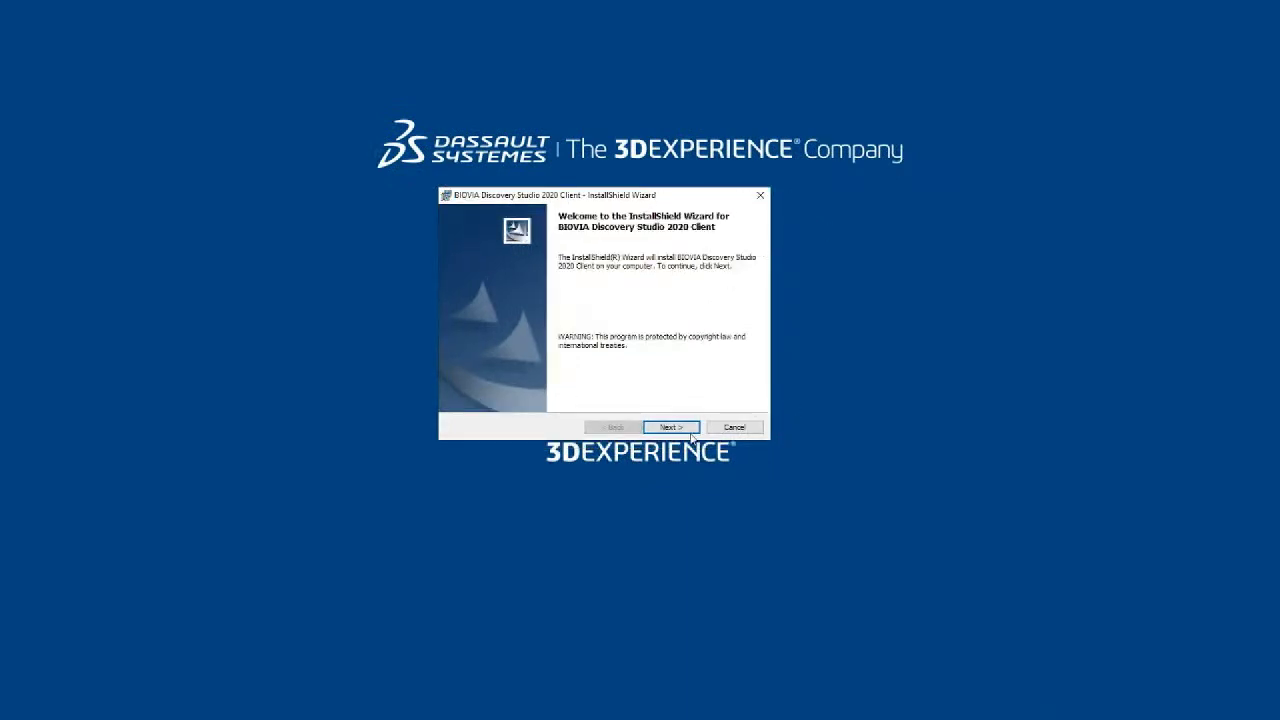
# Step: Install the BIOVIA Discovery Studio 2020 Client into the default folder C:\Program Files\BIOVIA\Discovery Studio 2020
pyautogui.click(671, 427)
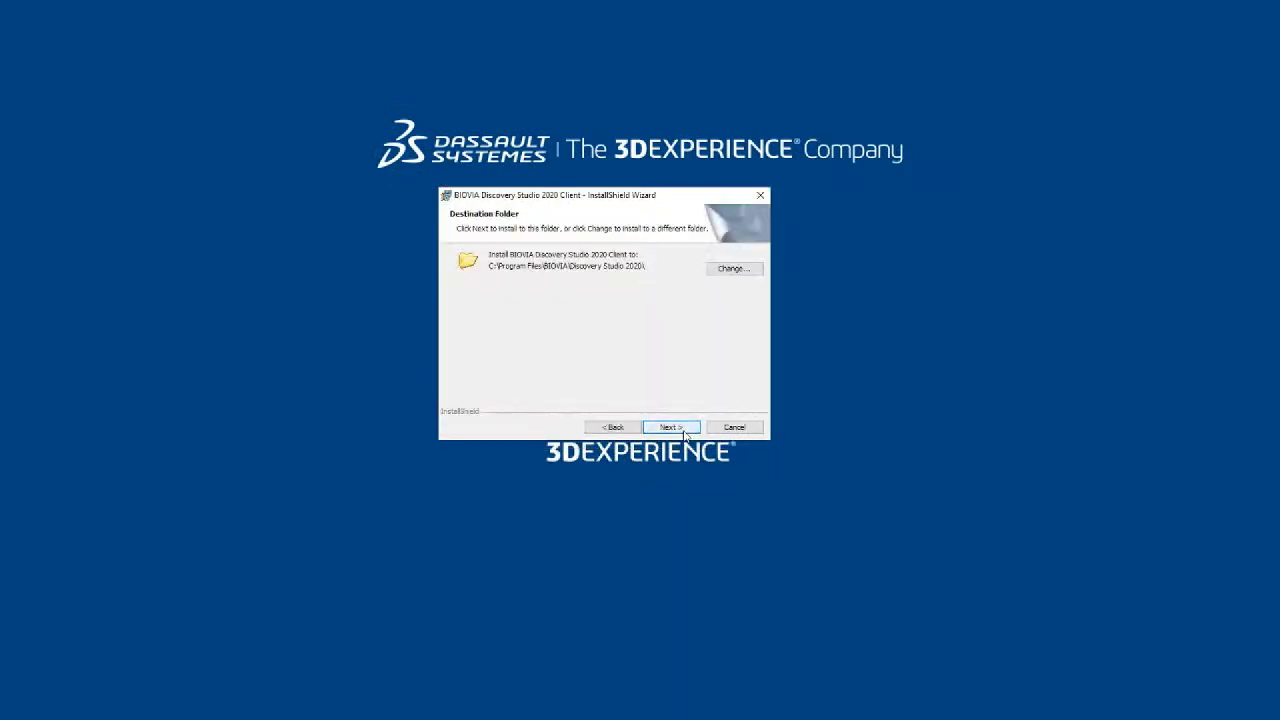
pyautogui.click(671, 427)
pyautogui.click(671, 427)
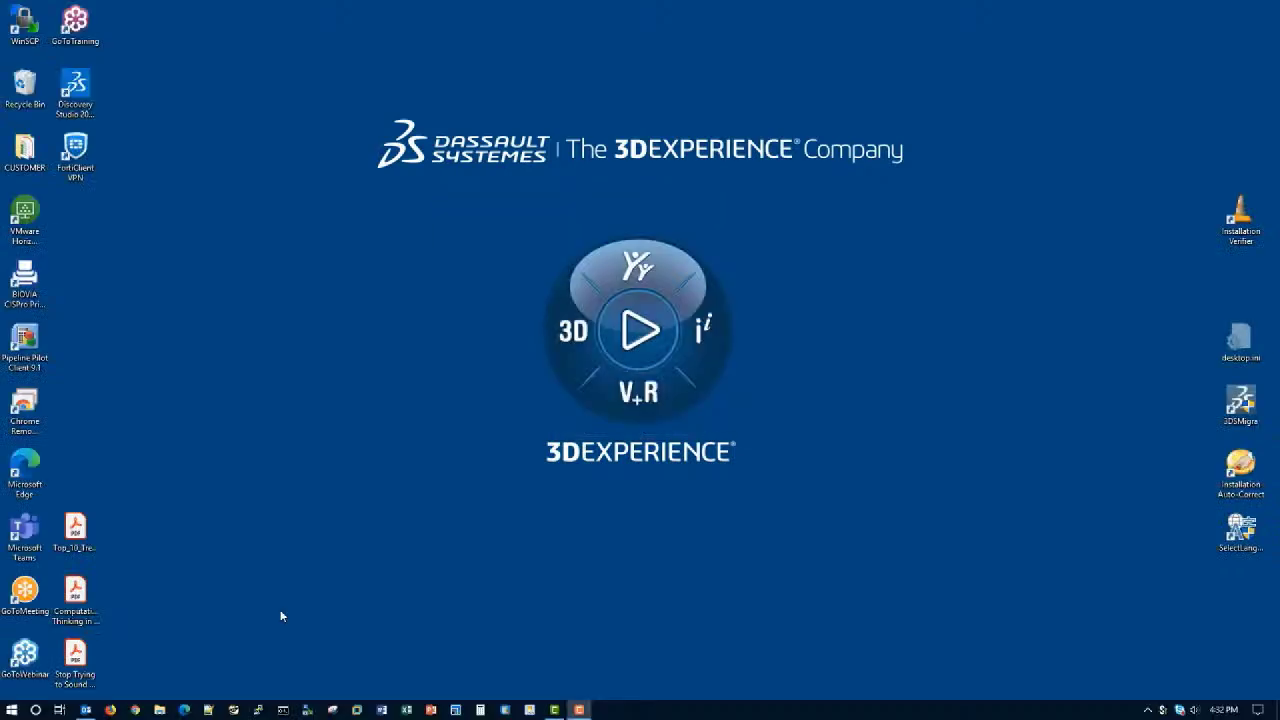
# Step: Launch License Administrator 2020 from the BIOVIA program group
pyautogui.click(12, 710)
pyautogui.scroll(-5, 80, 645)
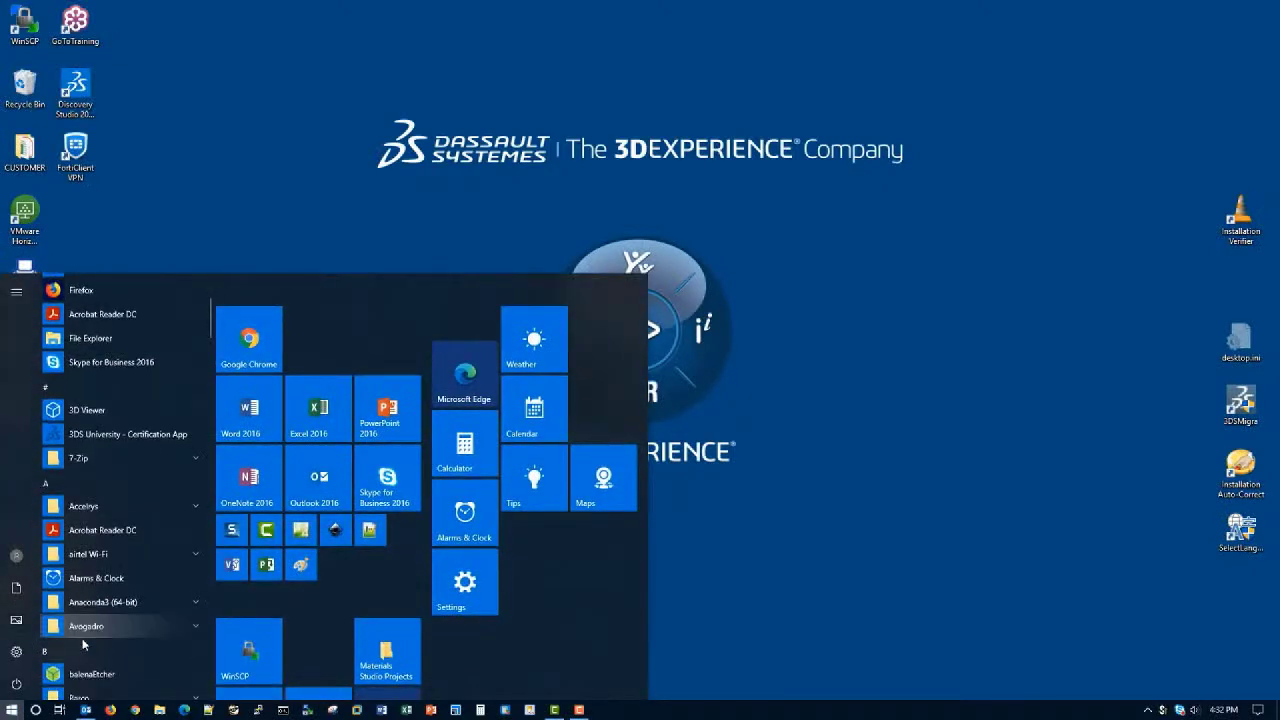
pyautogui.click(90, 596)
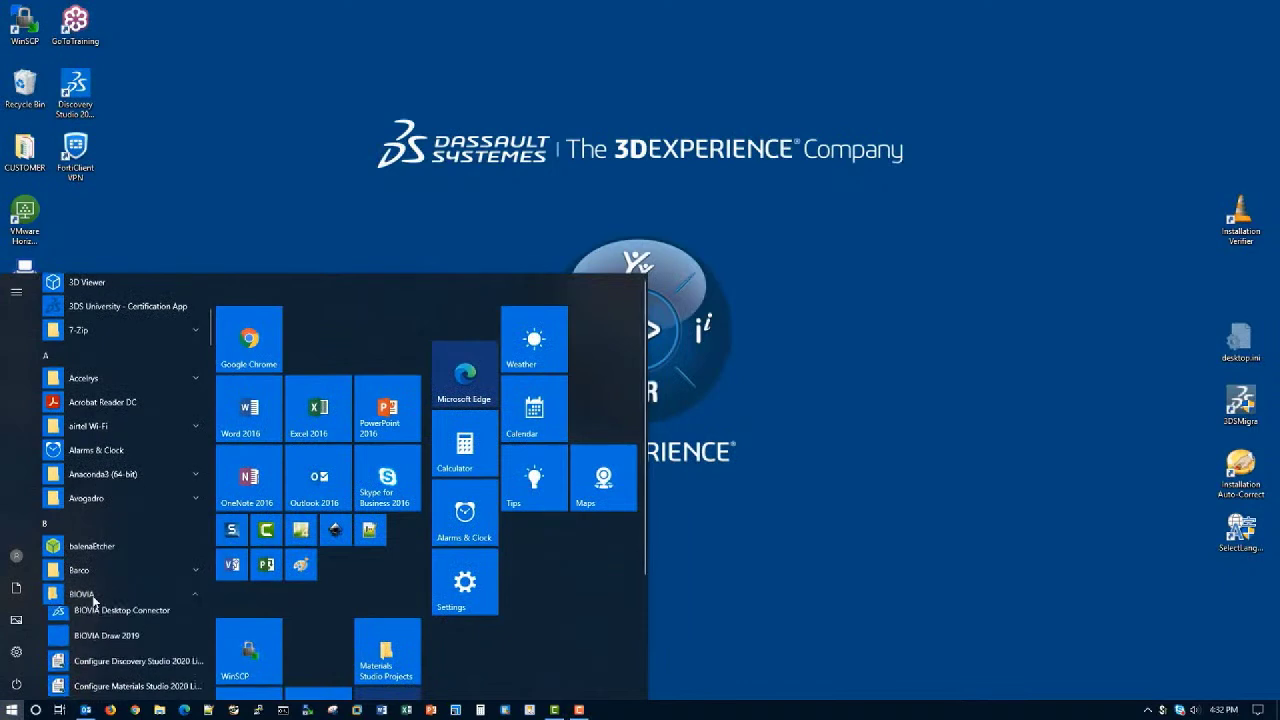
pyautogui.scroll(-3, 93, 600)
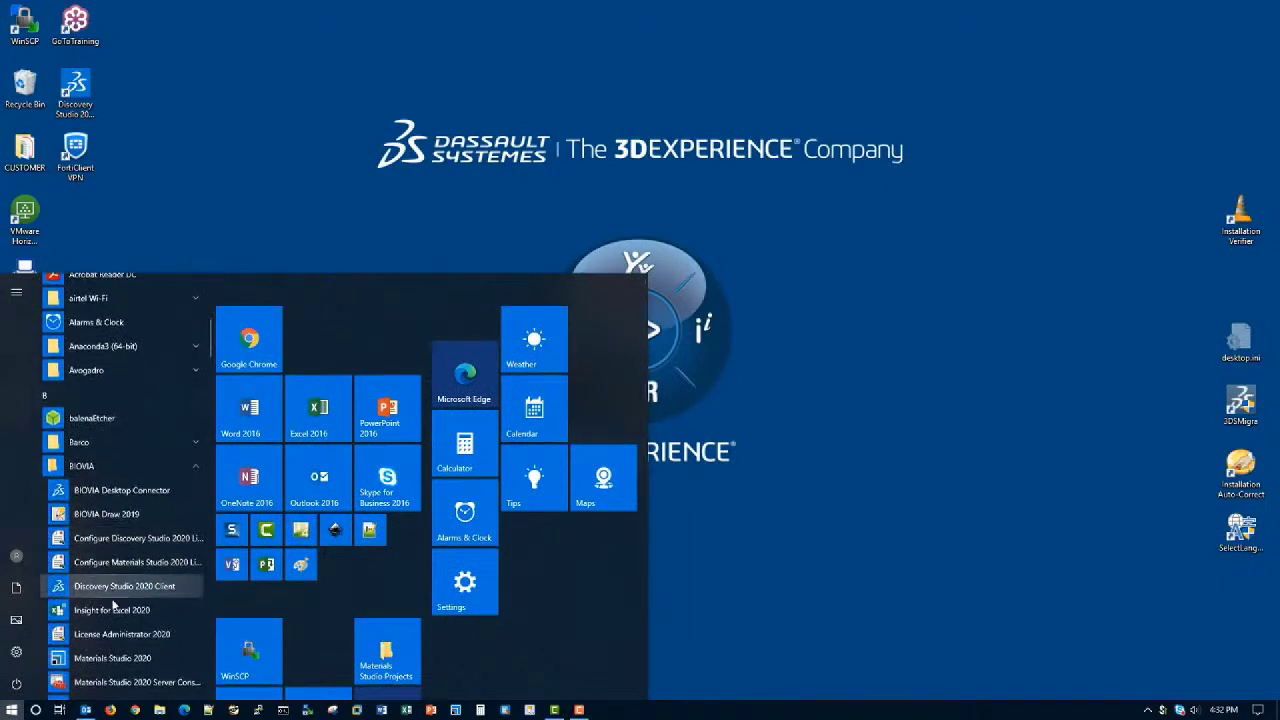
pyautogui.rightClick(113, 636)
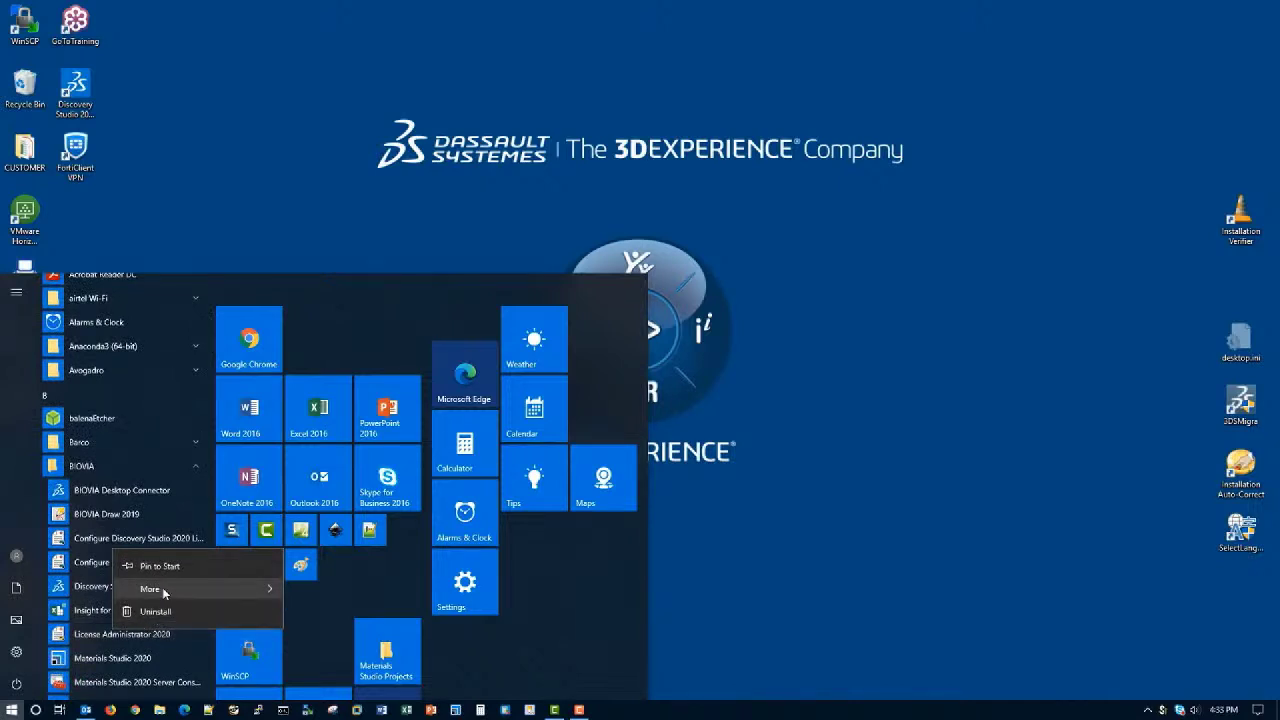
pyautogui.moveTo(229, 593)
pyautogui.click(336, 618)
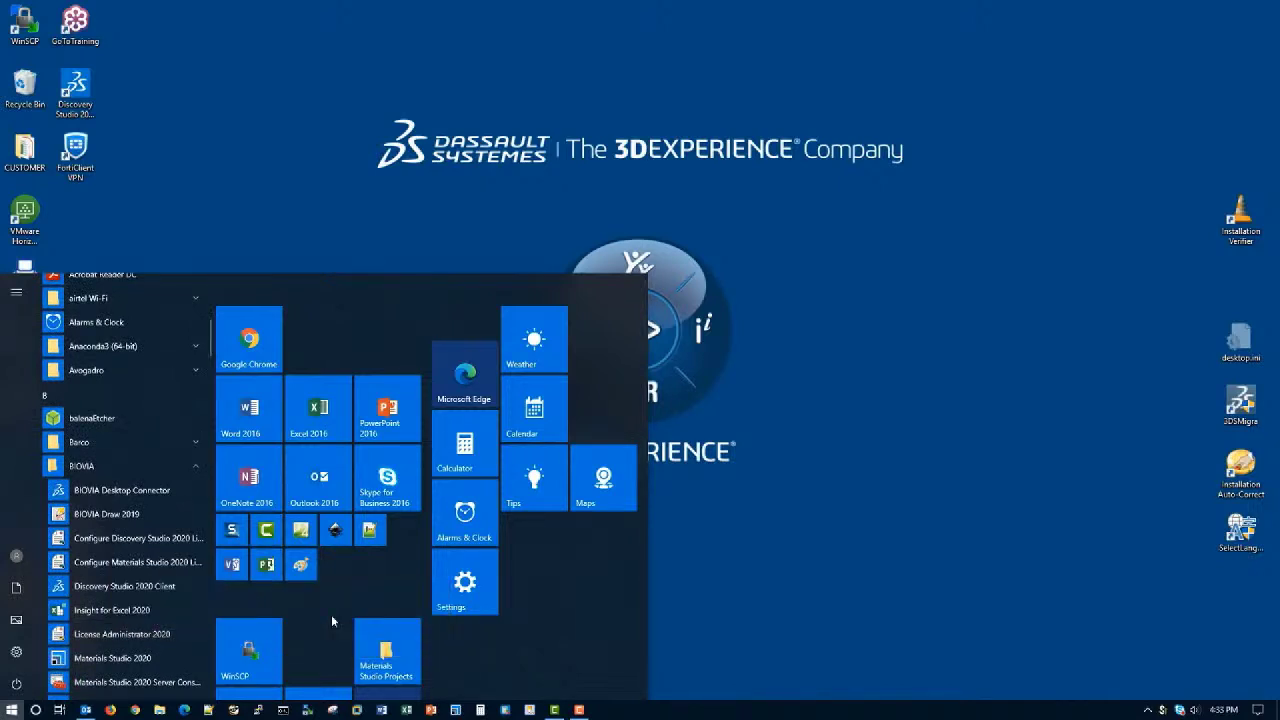
# Step: Edit the license server connection and enter the license server's host name
pyautogui.click(690, 466)
pyautogui.write('shres')
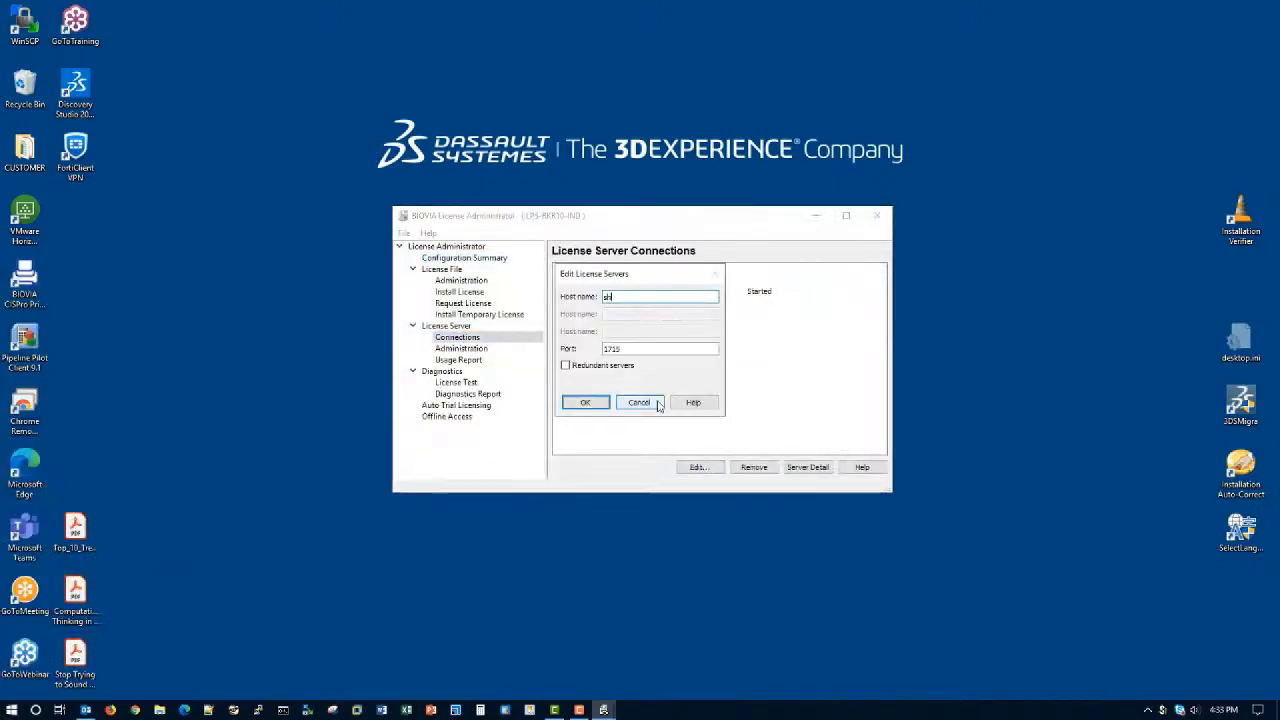
pyautogui.write('hthe')
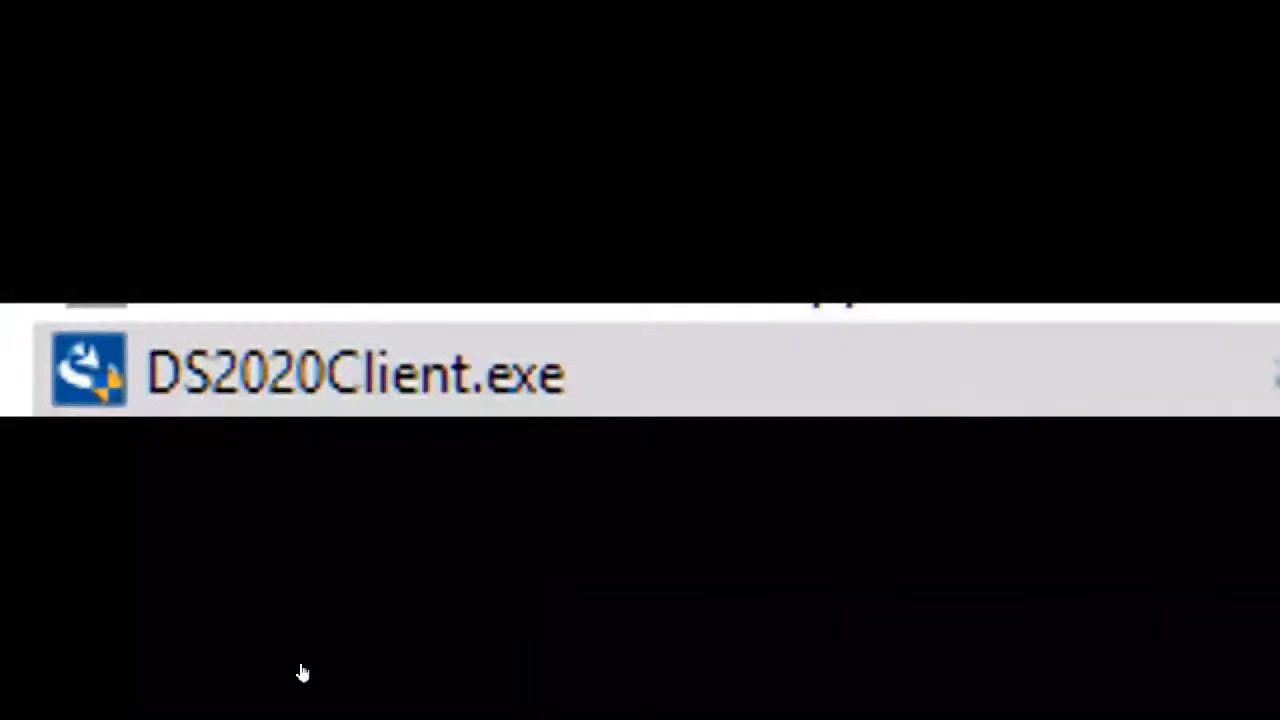
pyautogui.moveTo(297, 686)
pyautogui.click(265, 700)
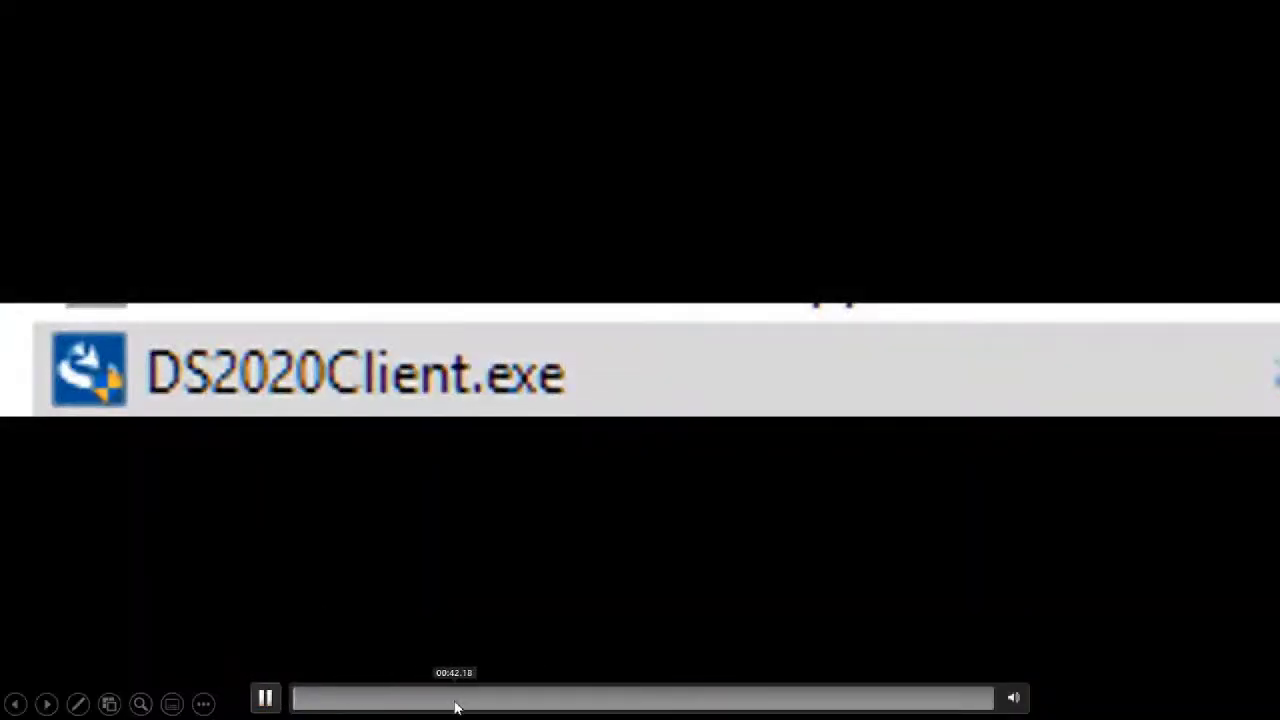
pyautogui.click(428, 706)
pyautogui.moveTo(415, 707); pyautogui.dragTo(457, 709)
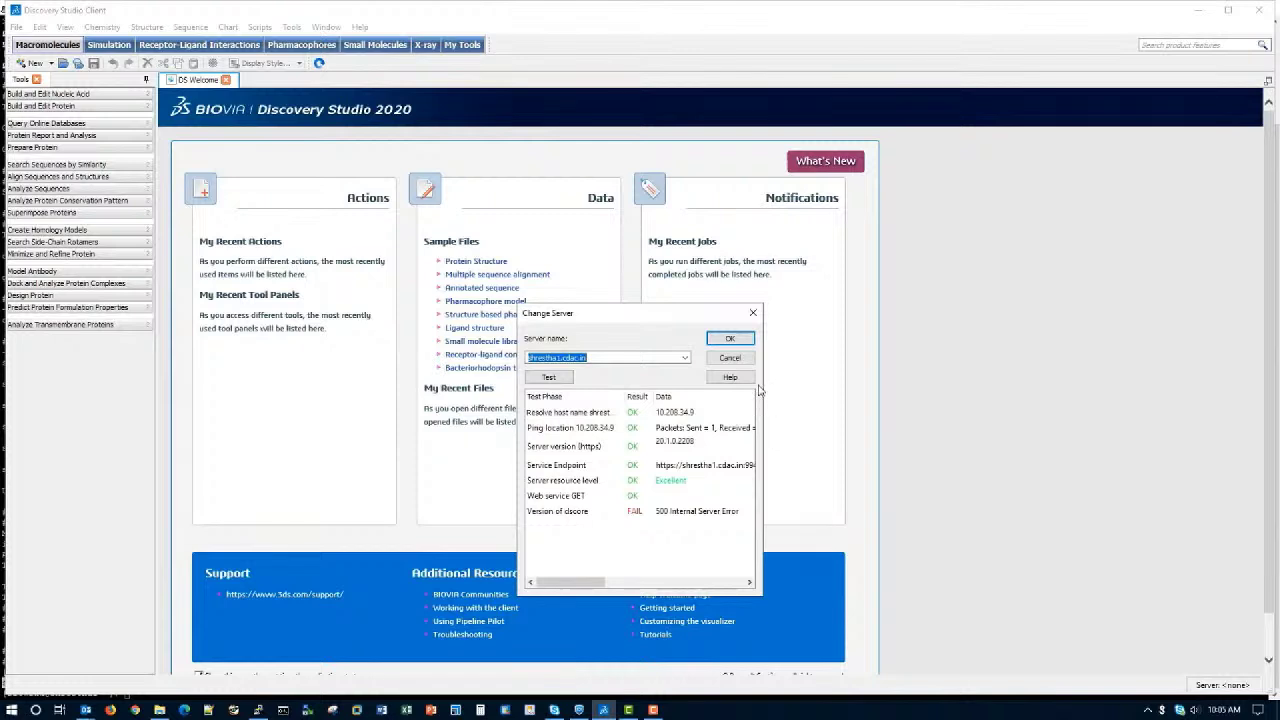
# Step: Connect the Discovery Studio client to the server shrestha1.cdac.in
pyautogui.click(731, 339)
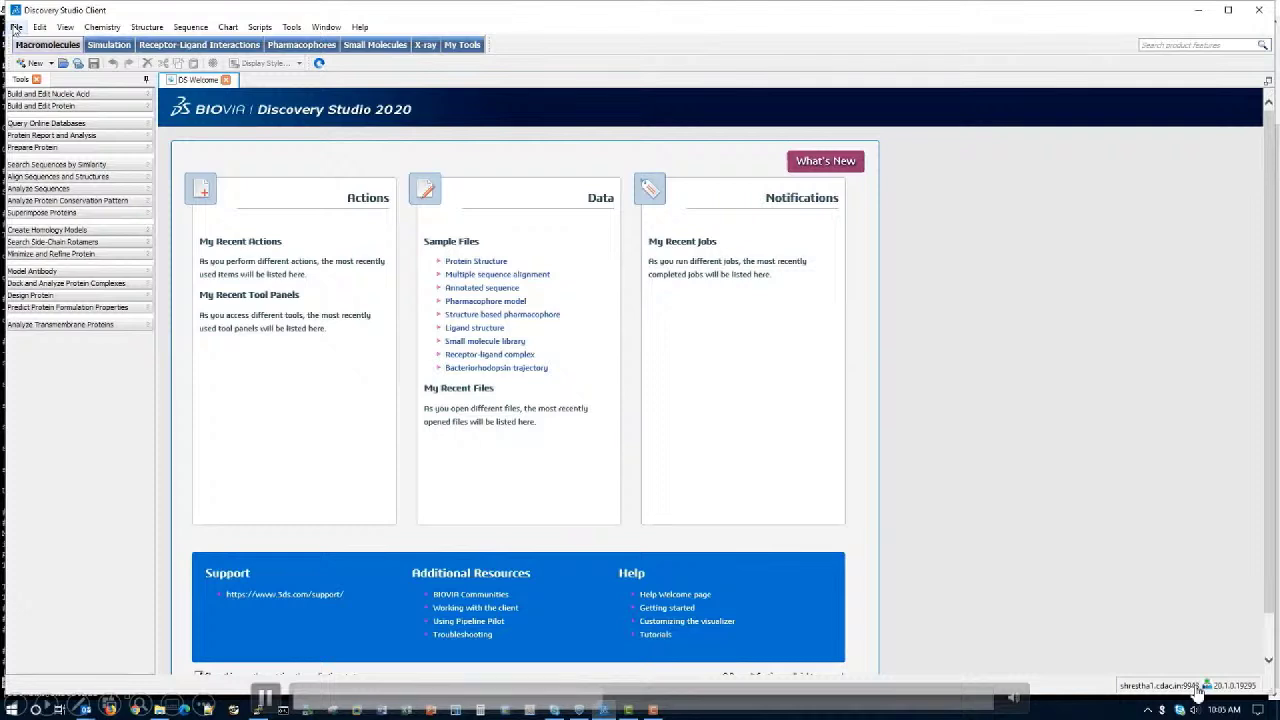
# Step: Show the Files explorer and the Jobs explorer in the Discovery Studio workspace
pyautogui.click(60, 28)
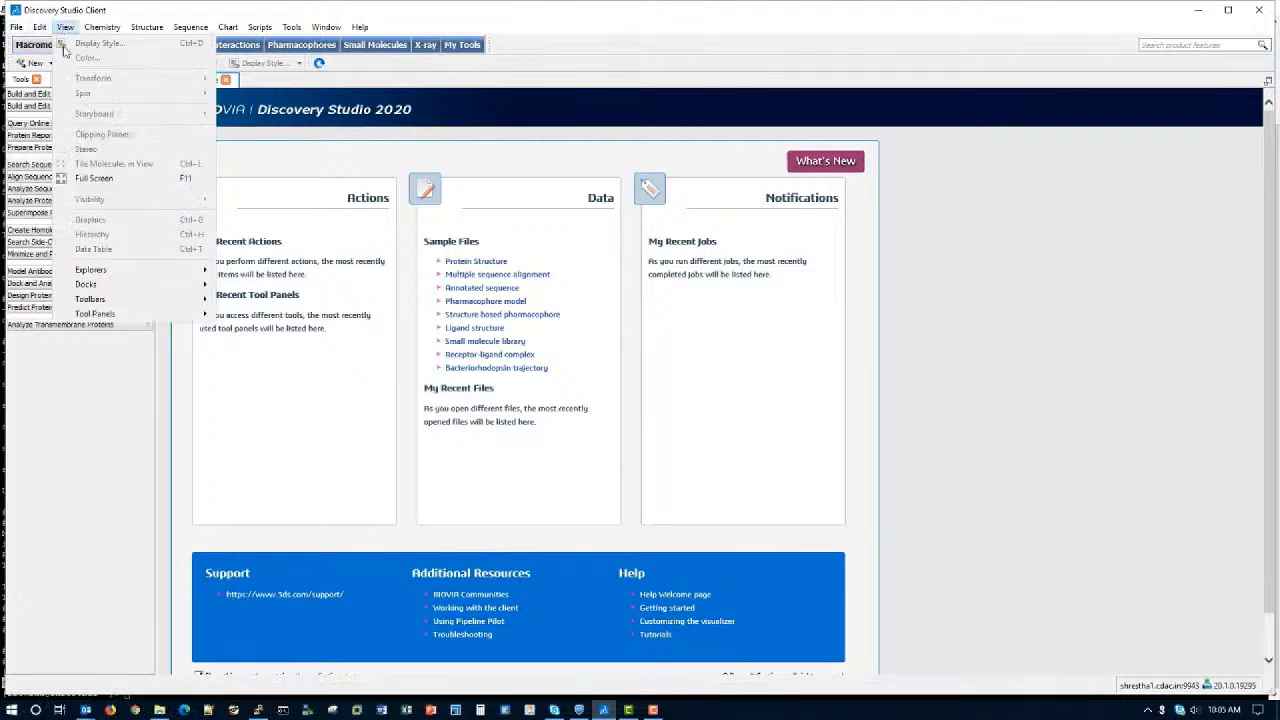
pyautogui.moveTo(202, 272)
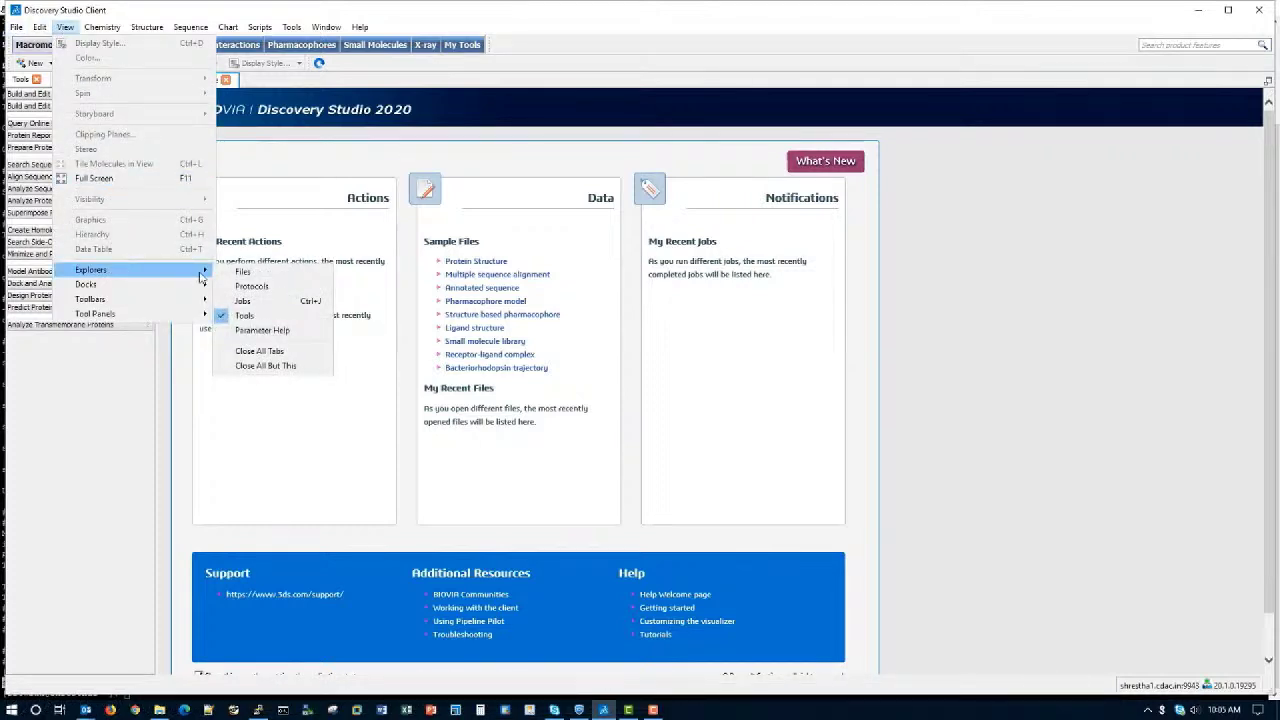
pyautogui.click(243, 272)
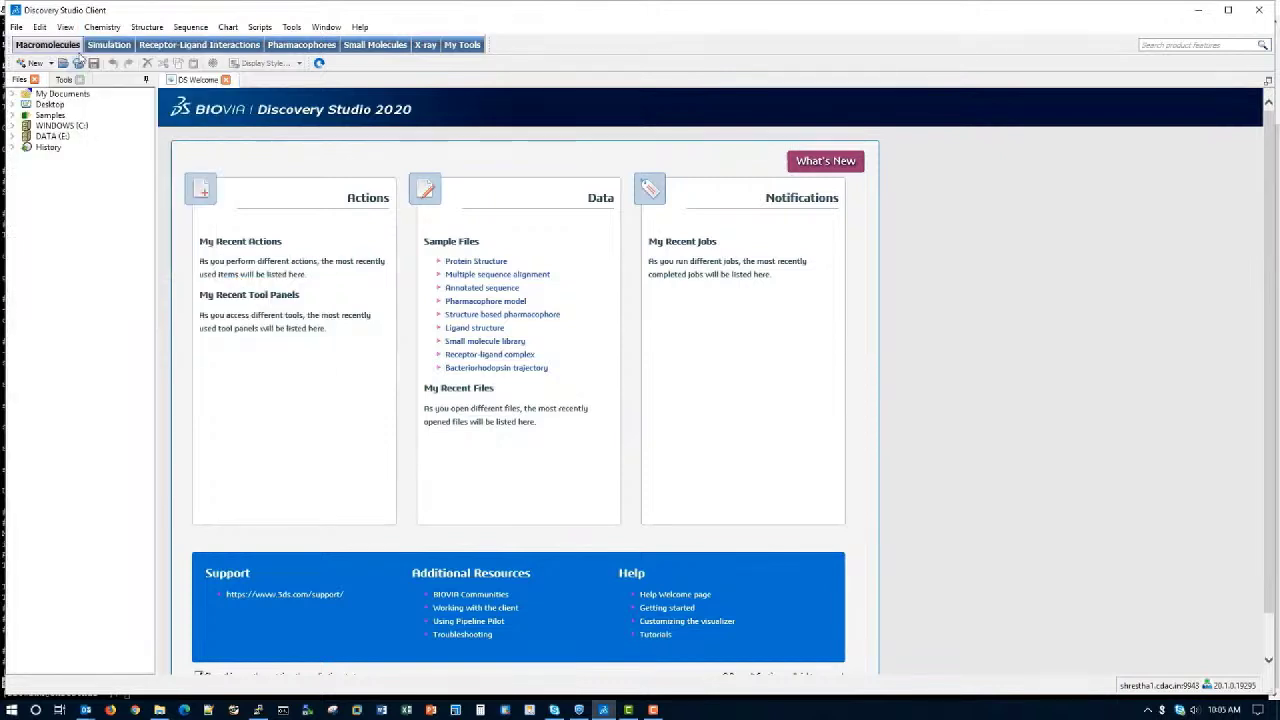
pyautogui.click(65, 27)
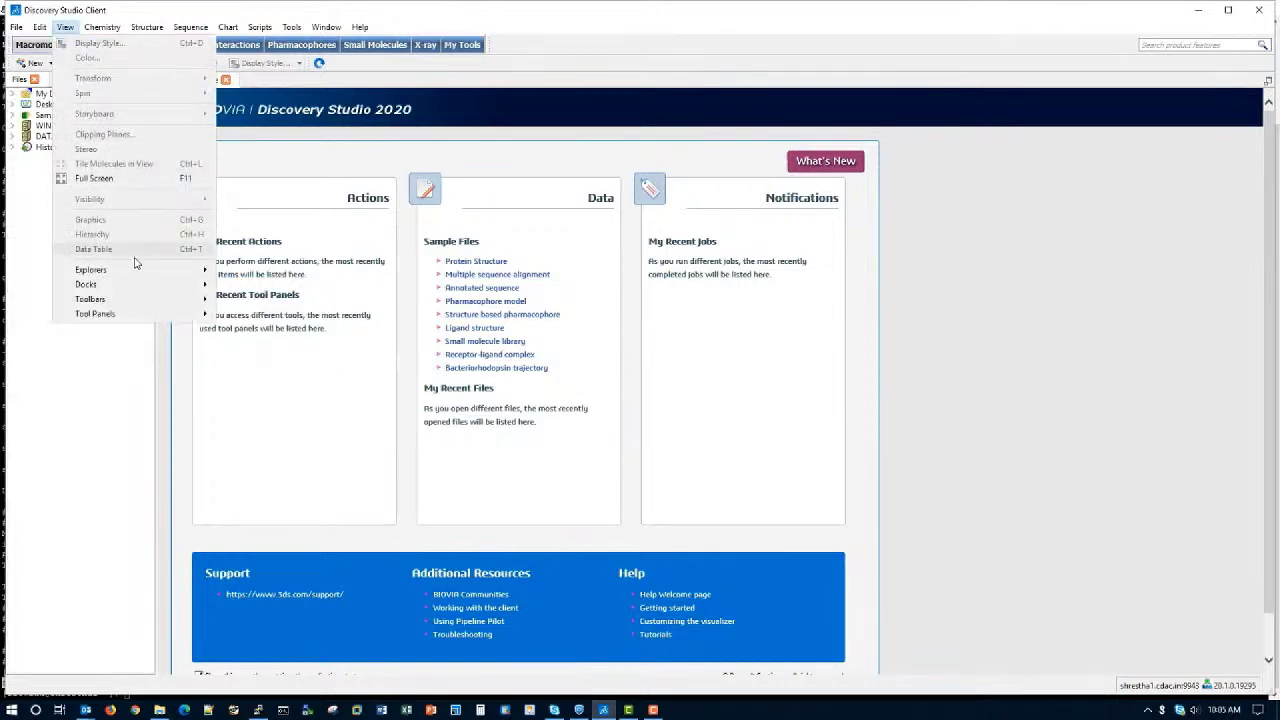
pyautogui.moveTo(150, 271)
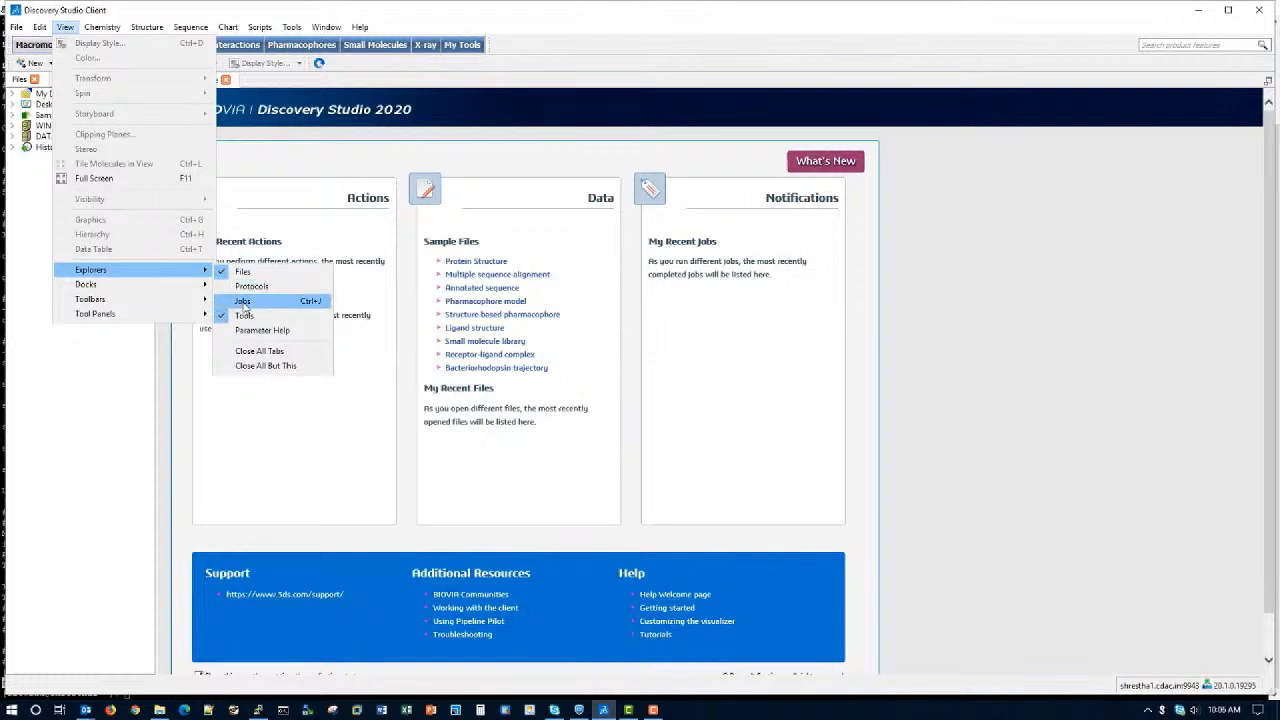
pyautogui.click(243, 302)
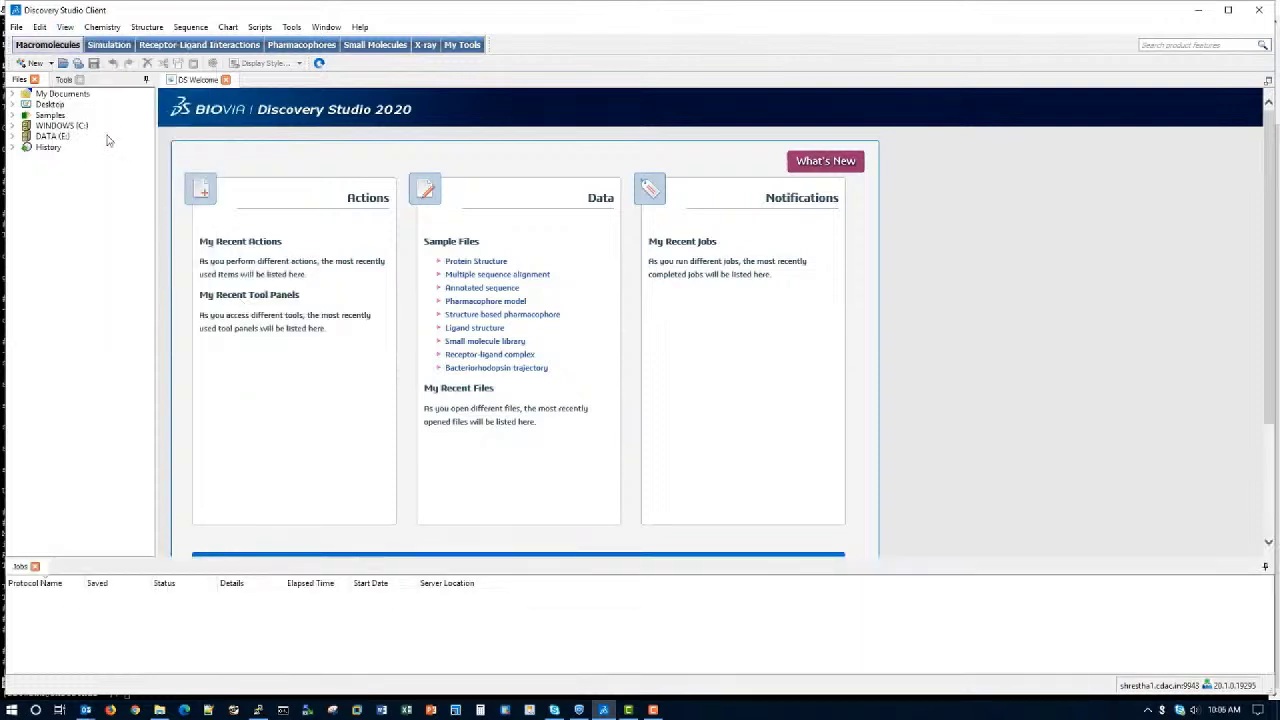
pyautogui.click(65, 27)
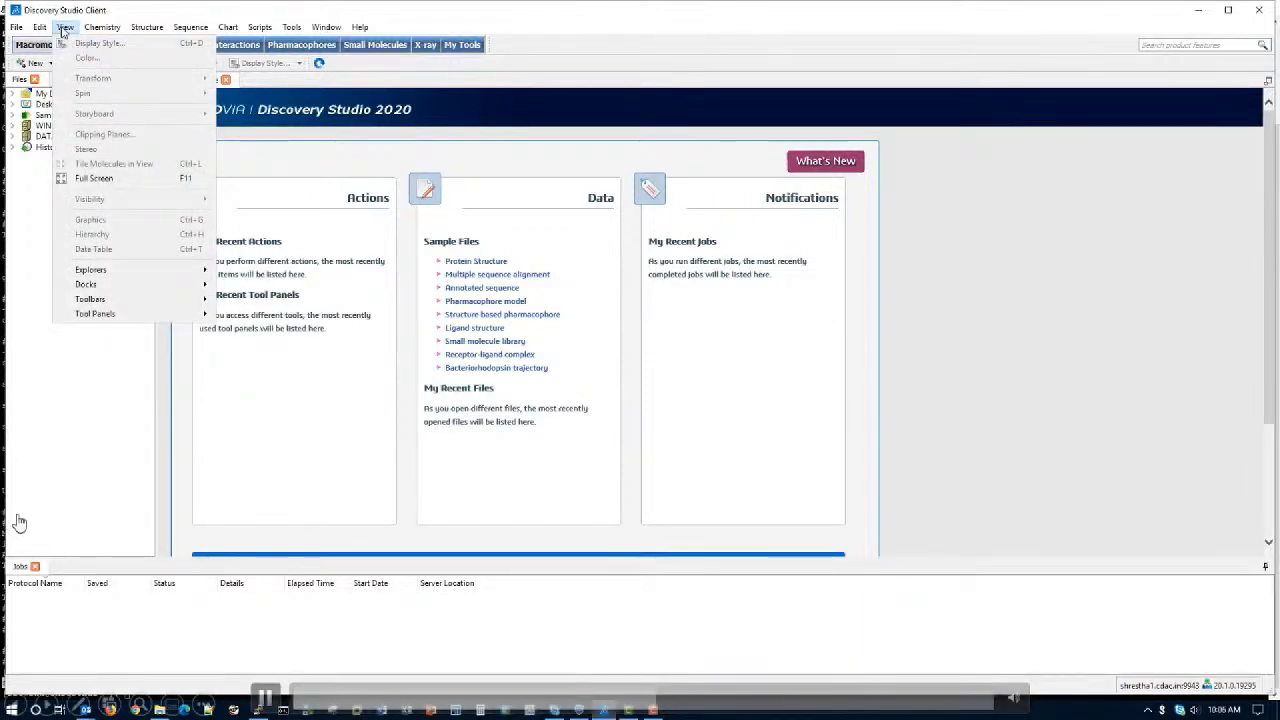
pyautogui.moveTo(118, 270)
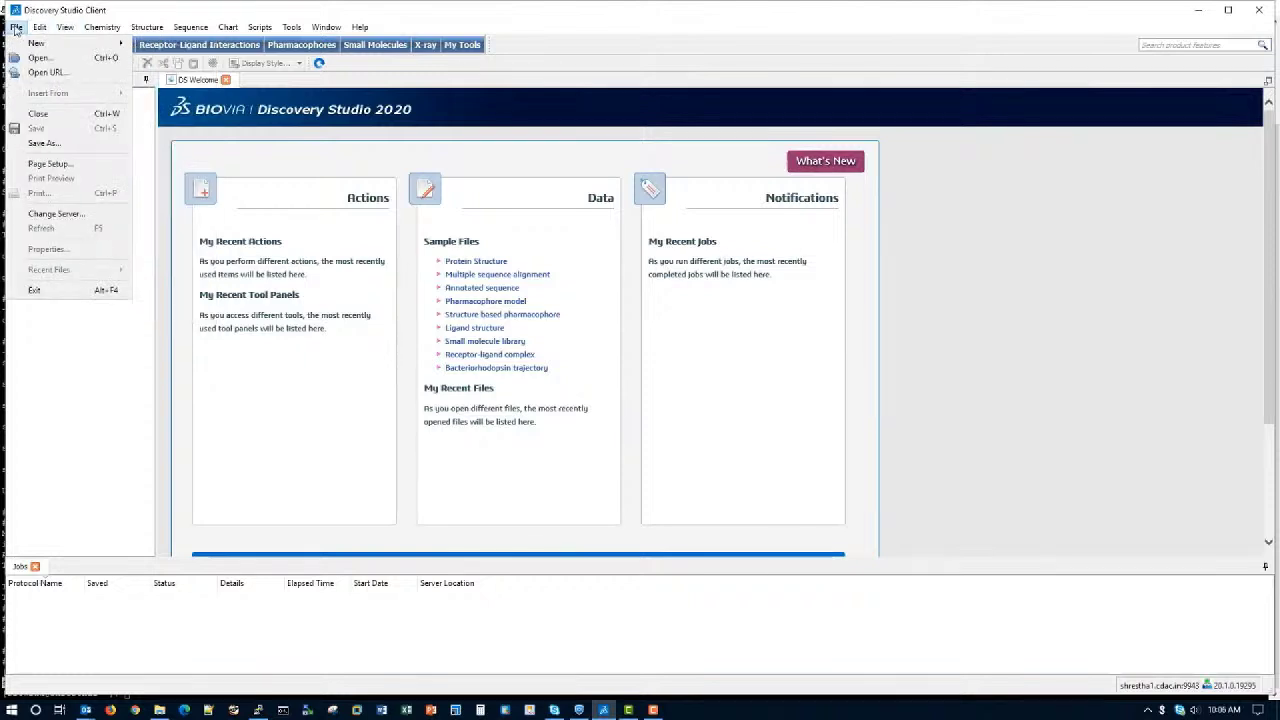
# Step: Open the sample structure 4YKR_prep.dsv from the Simulation tutorials folder in Samples
pyautogui.click(33, 60)
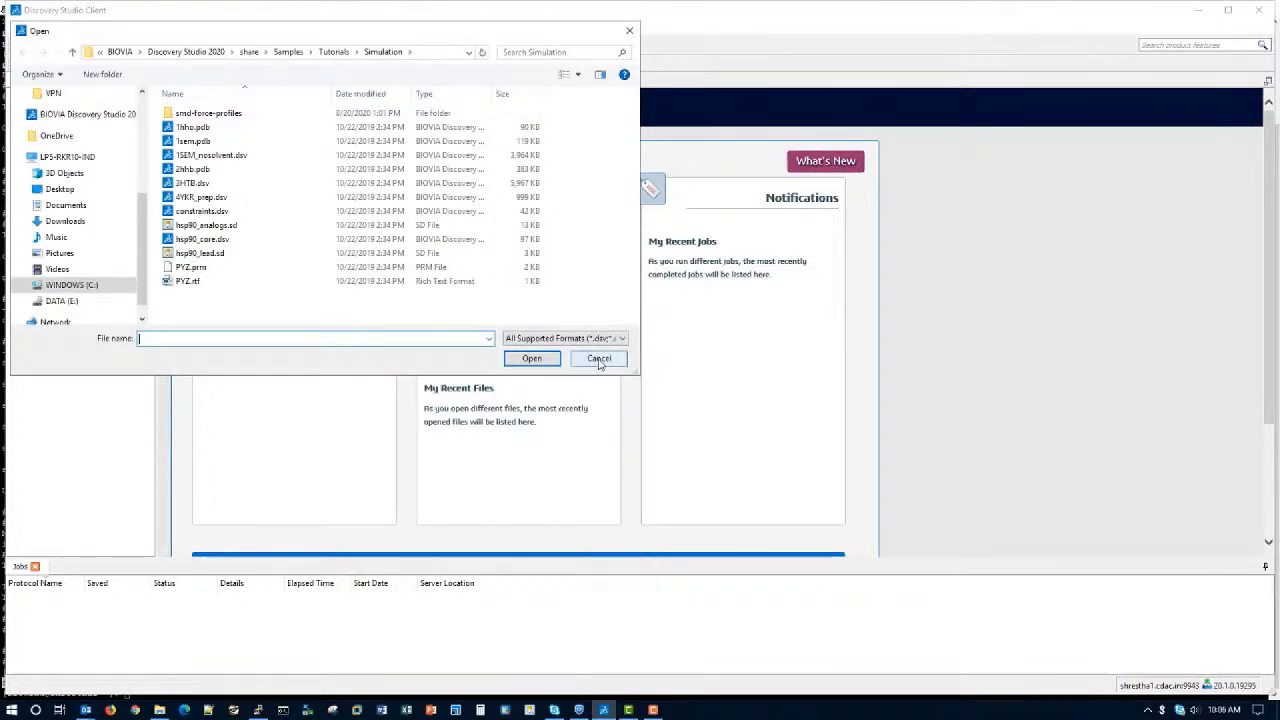
pyautogui.click(599, 359)
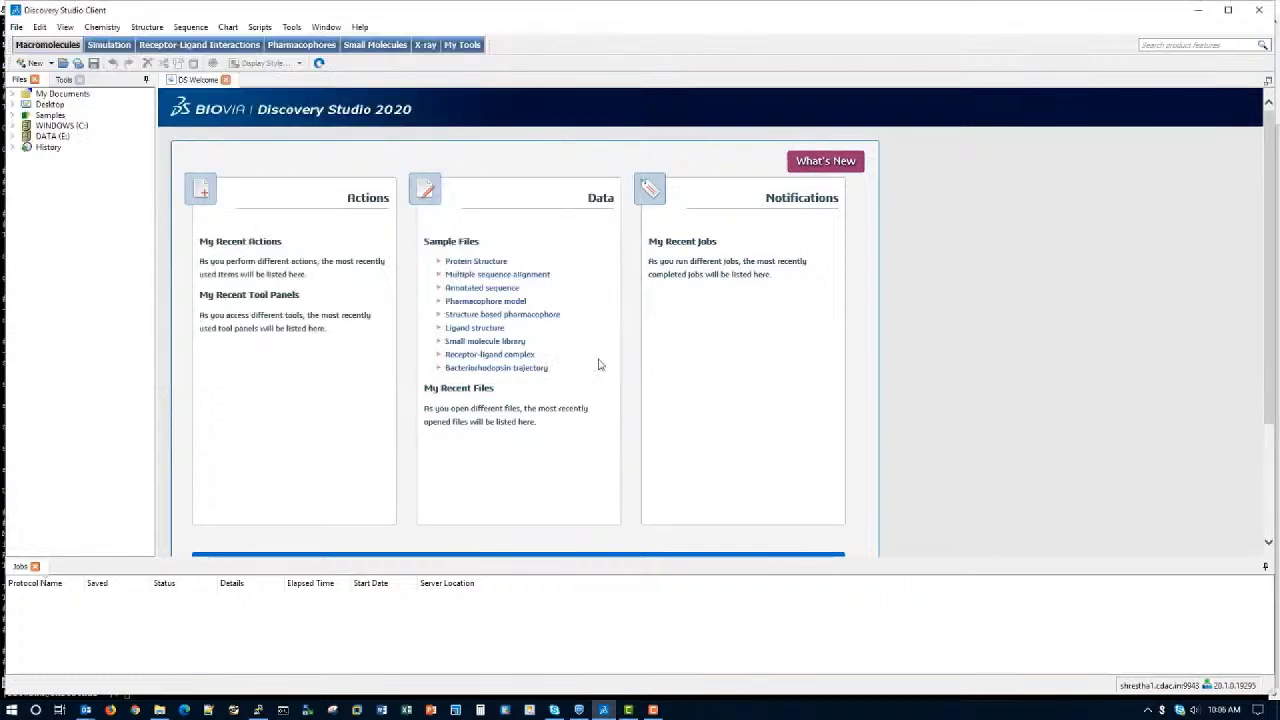
pyautogui.click(13, 116)
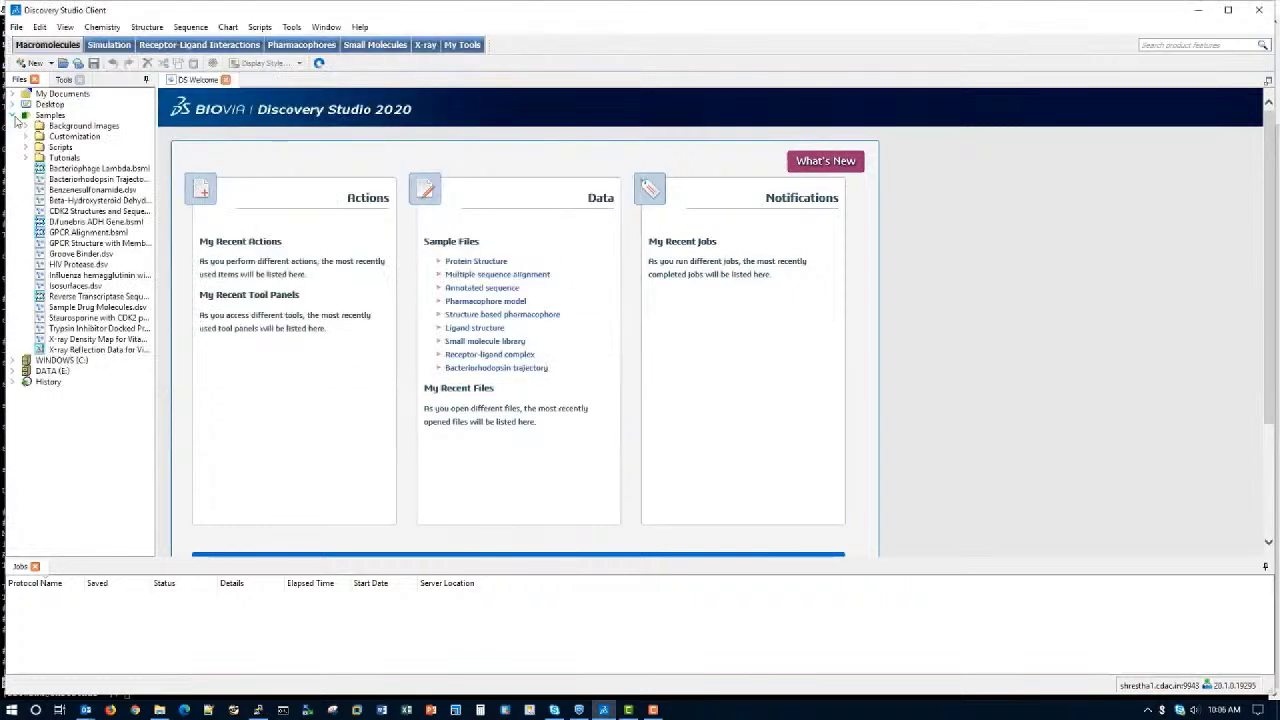
pyautogui.click(27, 158)
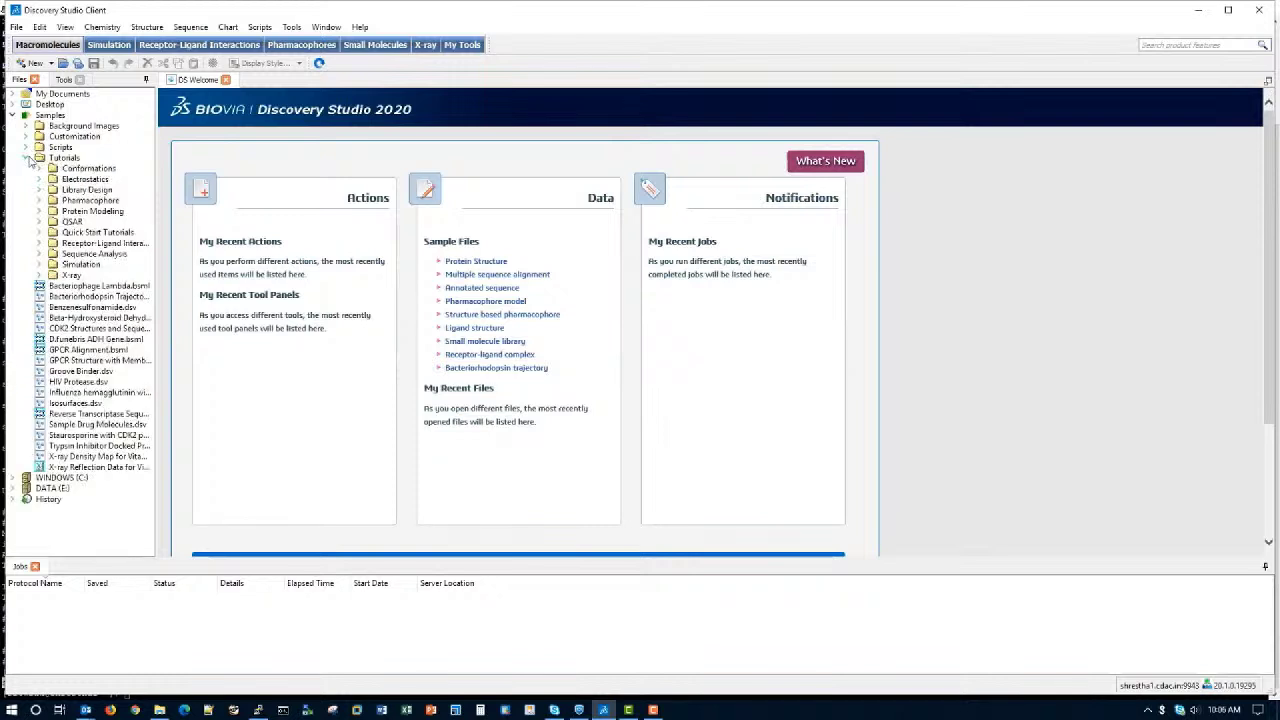
pyautogui.click(39, 266)
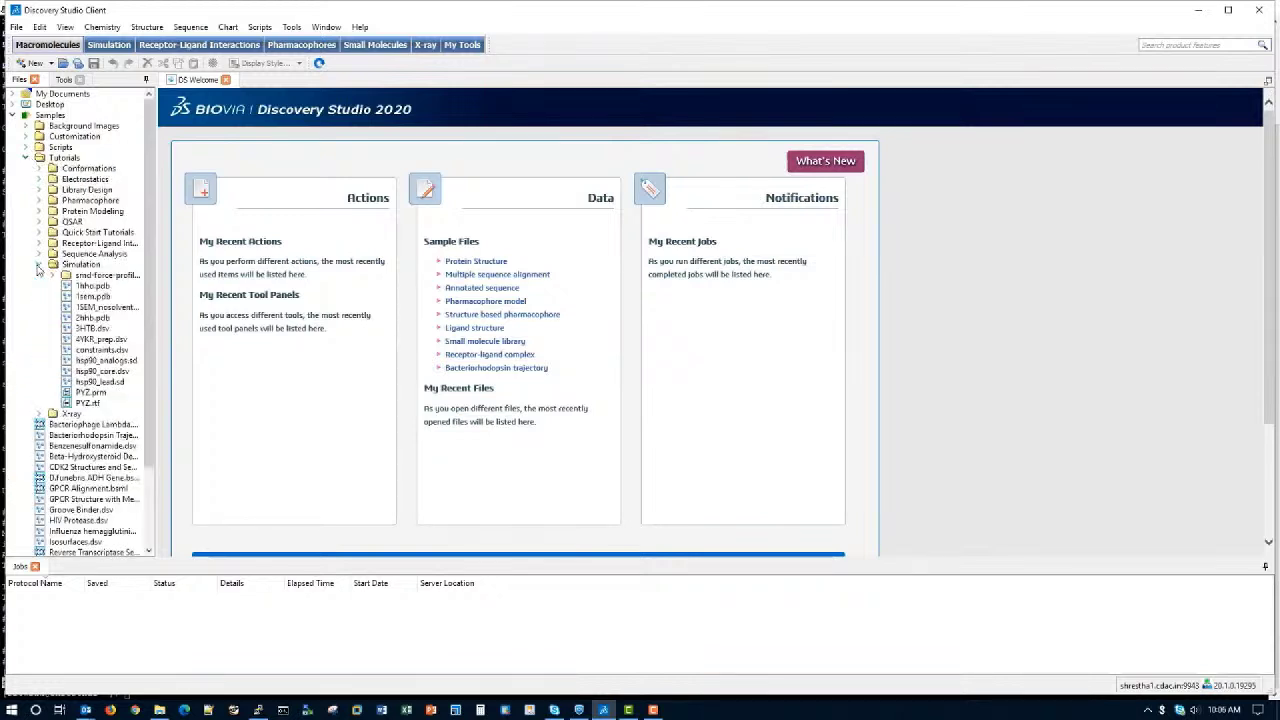
pyautogui.doubleClick(111, 340)
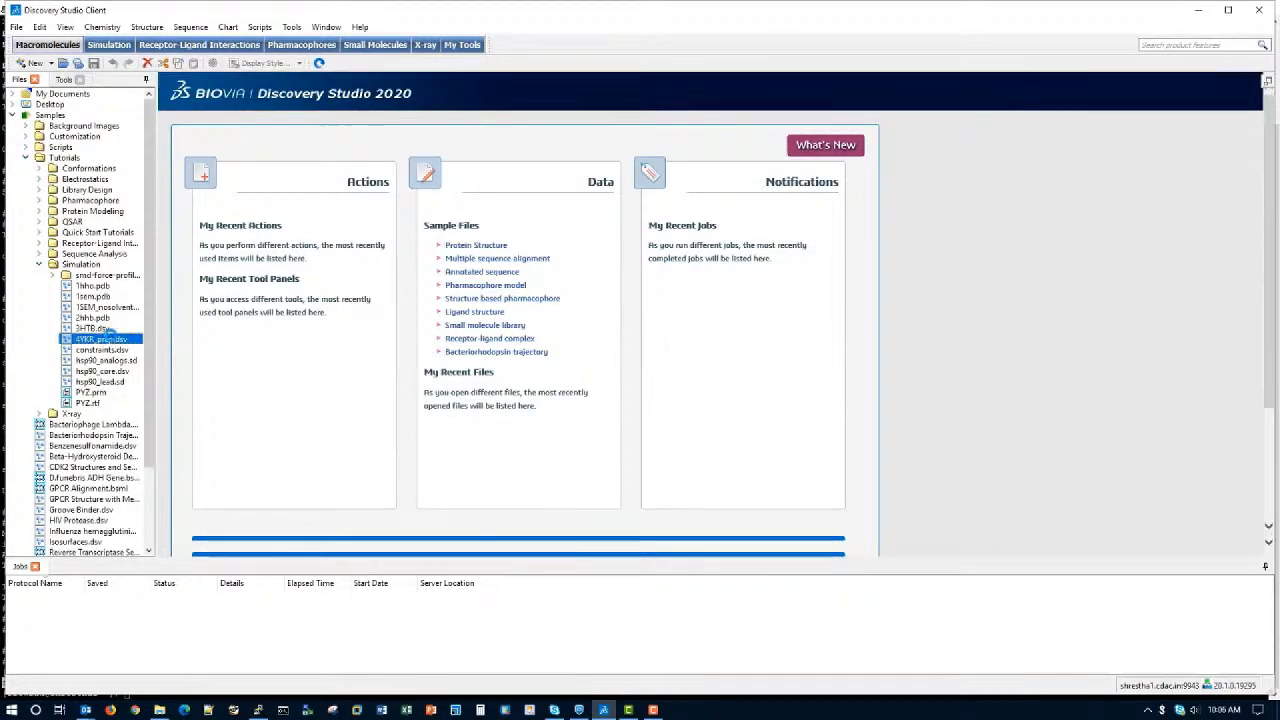
# Step: Set up a Minimization simulation for the 4YKR protein and set its Run On Grid queue name to cpu
pyautogui.click(112, 46)
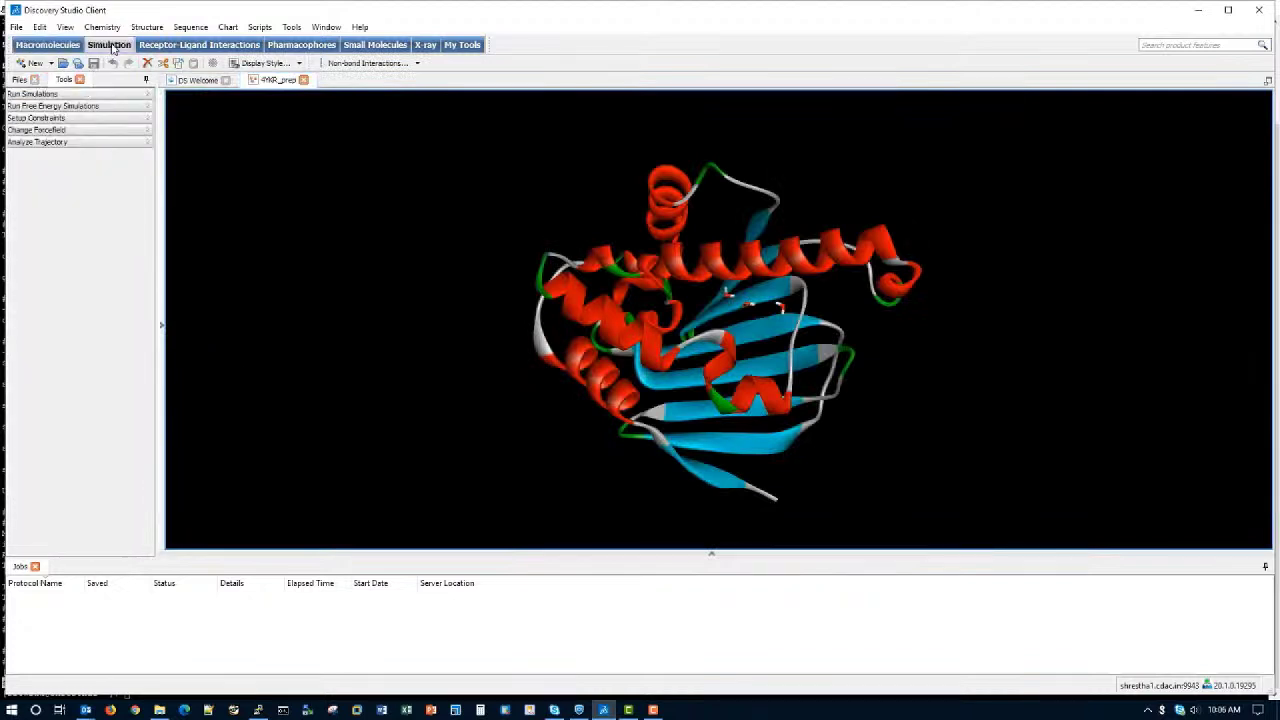
pyautogui.click(38, 94)
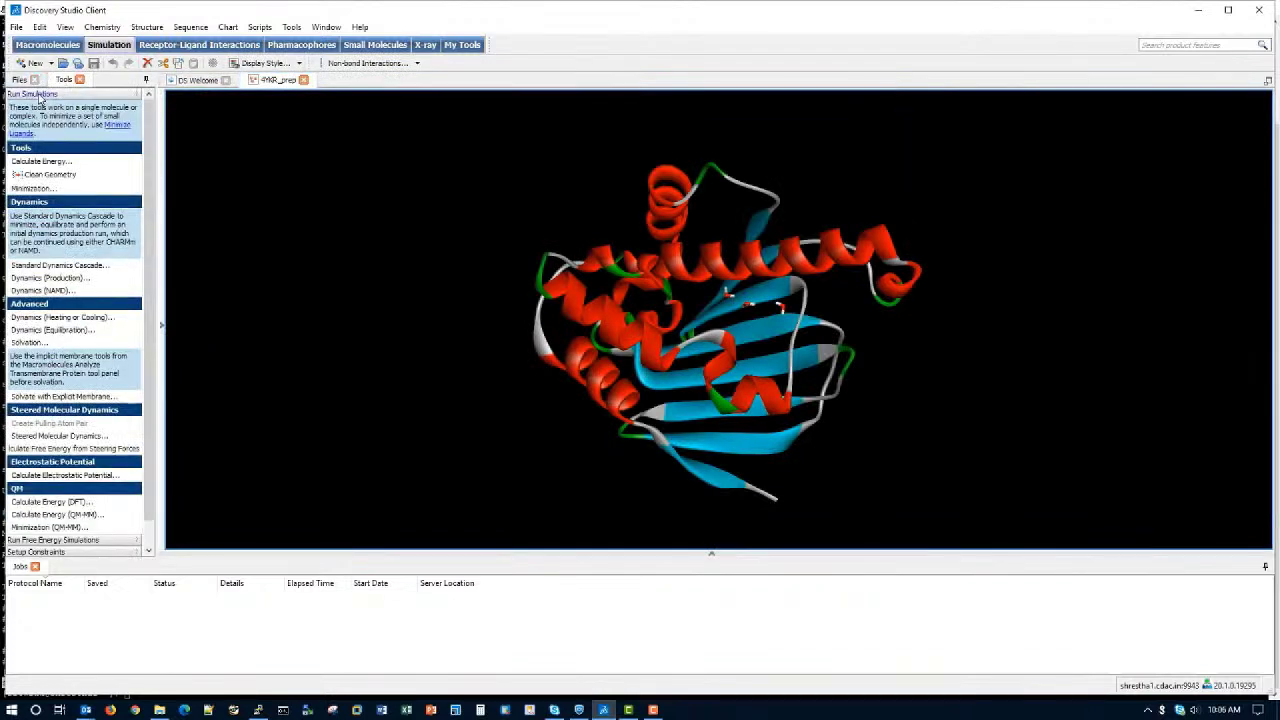
pyautogui.click(32, 189)
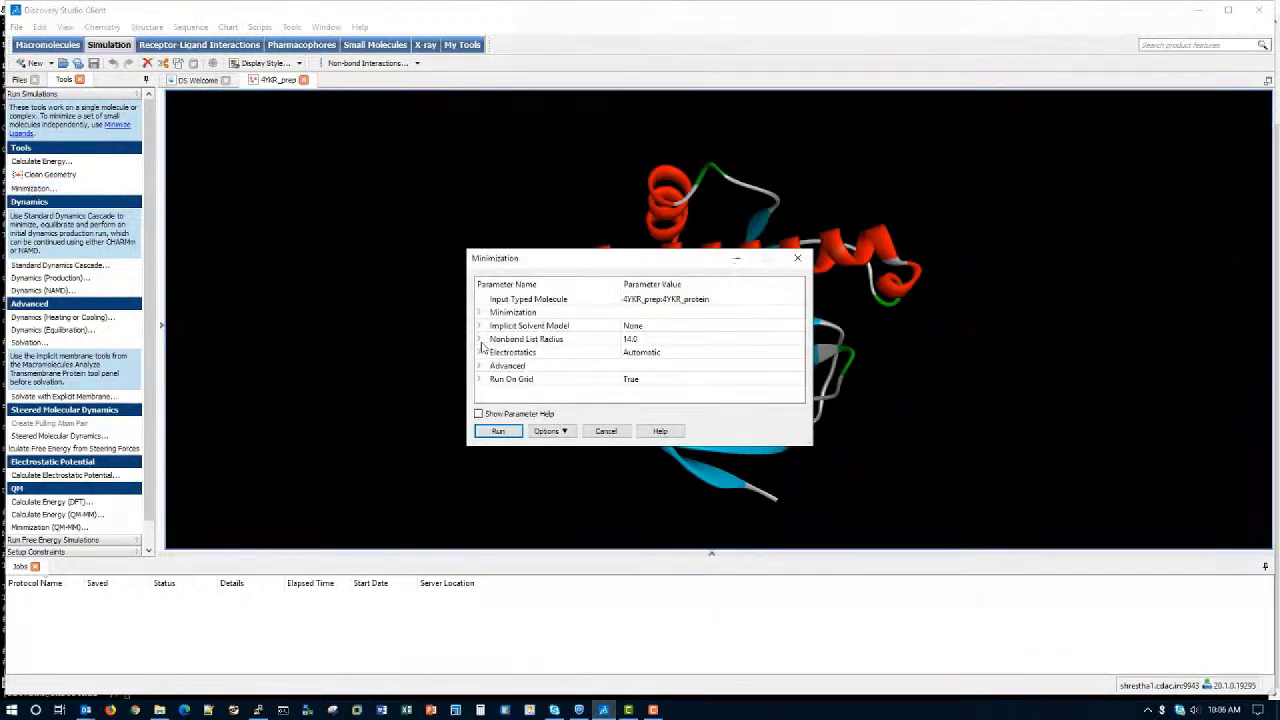
pyautogui.click(480, 379)
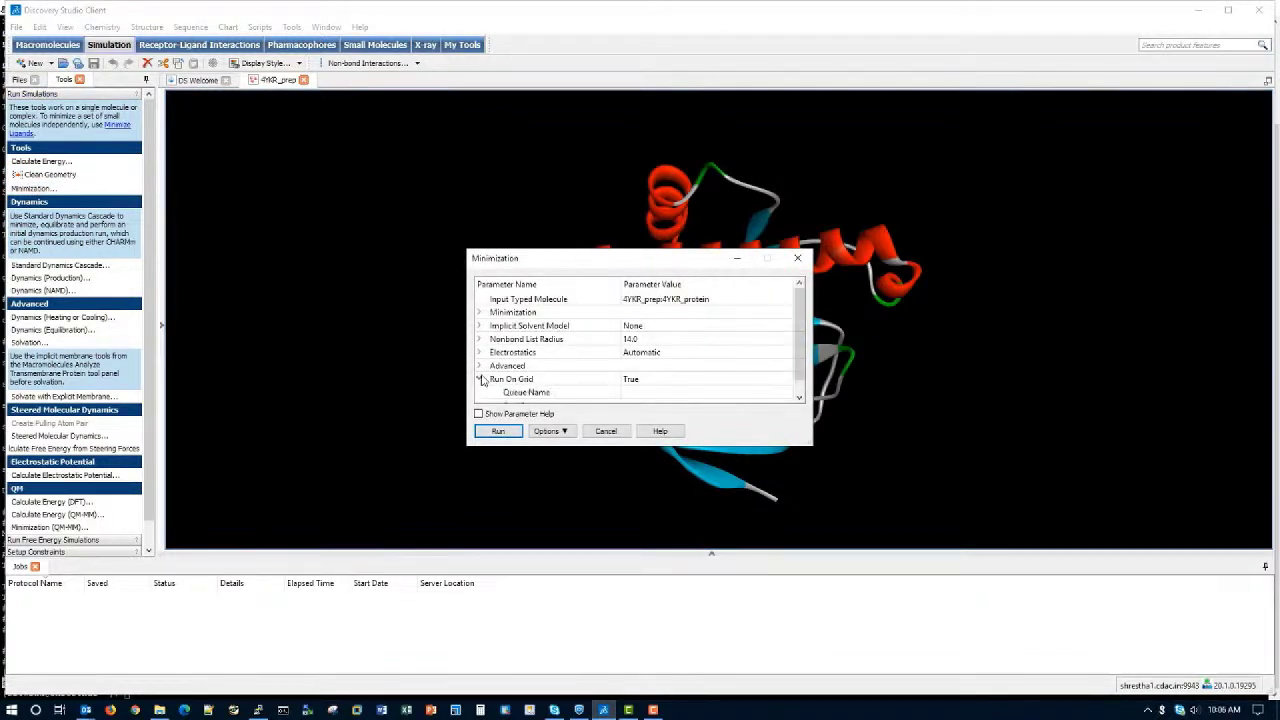
pyautogui.click(657, 392)
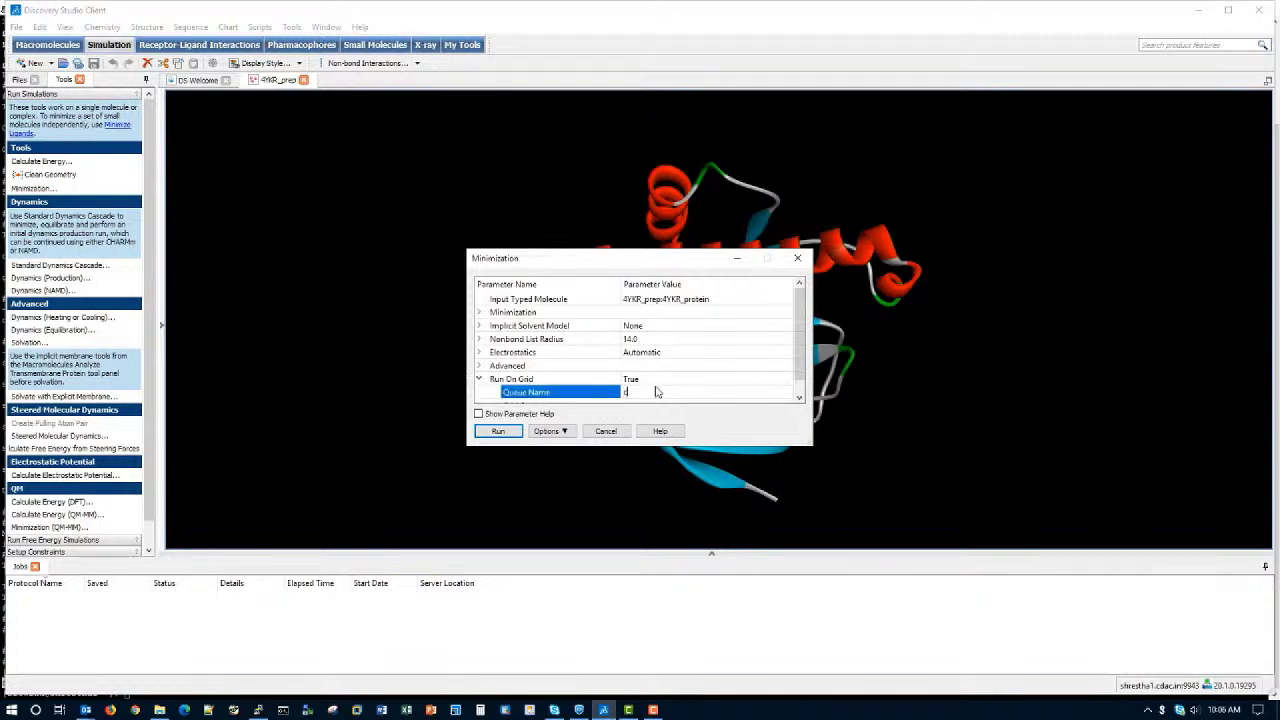
pyautogui.click(799, 397)
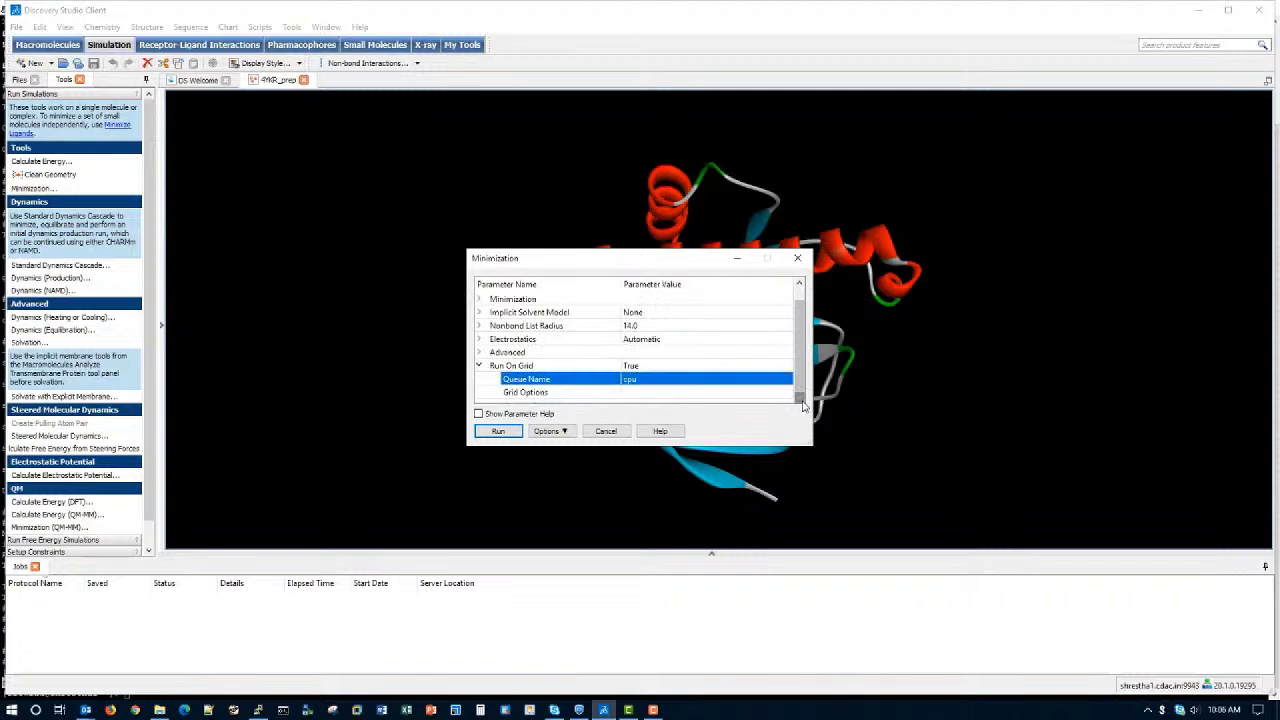
# Step: Set the Number of Processors to 10 in the Minimization's advanced parameters
pyautogui.click(481, 362)
pyautogui.click(651, 370)
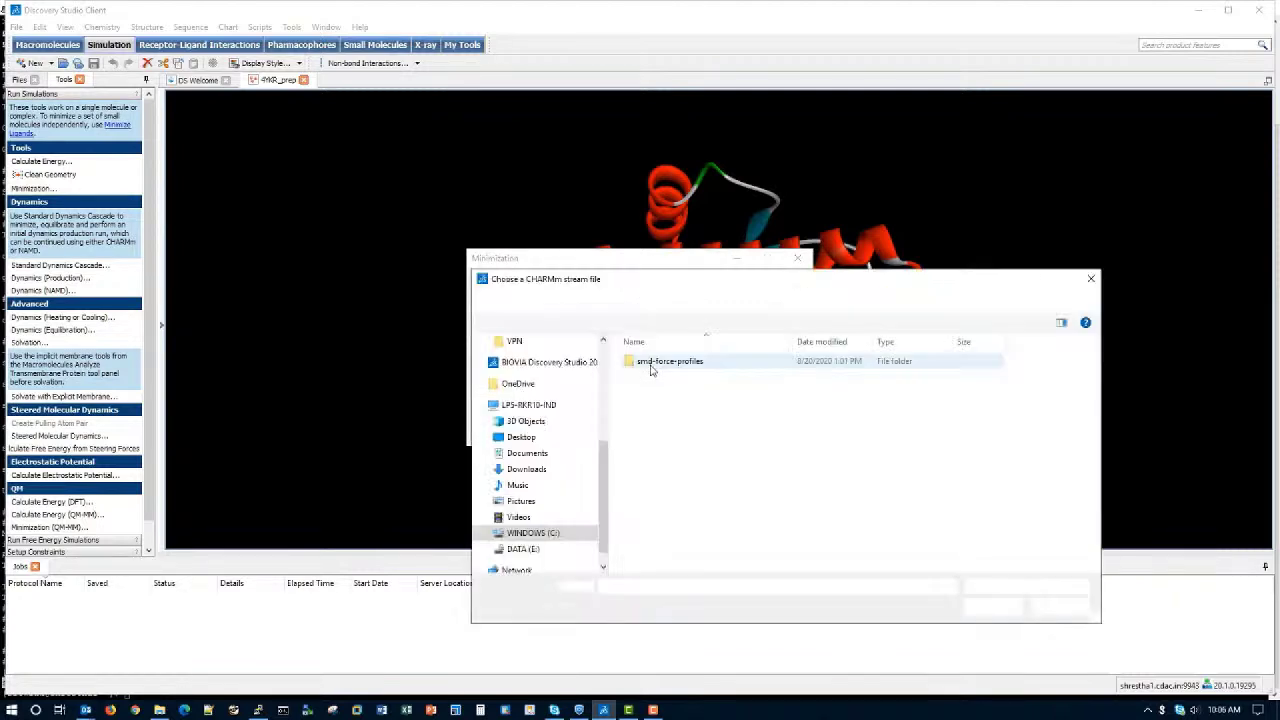
pyautogui.click(1055, 610)
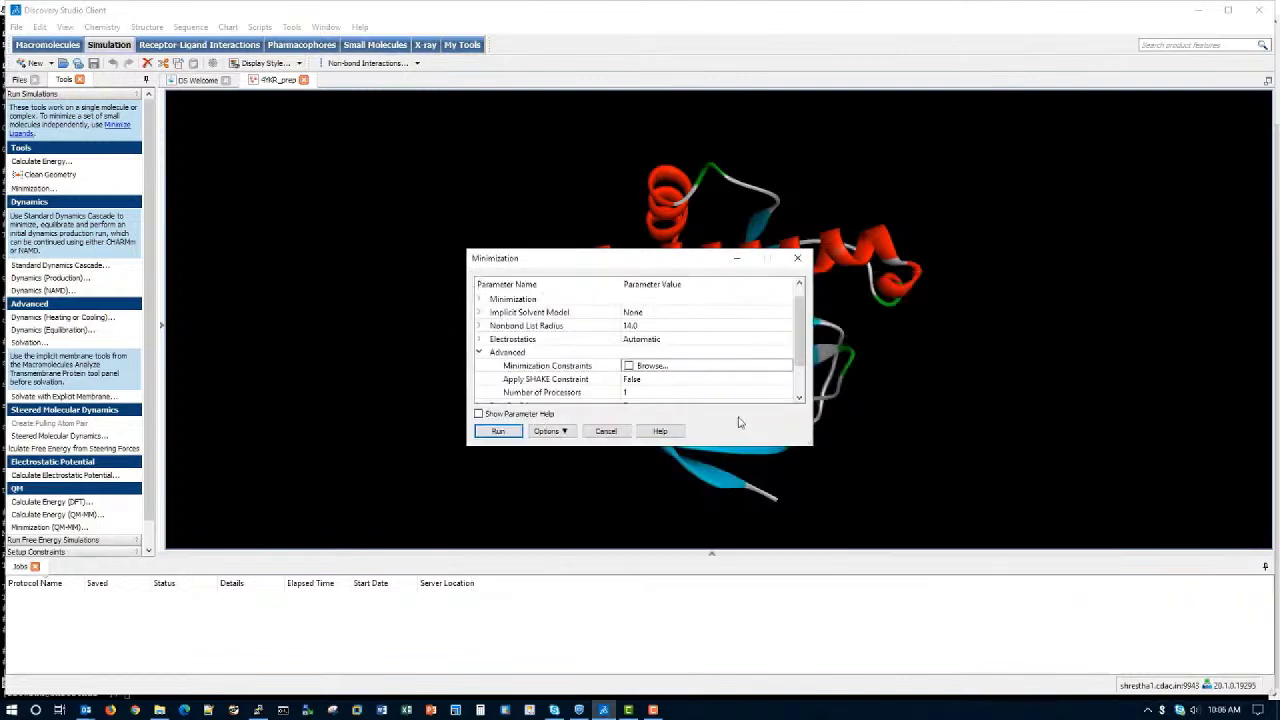
pyautogui.click(659, 393)
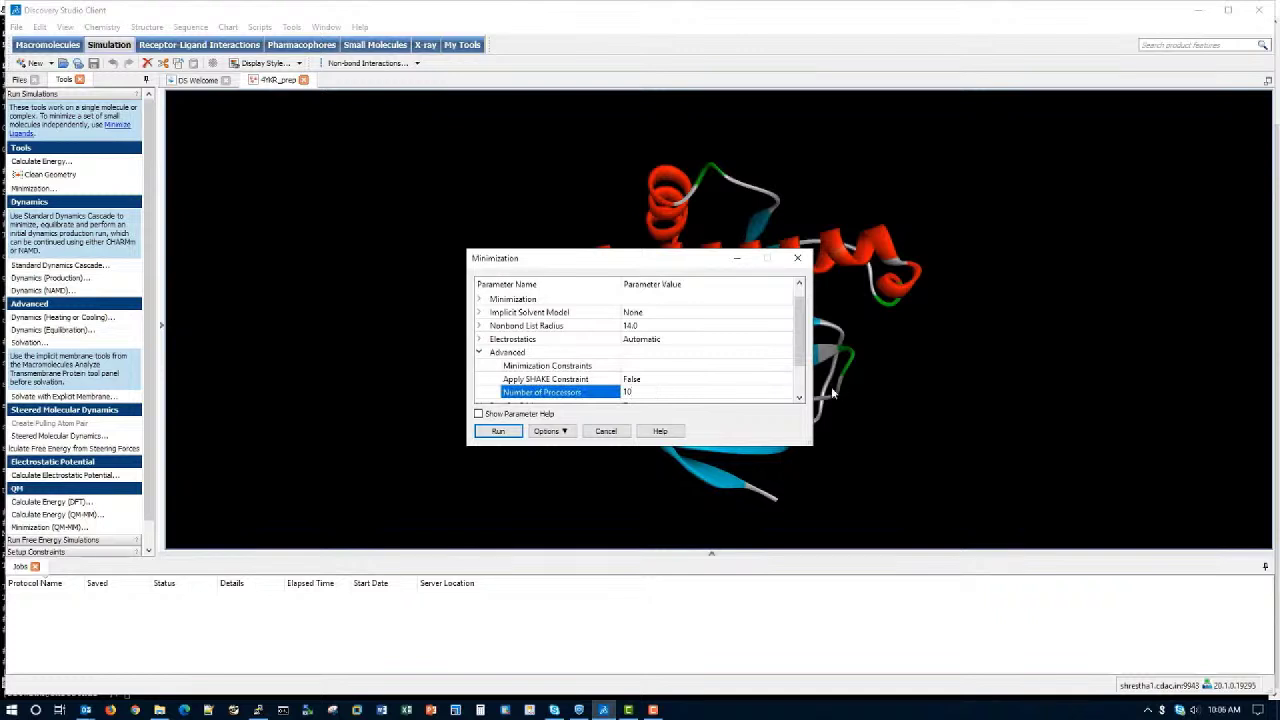
# Step: Run the Minimization on the grid in the background, adjust the job list's column width, and dismiss the completion notice
pyautogui.click(800, 397)
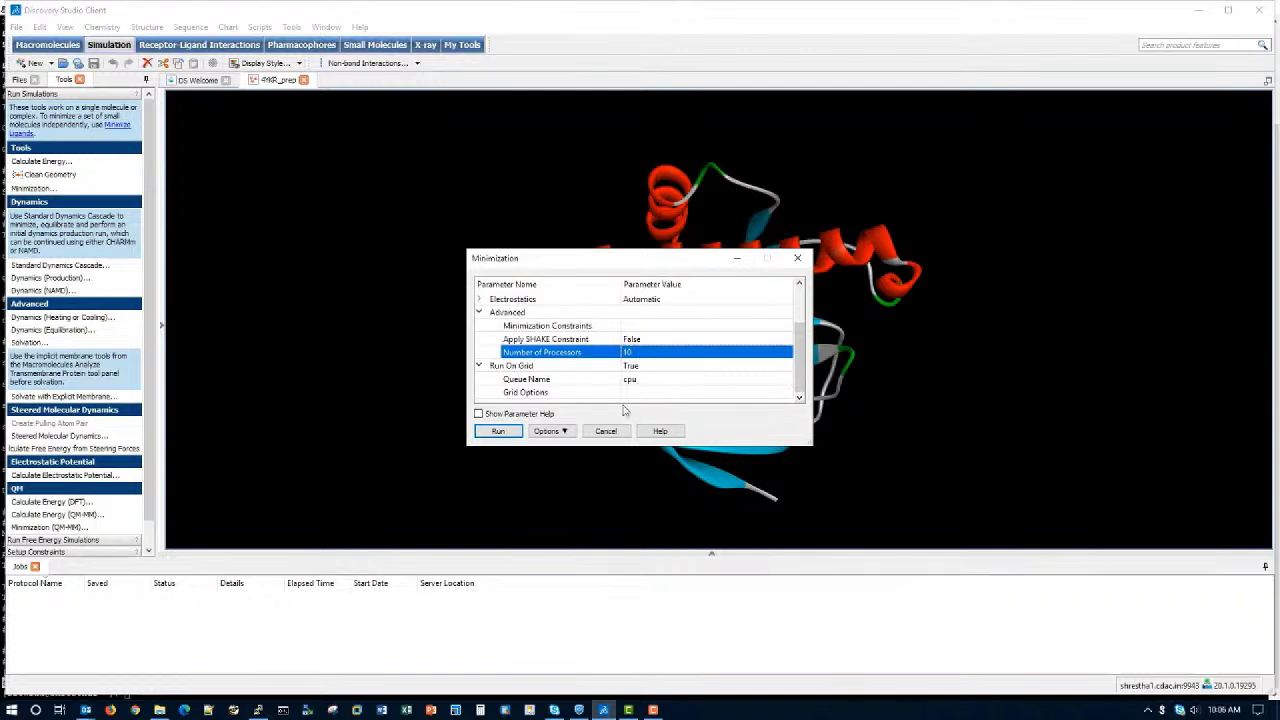
pyautogui.click(503, 435)
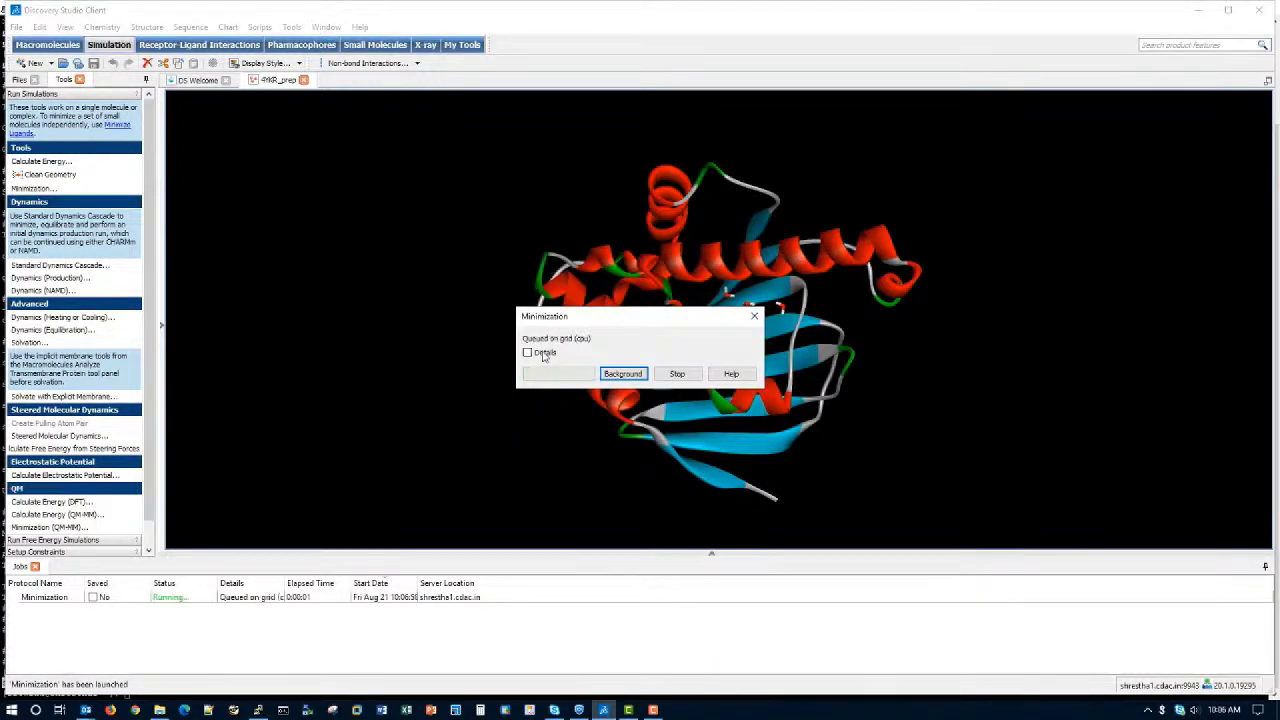
pyautogui.click(625, 376)
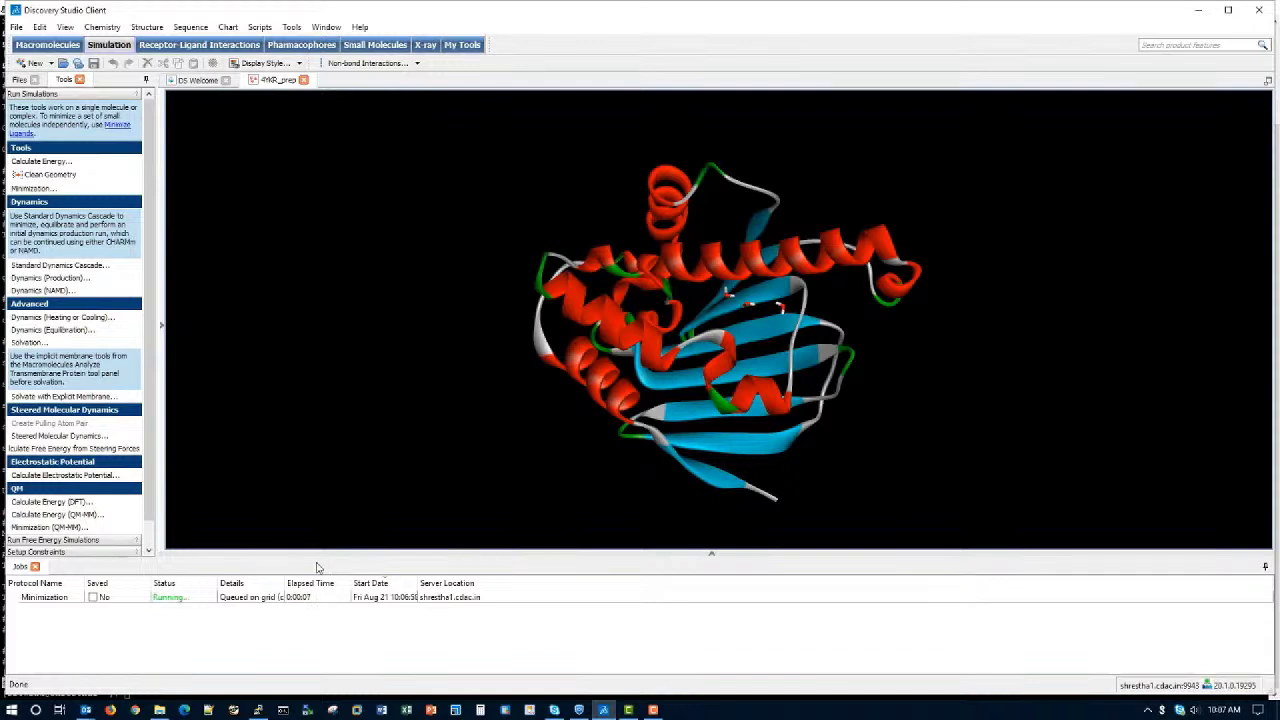
pyautogui.moveTo(312, 584); pyautogui.dragTo(332, 584)
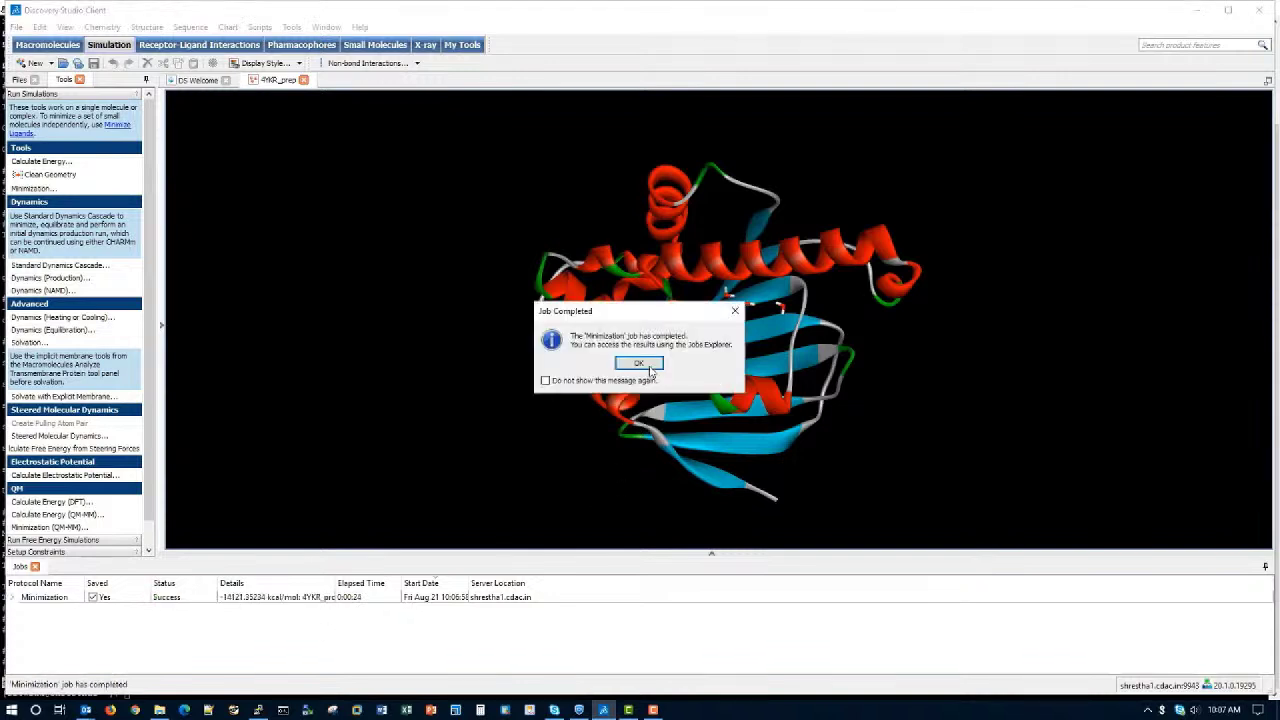
pyautogui.click(640, 364)
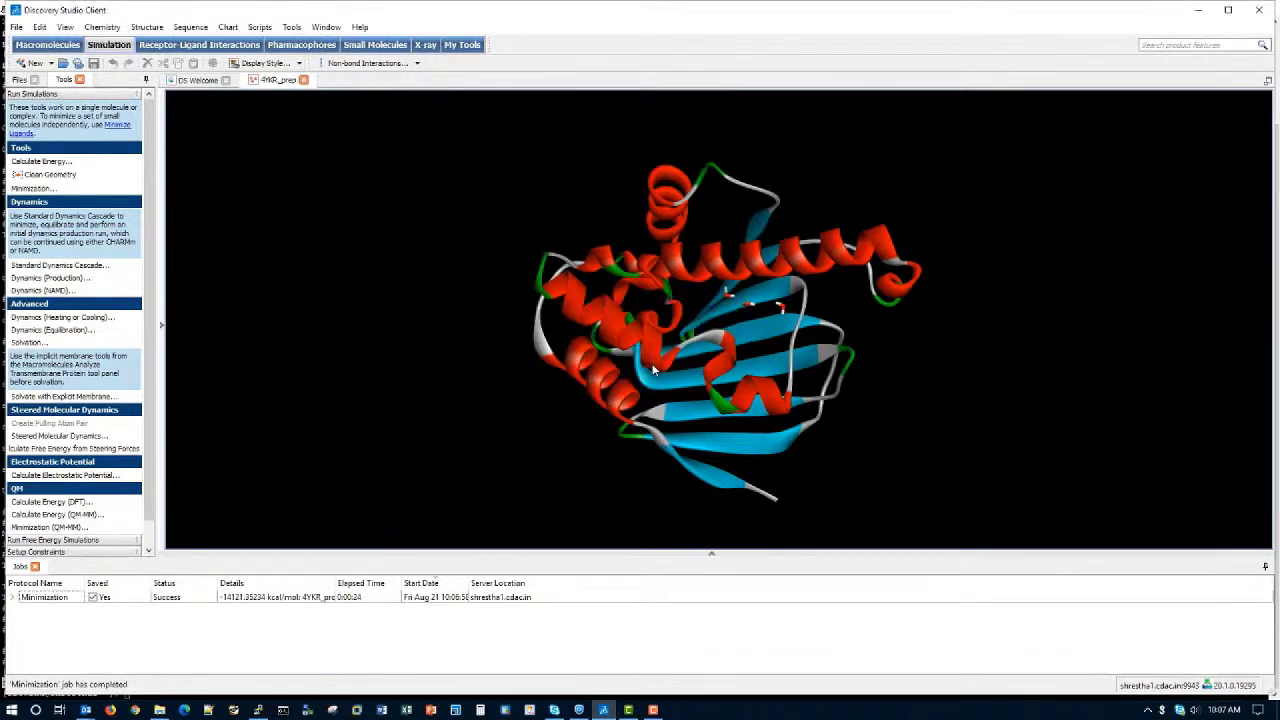
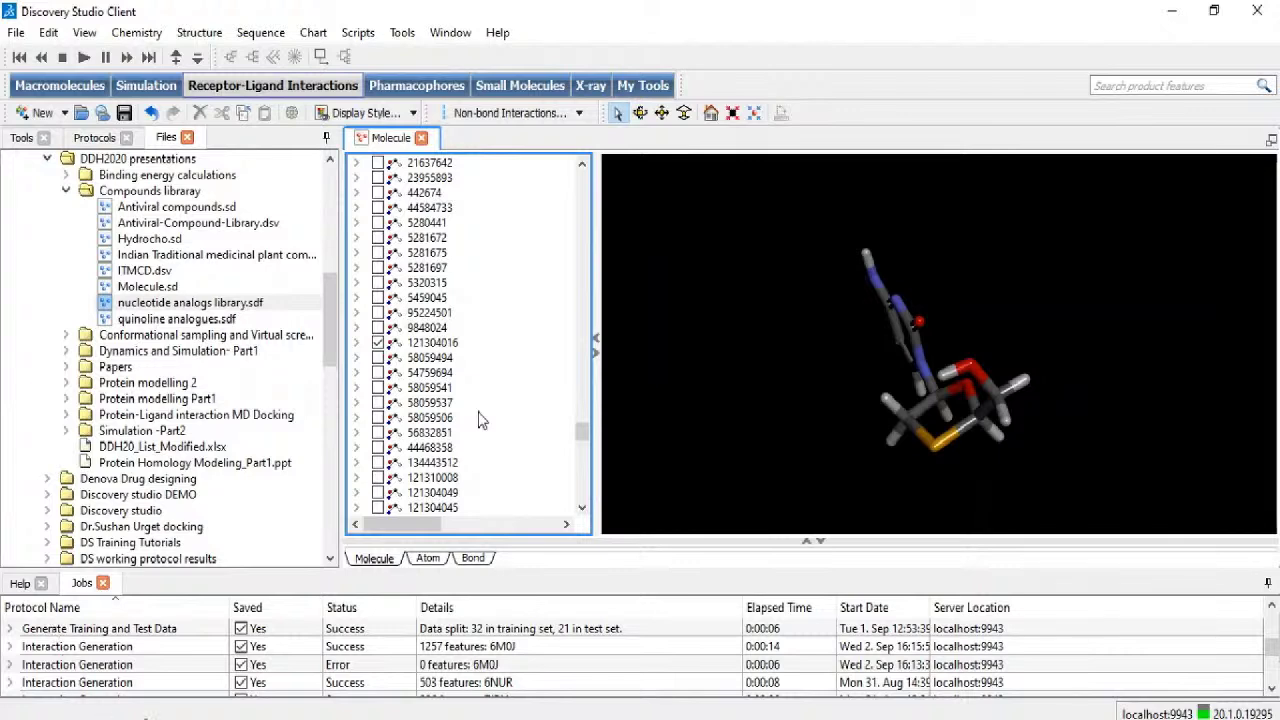
# Step: Add the quinoline analogues.sdf compounds from the compounds library folder to the open Molecule window
pyautogui.scroll(-10, 480, 420)
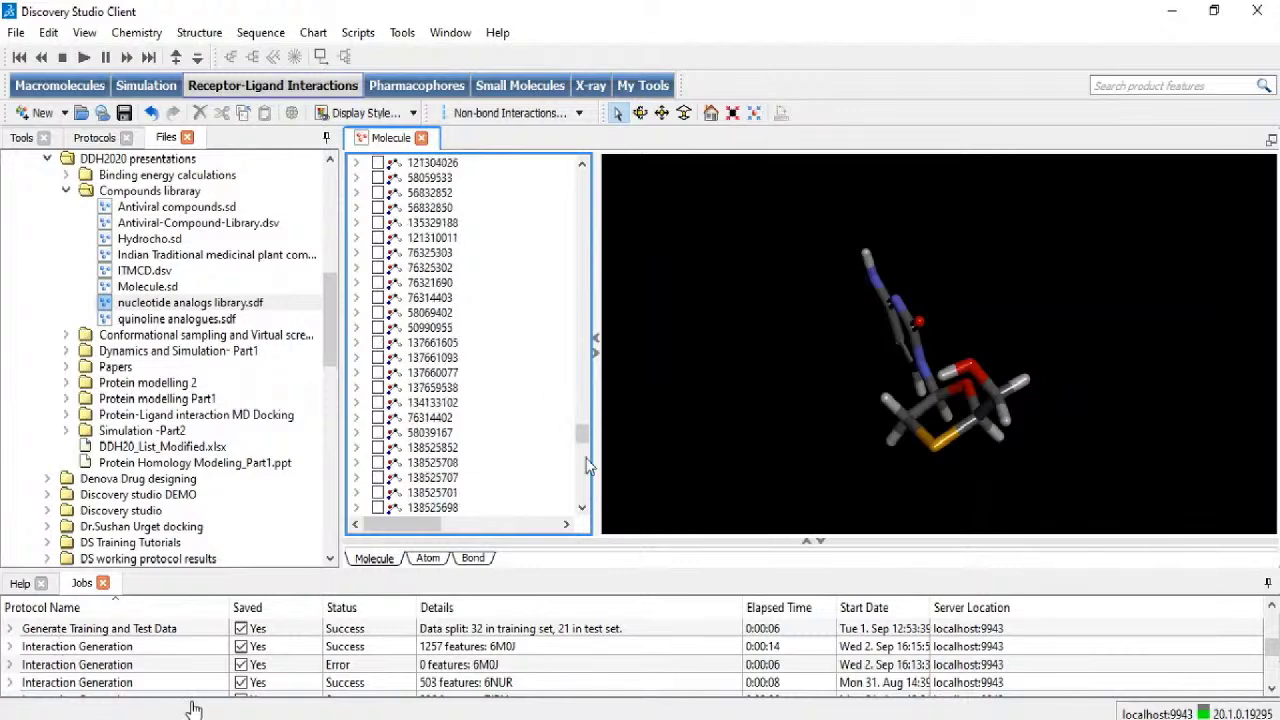
pyautogui.scroll(-2, 176, 318)
pyautogui.moveTo(176, 238); pyautogui.dragTo(507, 462)
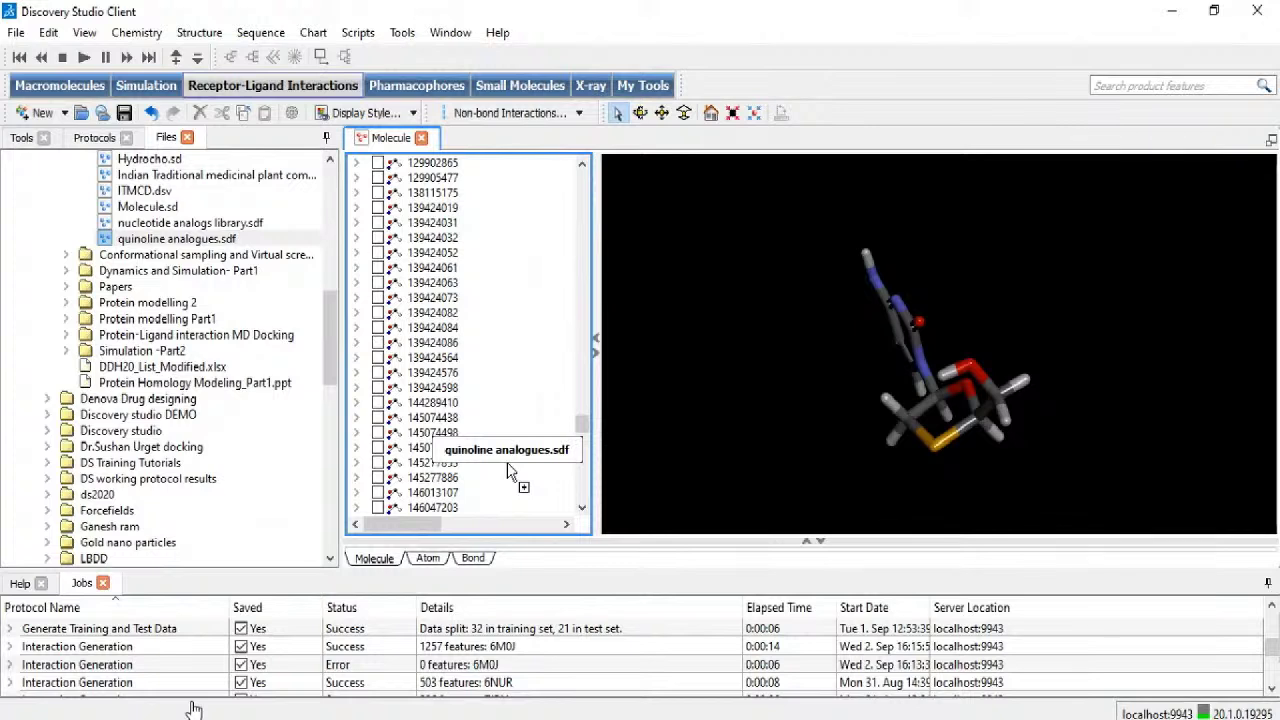
pyautogui.moveTo(507, 462); pyautogui.dragTo(507, 462)
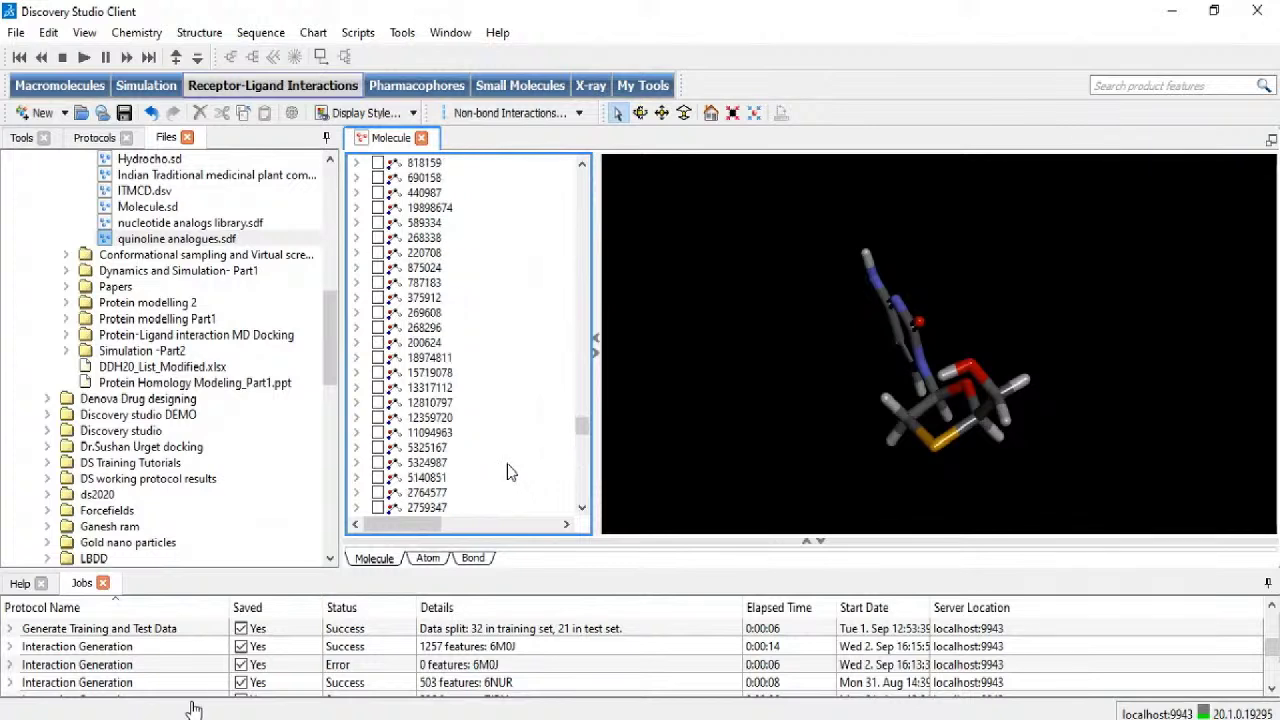
# Step: Look further down the combined compound list and reveal the data table beneath the molecule view
pyautogui.moveTo(581, 430); pyautogui.dragTo(585, 515)
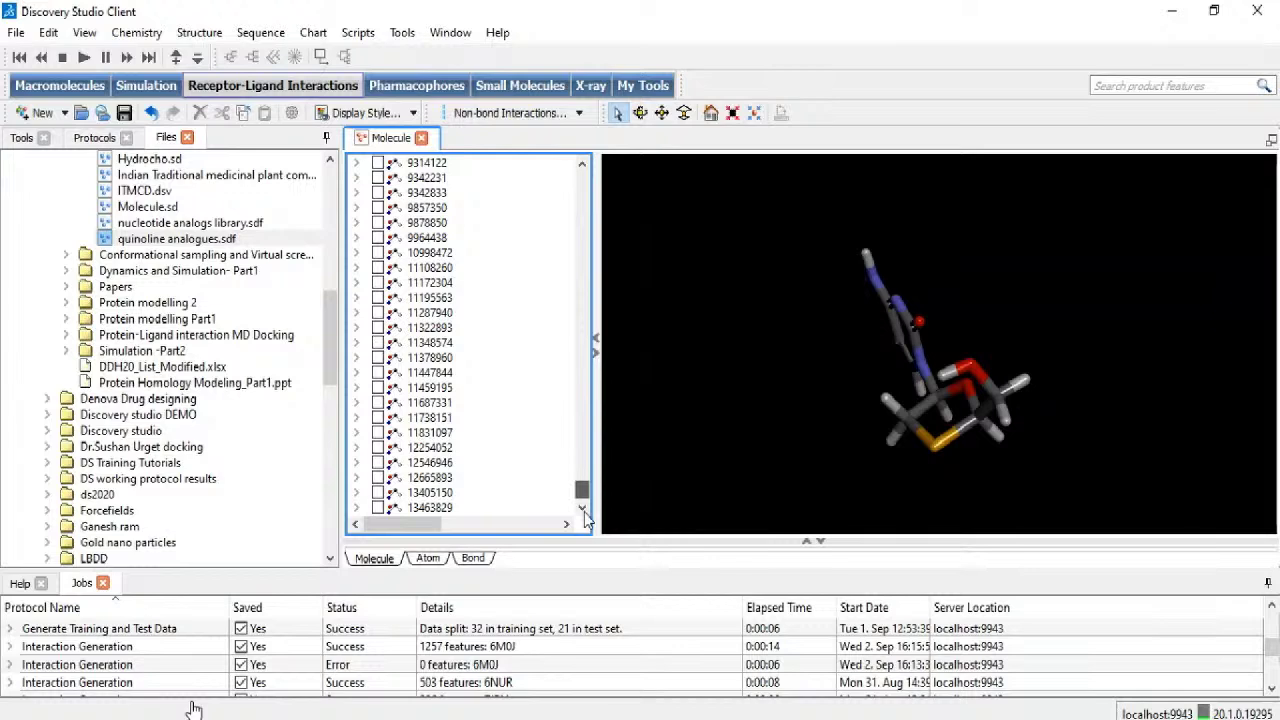
pyautogui.moveTo(590, 541); pyautogui.dragTo(663, 466)
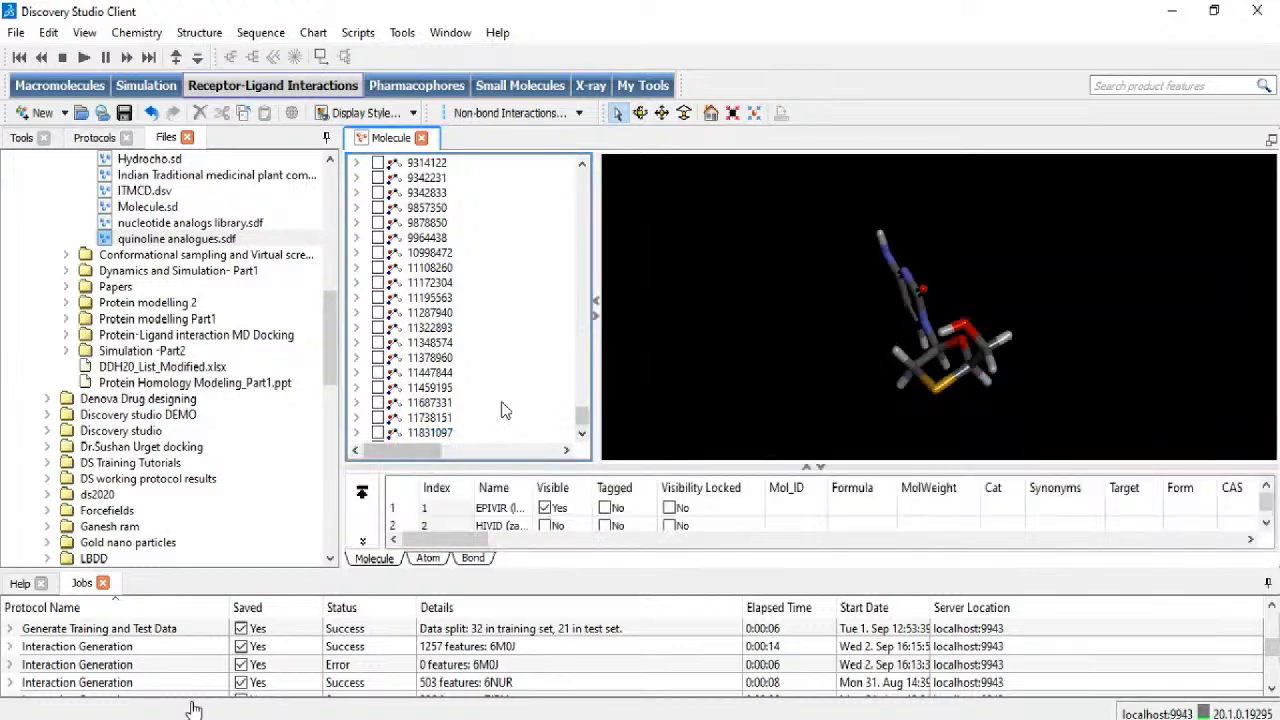
pyautogui.scroll(-2, 503, 409)
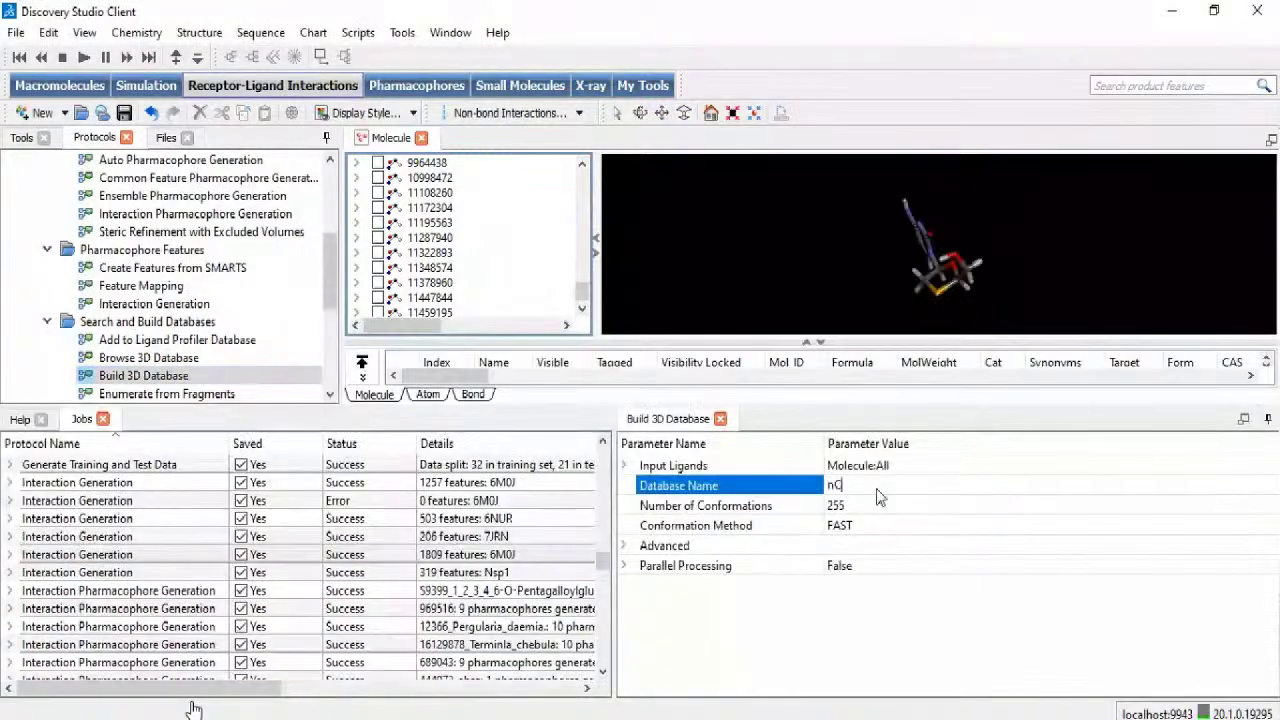
# Step: Name the 3D database nCovid19 in the Build 3D Database protocol and expand its advanced parameters
pyautogui.write('id19')
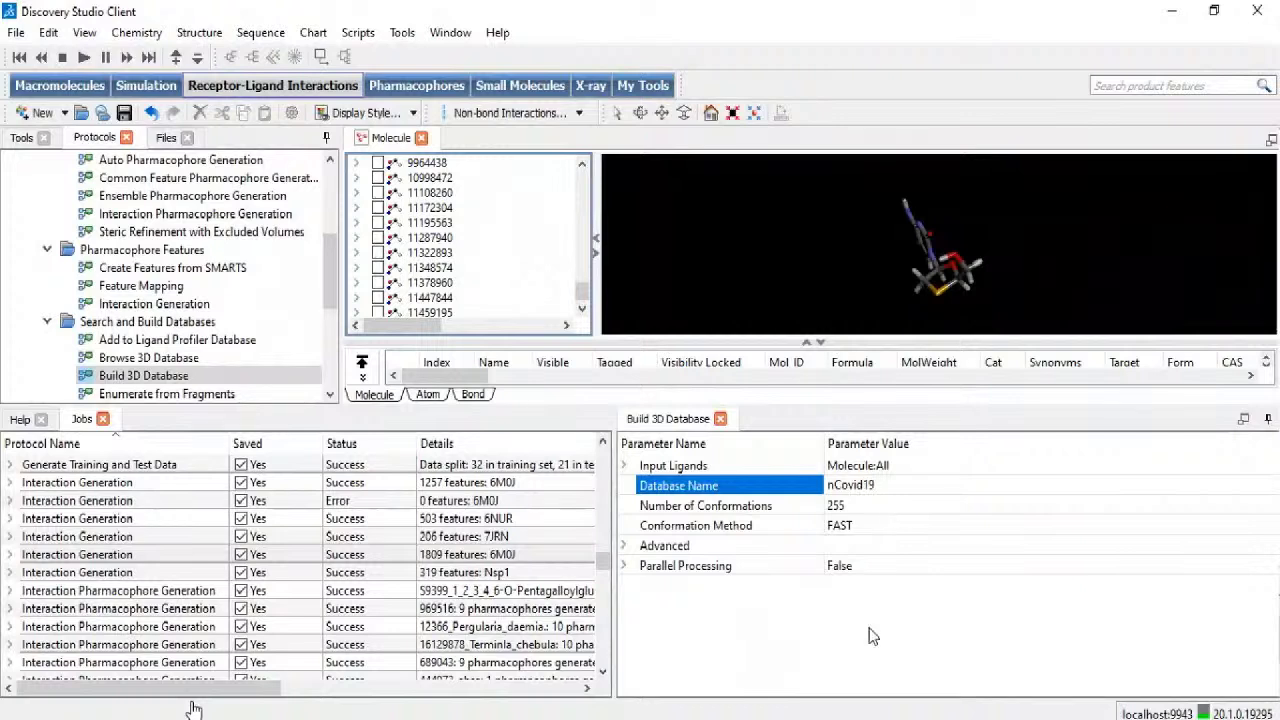
pyautogui.press('Return')
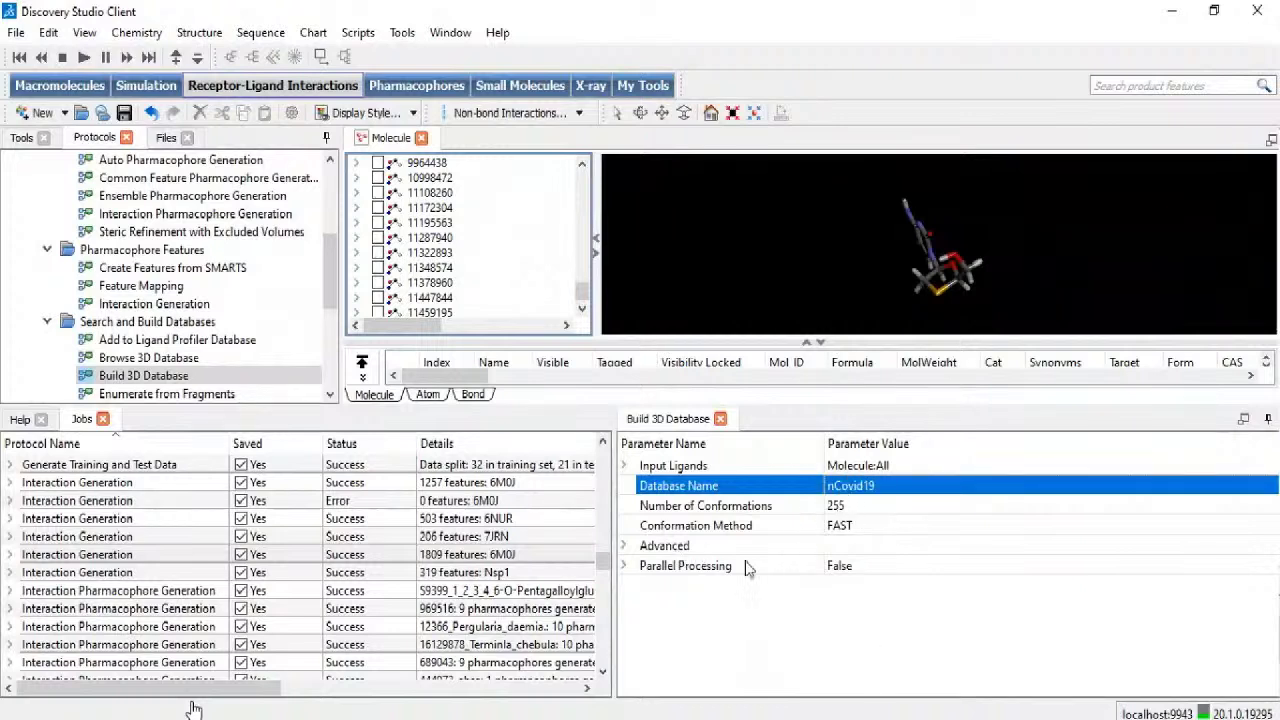
pyautogui.click(627, 548)
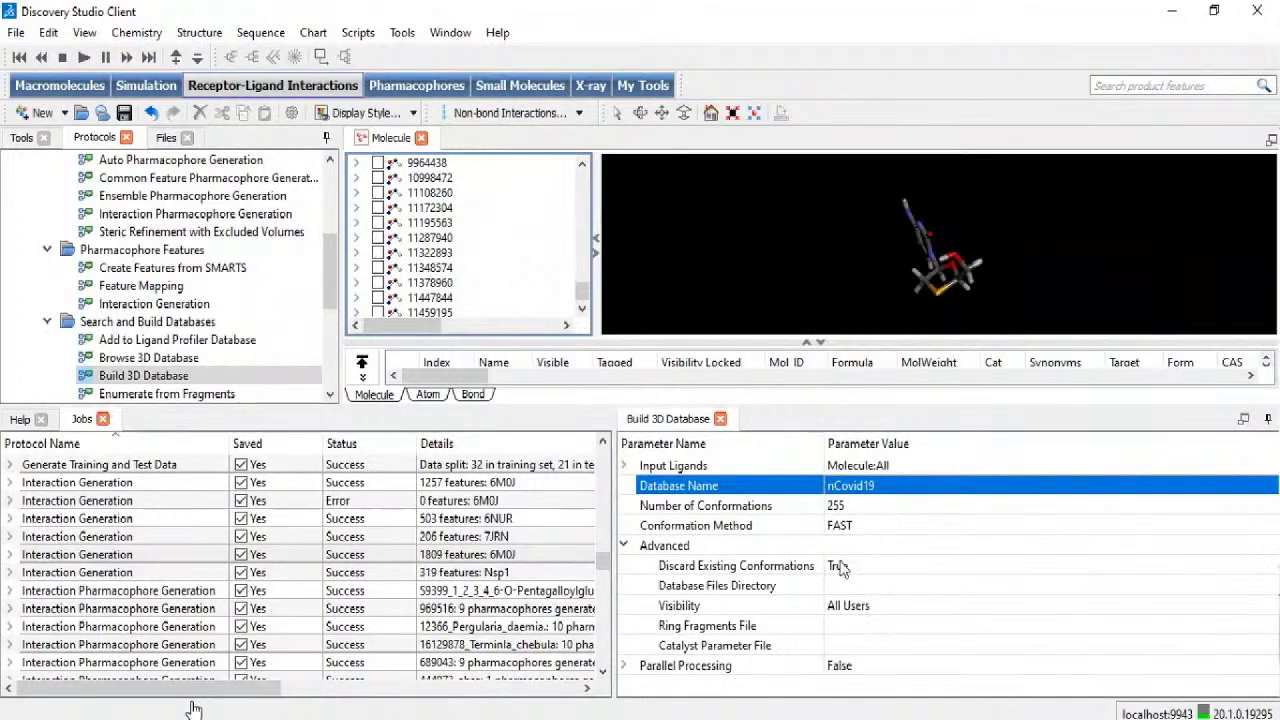
# Step: Try the User Only visibility for the database, and return the setting to All Users
pyautogui.click(878, 606)
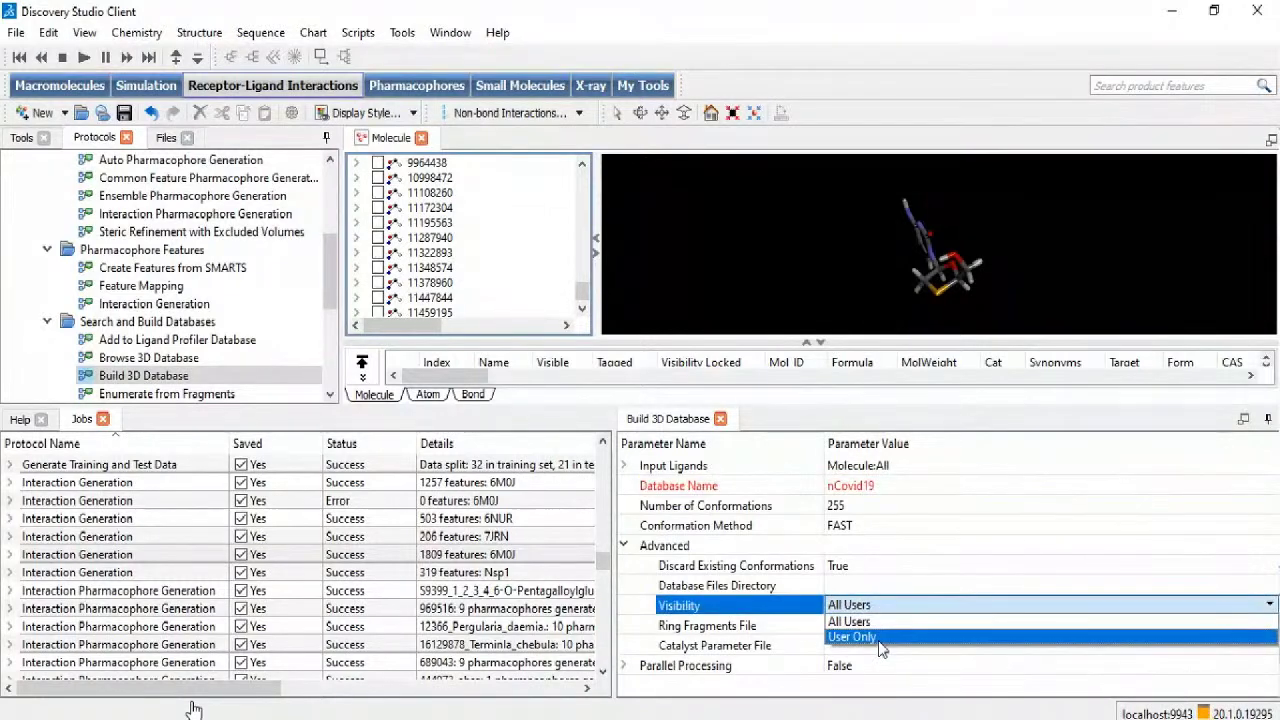
pyautogui.click(880, 640)
pyautogui.click(885, 607)
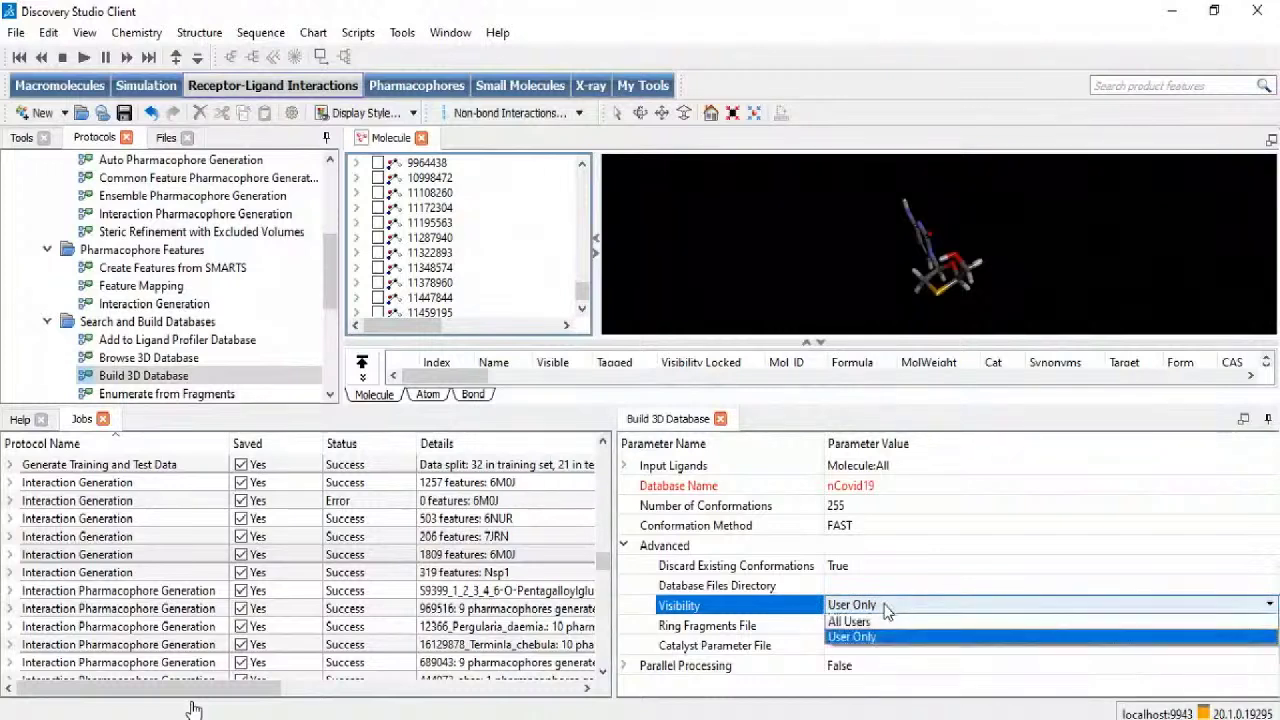
pyautogui.click(849, 621)
# Step: Change the database name to nCovid19_New and launch the Build 3D Database protocol
pyautogui.click(894, 483)
pyautogui.click(894, 483)
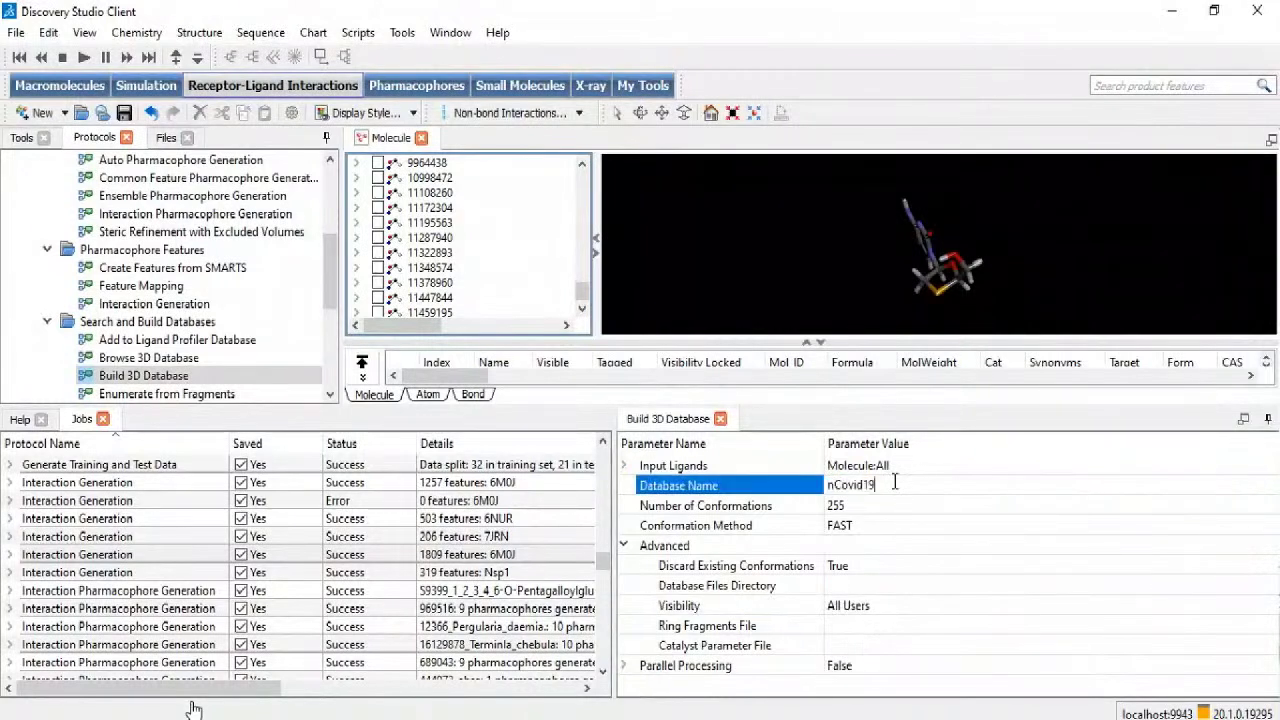
pyautogui.write('_New')
pyautogui.click(917, 545)
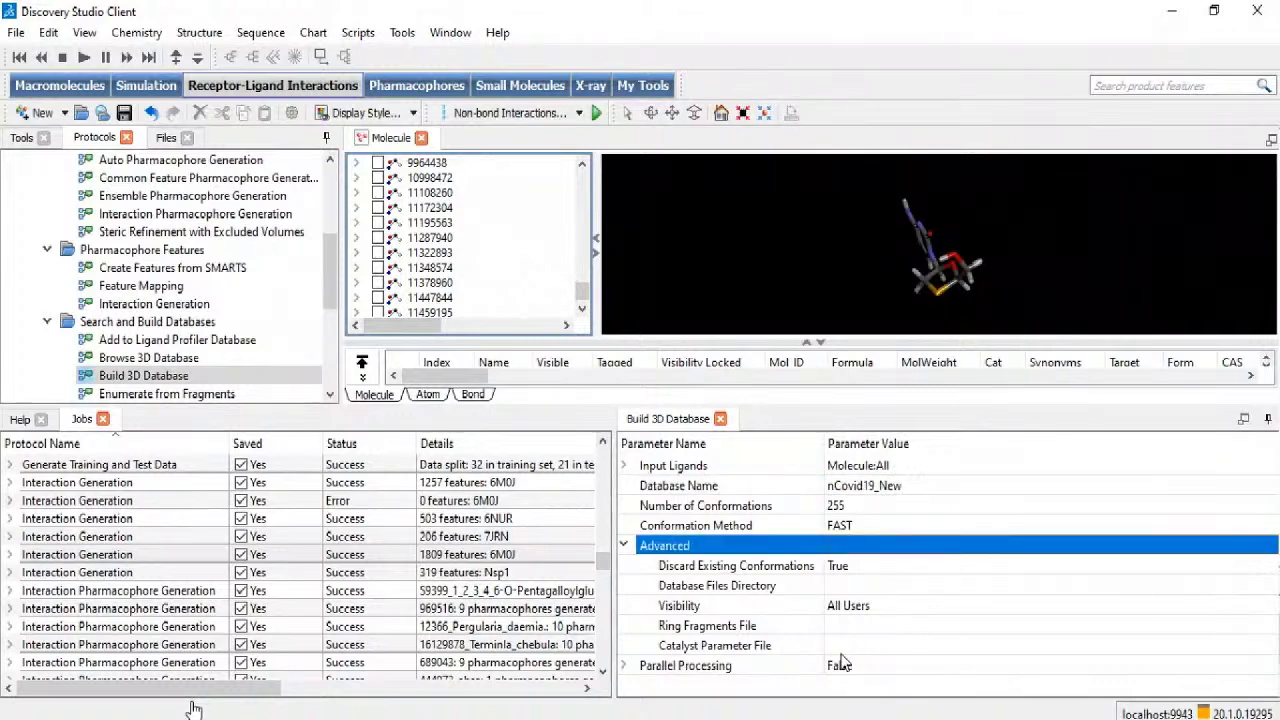
pyautogui.click(596, 114)
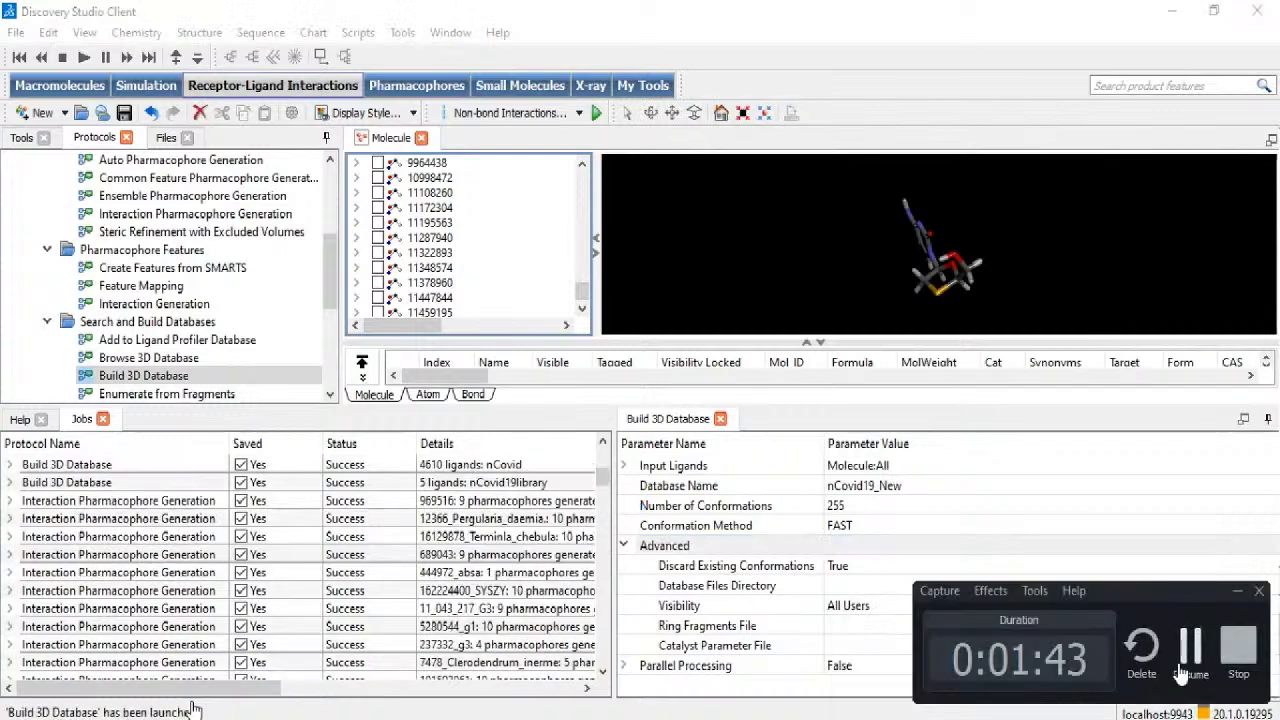
pyautogui.click(1183, 675)
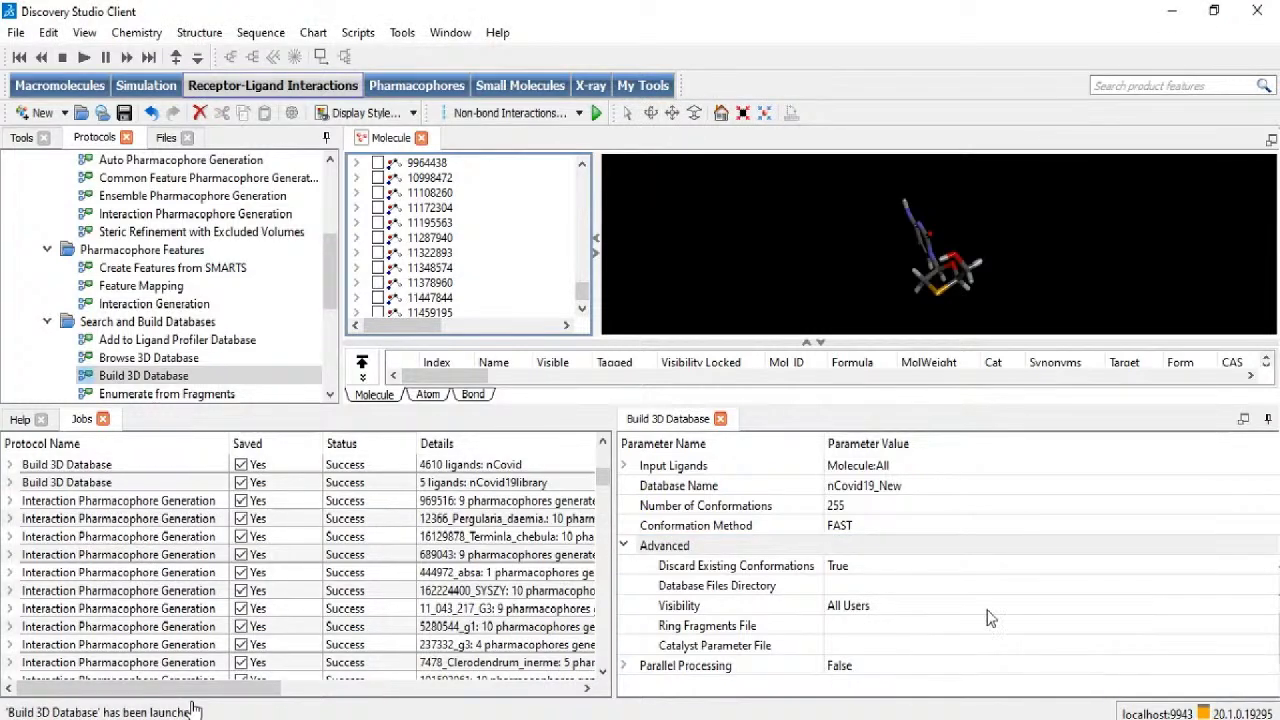
# Step: Close the Molecule window without saving and open the report of the finished nCovid Build 3D Database job
pyautogui.click(421, 138)
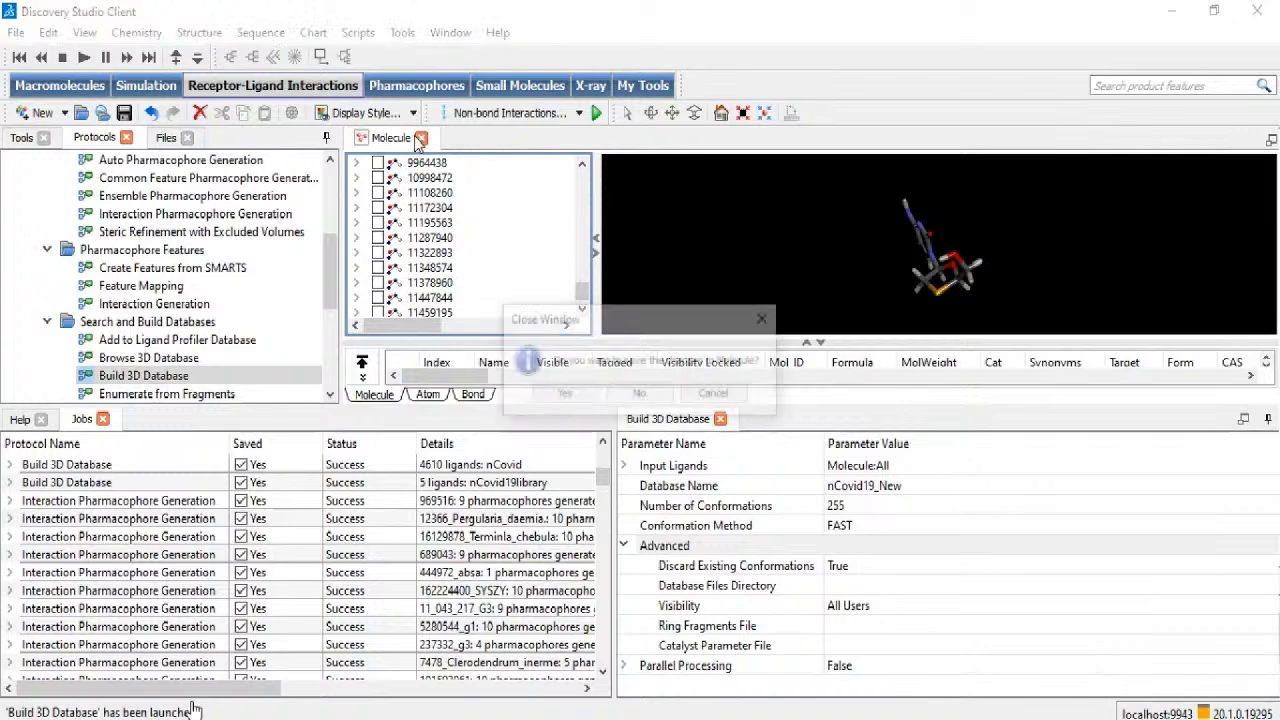
pyautogui.click(639, 393)
pyautogui.click(510, 466)
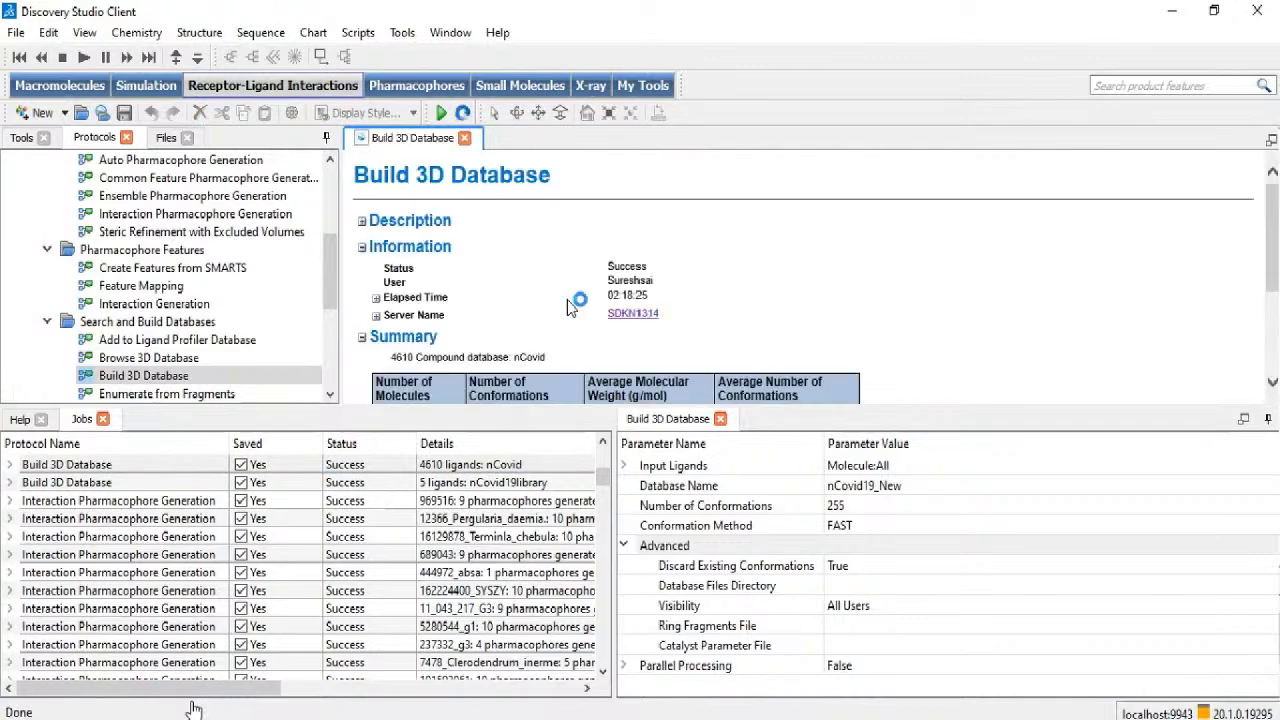
# Step: Examine the nCovid report's summary, its Molecular Properties output and its Database File Locations
pyautogui.scroll(-2, 568, 303)
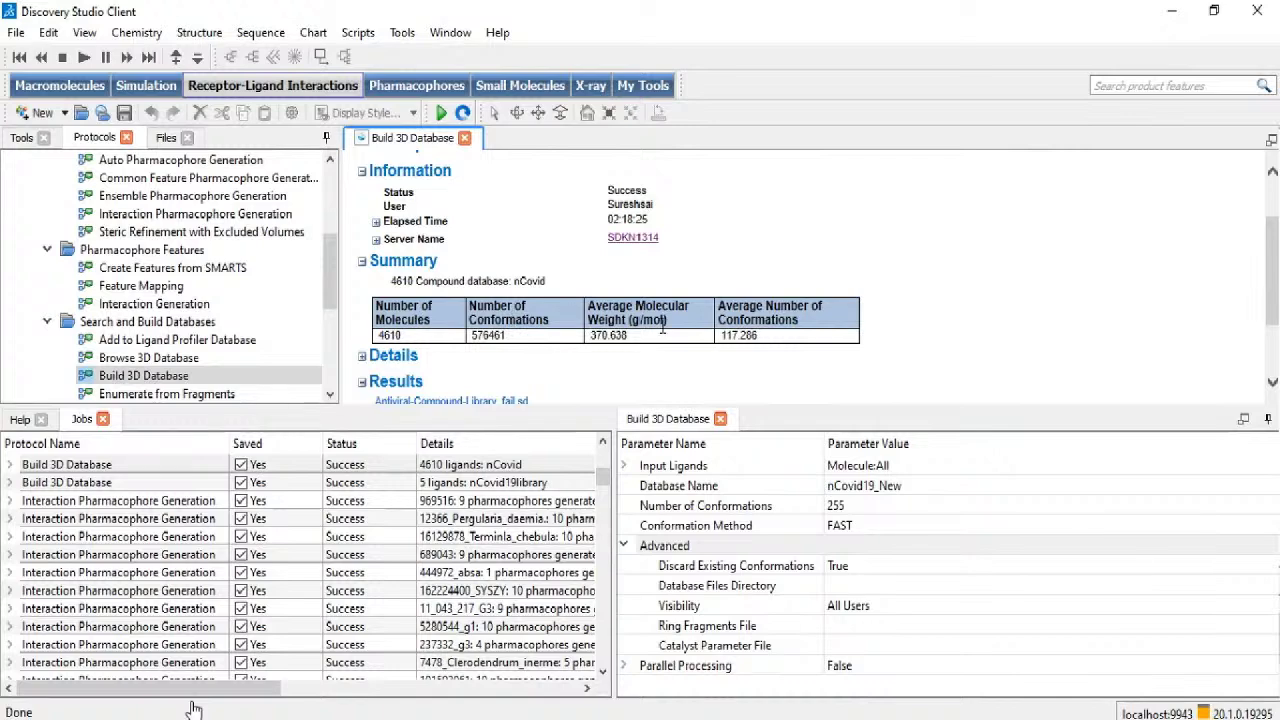
pyautogui.scroll(-1, 455, 370)
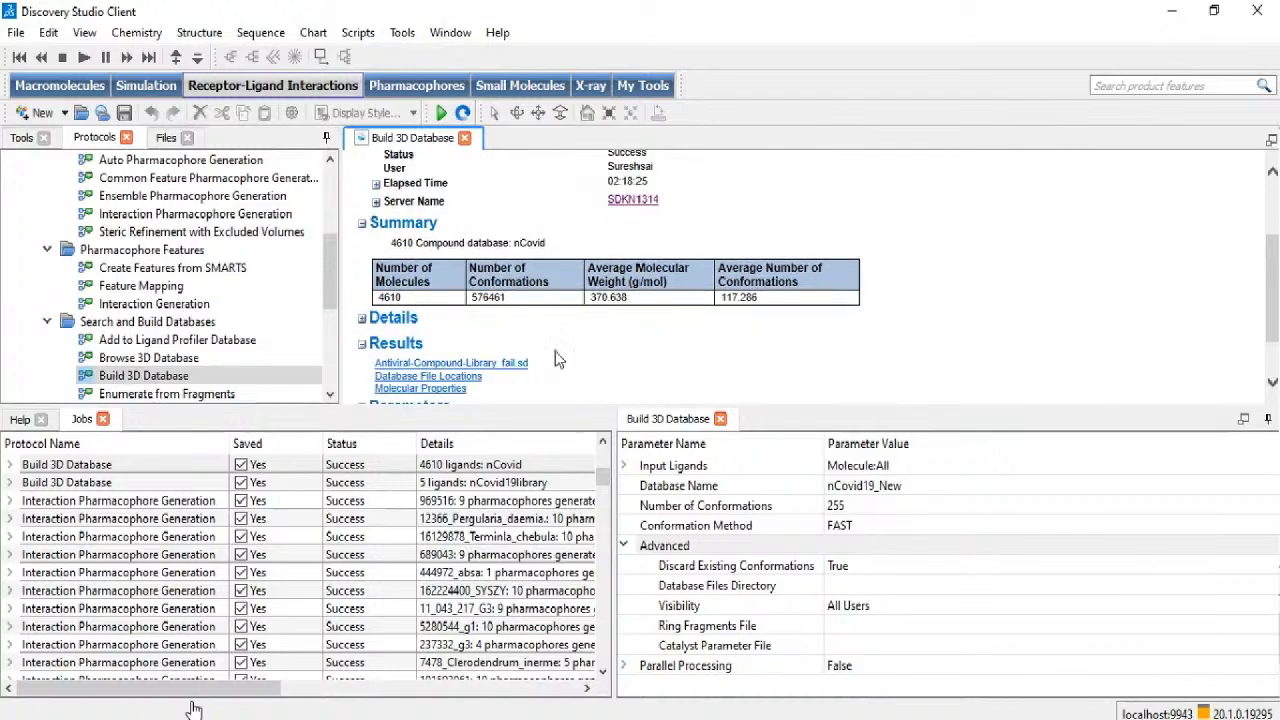
pyautogui.scroll(-1, 558, 360)
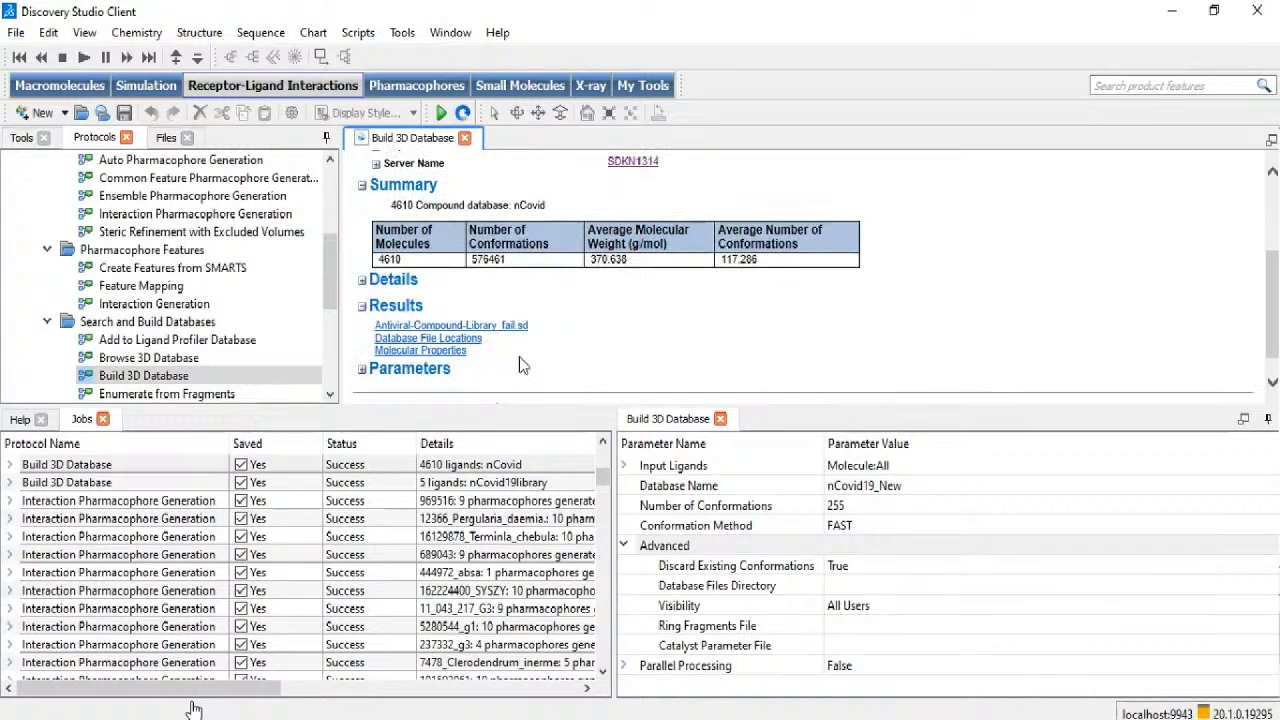
pyautogui.click(440, 351)
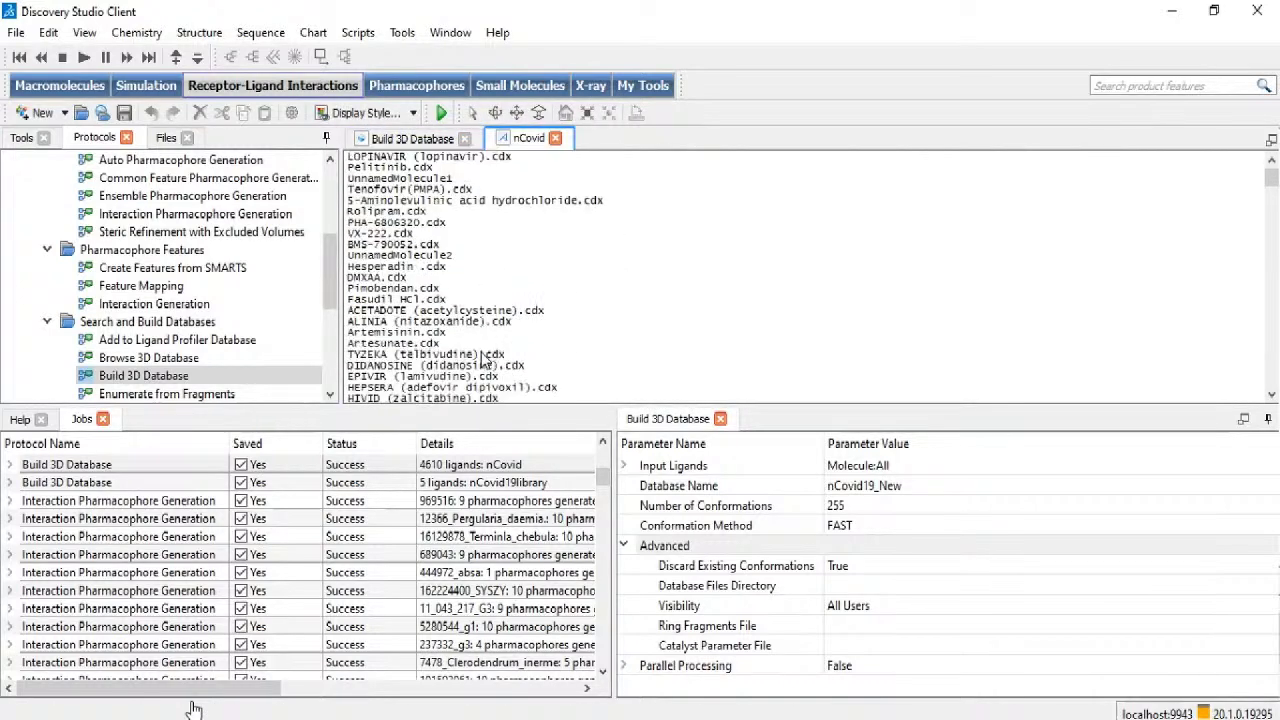
pyautogui.click(555, 138)
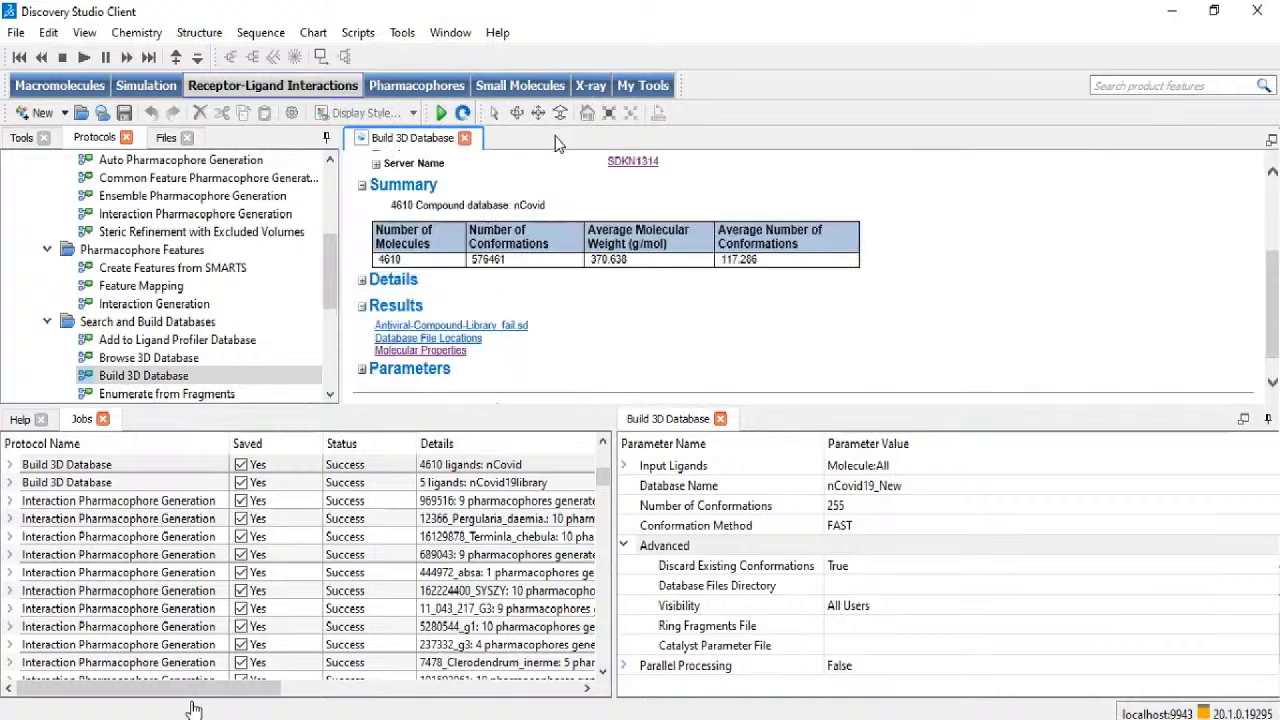
pyautogui.click(456, 341)
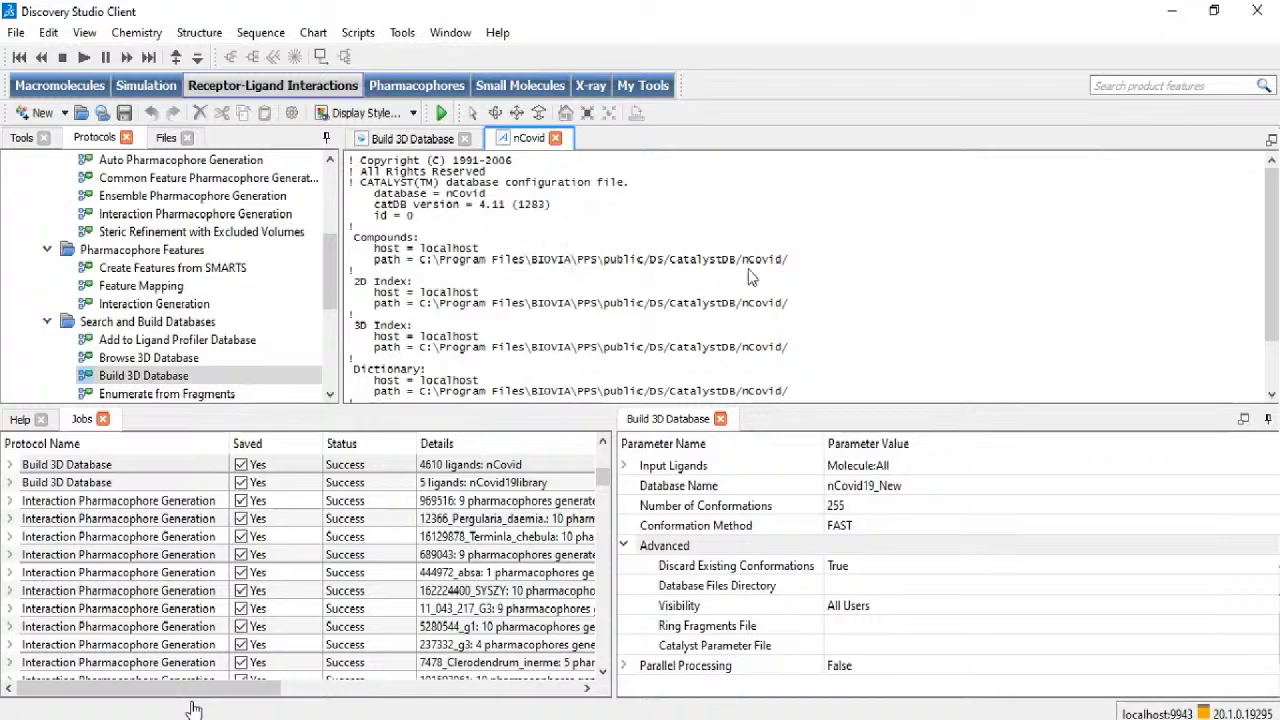
pyautogui.click(555, 138)
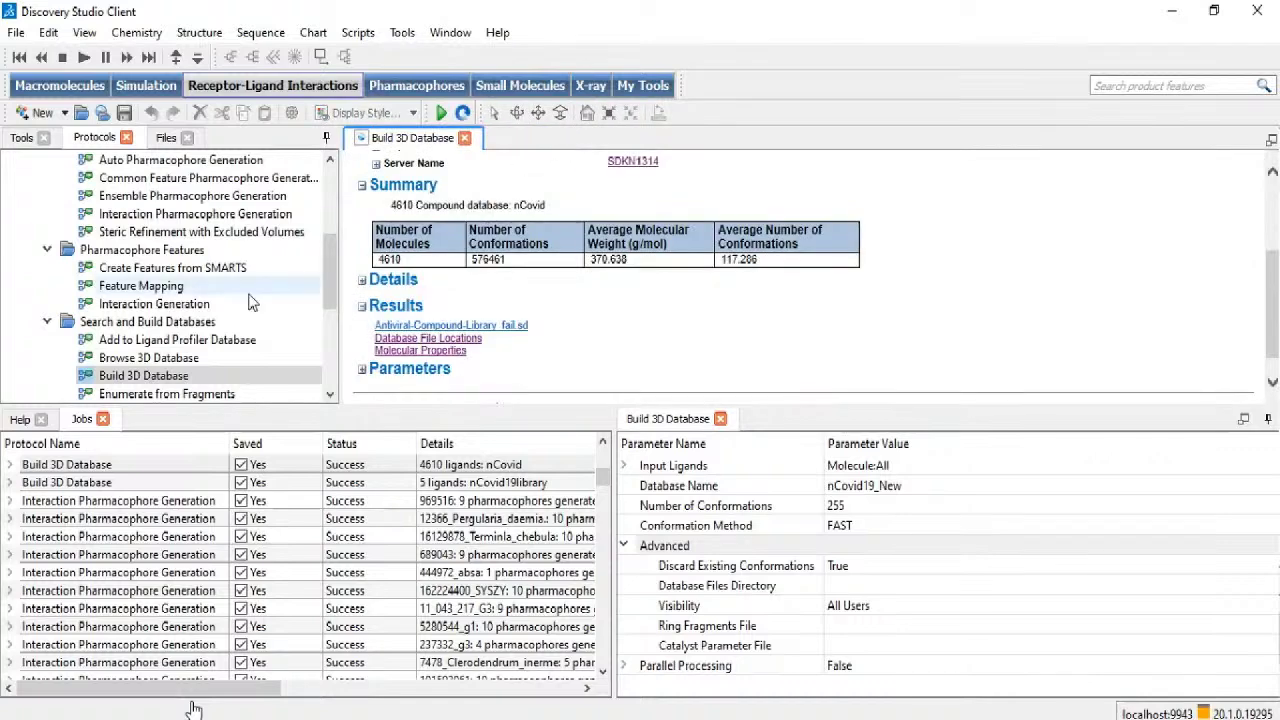
# Step: Open the Search 3D Database protocol to view its input database choices, and close the Build 3D Database report
pyautogui.scroll(-1, 170, 368)
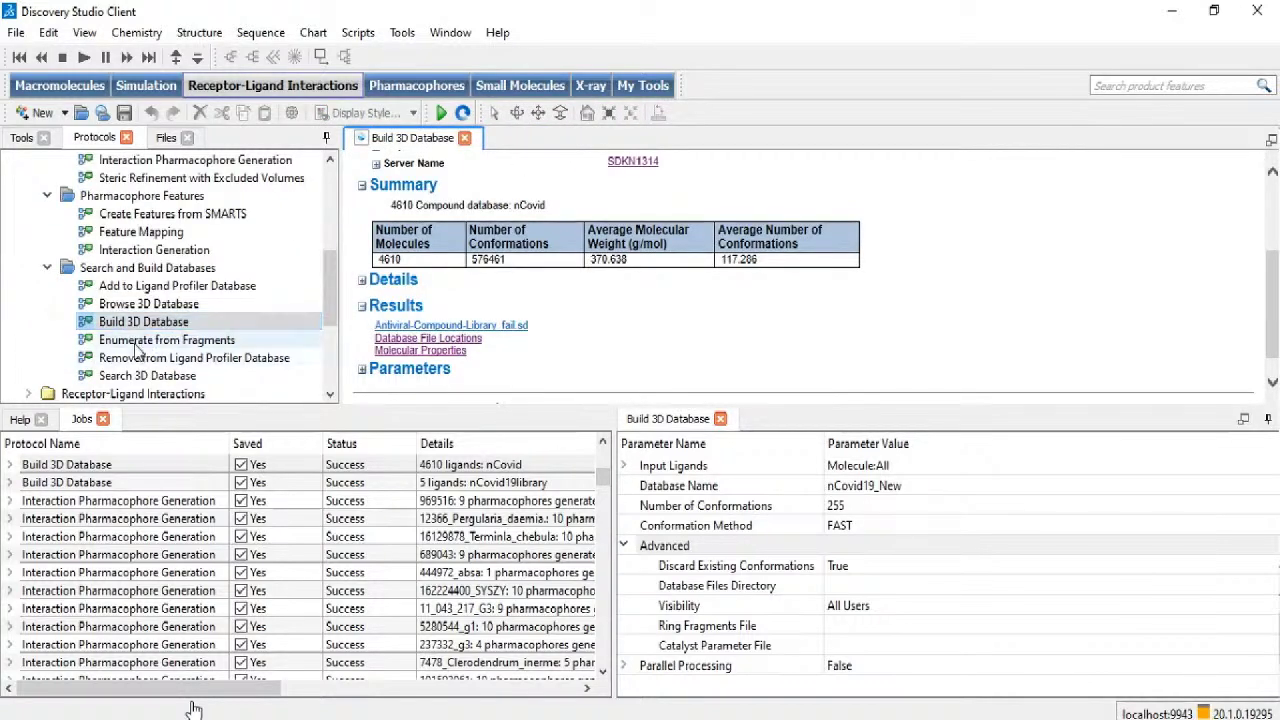
pyautogui.click(125, 378)
pyautogui.click(125, 378)
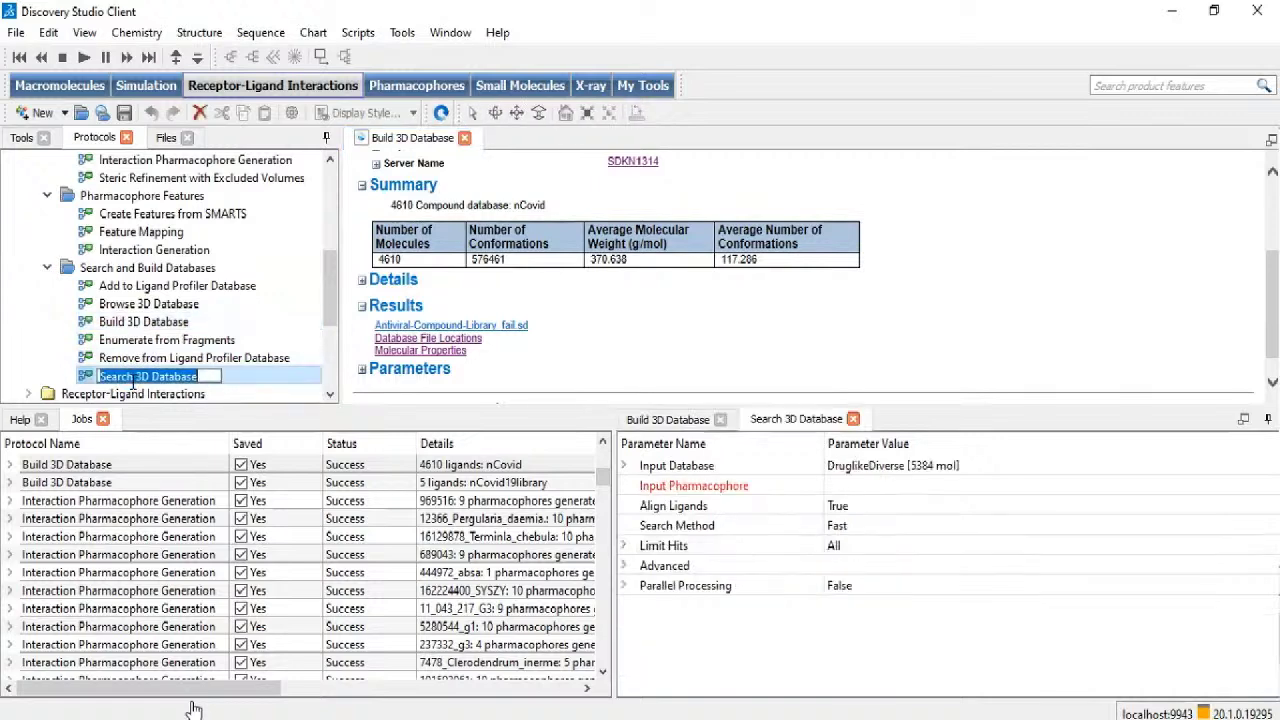
pyautogui.click(897, 468)
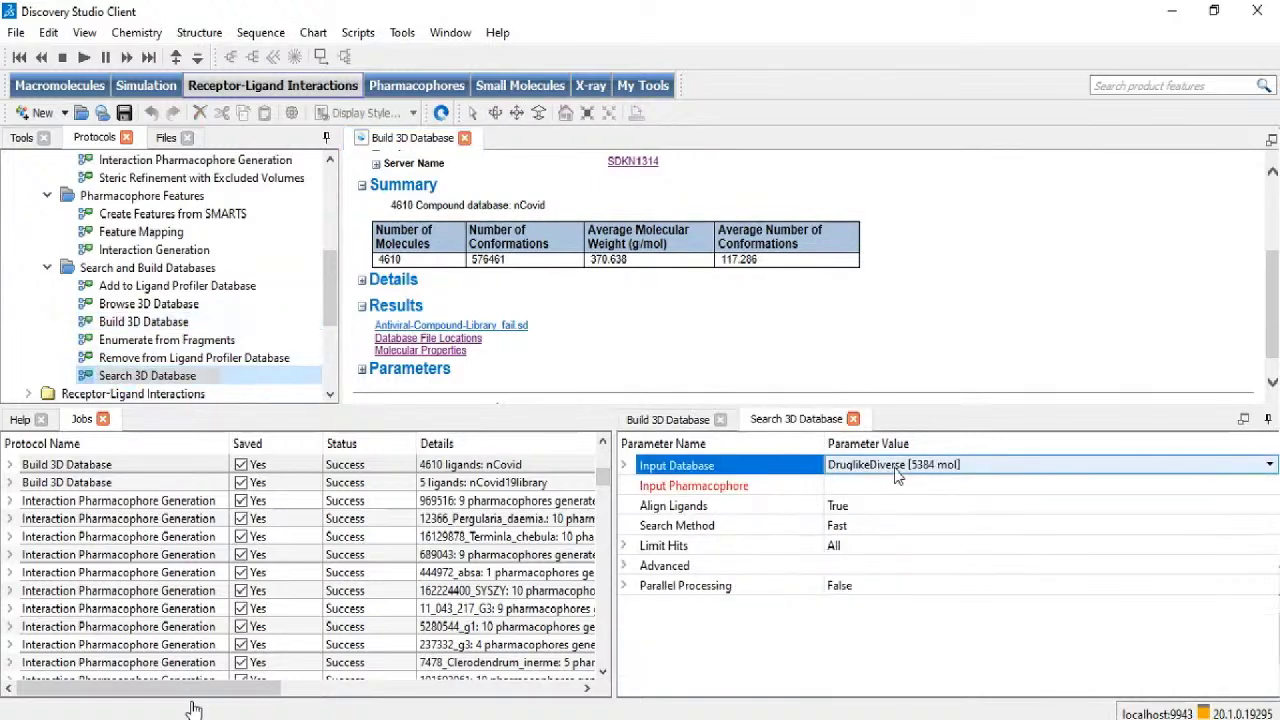
pyautogui.click(897, 466)
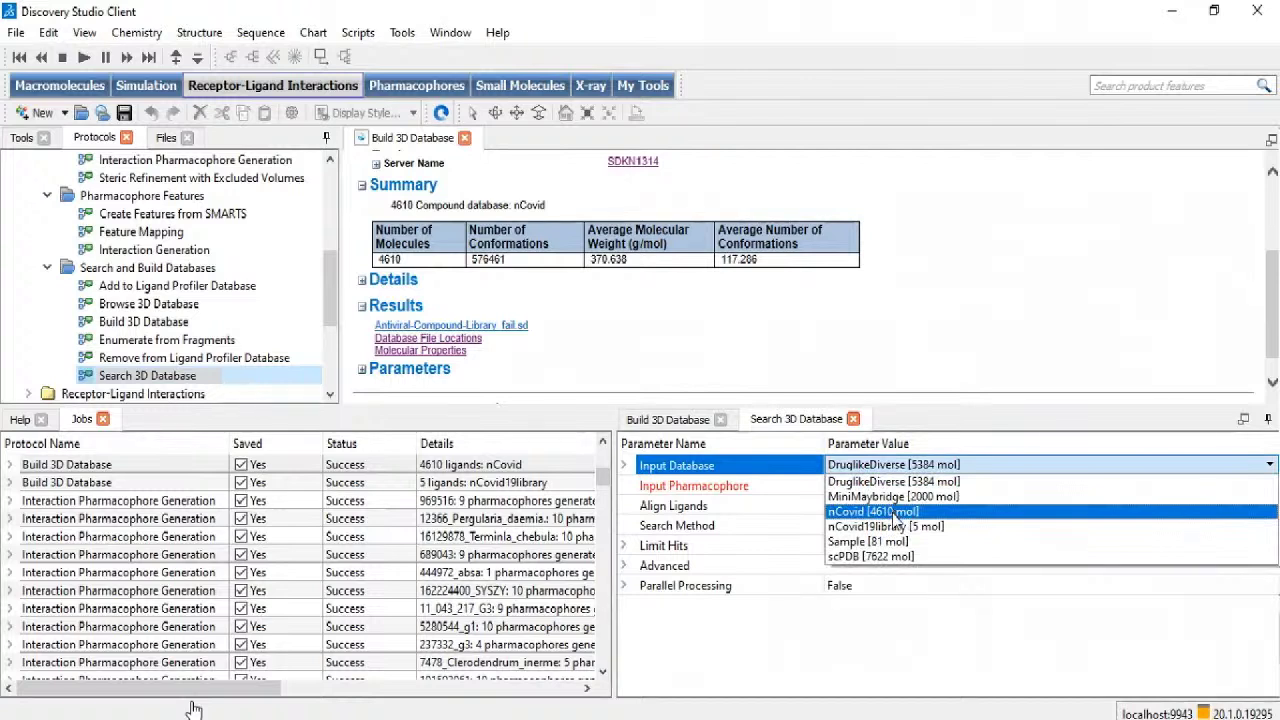
pyautogui.click(870, 357)
pyautogui.click(464, 138)
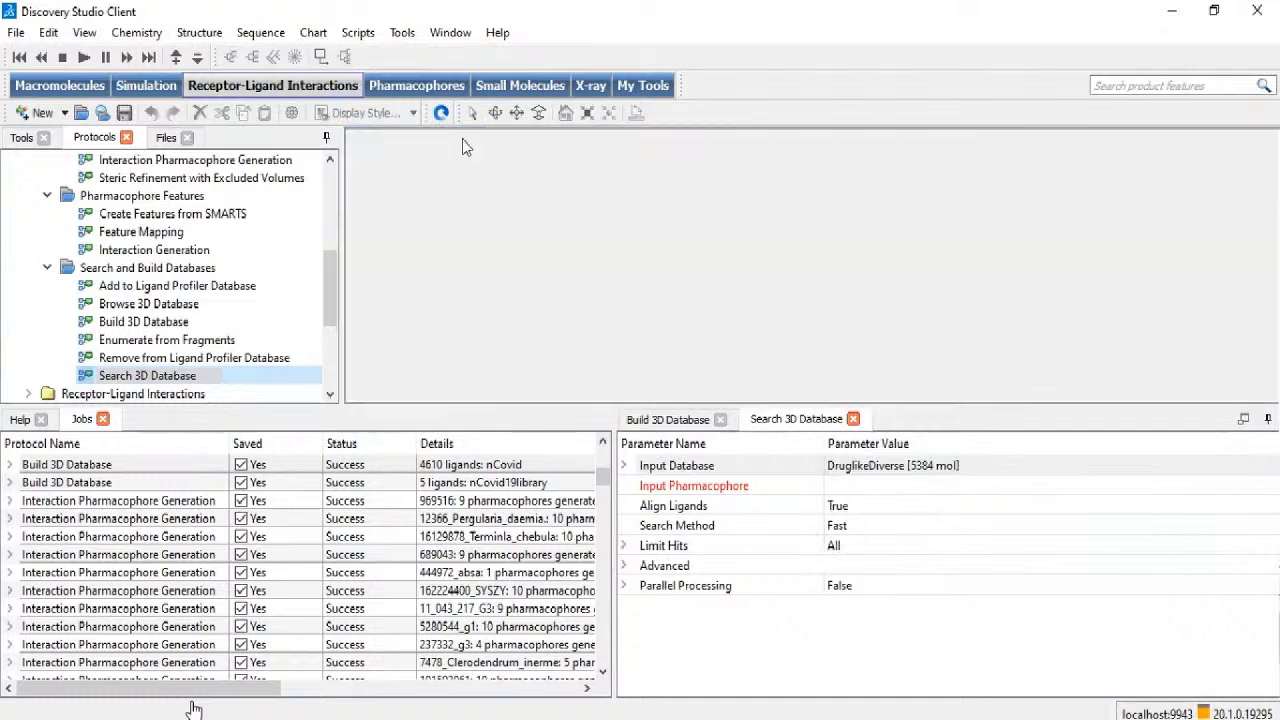
# Step: Close the Build 3D Database and Search 3D Database protocols, and remove the crystal cell from the 6ZRU structure
pyautogui.click(720, 420)
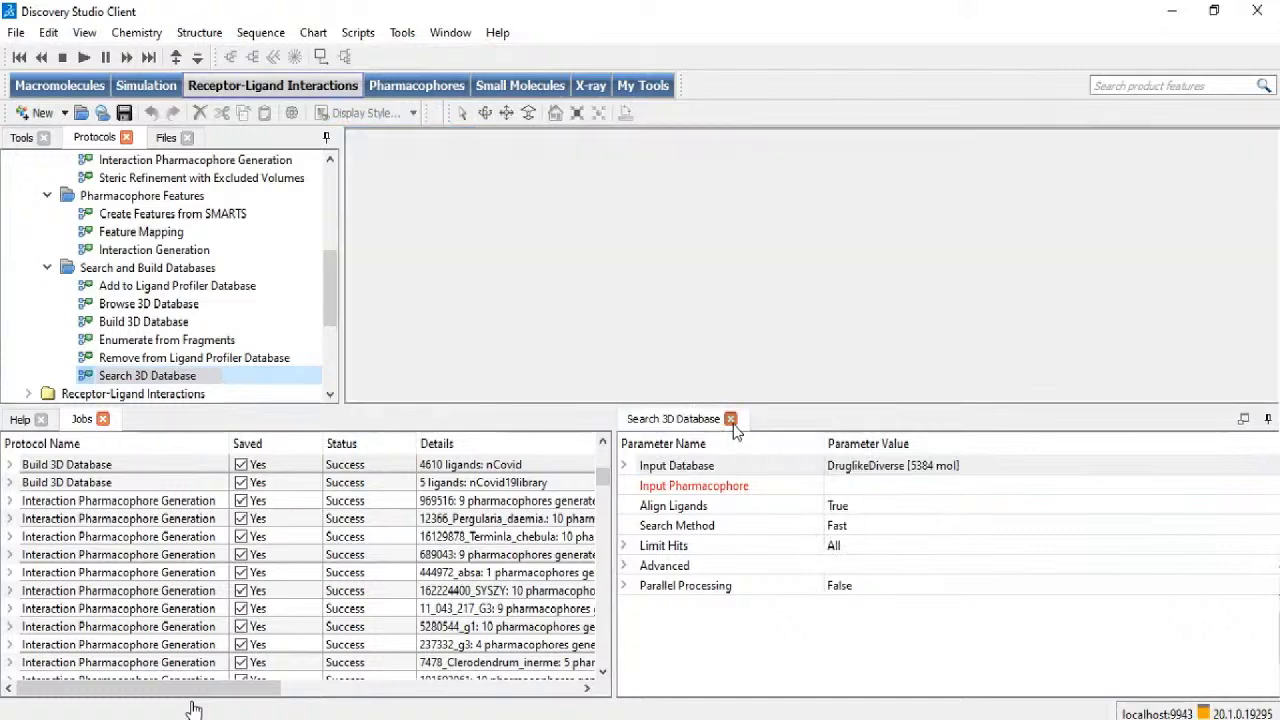
pyautogui.click(730, 419)
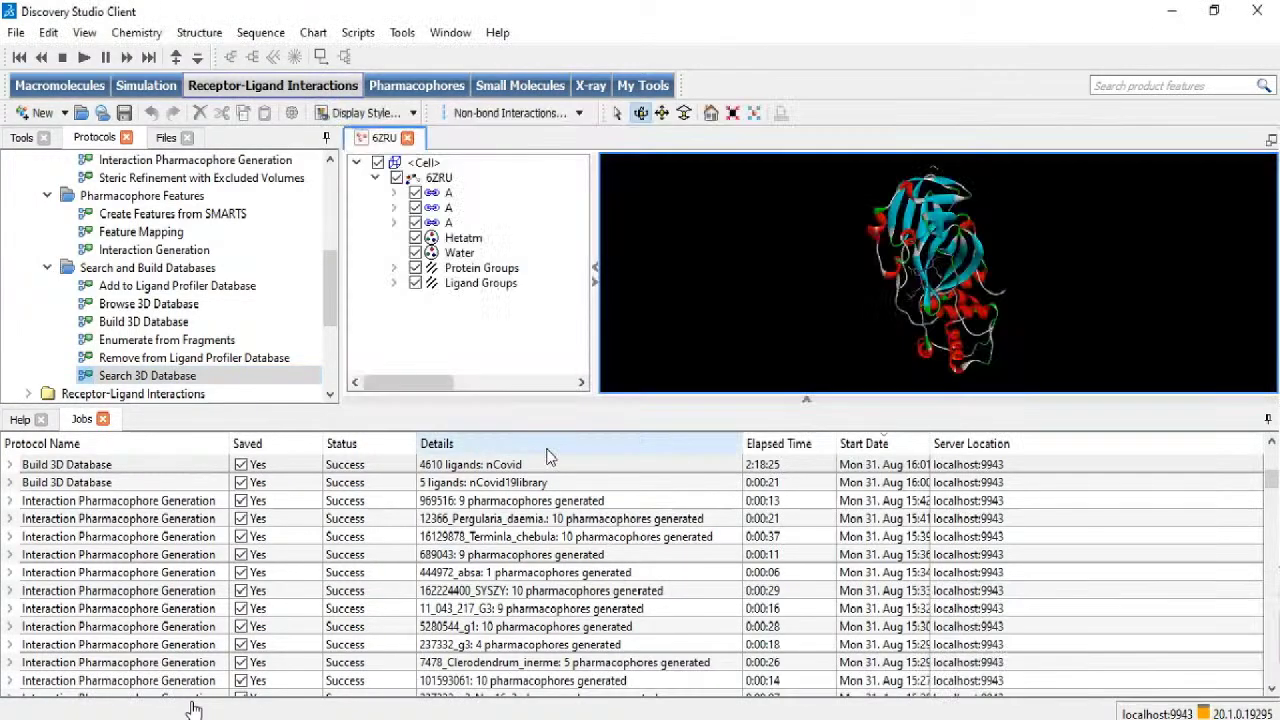
pyautogui.moveTo(473, 404); pyautogui.dragTo(473, 436)
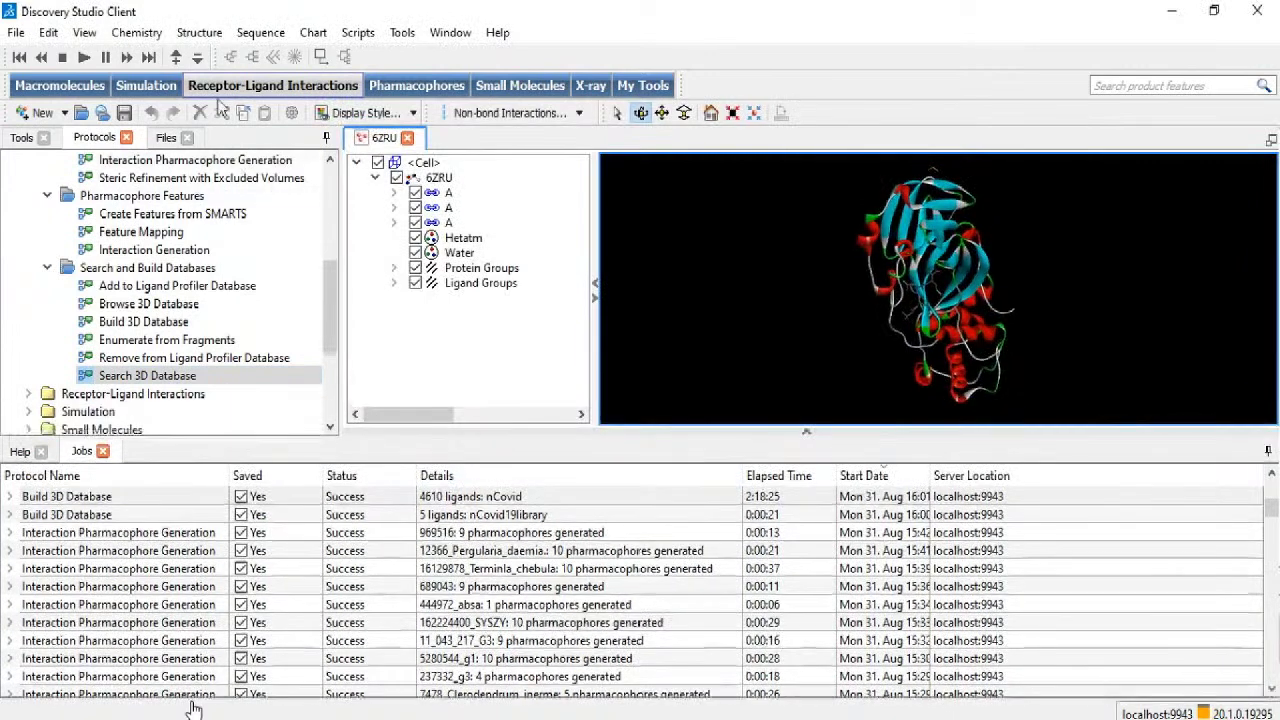
pyautogui.click(199, 32)
pyautogui.moveTo(278, 368)
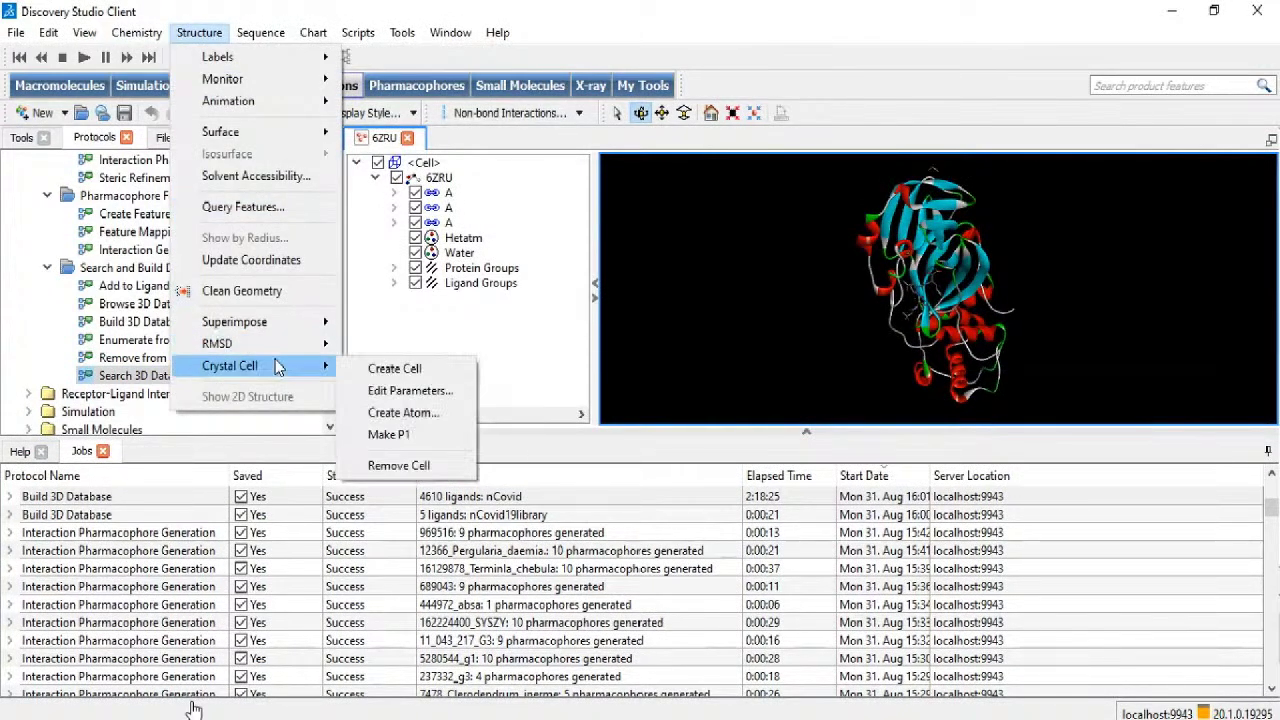
pyautogui.click(405, 465)
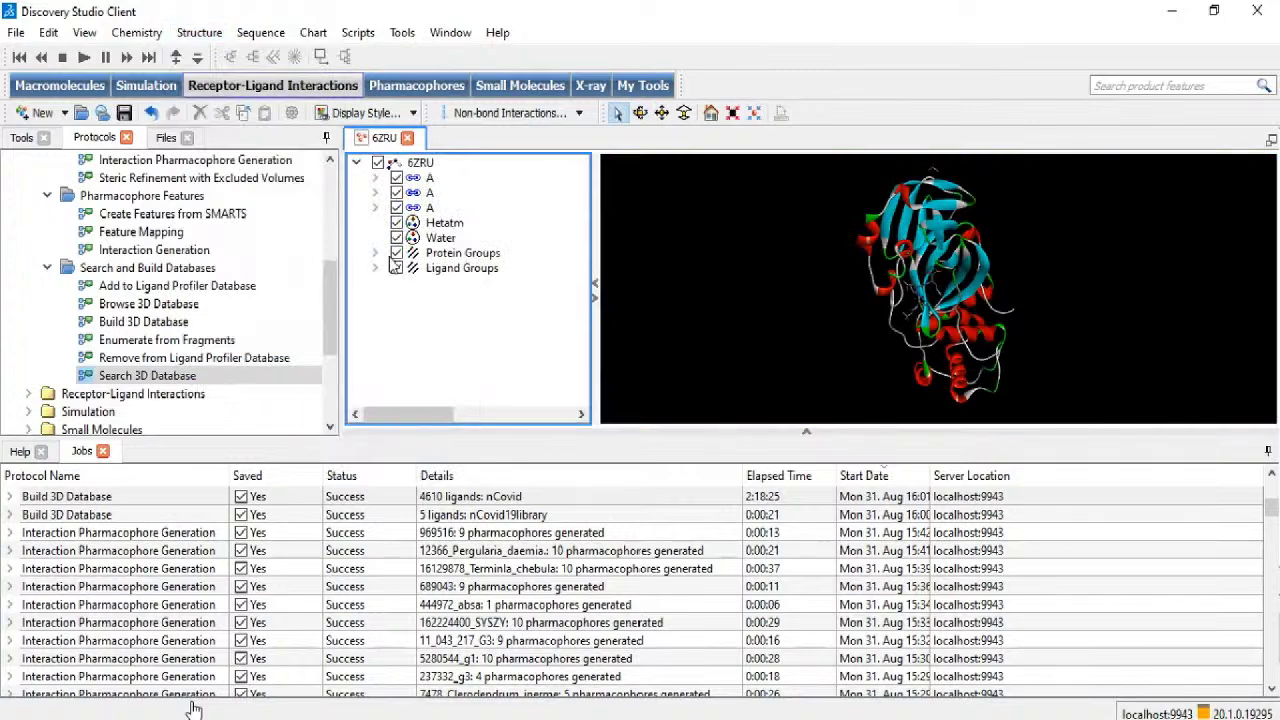
# Step: Generate a Protein Report for 6ZRU and enlarge the area that shows it
pyautogui.click(68, 86)
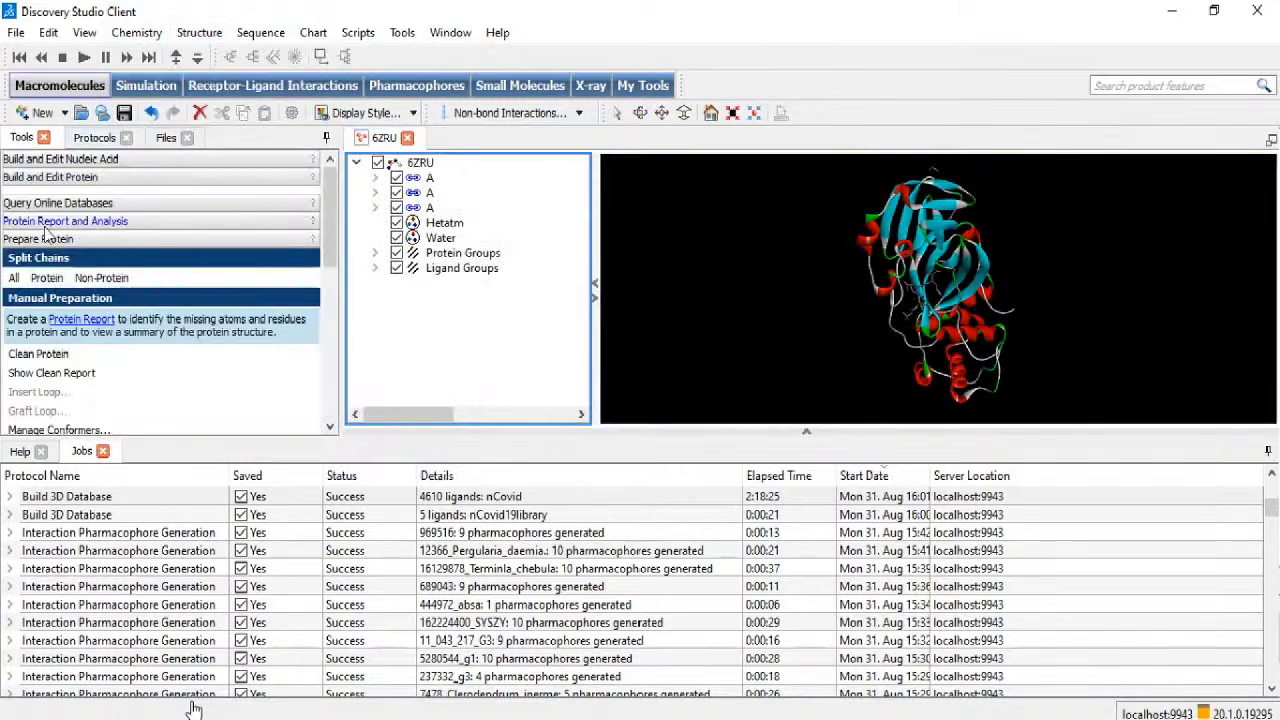
pyautogui.click(45, 228)
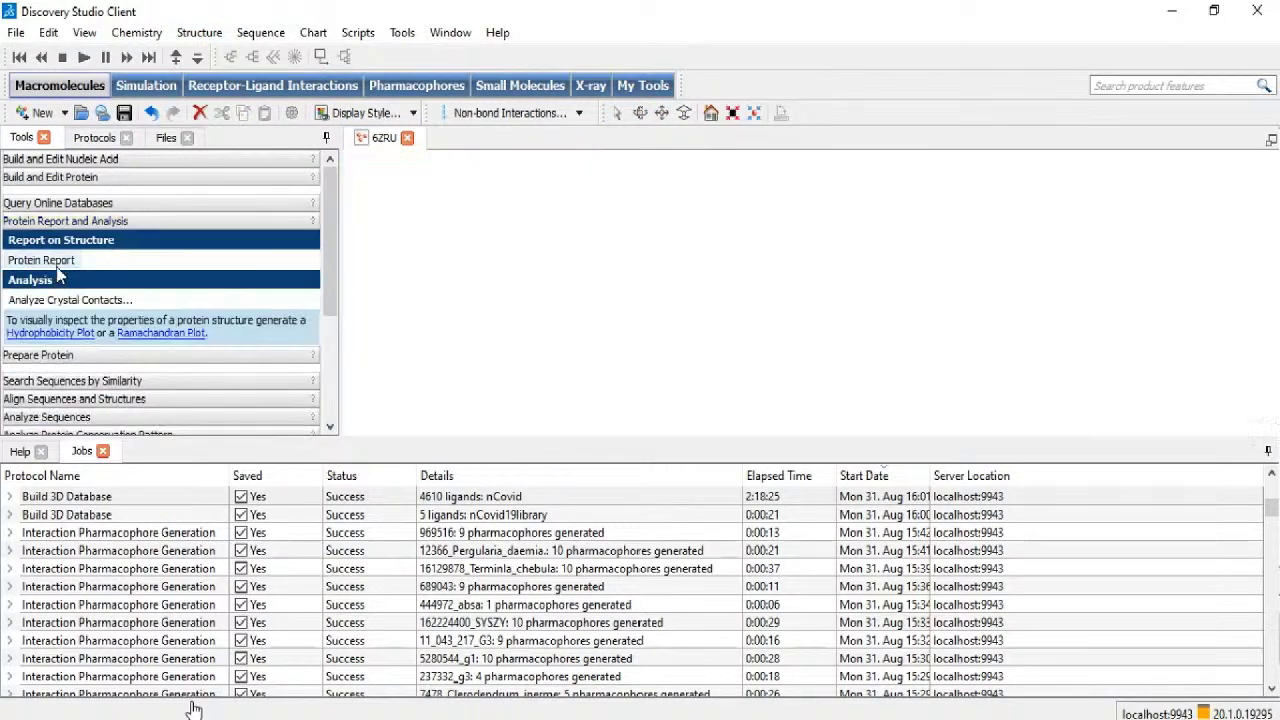
pyautogui.click(50, 262)
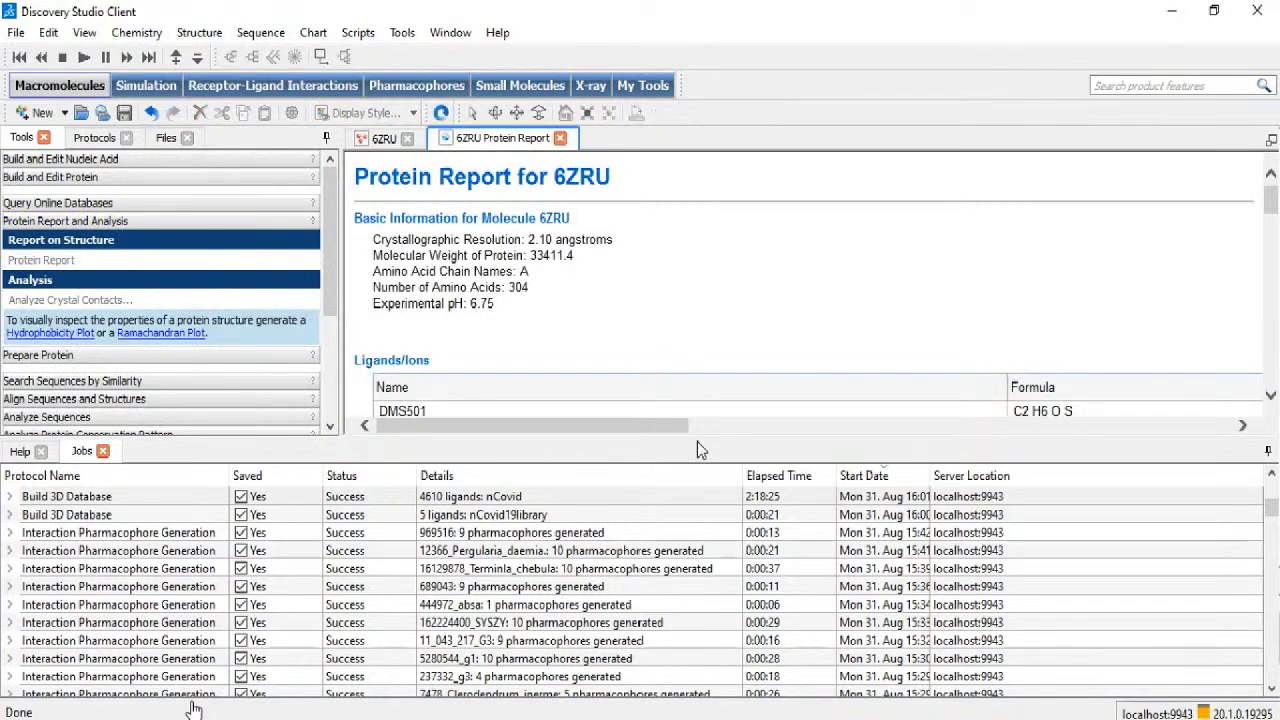
pyautogui.moveTo(697, 441); pyautogui.dragTo(690, 603)
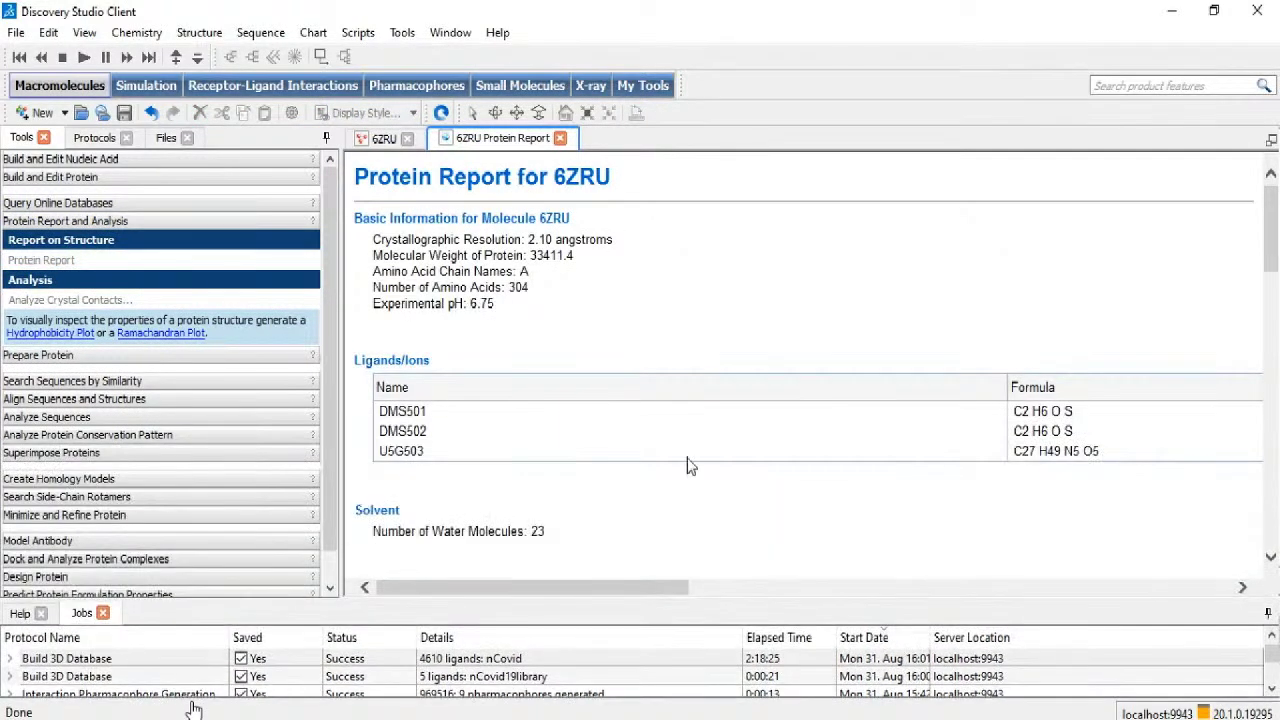
# Step: Examine the 6ZRU report's sequence, missing, alternate and invalid residue sections and its PDB Information, and close the report
pyautogui.scroll(-3, 687, 465)
pyautogui.scroll(-6, 687, 465)
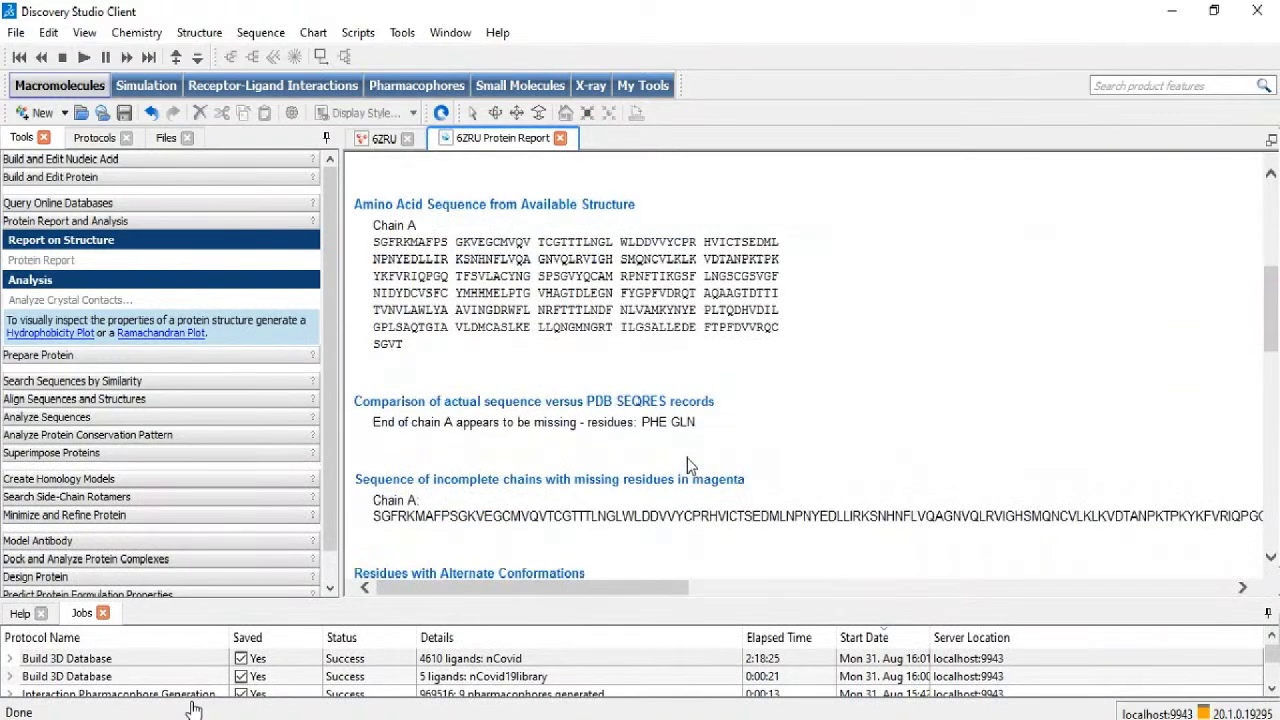
pyautogui.scroll(-6, 687, 465)
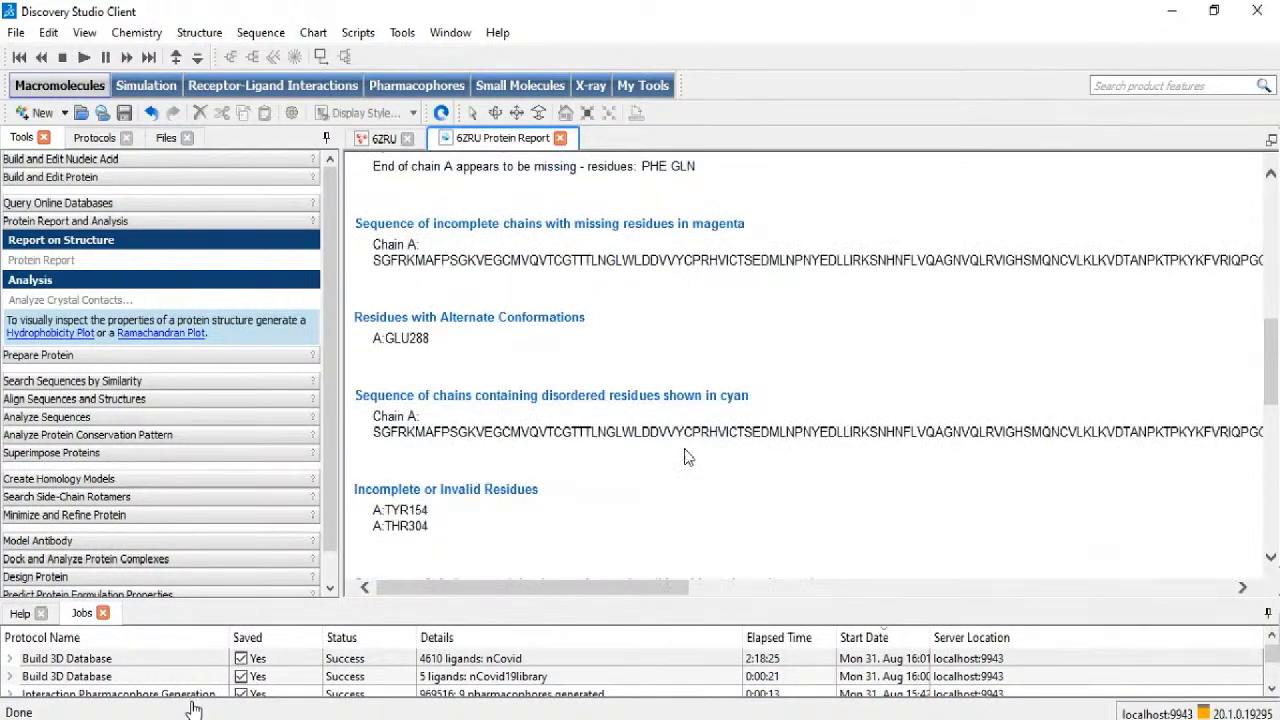
pyautogui.scroll(-5, 687, 457)
pyautogui.scroll(6, 687, 457)
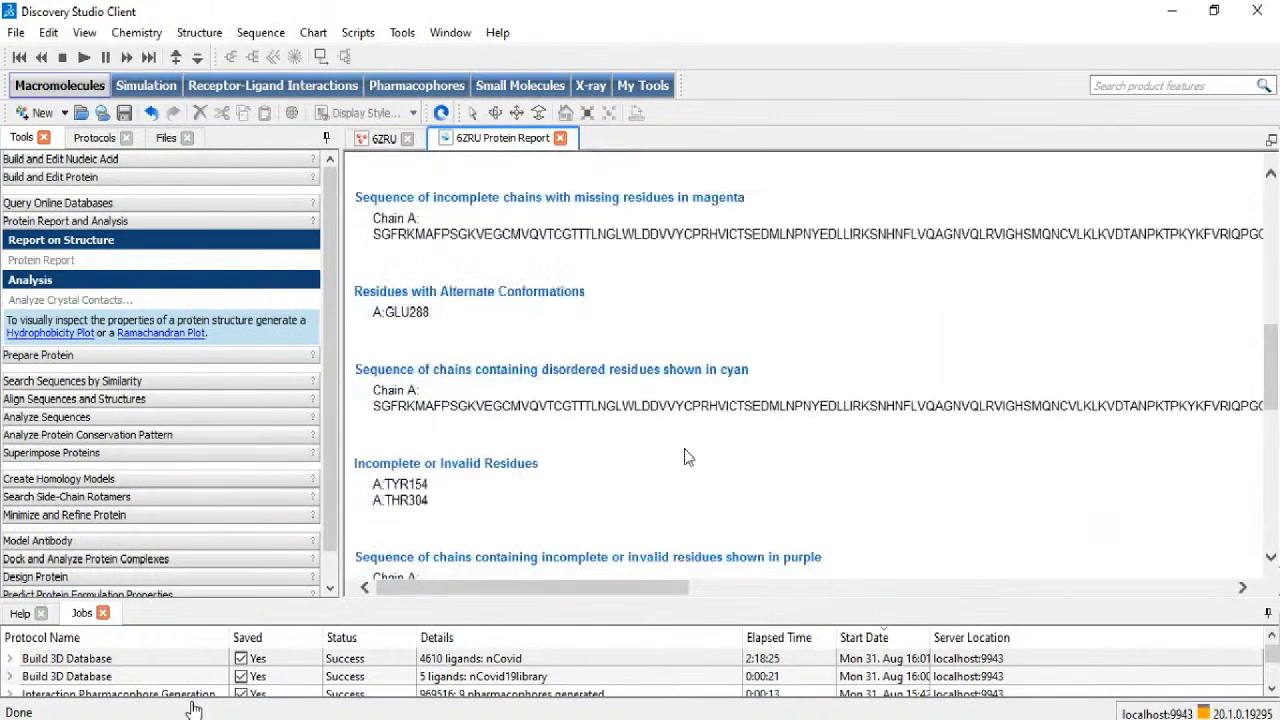
pyautogui.scroll(-3, 687, 457)
pyautogui.scroll(3, 687, 457)
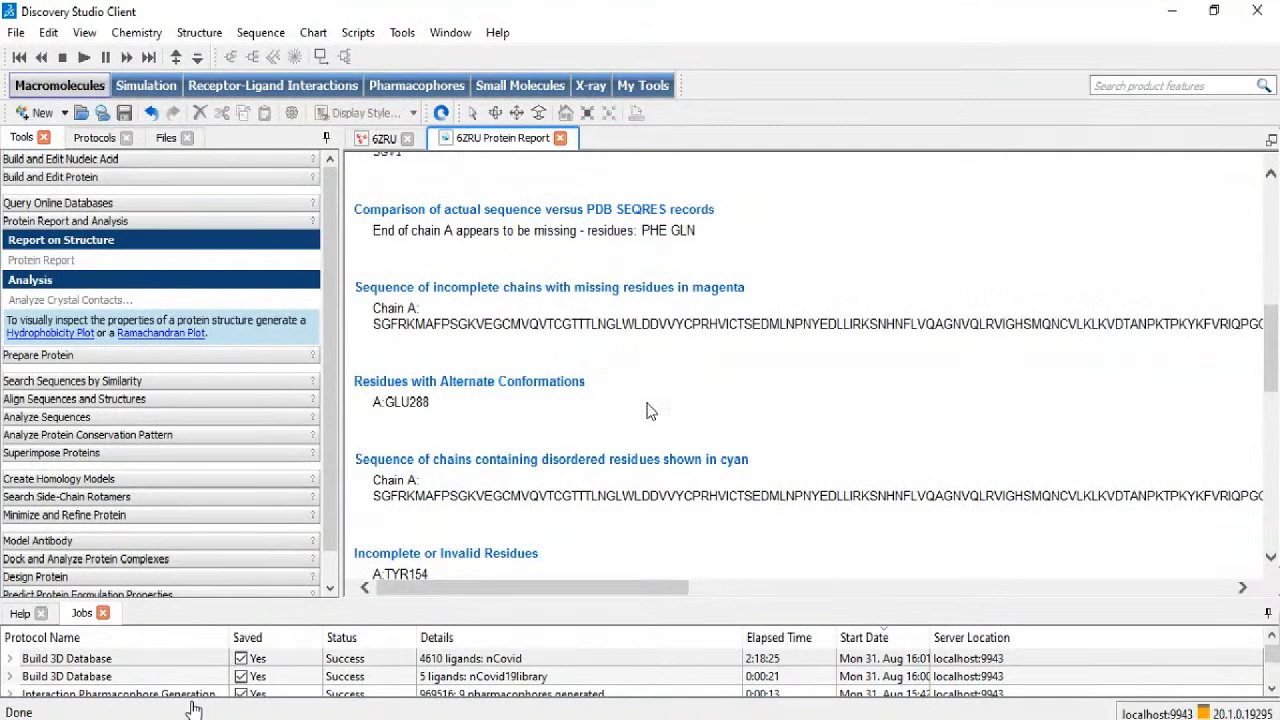
pyautogui.scroll(-20, 648, 410)
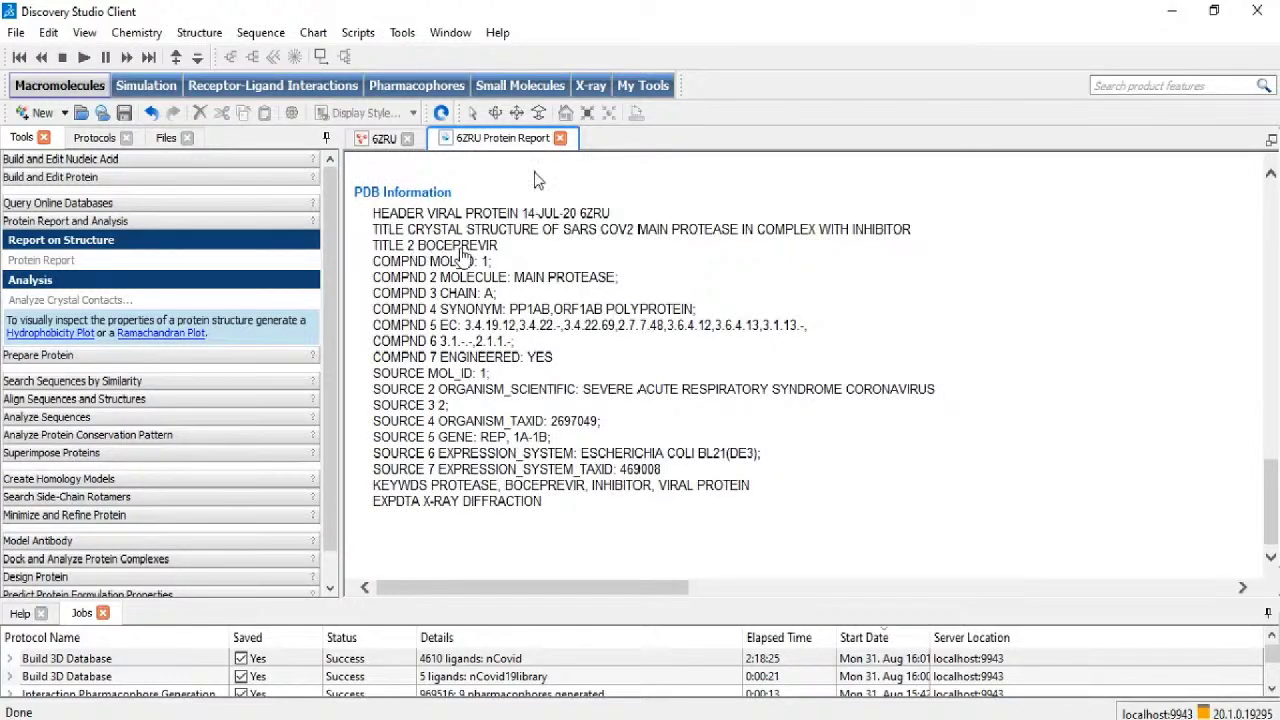
pyautogui.click(561, 139)
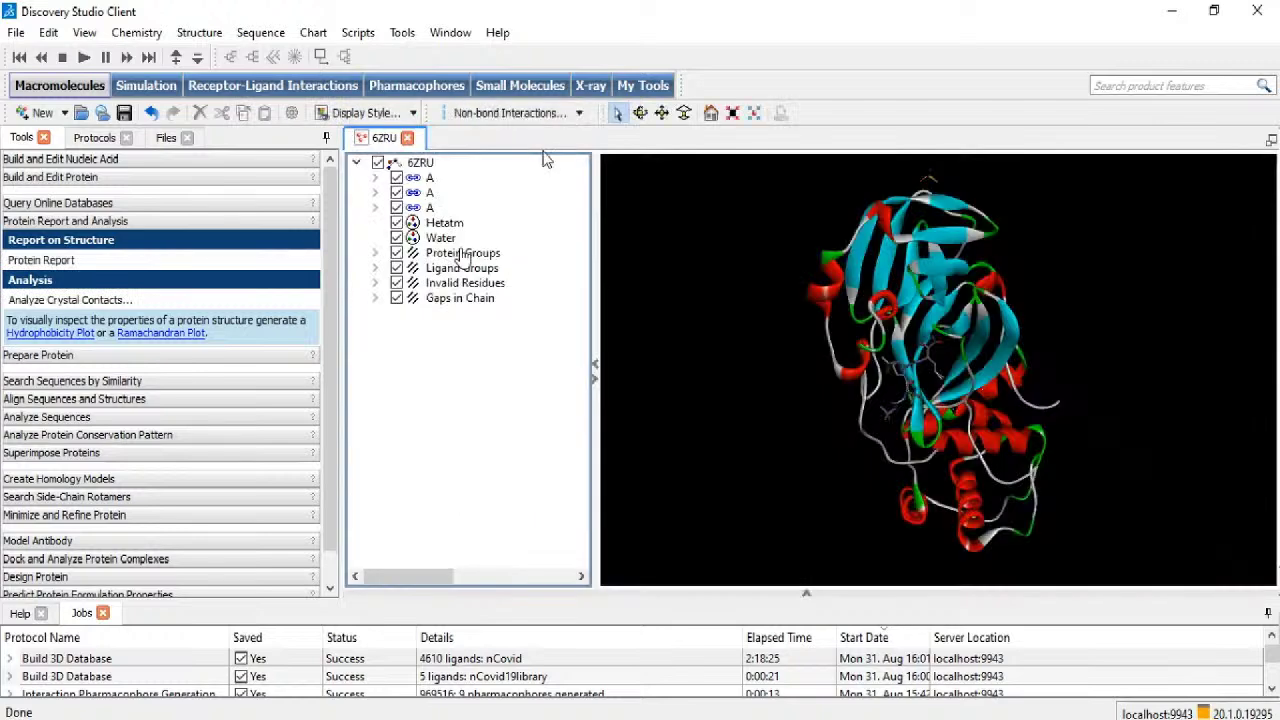
# Step: Delete the water molecules from 6ZRU and select its Hetatm group to check the remaining ligands
pyautogui.click(440, 238)
pyautogui.press('Delete')
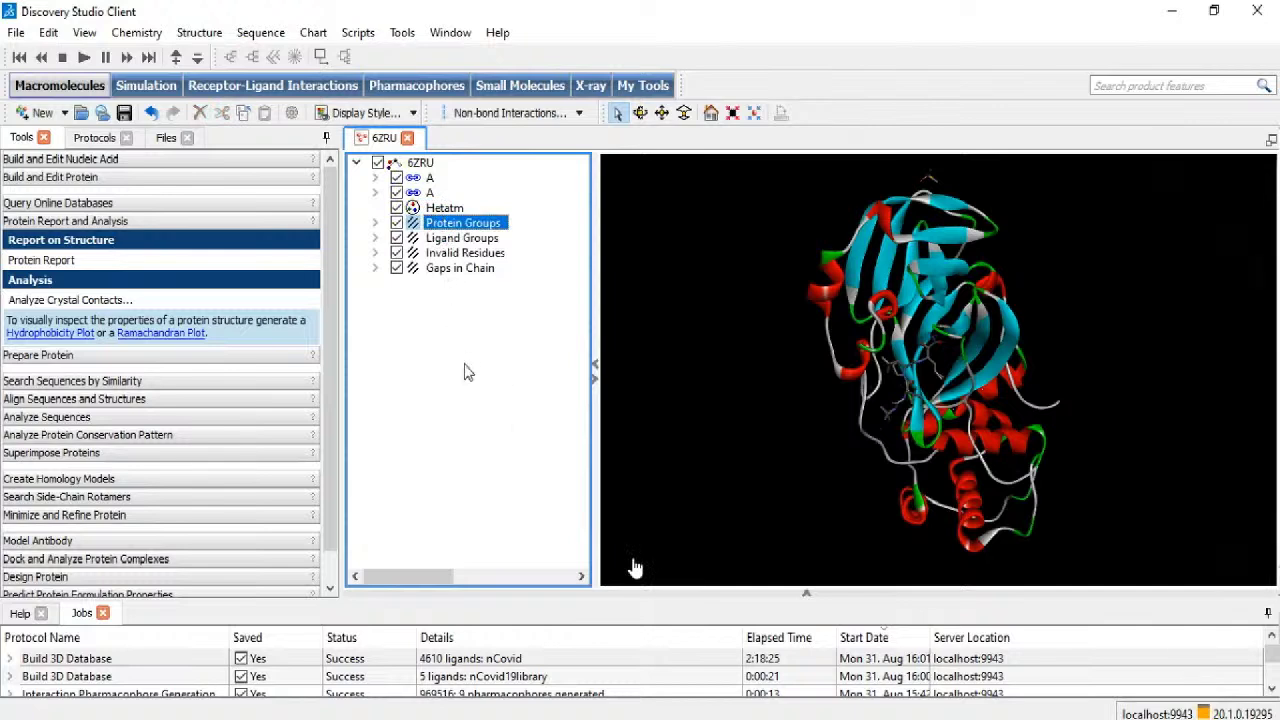
pyautogui.click(435, 209)
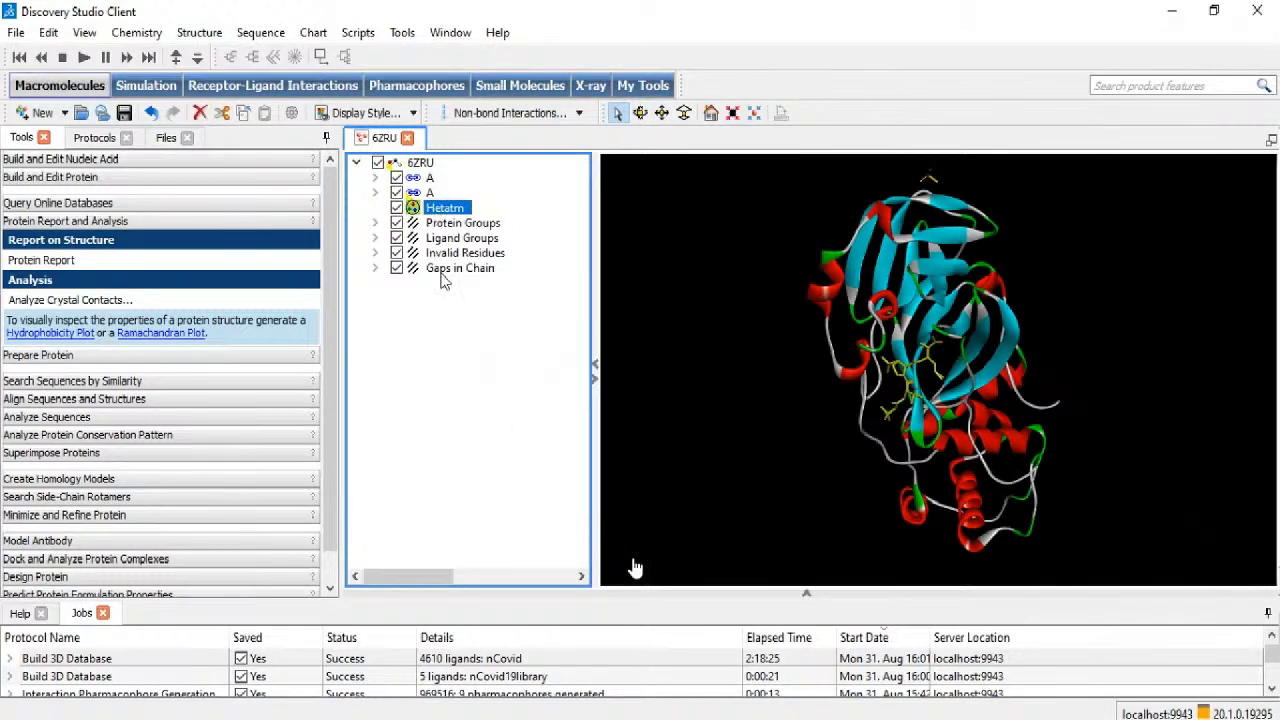
# Step: Run the automatic Prepare Proteins protocol on 6ZRU with Build Loops set to True and Protonate set to False
pyautogui.click(98, 357)
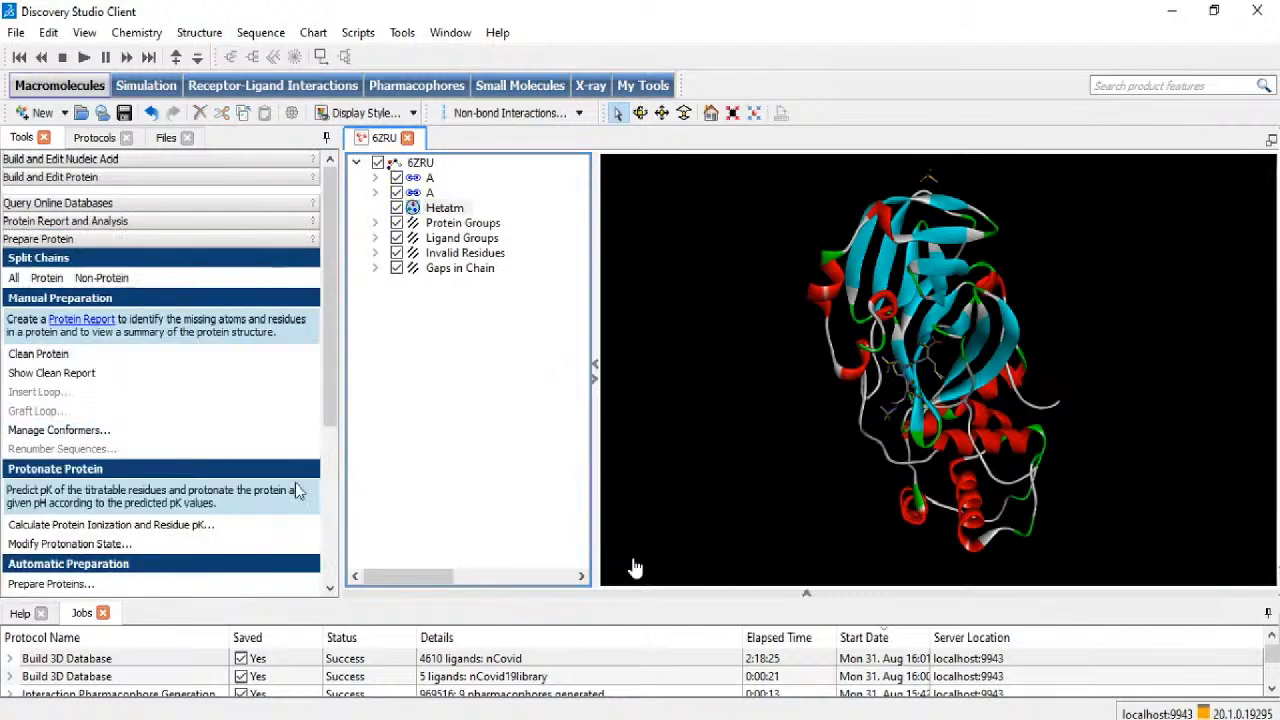
pyautogui.scroll(-2, 88, 550)
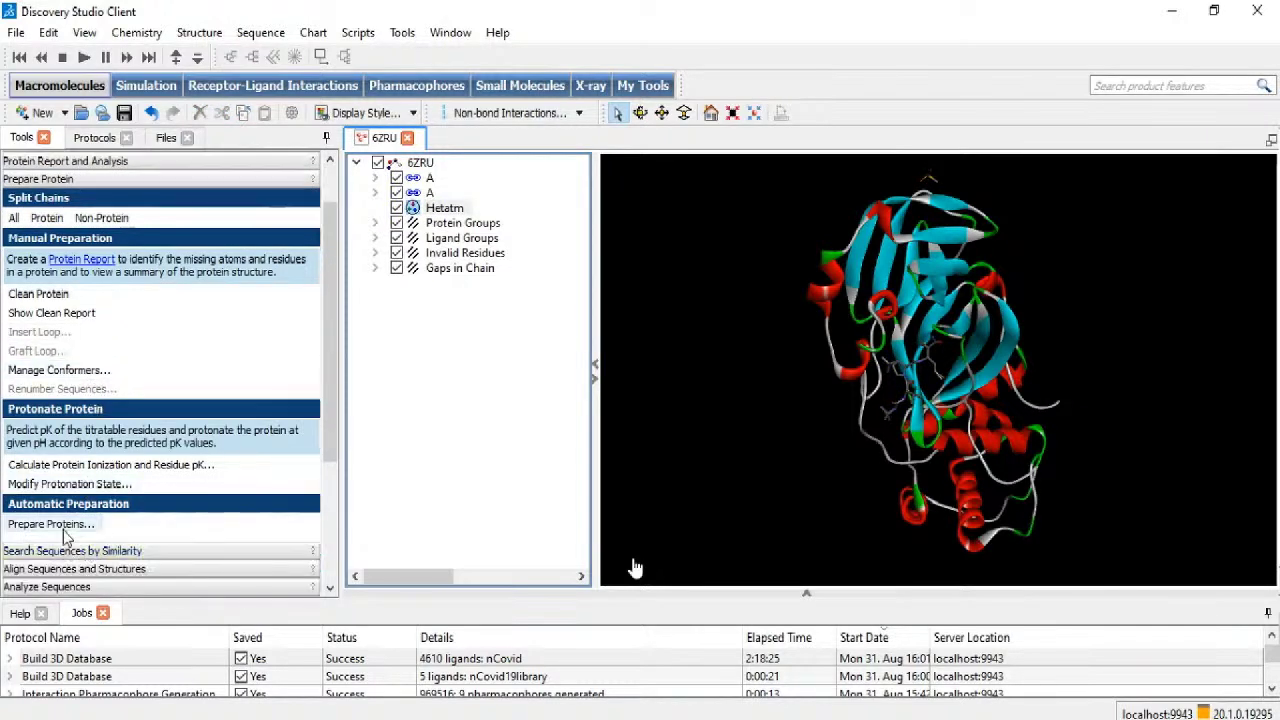
pyautogui.click(52, 524)
pyautogui.click(640, 328)
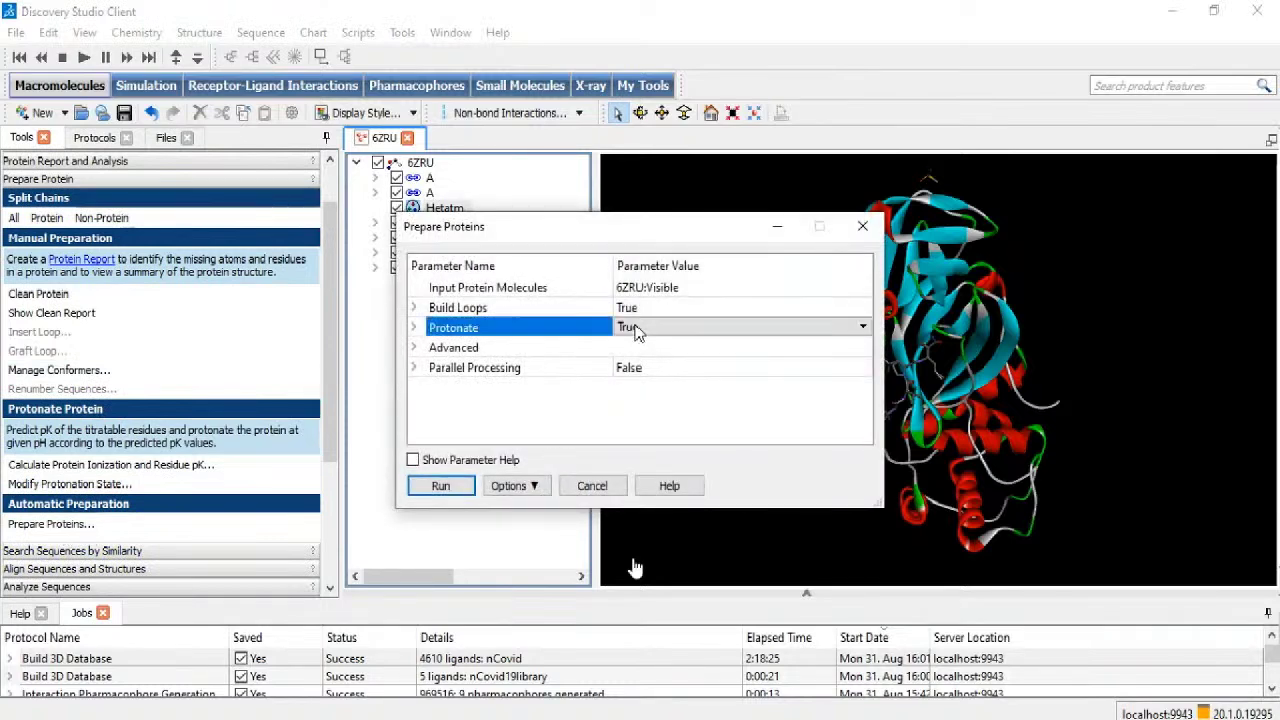
pyautogui.click(634, 367)
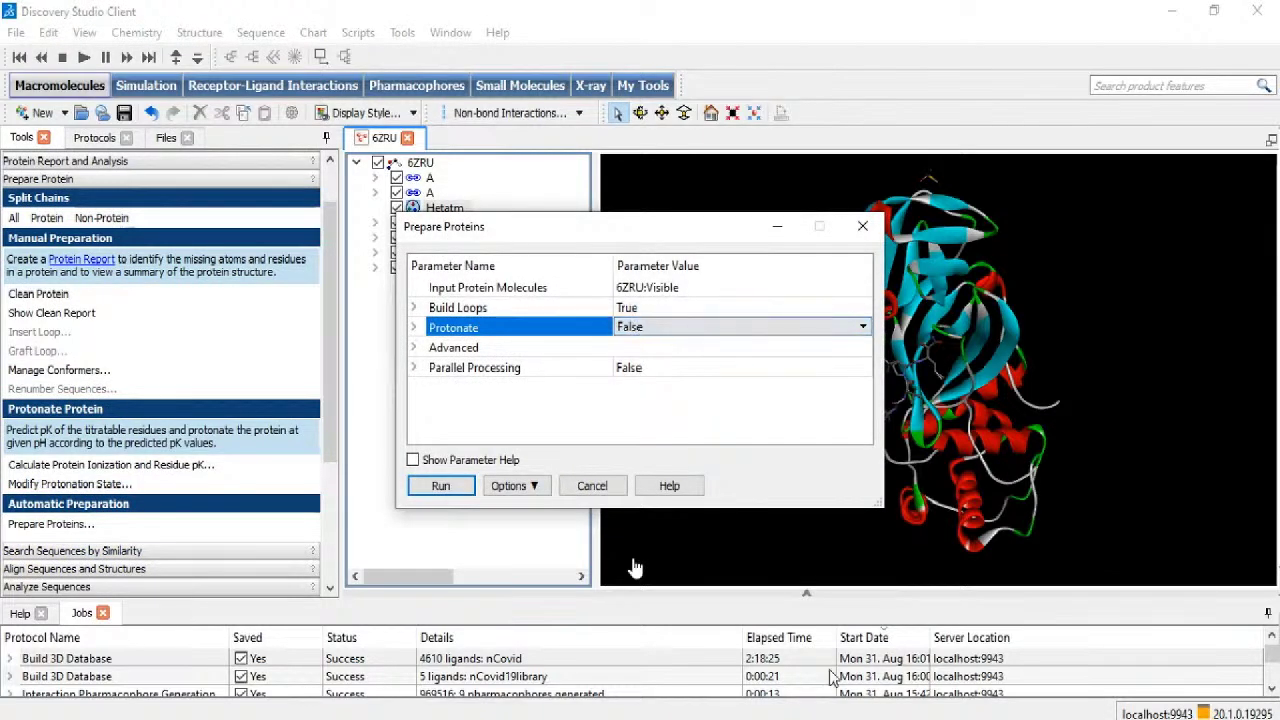
pyautogui.click(441, 486)
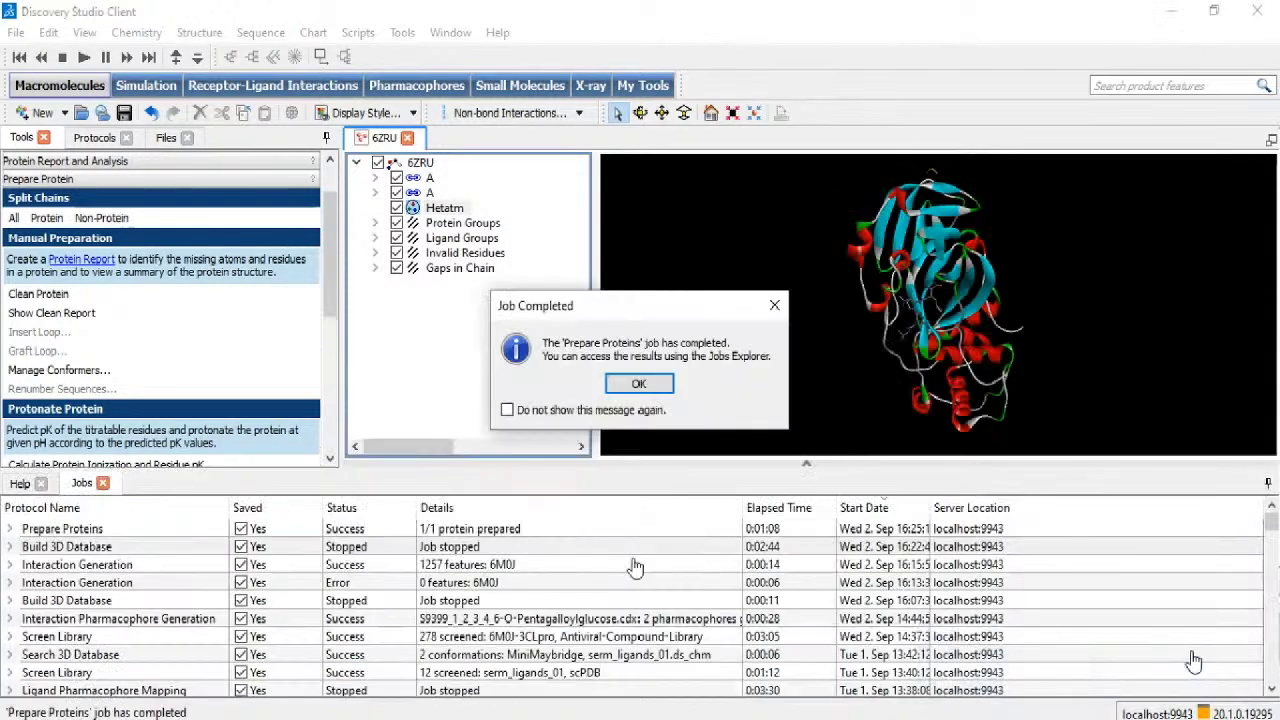
# Step: Open the prepared 6ZRU_prep structure from the job results, and close the report and the original 6ZRU window without saving
pyautogui.click(658, 388)
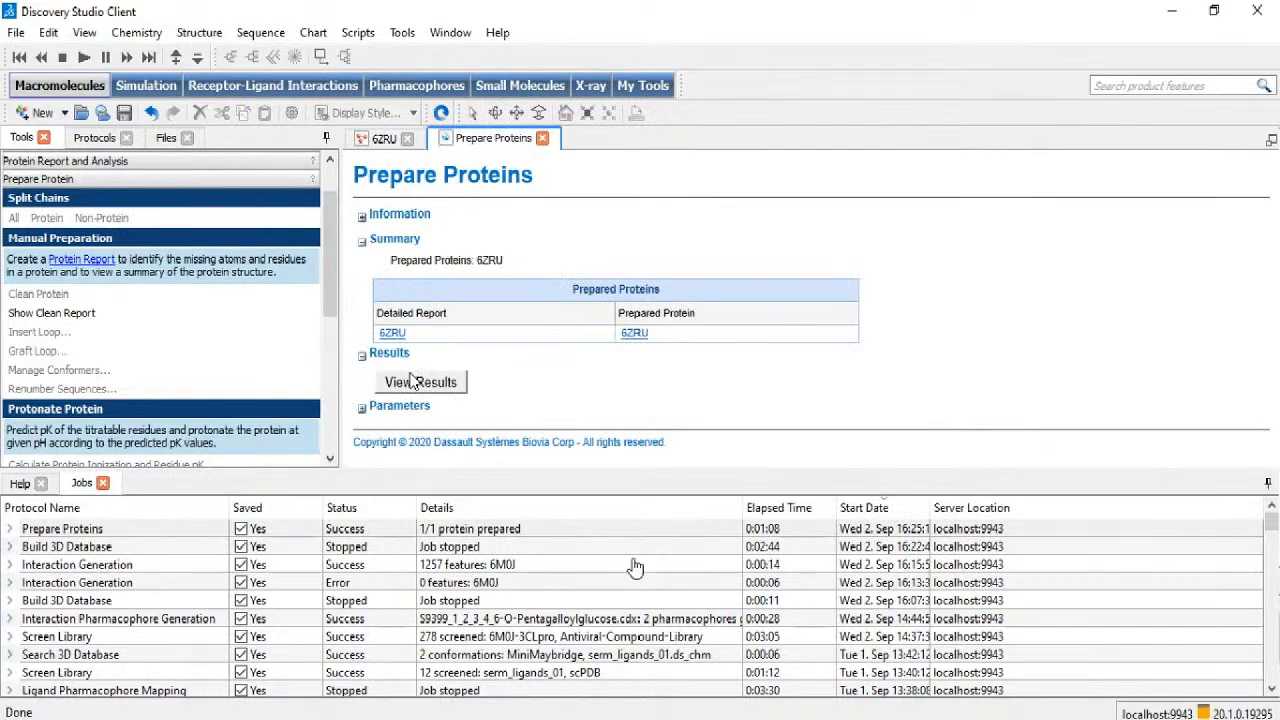
pyautogui.click(414, 381)
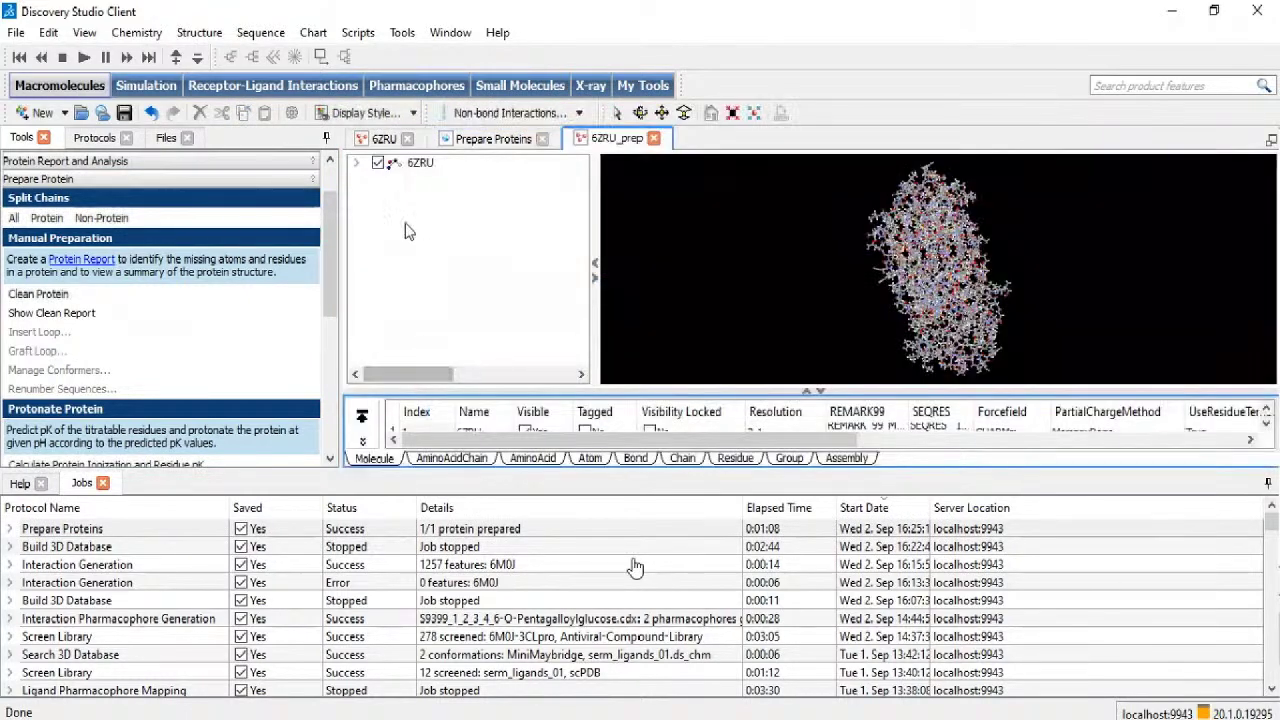
pyautogui.click(465, 145)
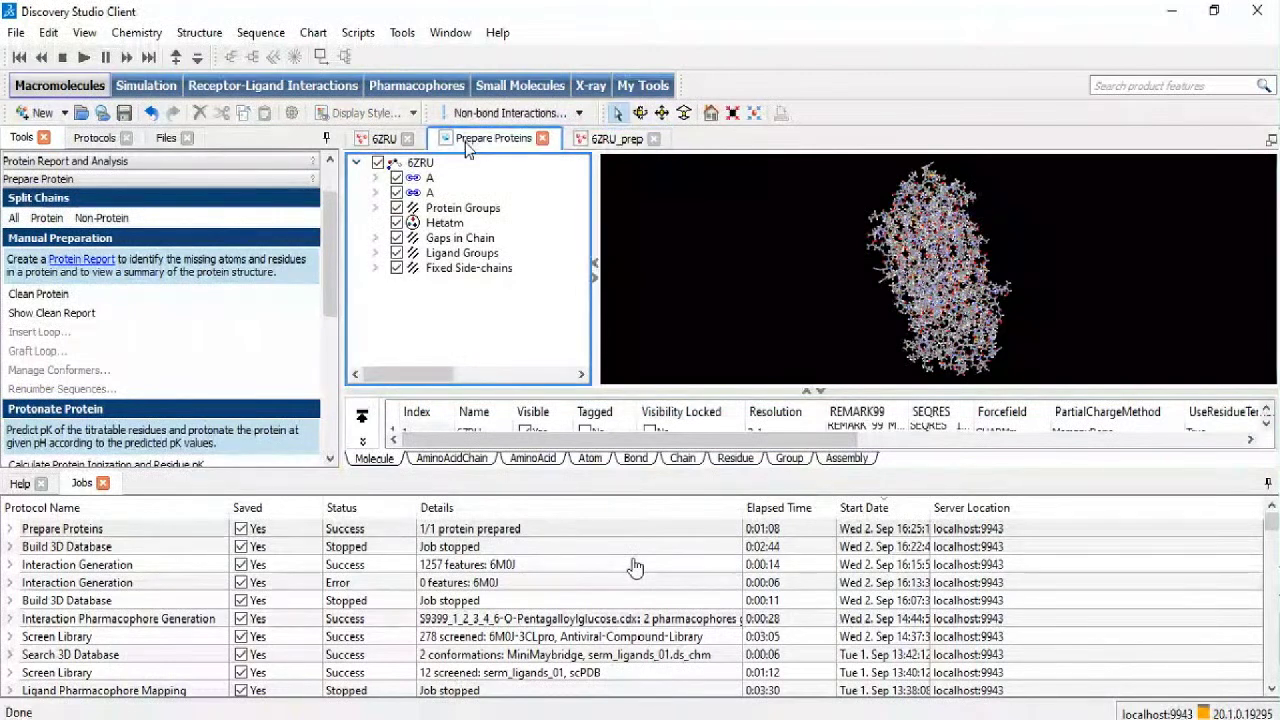
pyautogui.click(541, 138)
pyautogui.click(517, 138)
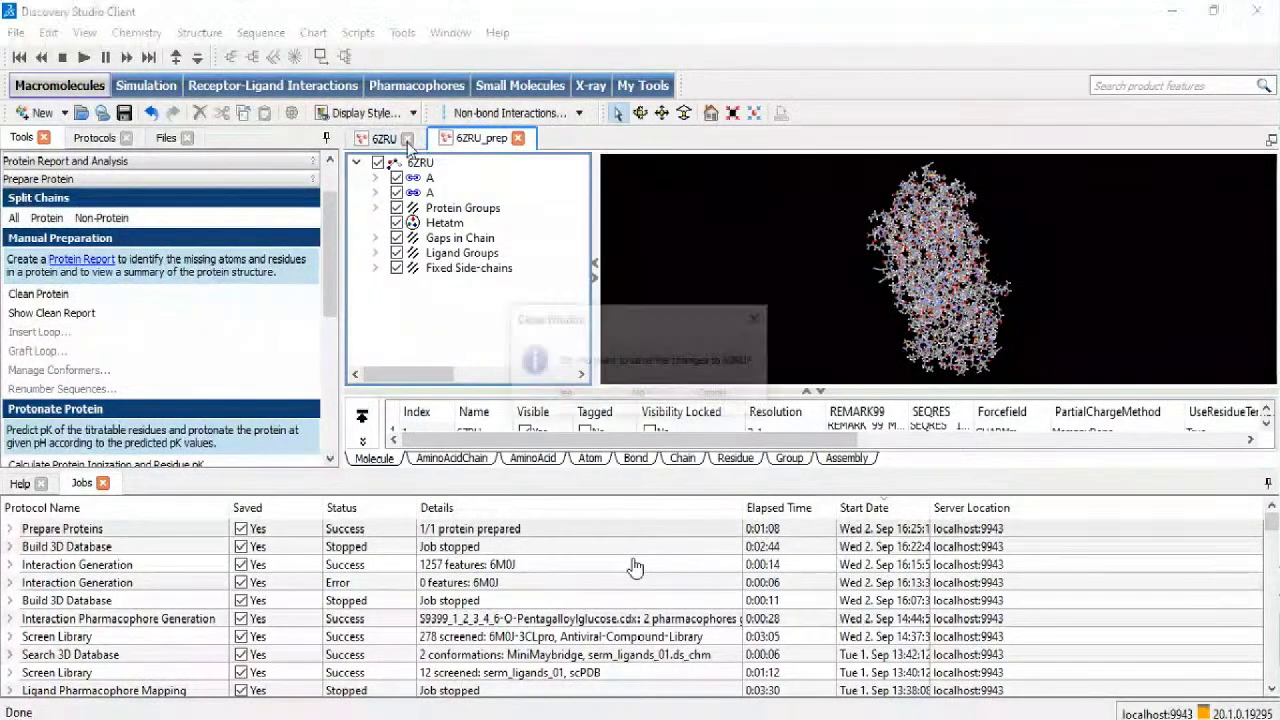
pyautogui.click(637, 396)
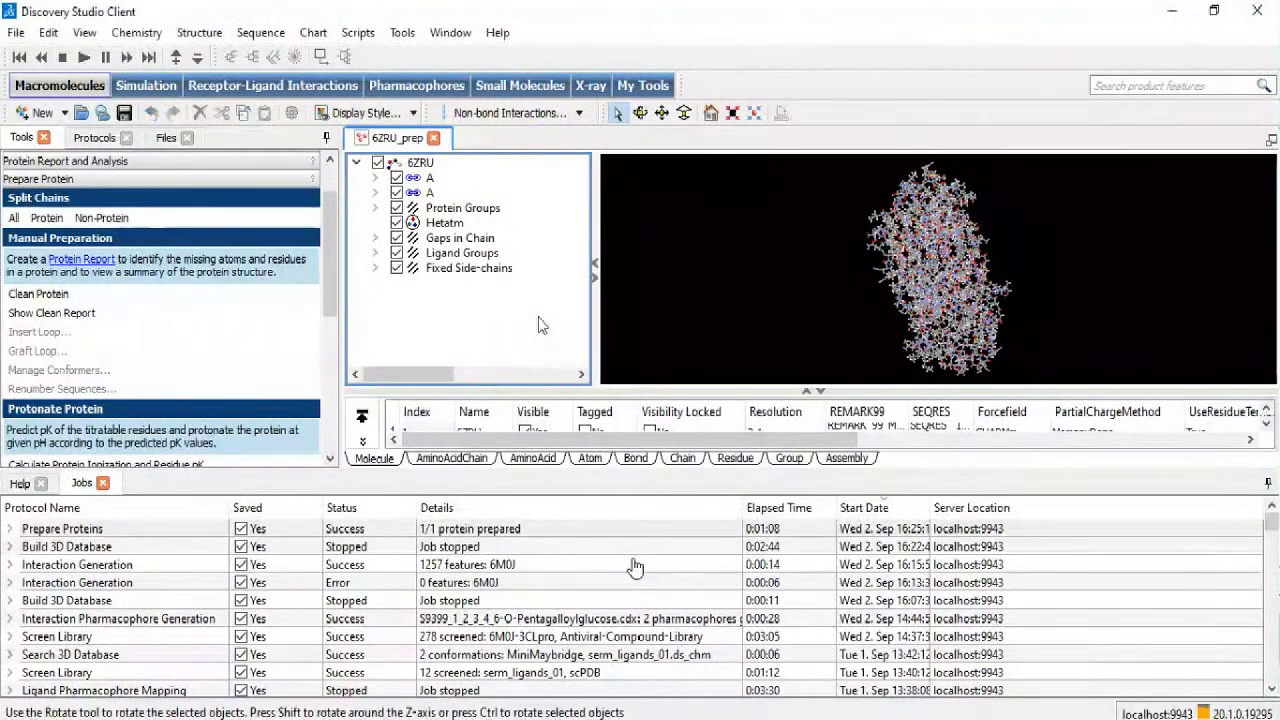
# Step: Select the ligand U5G503 inside the second chain A of 6ZRU_prep
pyautogui.click(430, 192)
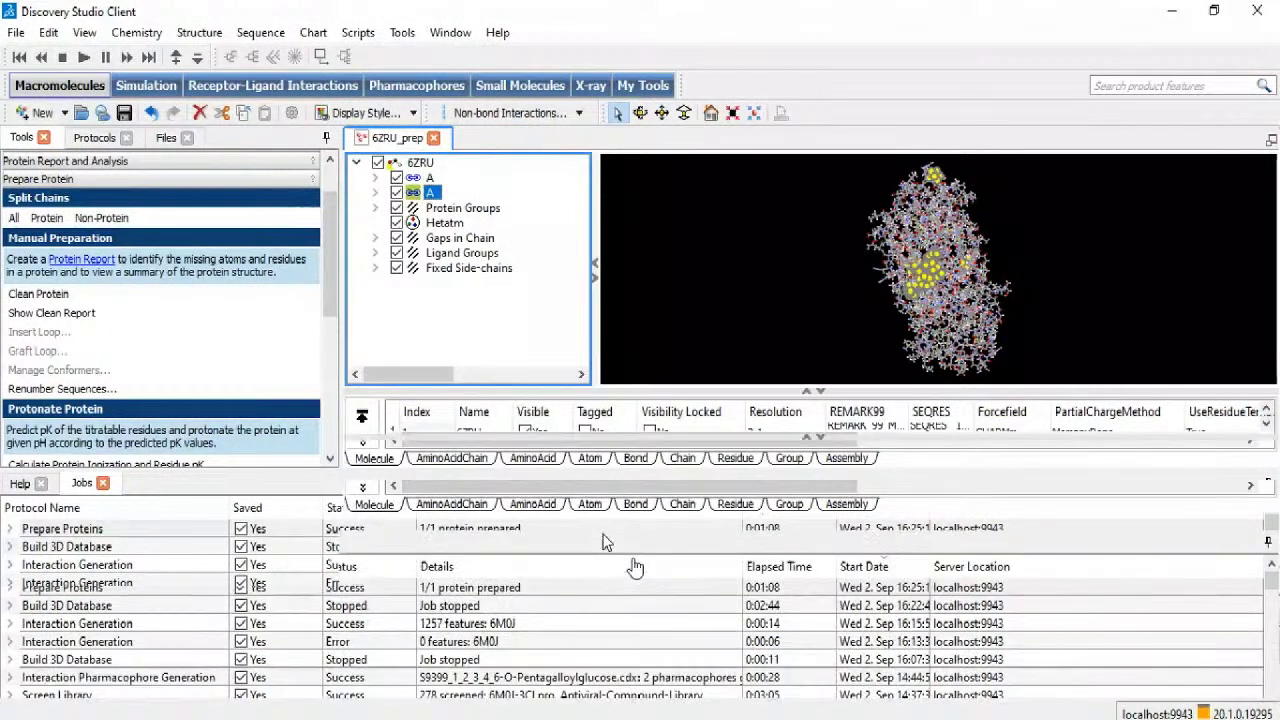
pyautogui.click(375, 192)
pyautogui.click(460, 222)
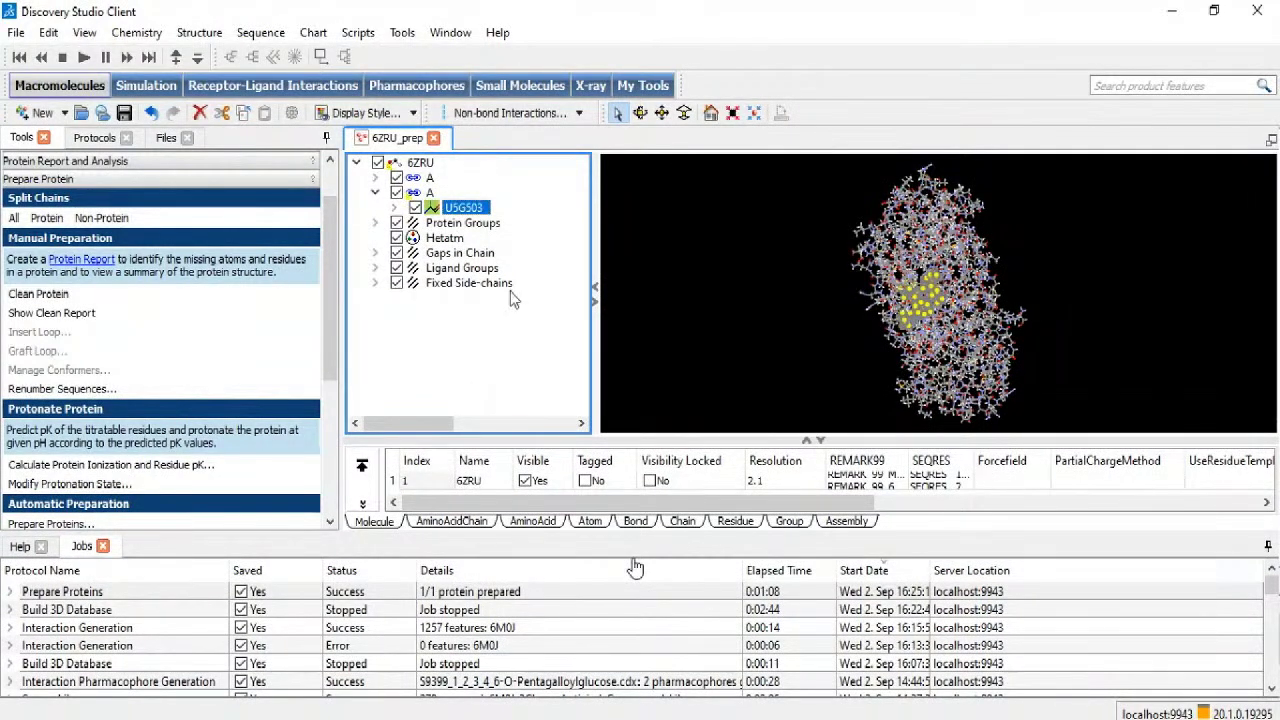
pyautogui.moveTo(845, 297); pyautogui.dragTo(814, 322, button='right')
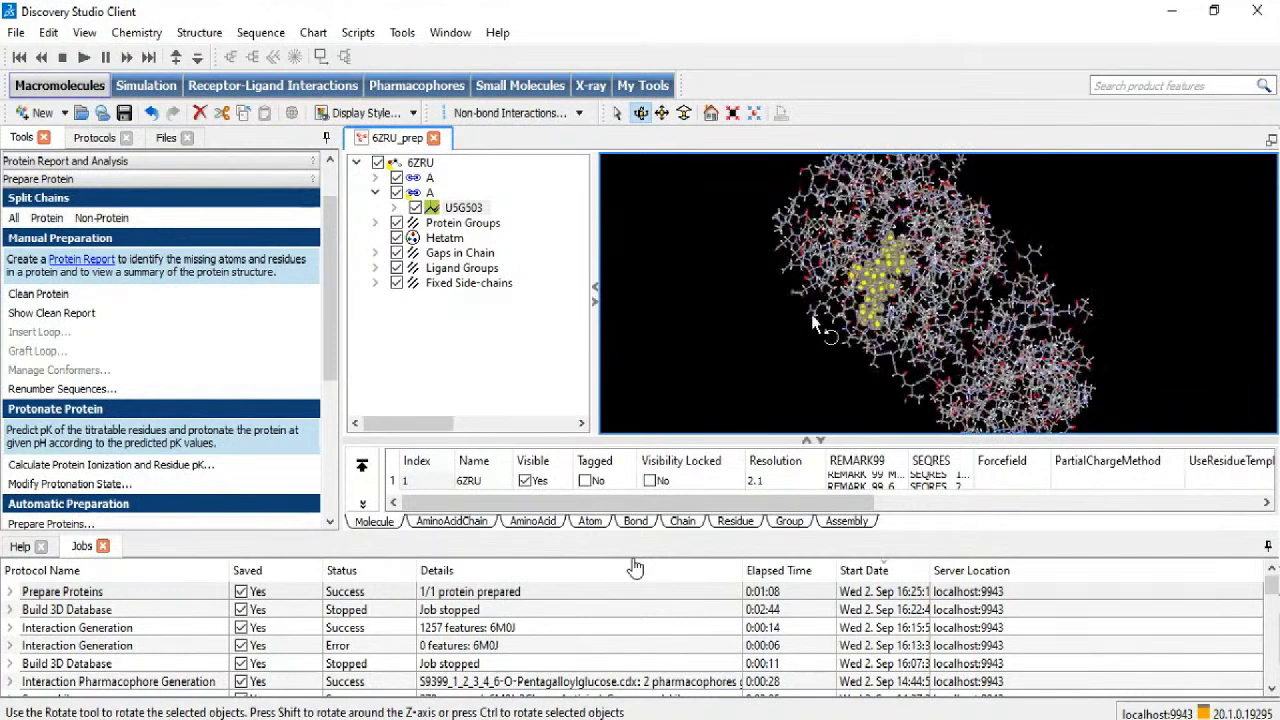
# Step: Define 6ZRU as the receptor, create a binding site sphere from the selected ligand, and clear the selection
pyautogui.click(226, 88)
pyautogui.click(97, 197)
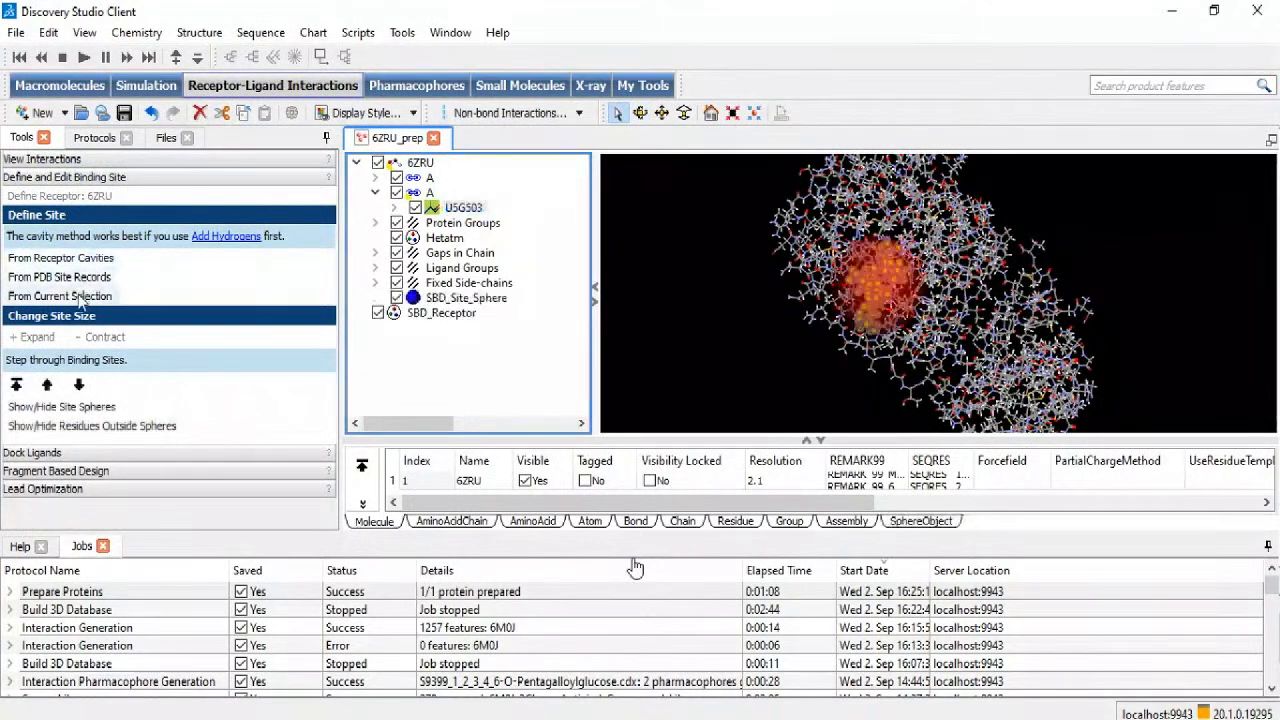
pyautogui.moveTo(790, 310); pyautogui.dragTo(809, 296, button='right')
pyautogui.moveTo(809, 296); pyautogui.dragTo(785, 338)
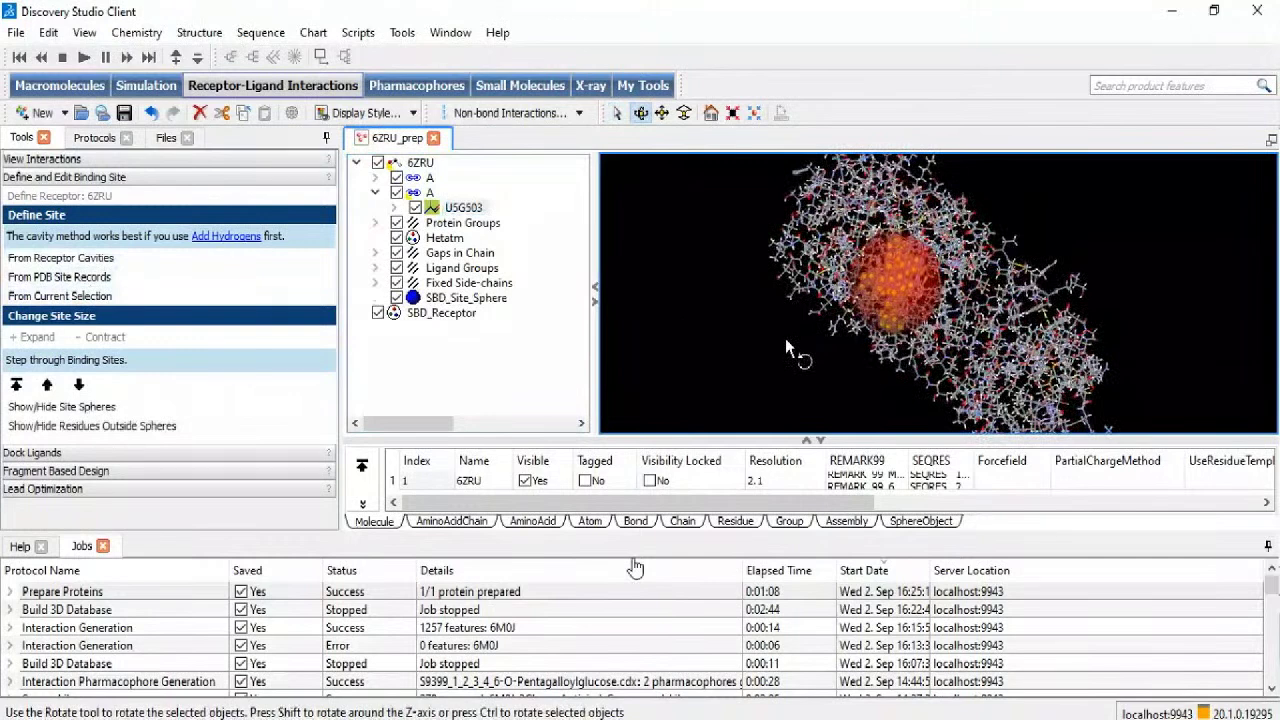
pyautogui.click(786, 344)
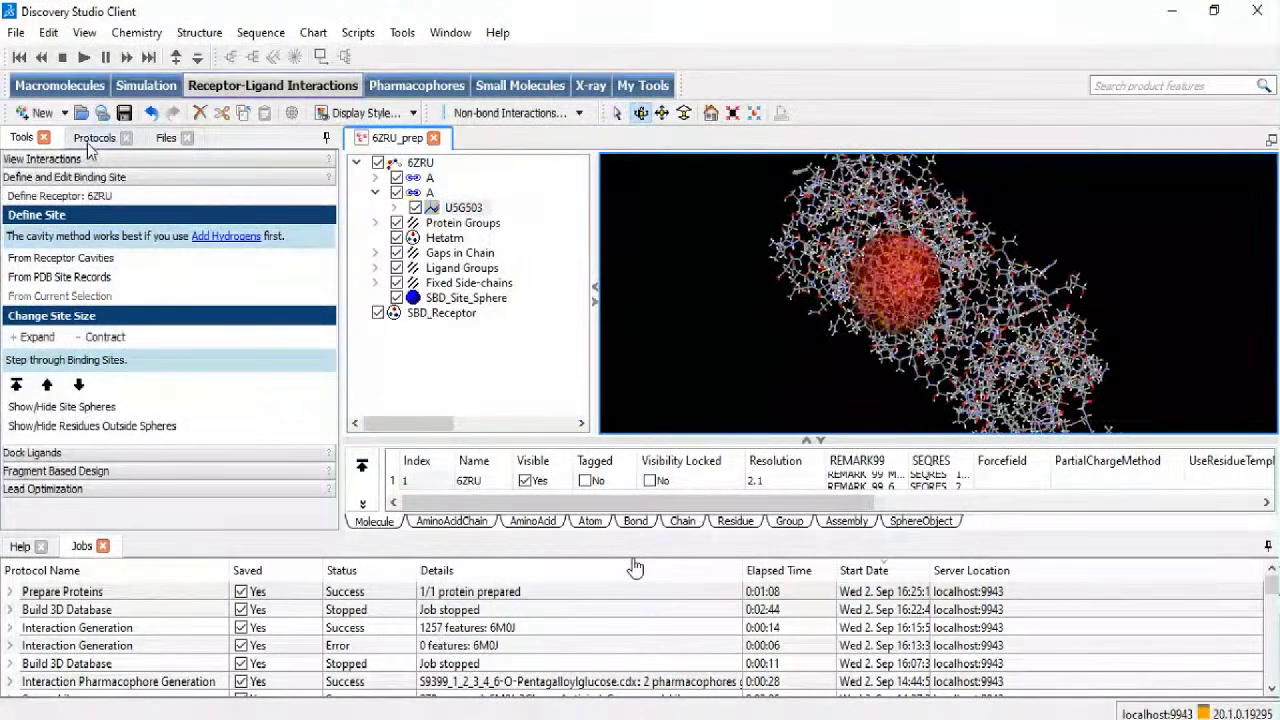
# Step: Run the Interaction Generation protocol with 6ZRU_prep:6ZRU as input receptor and -18.1236, -16.1009, 16.4525, 9.109 as input site sphere
pyautogui.click(94, 137)
pyautogui.scroll(-4, 163, 313)
pyautogui.click(154, 357)
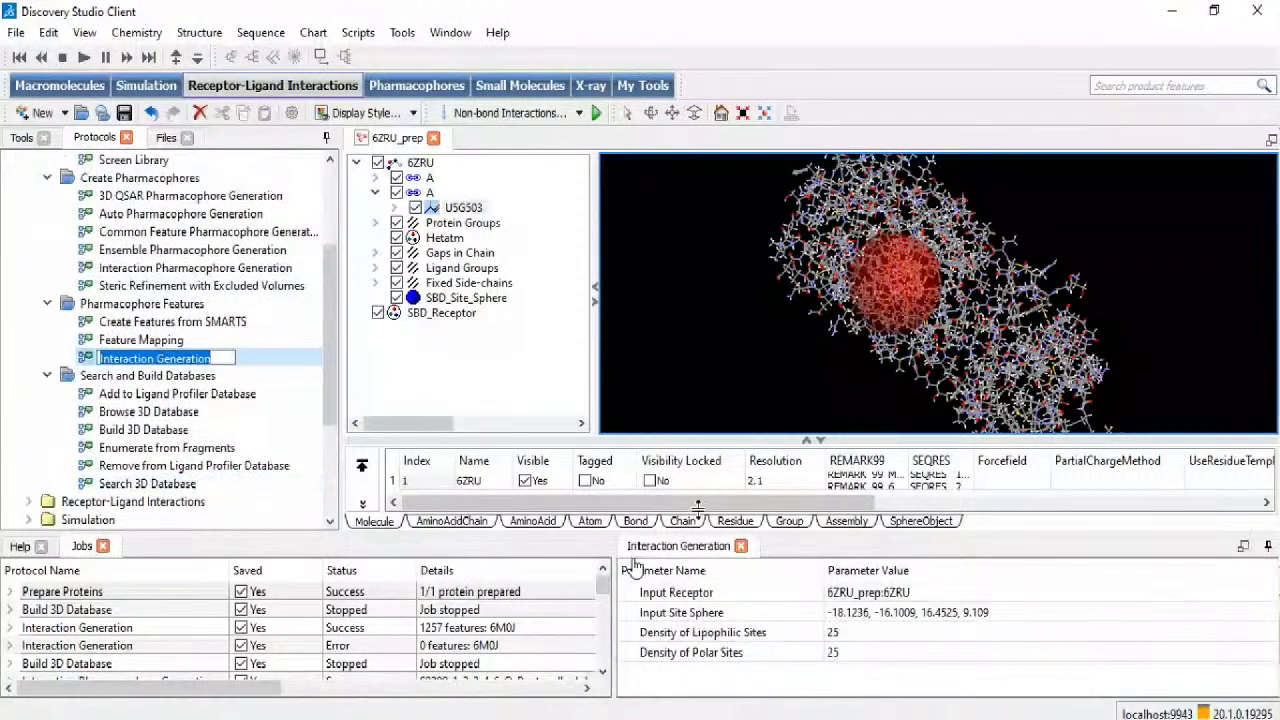
pyautogui.click(855, 490)
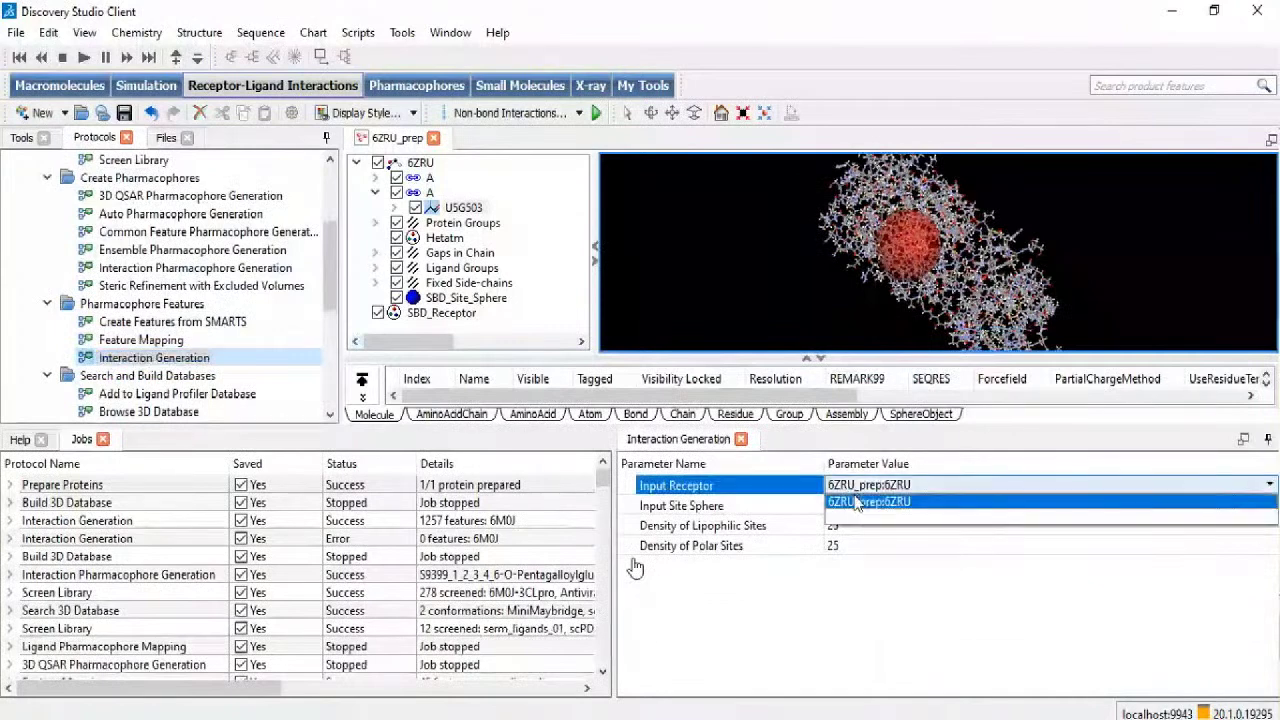
pyautogui.click(858, 507)
pyautogui.click(858, 508)
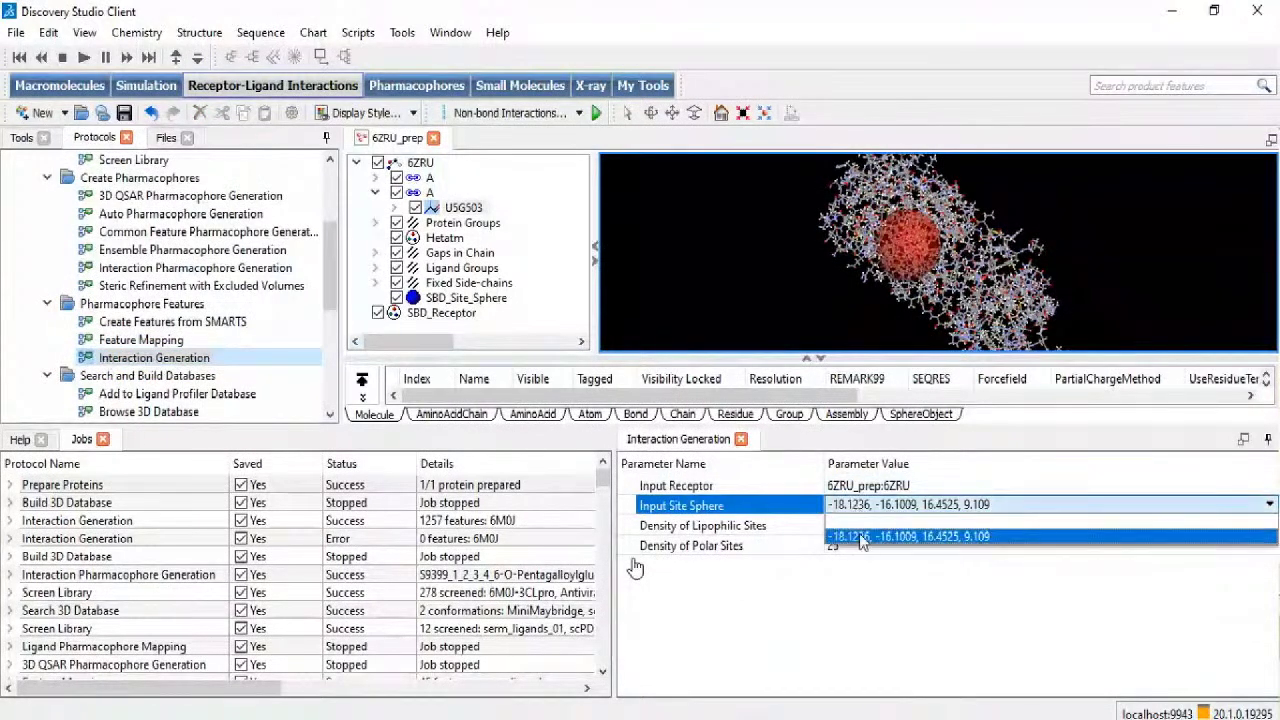
pyautogui.click(862, 540)
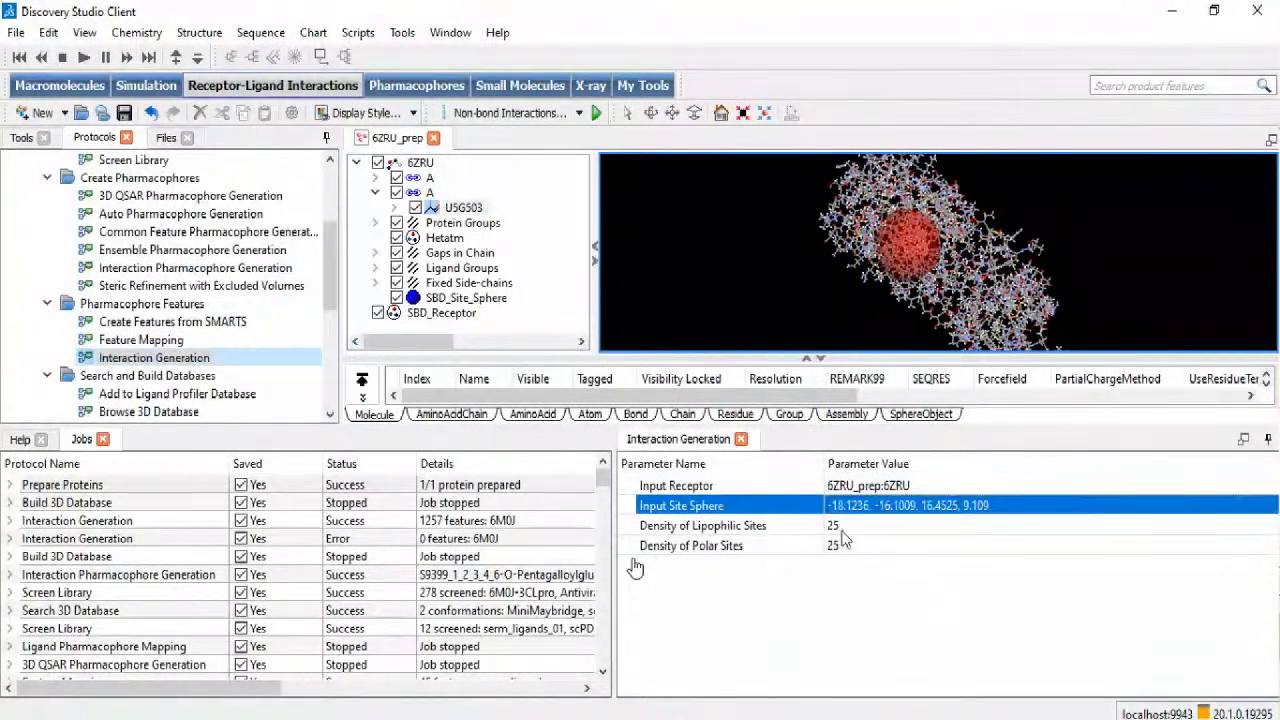
pyautogui.click(597, 114)
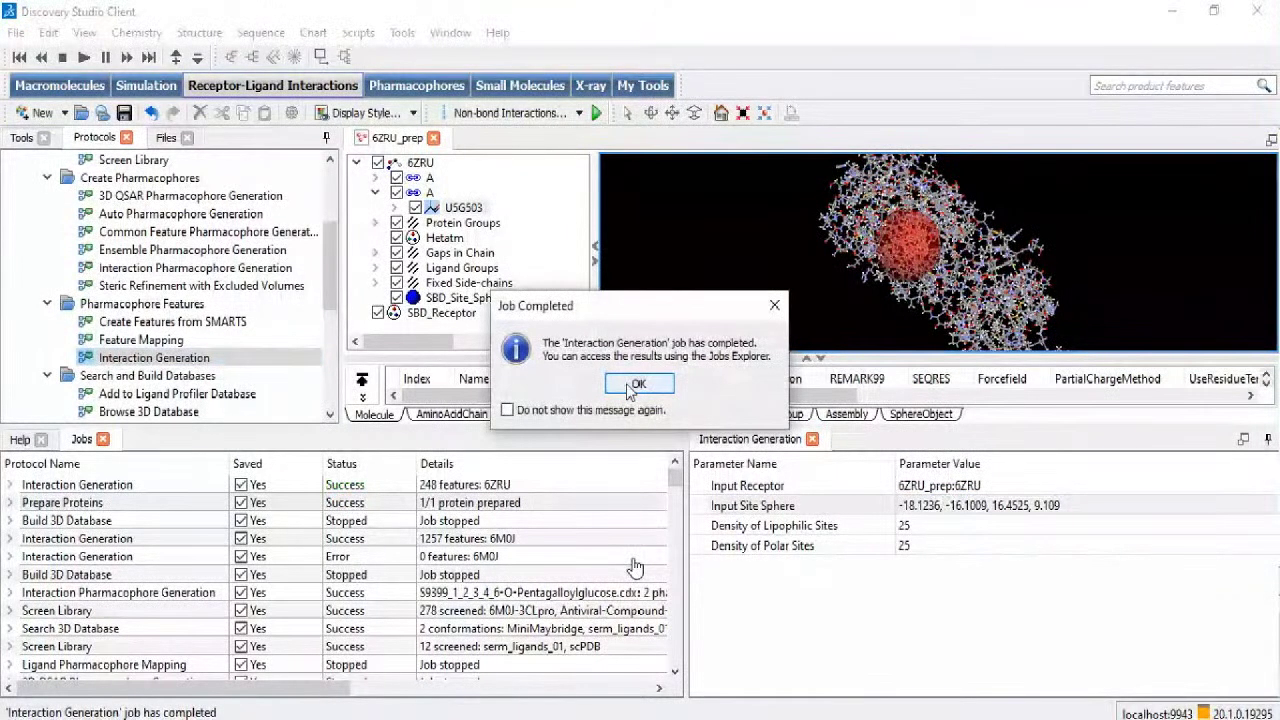
pyautogui.click(643, 382)
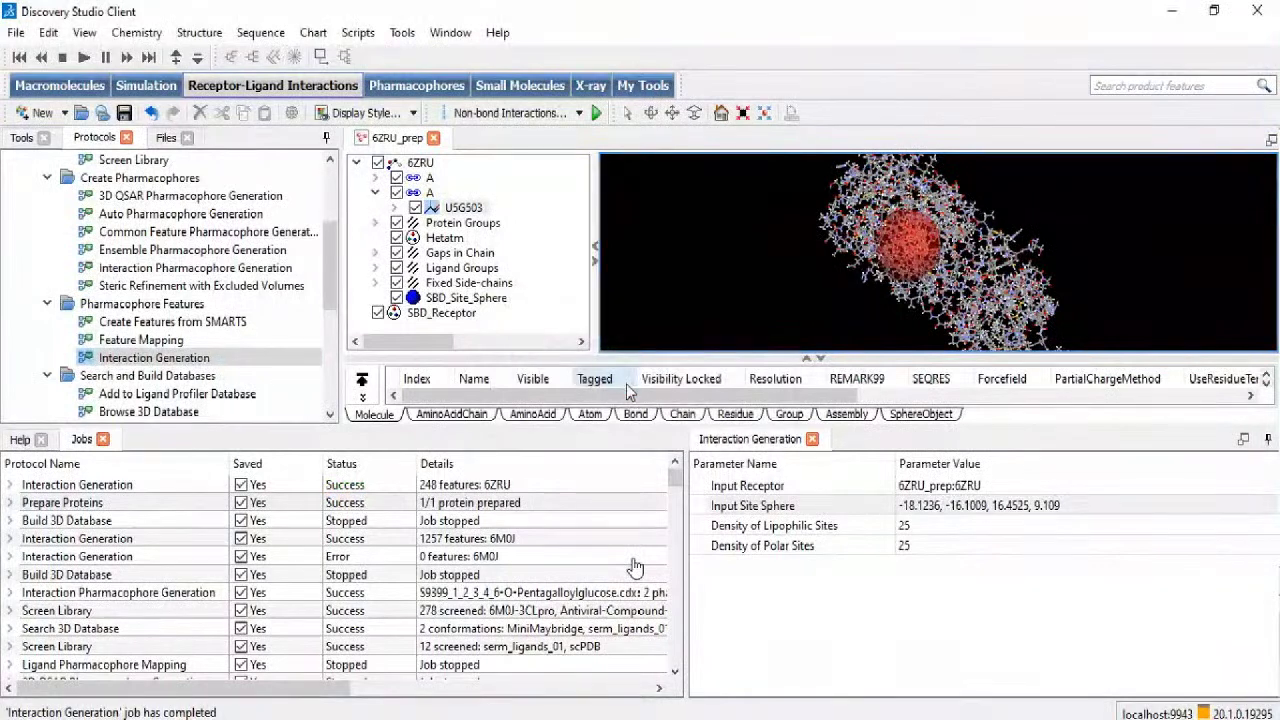
# Step: Close the 6ZRU_prep structure without saving and open the report of the 6ZRU Interaction Generation job
pyautogui.click(433, 137)
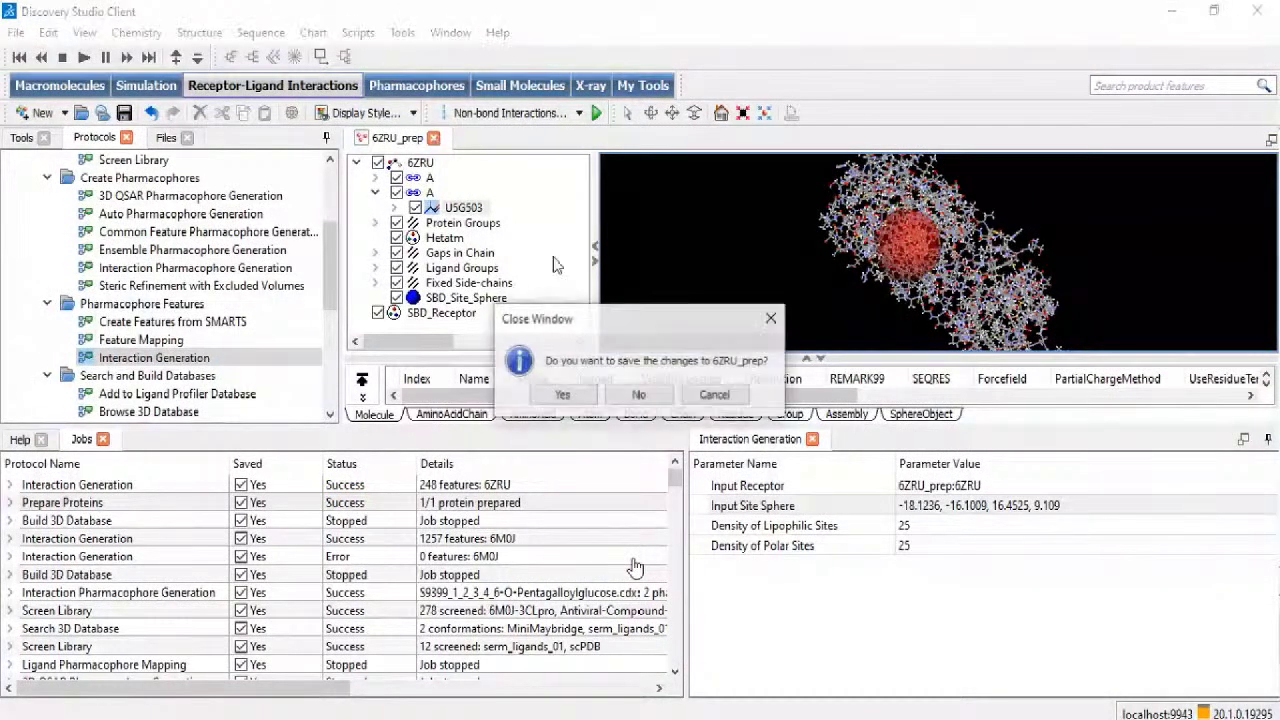
pyautogui.click(638, 394)
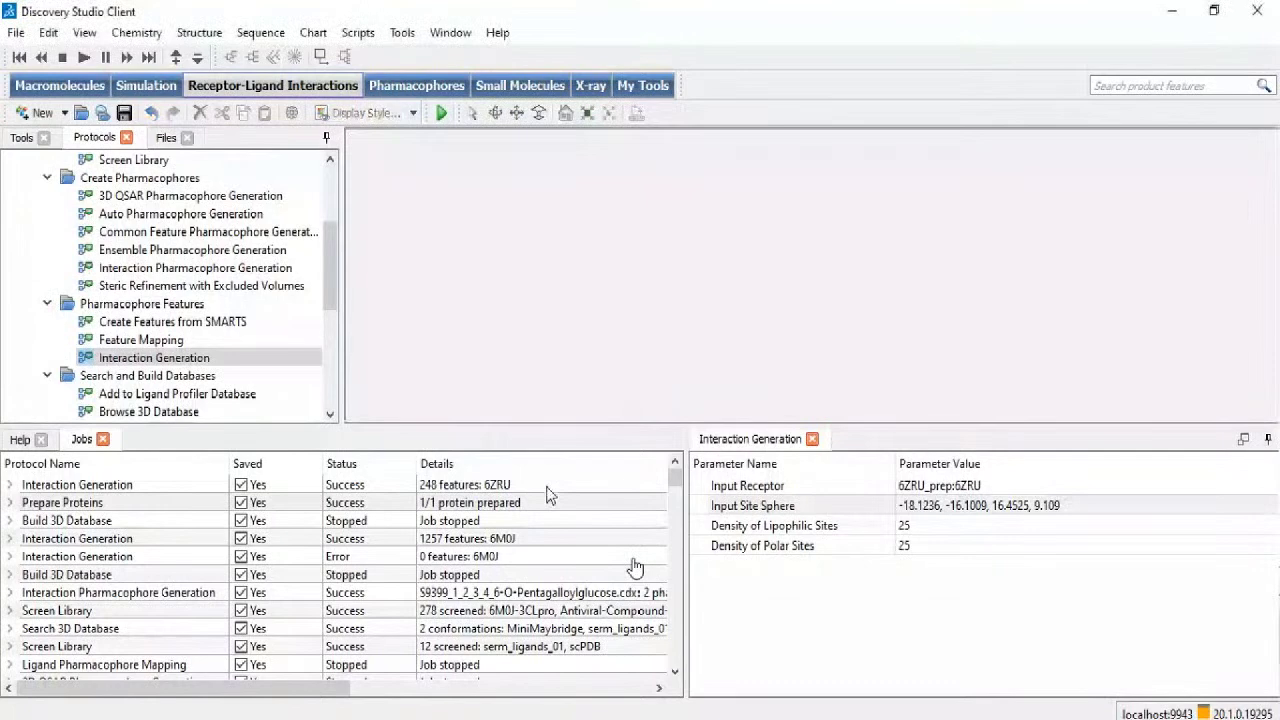
pyautogui.doubleClick(548, 490)
pyautogui.moveTo(646, 425); pyautogui.dragTo(634, 563)
# Step: Examine the Interactions as Pharmacophore Features result from several angles and close it without saving
pyautogui.click(521, 413)
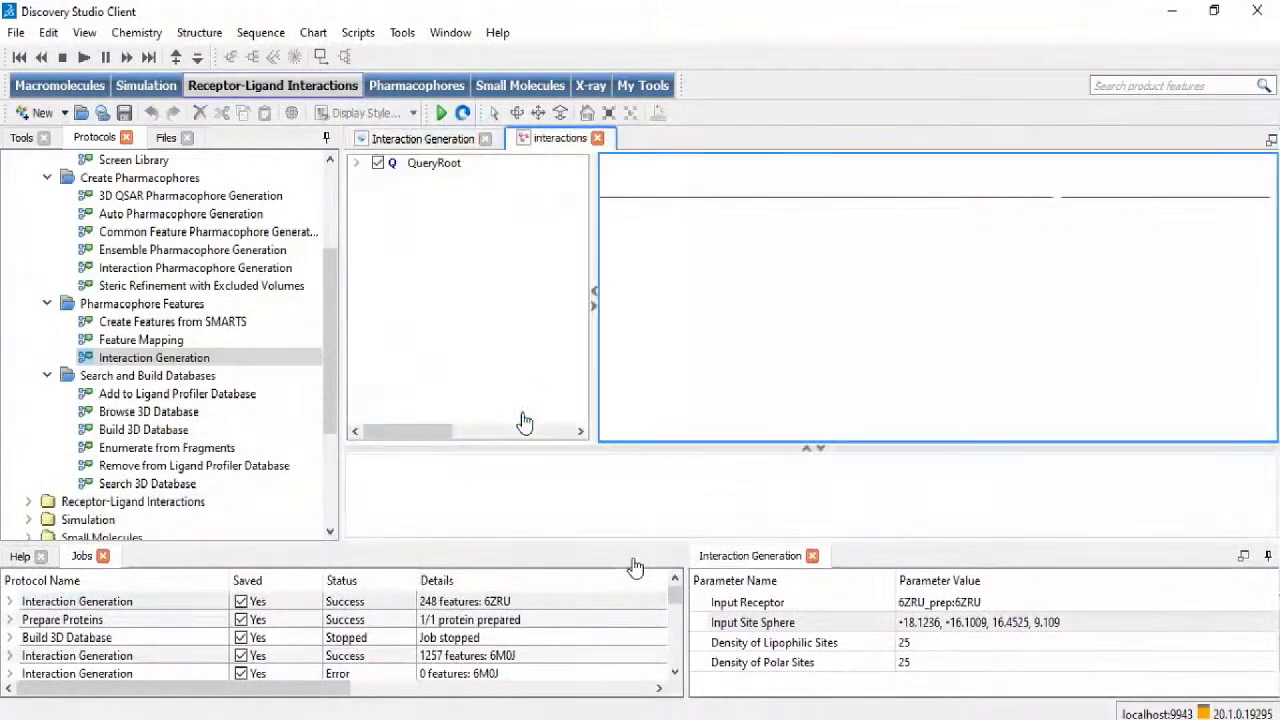
pyautogui.moveTo(786, 349); pyautogui.dragTo(925, 399)
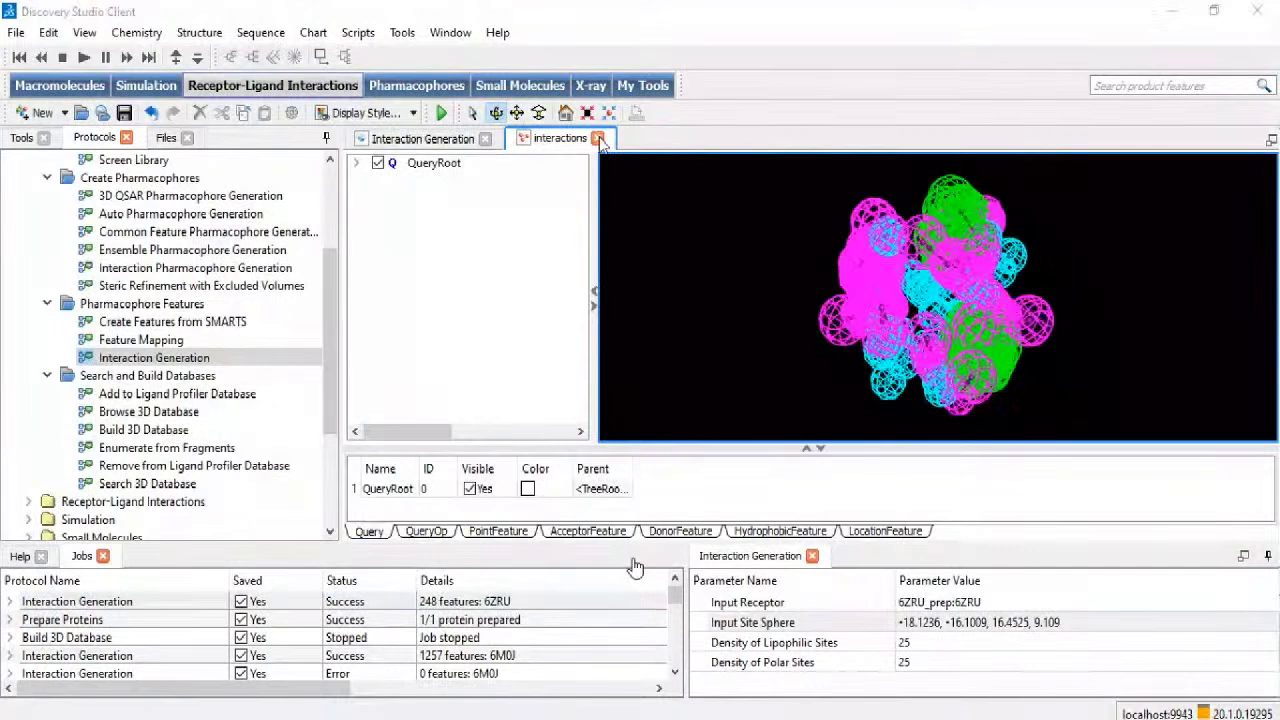
pyautogui.click(598, 138)
pyautogui.click(644, 395)
# Step: Inspect the Ludi log messages and the Ludi.interactionmap.mol2 result, closing both without saving
pyautogui.click(474, 432)
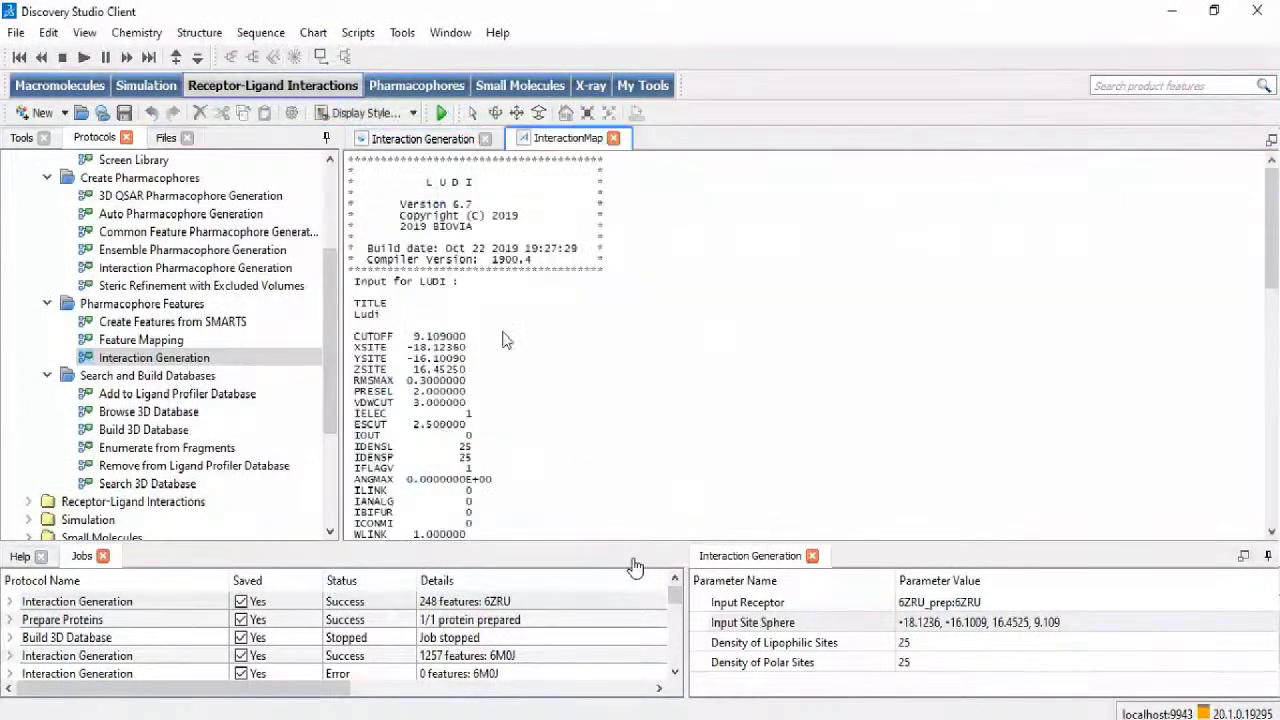
pyautogui.click(613, 140)
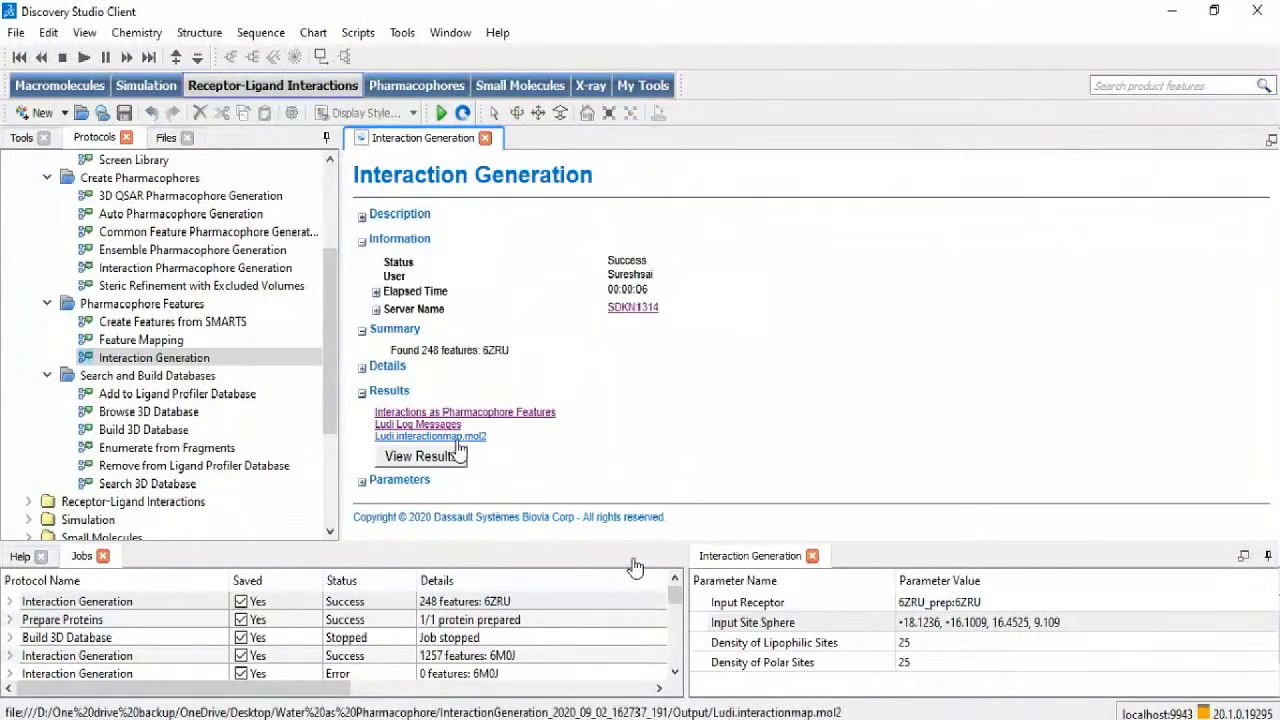
pyautogui.click(474, 432)
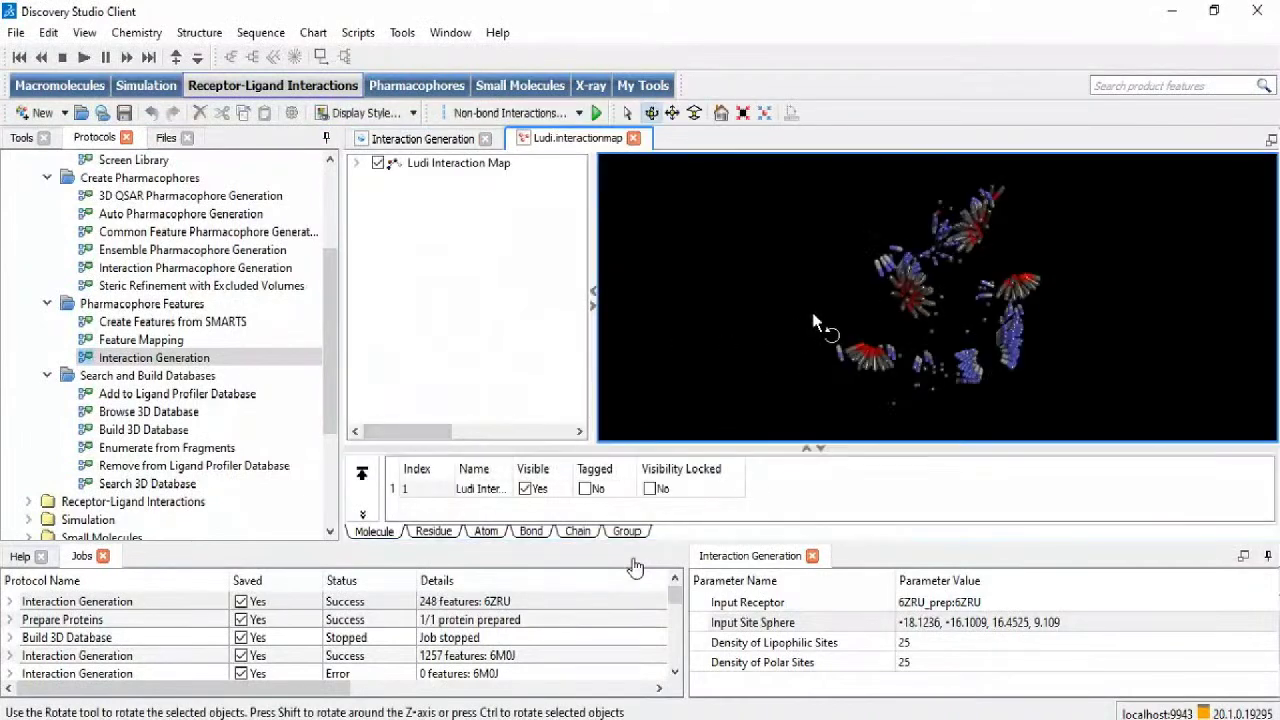
pyautogui.click(634, 139)
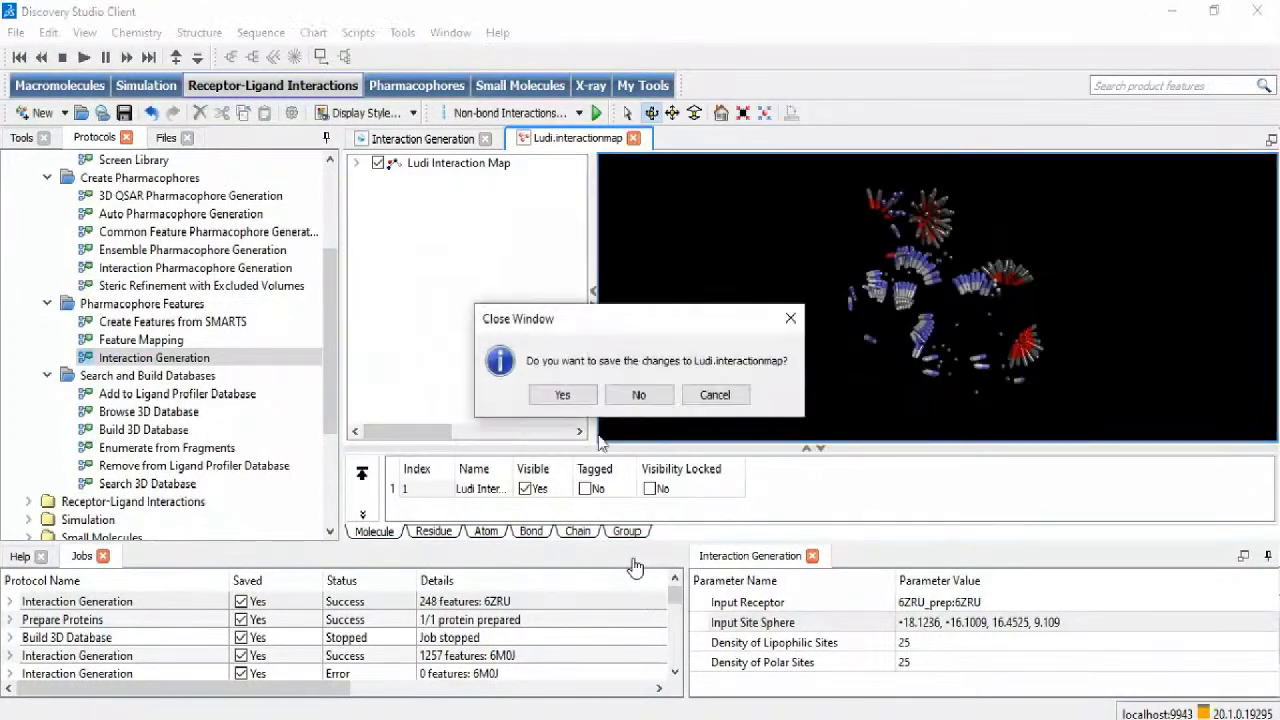
pyautogui.click(636, 397)
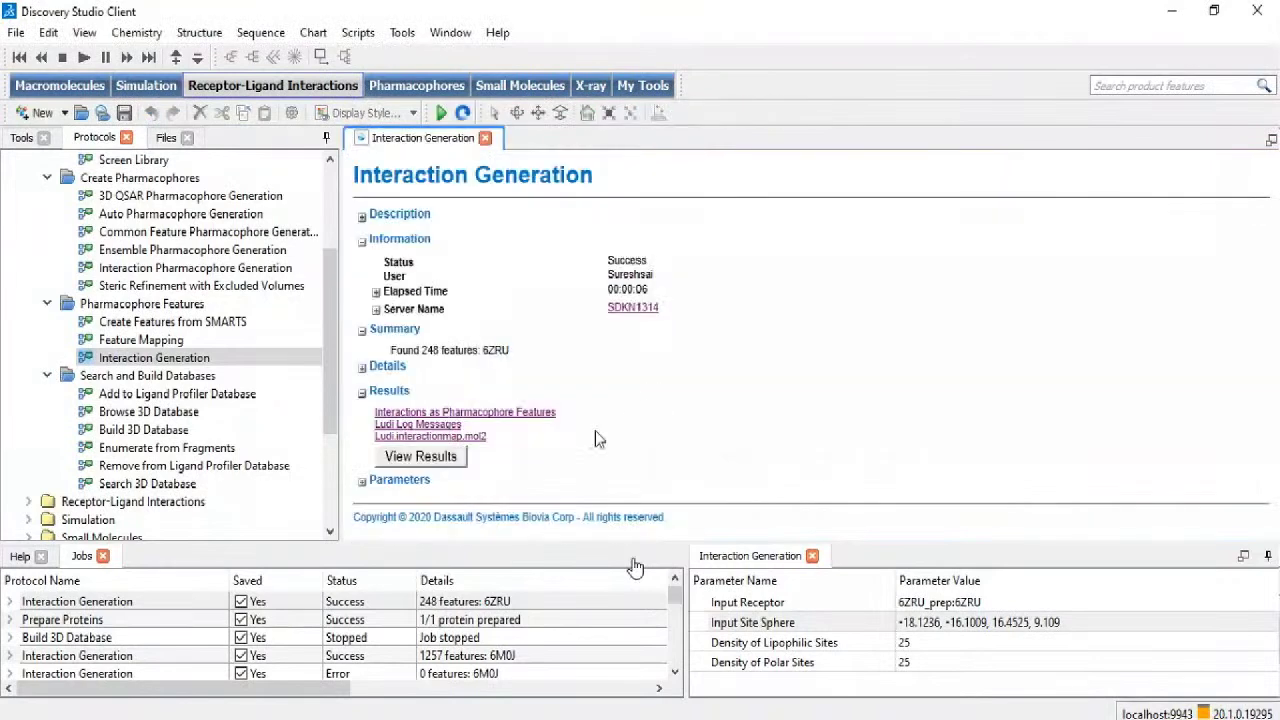
# Step: Open the combined 6ZRU results from the Interaction Generation report and briefly hide and reshow the first chain A
pyautogui.click(452, 458)
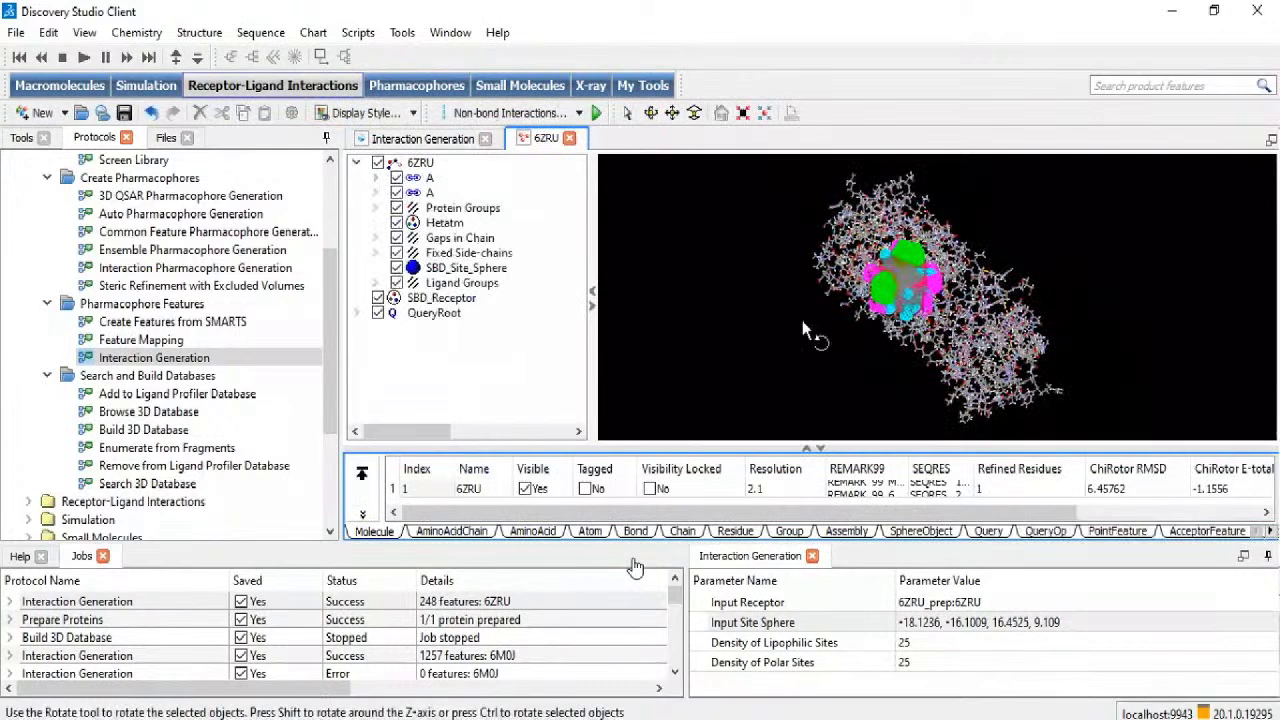
pyautogui.moveTo(802, 320); pyautogui.dragTo(846, 334)
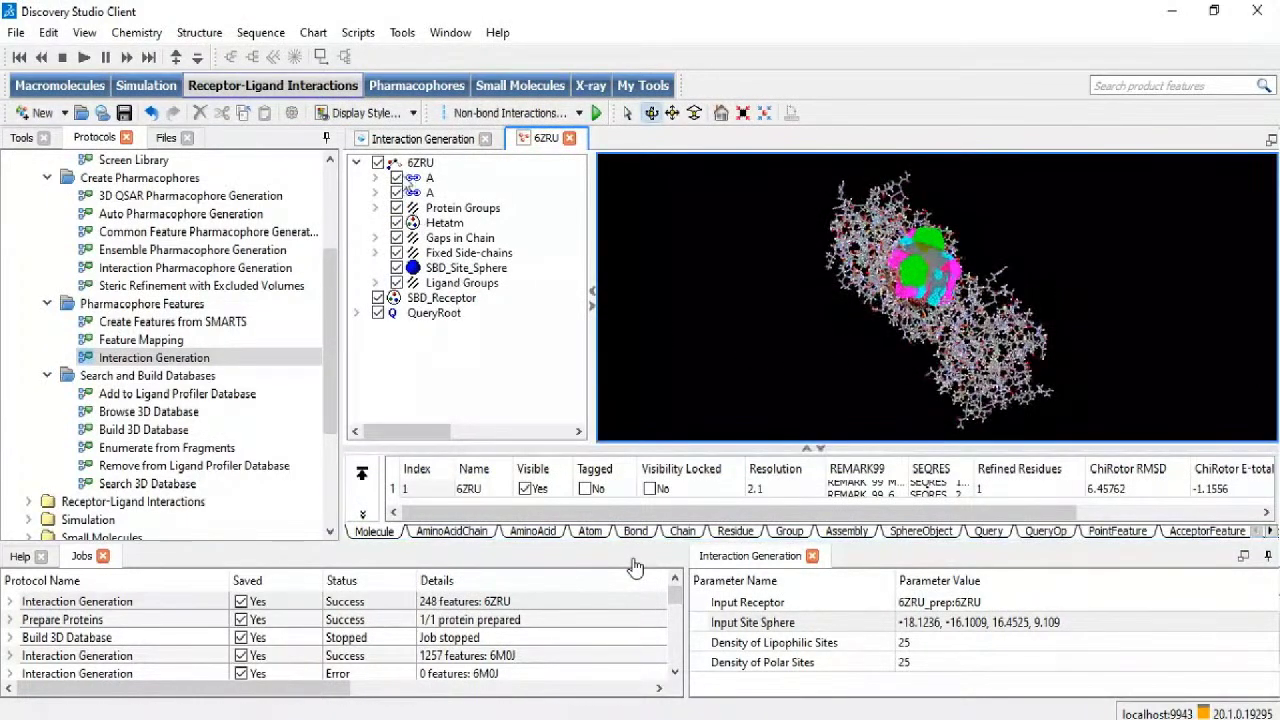
pyautogui.click(397, 178)
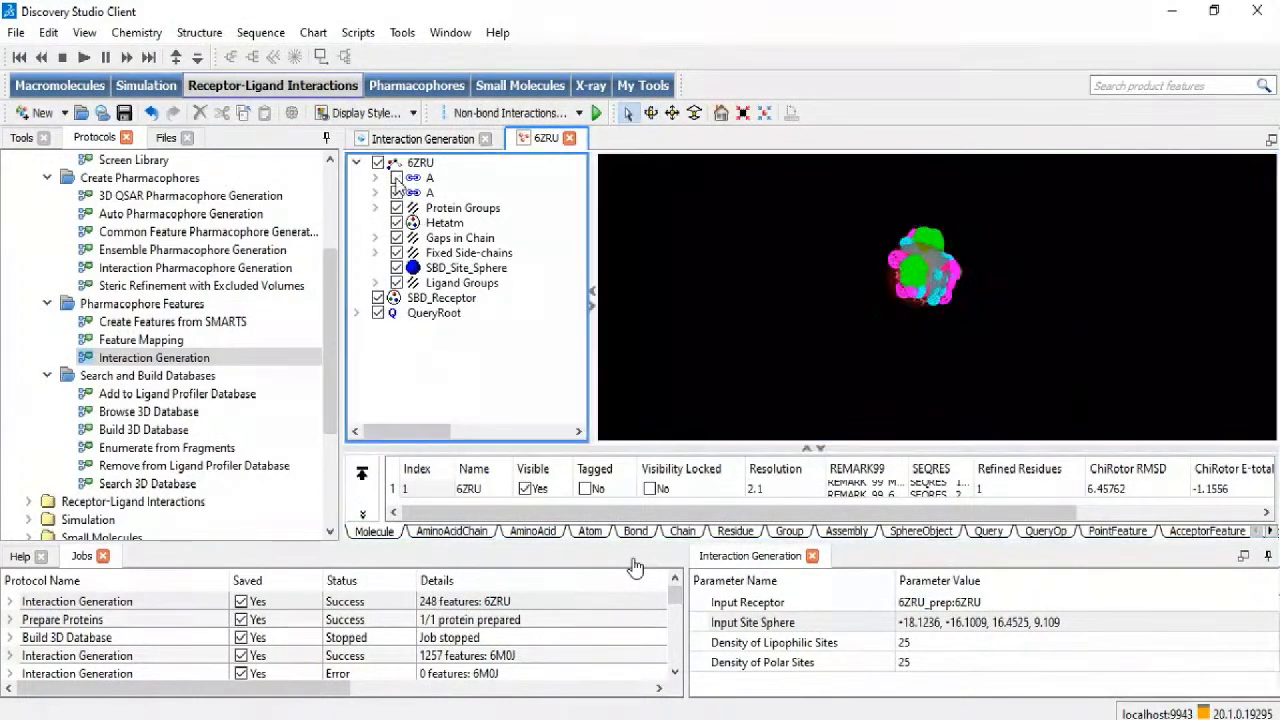
pyautogui.click(397, 178)
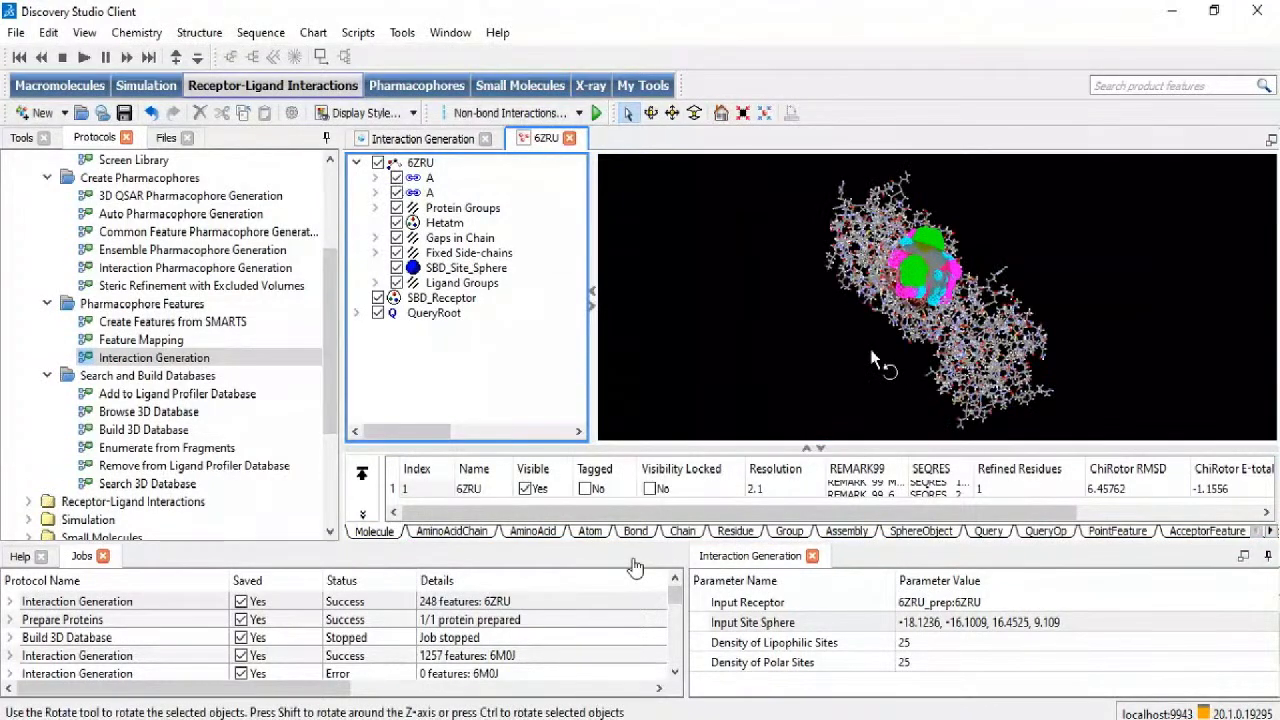
# Step: Expand QueryRoot and Fit_1 in the 6ZRU hierarchy and look through the individual interaction features
pyautogui.click(357, 313)
pyautogui.click(376, 330)
pyautogui.scroll(-1, 447, 333)
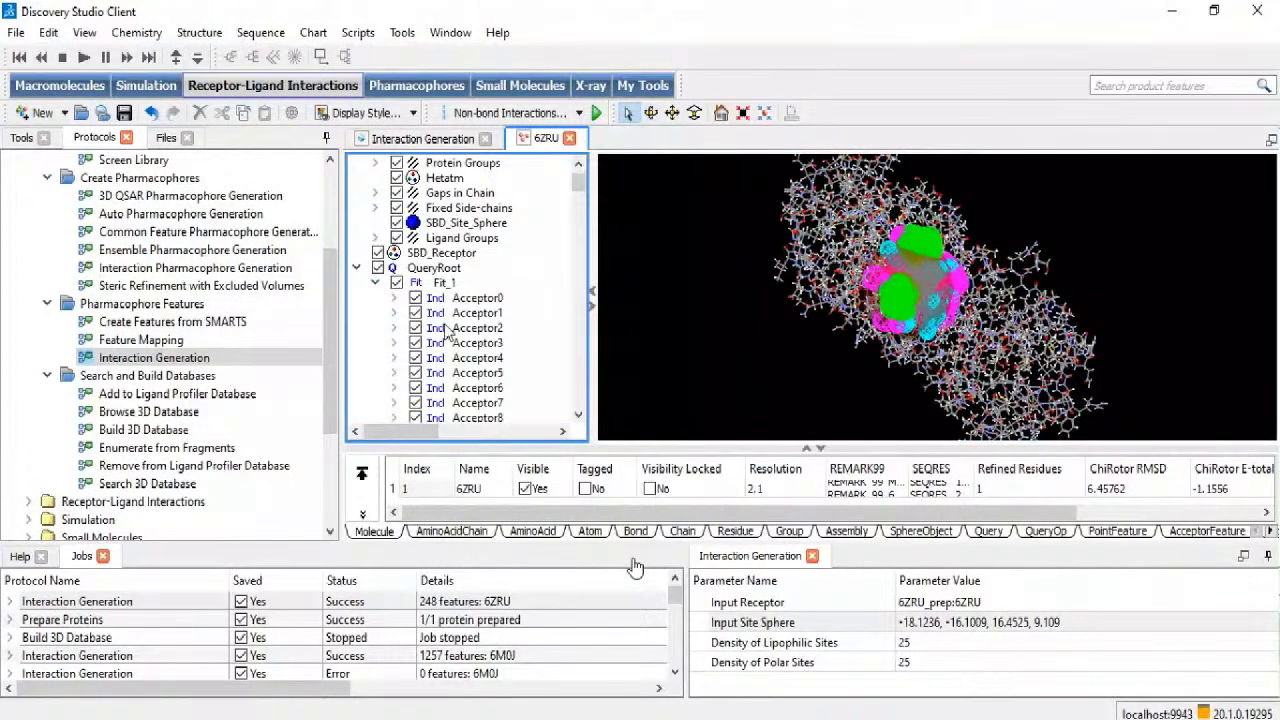
pyautogui.scroll(-7, 447, 333)
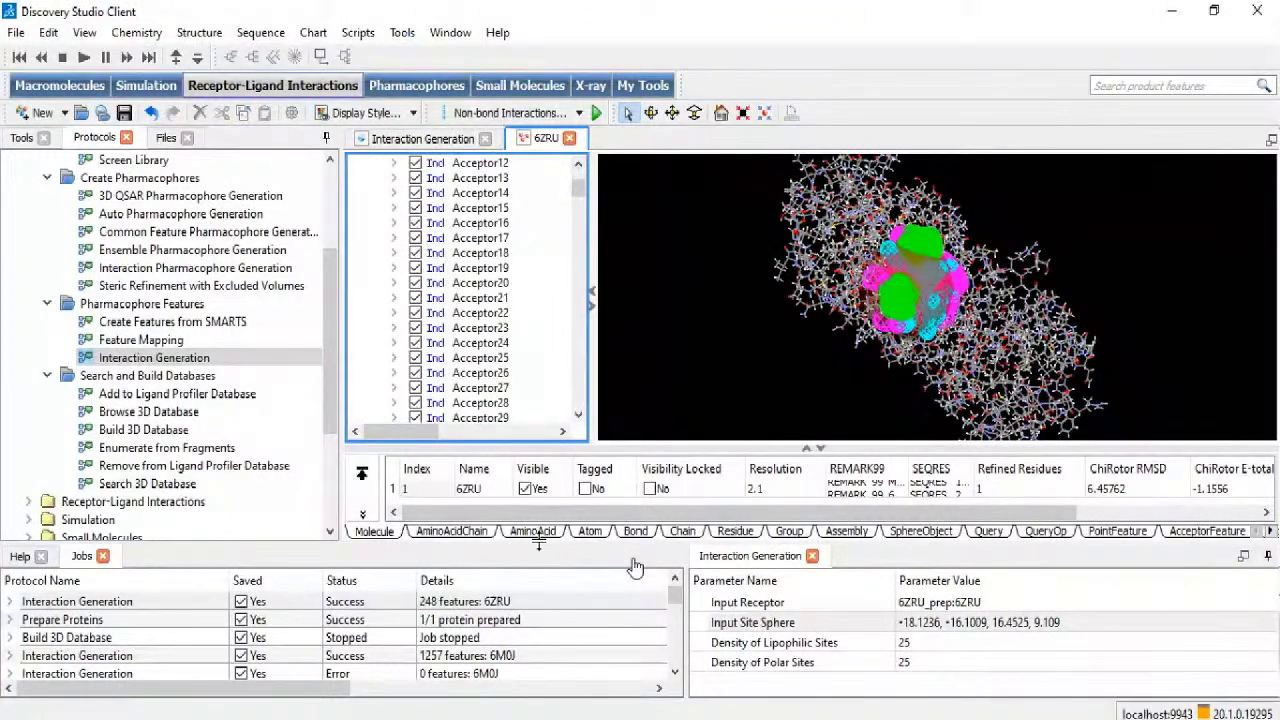
pyautogui.moveTo(538, 540); pyautogui.dragTo(538, 680)
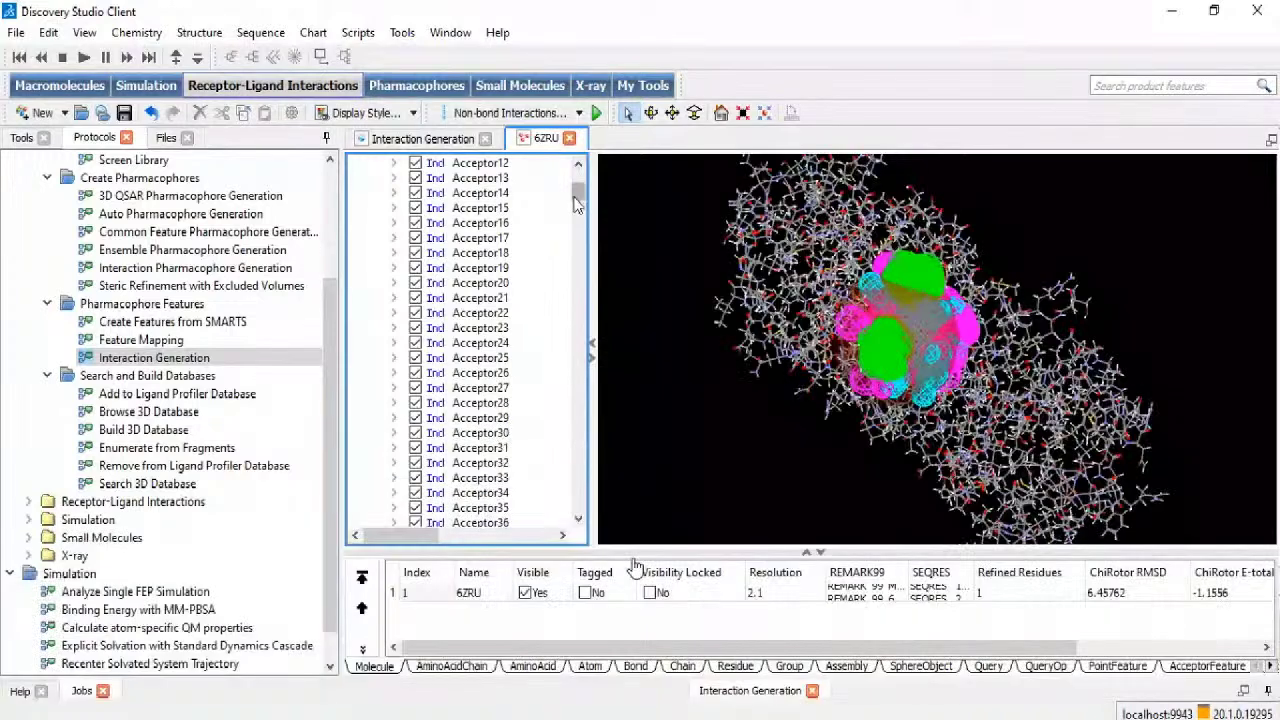
pyautogui.moveTo(577, 203); pyautogui.dragTo(571, 282)
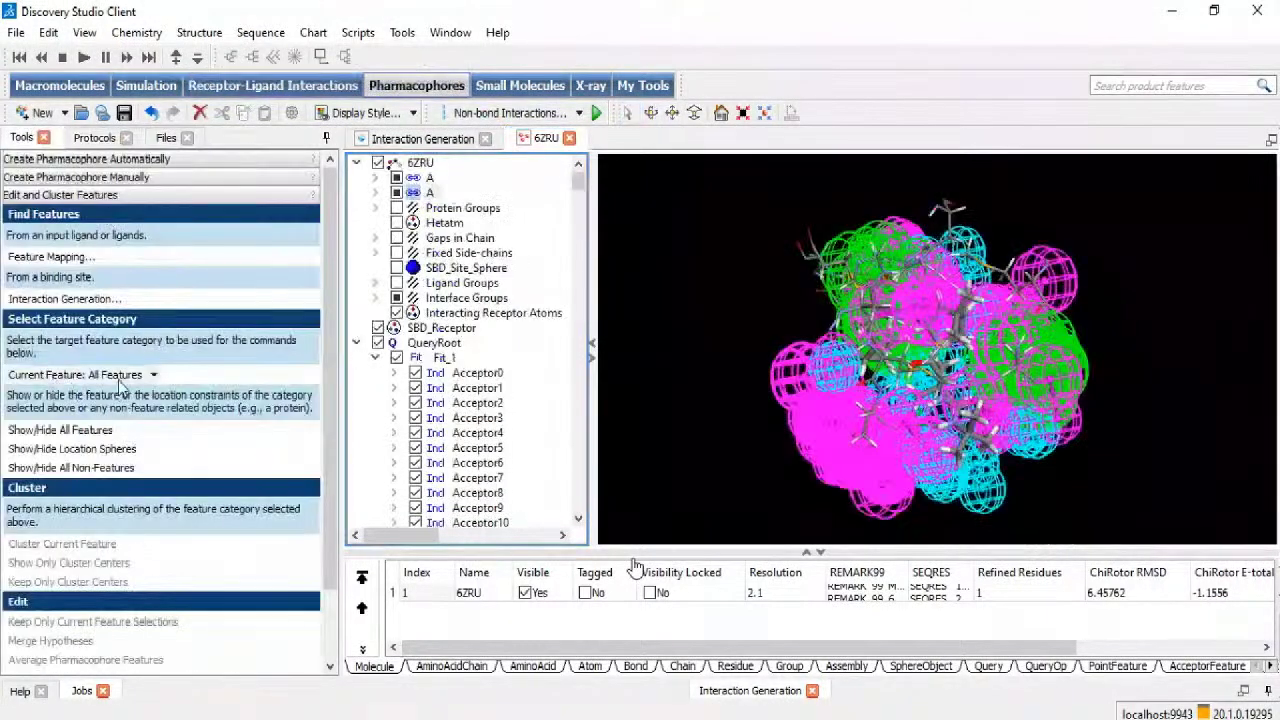
# Step: Set the current feature category to All Features and hide the location spheres of the pharmacophore features
pyautogui.click(118, 383)
pyautogui.click(65, 358)
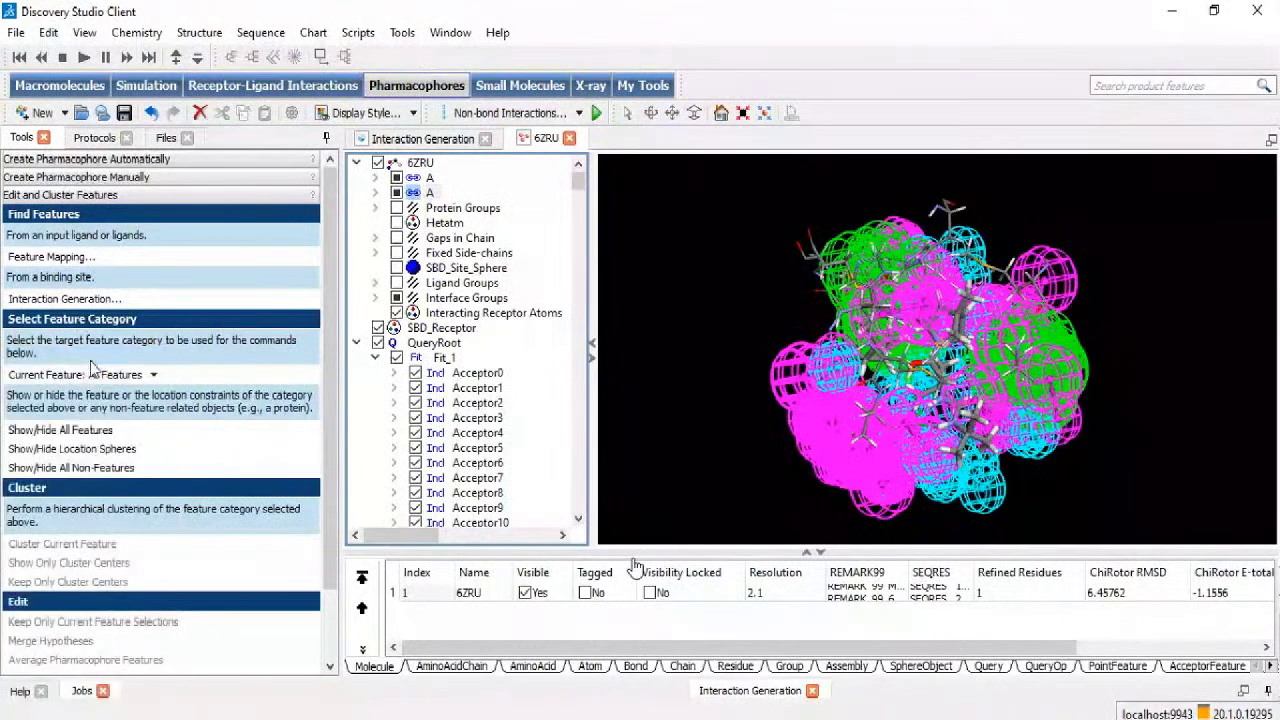
pyautogui.click(103, 450)
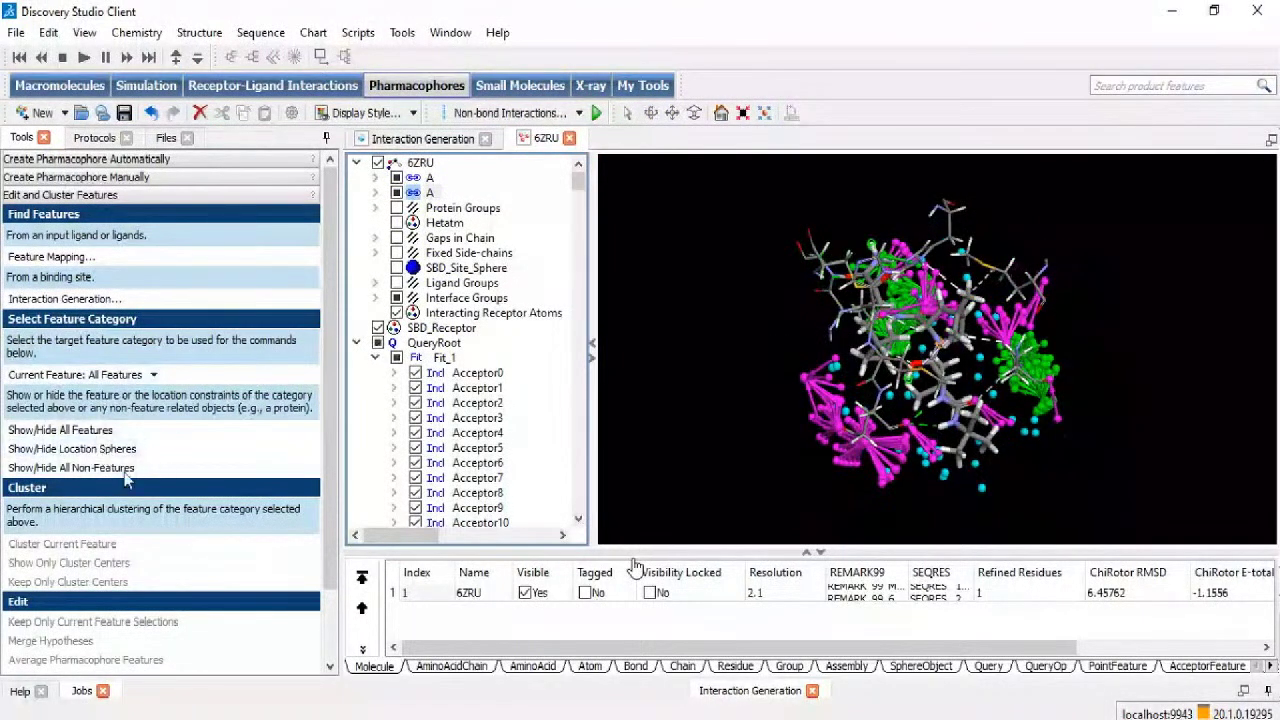
pyautogui.moveTo(705, 422); pyautogui.dragTo(683, 405)
pyautogui.scroll(3, 671, 321)
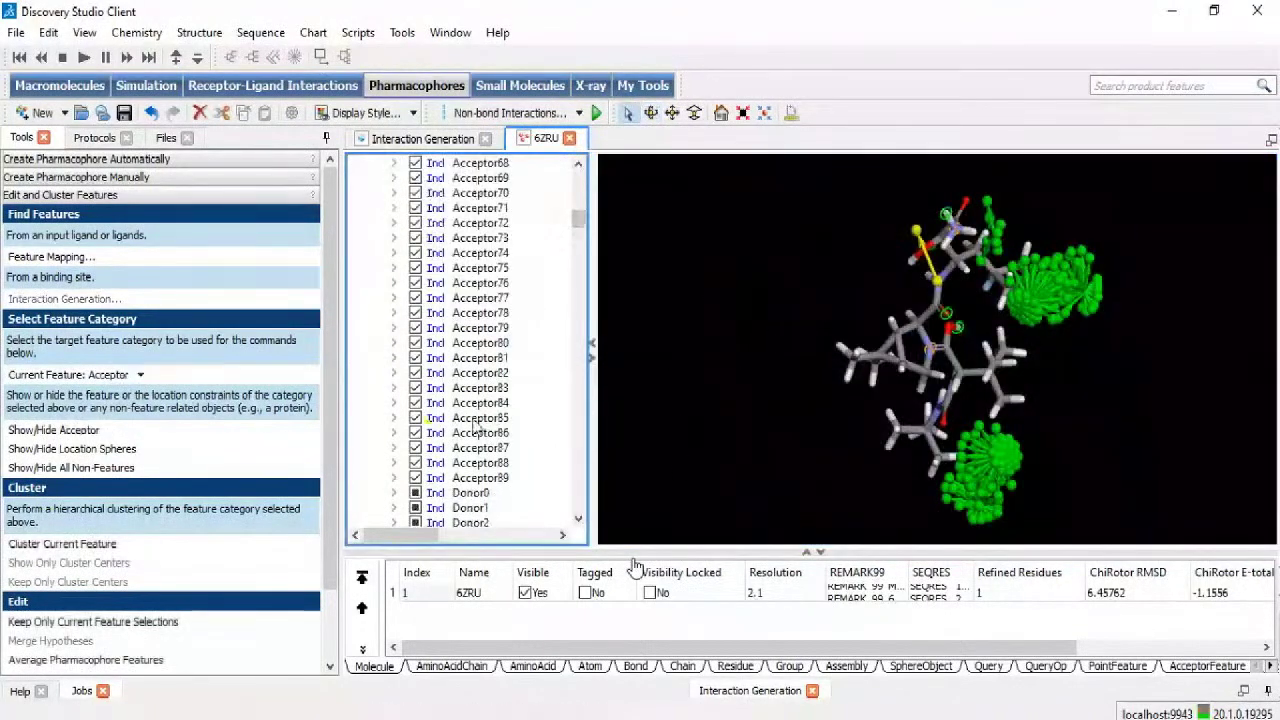
# Step: Highlight the Acceptor85 feature and examine where the acceptor features lie around the ligand
pyautogui.click(478, 418)
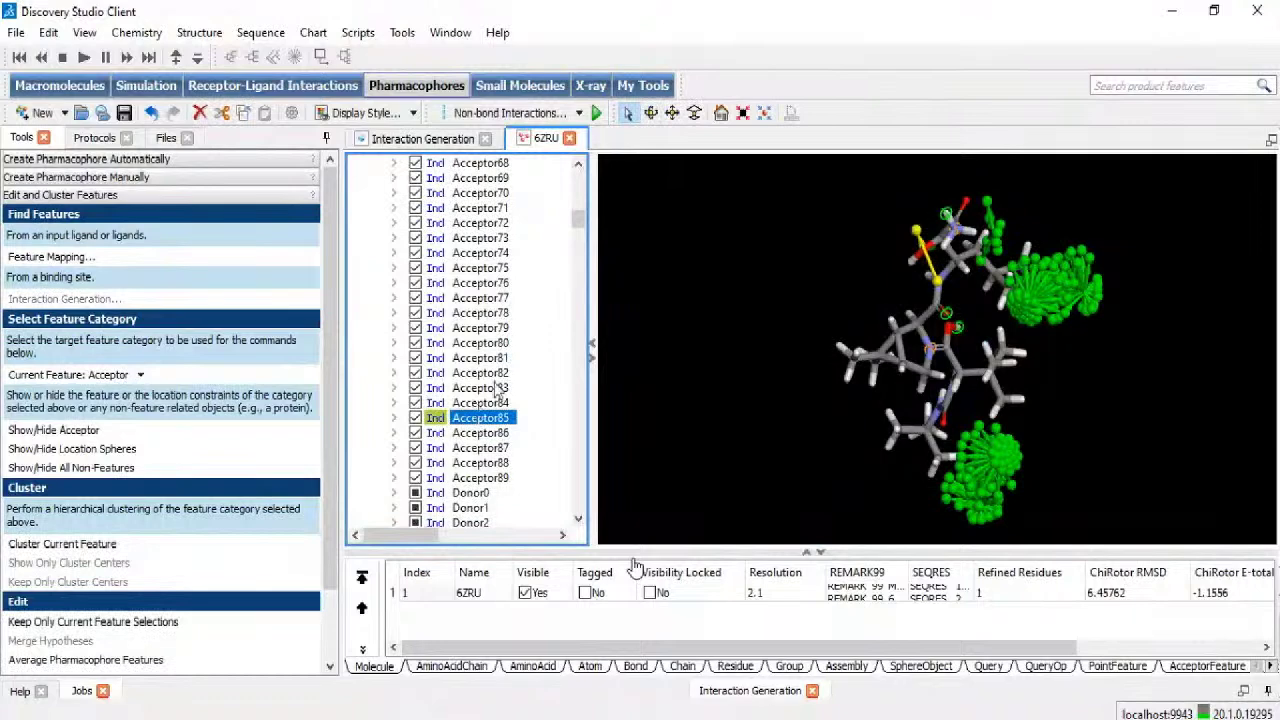
pyautogui.moveTo(663, 408); pyautogui.dragTo(862, 338)
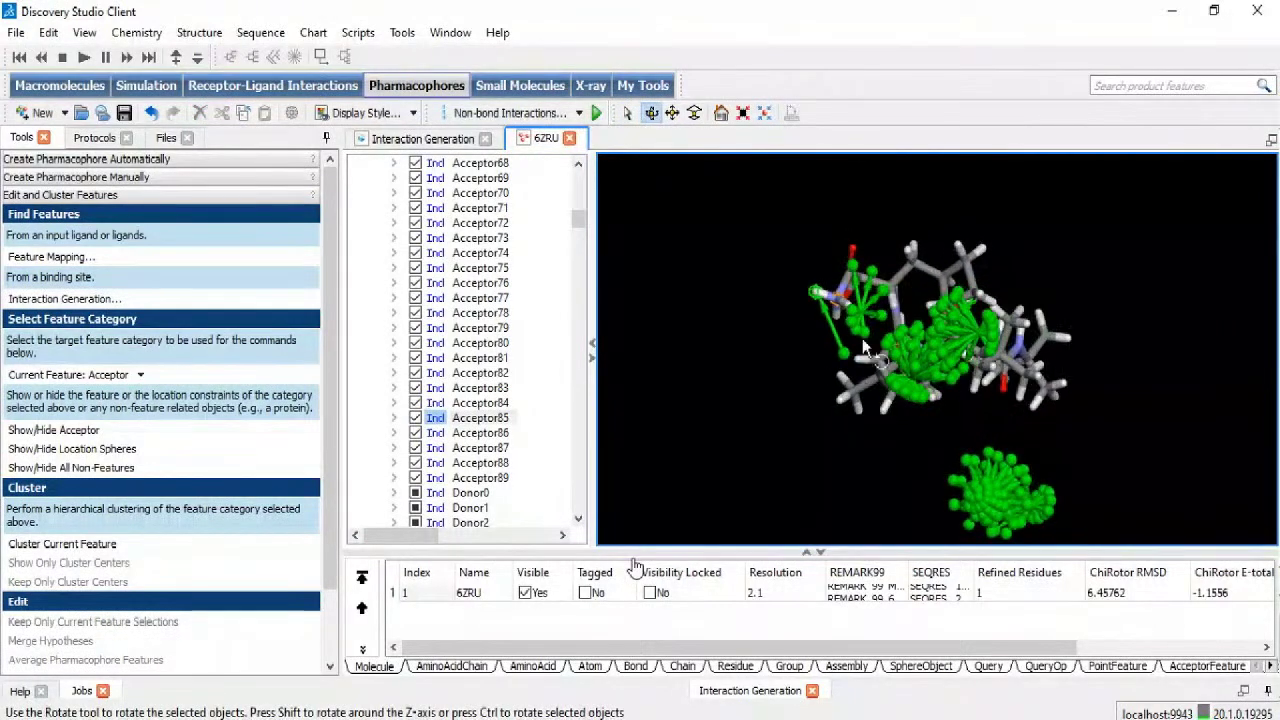
pyautogui.scroll(3, 862, 338)
# Step: Set the current feature category to Donor and show the donor features around the ligand
pyautogui.click(90, 374)
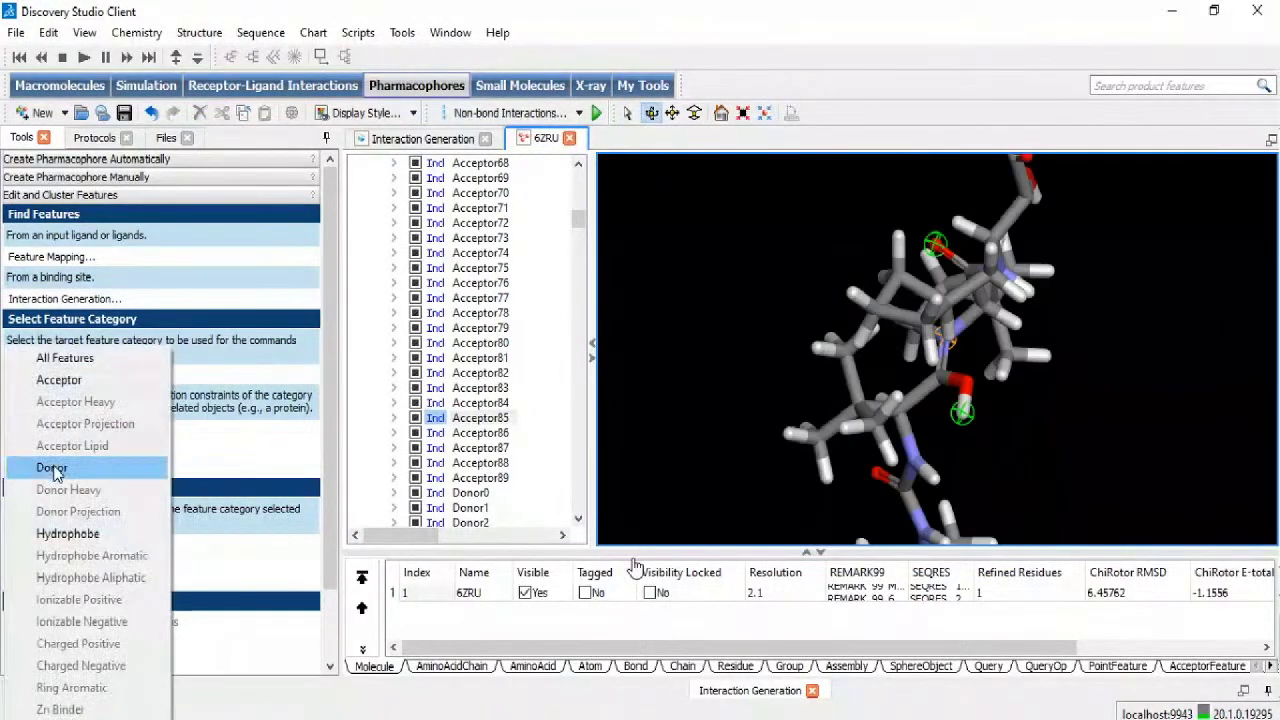
pyautogui.click(52, 469)
pyautogui.moveTo(841, 387); pyautogui.dragTo(604, 270)
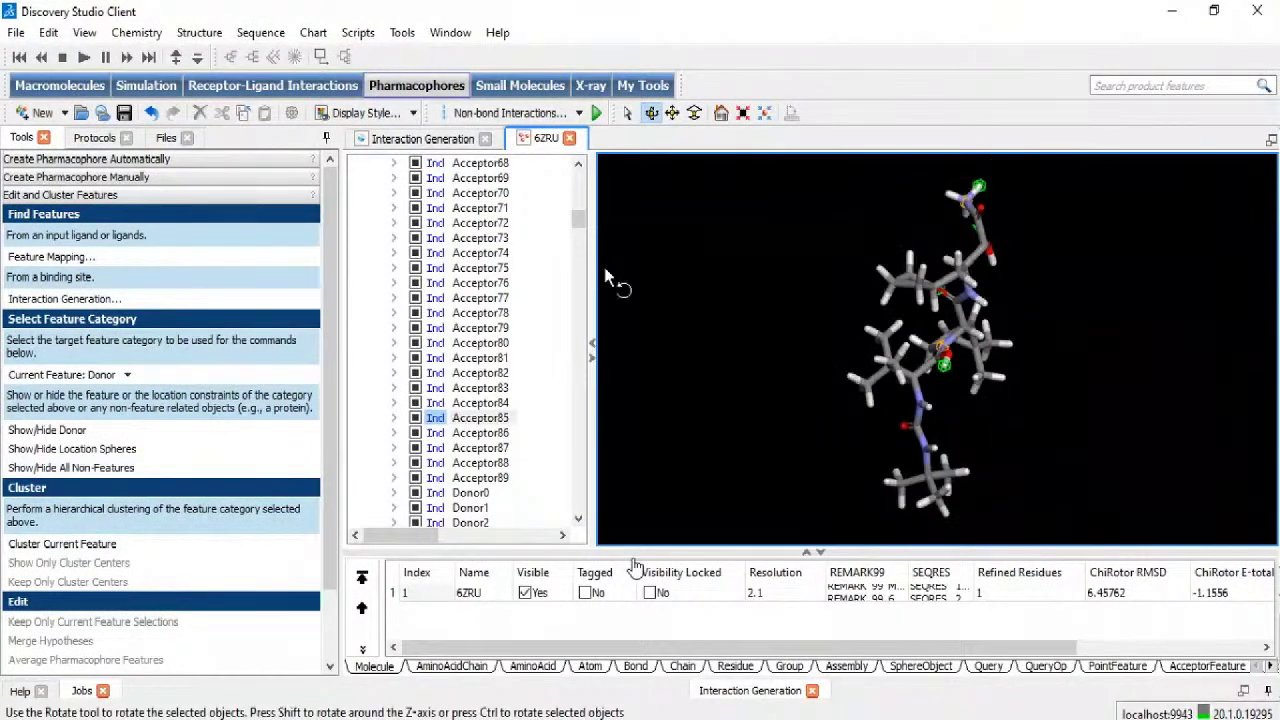
pyautogui.click(68, 432)
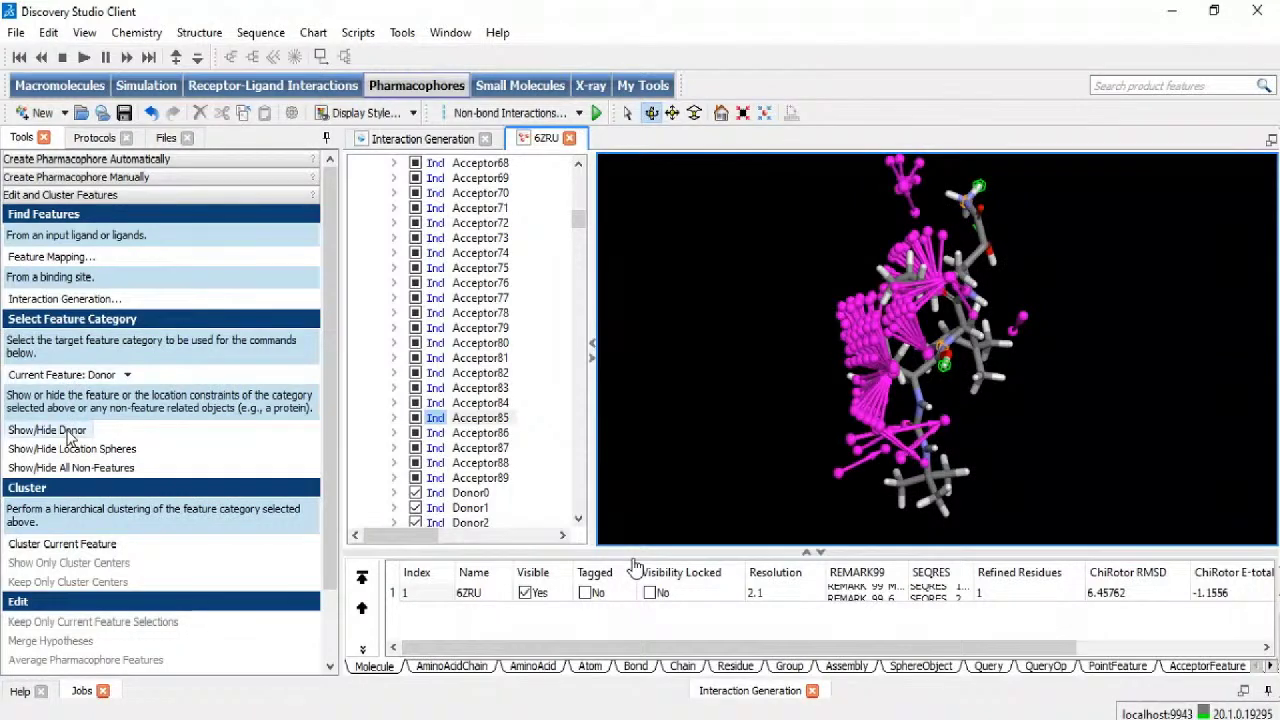
pyautogui.moveTo(680, 360); pyautogui.dragTo(613, 360)
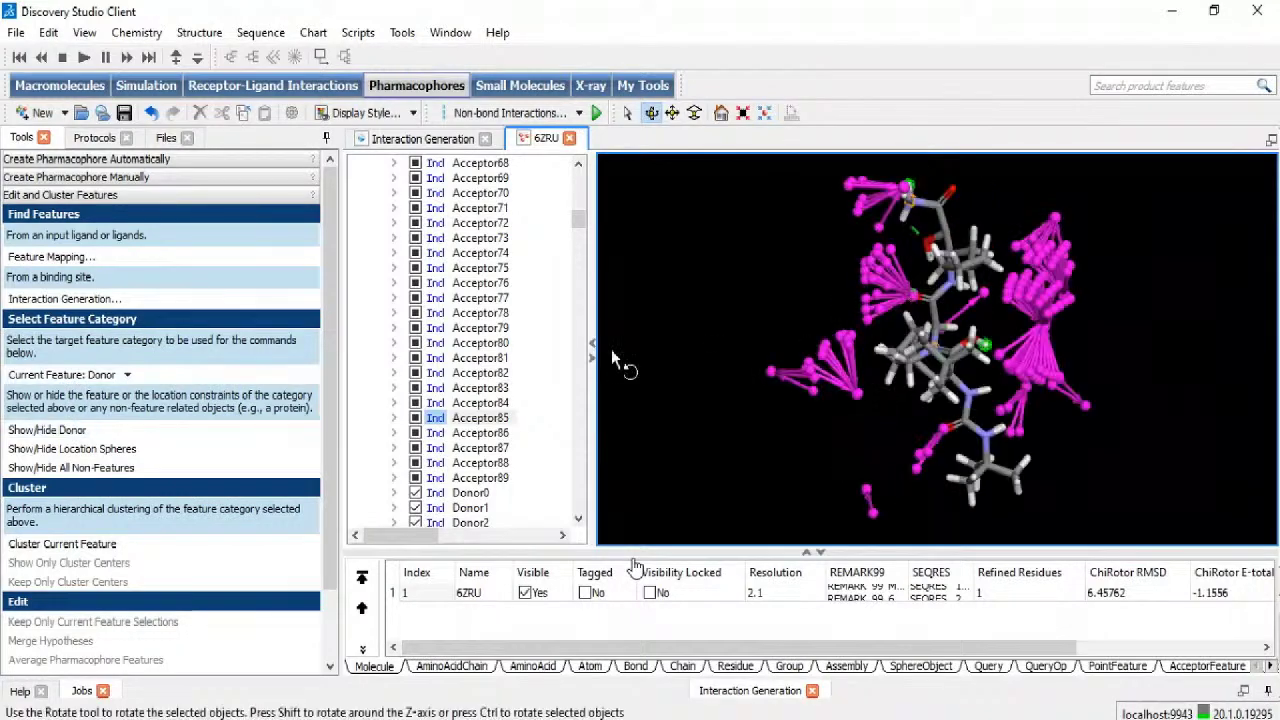
# Step: Cluster the donor features and move the dendrogram cutoff to a linkage distance of about 2.07 Å
pyautogui.moveTo(52, 548)
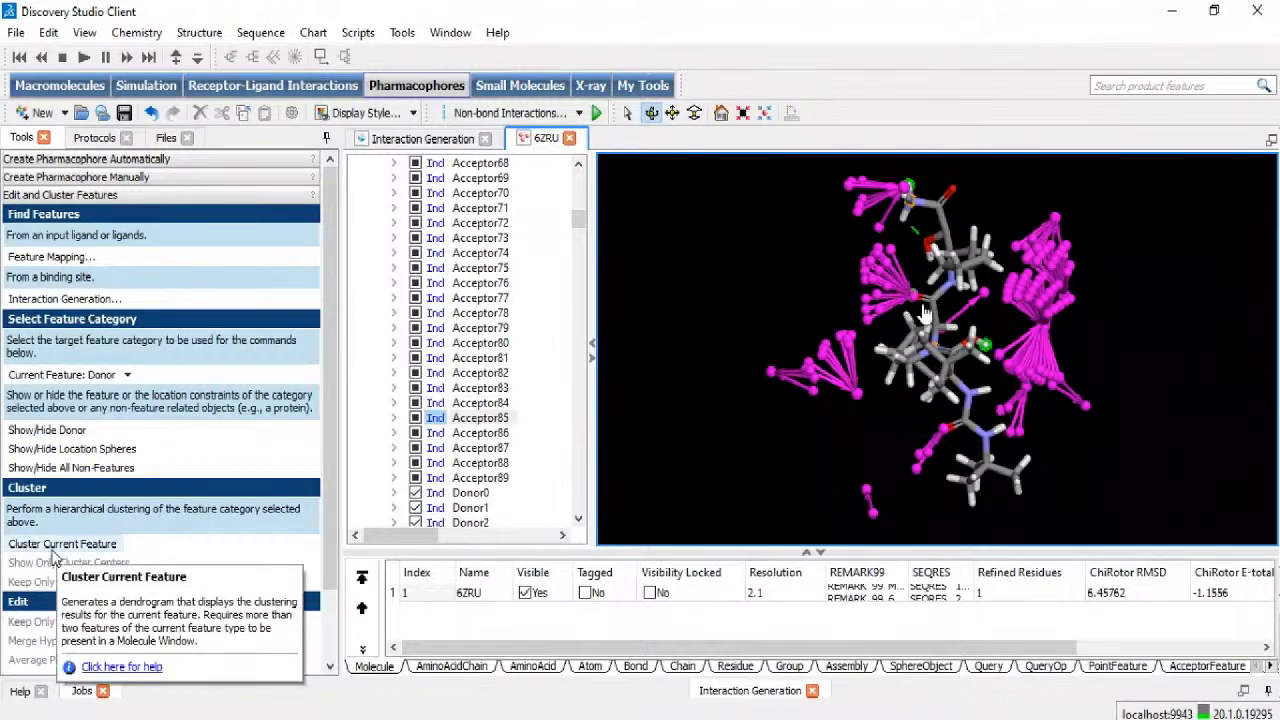
pyautogui.click(52, 548)
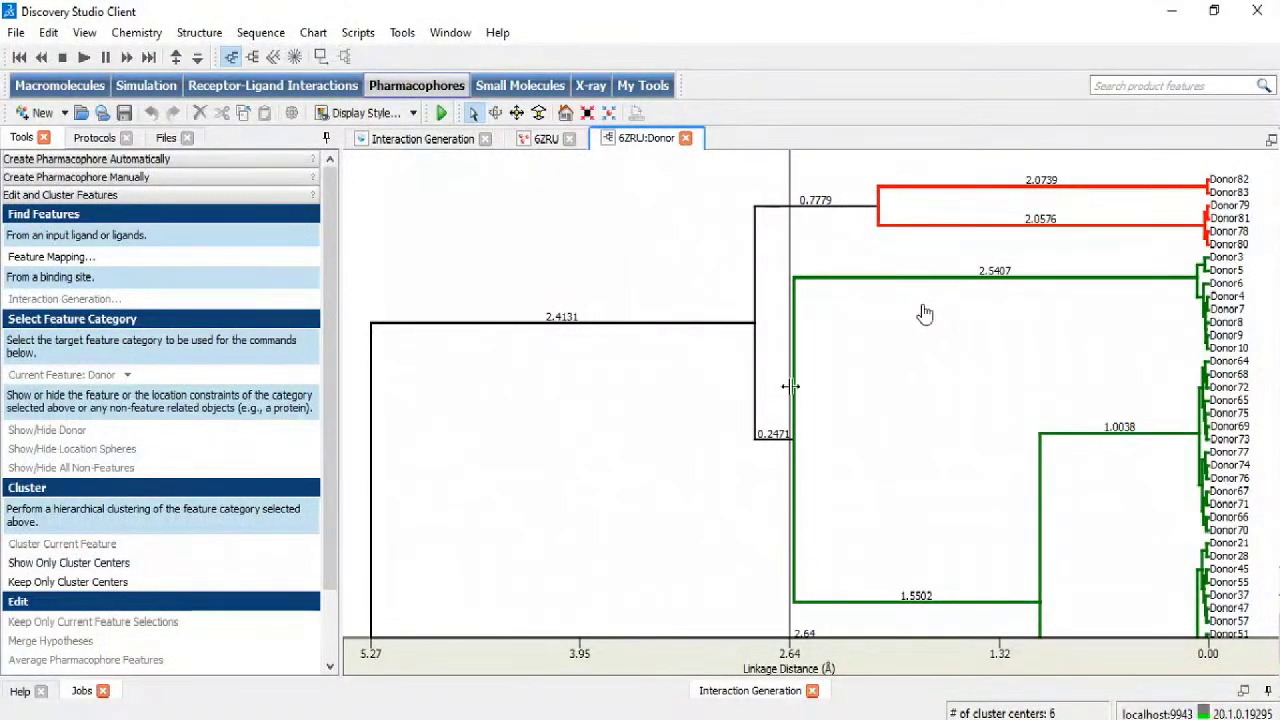
pyautogui.moveTo(790, 386); pyautogui.dragTo(879, 388)
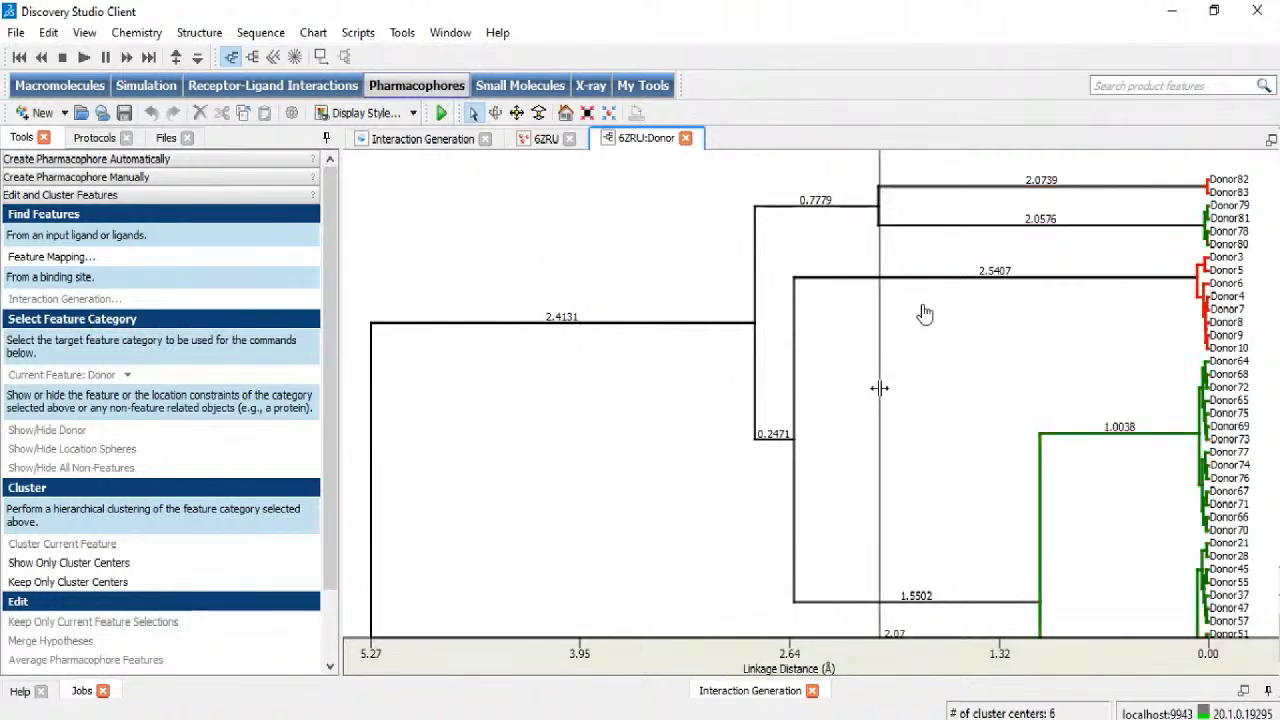
# Step: Move the donor dendrogram cutoff to a linkage distance of about 2.66 Å and view the resulting cluster centers in the 6ZRU structure
pyautogui.moveTo(879, 388); pyautogui.dragTo(1041, 395)
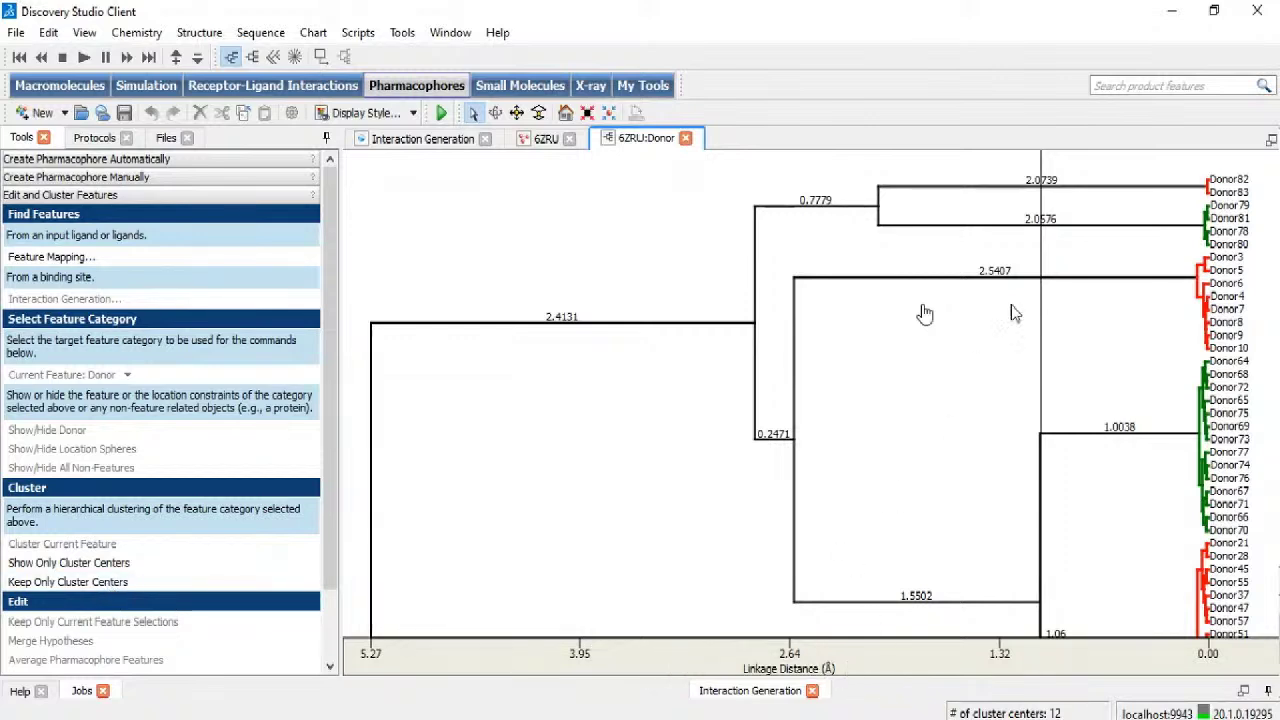
pyautogui.moveTo(1040, 300); pyautogui.dragTo(786, 358)
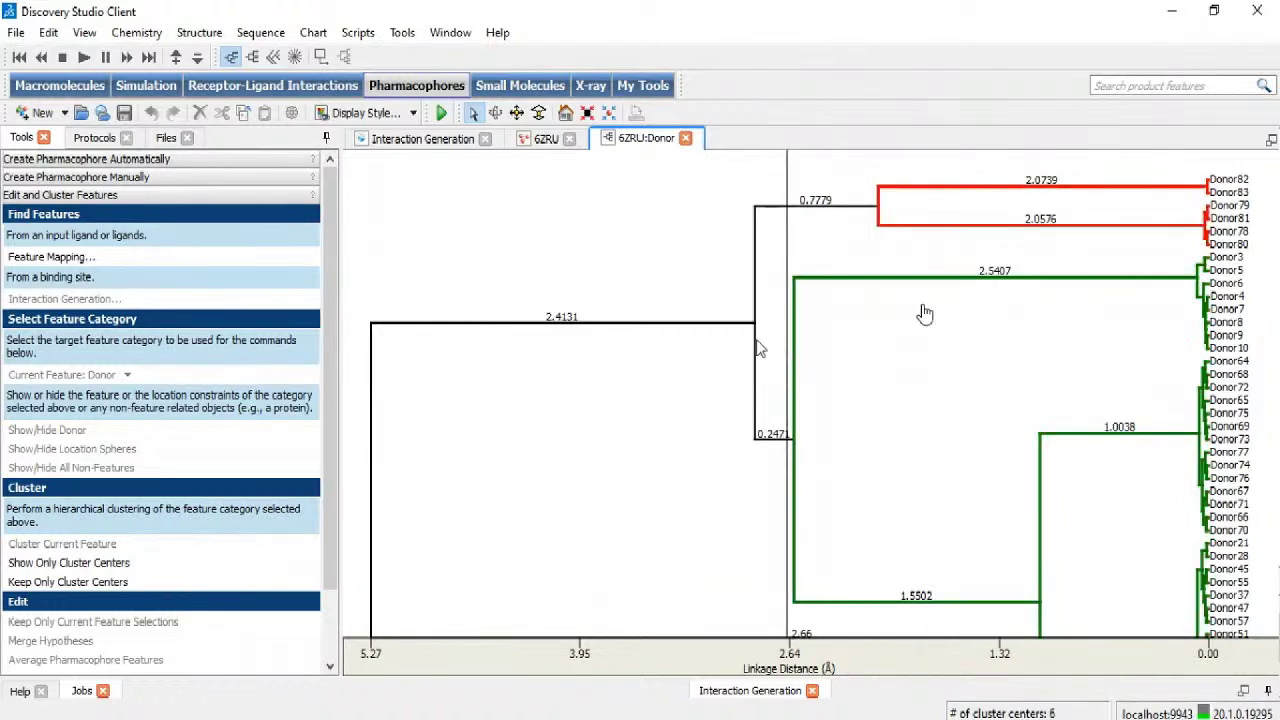
pyautogui.click(540, 140)
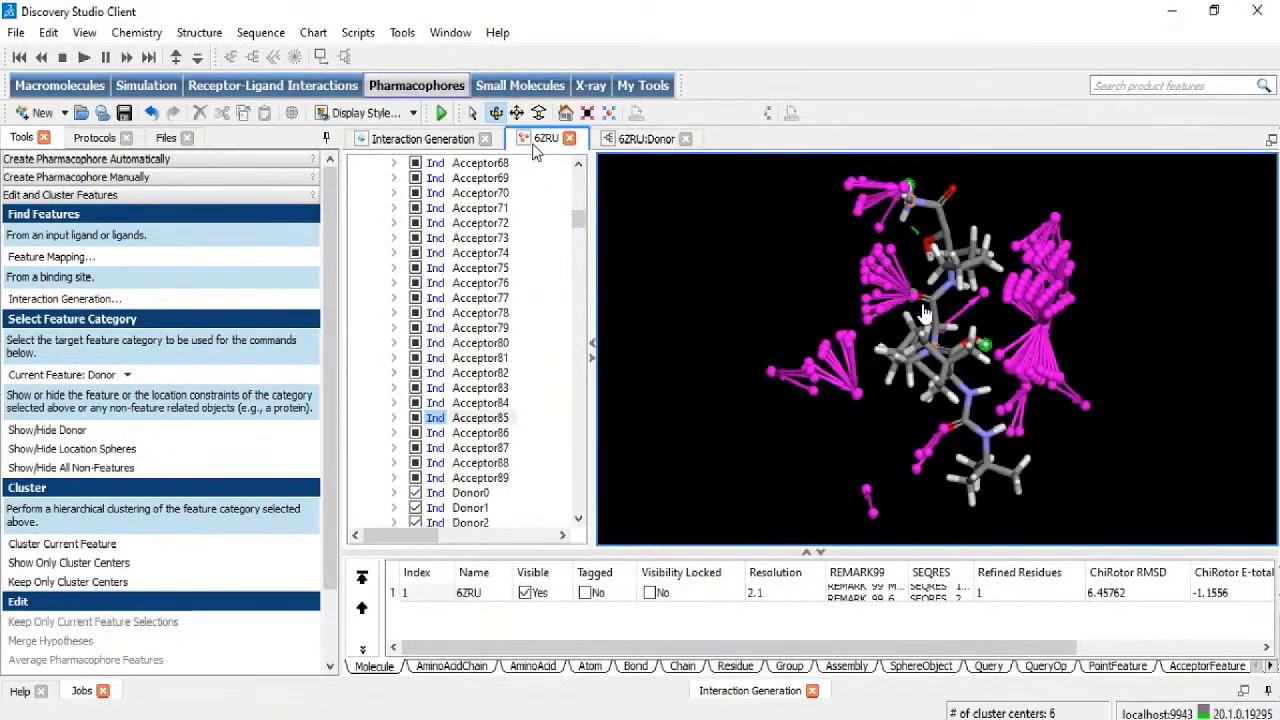
# Step: Compare the donor dendrogram in circular, rectangular and slanted layouts
pyautogui.click(646, 138)
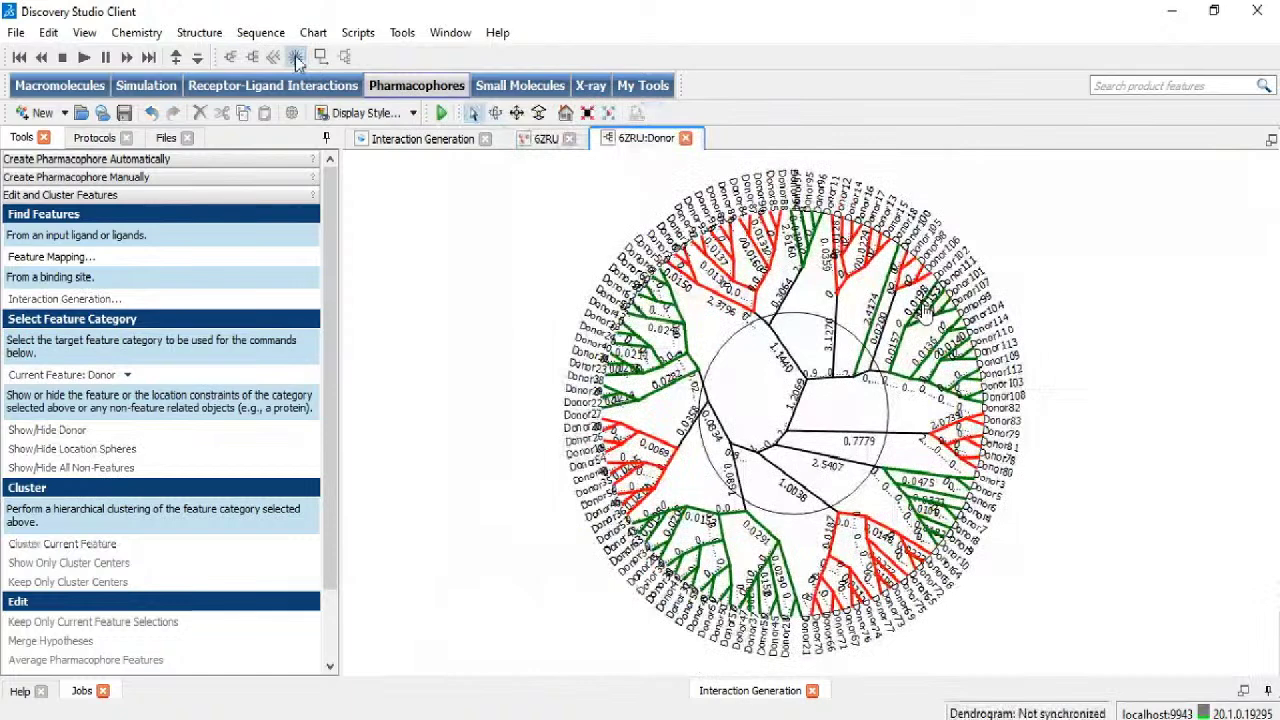
pyautogui.click(318, 60)
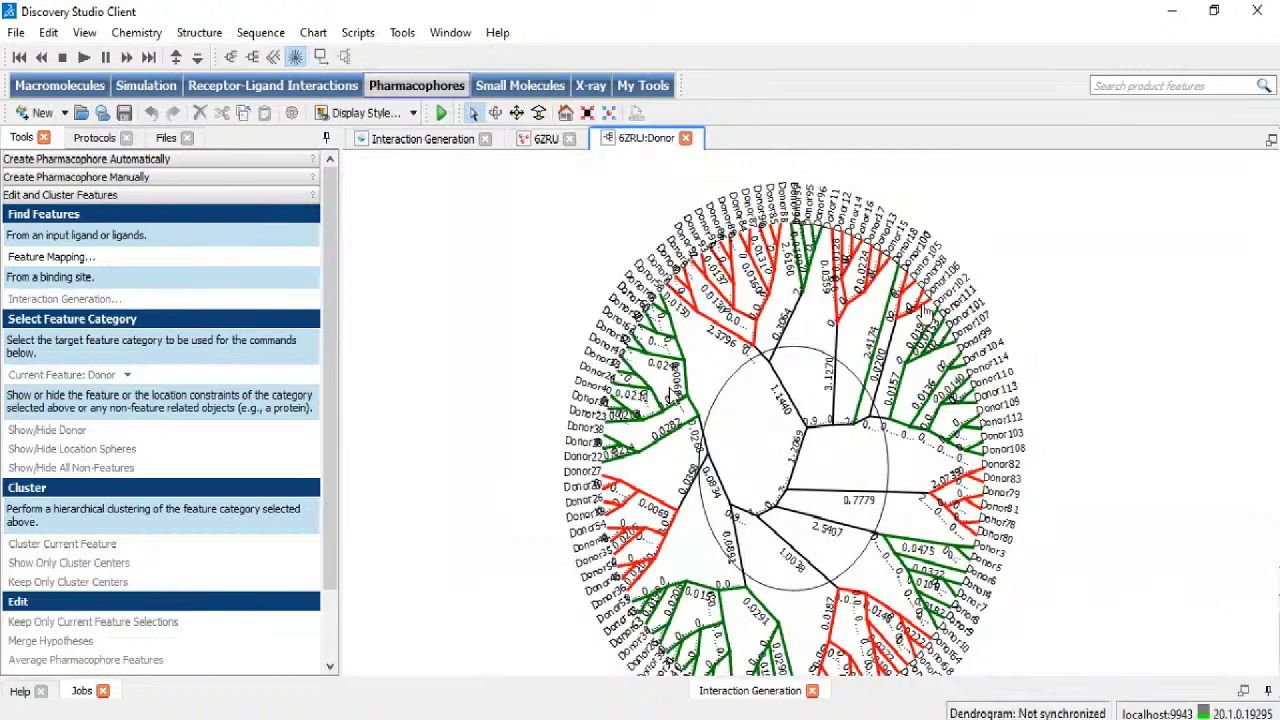
pyautogui.click(232, 58)
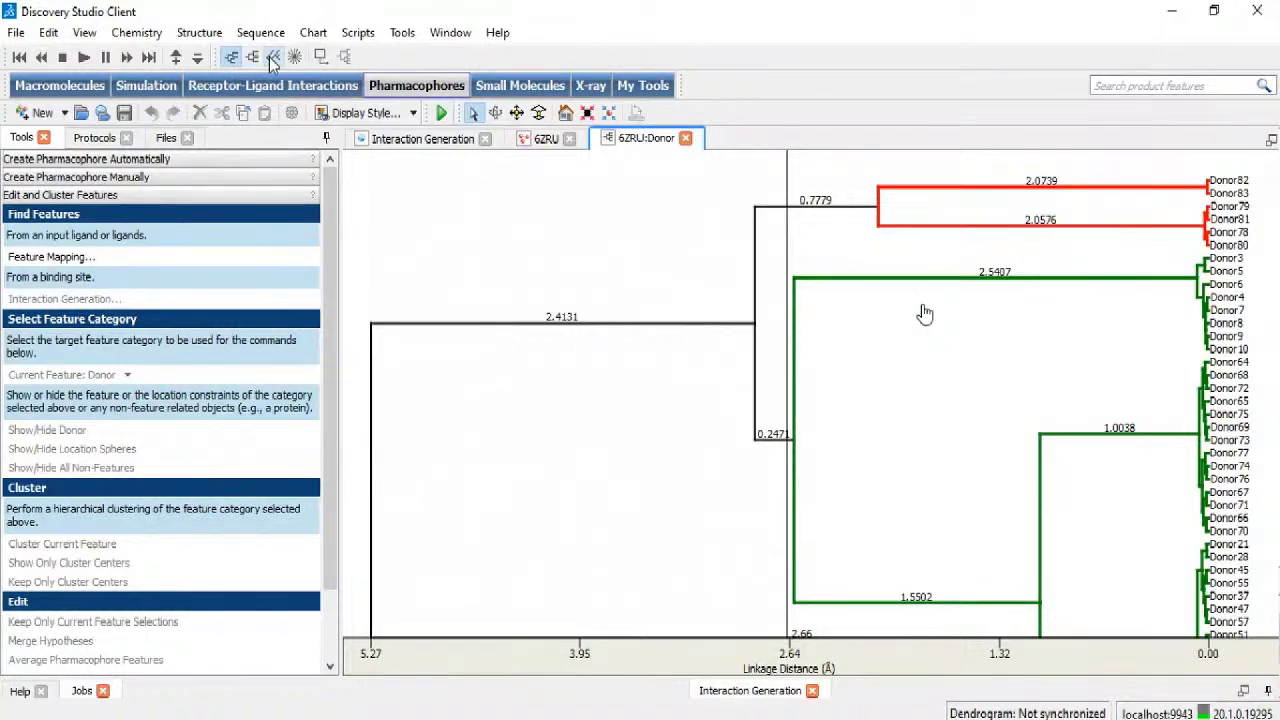
pyautogui.click(272, 58)
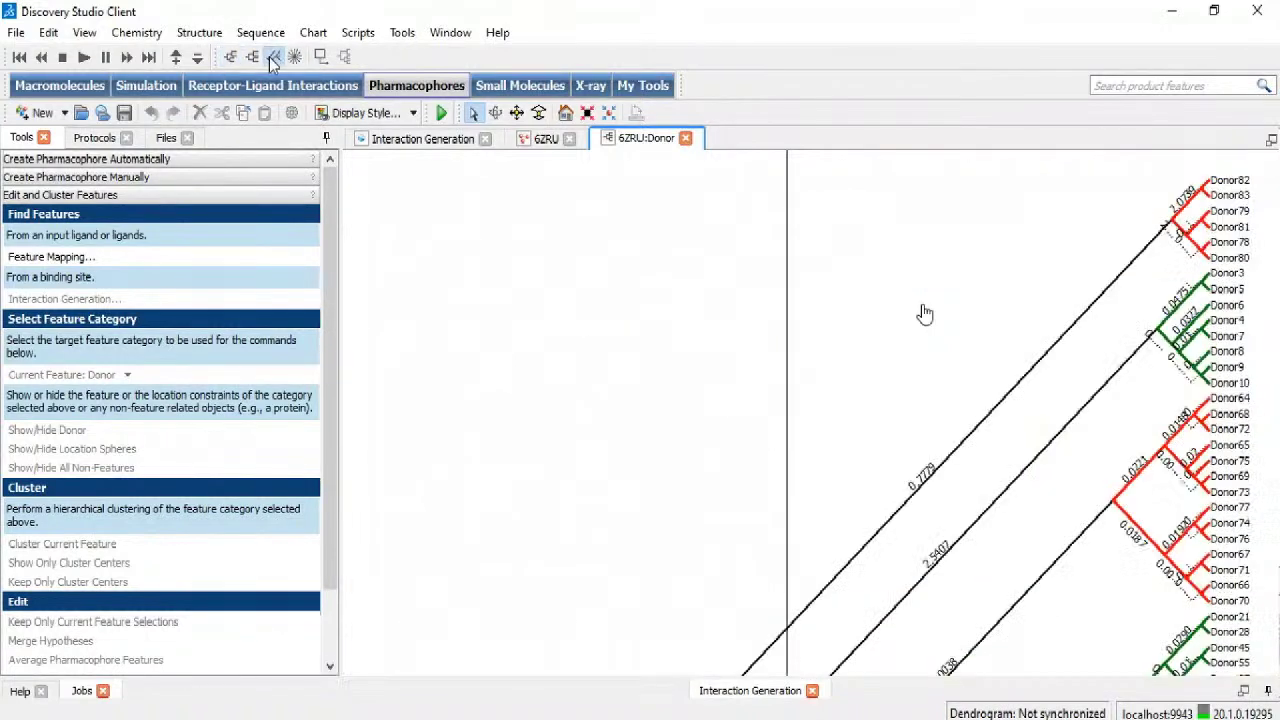
# Step: Keep only the donor cluster centers in 6ZRU and examine their positions around the ligand from several angles
pyautogui.click(535, 141)
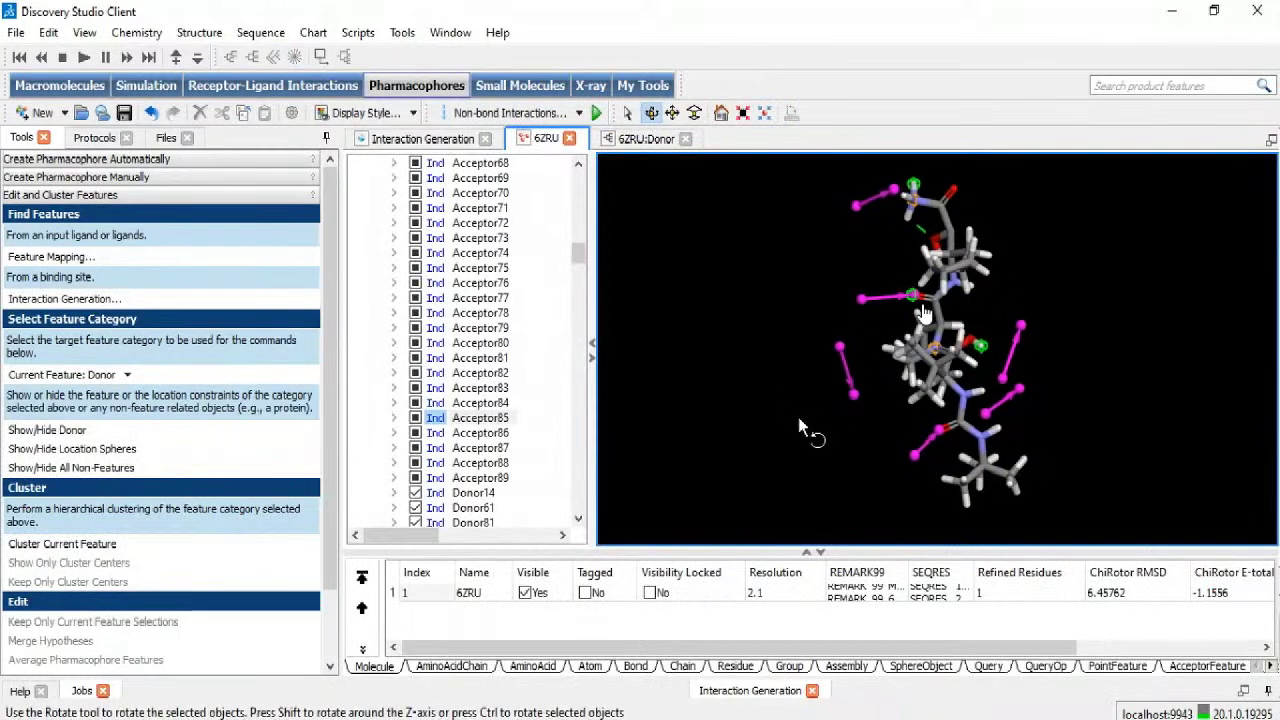
pyautogui.moveTo(806, 431)
pyautogui.mouseDown()
pyautogui.moveTo(826, 417)
pyautogui.moveTo(814, 434)
pyautogui.moveTo(793, 427)
pyautogui.moveTo(802, 410)
pyautogui.mouseUp()
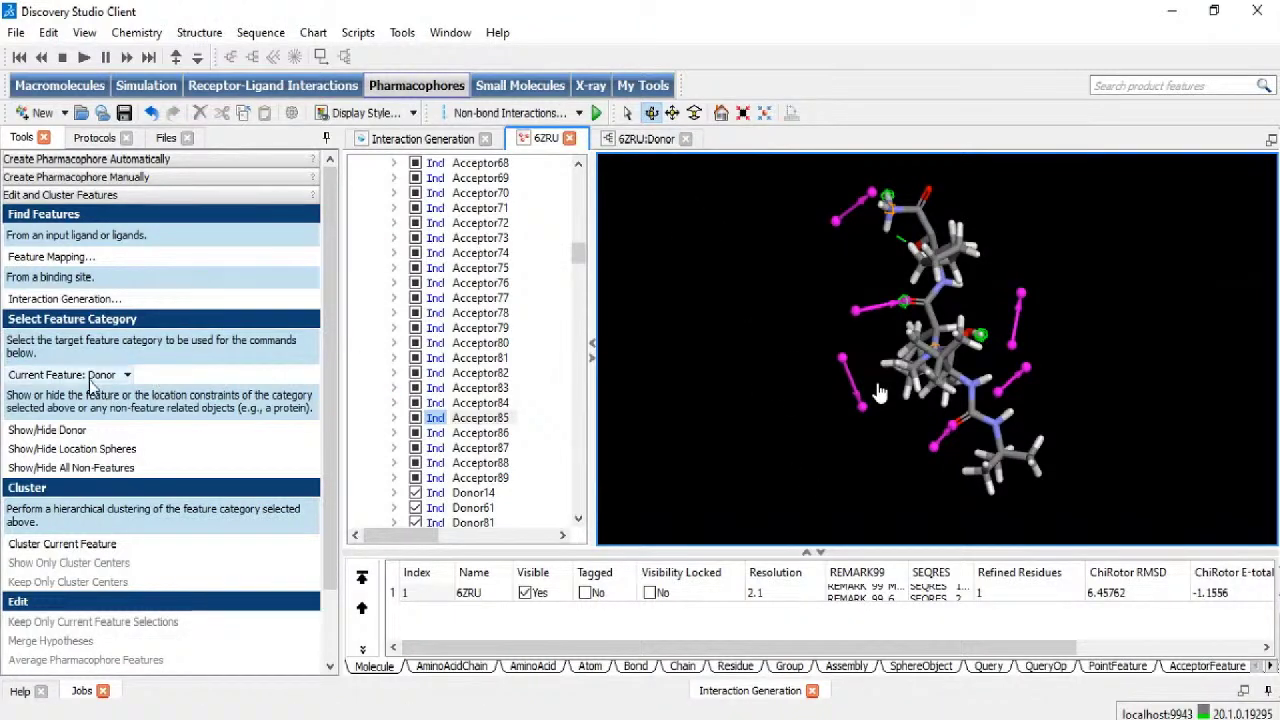
pyautogui.moveTo(908, 451); pyautogui.dragTo(860, 392)
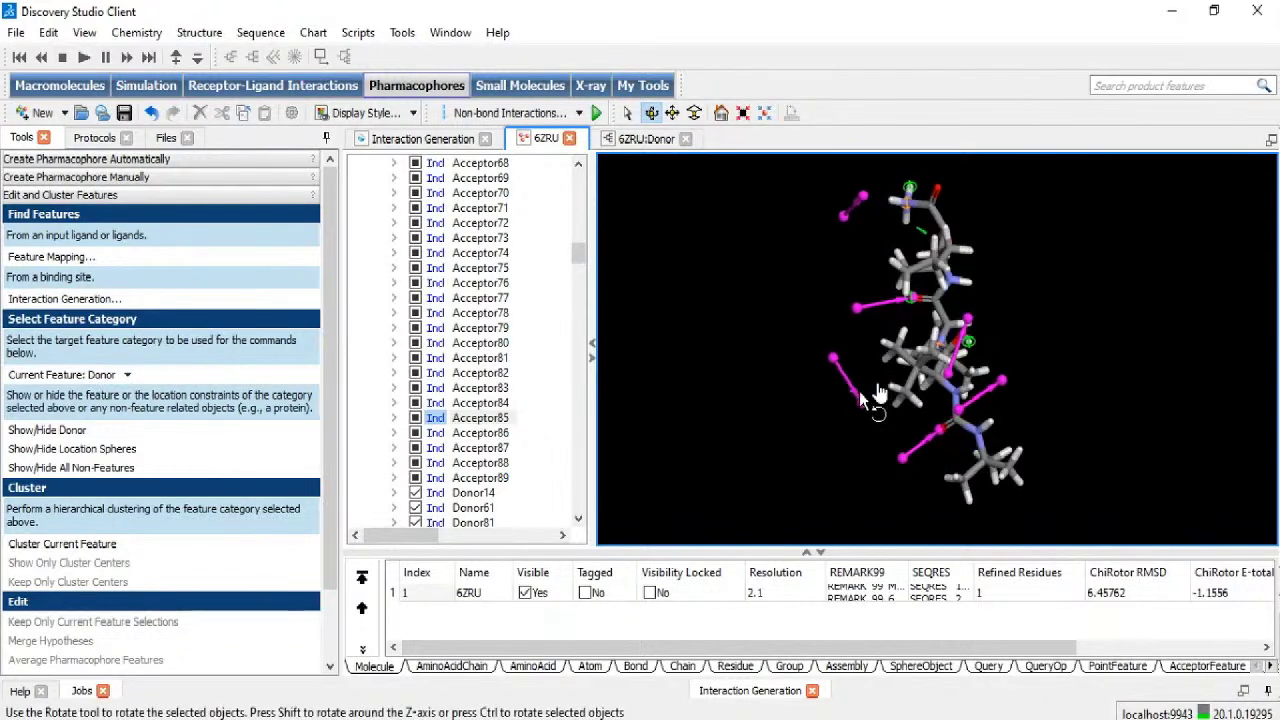
pyautogui.click(859, 397)
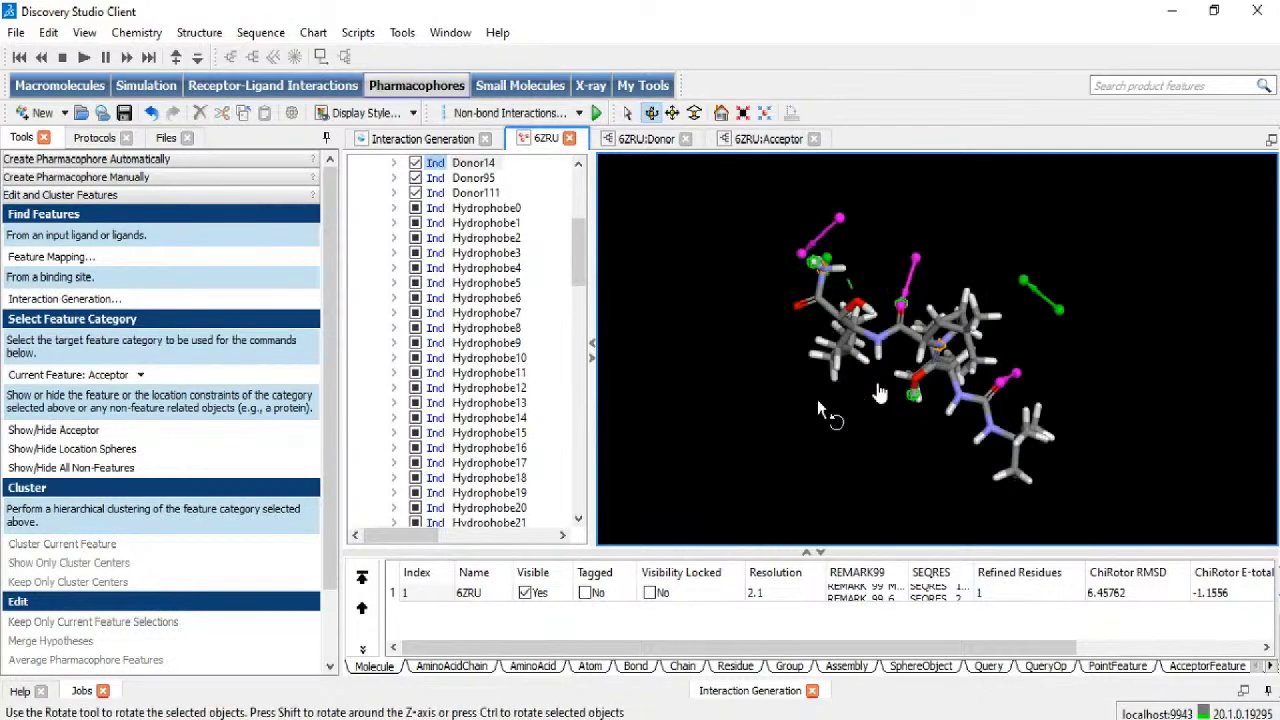
# Step: Set the current feature category to Hydrophobe and show the hydrophobe features around the ligand
pyautogui.click(118, 380)
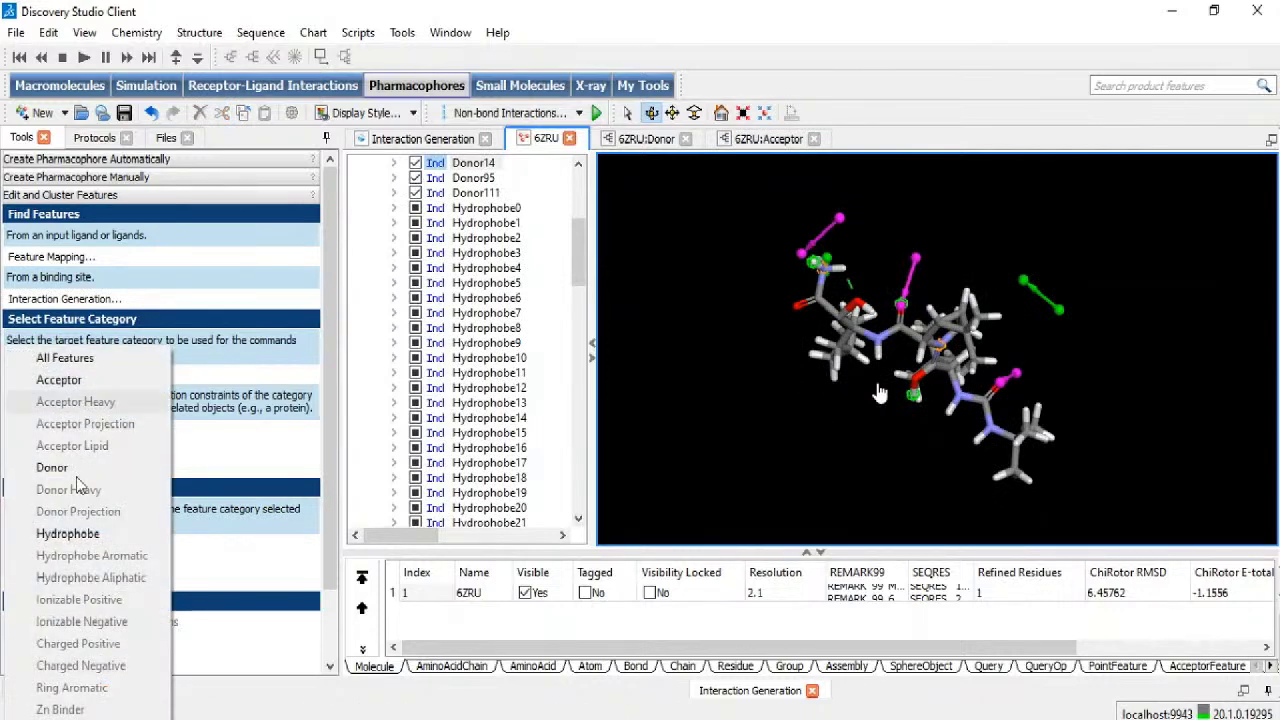
pyautogui.click(70, 533)
pyautogui.click(62, 432)
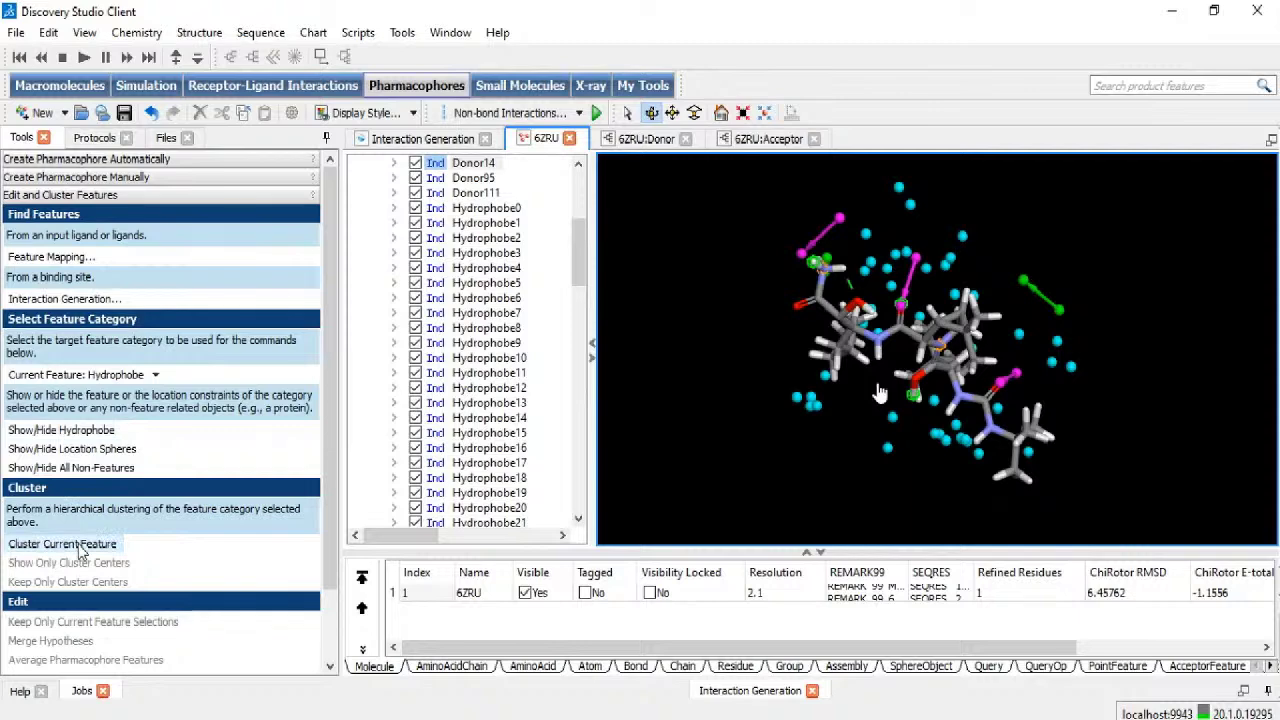
# Step: Cluster the hydrophobe features and move the dendrogram cutoff to a linkage distance of about 1.44 Å
pyautogui.click(62, 544)
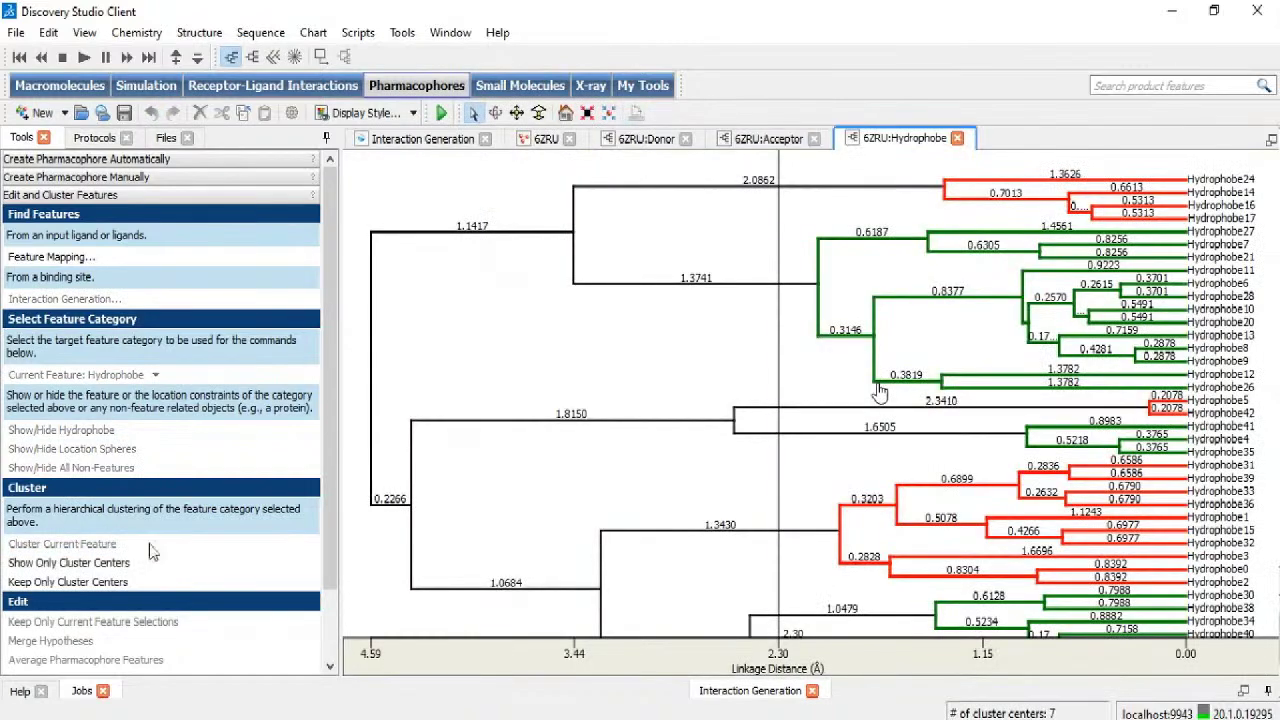
pyautogui.moveTo(778, 367); pyautogui.dragTo(930, 358)
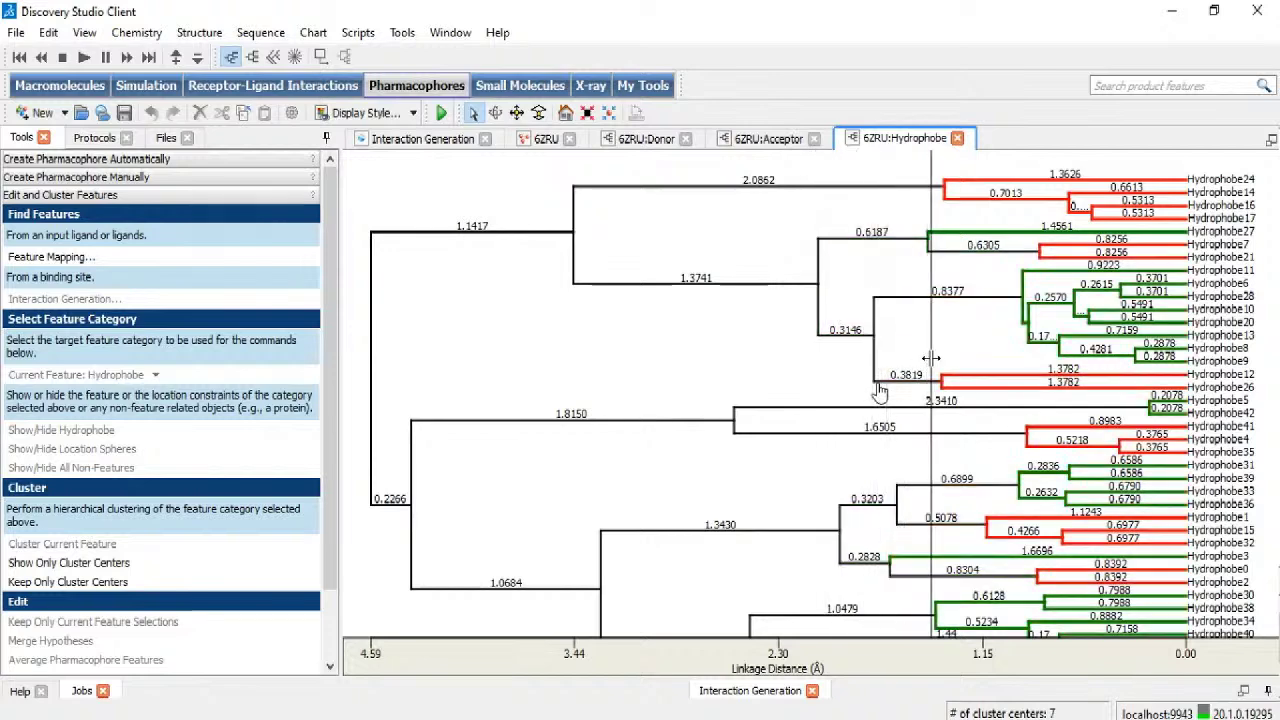
pyautogui.click(546, 139)
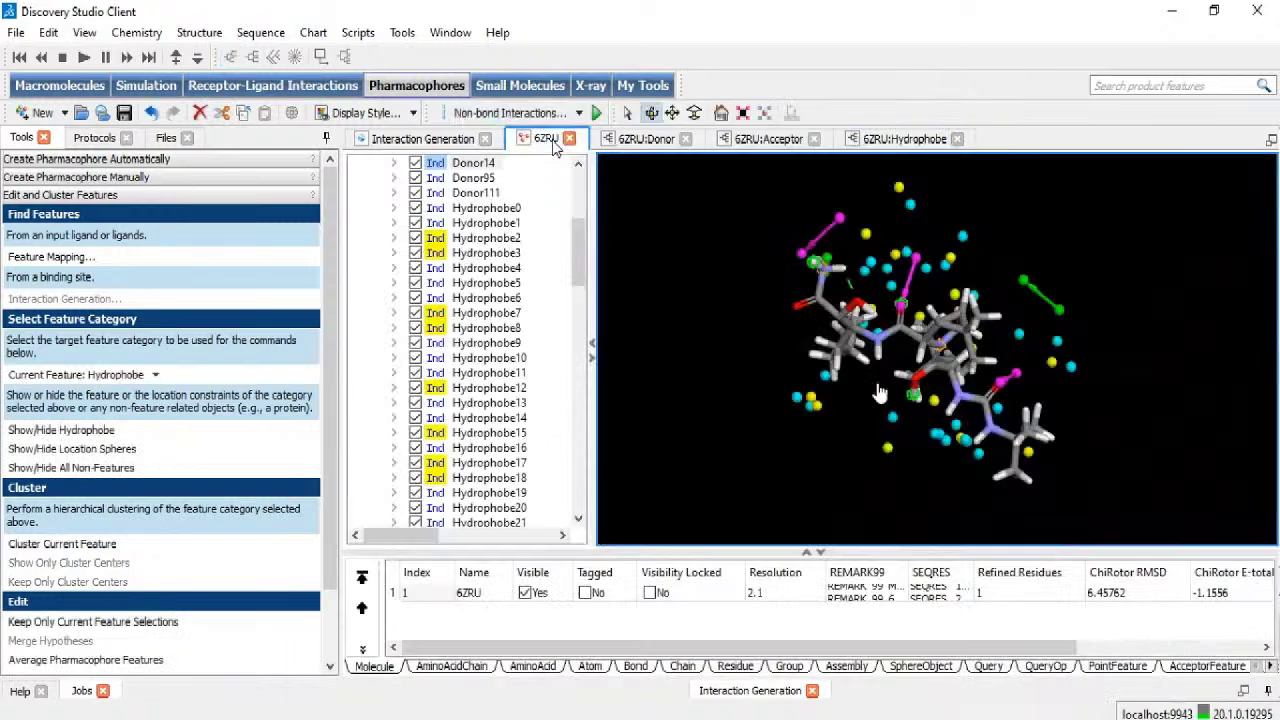
# Step: Show the Interacting Receptor Atoms of 6ZRU and examine how they surround the remaining pharmacophore features and ligand
pyautogui.moveTo(888, 432); pyautogui.dragTo(845, 412)
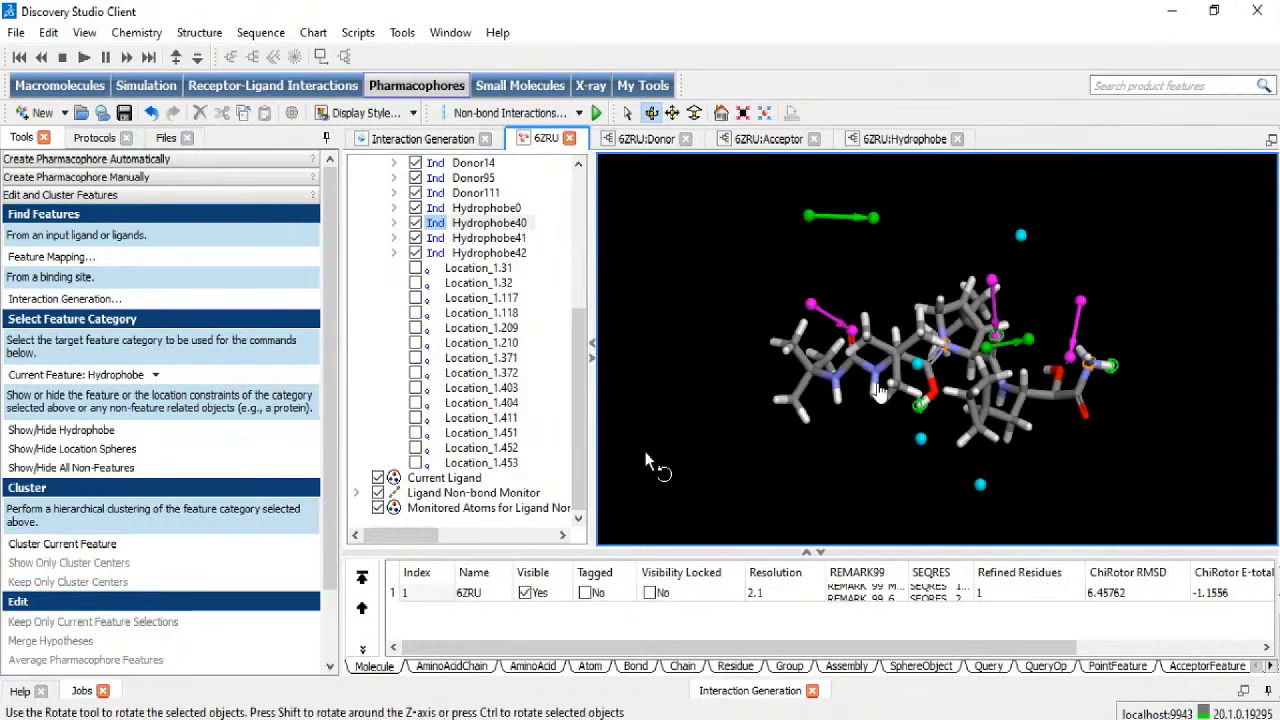
pyautogui.moveTo(577, 417); pyautogui.dragTo(577, 277)
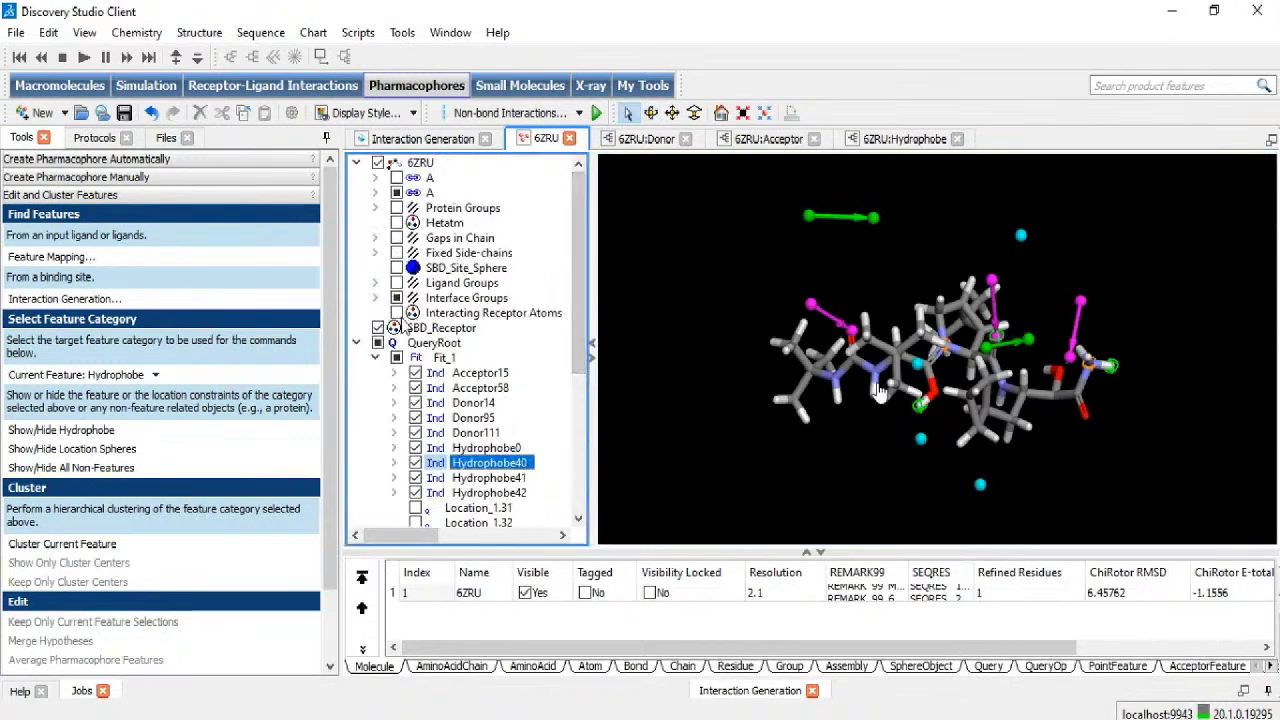
pyautogui.click(396, 313)
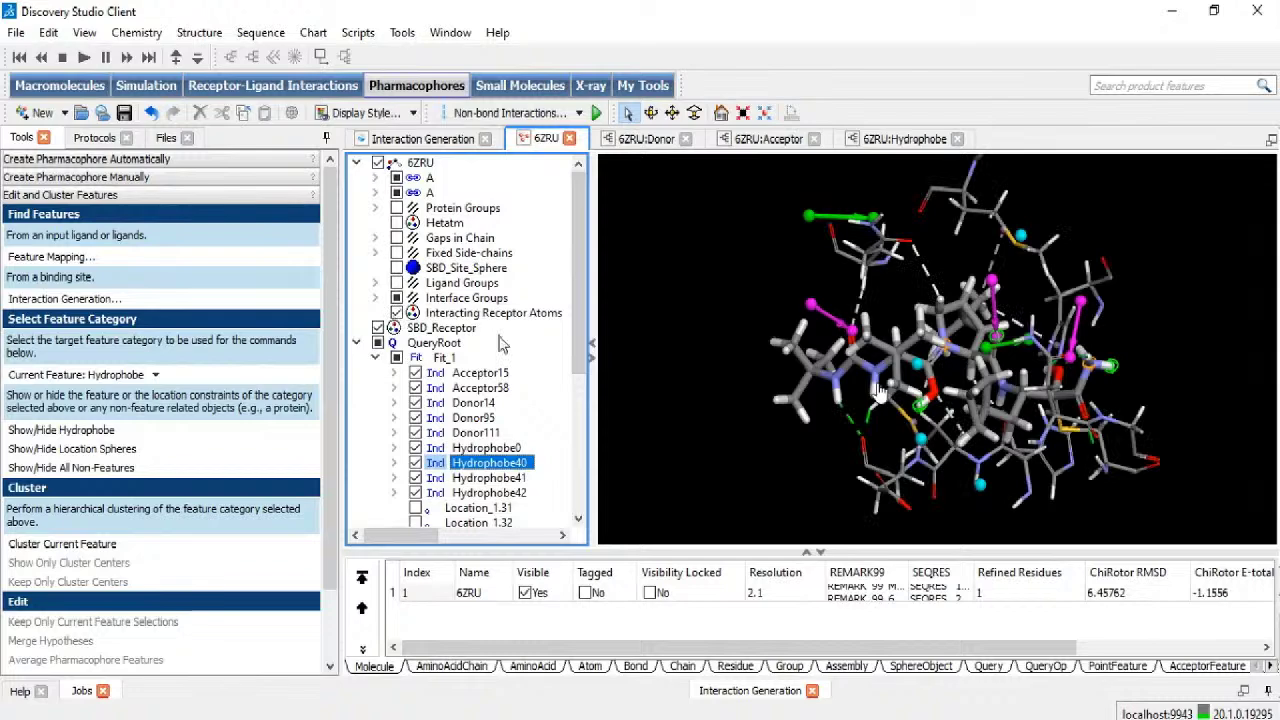
pyautogui.click(784, 405)
pyautogui.moveTo(786, 405); pyautogui.dragTo(723, 414)
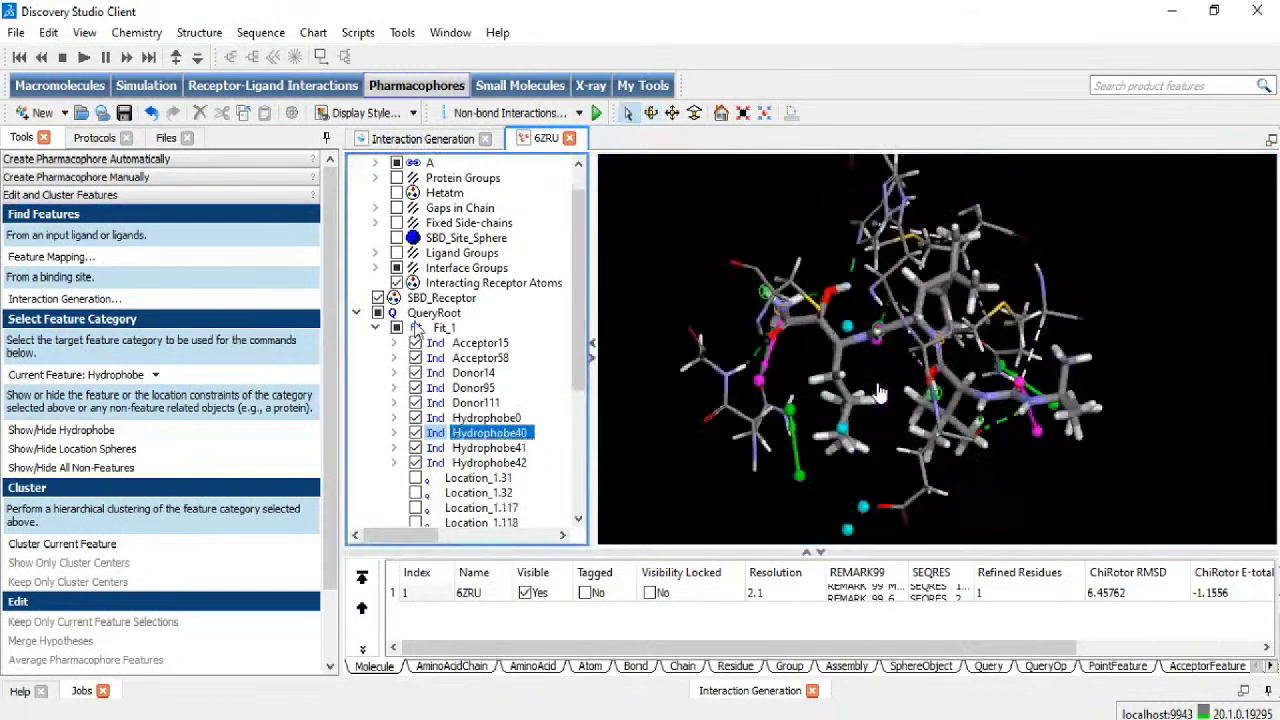
# Step: Select the amino acids within 2.00 Å of QueryRoot, using the Replace selection mode with the AminoAcid scope
pyautogui.click(430, 313)
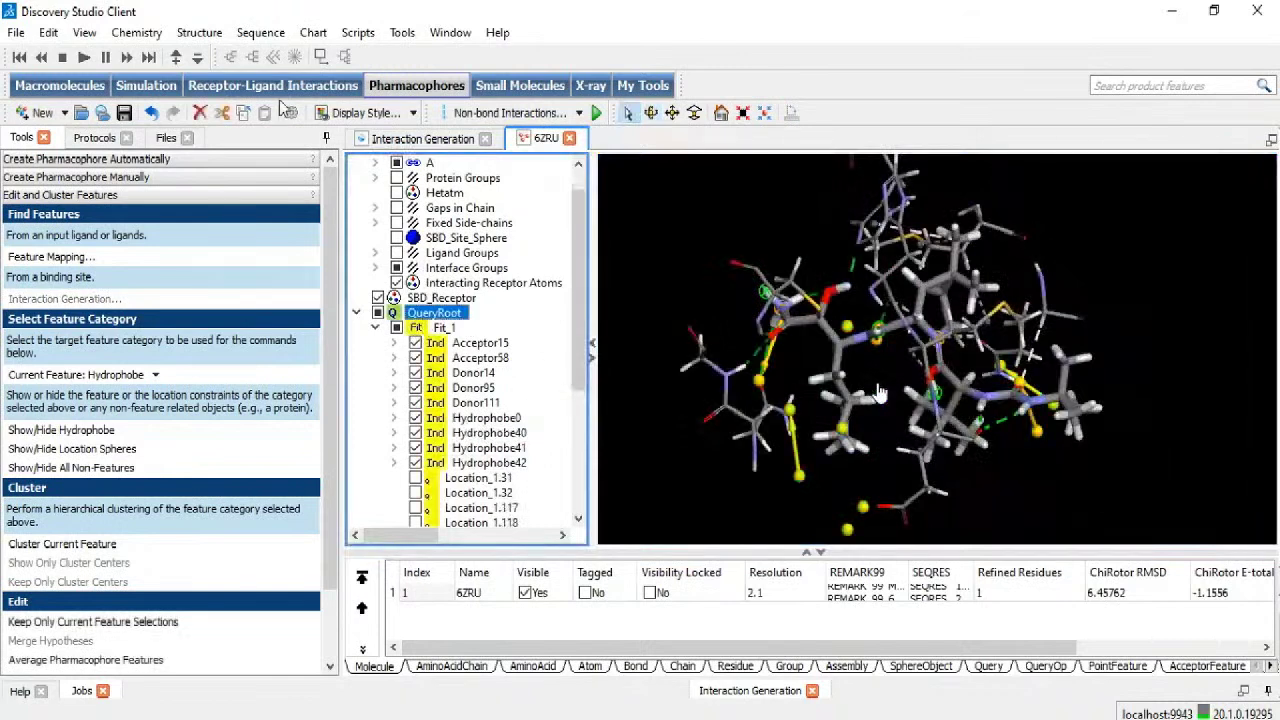
pyautogui.click(48, 32)
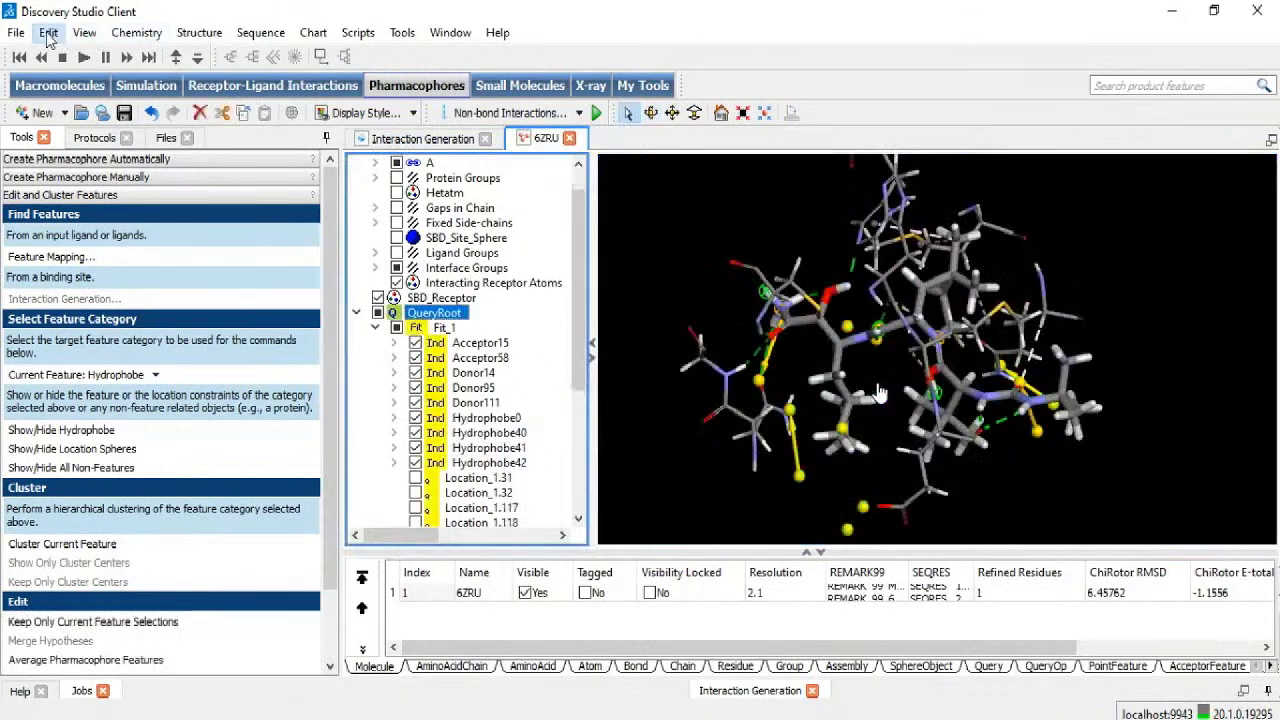
pyautogui.click(100, 251)
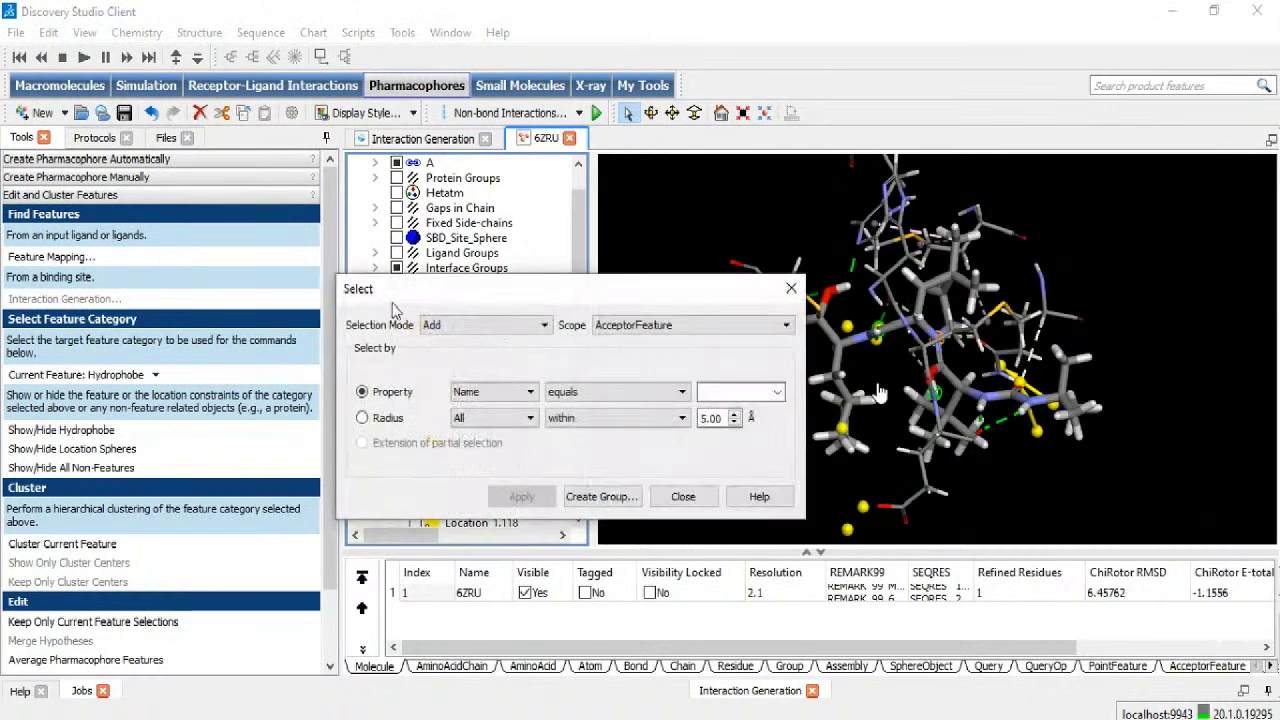
pyautogui.click(460, 316)
pyautogui.click(430, 343)
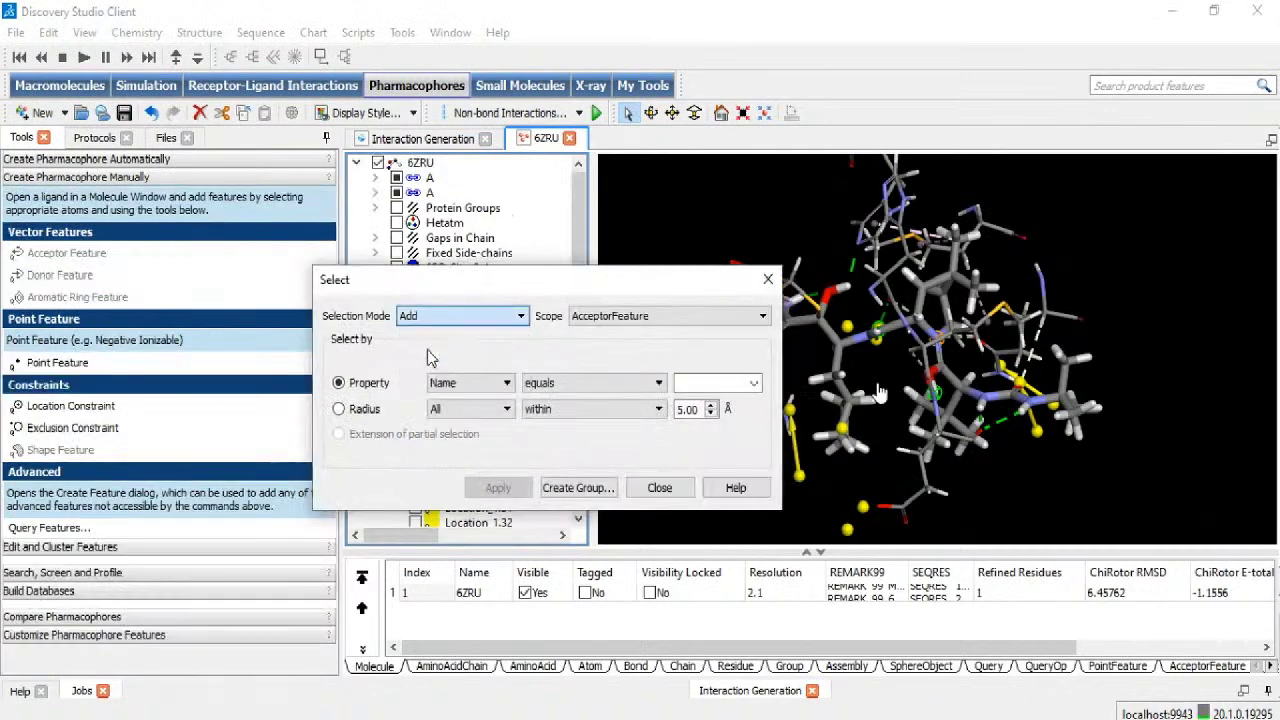
pyautogui.click(645, 318)
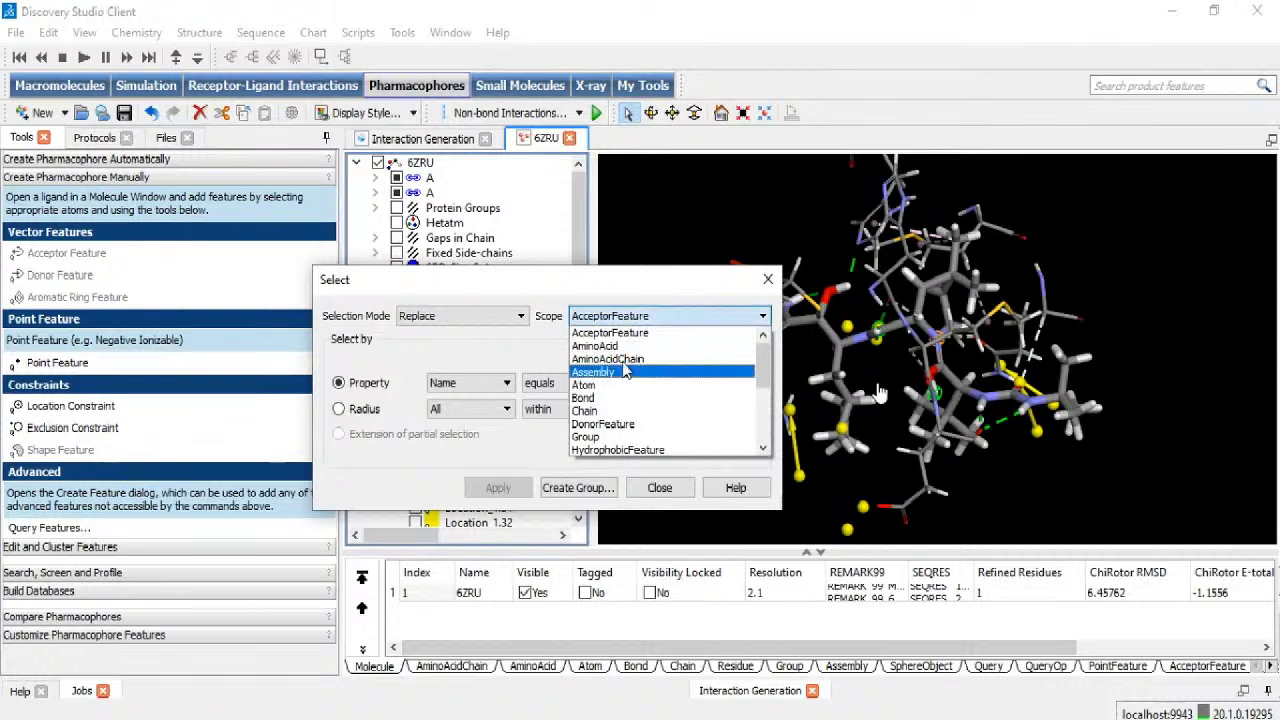
pyautogui.click(612, 346)
pyautogui.click(710, 404)
pyautogui.click(710, 404)
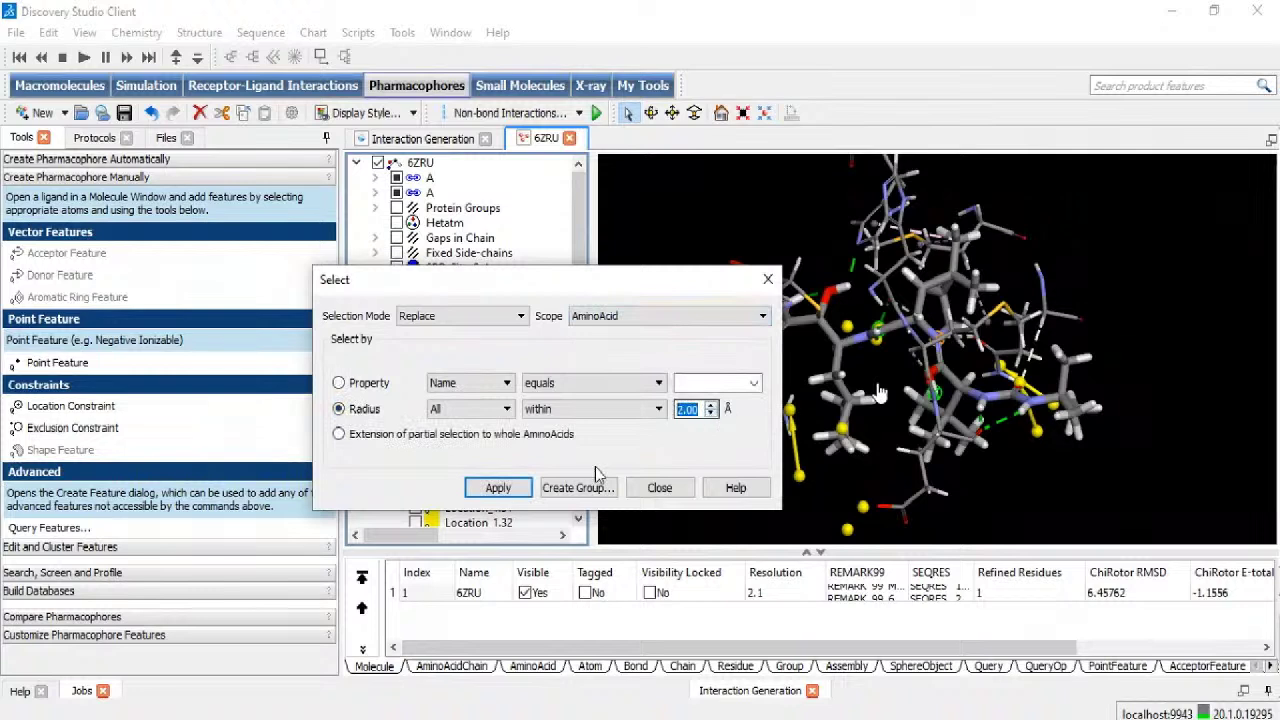
pyautogui.click(502, 488)
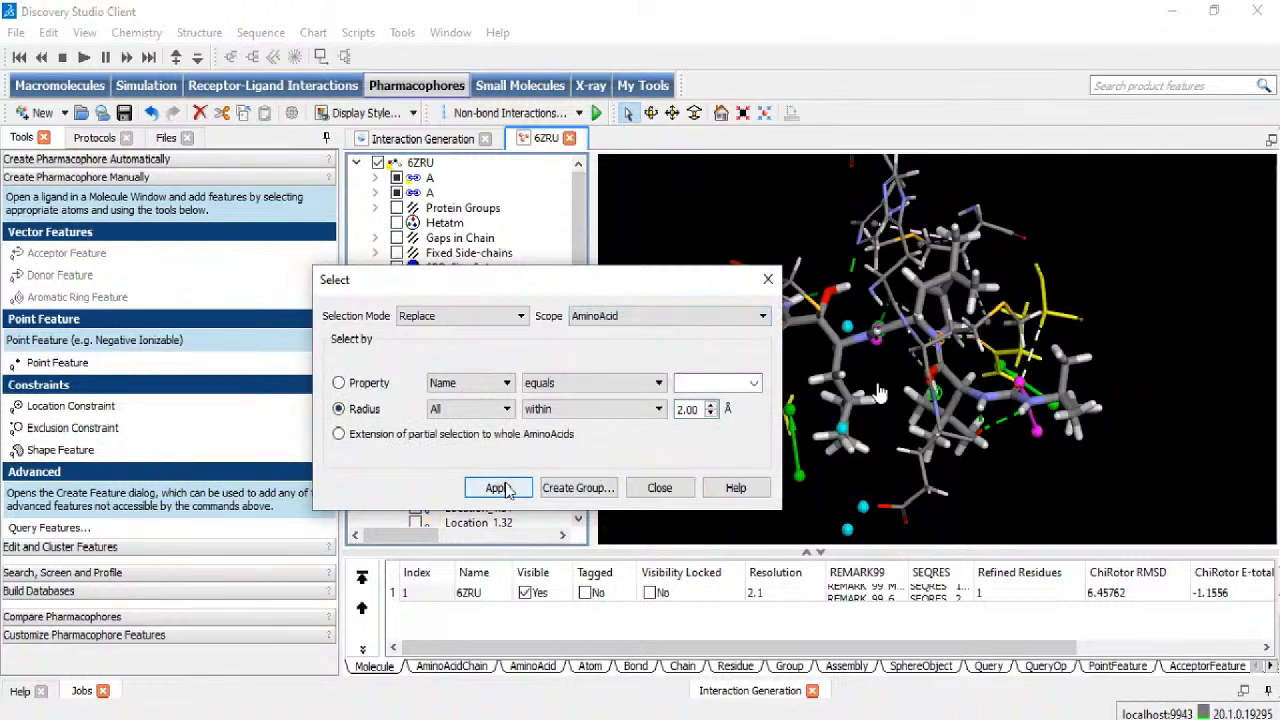
pyautogui.click(657, 490)
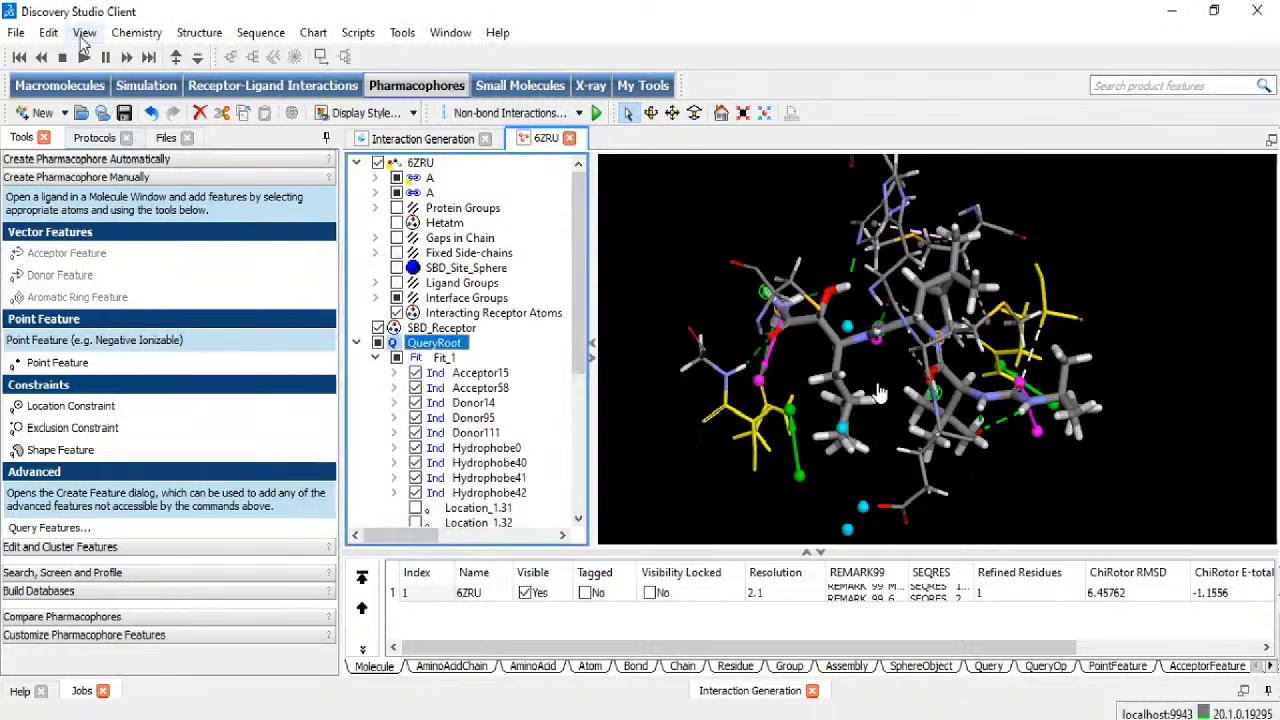
# Step: Narrow the amino acid selection to atoms whose Name equals CA, using the Intersection mode with the Atom scope
pyautogui.click(48, 32)
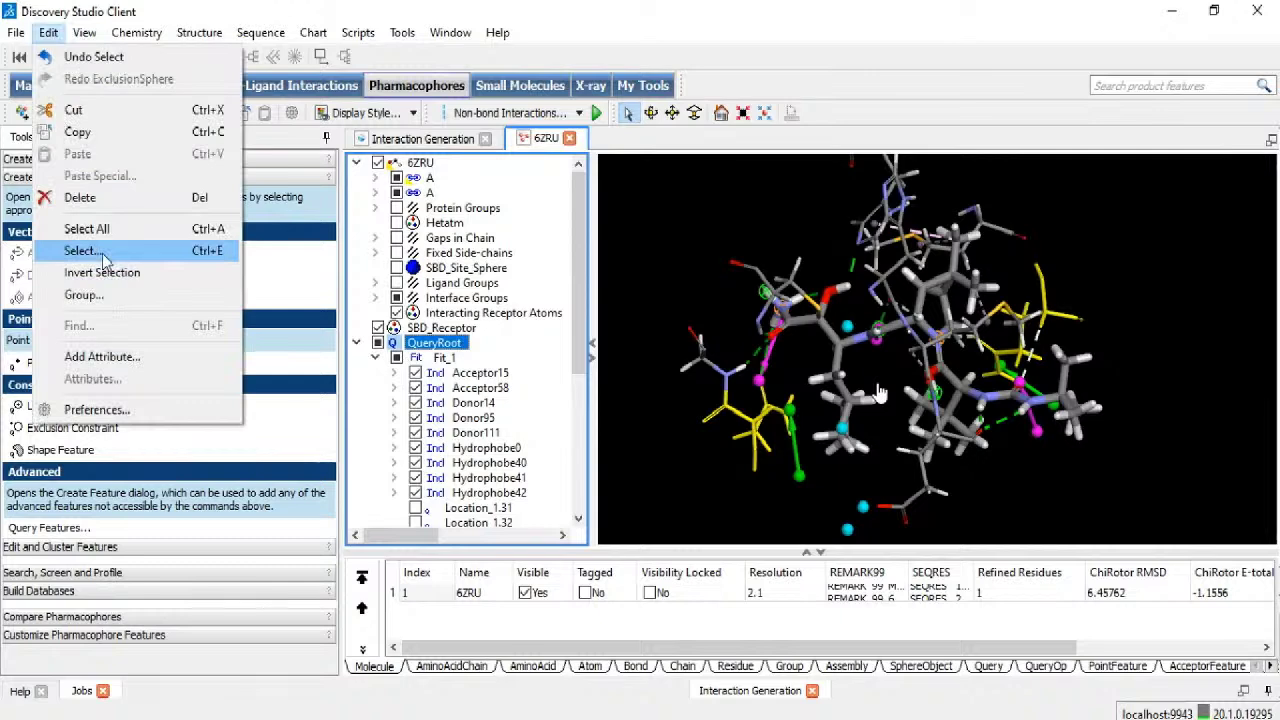
pyautogui.click(95, 250)
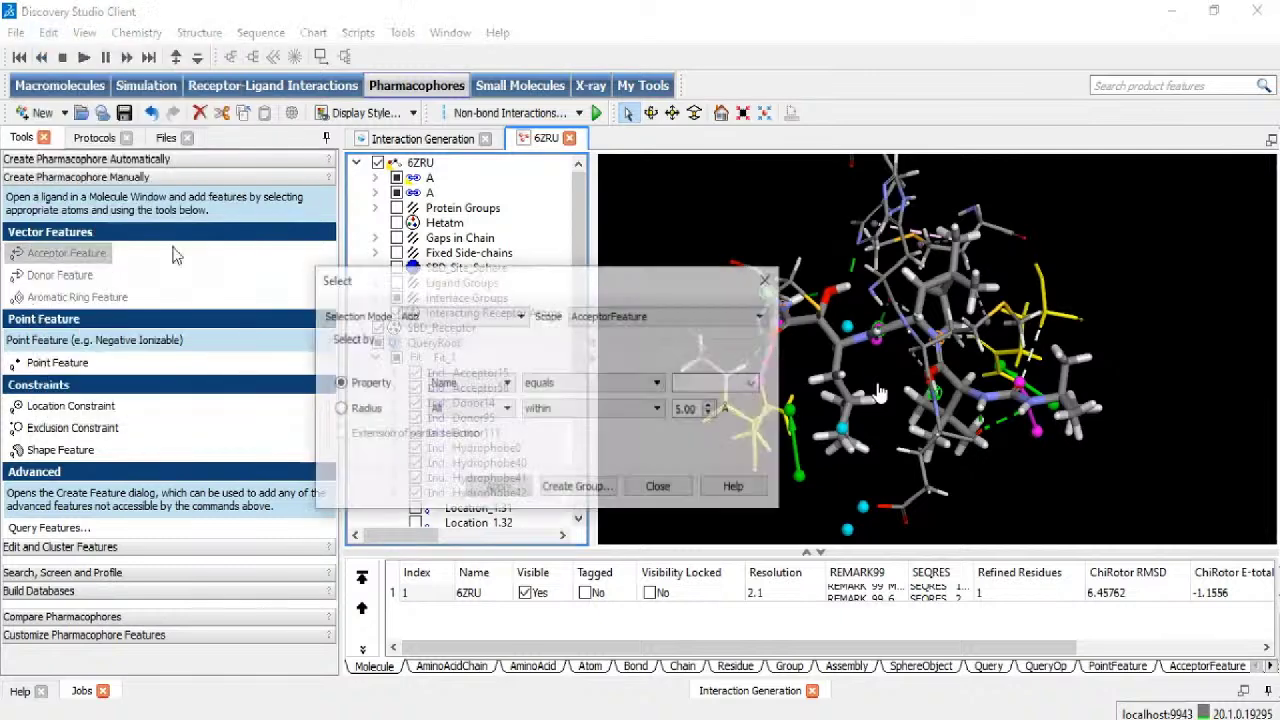
pyautogui.click(430, 318)
pyautogui.click(430, 369)
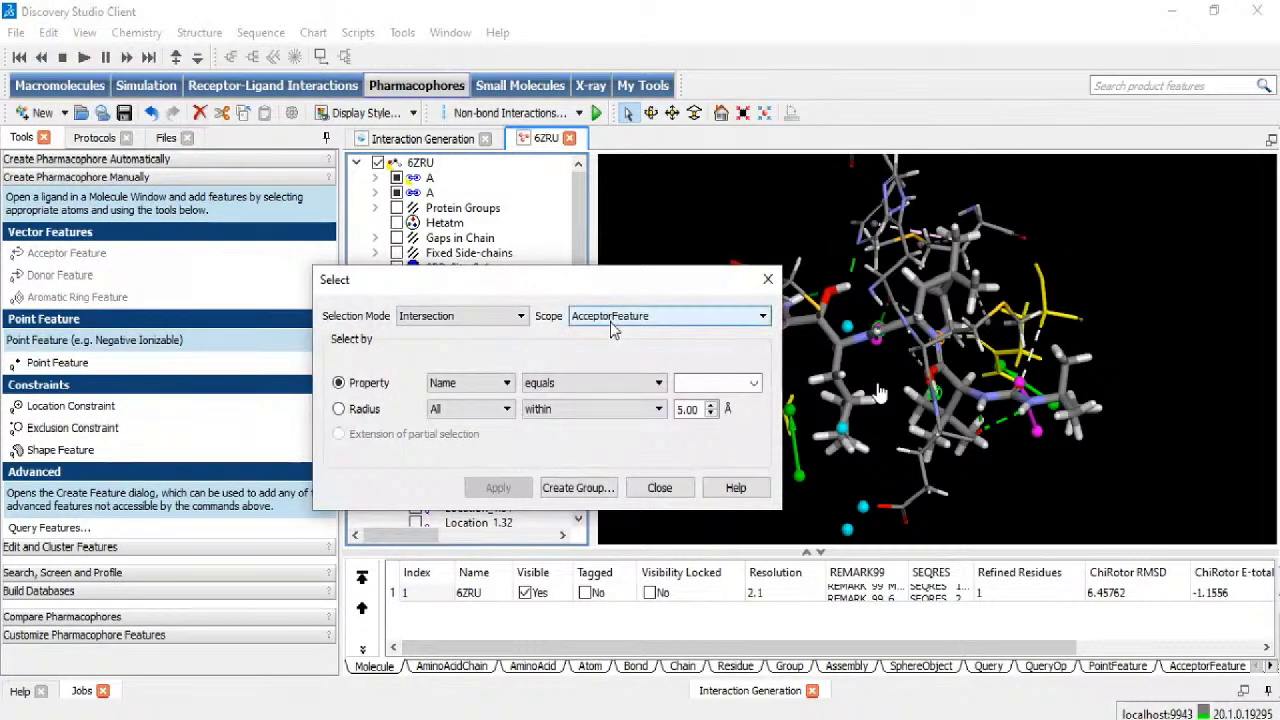
pyautogui.click(613, 329)
pyautogui.click(588, 382)
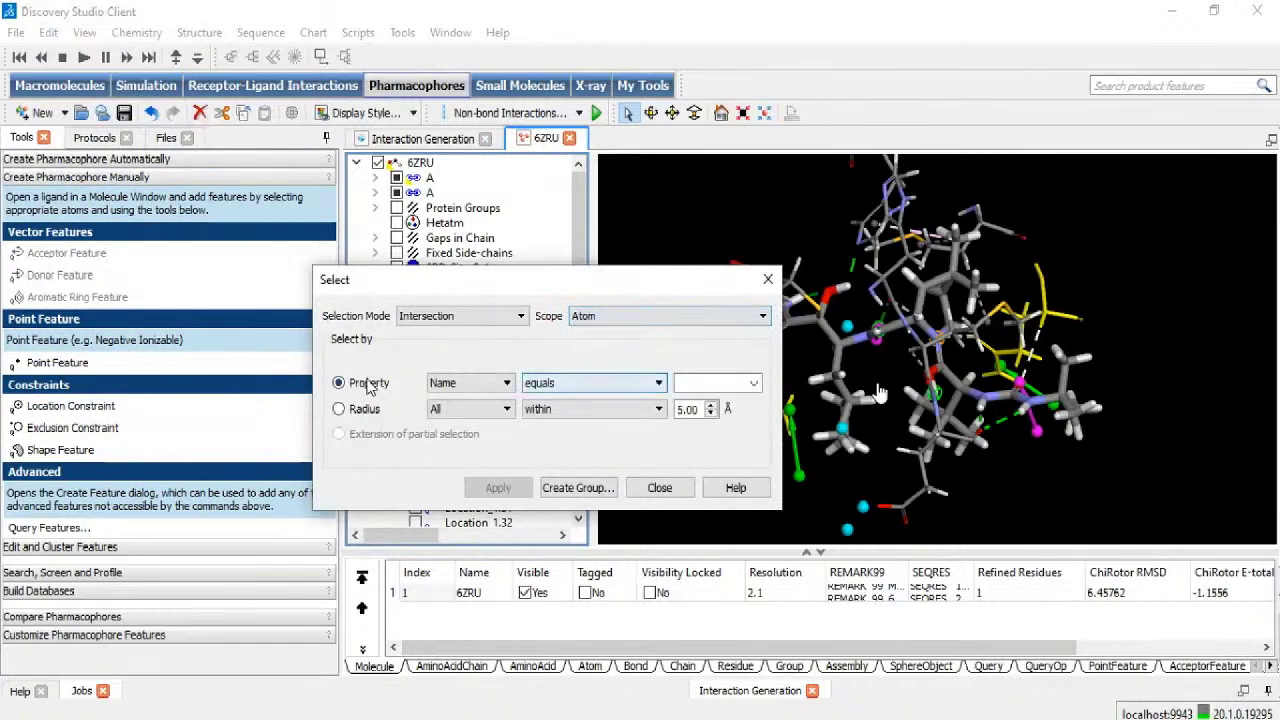
pyautogui.click(752, 388)
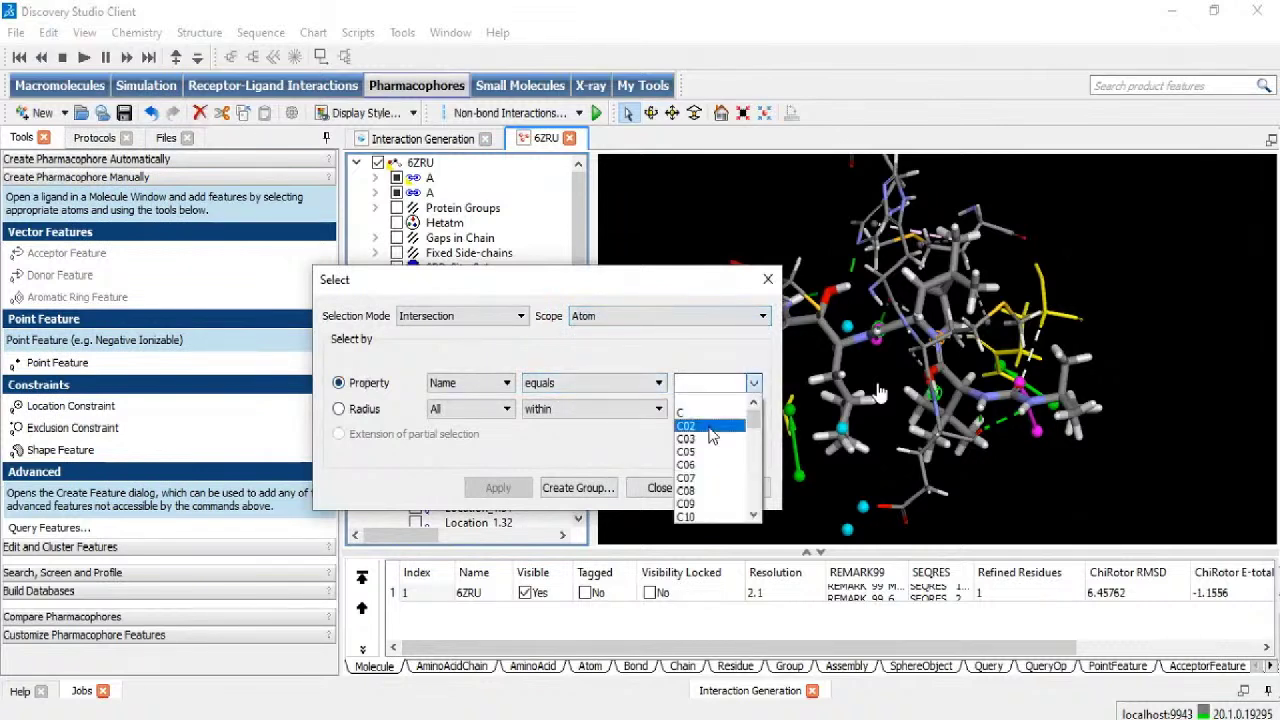
pyautogui.scroll(-3, 714, 440)
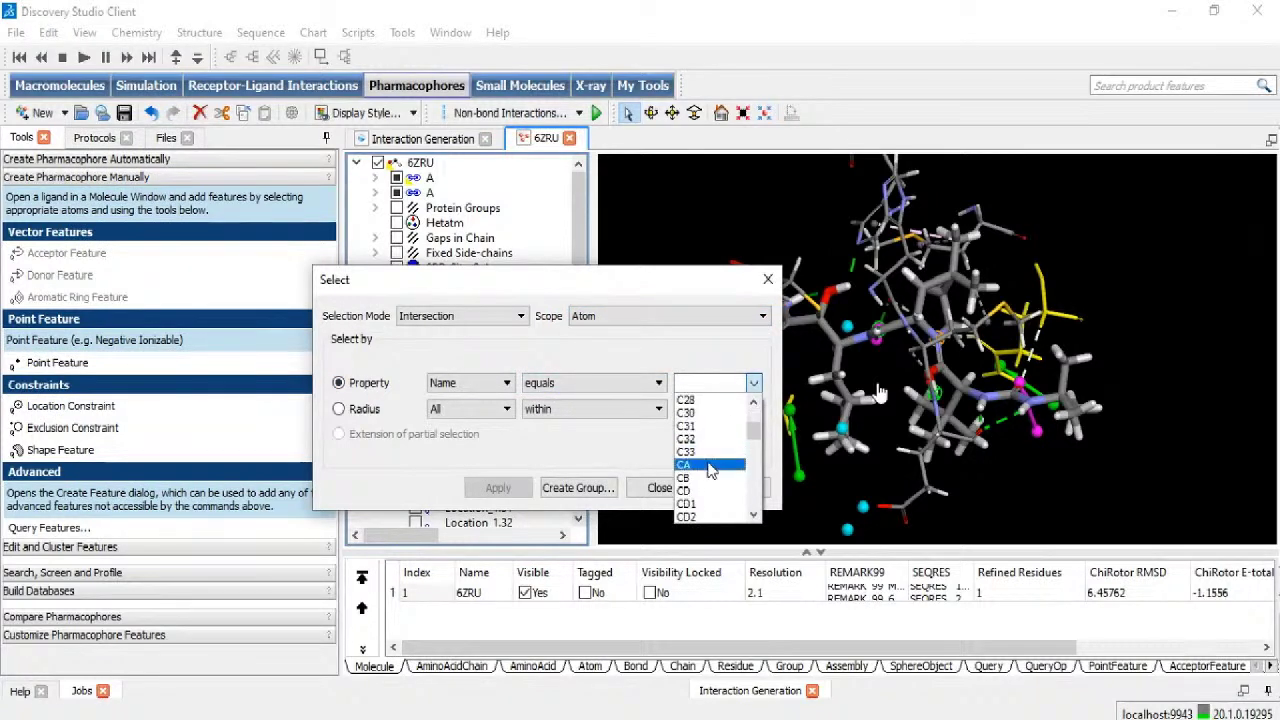
pyautogui.click(705, 465)
pyautogui.click(490, 488)
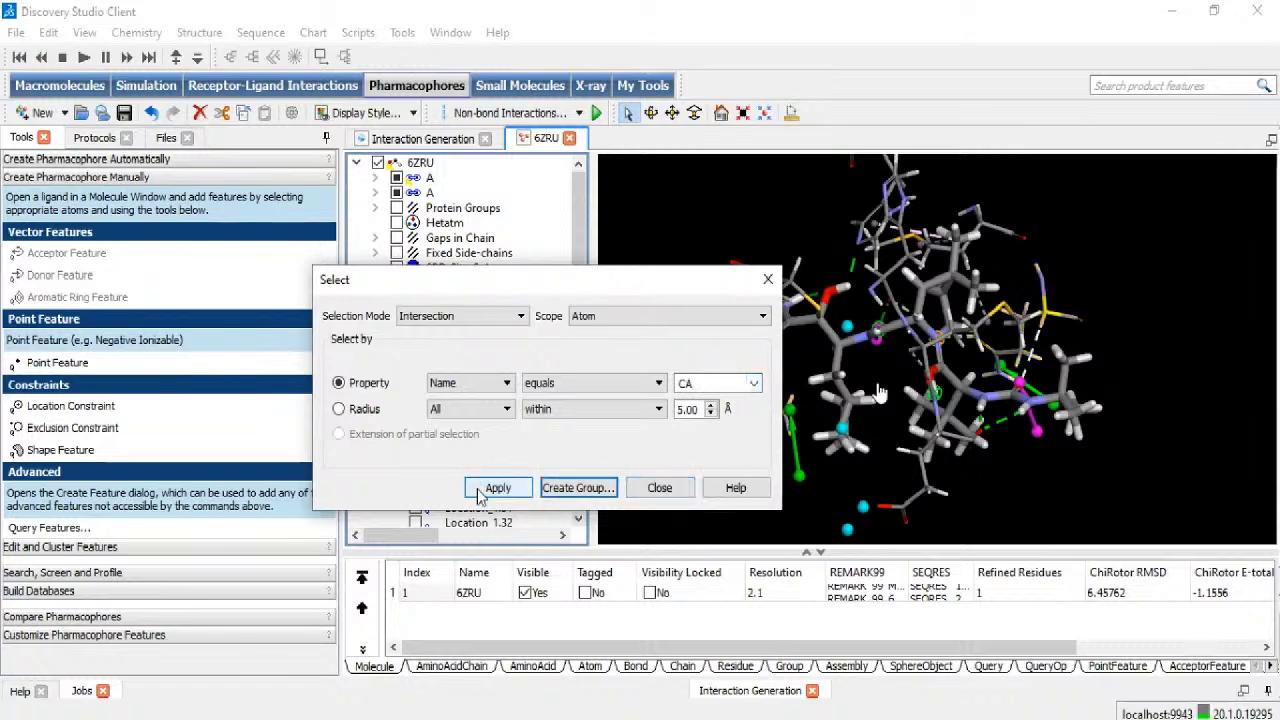
# Step: Add exclusion constraints at the selected CA atoms around the QueryRoot pharmacophore
pyautogui.click(660, 488)
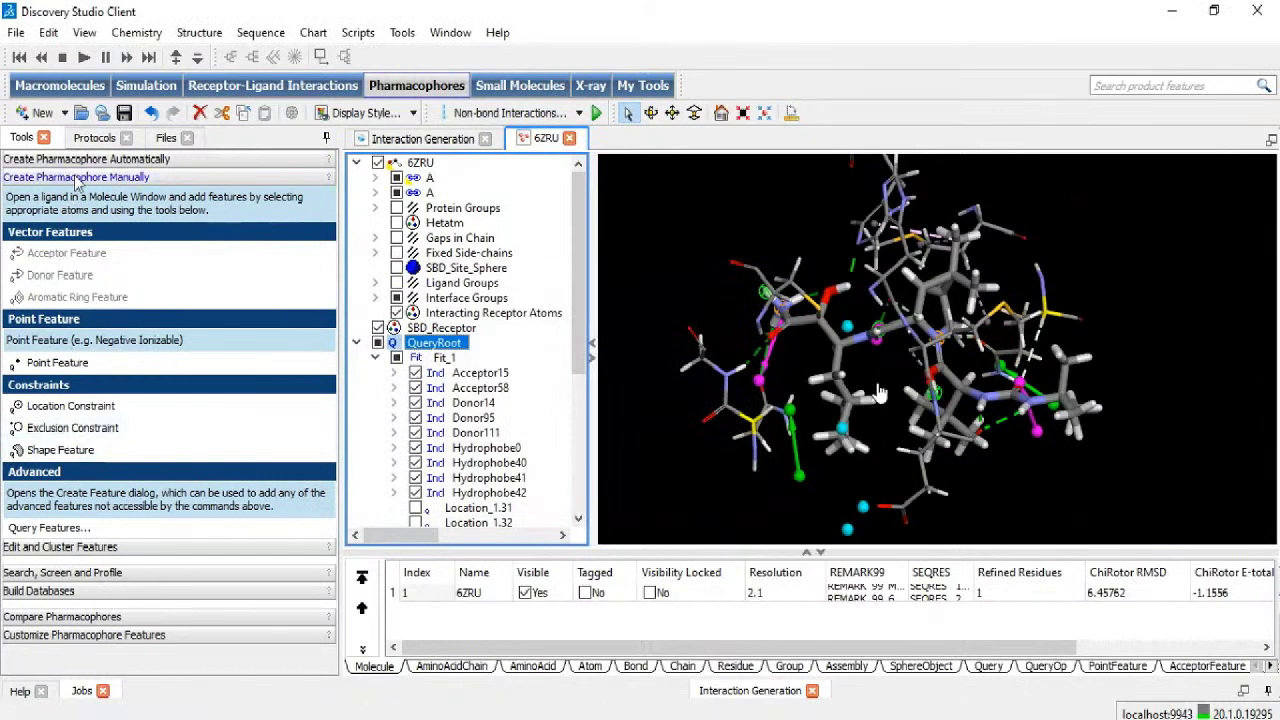
pyautogui.click(64, 430)
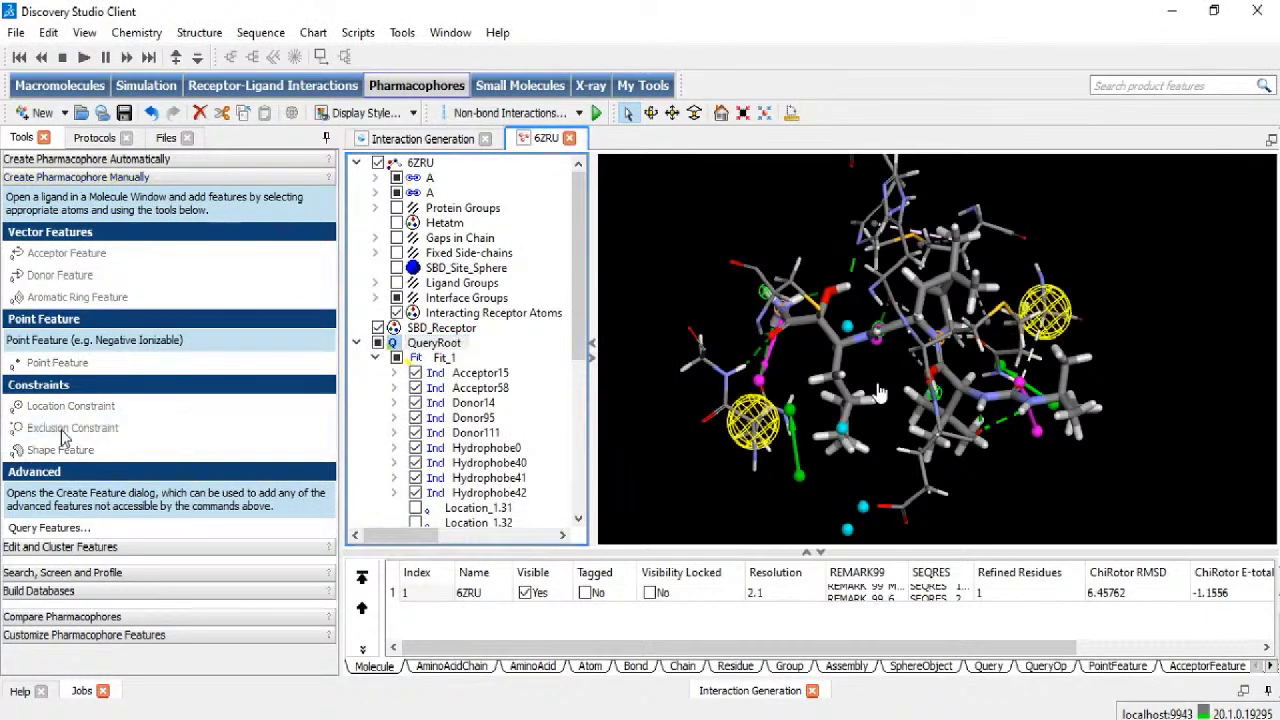
pyautogui.moveTo(735, 458); pyautogui.dragTo(770, 376, button='right')
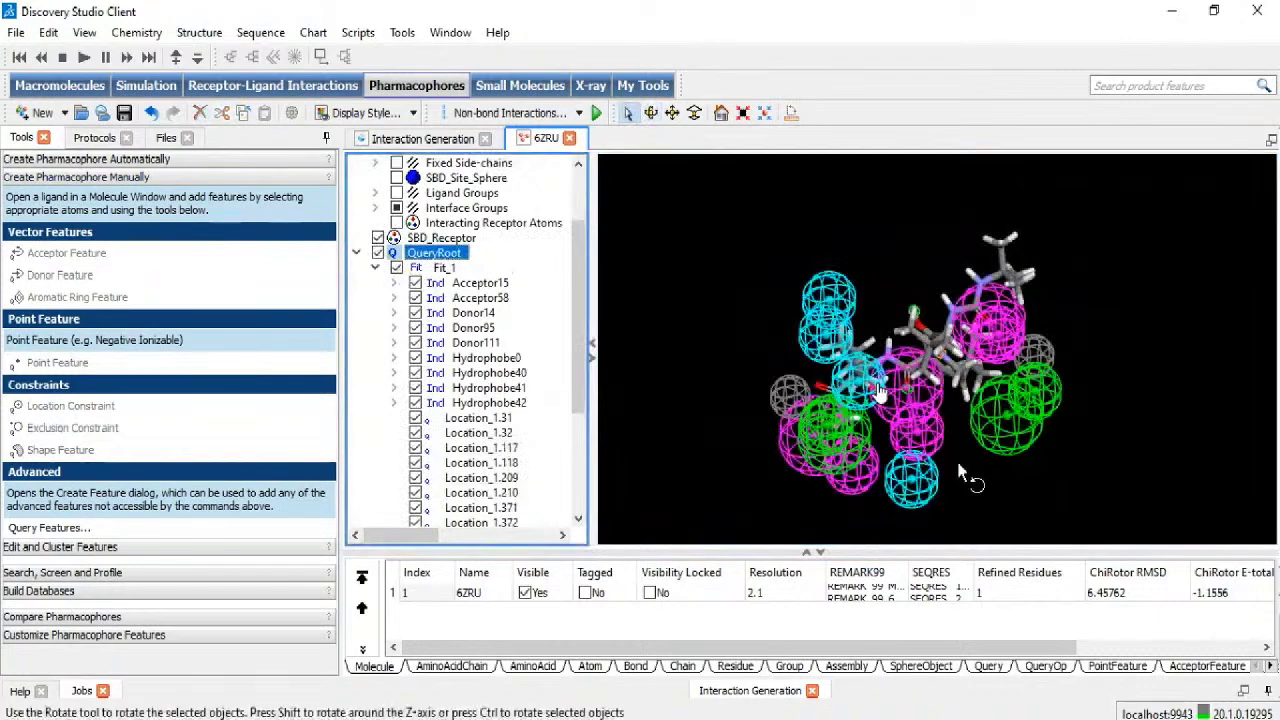
# Step: Hide the ligand chain of 6ZRU and show the receptor chain around the pharmacophore spheres
pyautogui.moveTo(880, 393); pyautogui.dragTo(850, 345, button='right')
pyautogui.scroll(2, 393, 210)
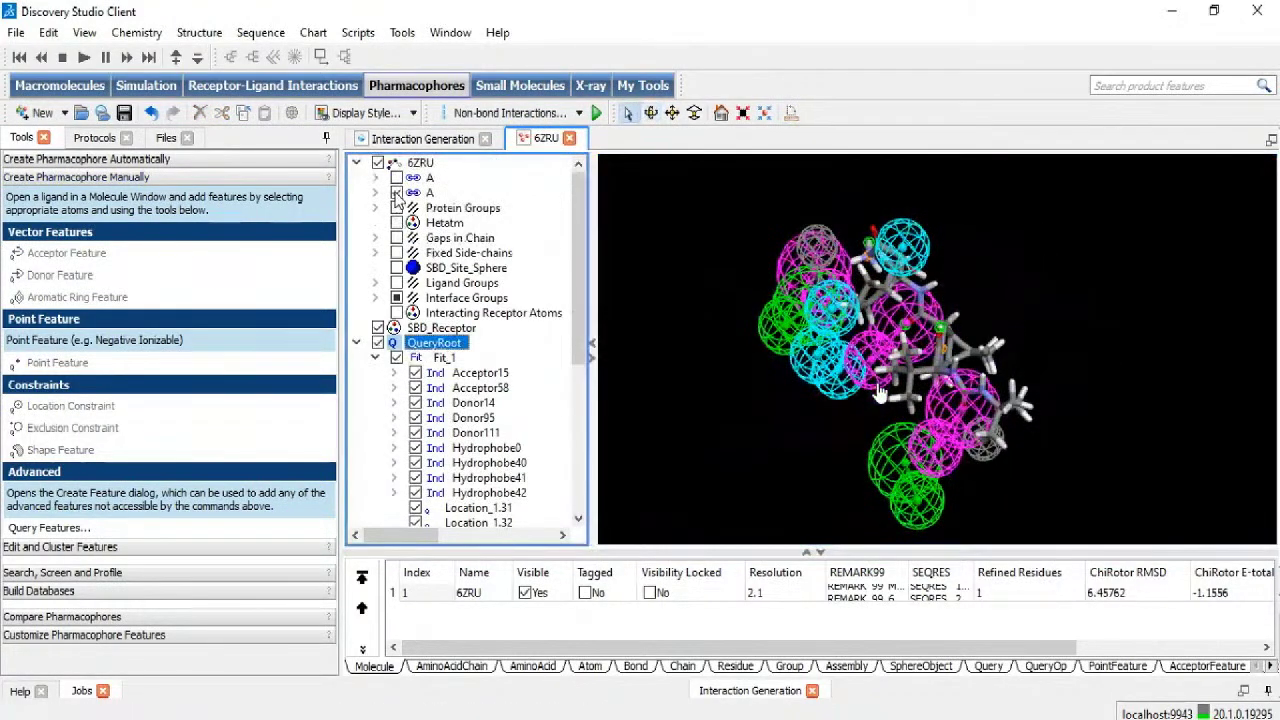
pyautogui.click(396, 192)
pyautogui.moveTo(646, 291); pyautogui.dragTo(850, 445, button='right')
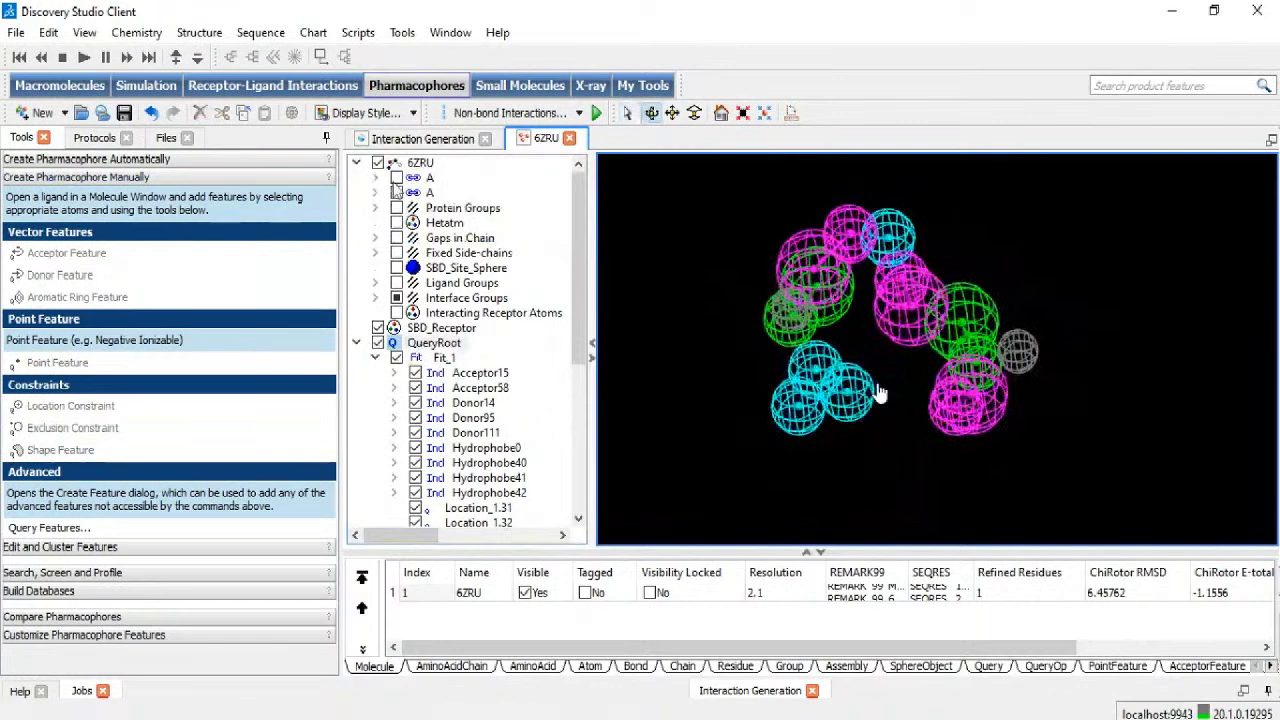
pyautogui.click(397, 177)
# Step: Display the receptor chain as a solid ribbon colored by residue and turn off its atom display
pyautogui.click(415, 178)
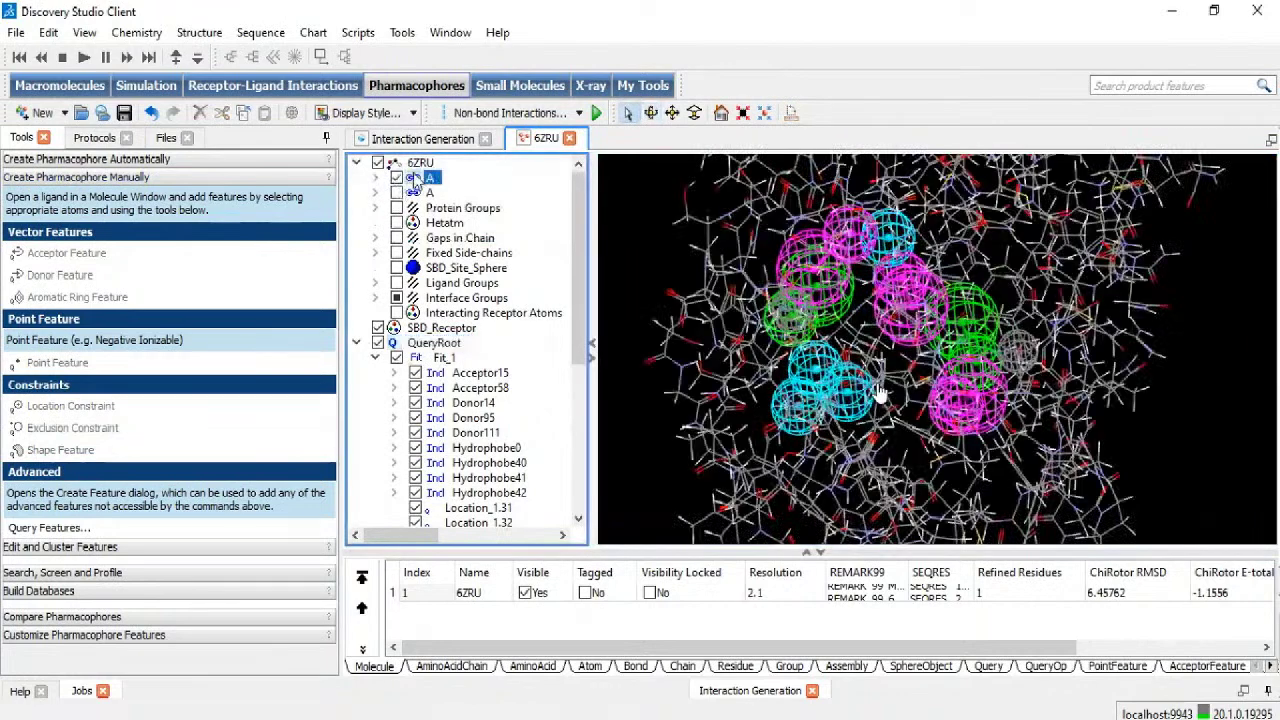
pyautogui.click(360, 112)
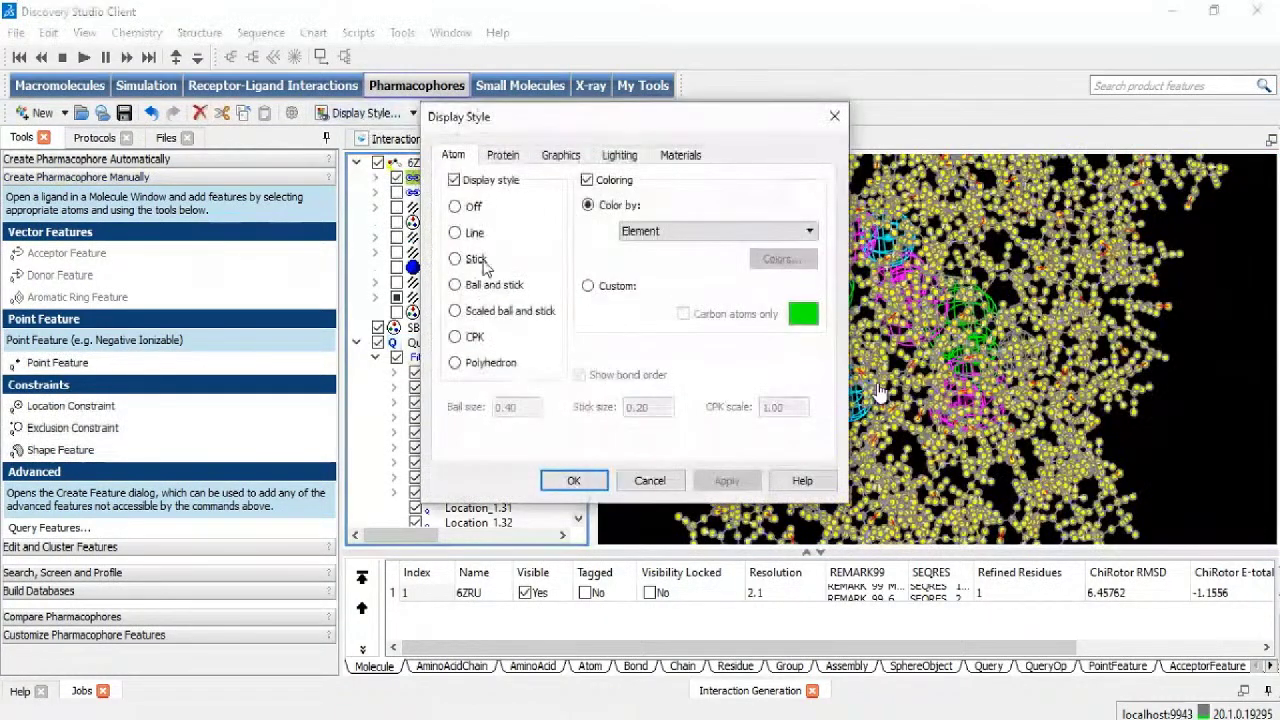
pyautogui.click(503, 155)
pyautogui.click(493, 321)
pyautogui.click(727, 480)
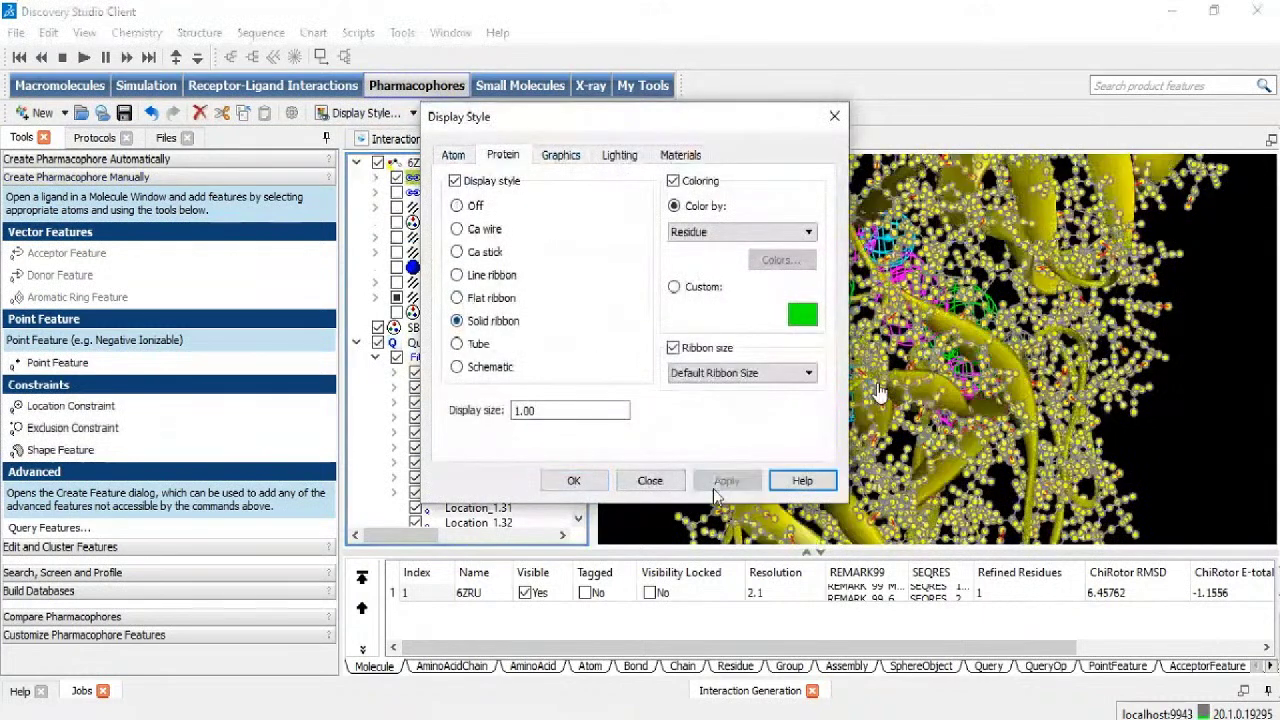
pyautogui.click(455, 158)
pyautogui.click(470, 207)
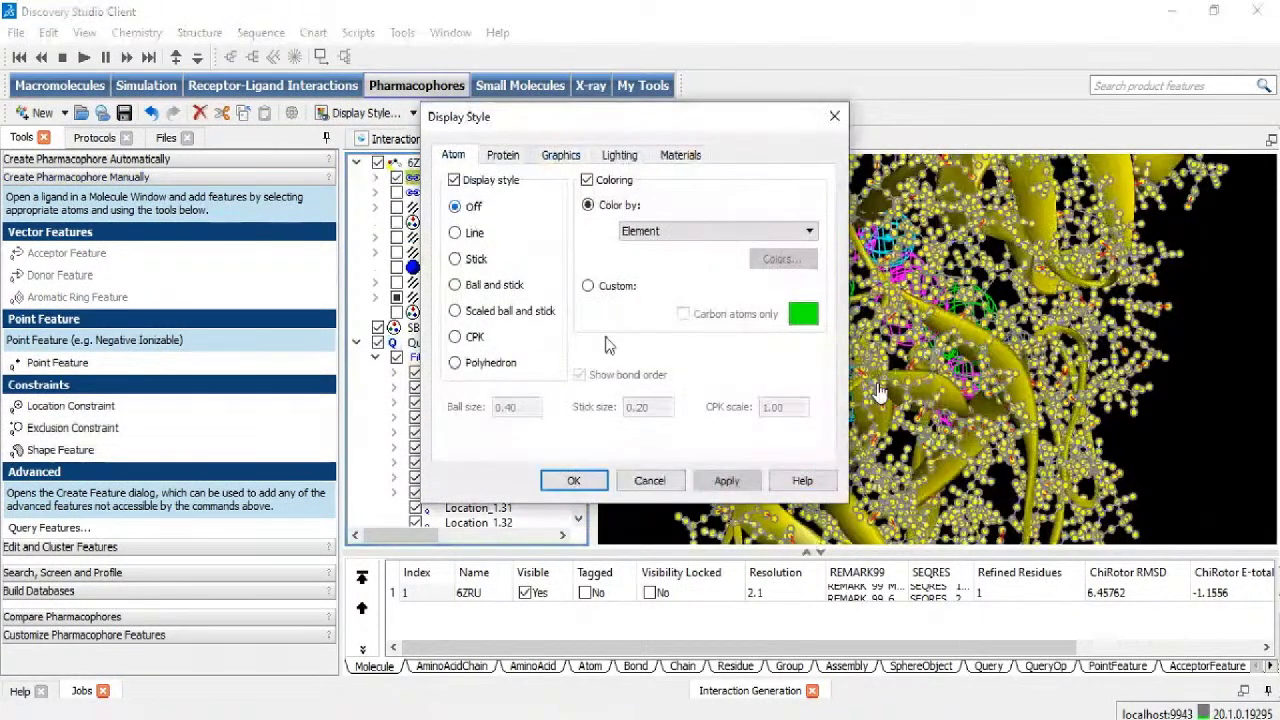
pyautogui.click(720, 482)
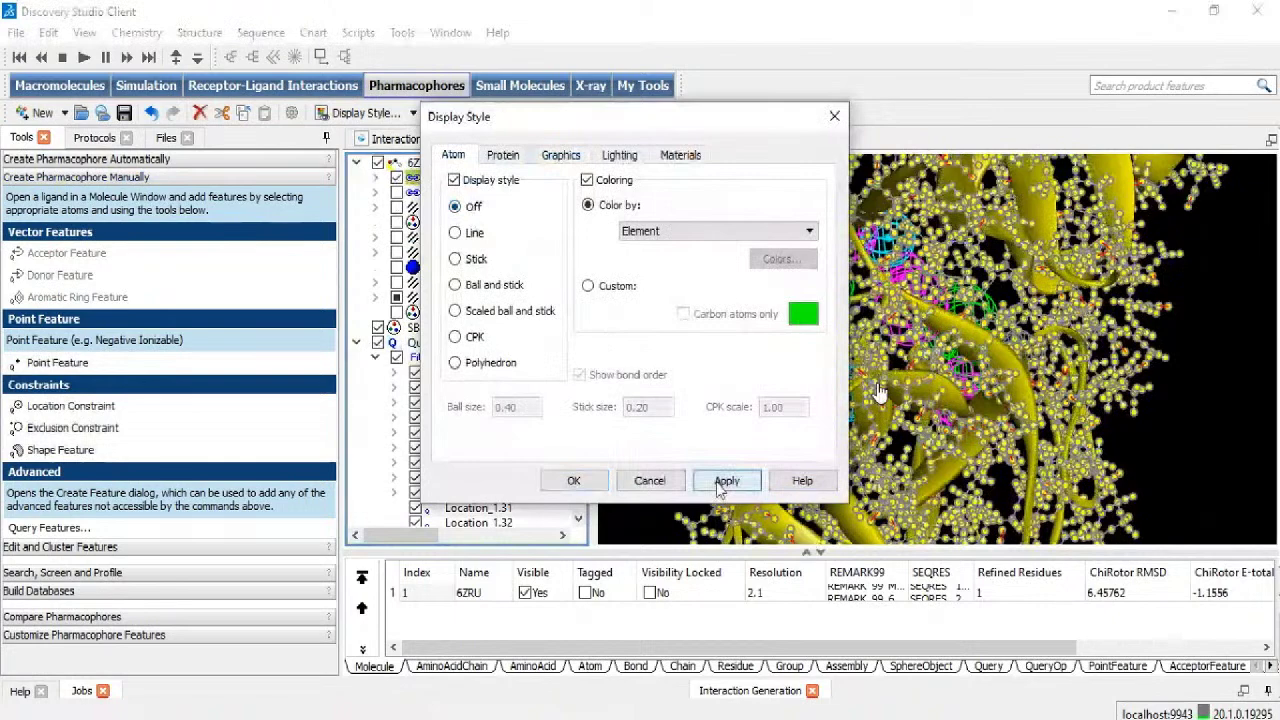
pyautogui.click(574, 481)
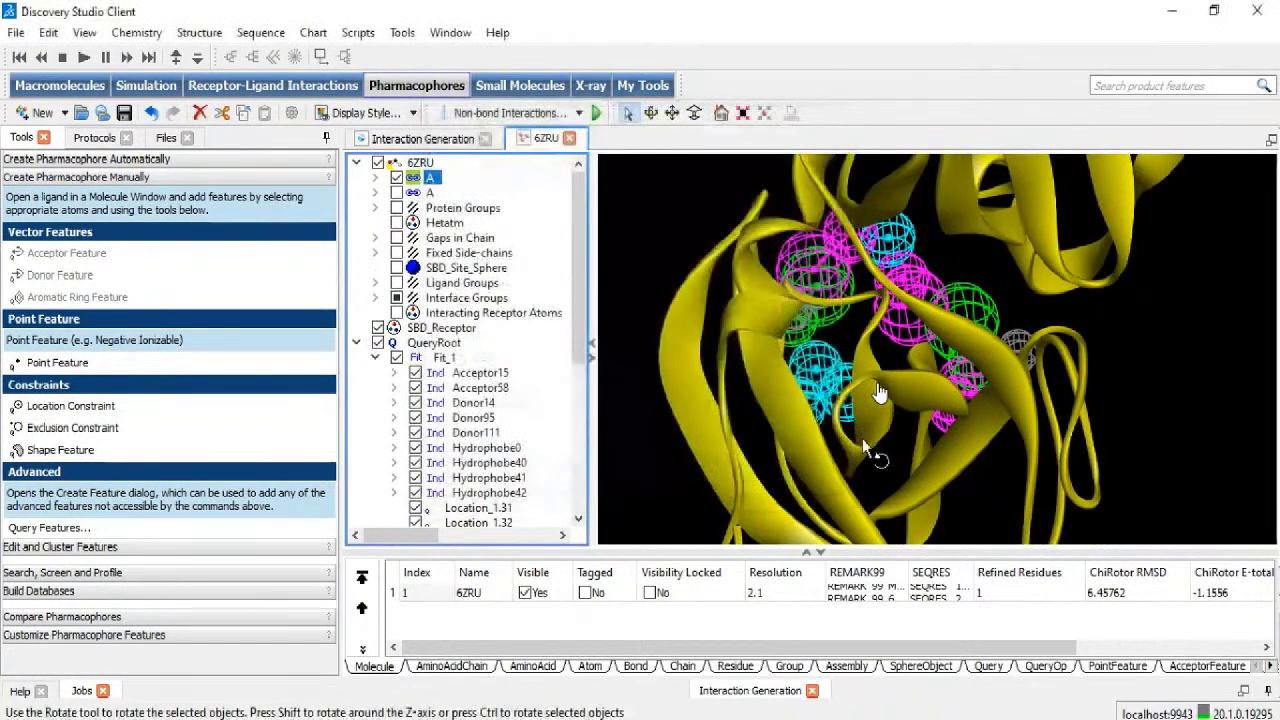
pyautogui.moveTo(862, 438); pyautogui.dragTo(852, 384)
# Step: Copy the QueryRoot pharmacophore from 6ZRU into a new molecule window
pyautogui.click(434, 342)
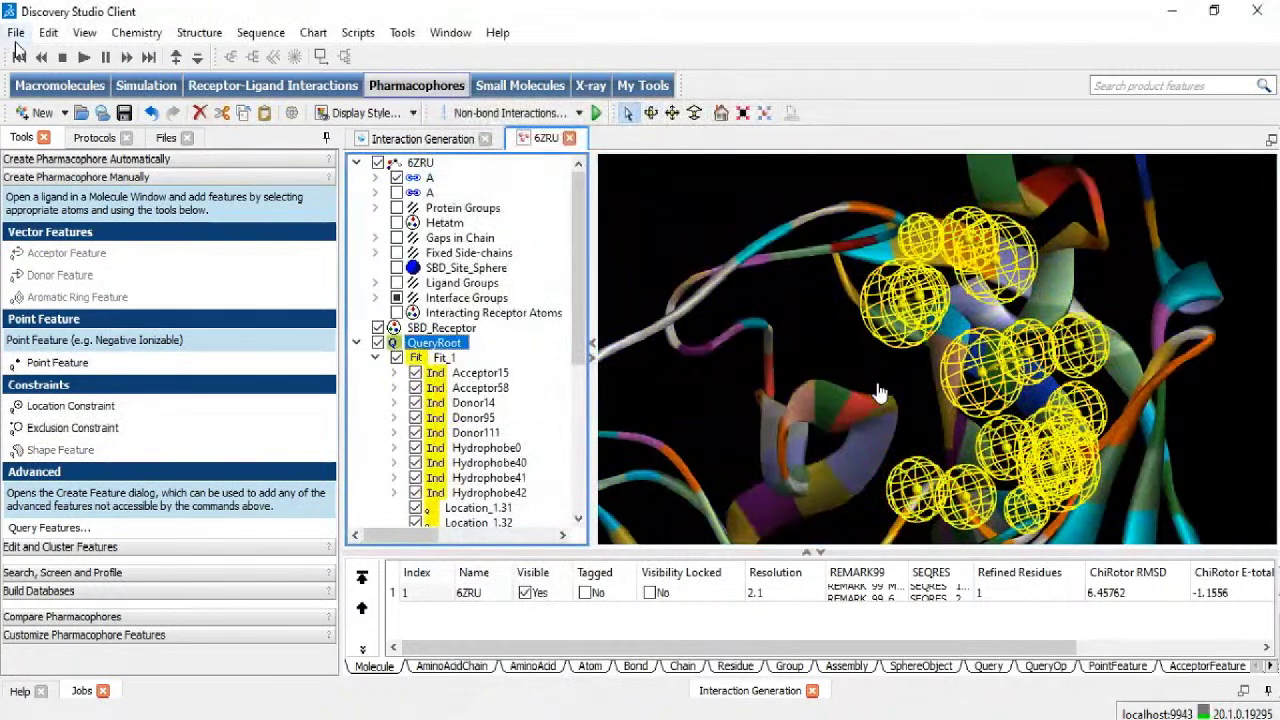
pyautogui.hotkey('ctrl', 'n')
pyautogui.rightClick(449, 246)
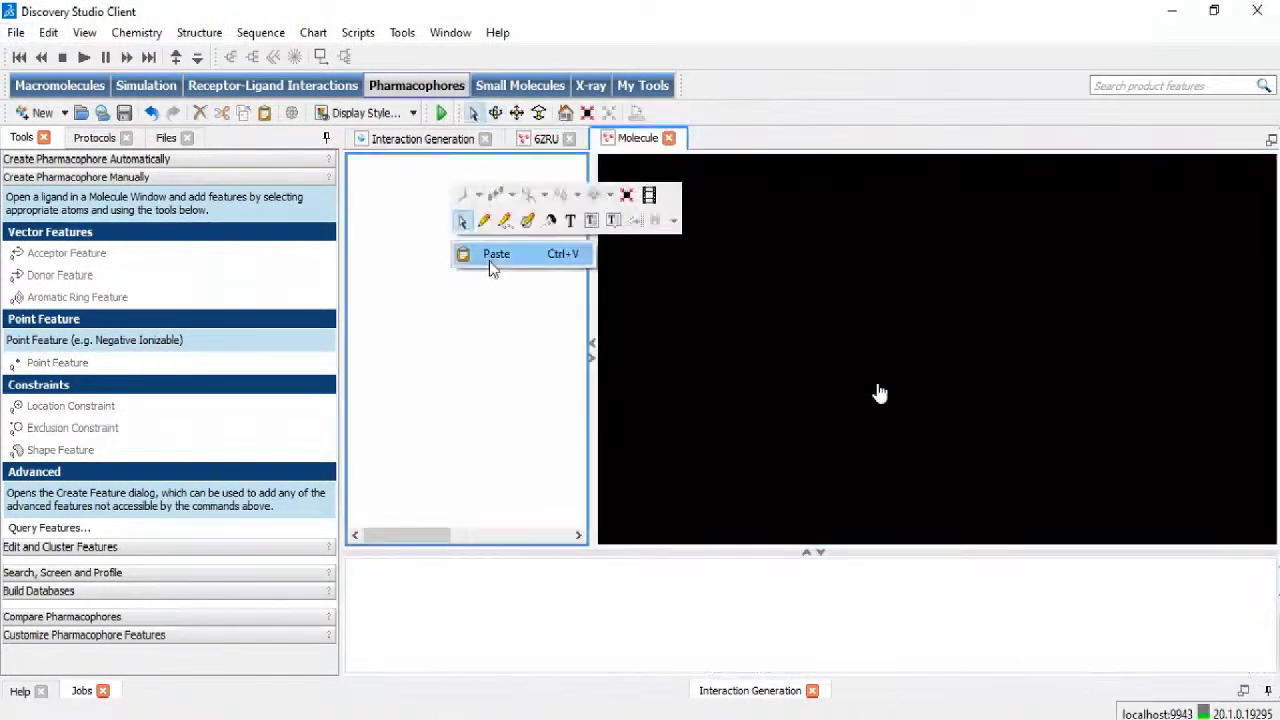
pyautogui.click(487, 252)
# Step: Append _3 to the name of the copied QueryRoot in its query attributes
pyautogui.click(401, 167)
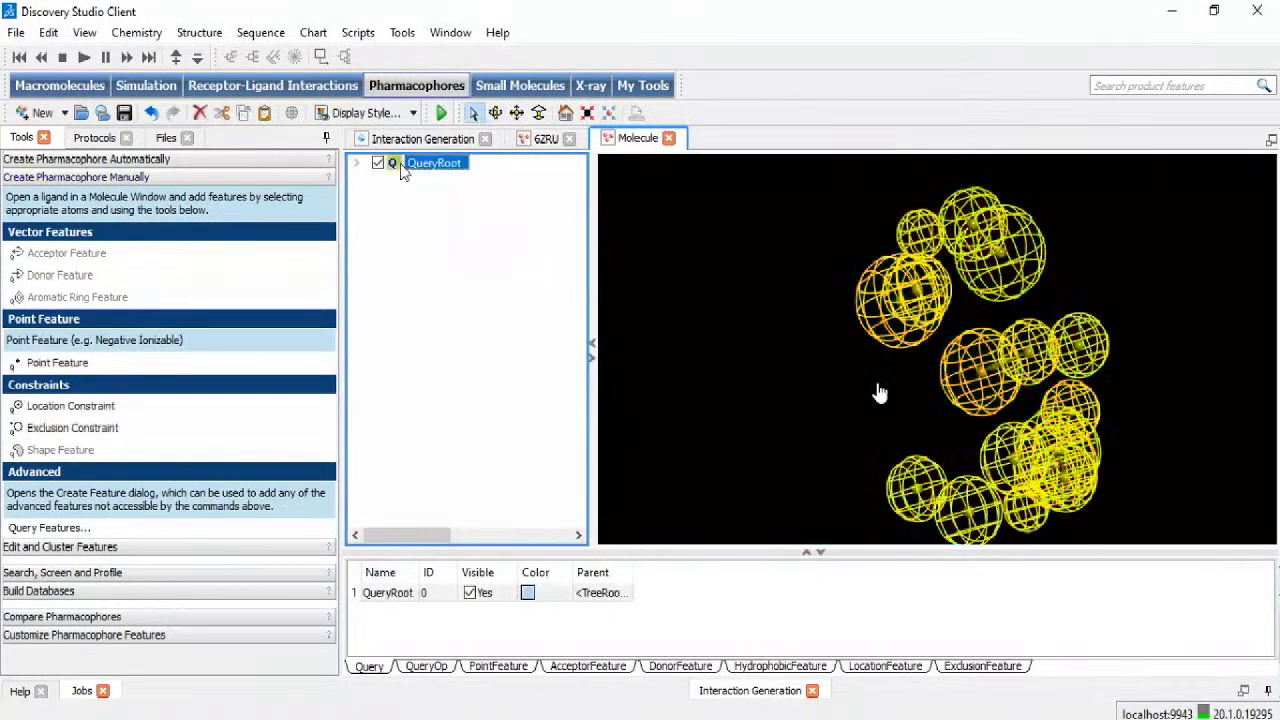
pyautogui.rightClick(401, 170)
pyautogui.click(480, 516)
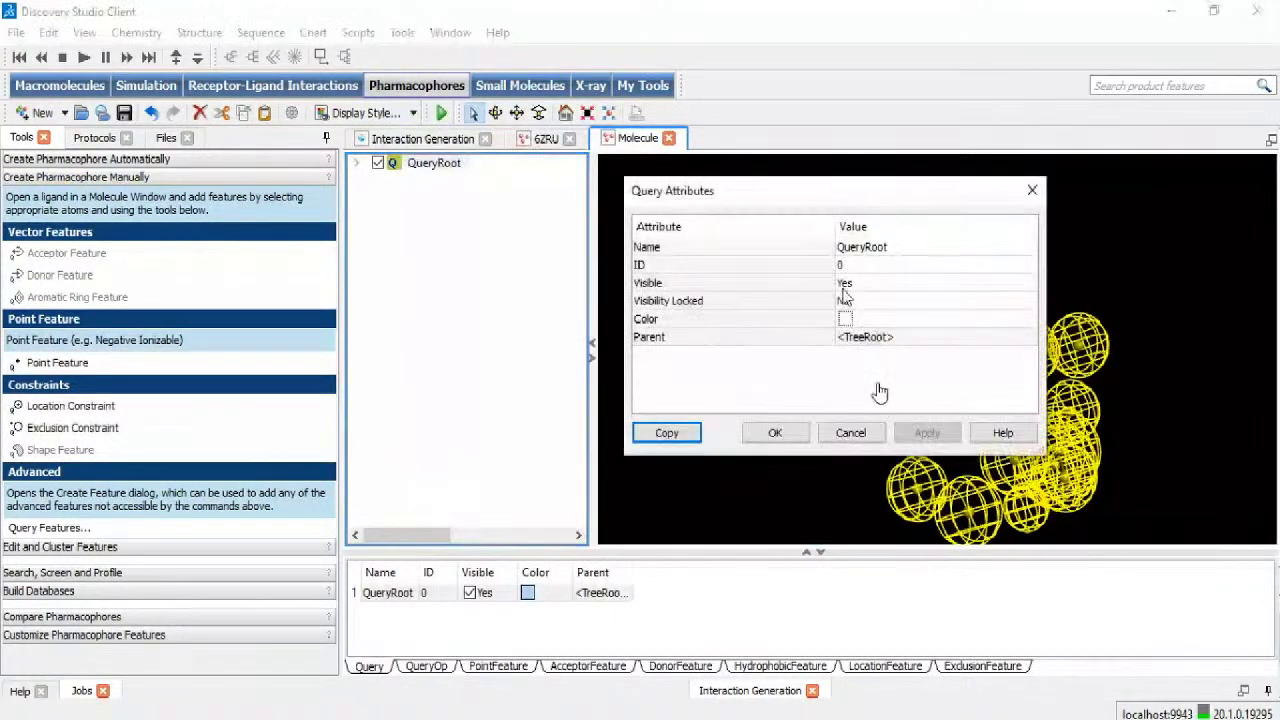
pyautogui.click(925, 246)
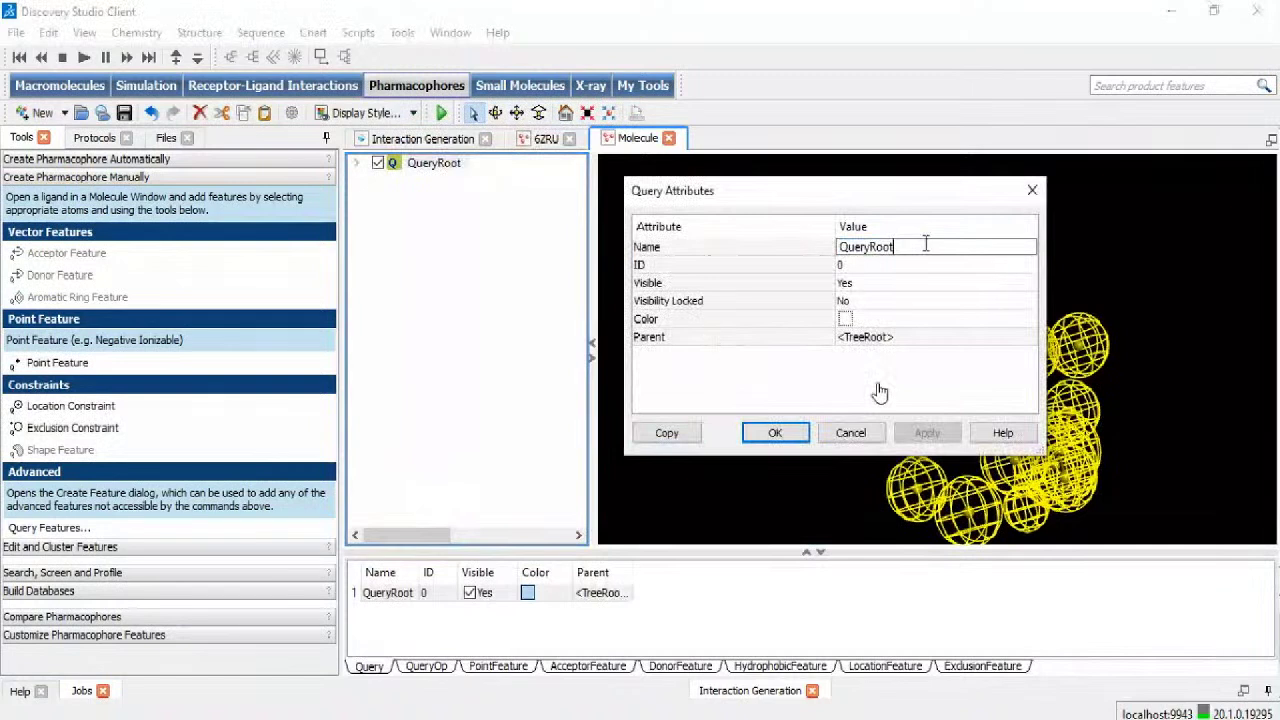
pyautogui.write('_3')
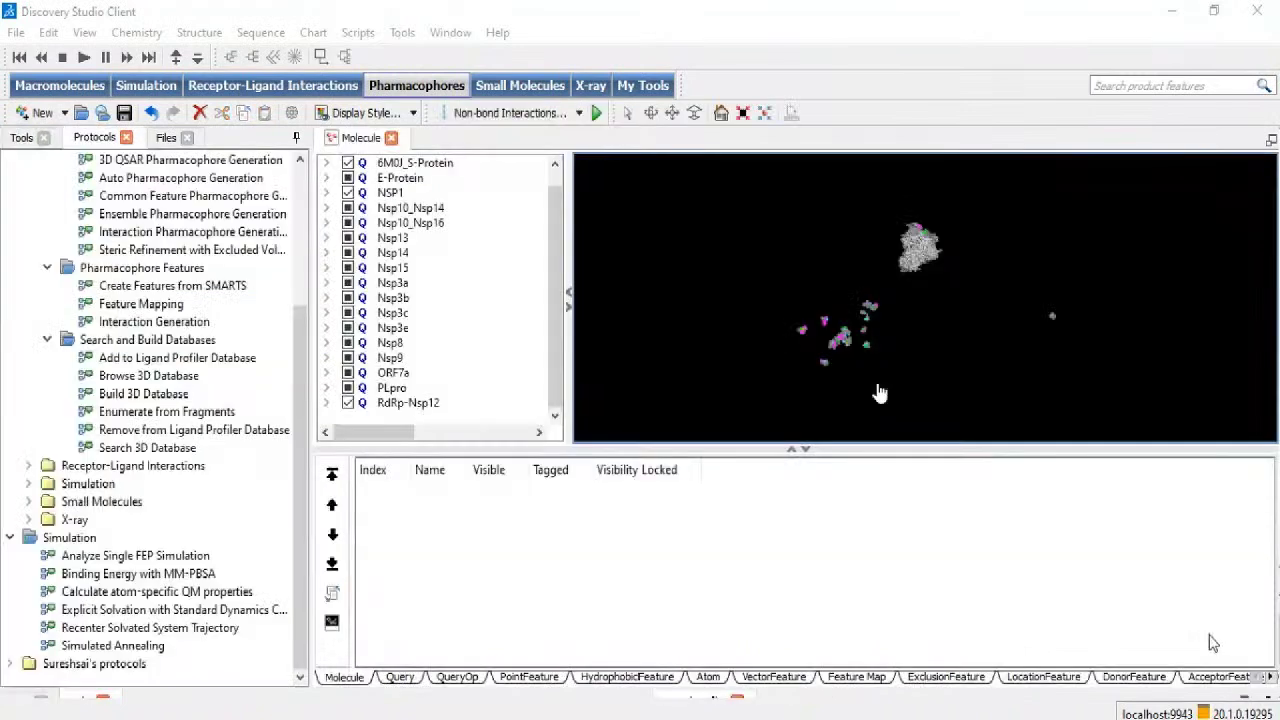
# Step: Hide the Shape_1.10 feature of the RdRp-Nsp12 pharmacophore and fit the view to the remaining features
pyautogui.click(327, 403)
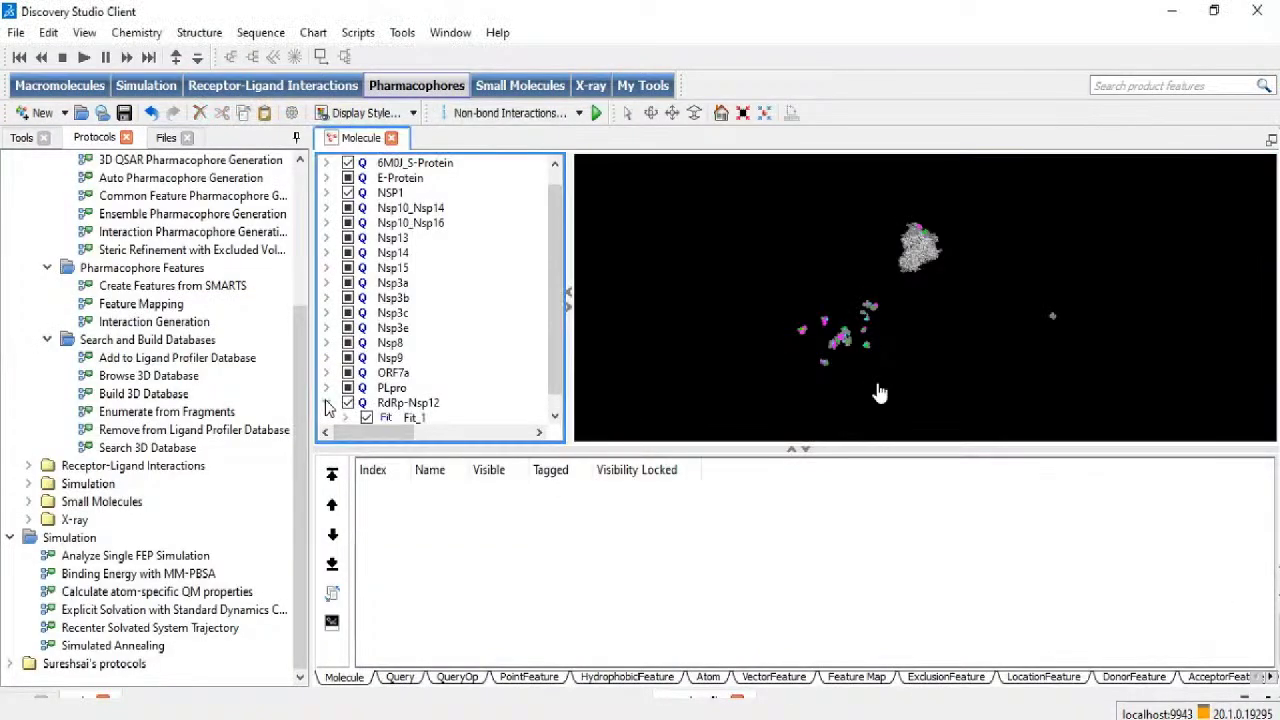
pyautogui.click(344, 417)
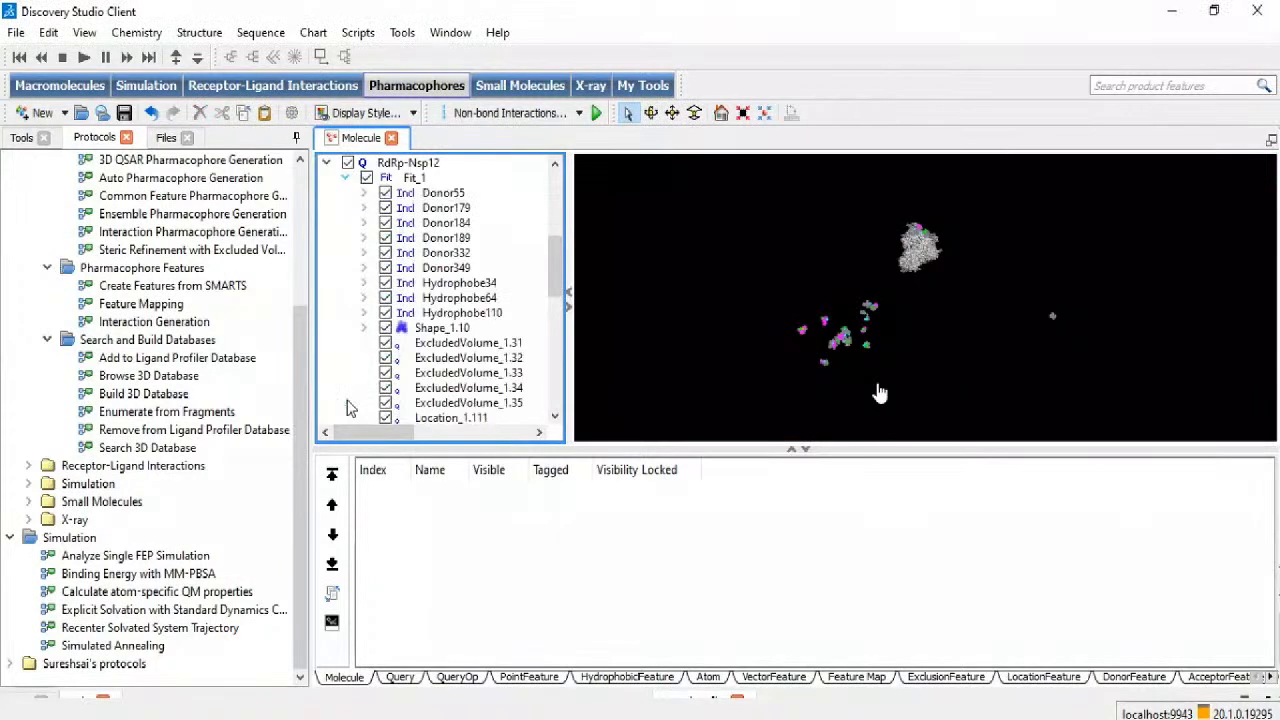
pyautogui.click(386, 329)
pyautogui.click(328, 164)
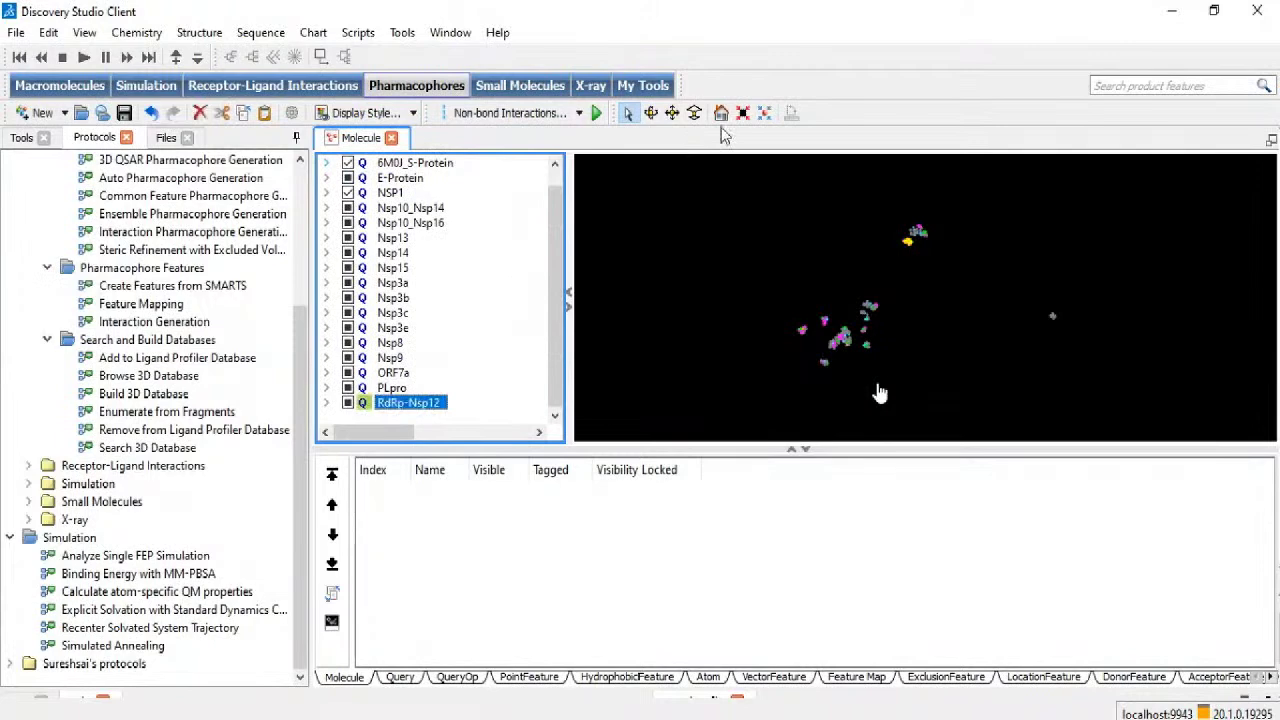
pyautogui.click(827, 343)
pyautogui.click(730, 375)
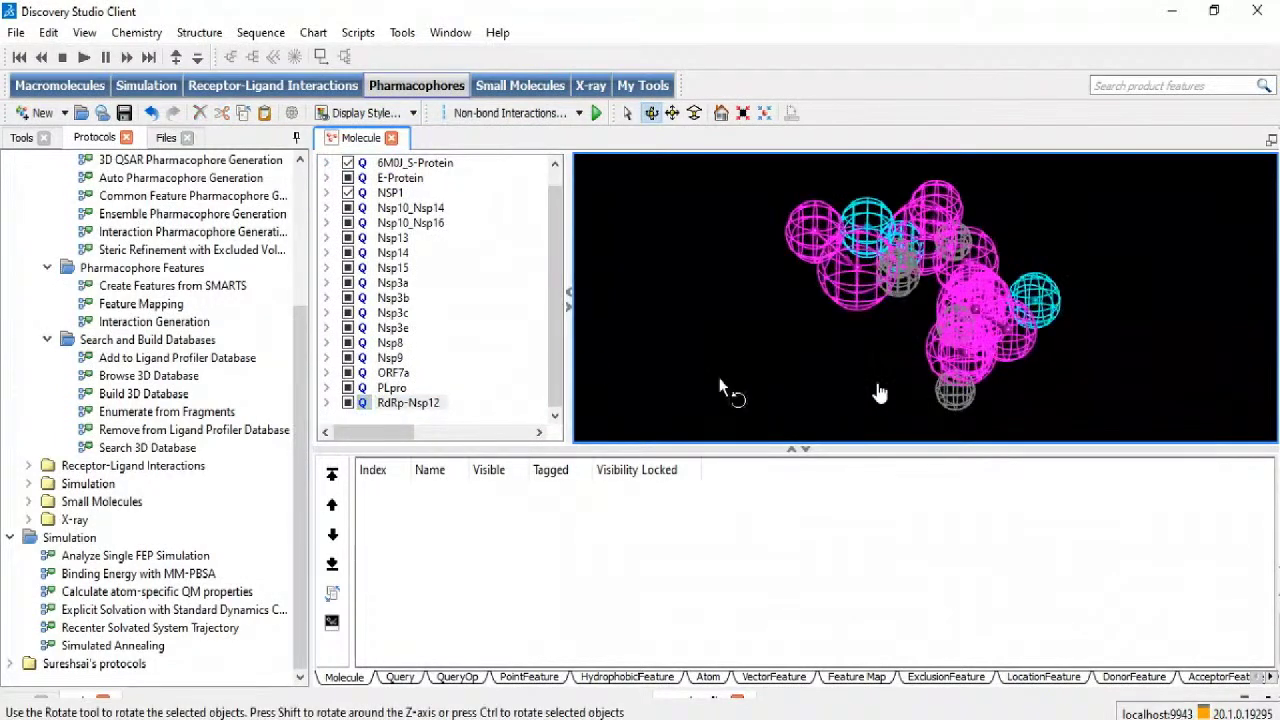
# Step: Examine the PLpro, ORF7a and Nsp13 pharmacophores in the 3D view, inspecting the Nsp13 features from different angles
pyautogui.click(395, 387)
pyautogui.click(743, 113)
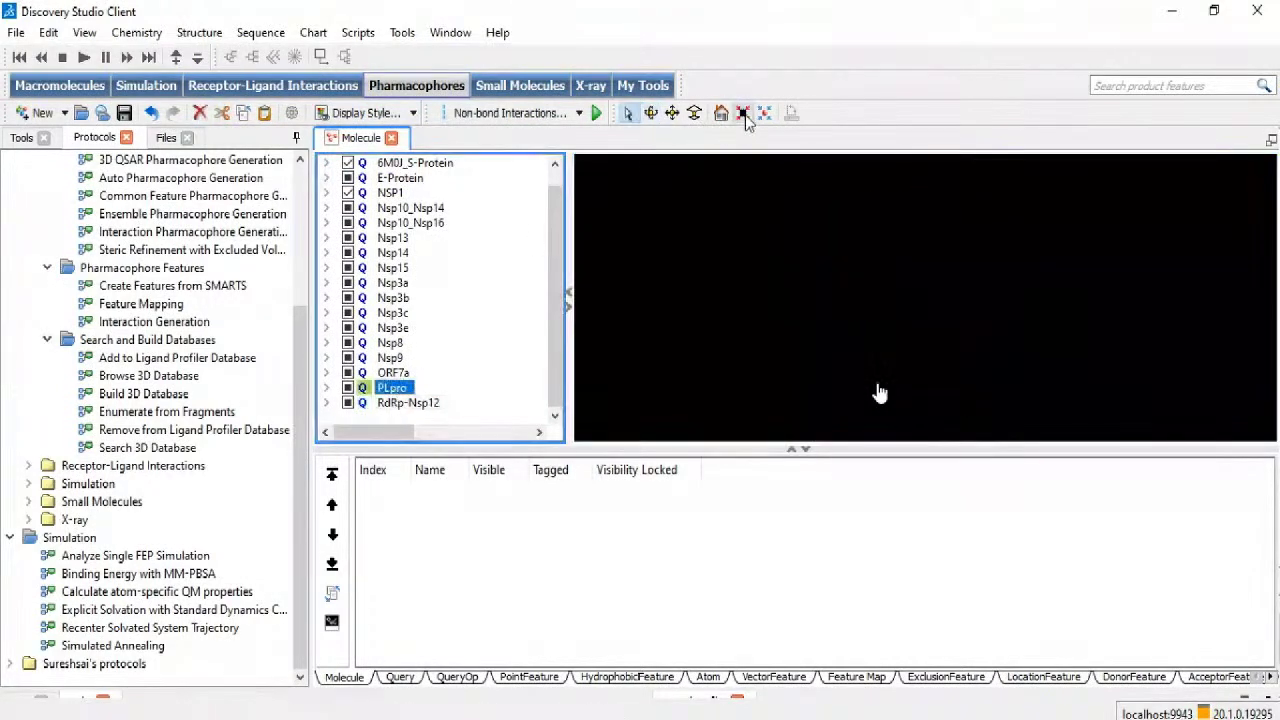
pyautogui.click(398, 372)
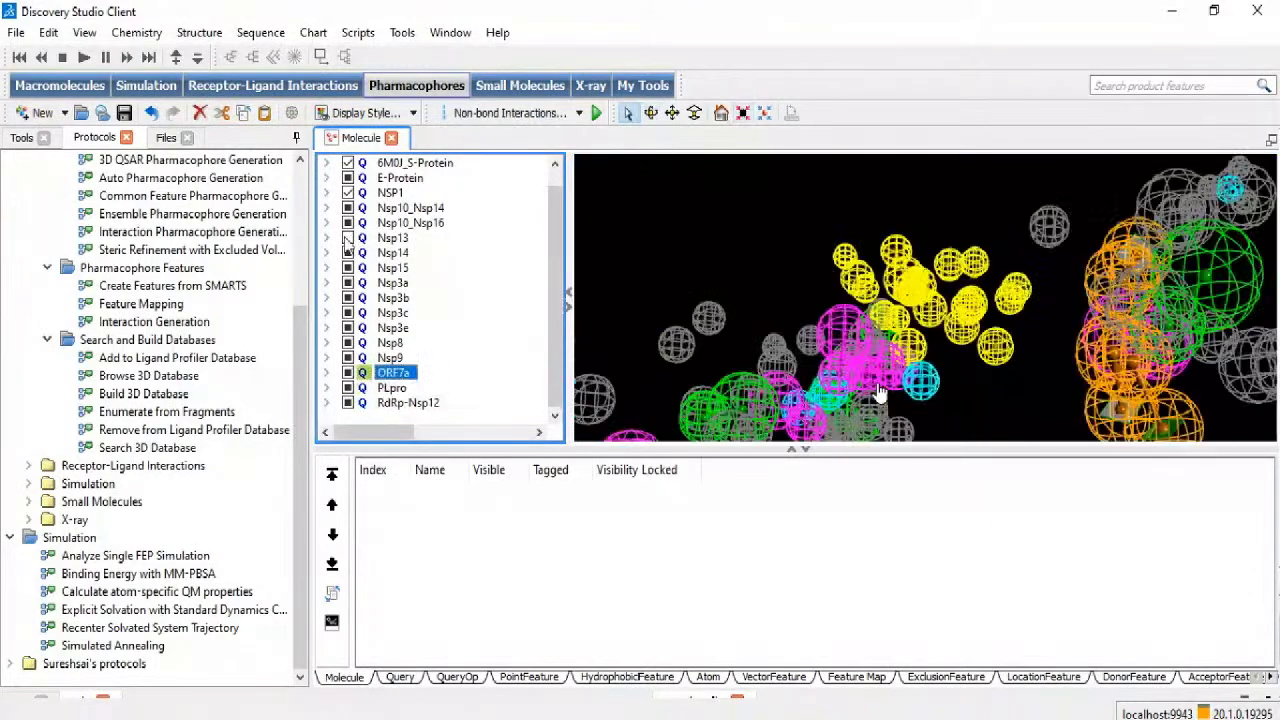
pyautogui.click(386, 240)
pyautogui.click(743, 113)
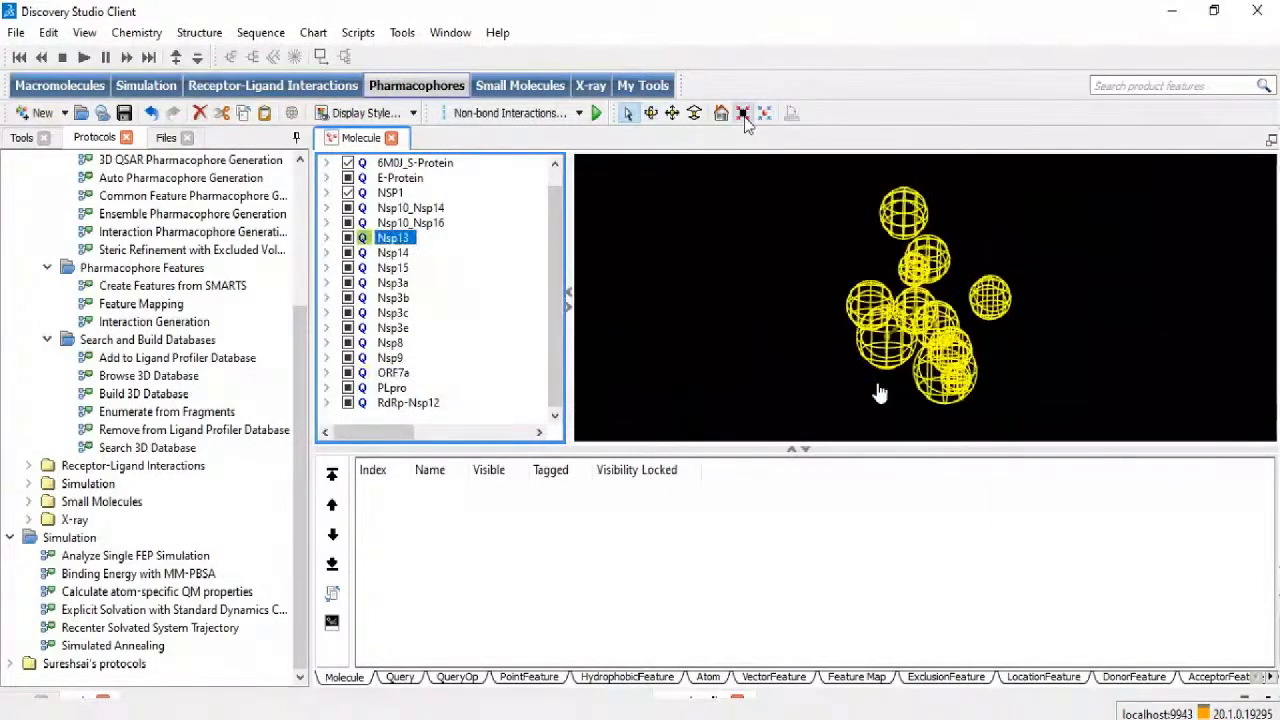
pyautogui.click(651, 113)
pyautogui.click(738, 350)
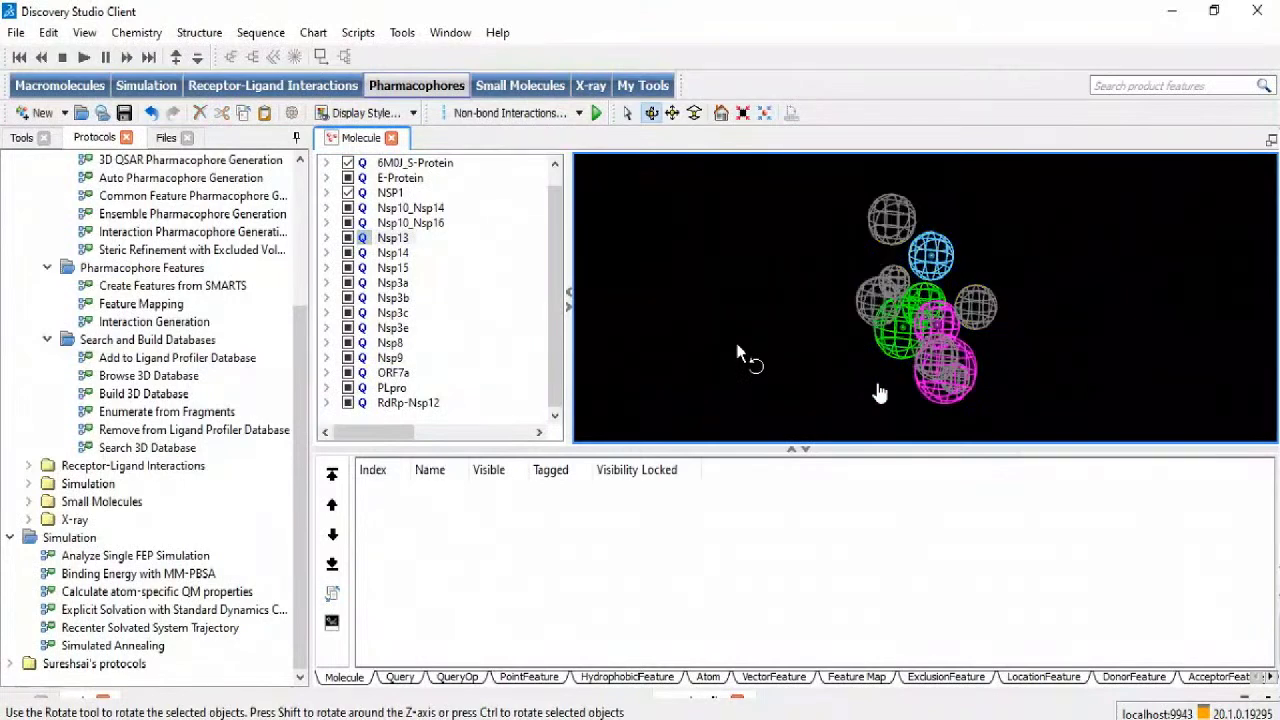
pyautogui.moveTo(757, 381); pyautogui.dragTo(776, 355)
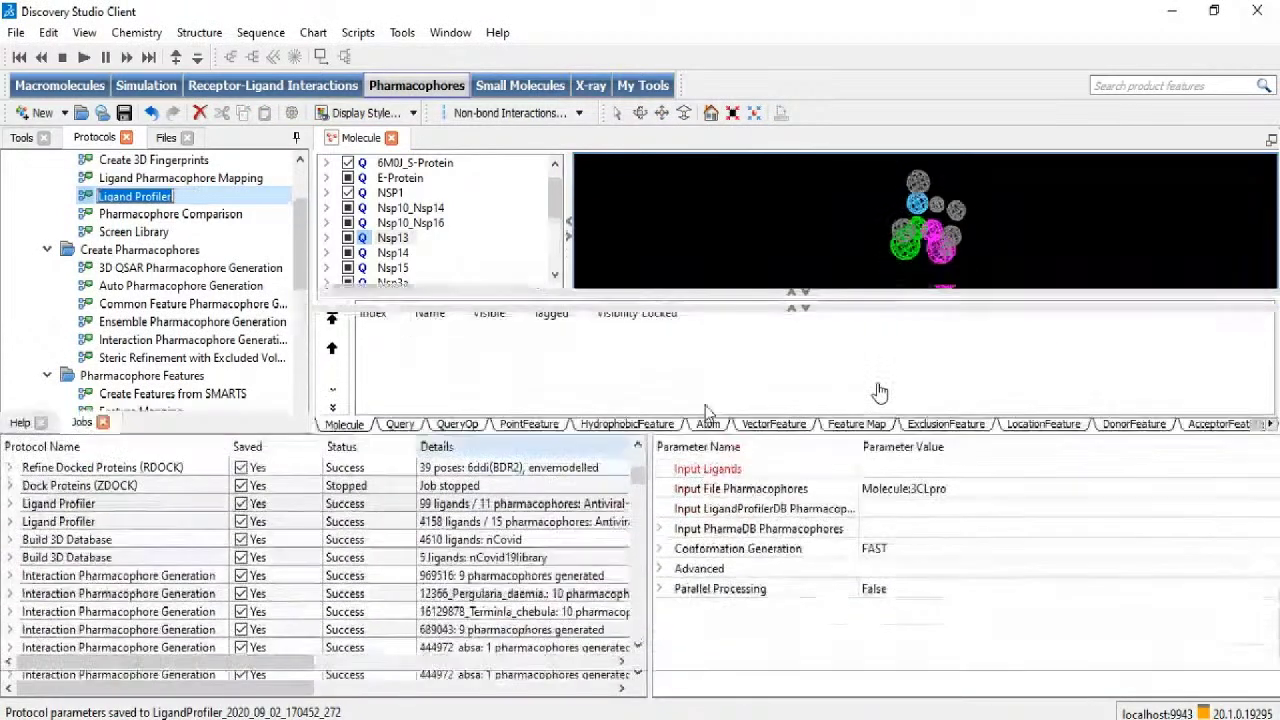
# Step: Add all remaining available pharmacophores, from 6M0J_S-Protein to RdRp-Nsp12, to 3CLpro as Ligand Profiler's Input File Pharmacophores
pyautogui.click(910, 483)
pyautogui.click(1264, 483)
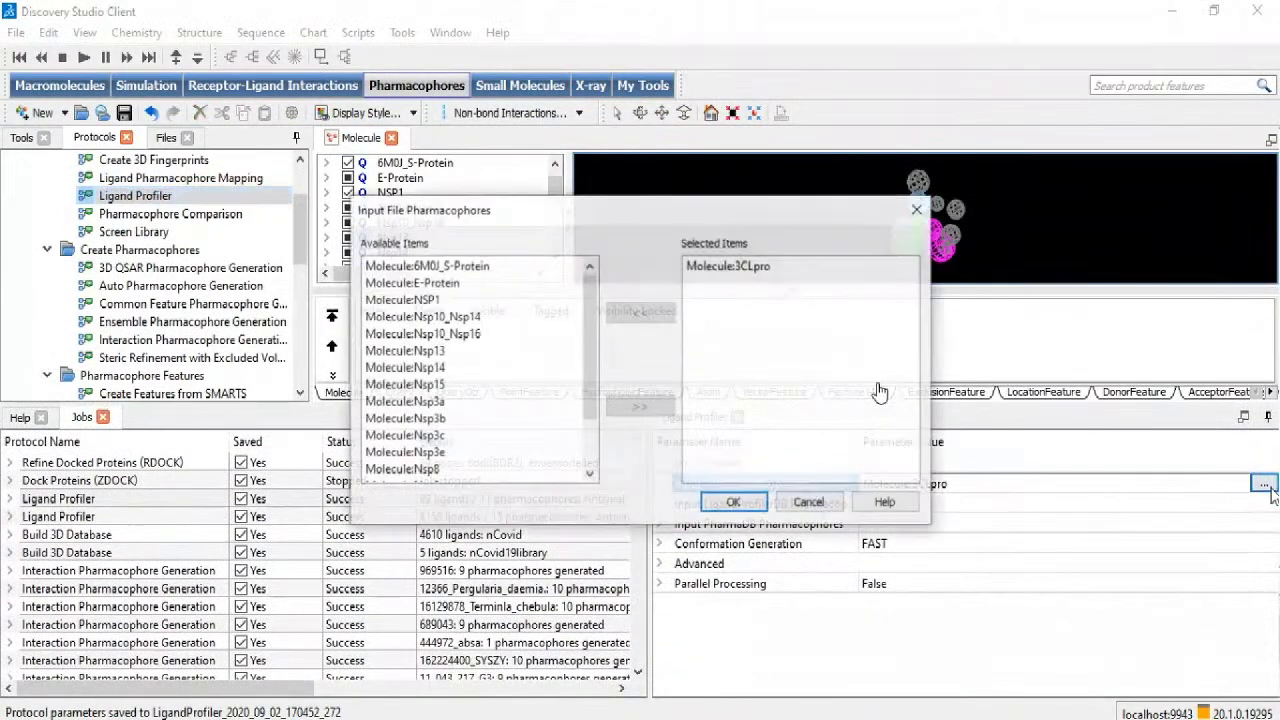
pyautogui.moveTo(400, 266); pyautogui.dragTo(401, 501)
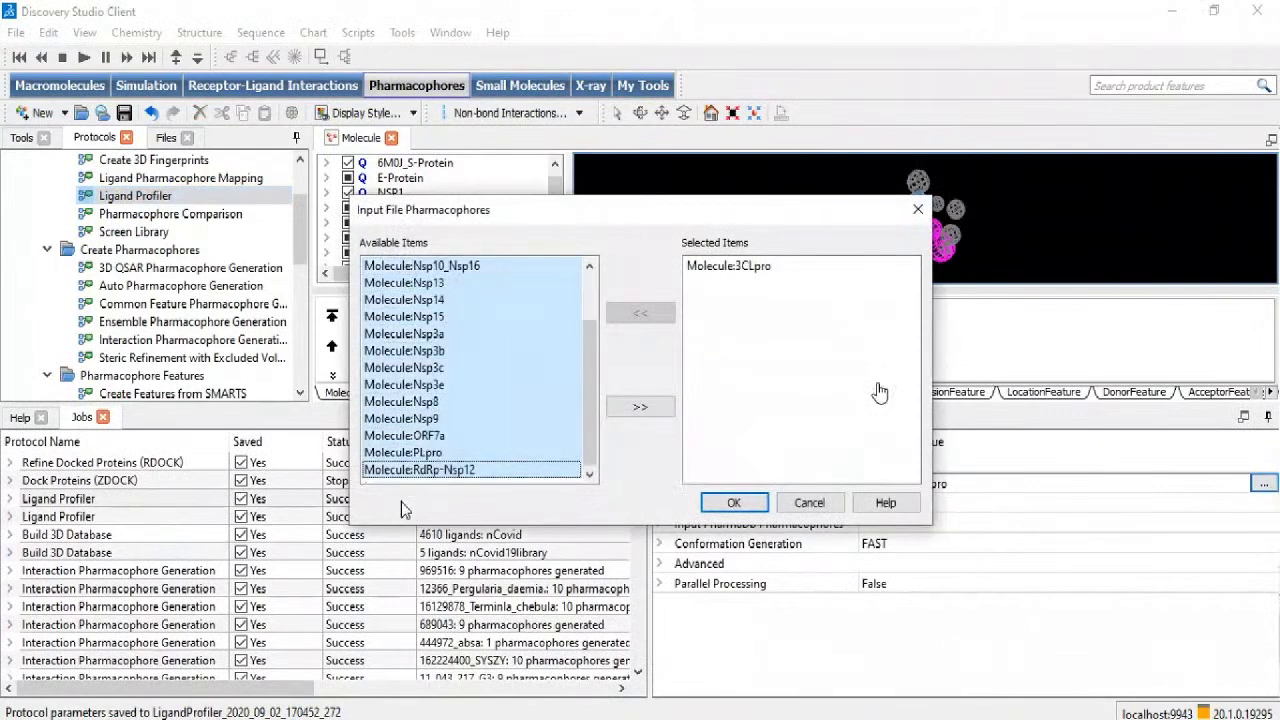
pyautogui.click(641, 408)
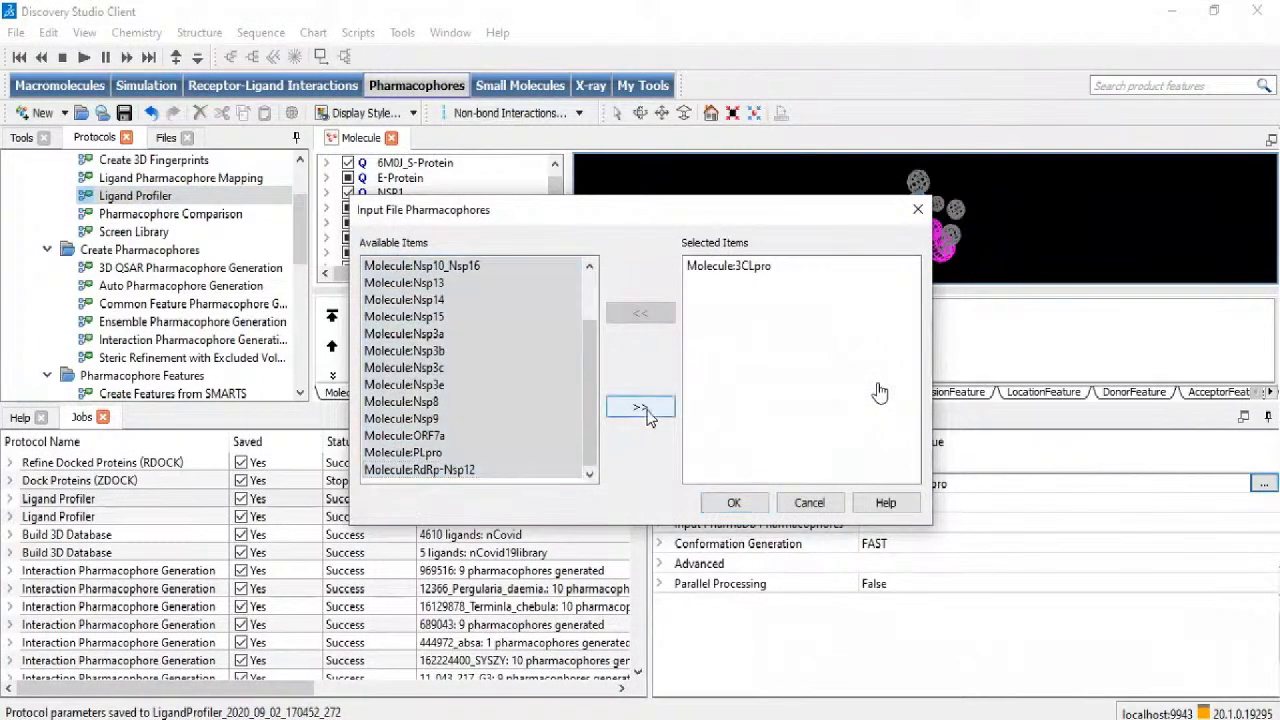
pyautogui.click(736, 503)
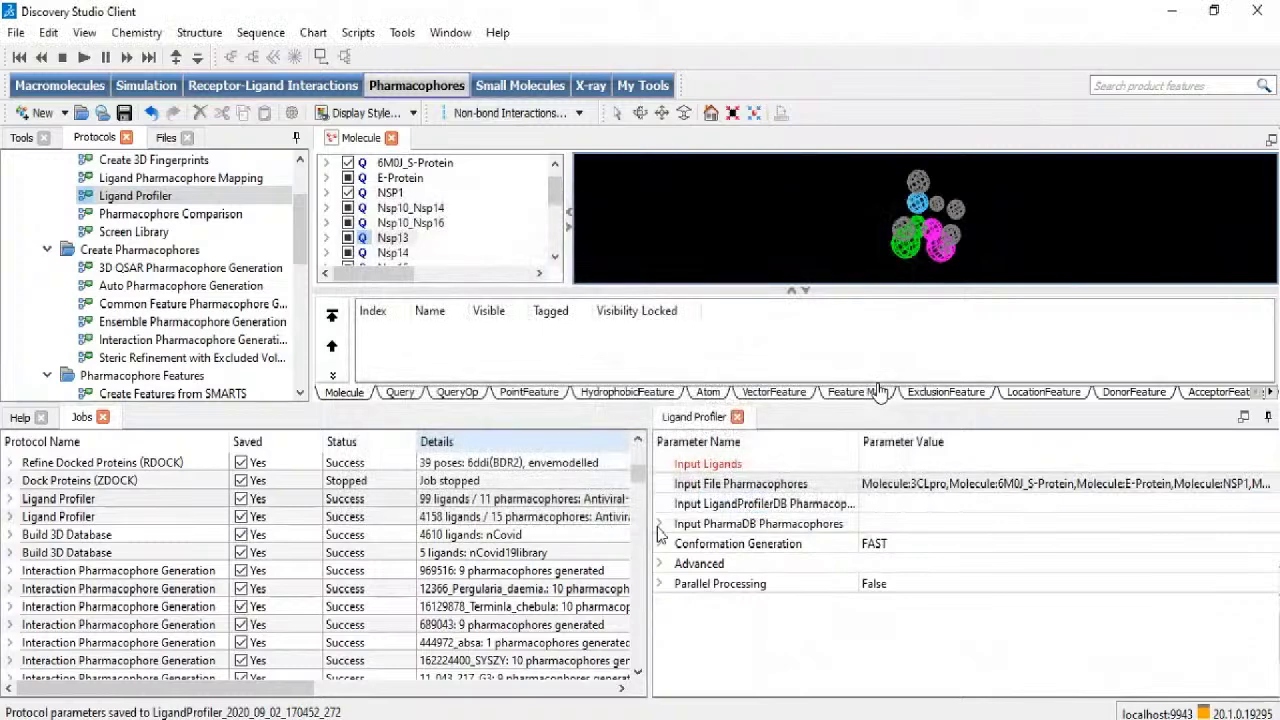
# Step: Examine the Ligand Profiler parameters for LigandProfilerDB pharmacophores and the PharmaDB Model Selection, giving the parameter table more width
pyautogui.click(660, 524)
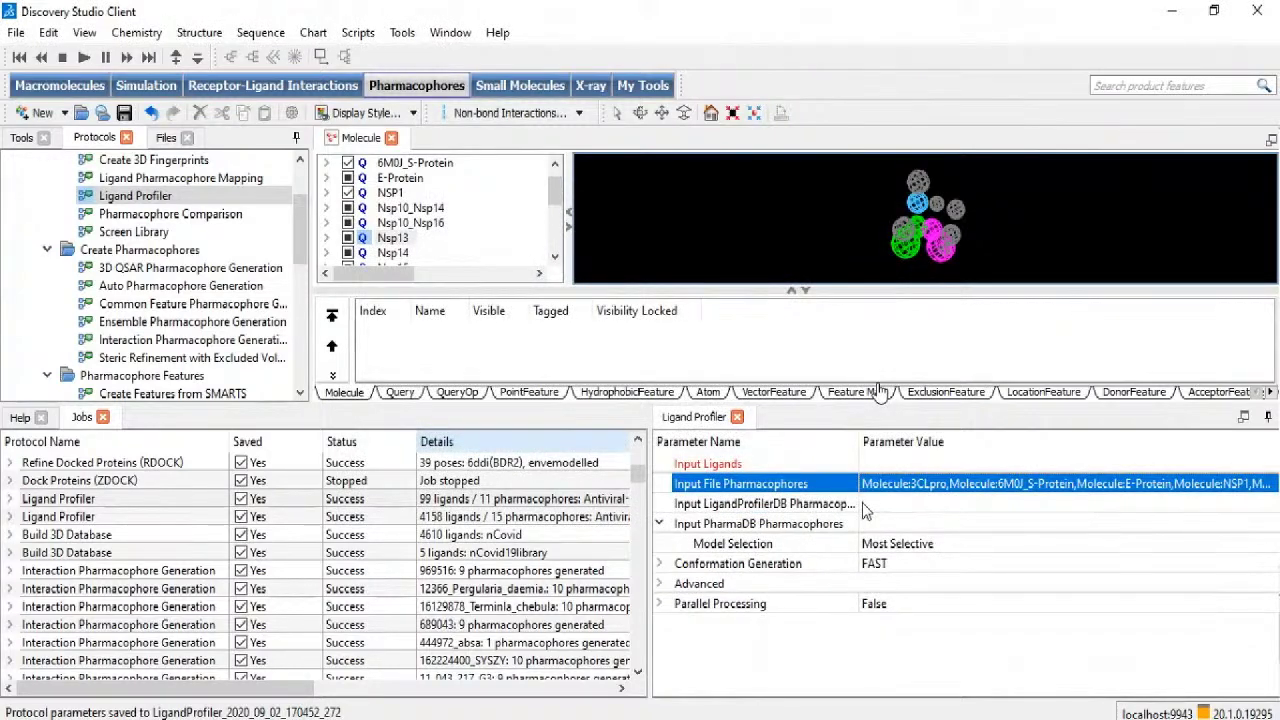
pyautogui.click(864, 504)
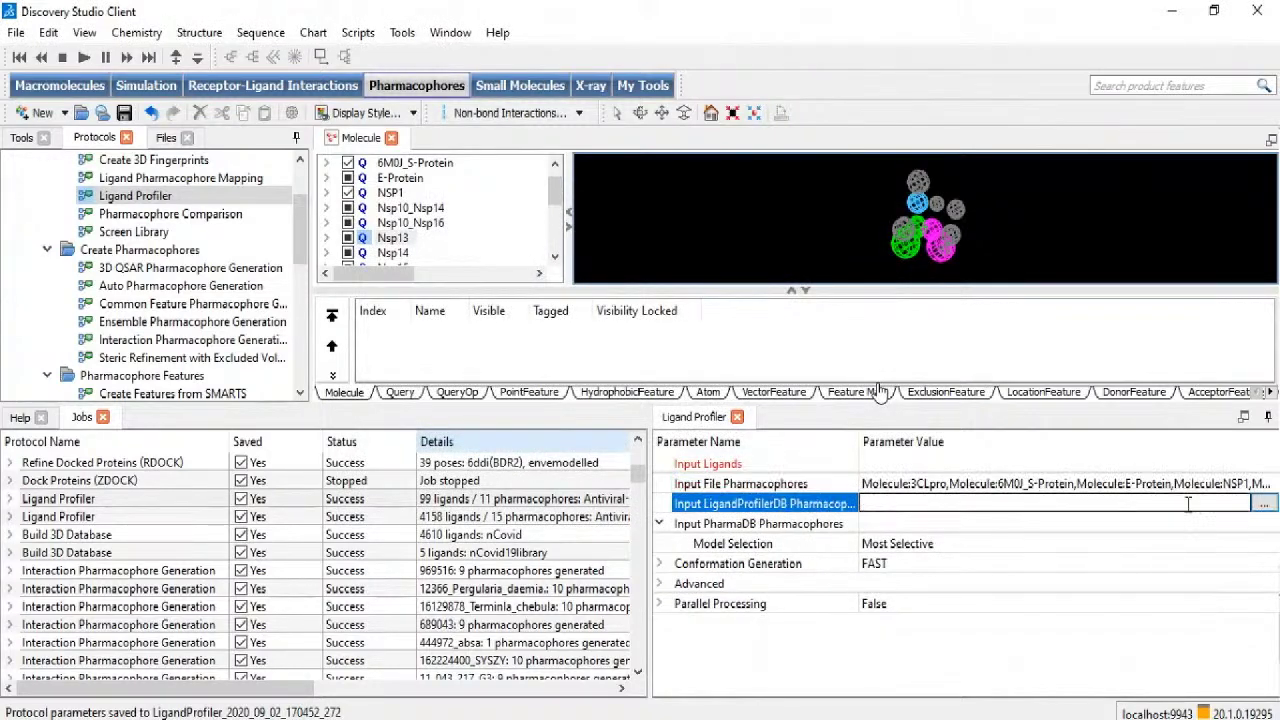
pyautogui.click(1264, 505)
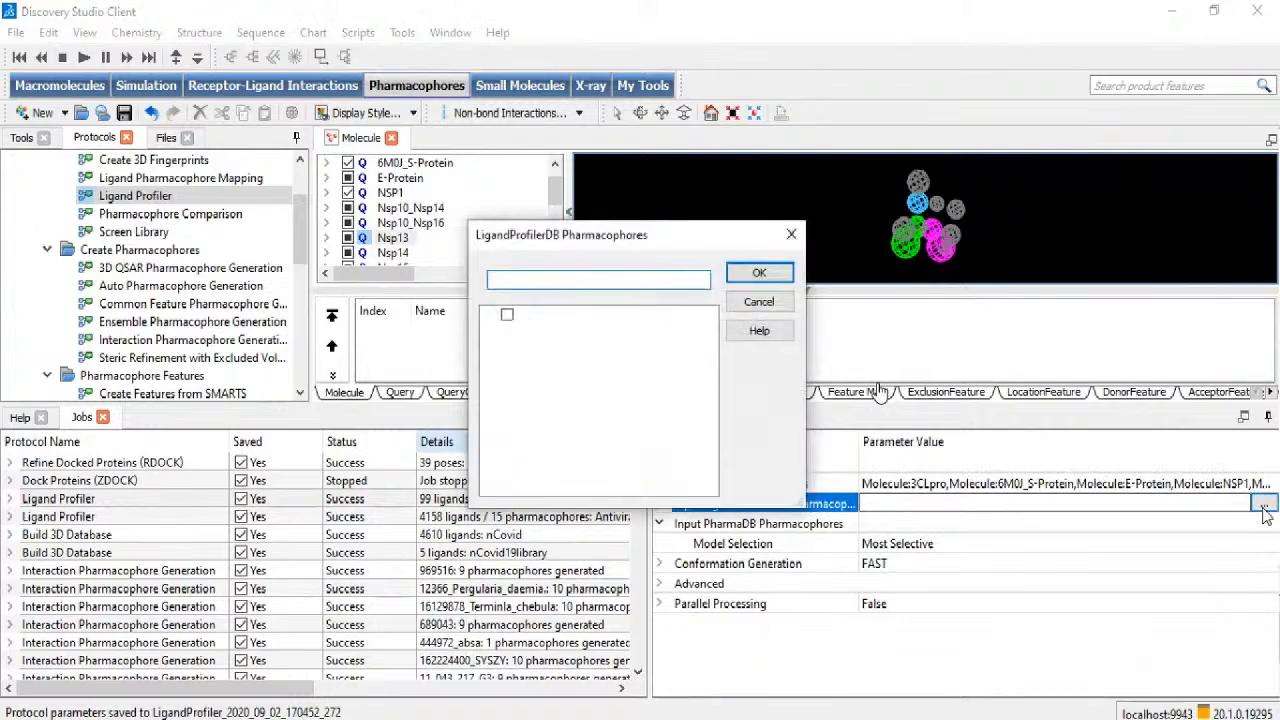
pyautogui.click(704, 546)
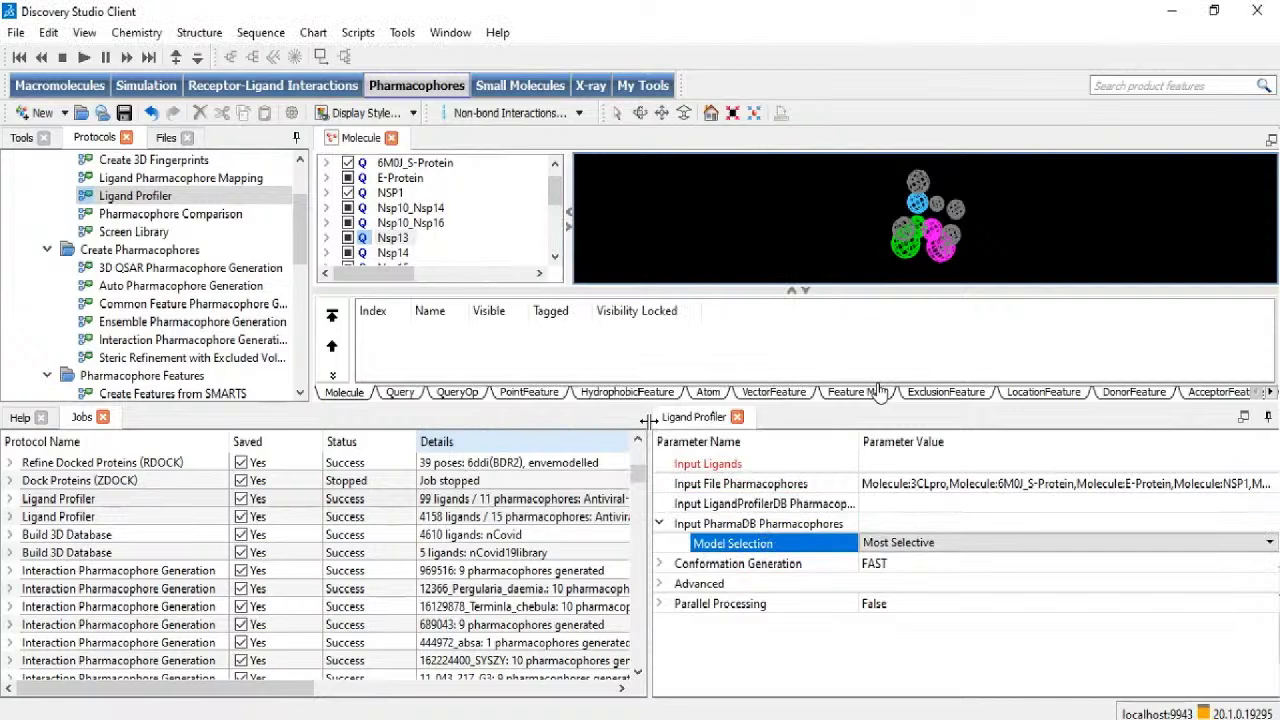
pyautogui.moveTo(649, 427); pyautogui.dragTo(593, 427)
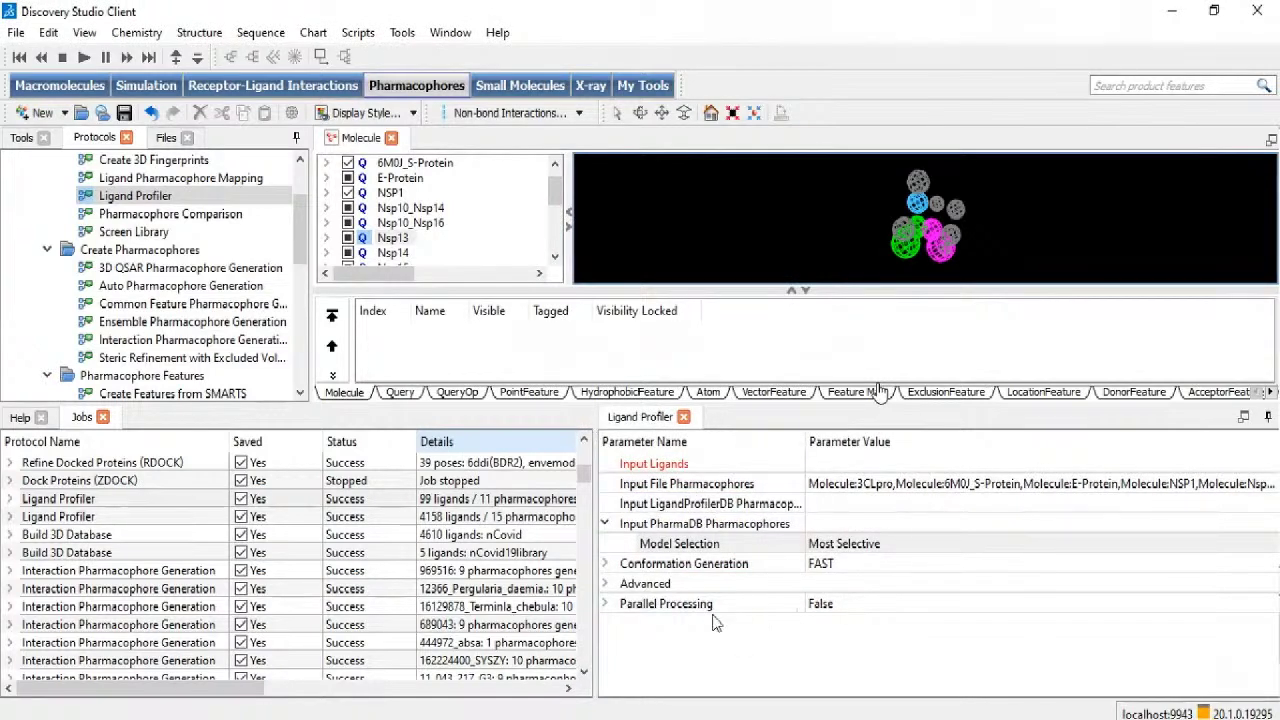
# Step: Keep the PharmaDB Model Selection at Most Selective and expand the Conformation Generation and Advanced parameter groups
pyautogui.click(855, 549)
pyautogui.click(855, 553)
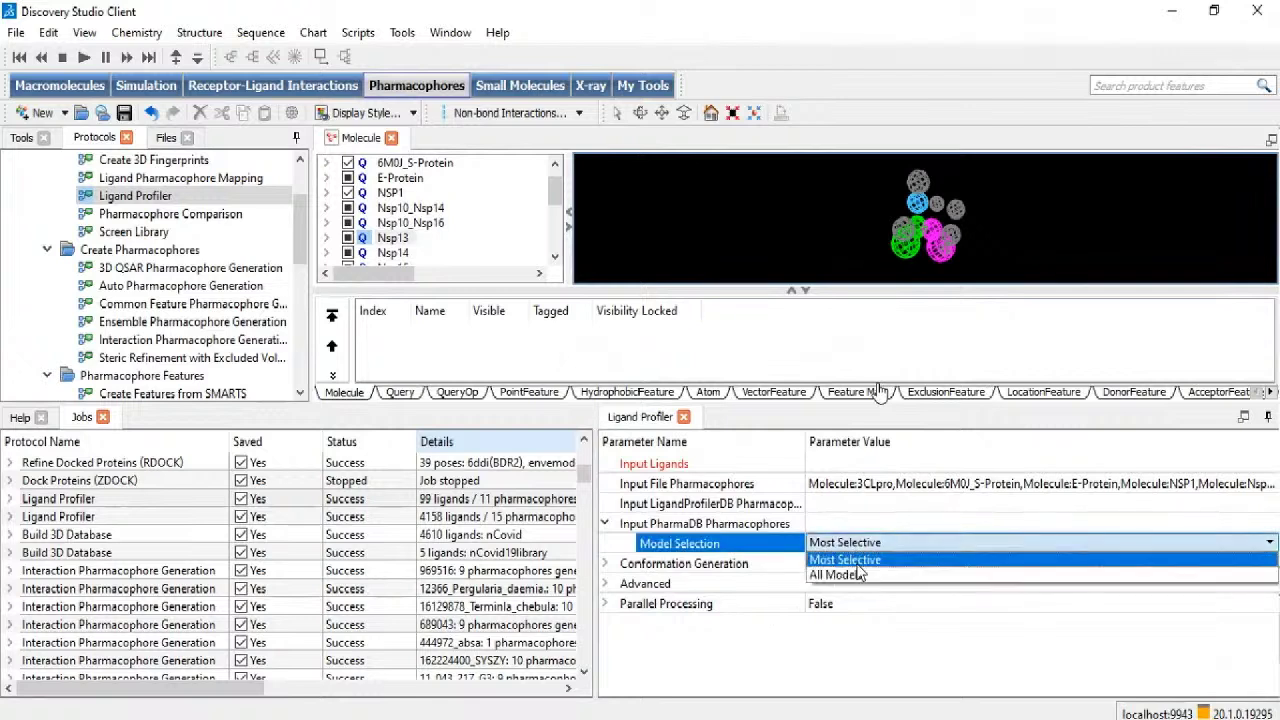
pyautogui.click(856, 563)
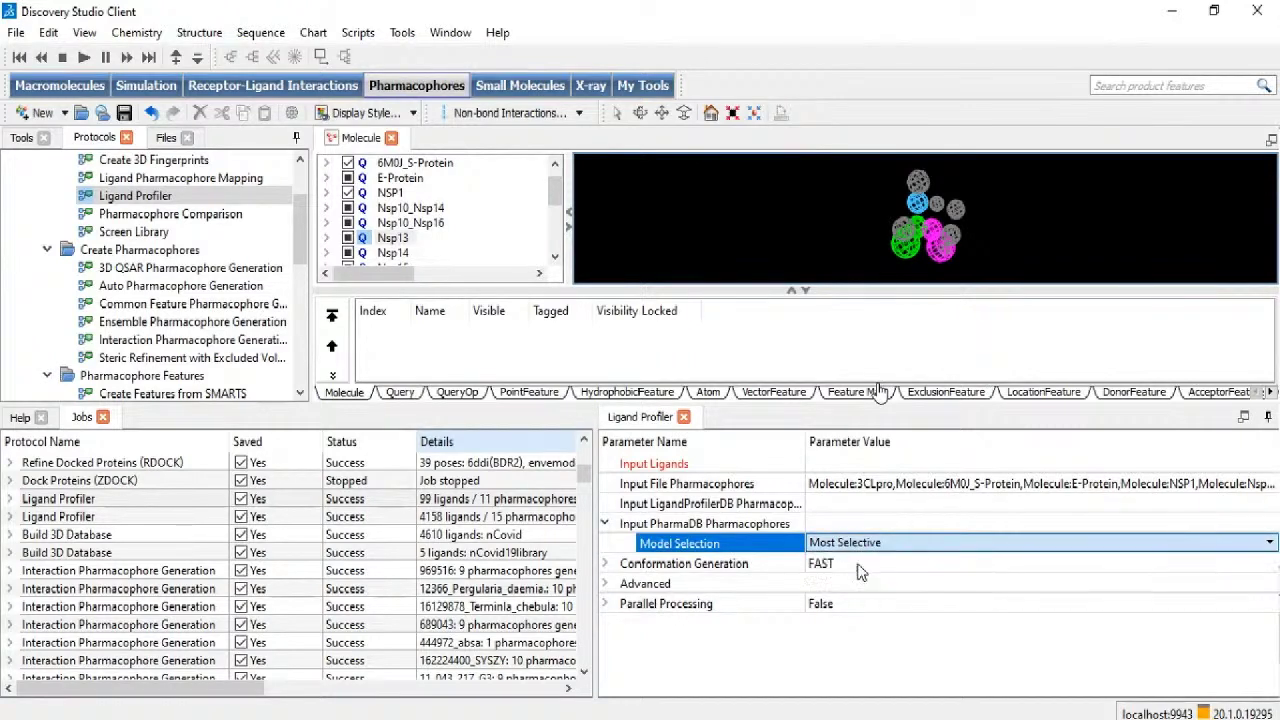
pyautogui.click(618, 566)
pyautogui.click(616, 664)
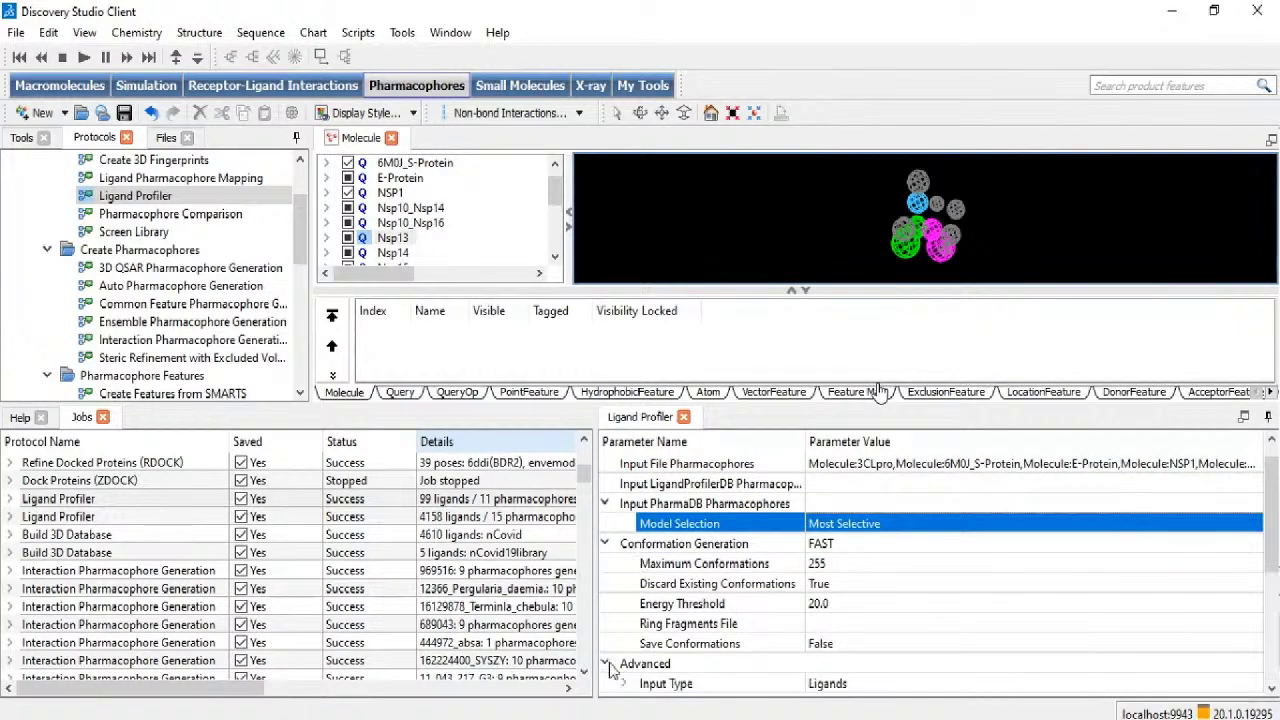
# Step: Set Ligand Profiler's advanced Input Type to Database with nCovid as the Input Database, and review the remaining parameters
pyautogui.scroll(-1, 783, 648)
pyautogui.click(822, 625)
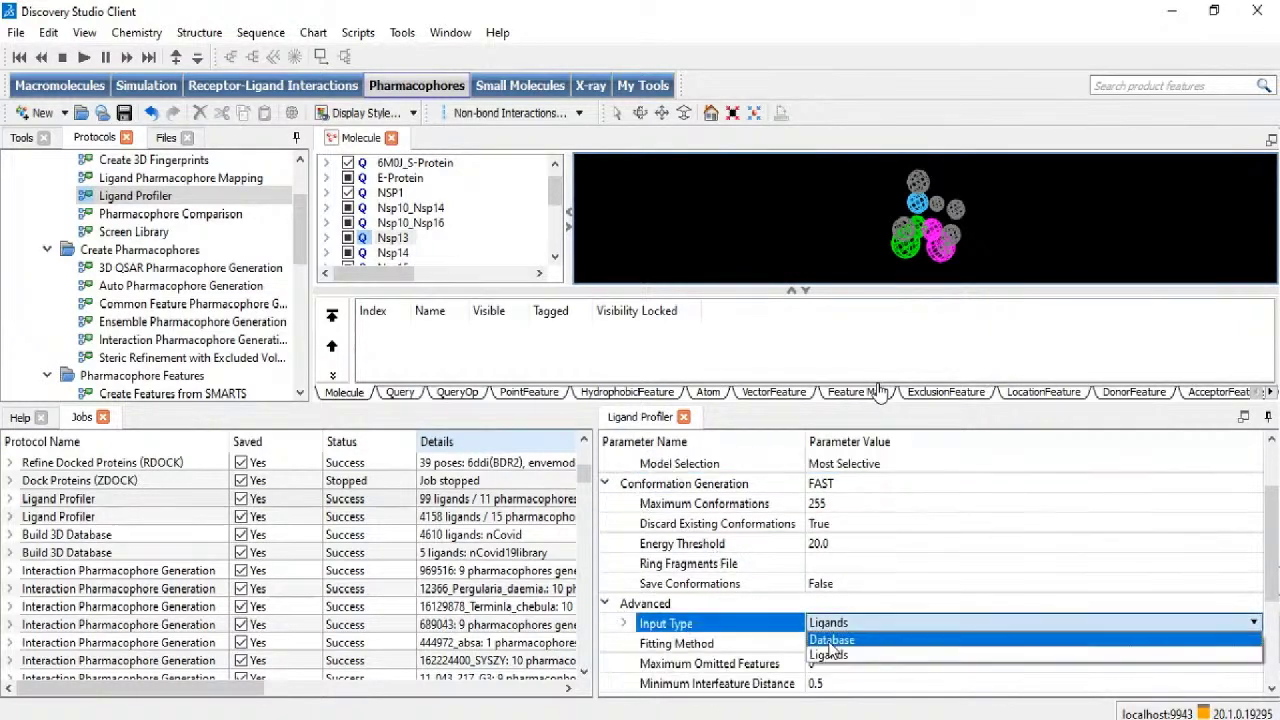
pyautogui.click(828, 658)
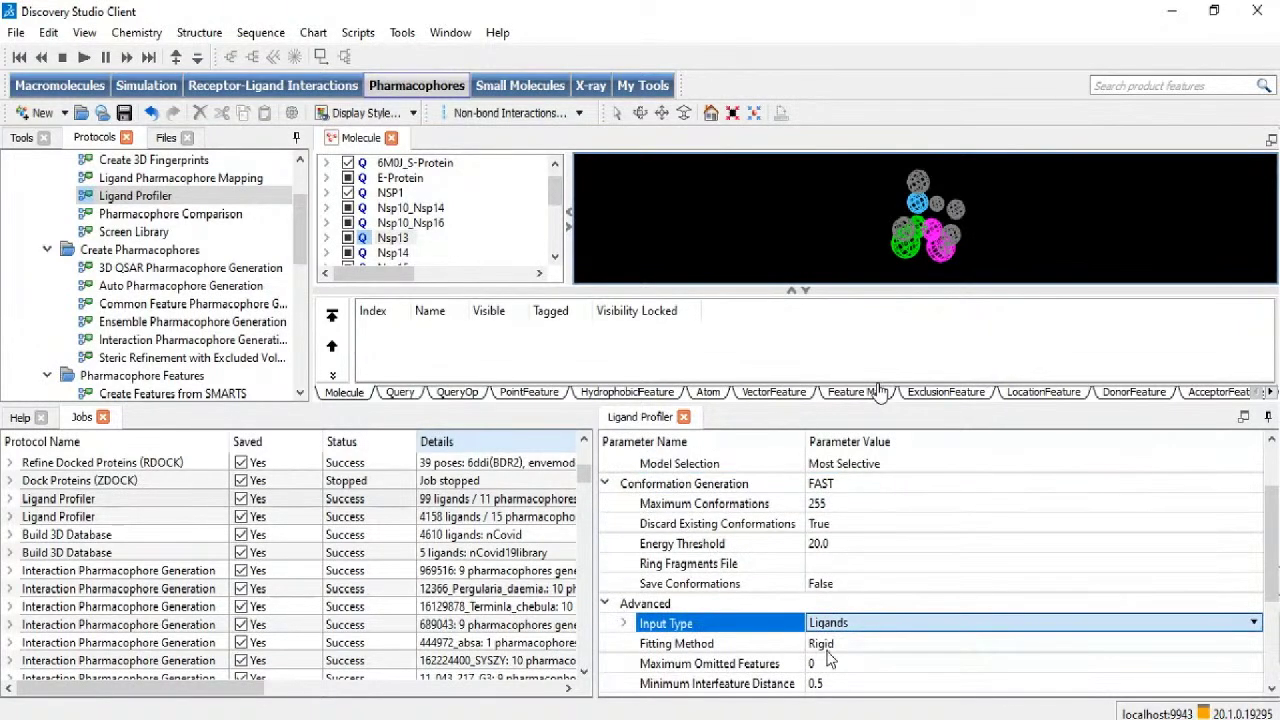
pyautogui.click(625, 625)
pyautogui.click(866, 648)
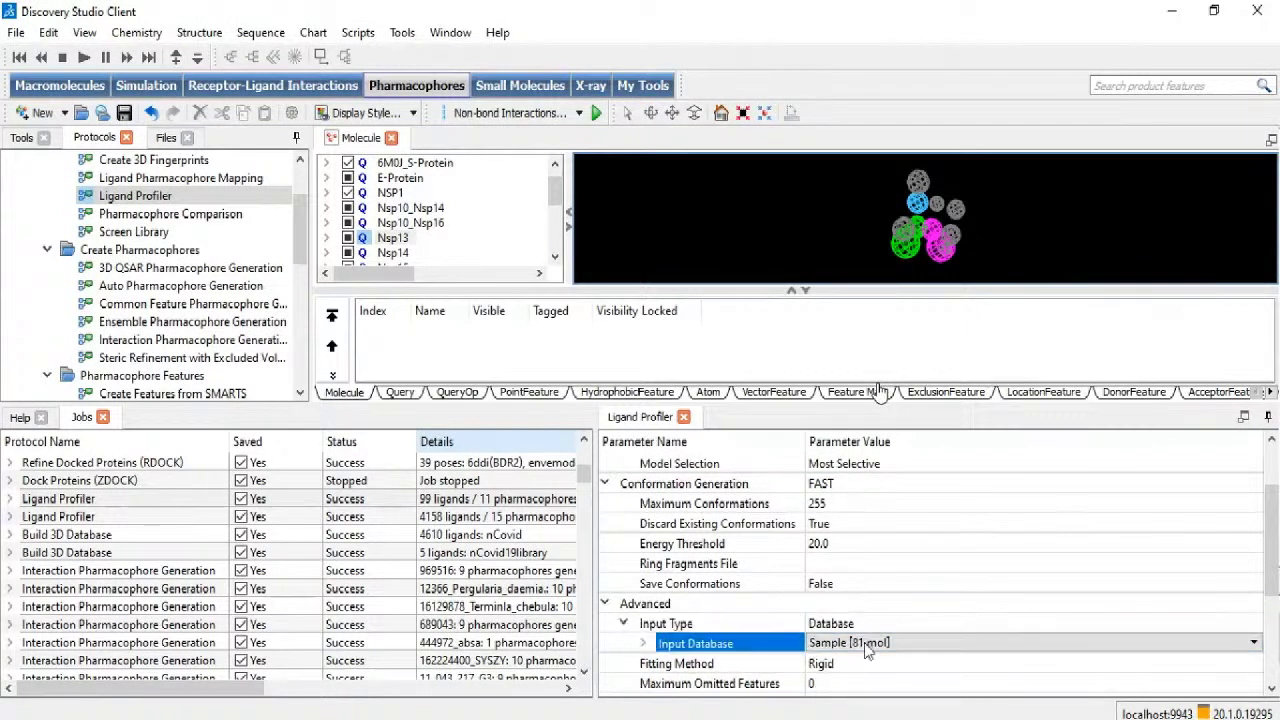
pyautogui.click(860, 686)
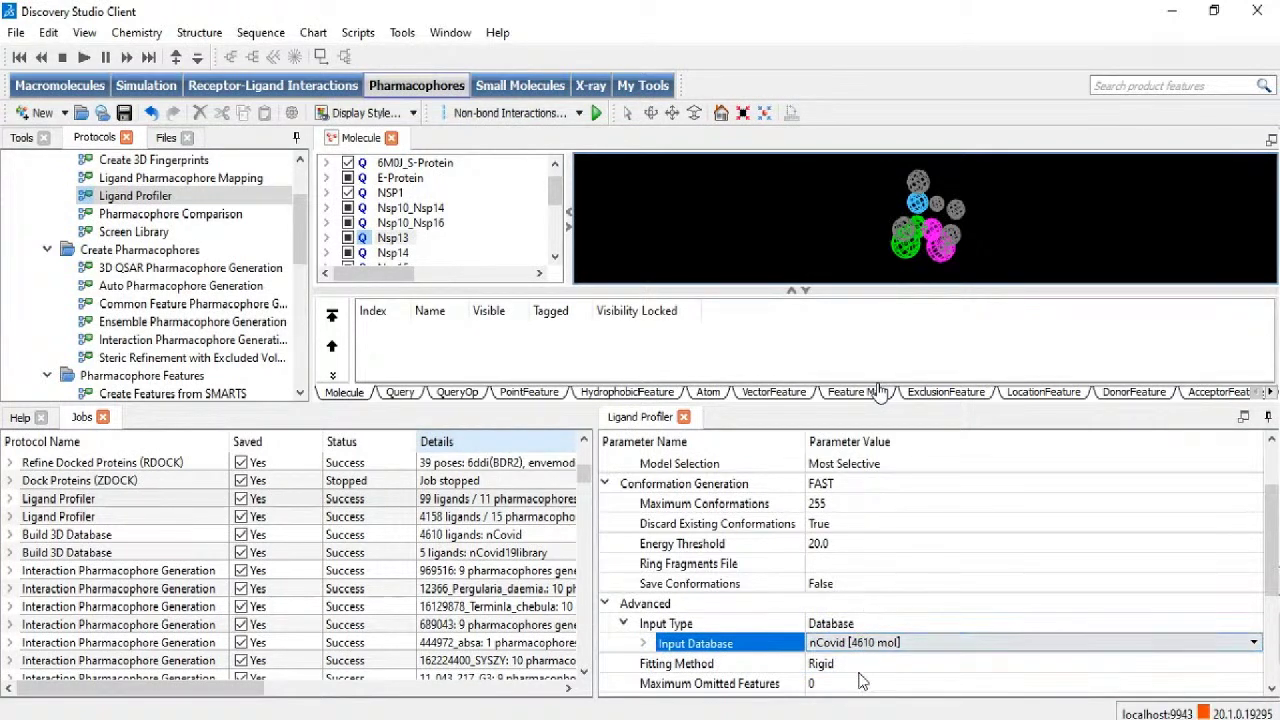
pyautogui.scroll(-2, 864, 678)
pyautogui.scroll(3, 864, 682)
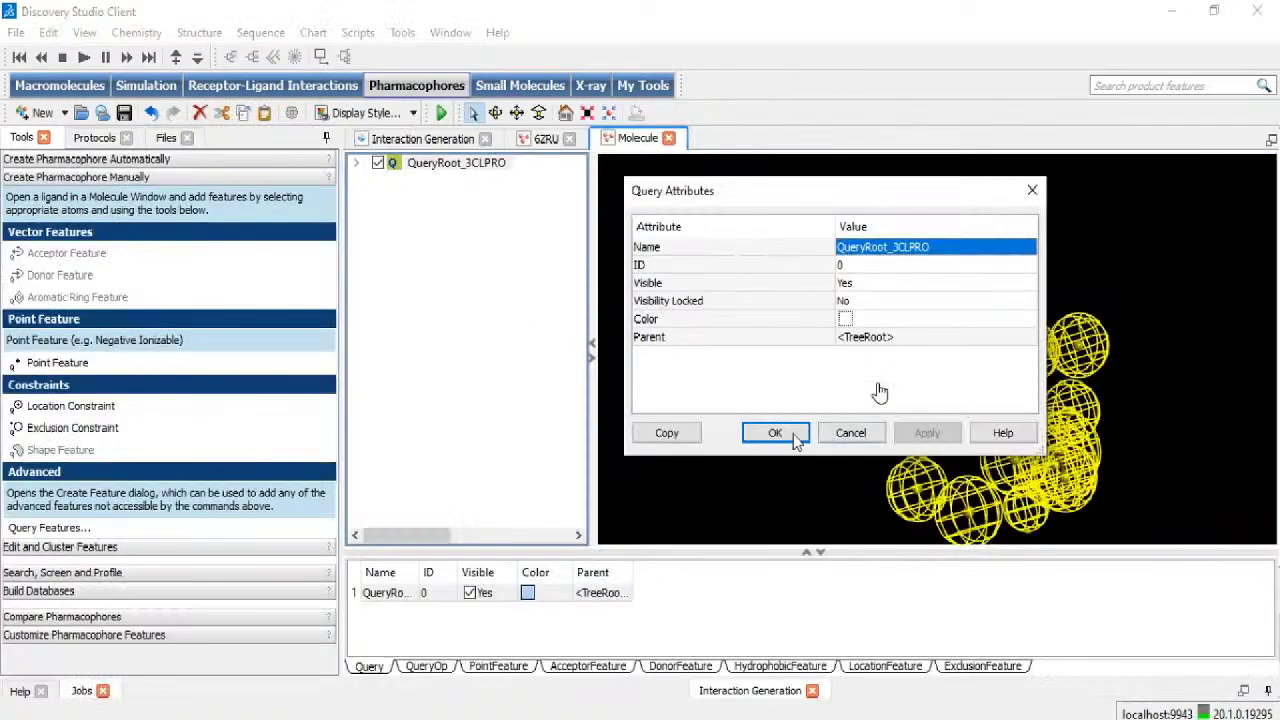
# Step: Accept the query attributes with the name QueryRoot_3CLPRO
pyautogui.click(775, 433)
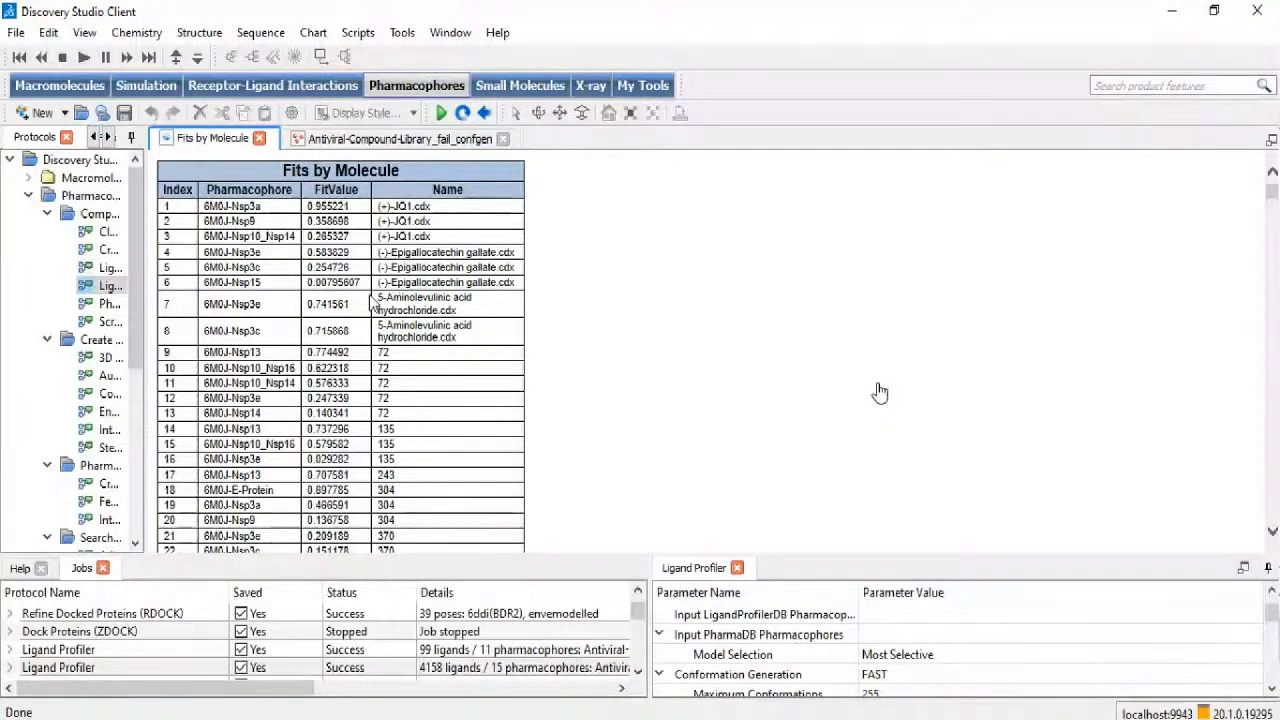
# Step: Examine the completed Ligand Profiler job's fit values organized by molecule, and those organized by pharmacophore from 3CLpro through E-Protein
pyautogui.scroll(-3, 379, 331)
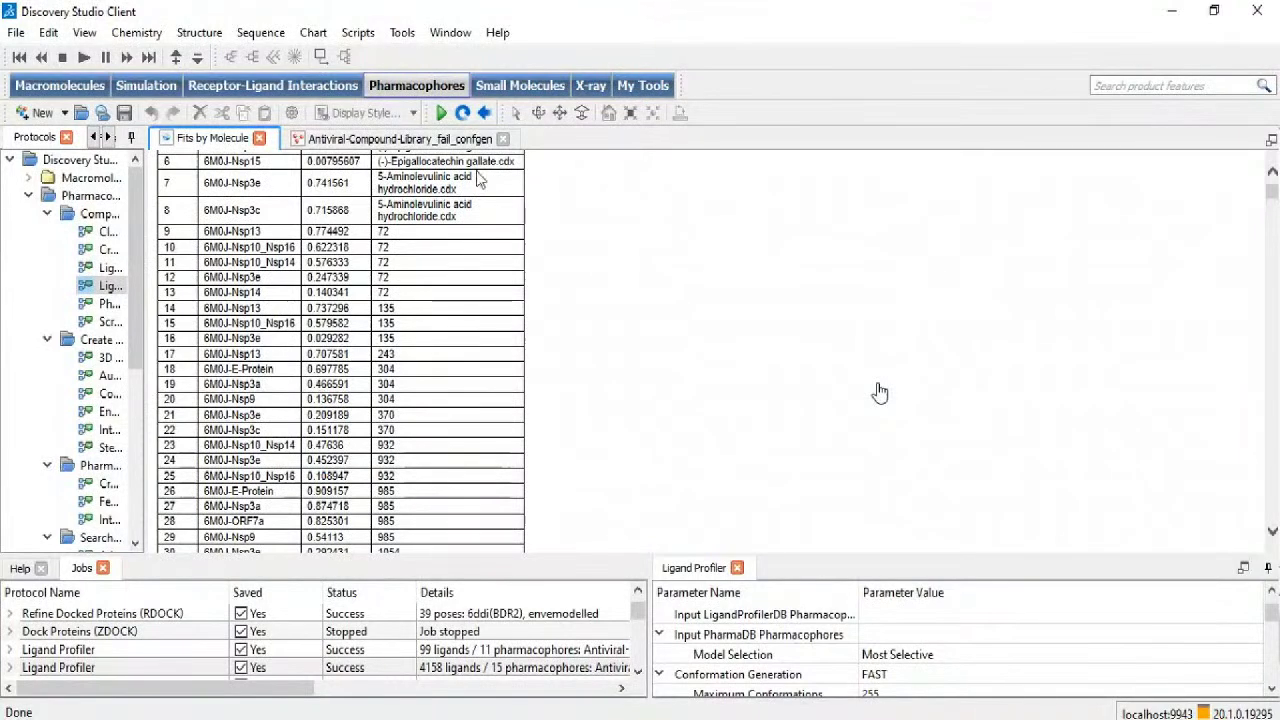
pyautogui.click(484, 112)
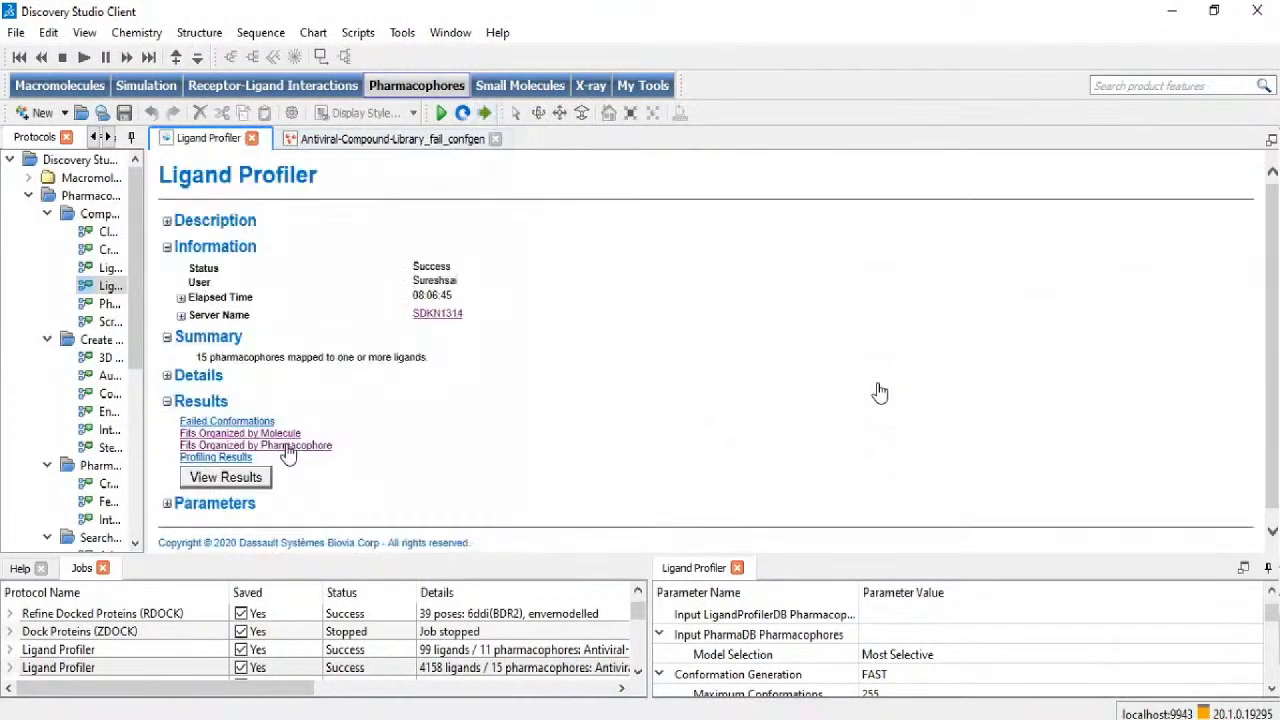
pyautogui.click(288, 446)
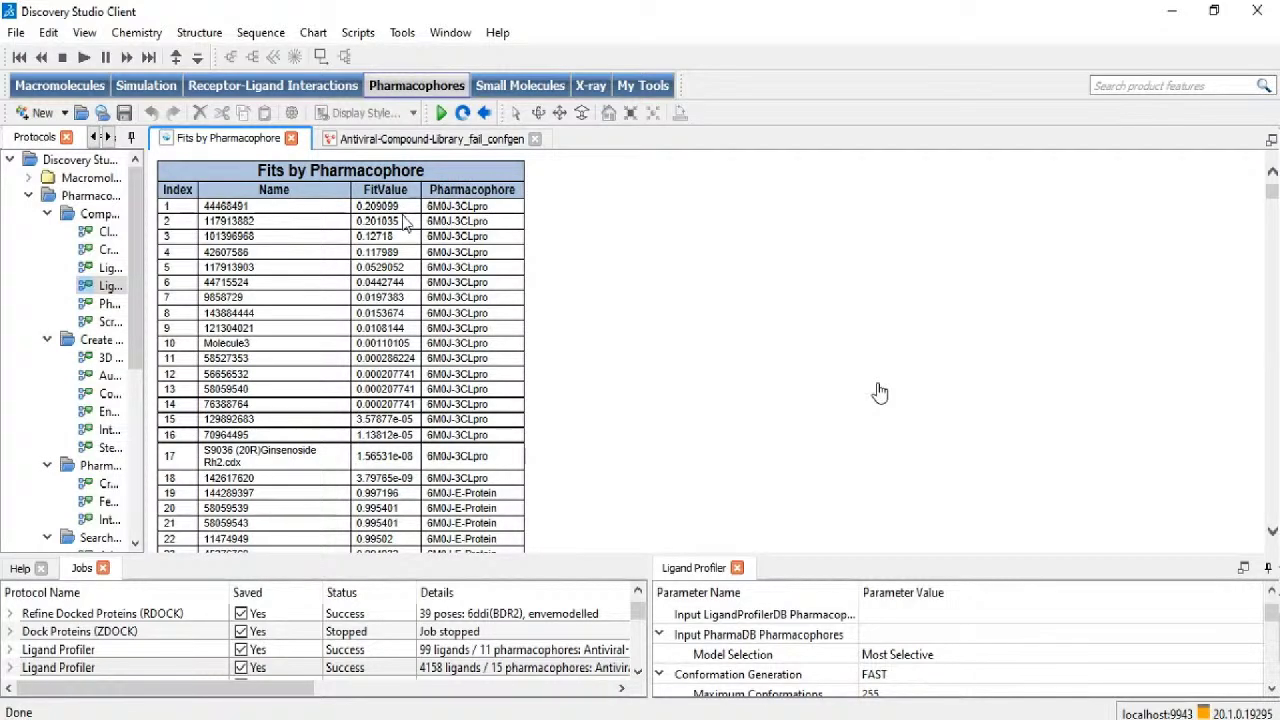
pyautogui.scroll(-2, 400, 328)
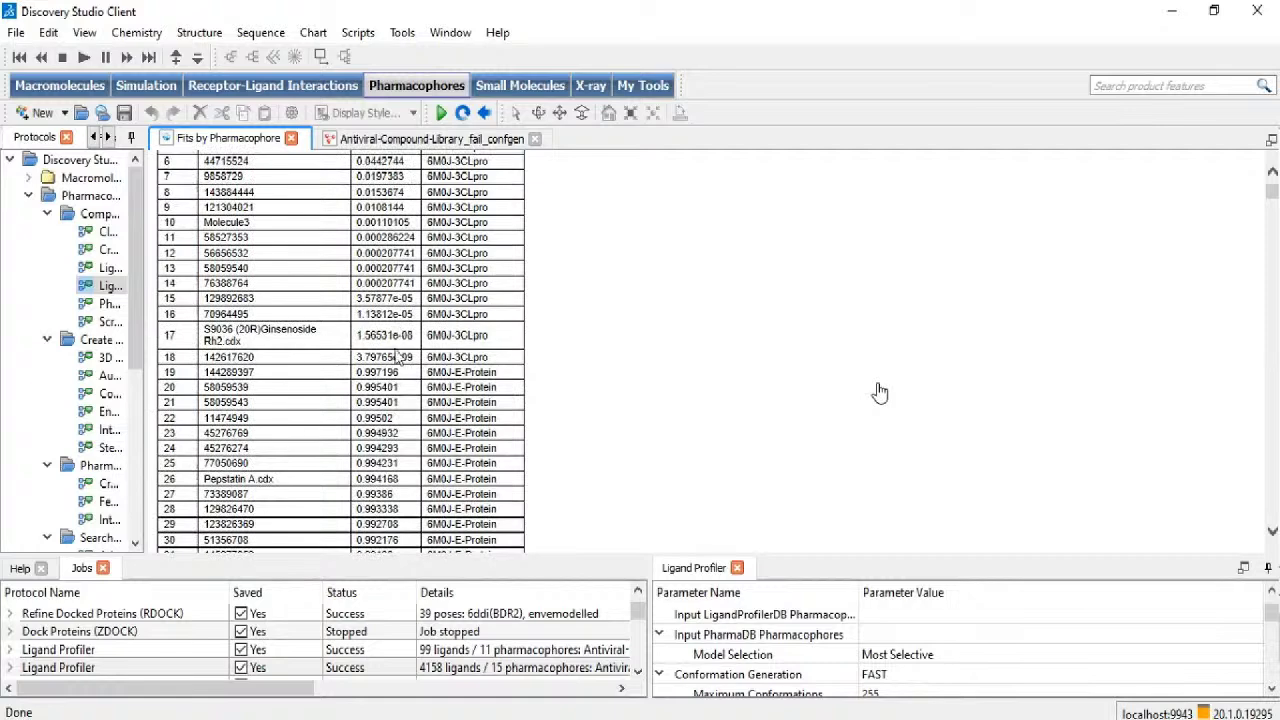
pyautogui.scroll(-2, 398, 360)
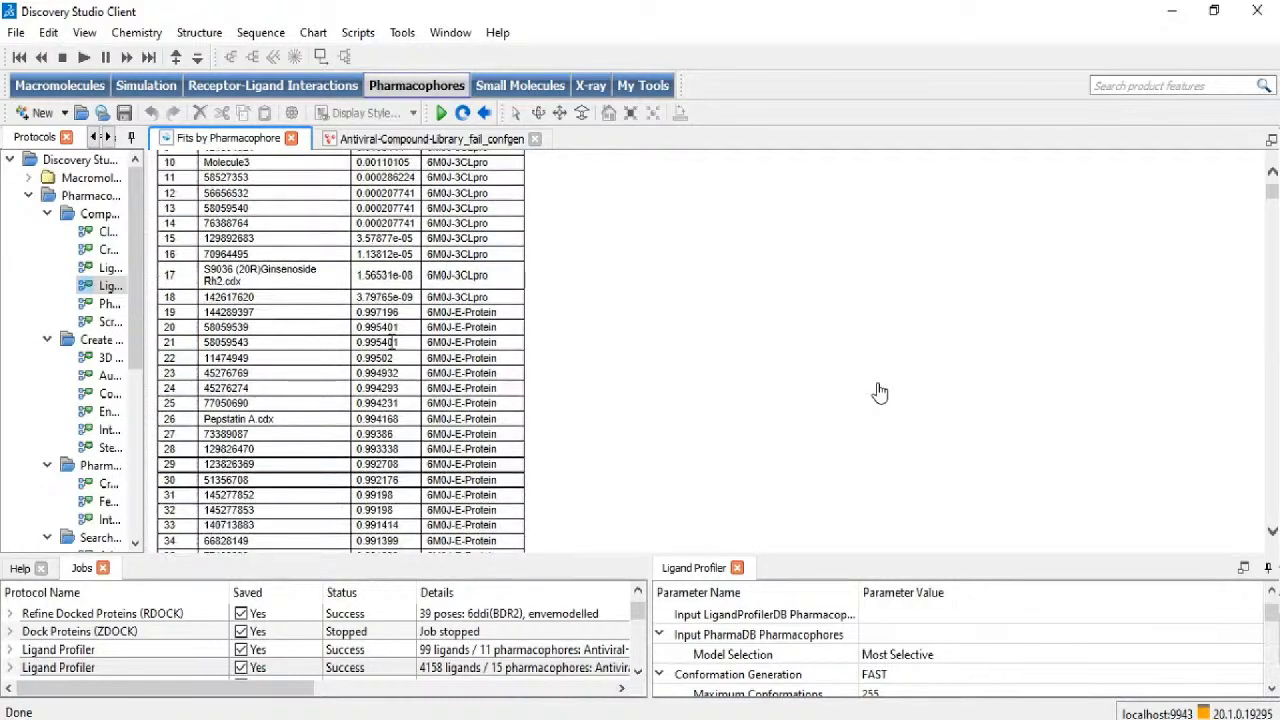
pyautogui.scroll(-8, 392, 342)
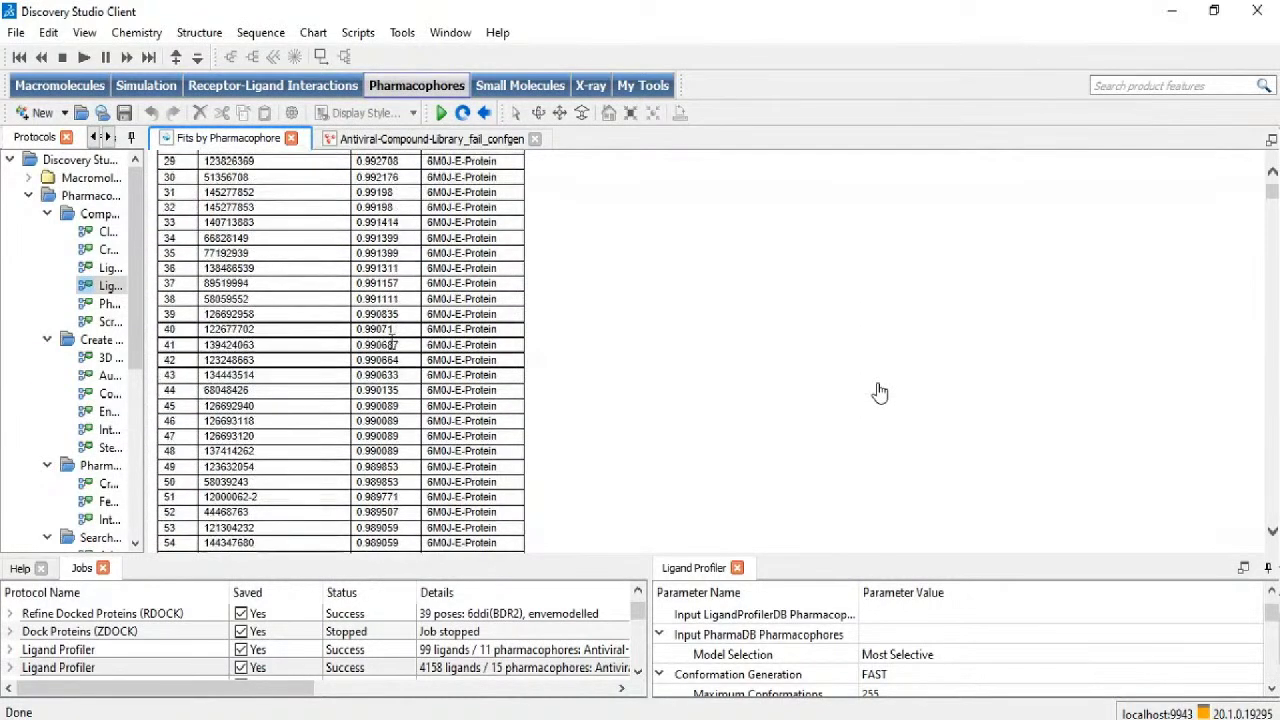
pyautogui.scroll(-14, 393, 343)
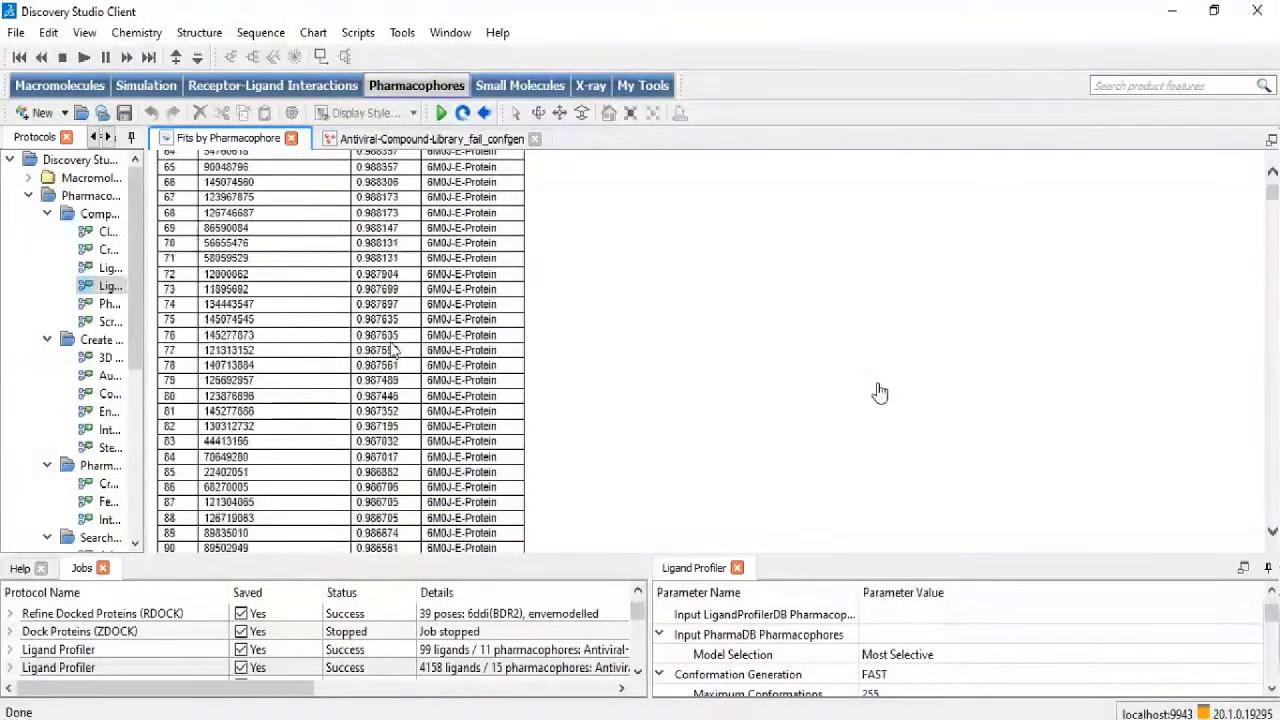
pyautogui.scroll(-11, 395, 350)
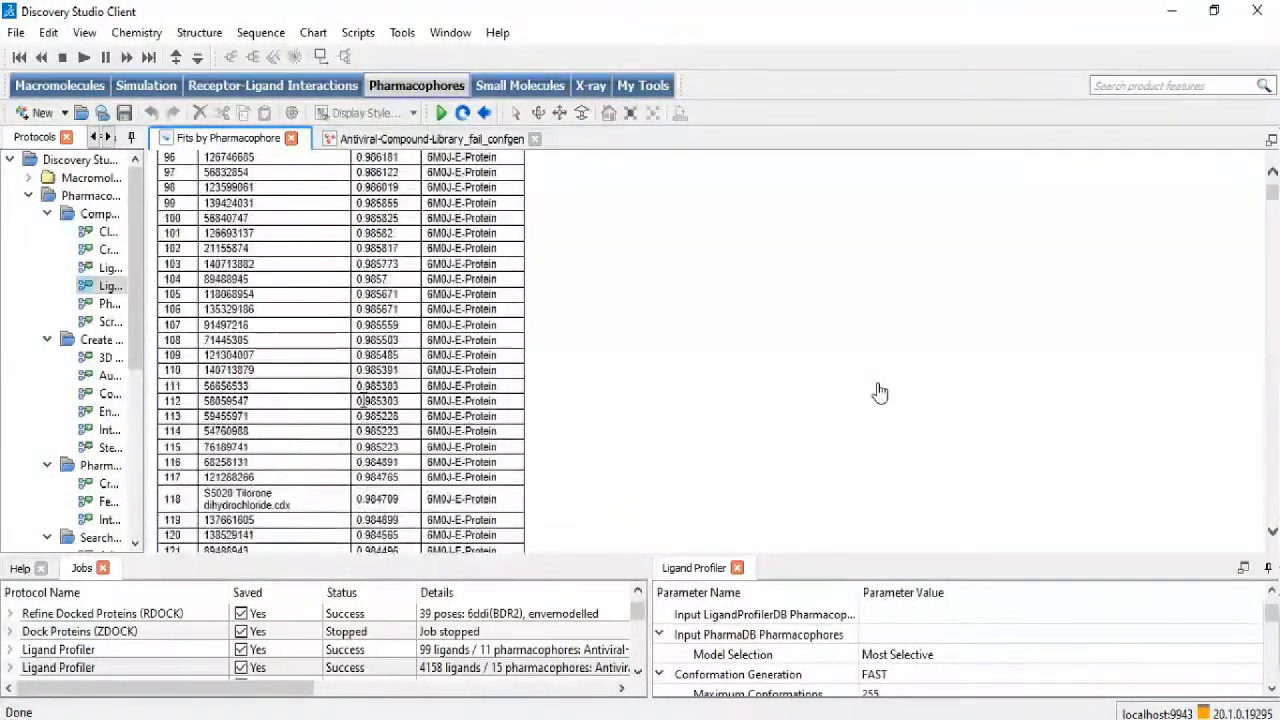
pyautogui.scroll(-12, 364, 401)
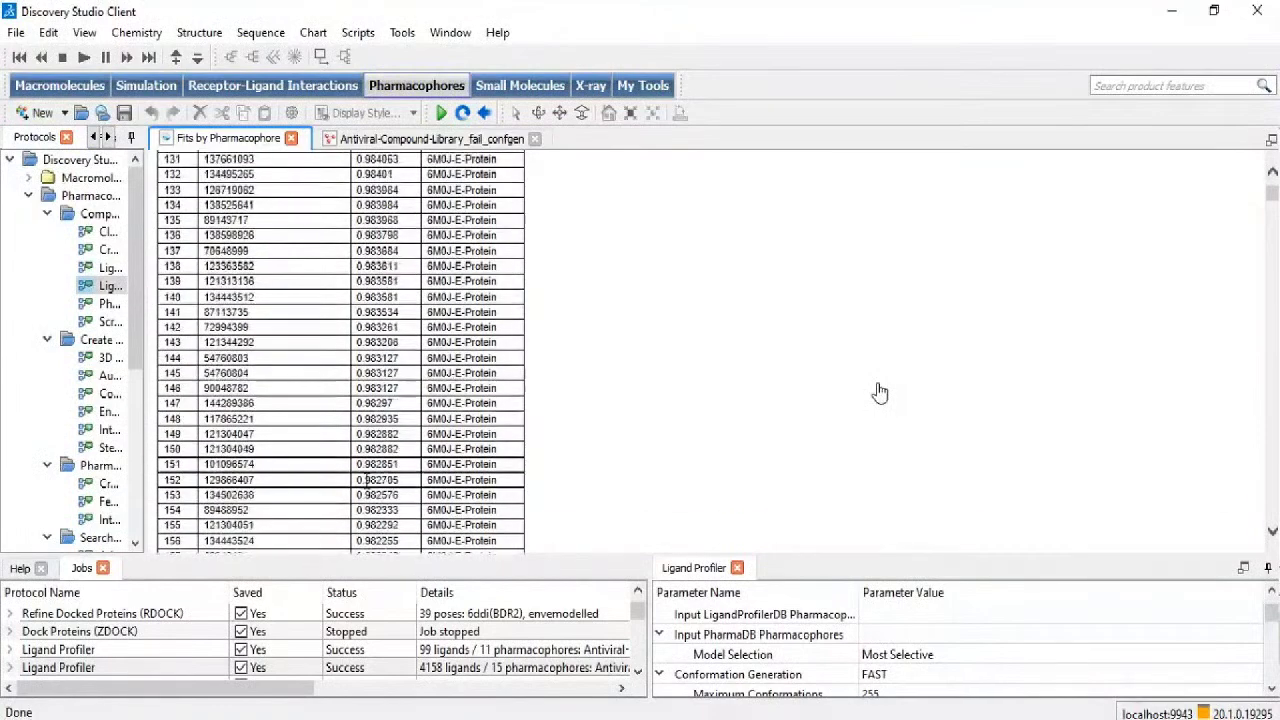
pyautogui.scroll(-18, 366, 480)
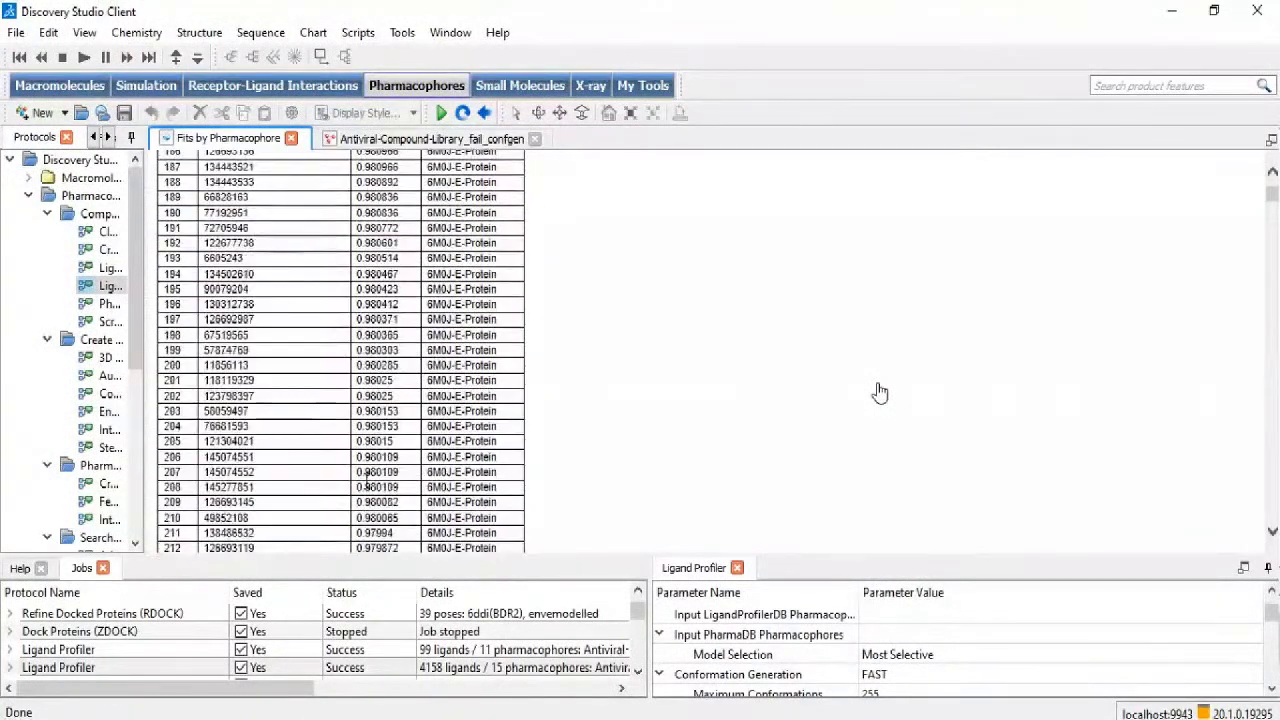
pyautogui.scroll(-4, 366, 480)
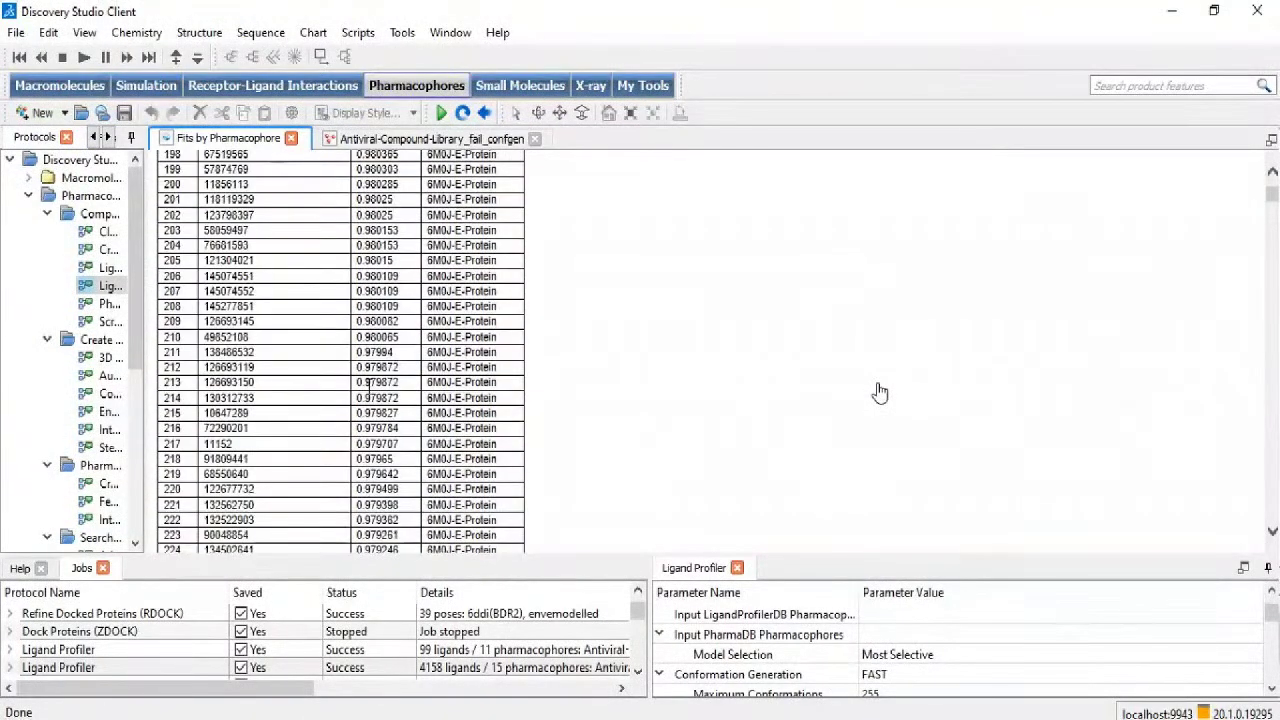
# Step: Return to the Ligand Profiler report and open its full results to show the heat map of ligands against pharmacophores
pyautogui.click(484, 113)
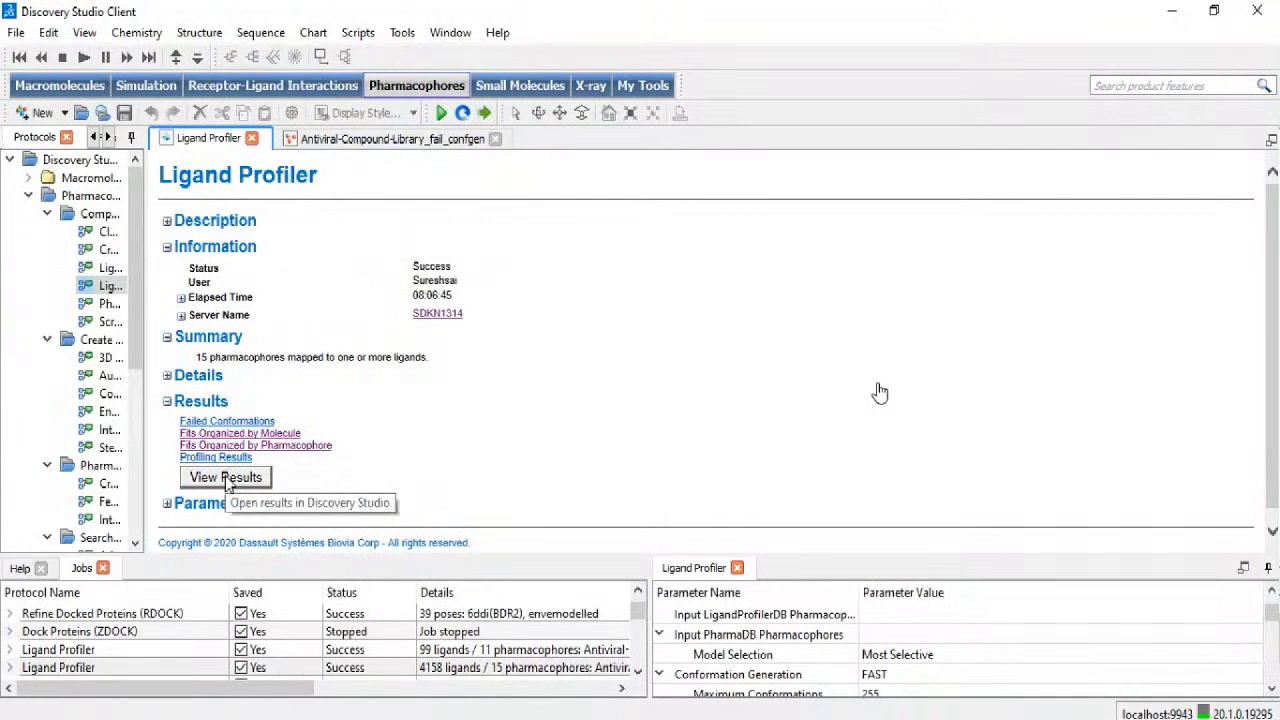
pyautogui.click(226, 478)
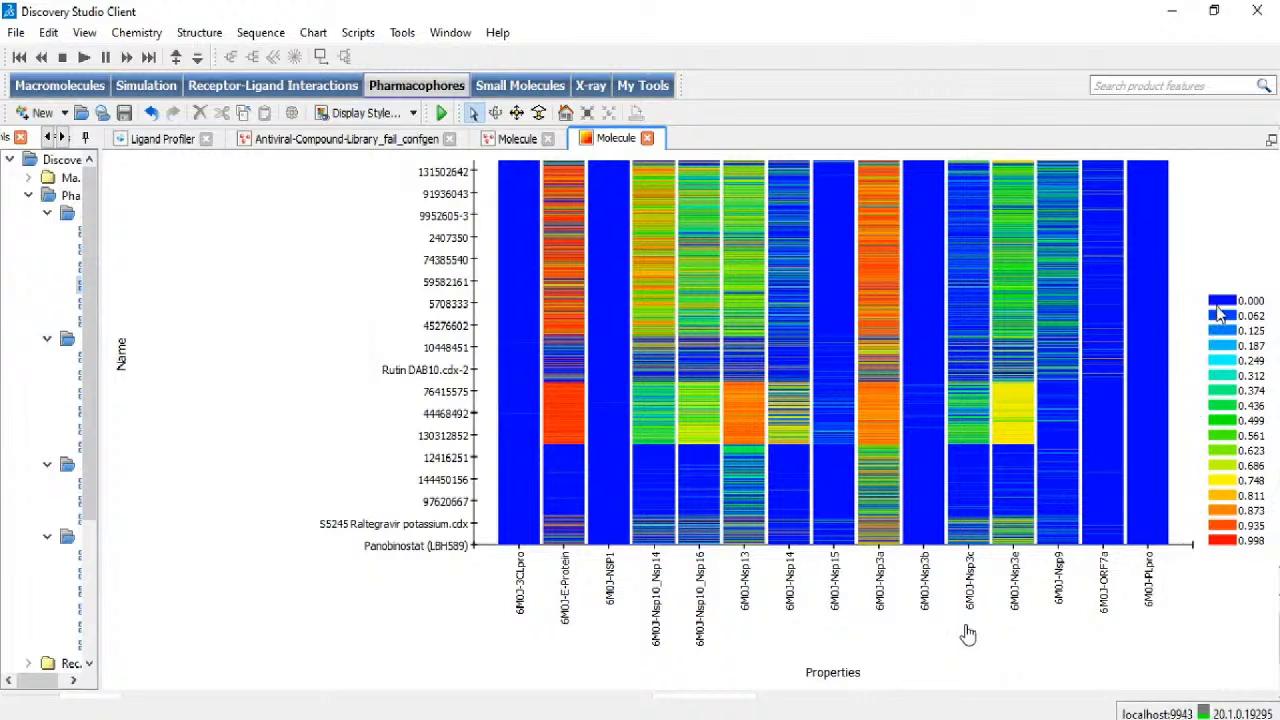
# Step: Examine the heat map's ligand fit values across the pharmacophore columns from 6M0J-3CLpro through 6M0J-PLpro
pyautogui.moveTo(528, 533)
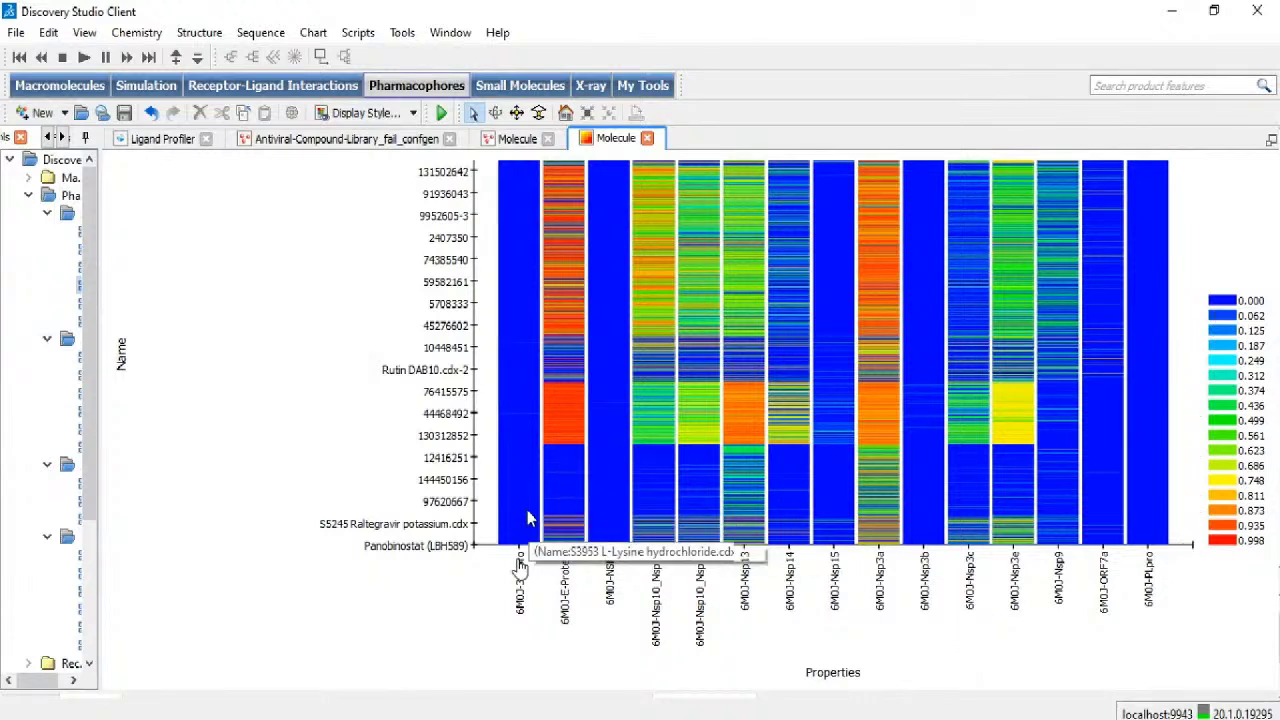
pyautogui.moveTo(513, 415)
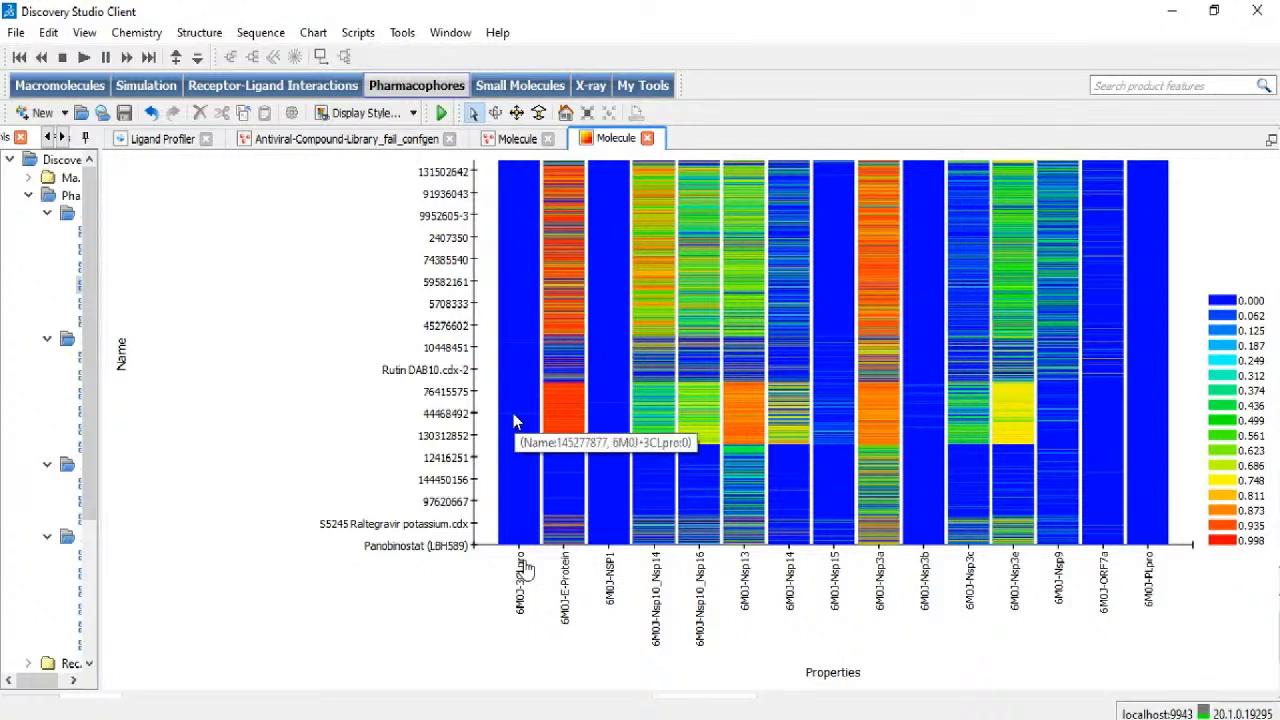
pyautogui.moveTo(587, 263)
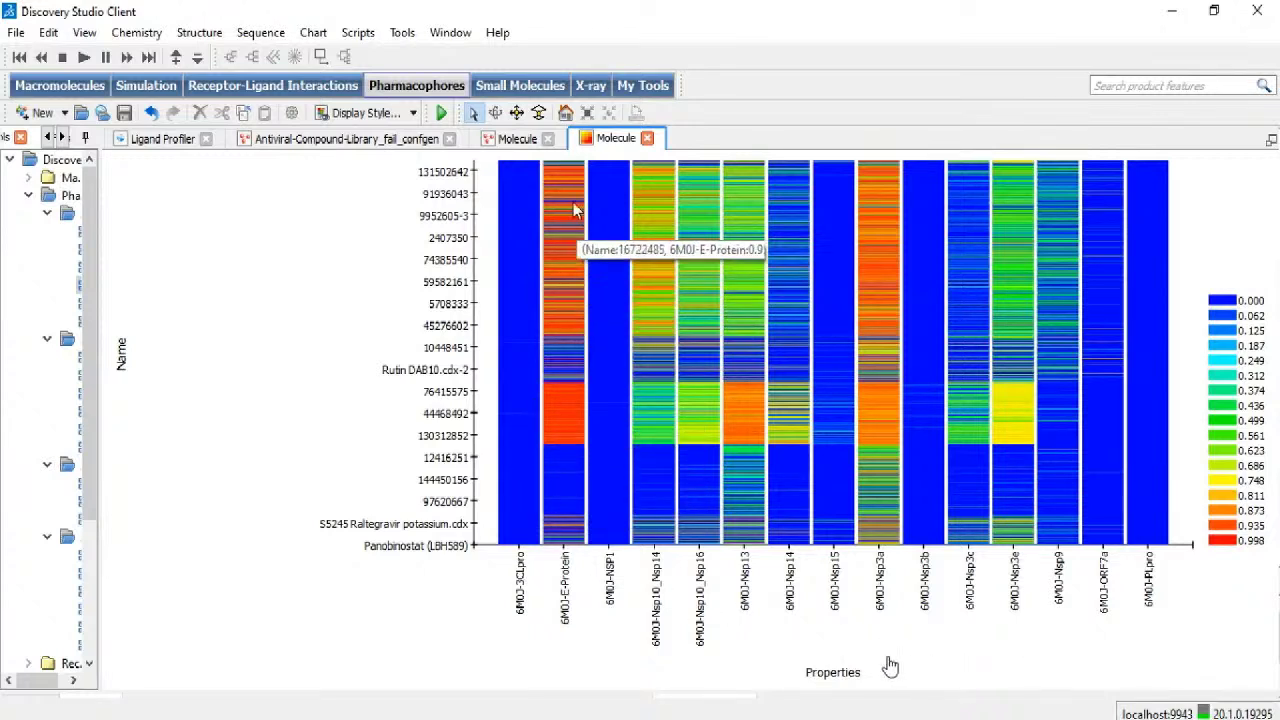
pyautogui.moveTo(570, 205)
pyautogui.moveTo(566, 228)
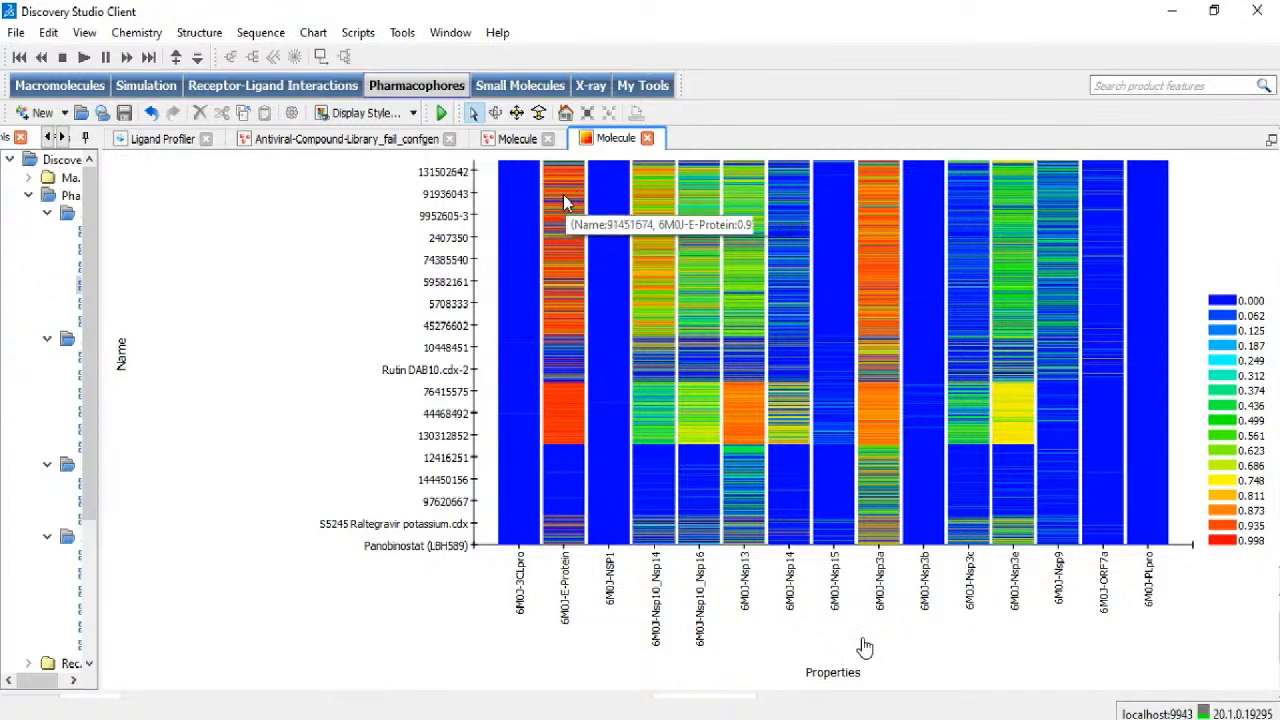
pyautogui.moveTo(592, 183)
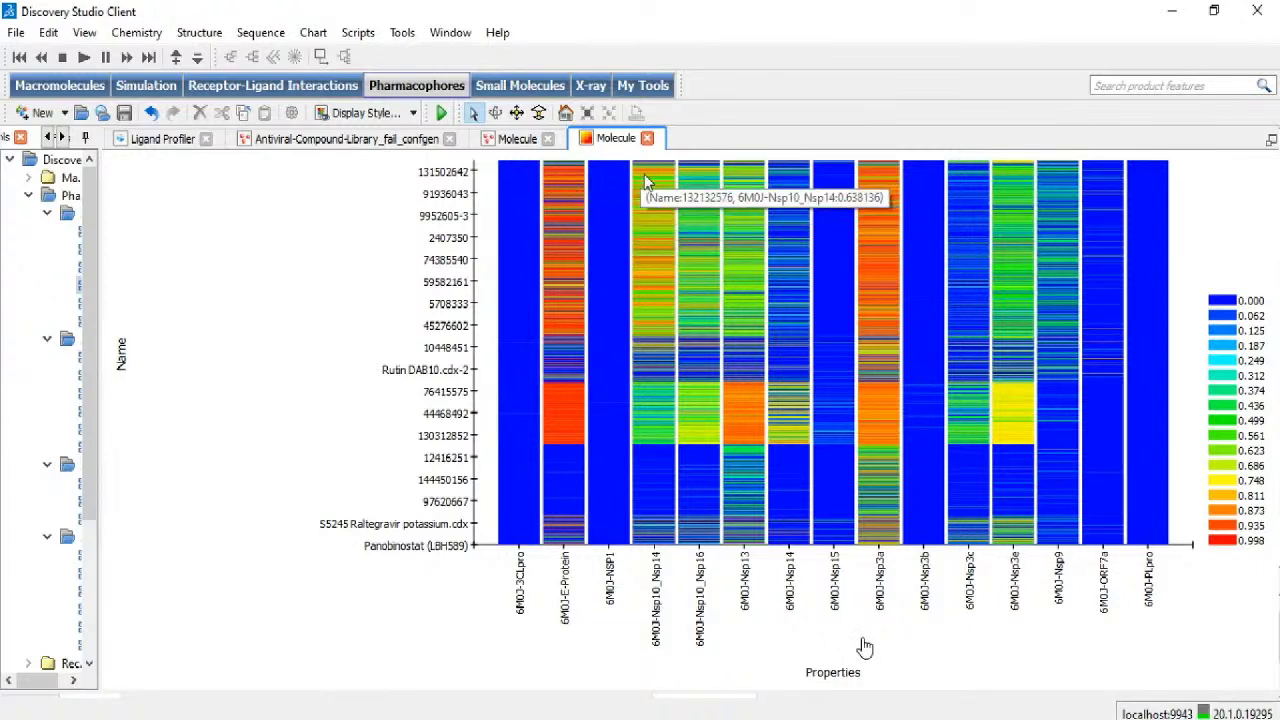
pyautogui.moveTo(652, 228)
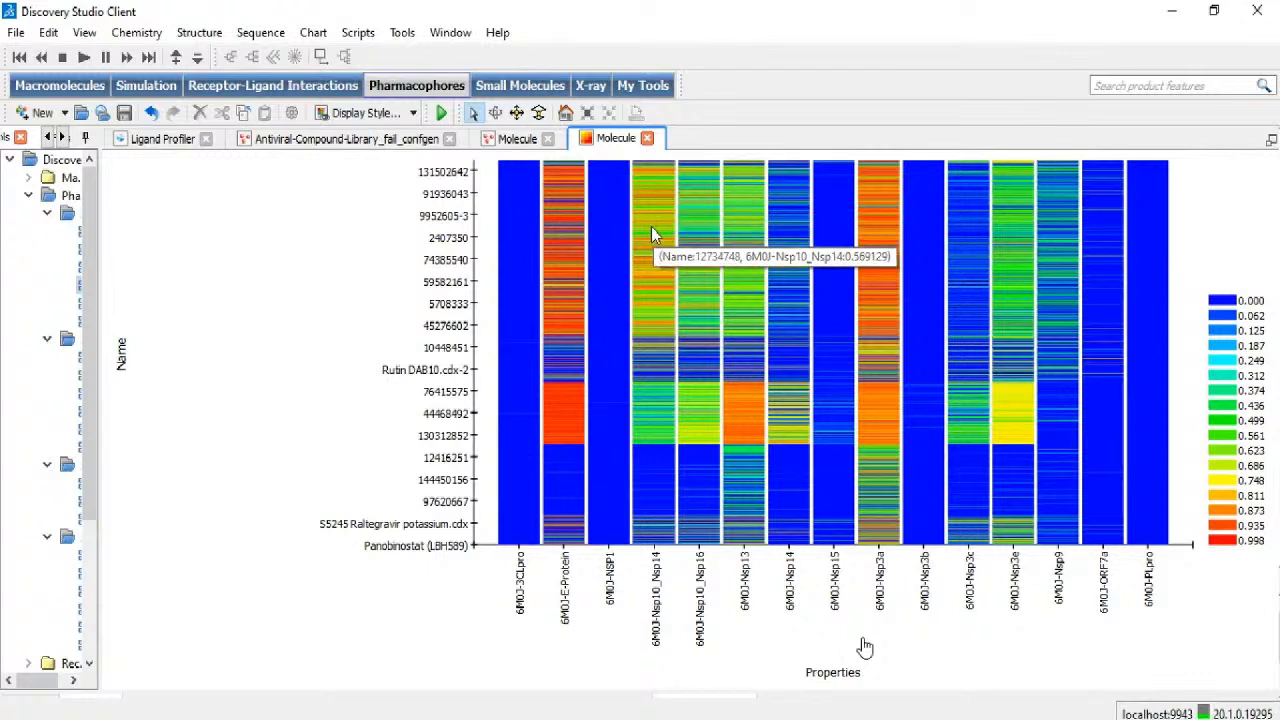
pyautogui.moveTo(697, 222)
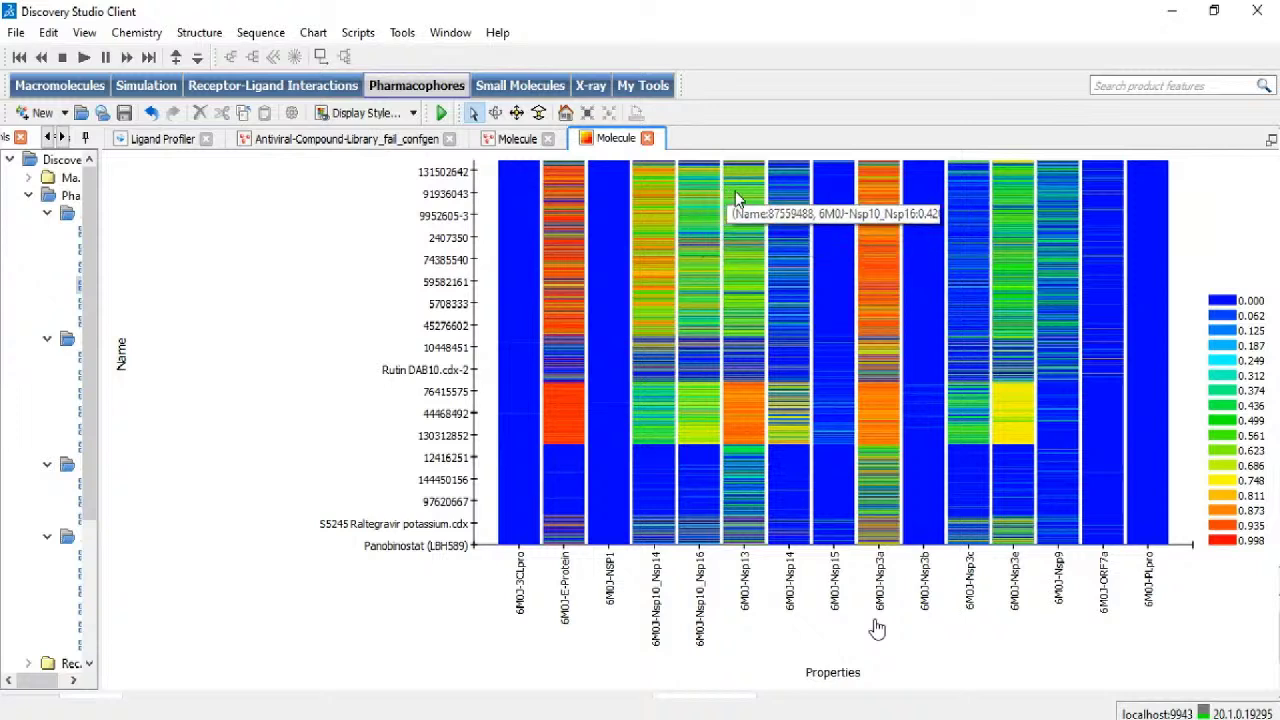
pyautogui.moveTo(808, 428)
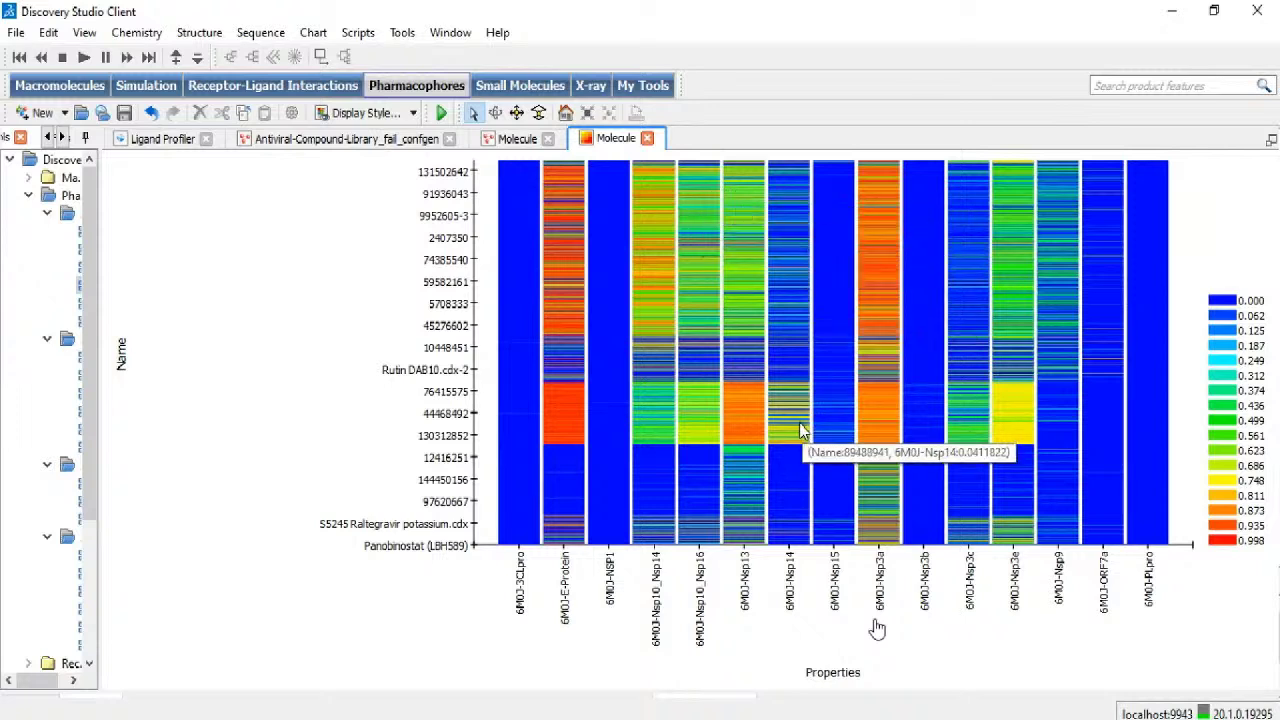
pyautogui.moveTo(845, 513)
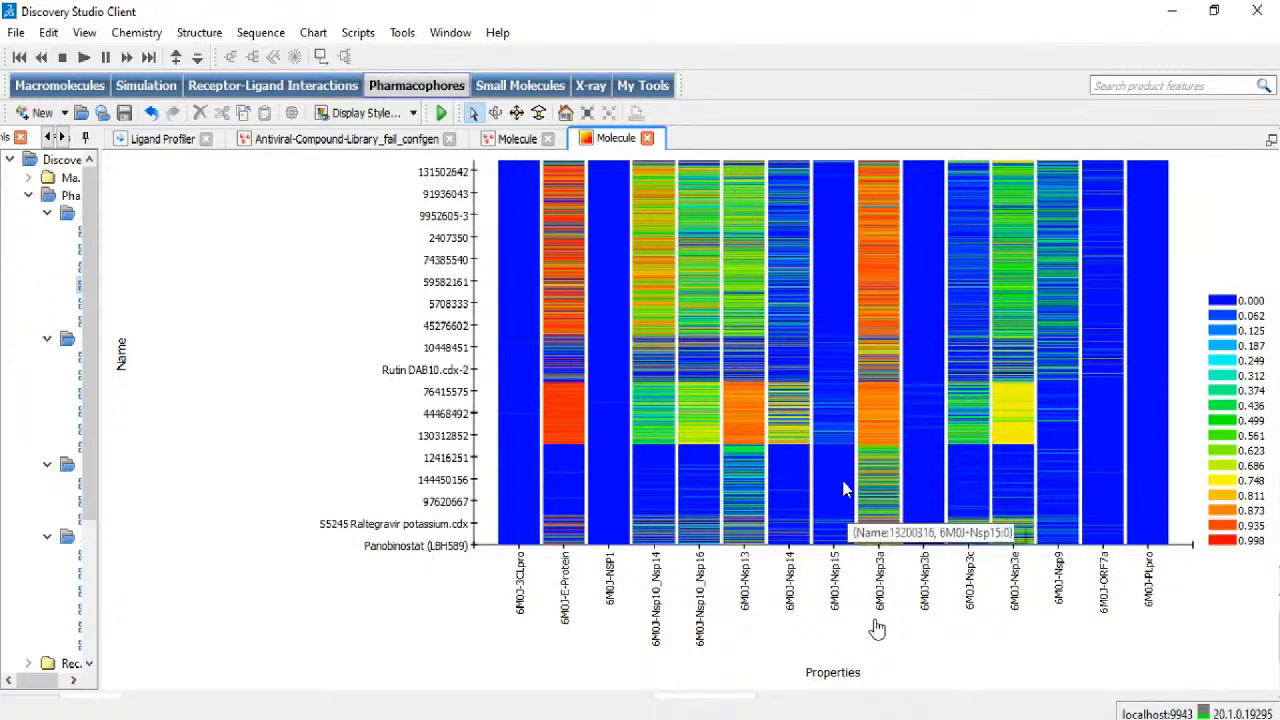
pyautogui.moveTo(879, 462)
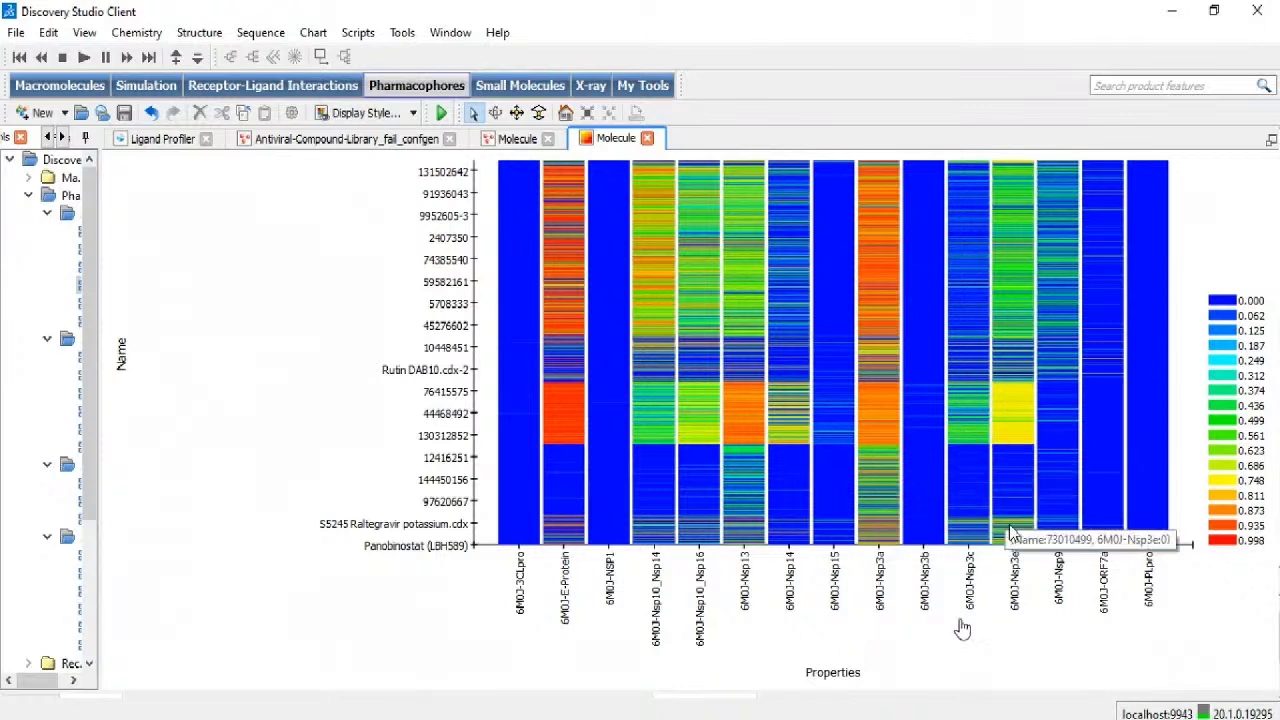
pyautogui.moveTo(1094, 385)
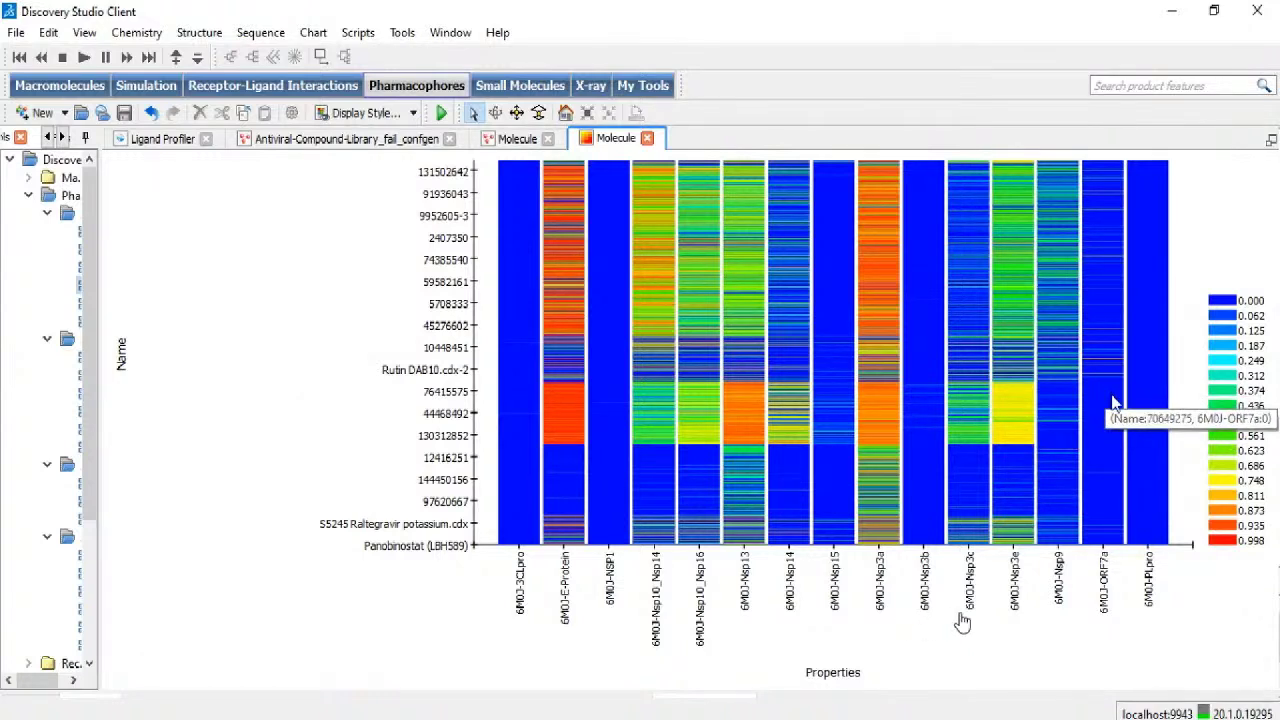
pyautogui.moveTo(1168, 253)
pyautogui.moveTo(1163, 212)
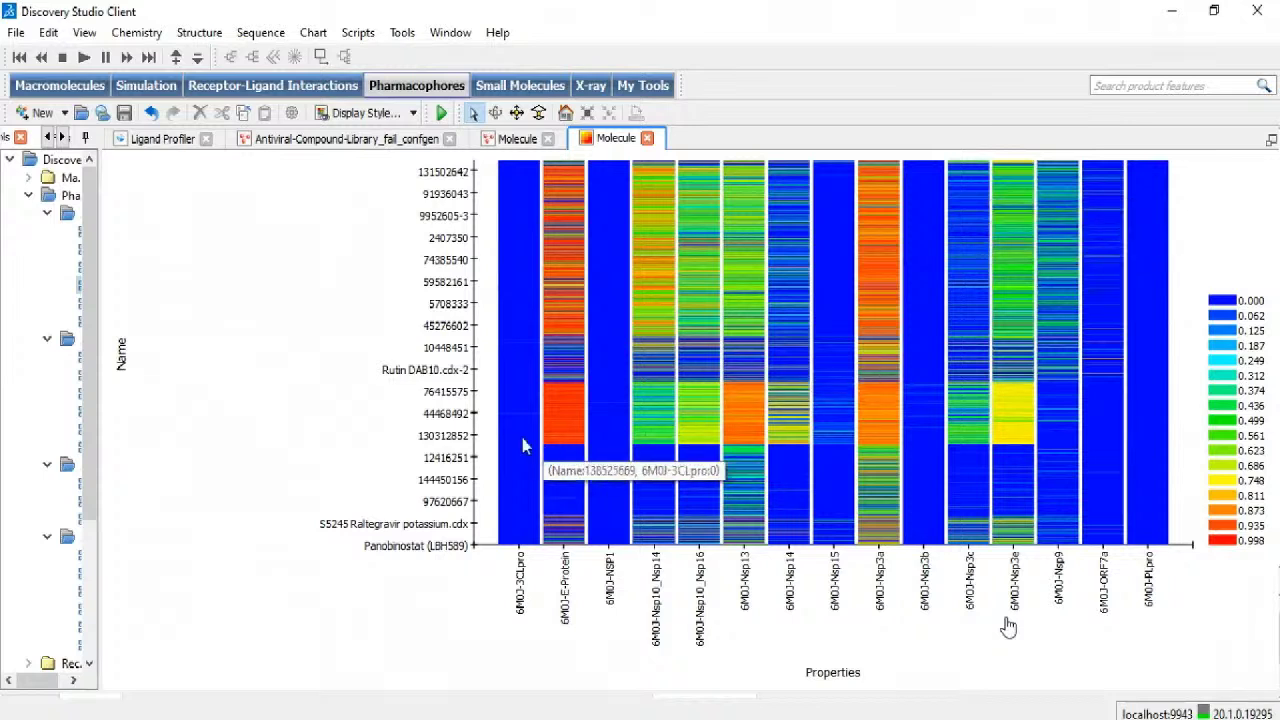
pyautogui.moveTo(530, 193)
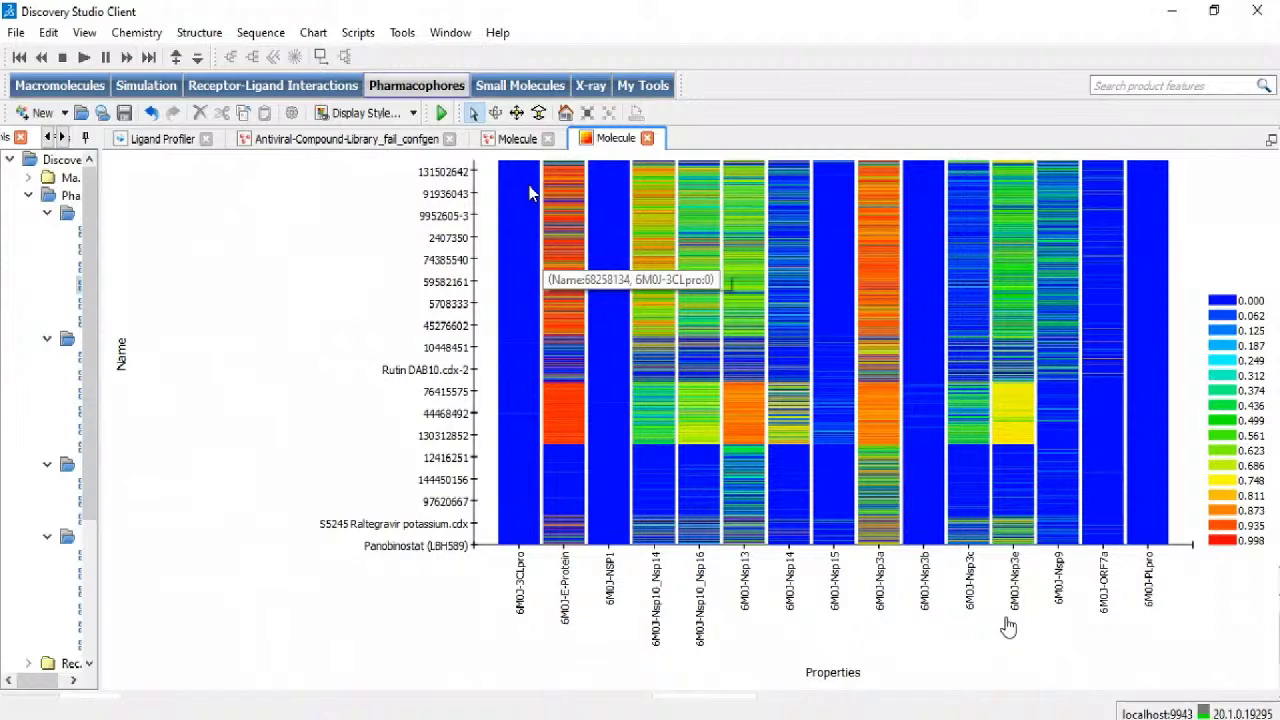
# Step: Show the molecule data table and examine the fit values through the 6M0J-PLpro column and down to the last rows
pyautogui.click(517, 138)
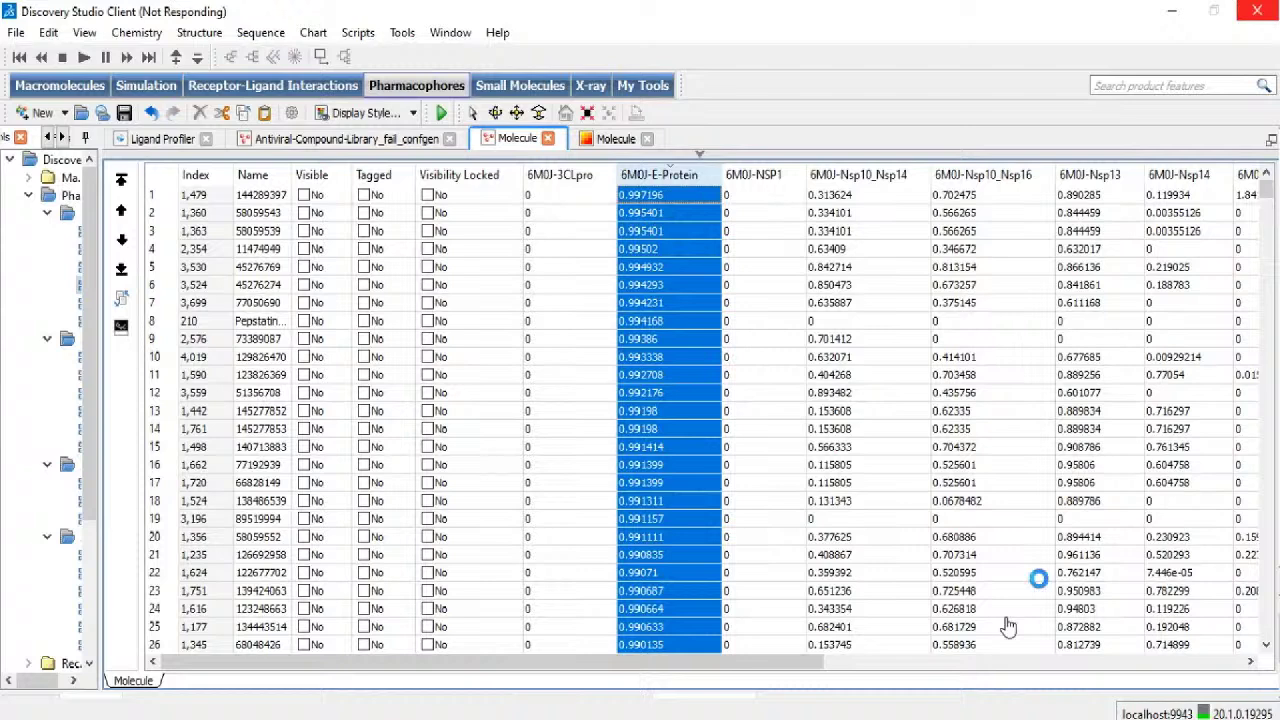
pyautogui.moveTo(776, 672); pyautogui.dragTo(1186, 662)
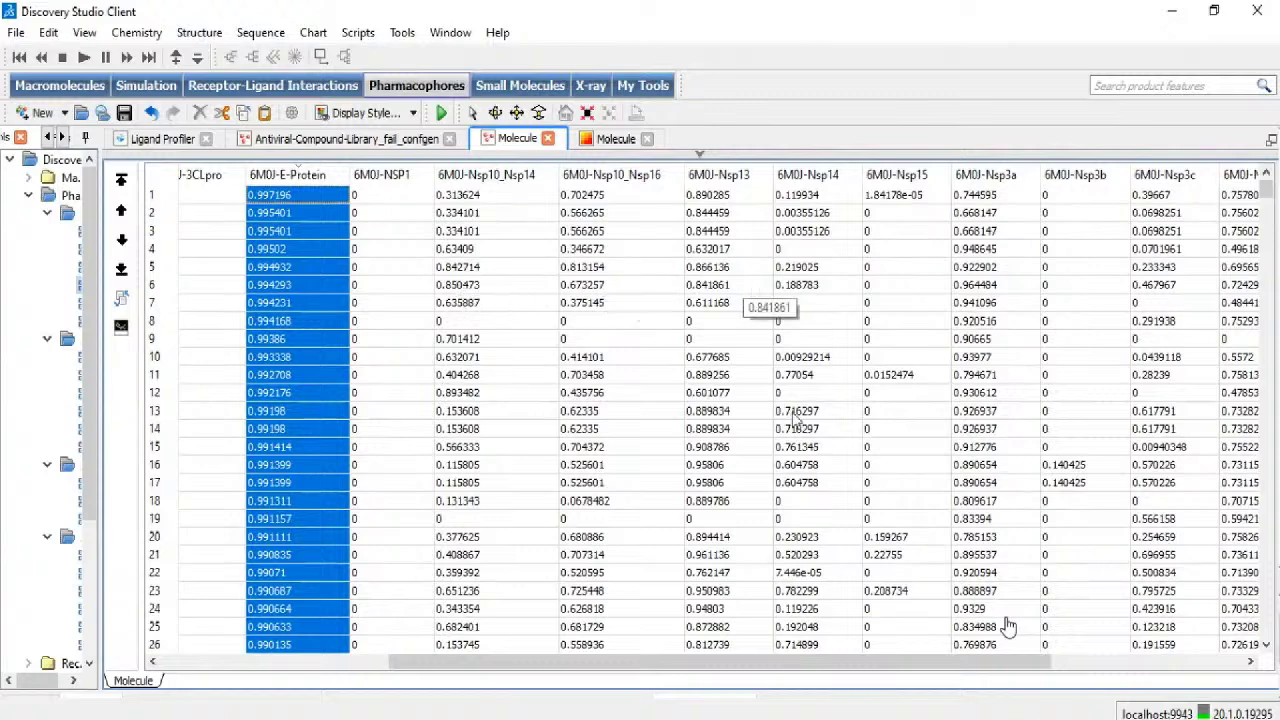
pyautogui.moveTo(918, 665); pyautogui.dragTo(1110, 665)
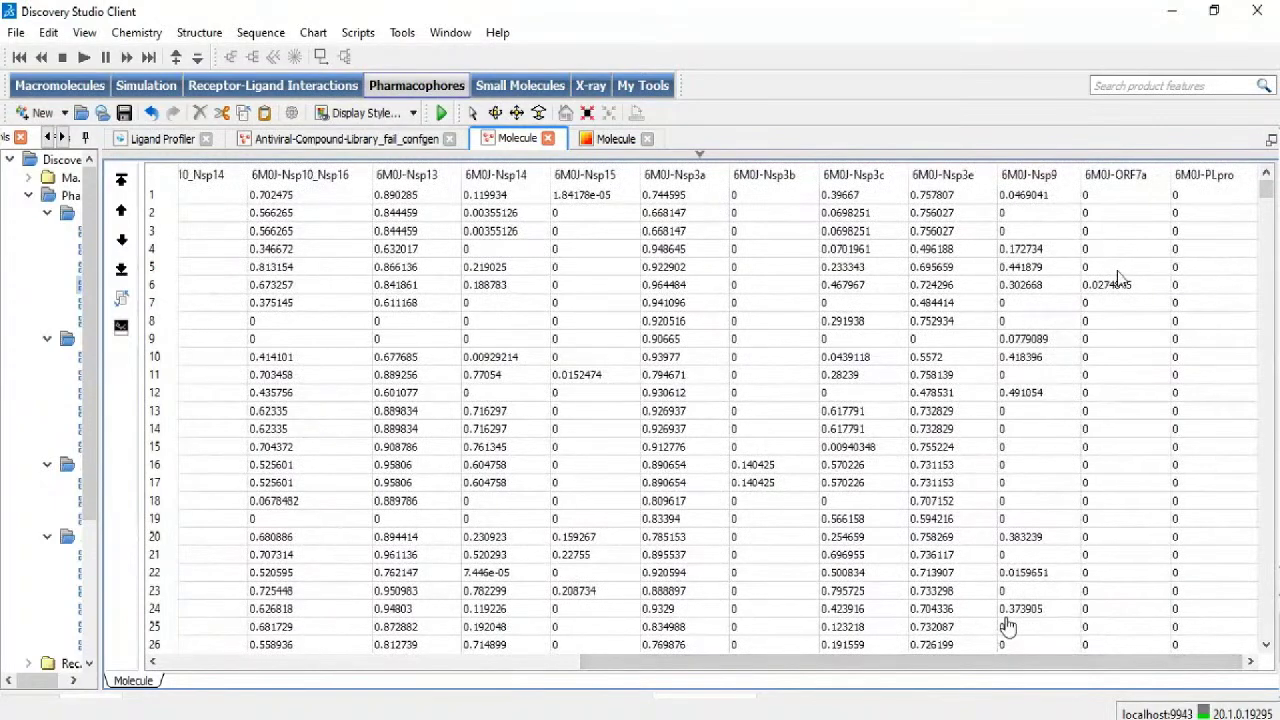
pyautogui.scroll(-3, 1118, 277)
pyautogui.moveTo(1266, 192); pyautogui.dragTo(1265, 362)
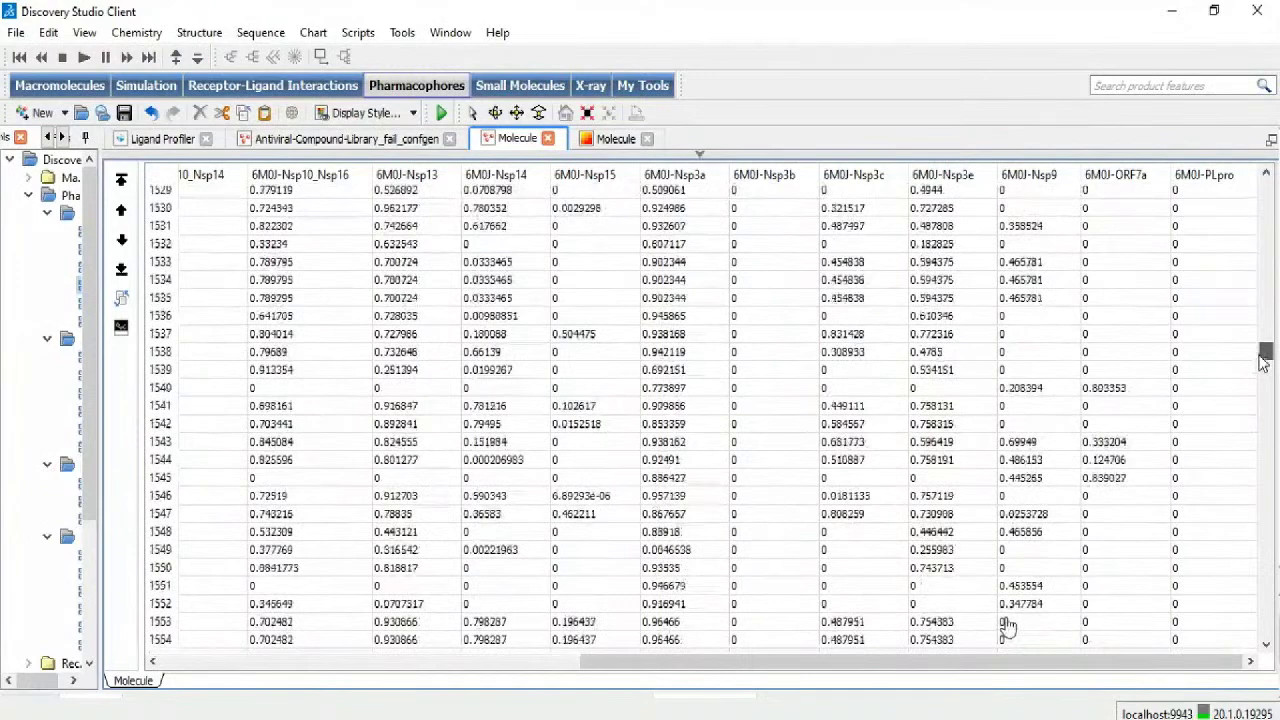
pyautogui.moveTo(1262, 362); pyautogui.dragTo(1266, 625)
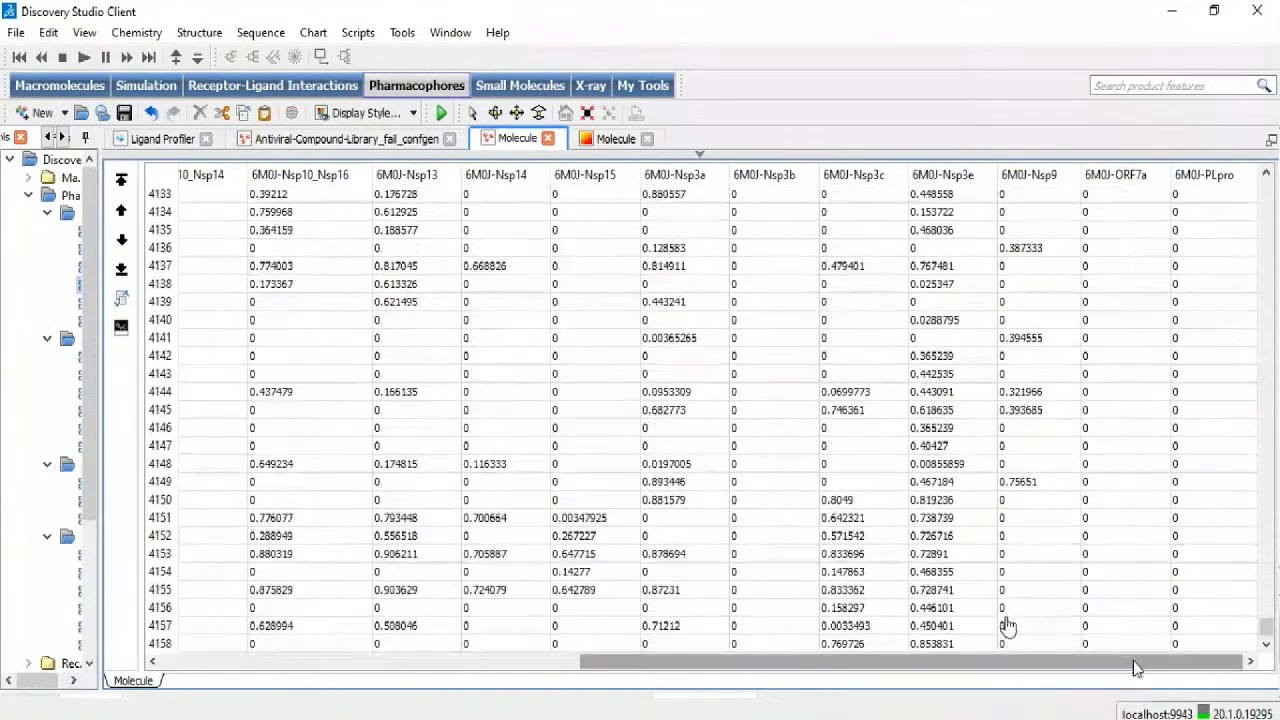
pyautogui.moveTo(790, 661); pyautogui.dragTo(492, 661)
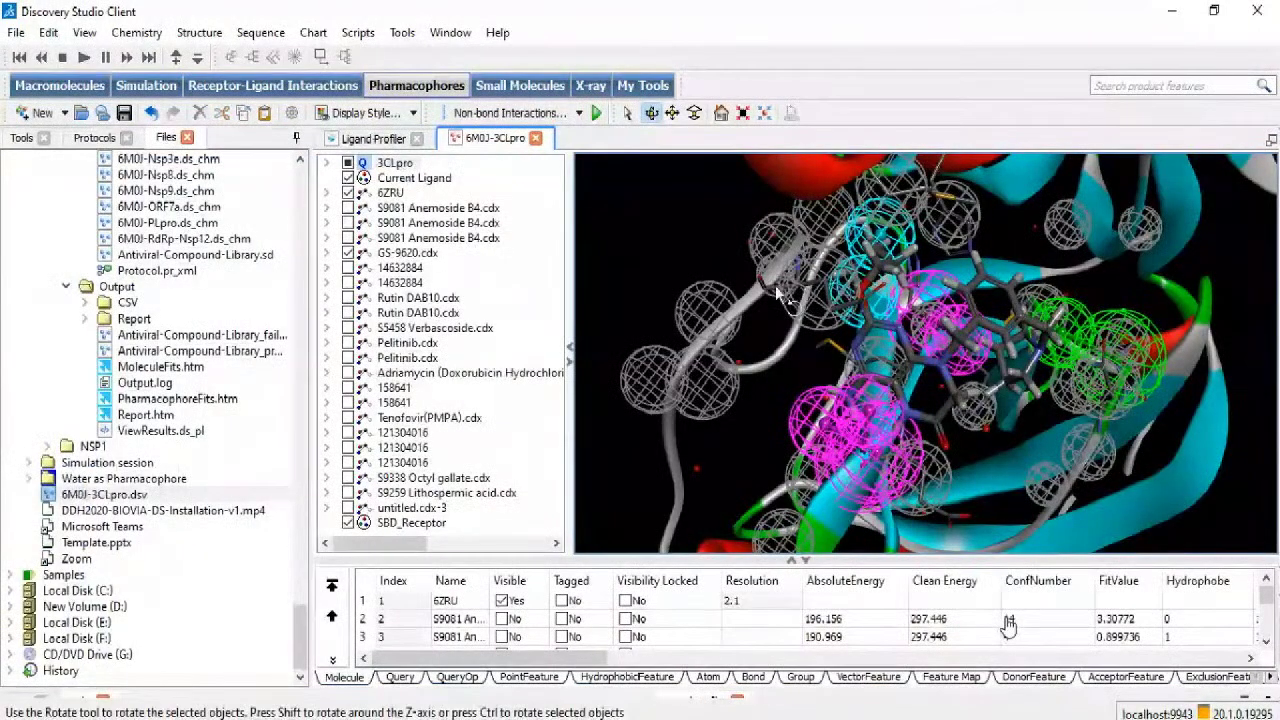
# Step: Expand the 3CLpro pharmacophore in the 6M0J-3CLpro view and highlight Fit_1 and the 6ZRU structure in turn
pyautogui.moveTo(785, 305)
pyautogui.mouseDown()
pyautogui.moveTo(800, 300)
pyautogui.moveTo(790, 310)
pyautogui.mouseUp()
pyautogui.doubleClick(395, 163)
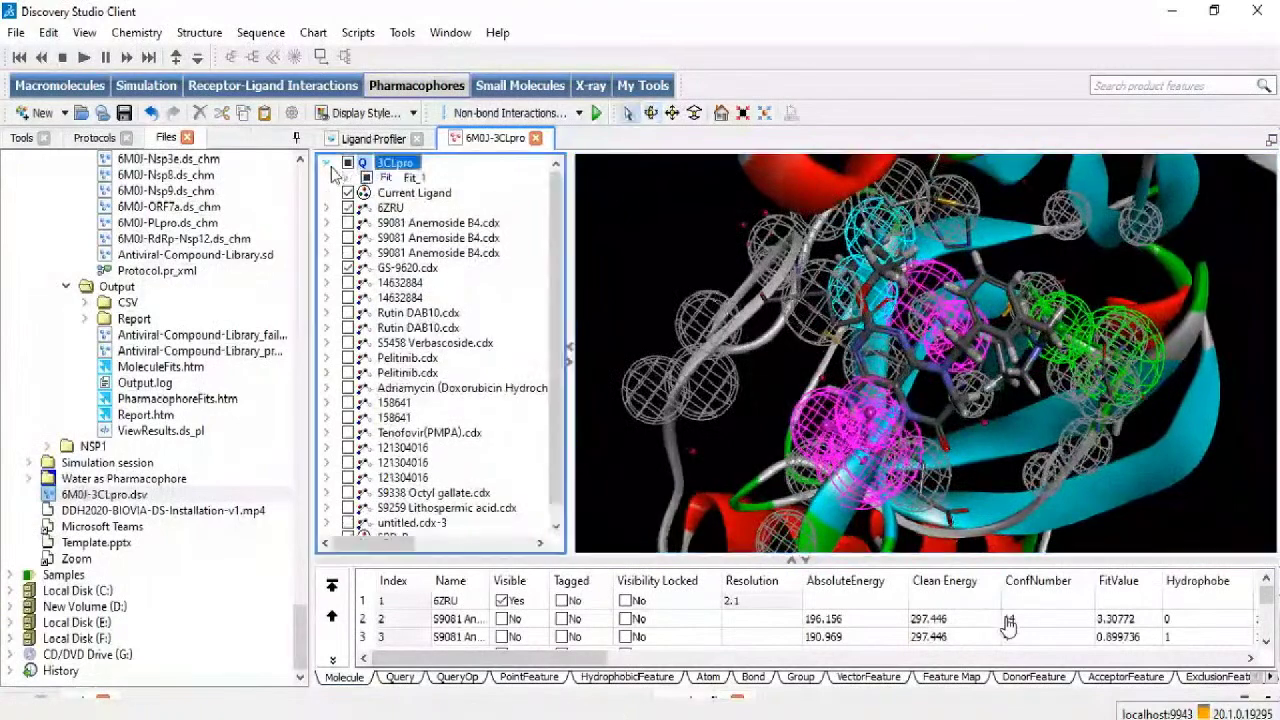
pyautogui.click(403, 178)
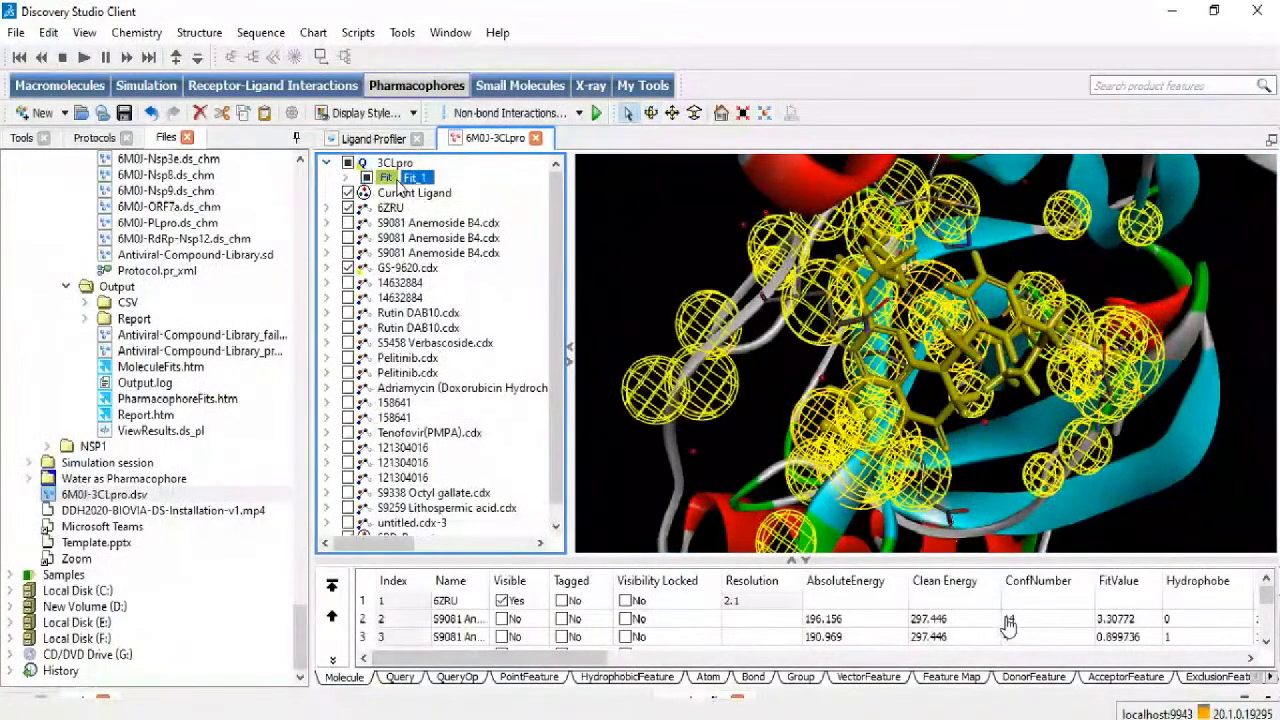
pyautogui.click(396, 209)
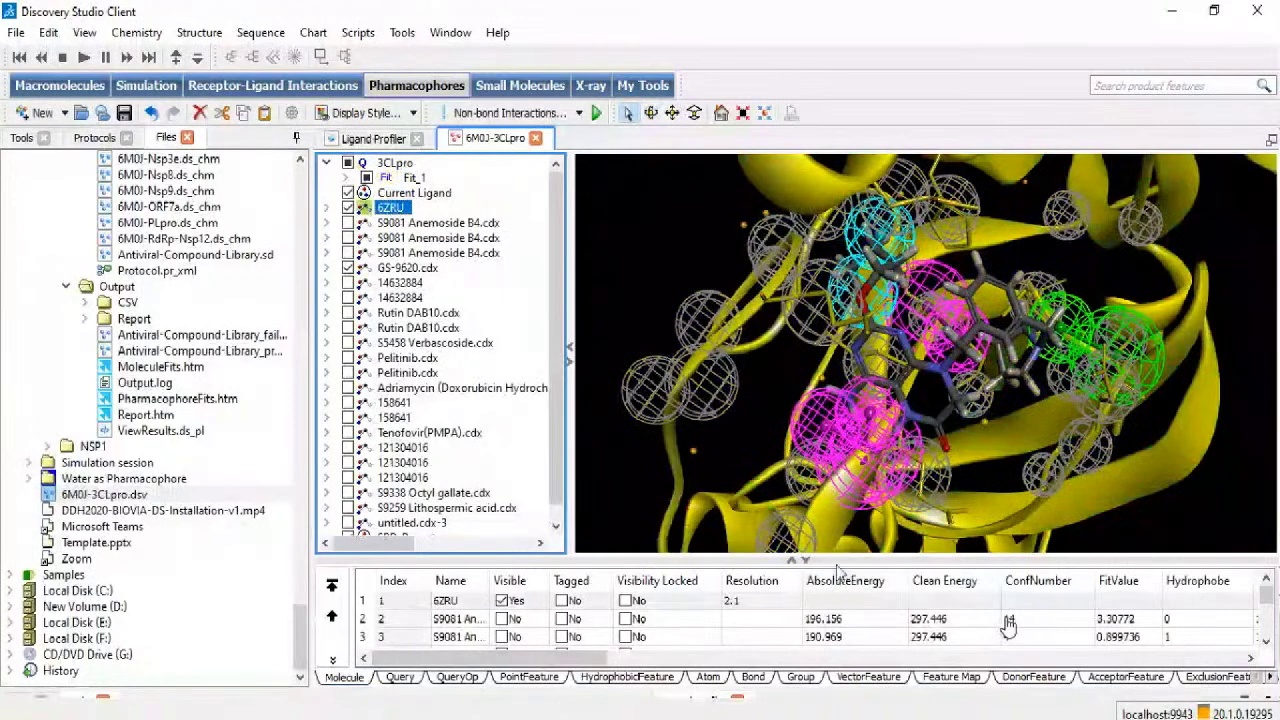
# Step: Enlarge the 6M0J-3CLpro data table and review the ligand fit data, the hierarchy down to SBD_Receptor and the 3D complex
pyautogui.moveTo(839, 562); pyautogui.dragTo(839, 372)
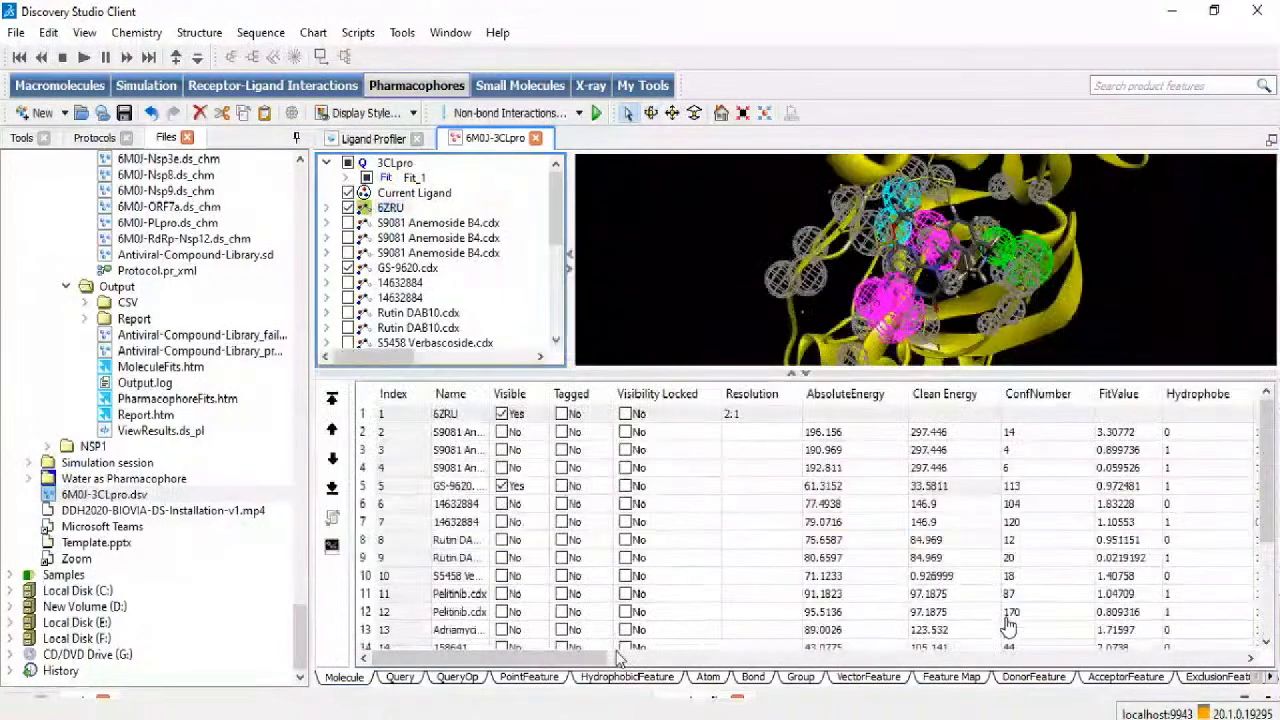
pyautogui.moveTo(595, 660); pyautogui.dragTo(489, 657)
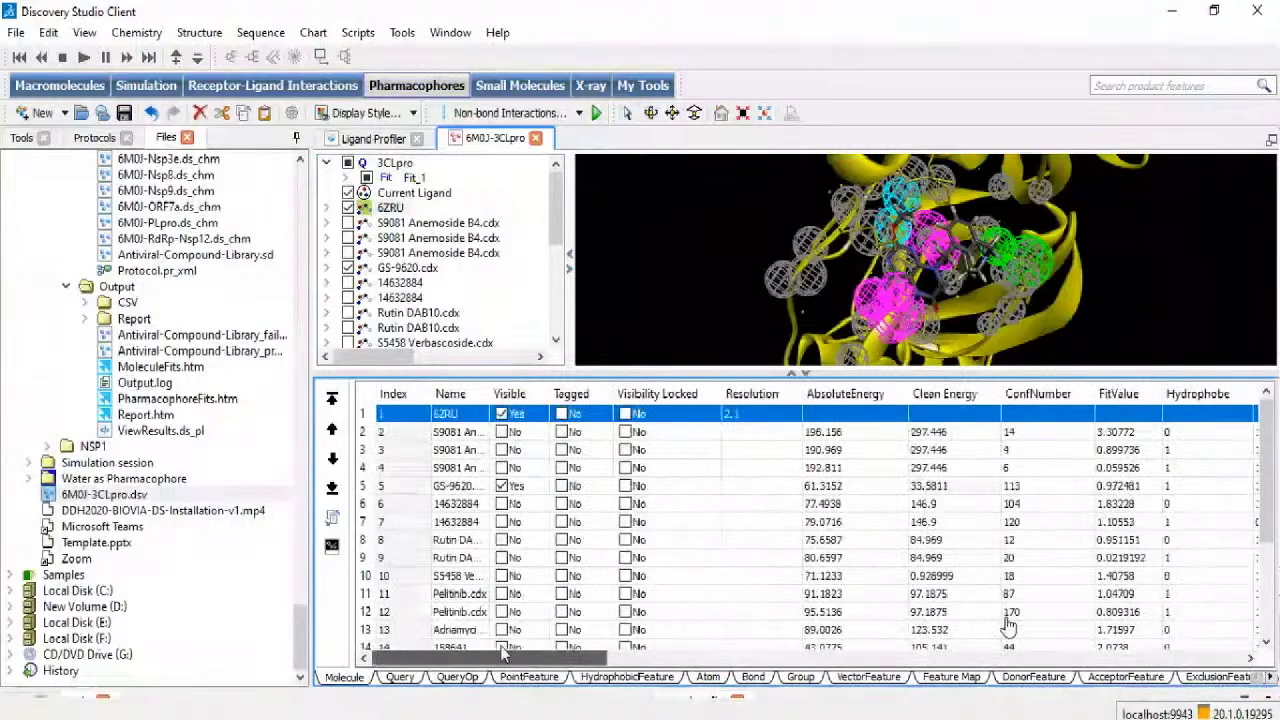
pyautogui.scroll(-3, 405, 231)
pyautogui.scroll(-2, 405, 231)
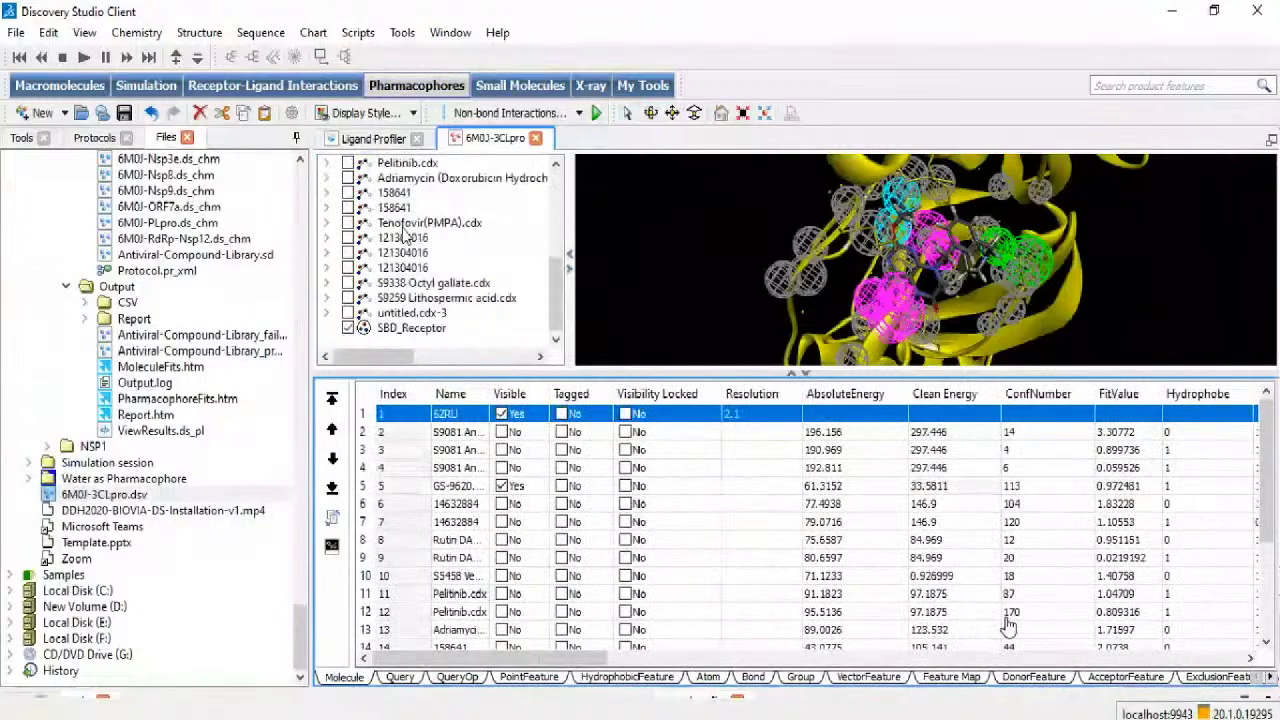
pyautogui.moveTo(616, 371); pyautogui.dragTo(618, 449)
pyautogui.moveTo(752, 362); pyautogui.dragTo(657, 321)
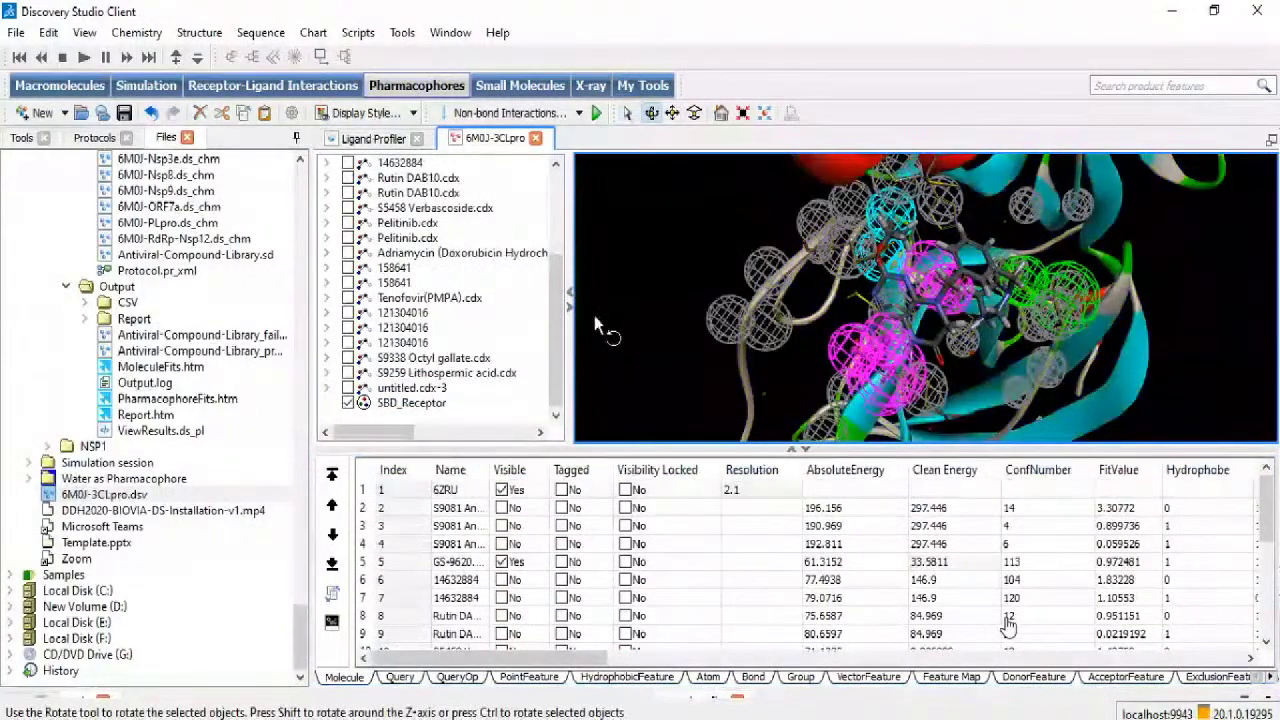
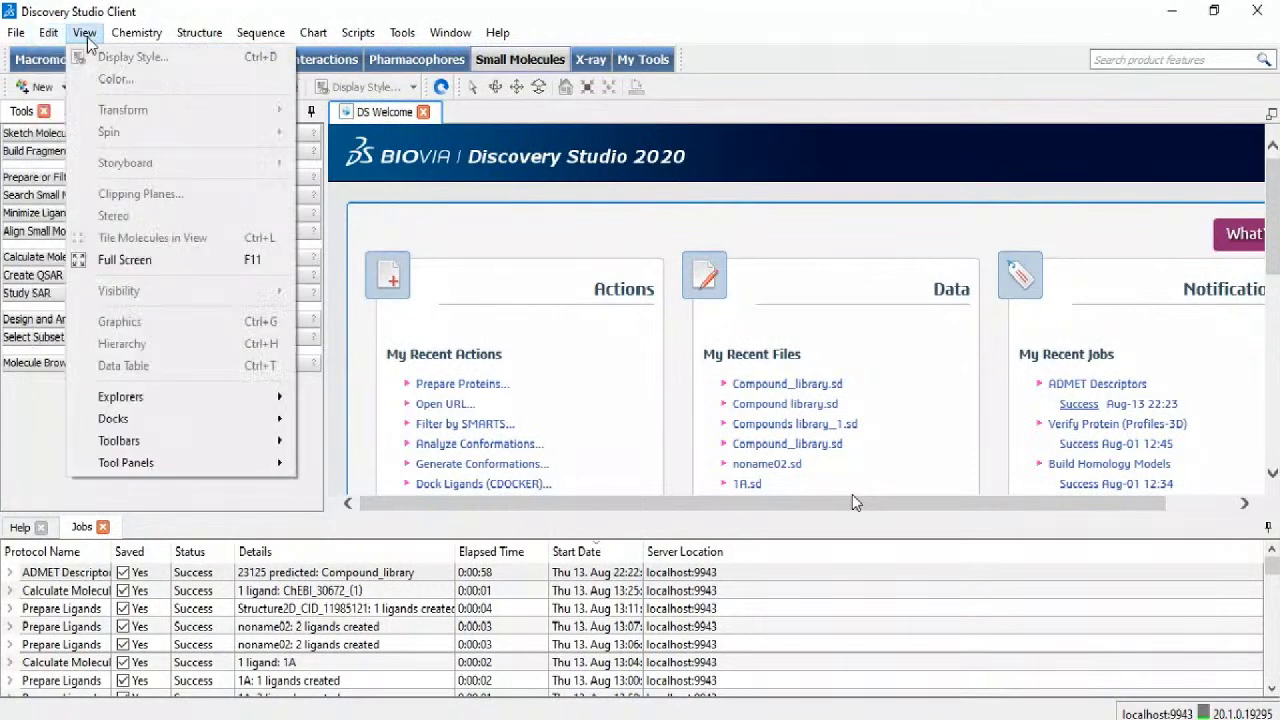
pyautogui.click(140, 34)
pyautogui.moveTo(190, 42)
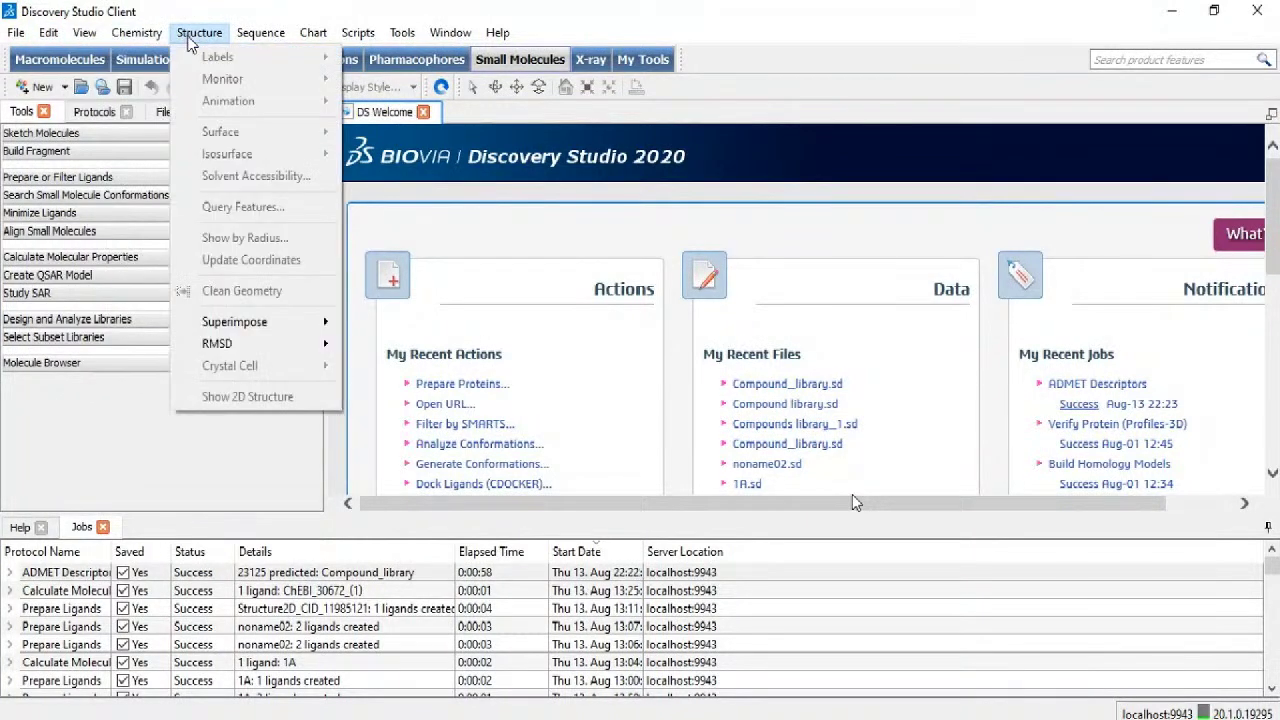
pyautogui.moveTo(253, 40)
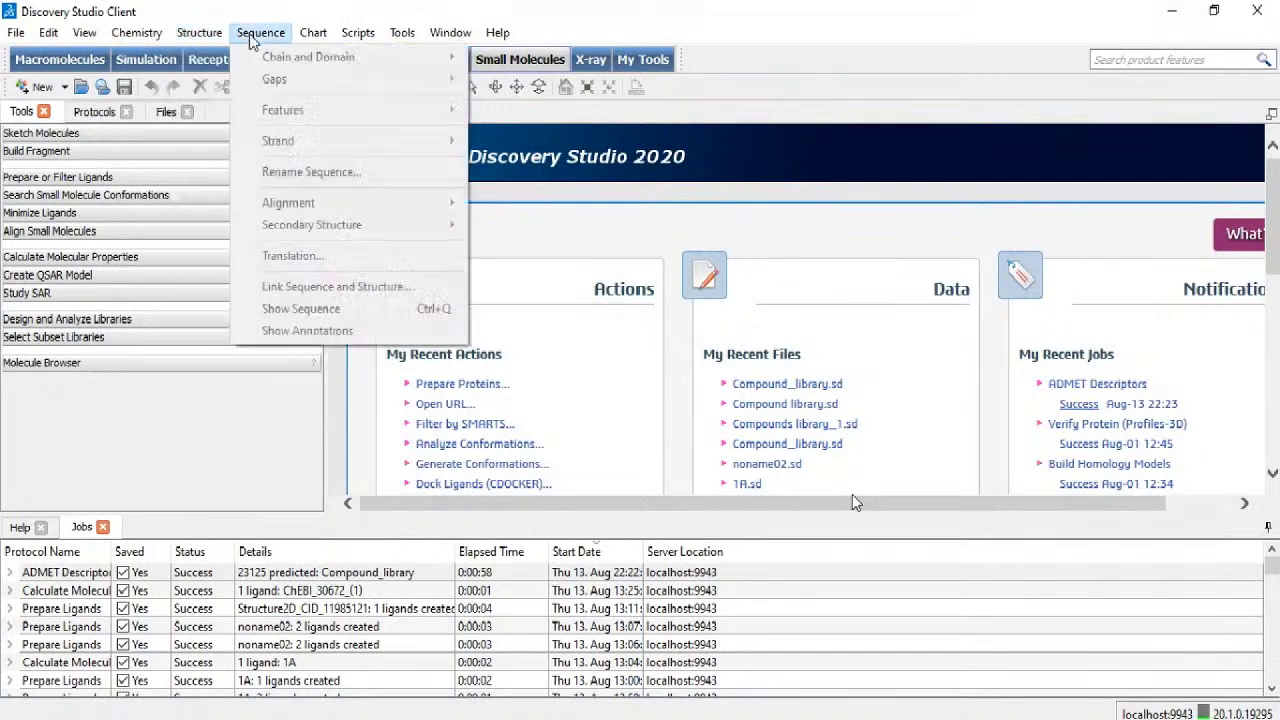
pyautogui.moveTo(312, 47)
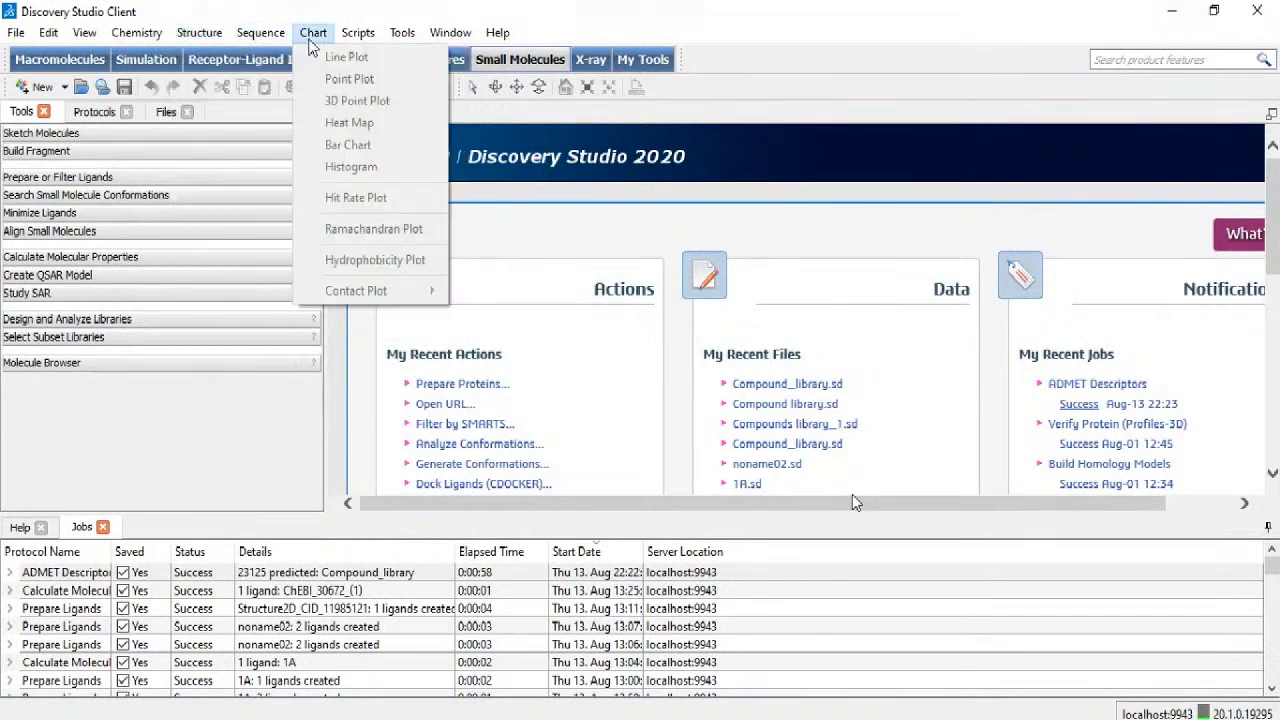
pyautogui.moveTo(360, 45)
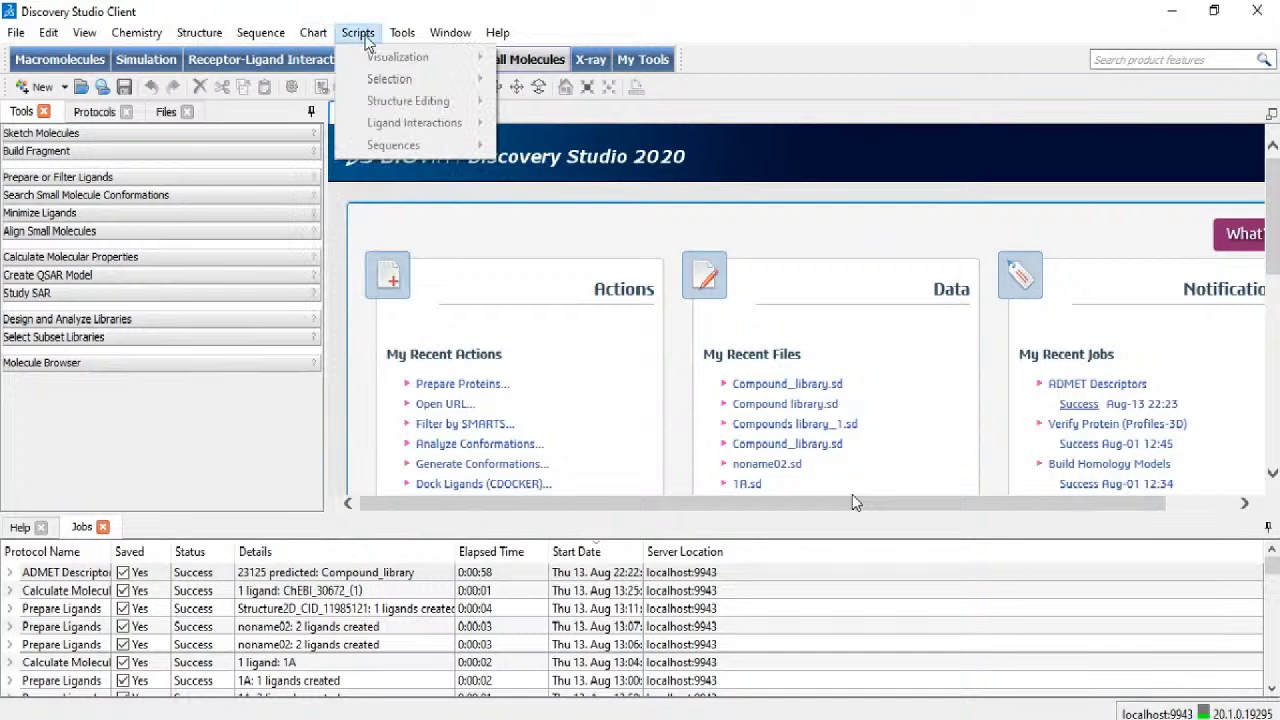
pyautogui.moveTo(398, 40)
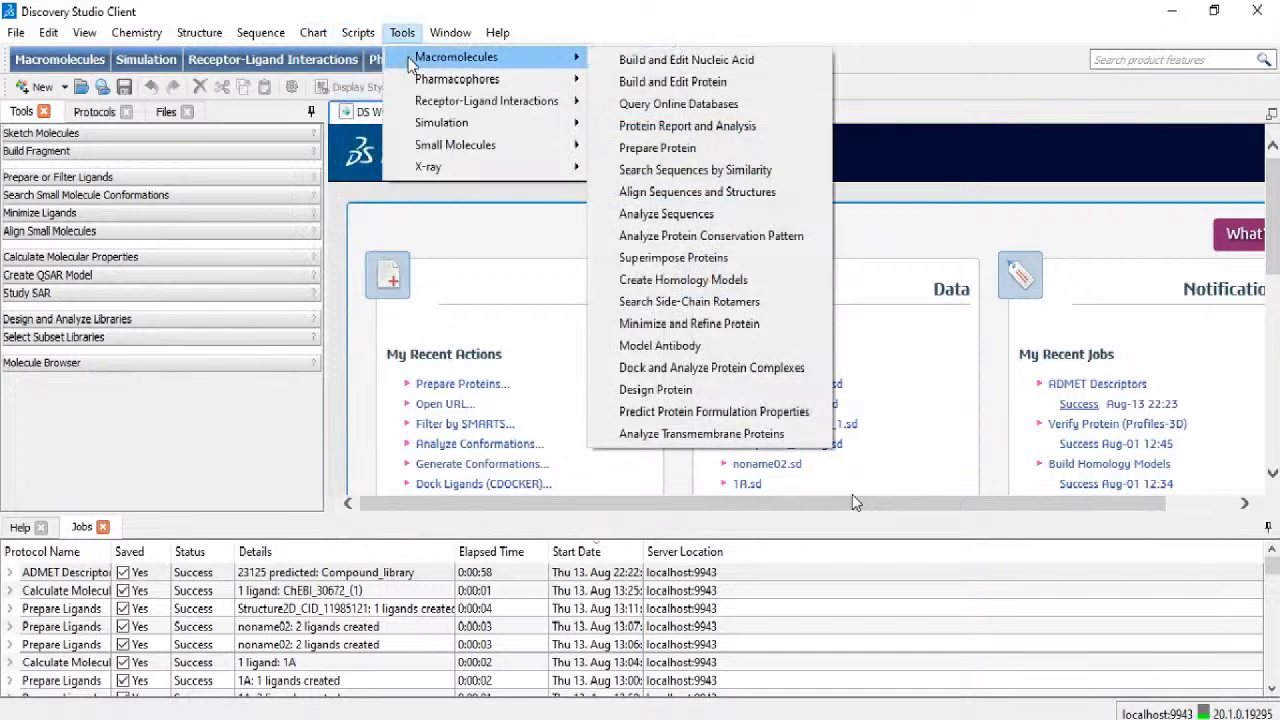
pyautogui.moveTo(410, 84)
pyautogui.moveTo(414, 122)
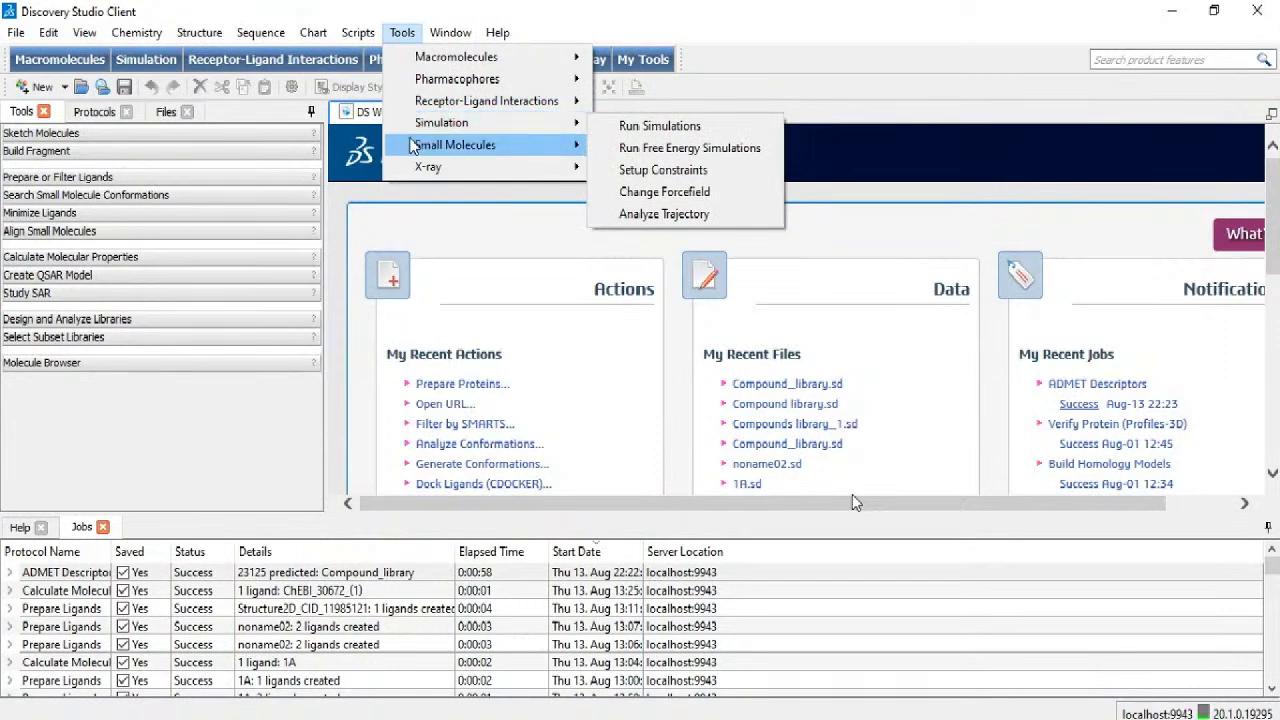
pyautogui.moveTo(445, 33)
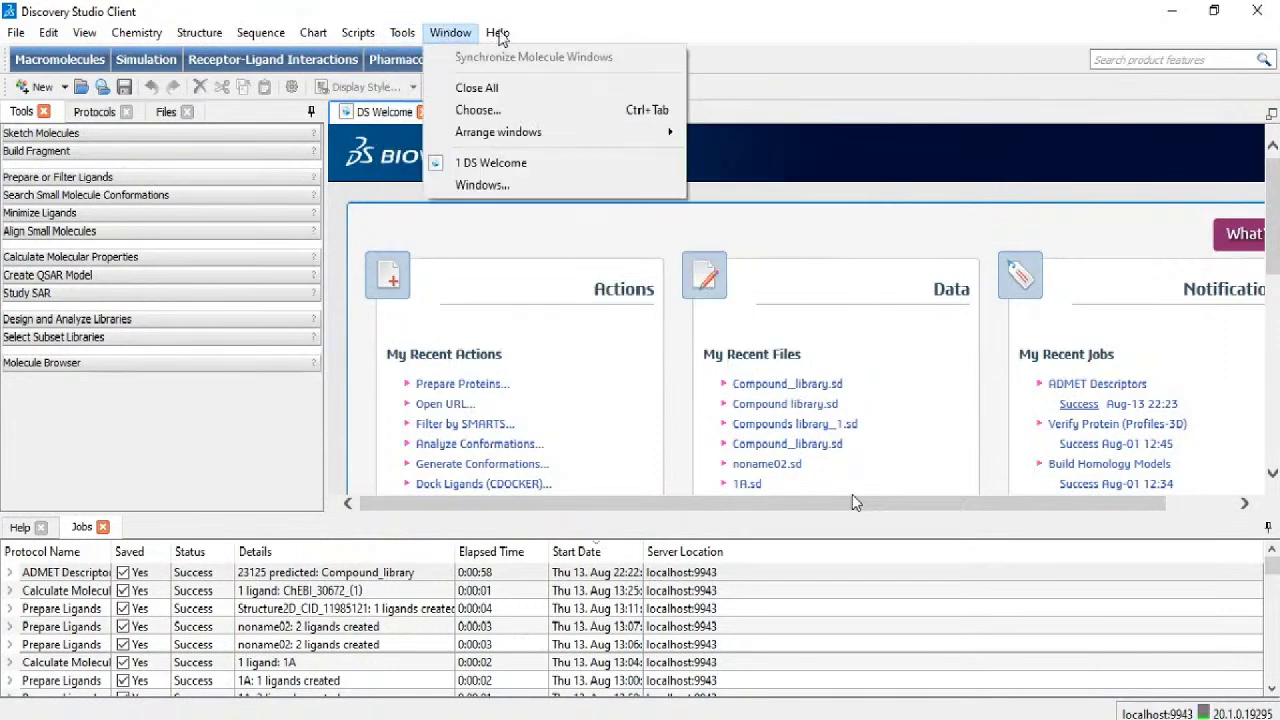
# Step: Display the Macromolecules tool set
pyautogui.moveTo(507, 37)
pyautogui.click(72, 60)
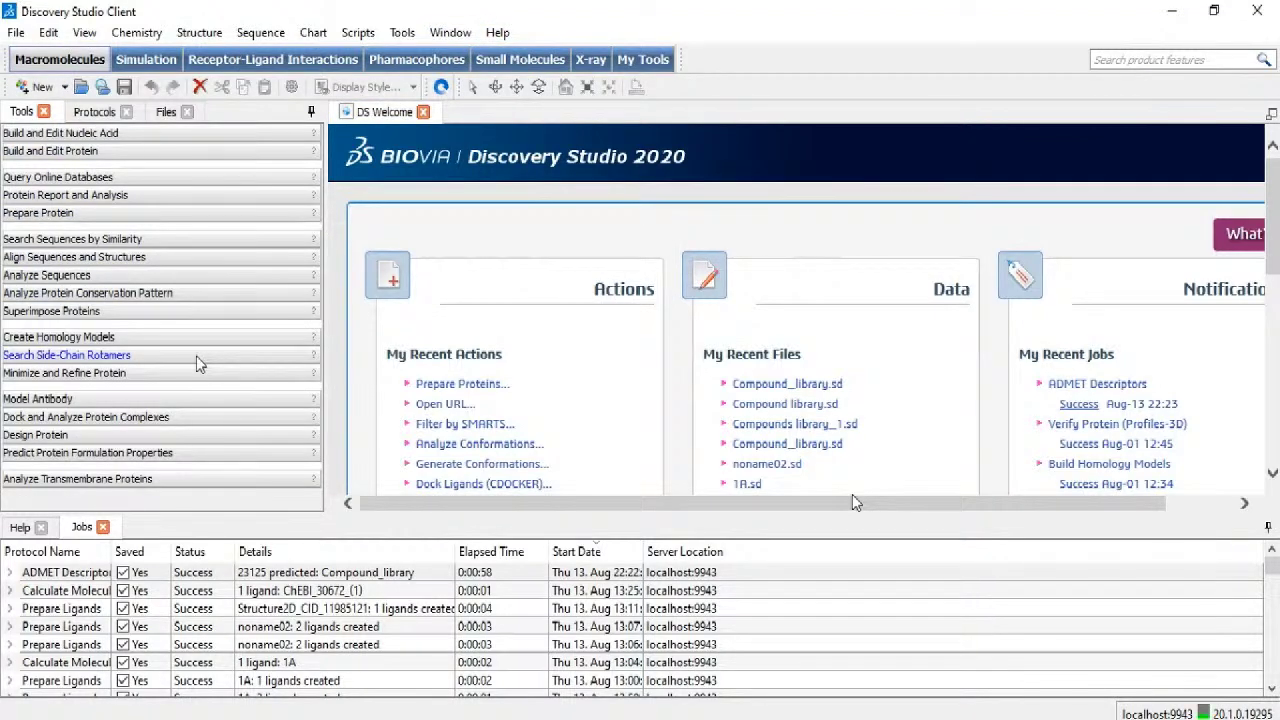
# Step: Review the Simulation, Receptor-Ligand Interactions, Pharmacophores, Small Molecules, X-ray and My Tools tool sets in turn
pyautogui.click(145, 60)
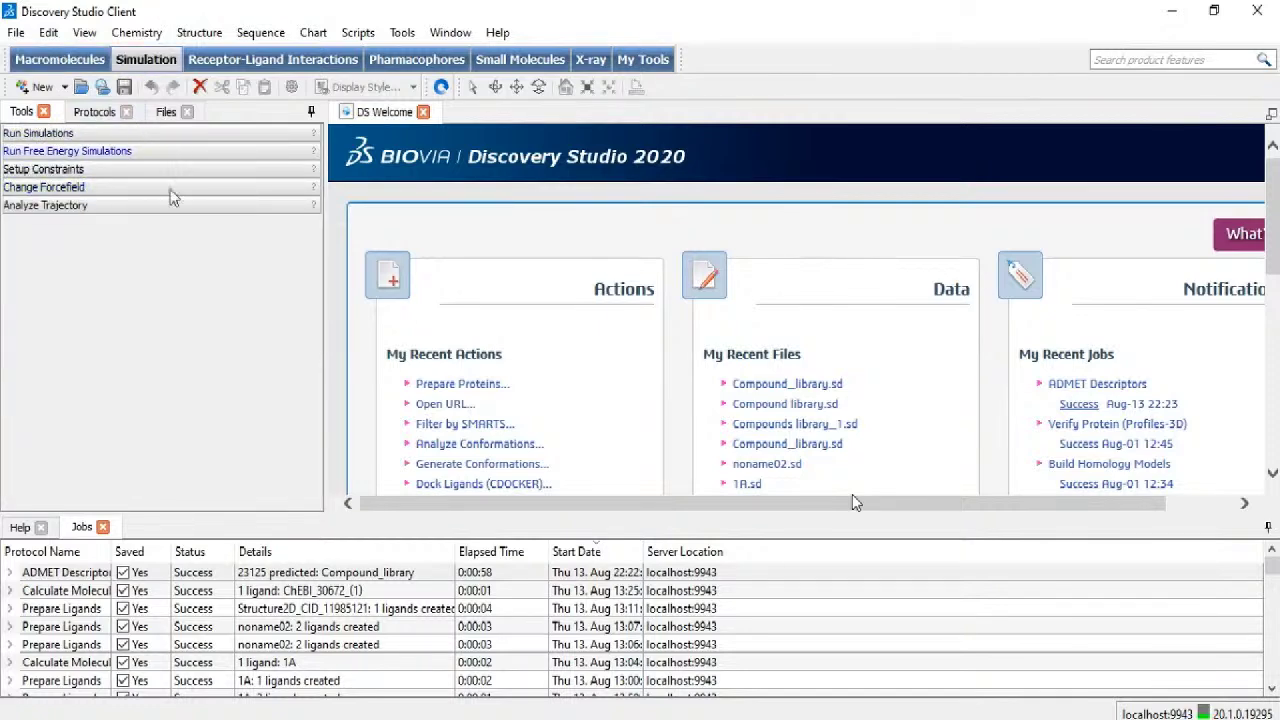
pyautogui.click(213, 62)
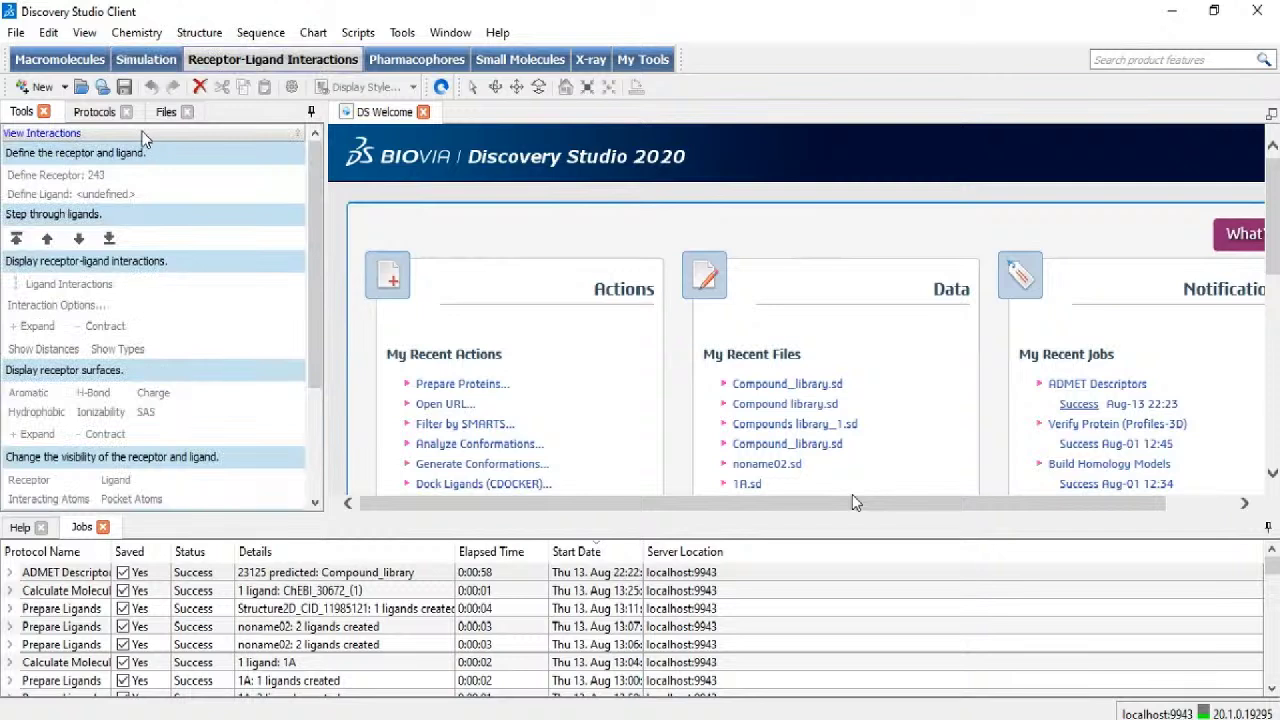
pyautogui.click(395, 62)
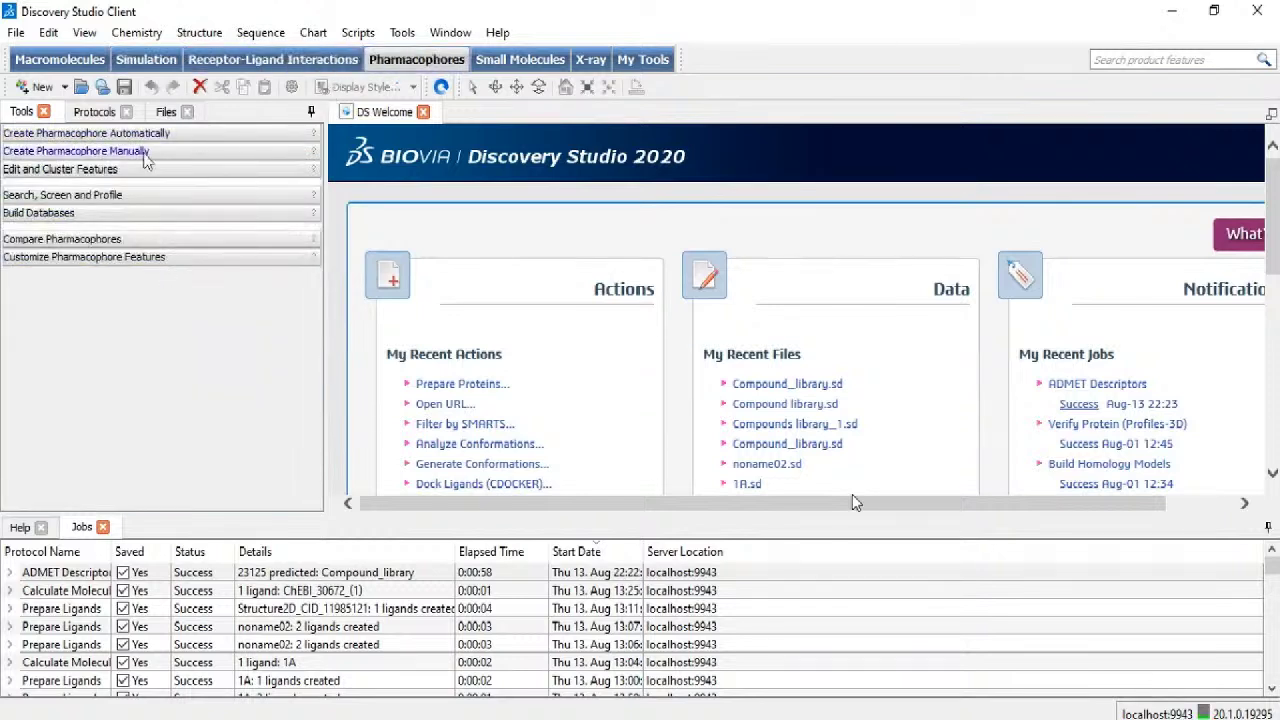
pyautogui.click(492, 62)
pyautogui.click(590, 62)
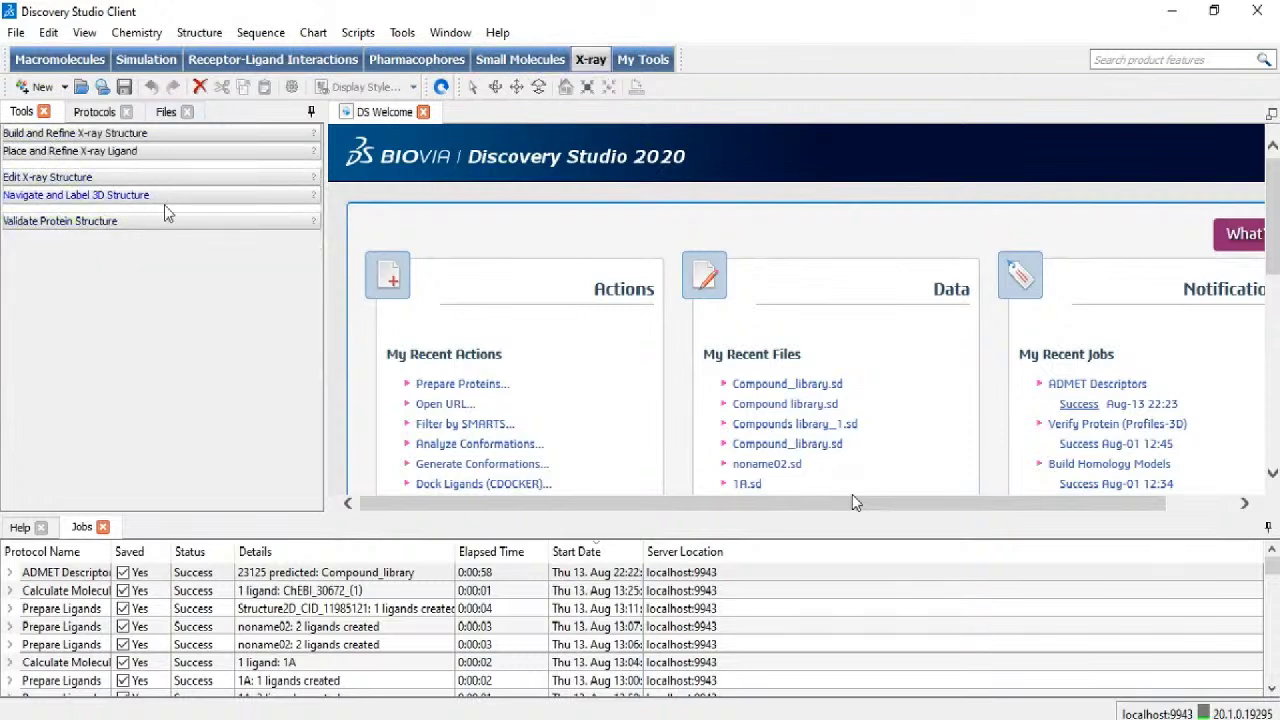
pyautogui.click(636, 62)
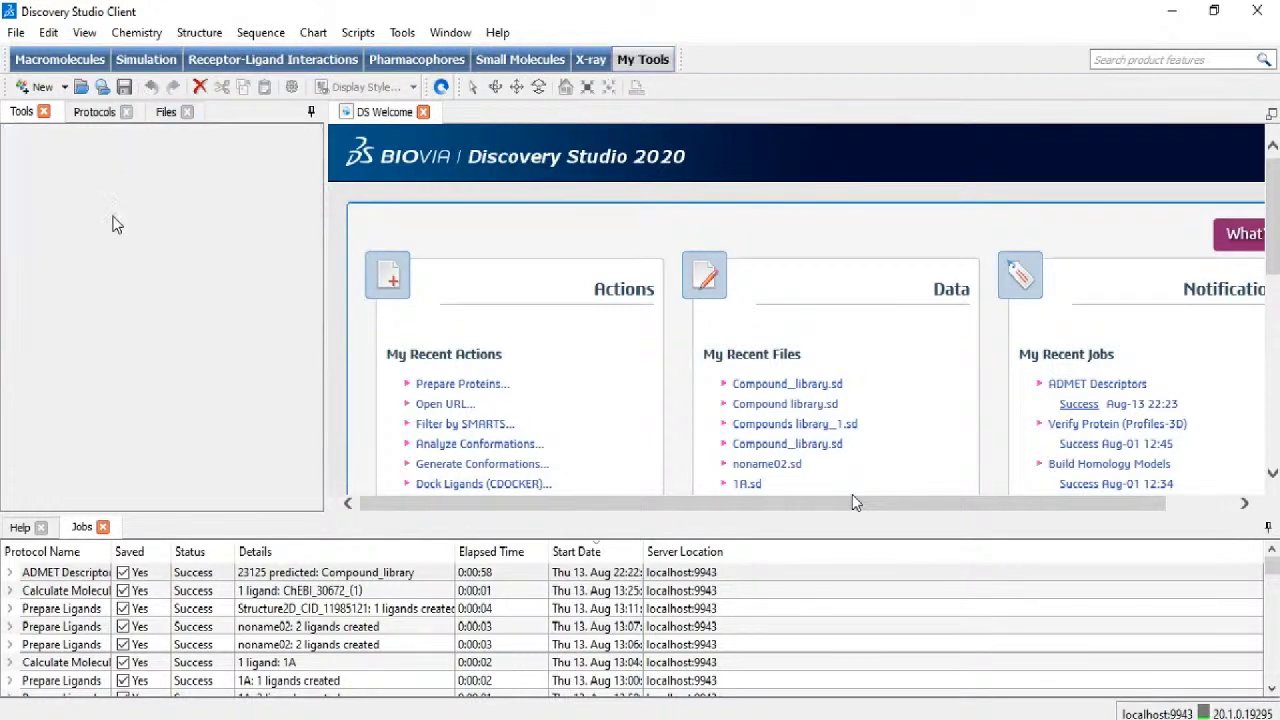
# Step: Add the Design Protein and View Interactions tool panels to the My Tools set
pyautogui.click(48, 32)
pyautogui.moveTo(84, 32)
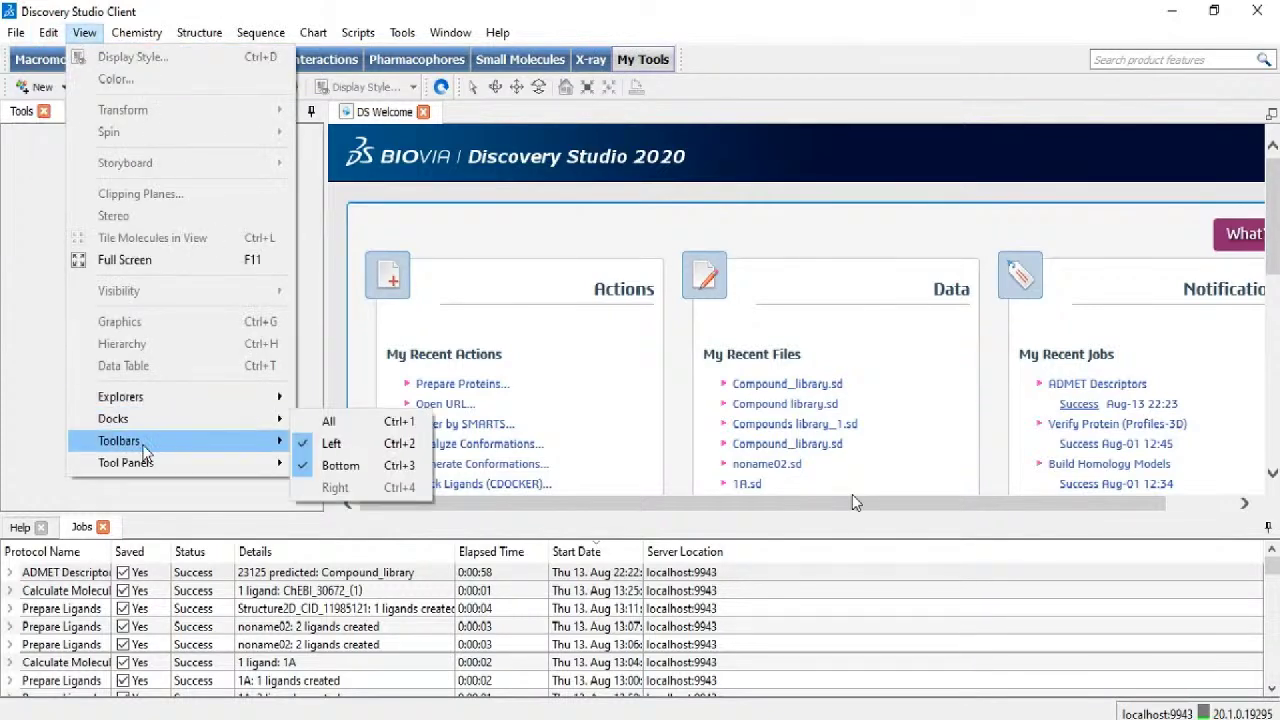
pyautogui.moveTo(143, 445)
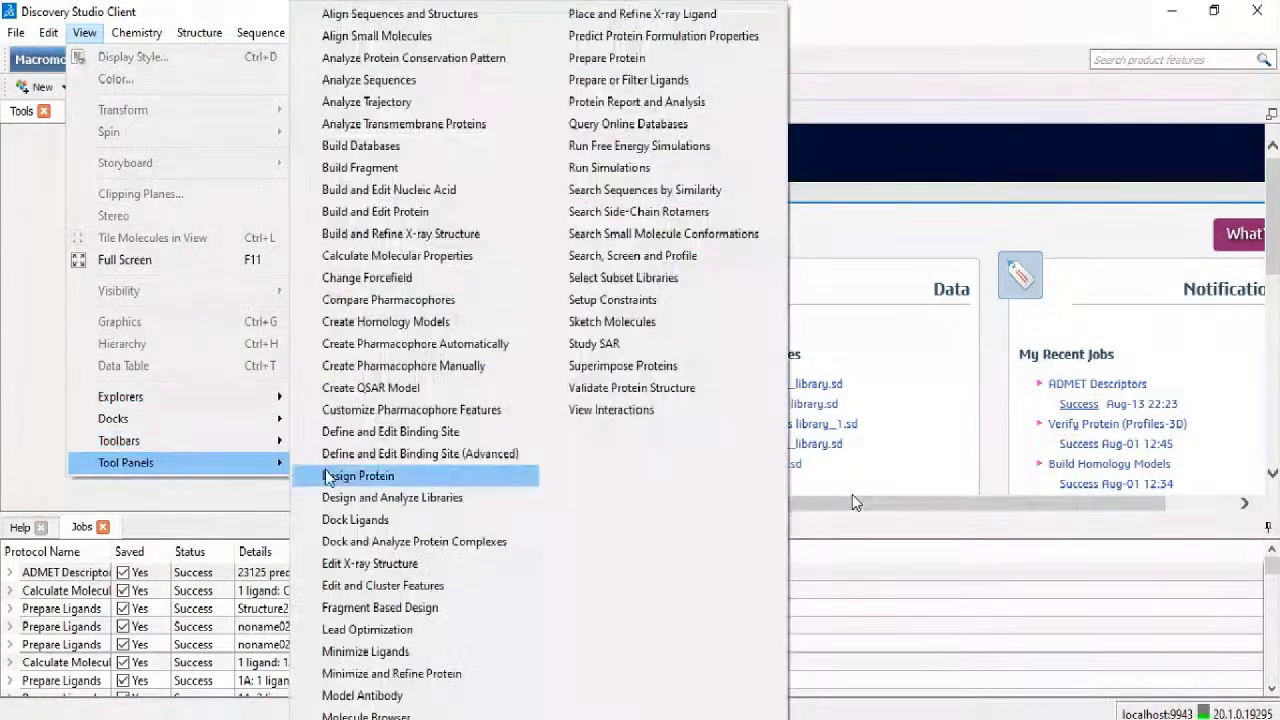
pyautogui.click(322, 474)
pyautogui.click(85, 32)
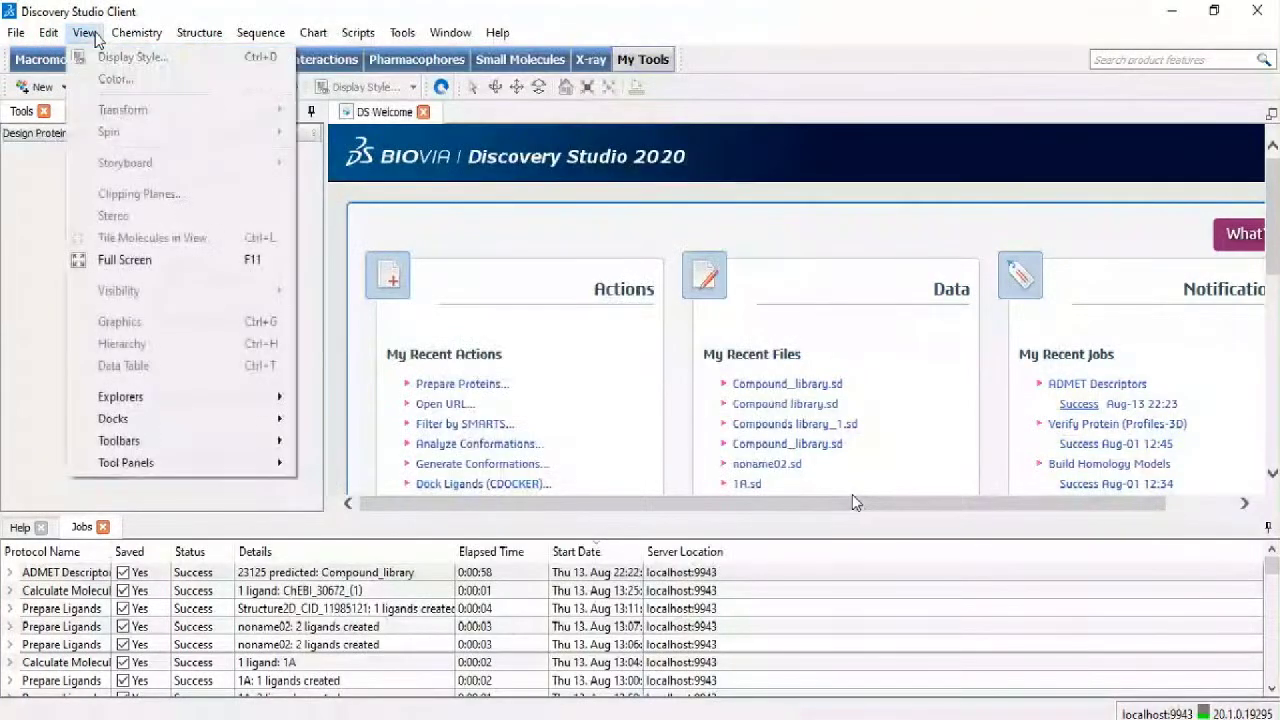
pyautogui.moveTo(193, 463)
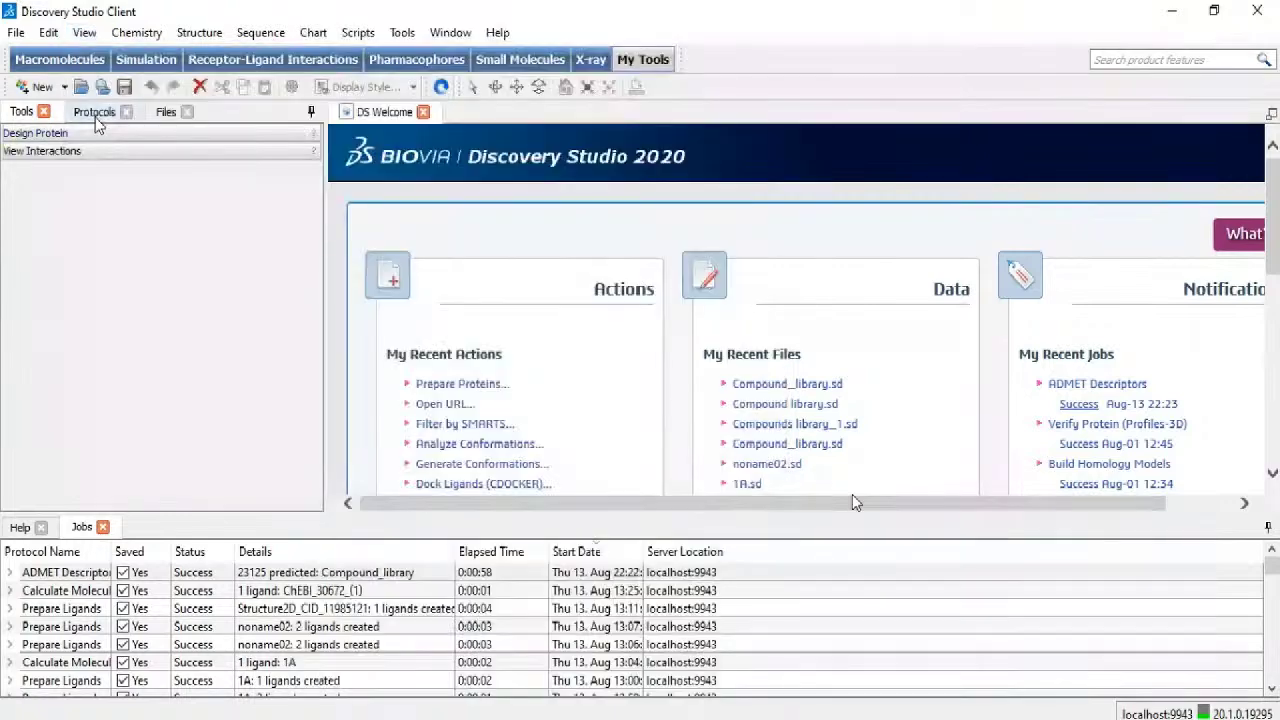
# Step: Show the protocols and look through the Dock Proteins, General Purpose and Homology Modeling folders under Macromolecules
pyautogui.click(95, 117)
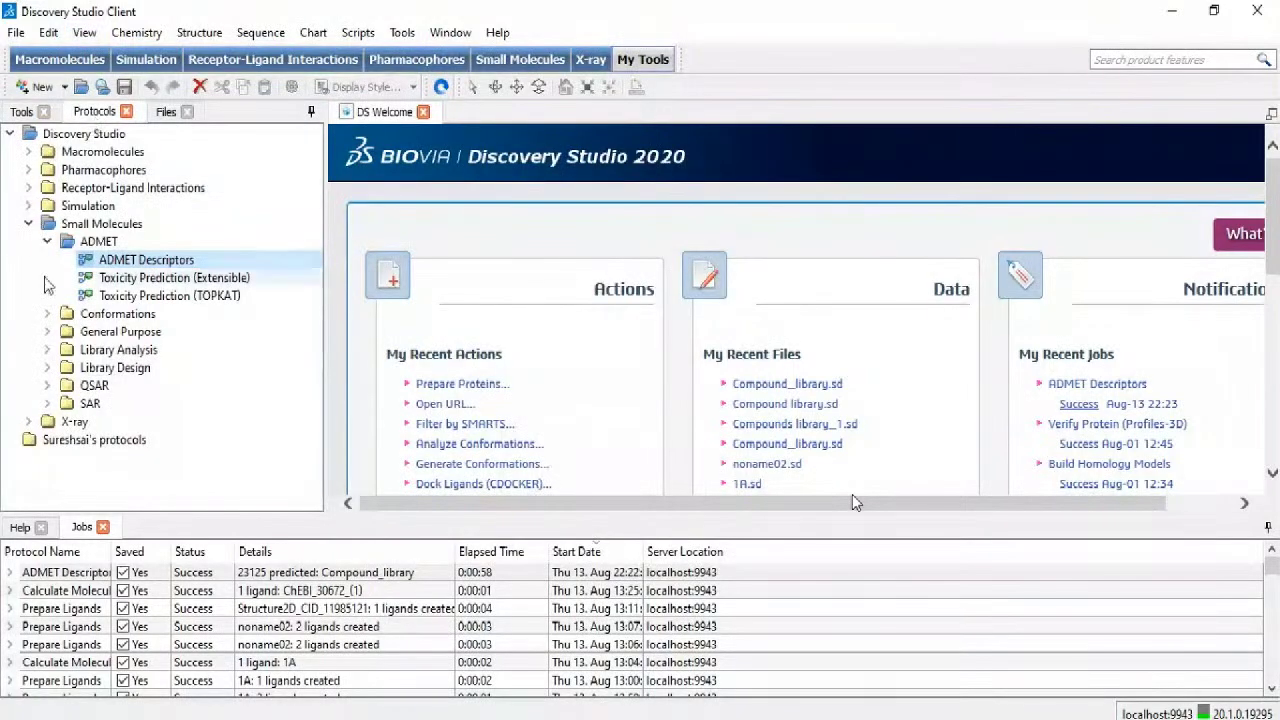
pyautogui.doubleClick(46, 153)
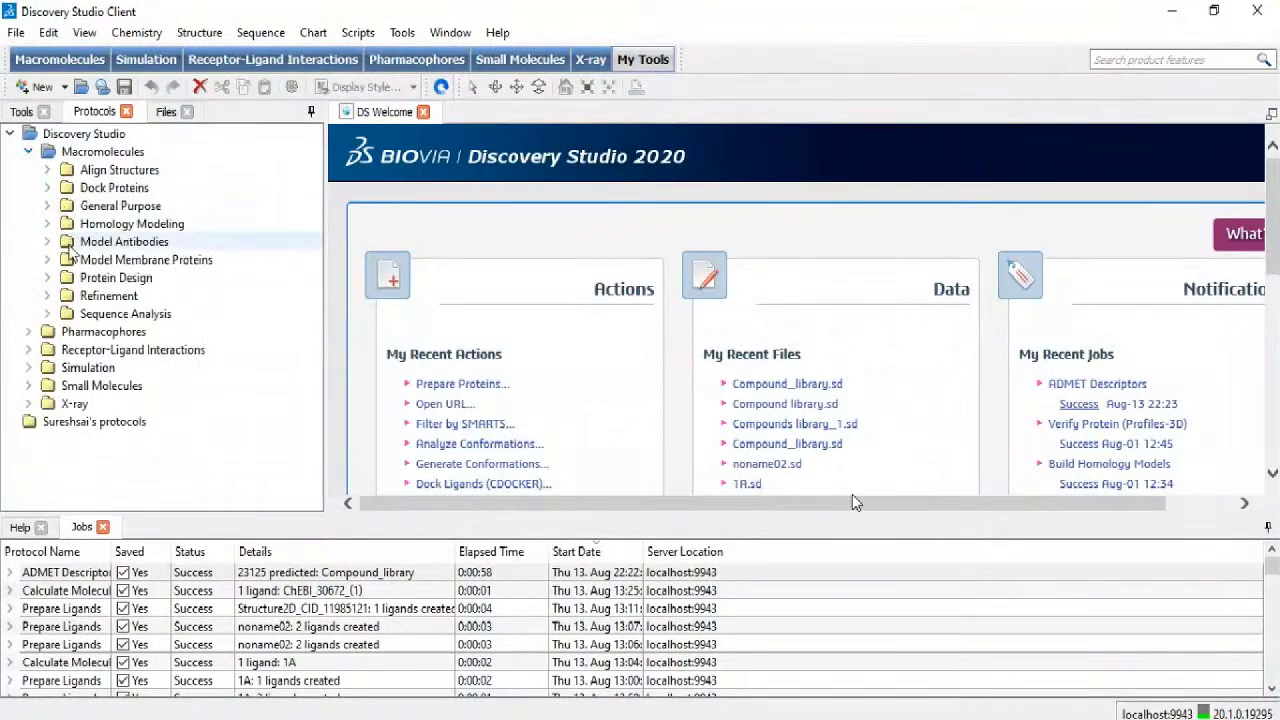
pyautogui.click(47, 190)
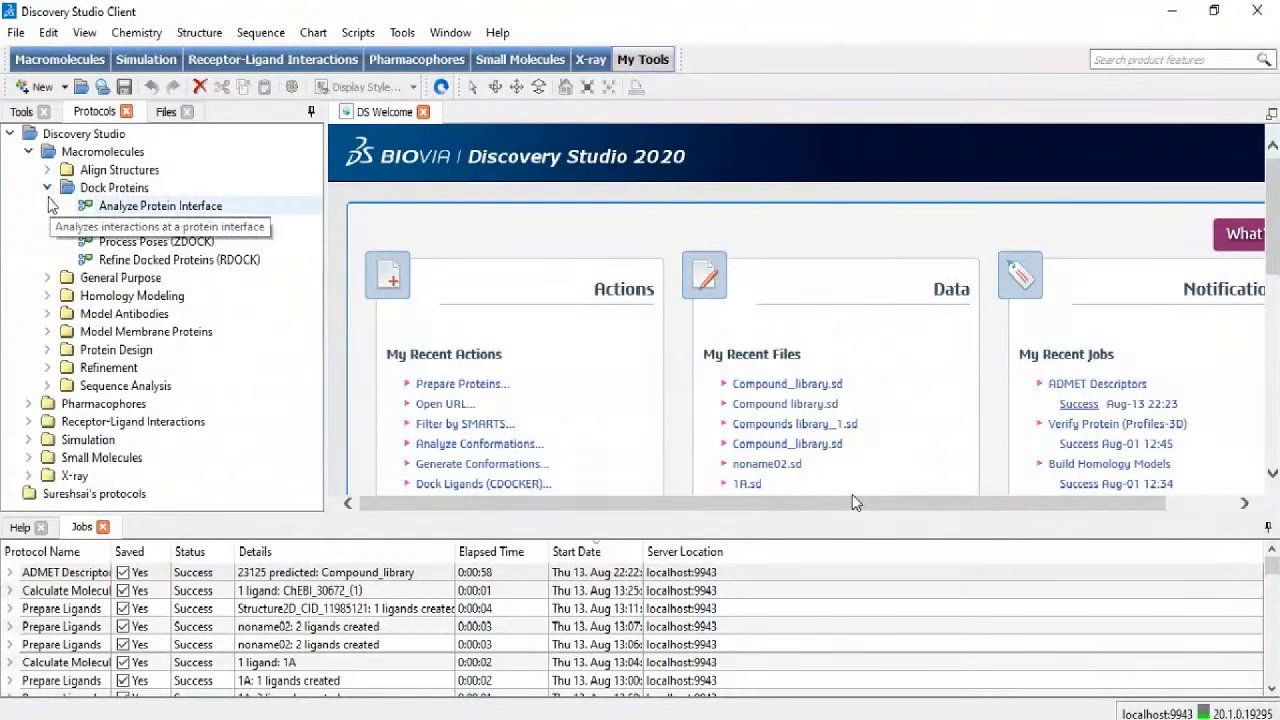
pyautogui.click(47, 188)
pyautogui.click(47, 205)
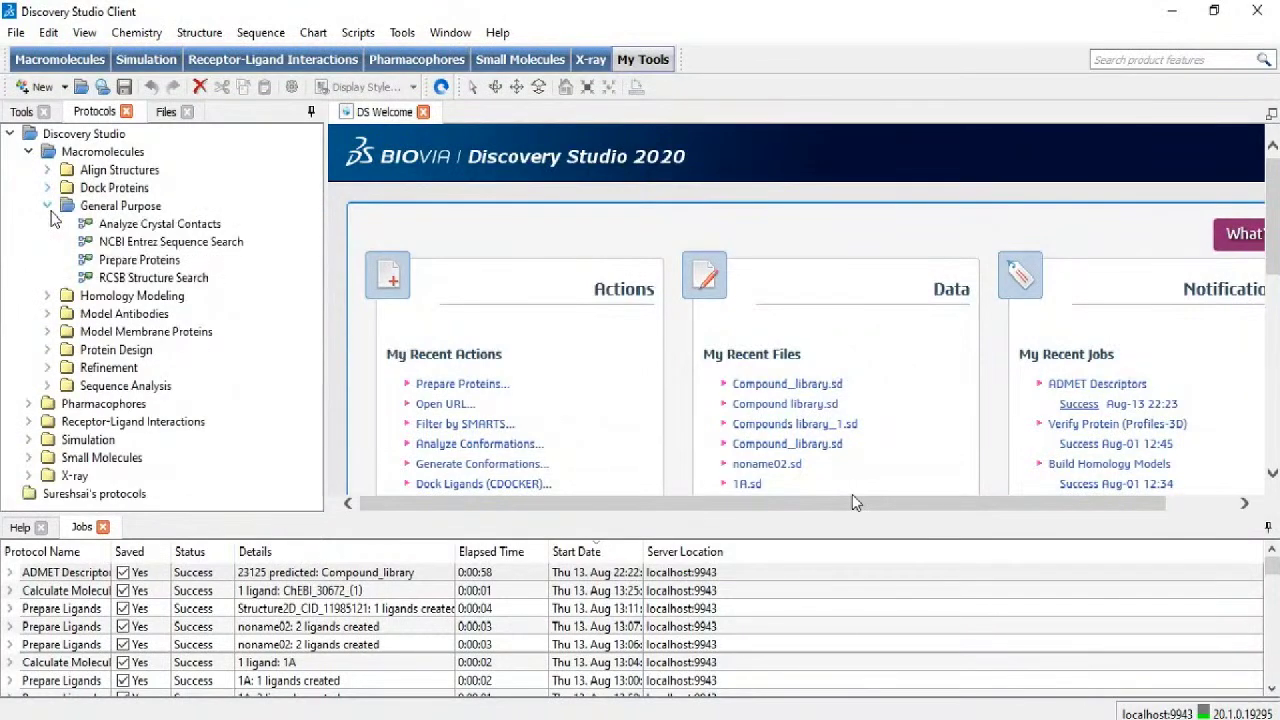
pyautogui.click(47, 206)
pyautogui.click(47, 224)
pyautogui.click(47, 225)
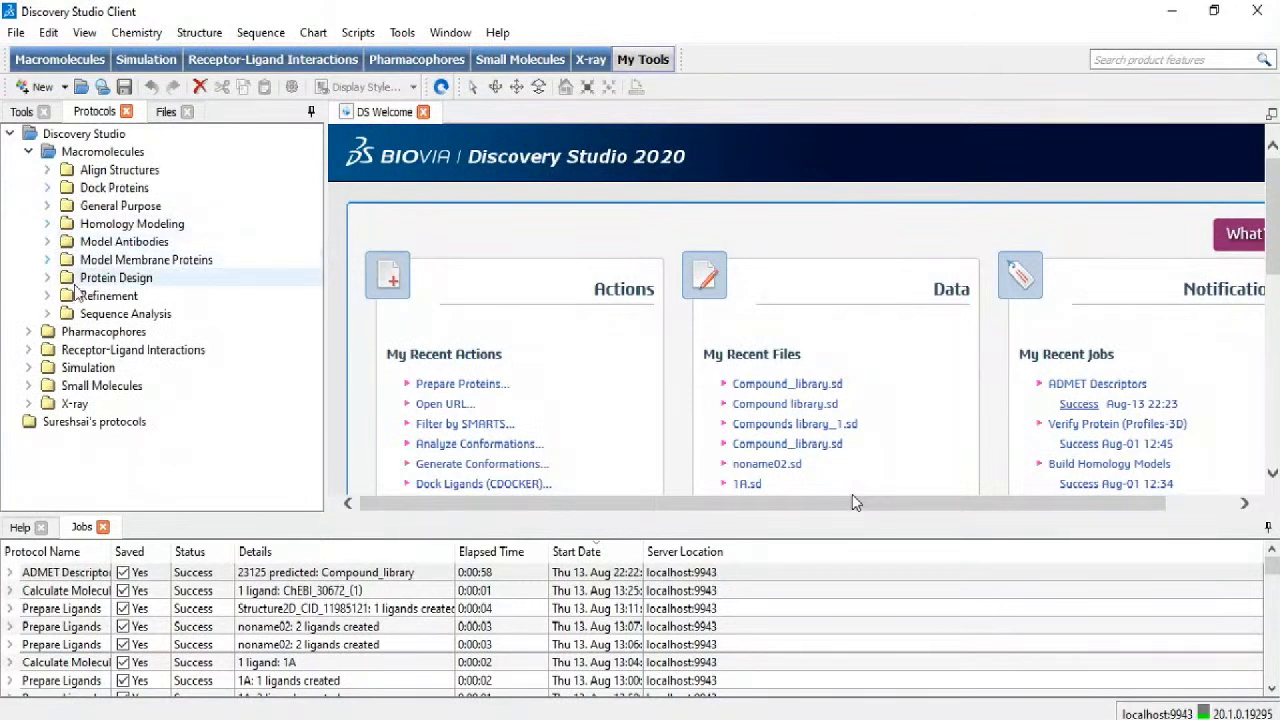
# Step: Review the Pharmacophores, Receptor-Ligand Interactions, Simulation, Small Molecules with ADMET, and X-ray protocol folders
pyautogui.click(27, 333)
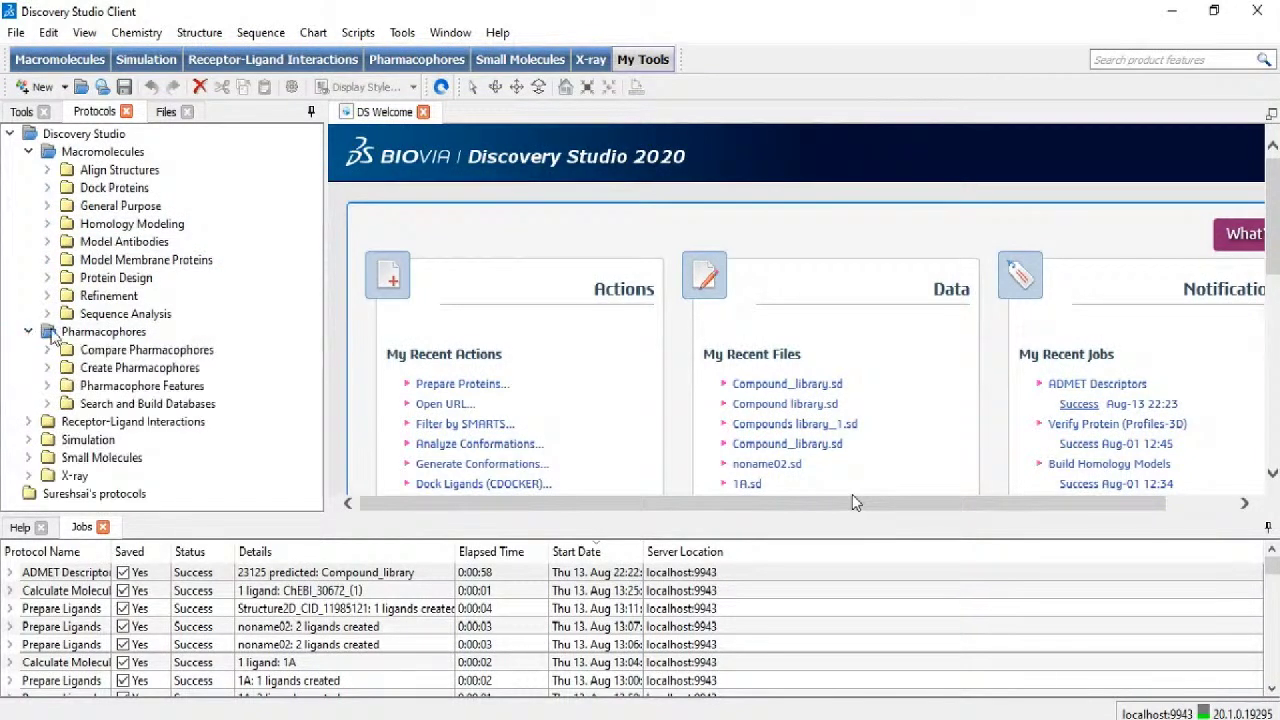
pyautogui.click(28, 422)
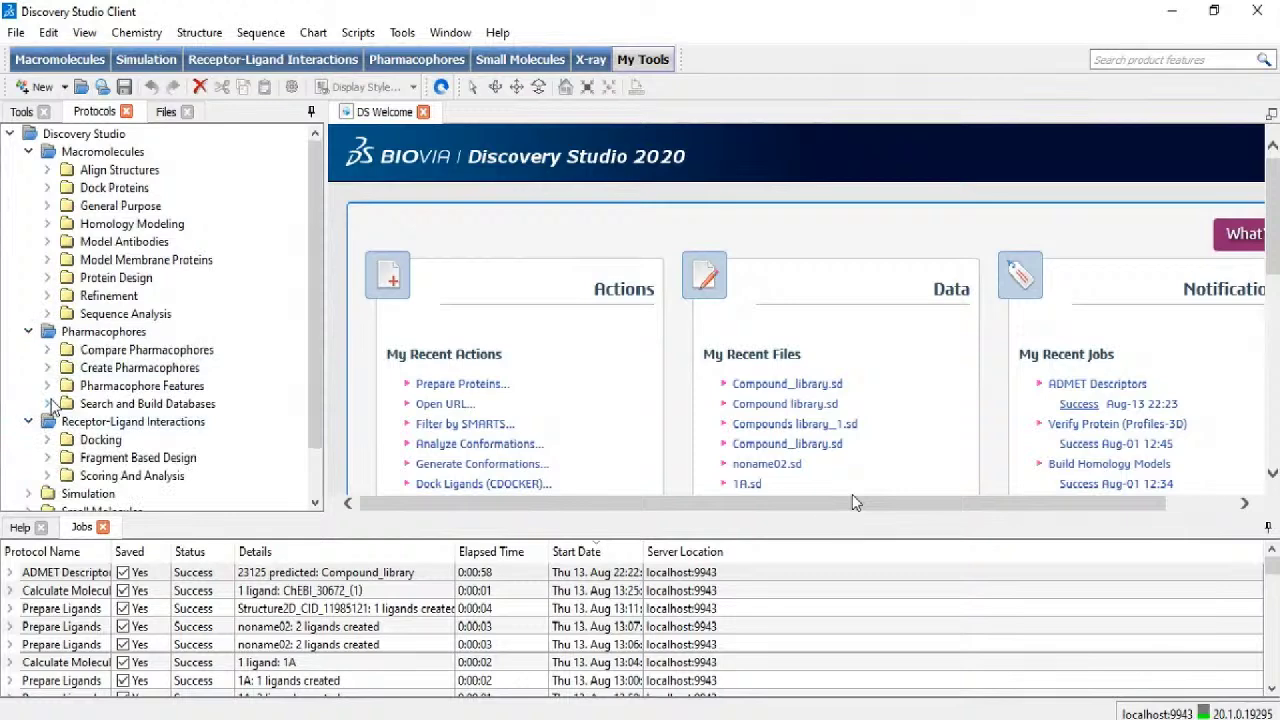
pyautogui.scroll(-1, 52, 410)
pyautogui.click(28, 439)
pyautogui.scroll(-2, 85, 392)
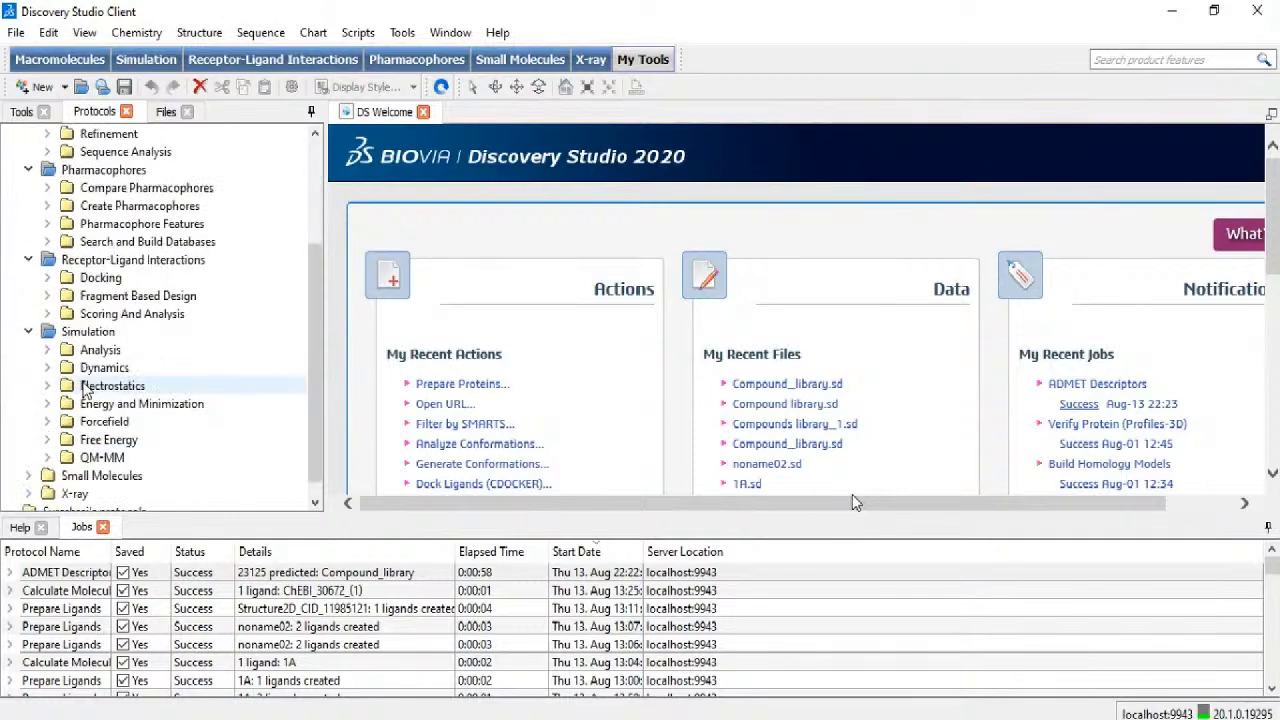
pyautogui.scroll(-1, 50, 445)
pyautogui.click(28, 457)
pyautogui.click(47, 475)
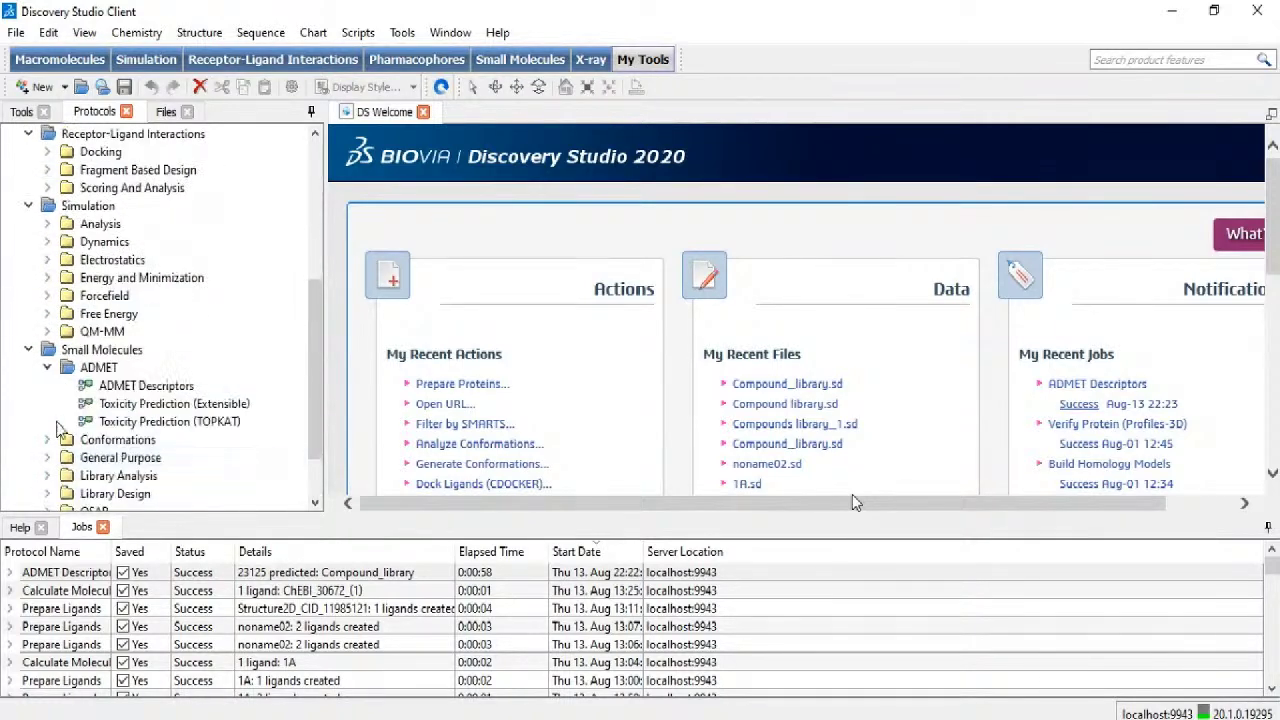
pyautogui.click(47, 367)
pyautogui.scroll(-1, 47, 370)
pyautogui.click(30, 476)
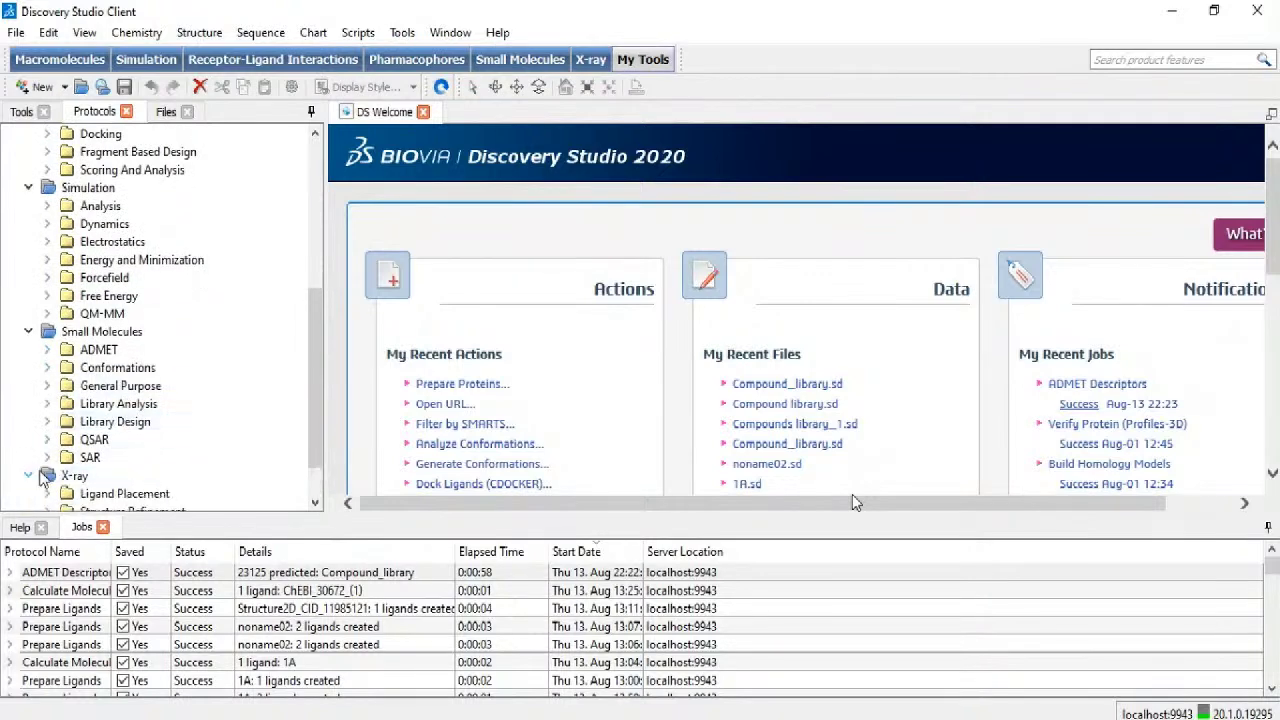
# Step: Look through the Desktop and local disk folders in the file explorer, and view the help text and the jobs list
pyautogui.click(166, 112)
pyautogui.moveTo(315, 176); pyautogui.dragTo(316, 165)
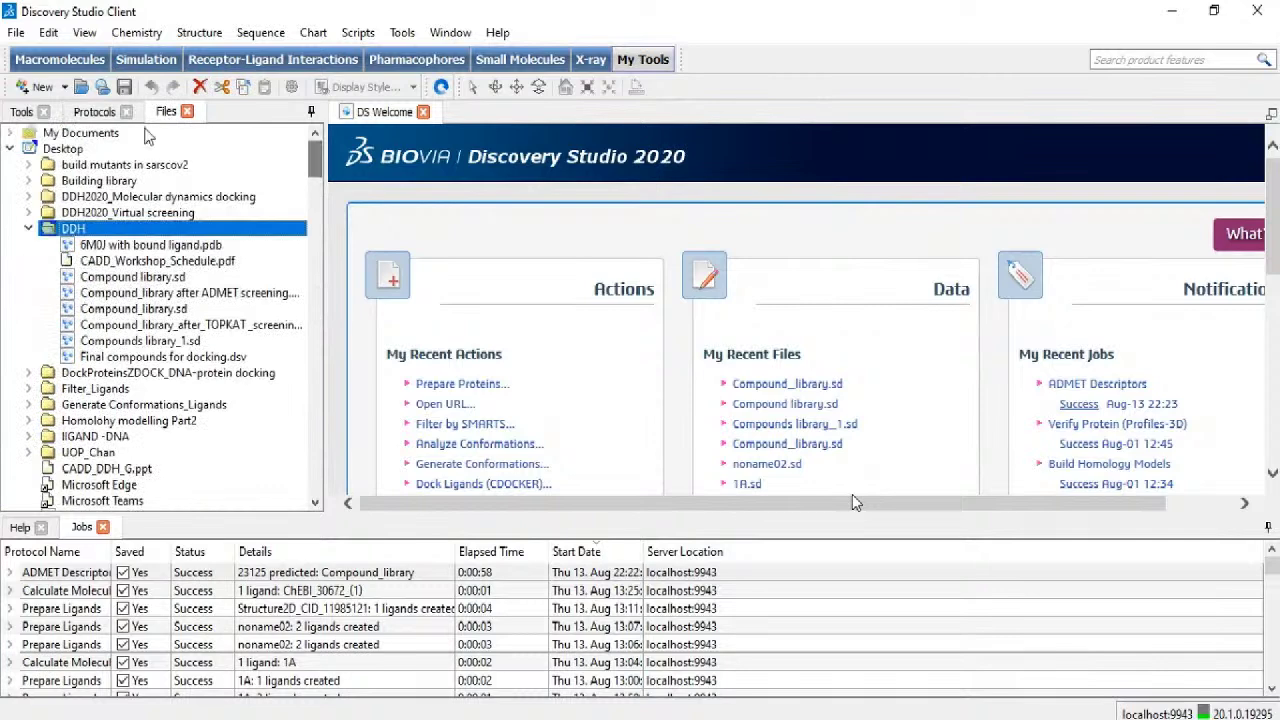
pyautogui.scroll(-3, 100, 345)
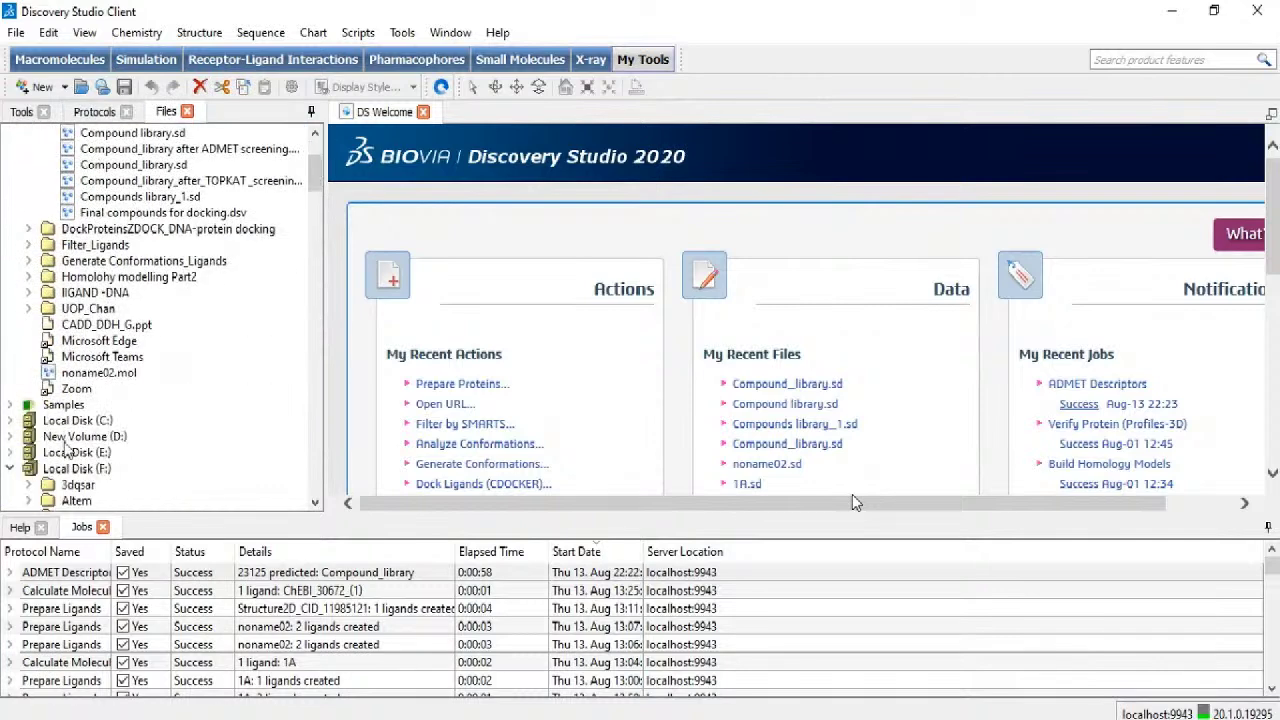
pyautogui.scroll(-3, 66, 465)
pyautogui.scroll(6, 66, 478)
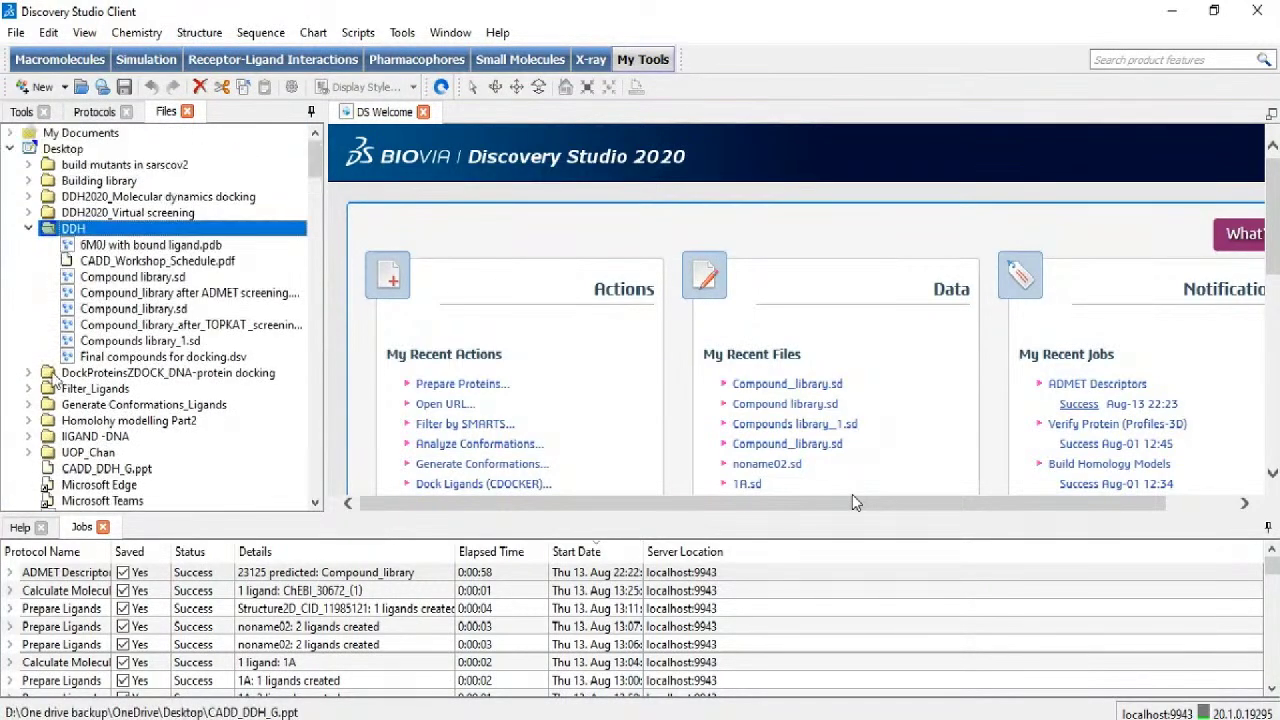
pyautogui.click(14, 529)
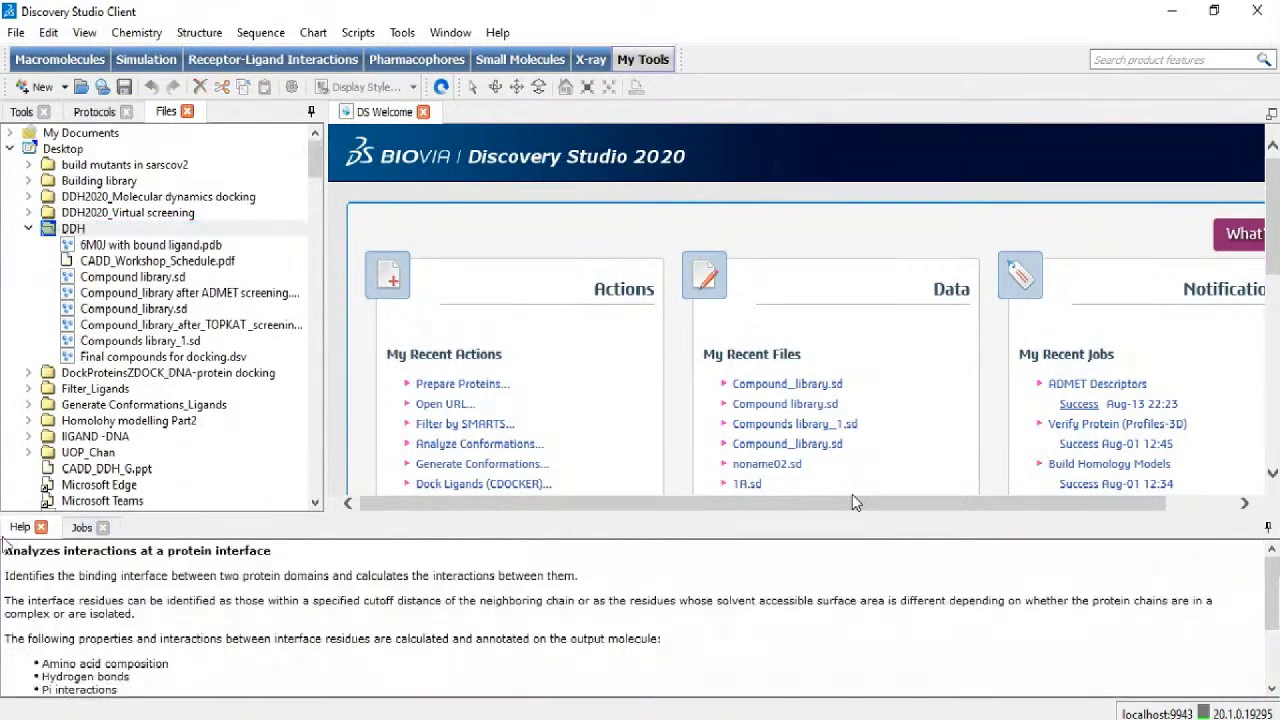
pyautogui.click(82, 528)
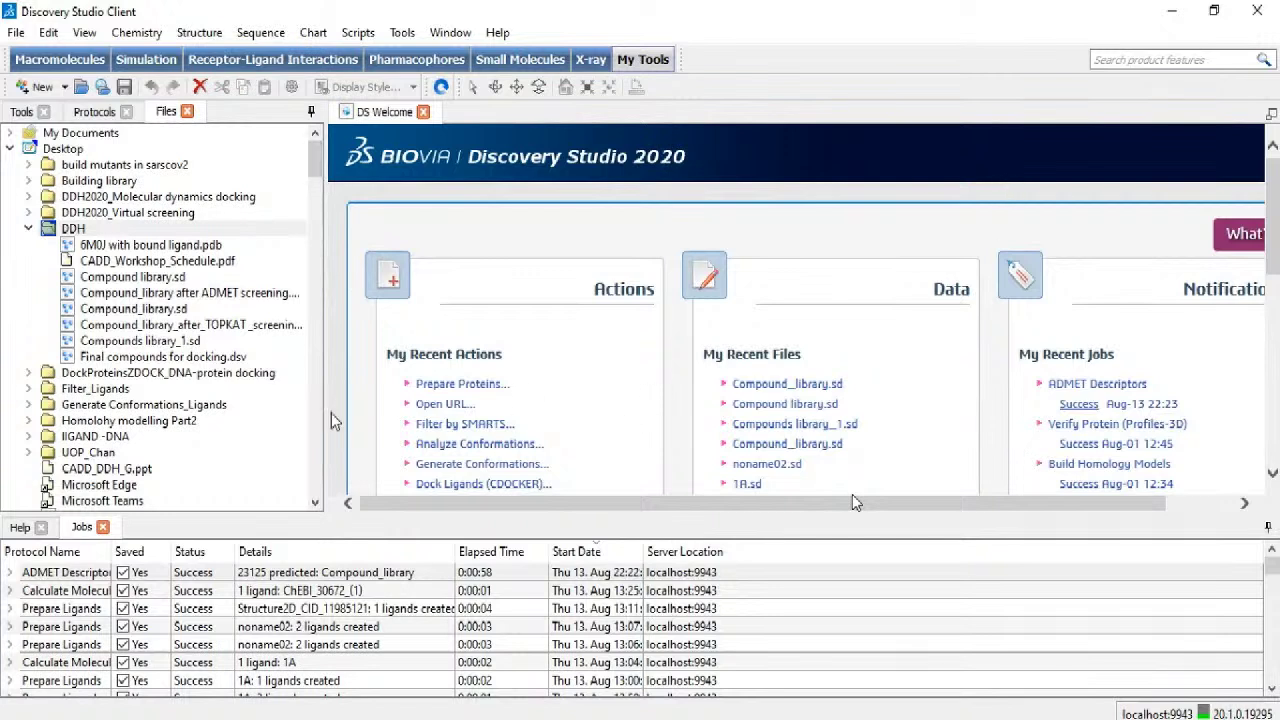
# Step: Close the welcome page and create a new empty molecule window
pyautogui.click(423, 112)
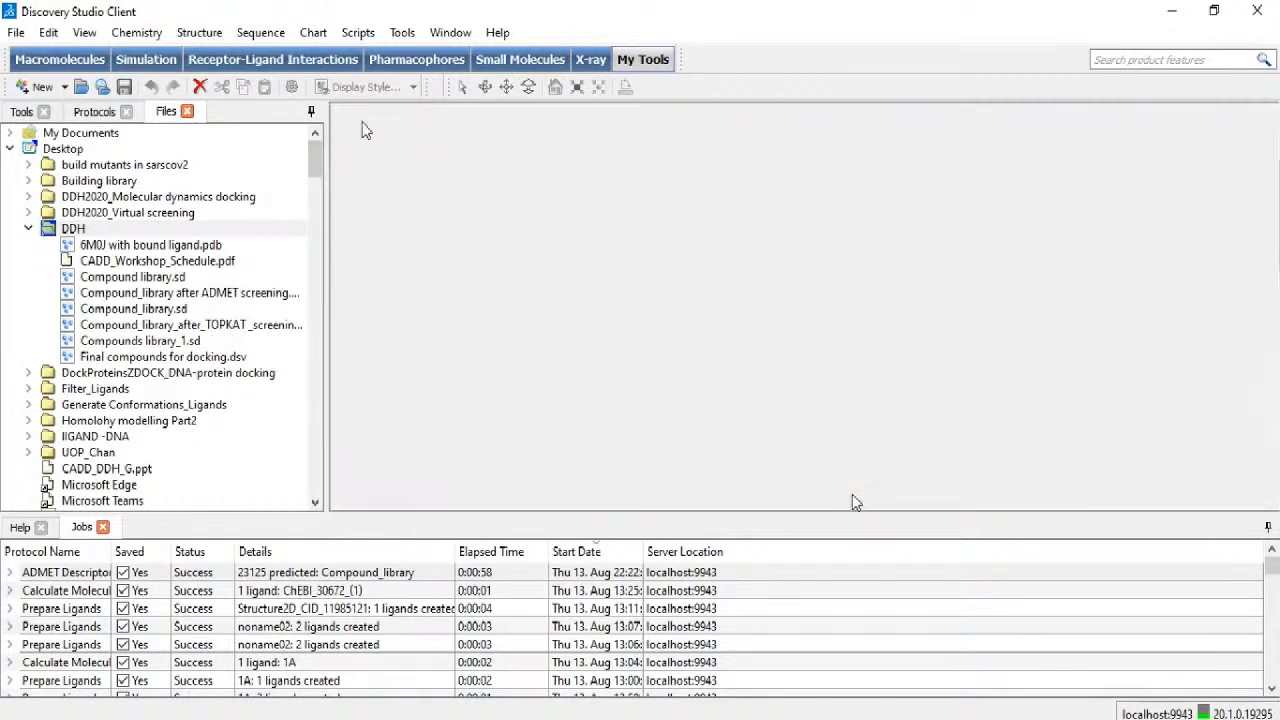
pyautogui.click(16, 33)
pyautogui.moveTo(44, 57)
pyautogui.click(222, 63)
# Step: Load Structure2D_CID_5315472, 5318039 and 5469424 from the compounds for docking folder into the molecule window
pyautogui.scroll(-15, 252, 298)
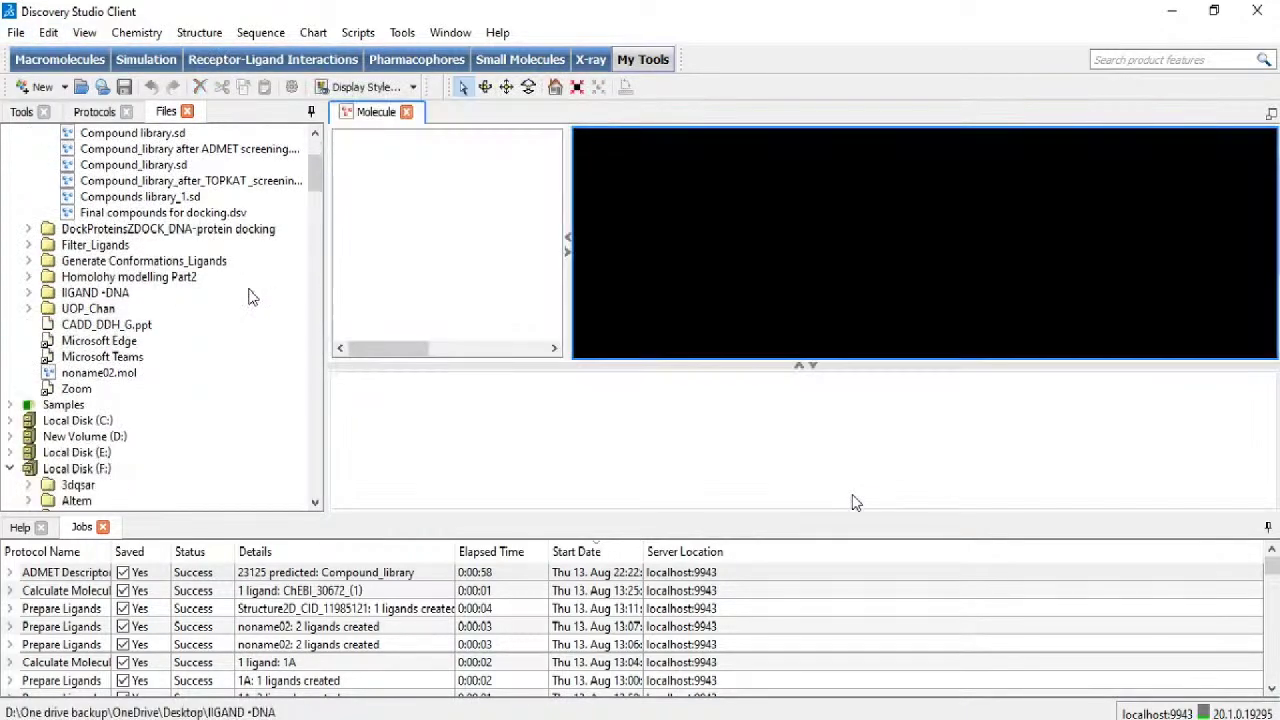
pyautogui.scroll(1, 251, 297)
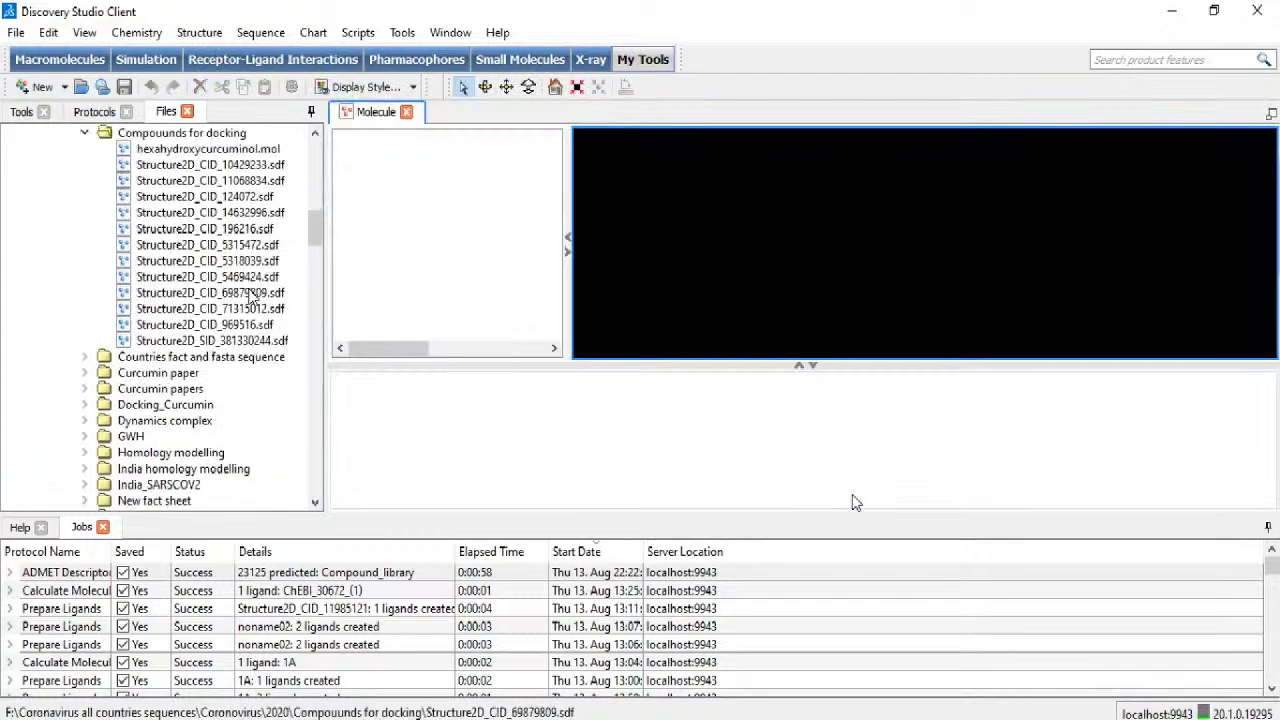
pyautogui.scroll(-1, 252, 296)
pyautogui.moveTo(235, 198); pyautogui.dragTo(400, 220)
pyautogui.moveTo(250, 213); pyautogui.dragTo(430, 225)
pyautogui.moveTo(250, 230); pyautogui.dragTo(402, 232)
# Step: Load compounds 101999885 and 102588495 and the six files from CID 108058 to 16126804 from the Neem BioInfo folder
pyautogui.scroll(-7, 237, 285)
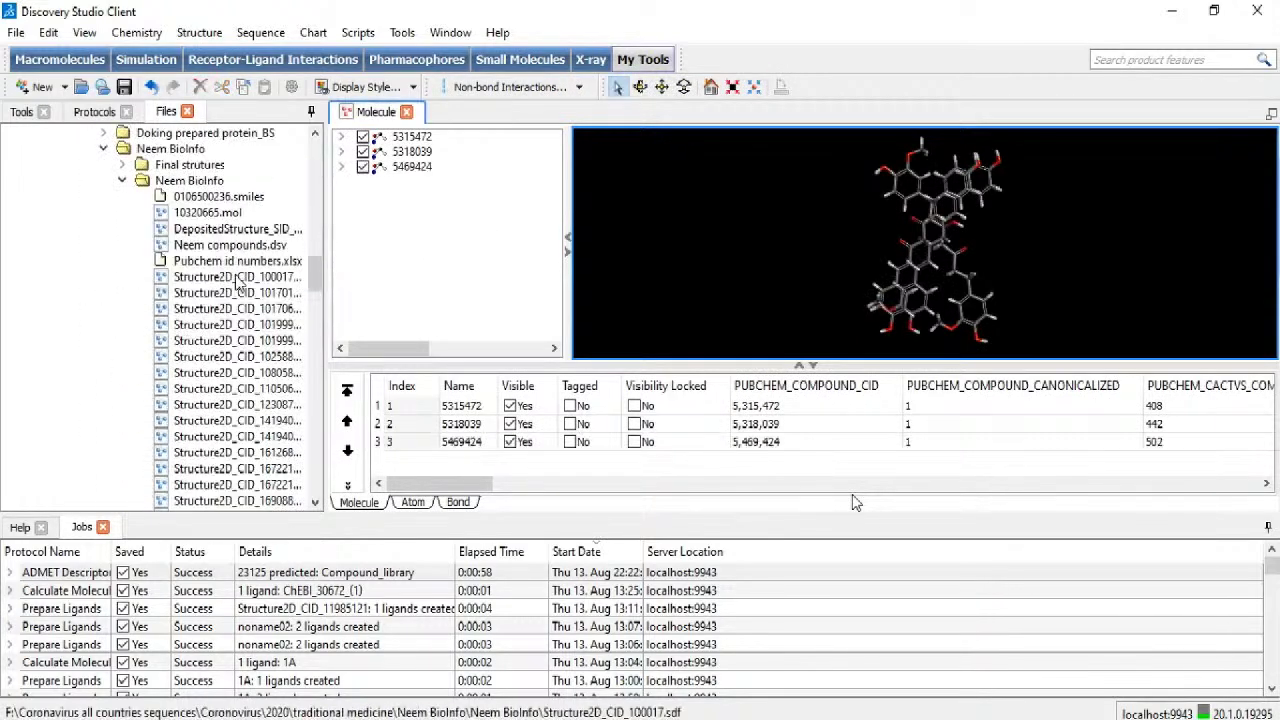
pyautogui.scroll(-2, 237, 285)
pyautogui.moveTo(276, 246); pyautogui.dragTo(300, 274)
pyautogui.click(288, 277)
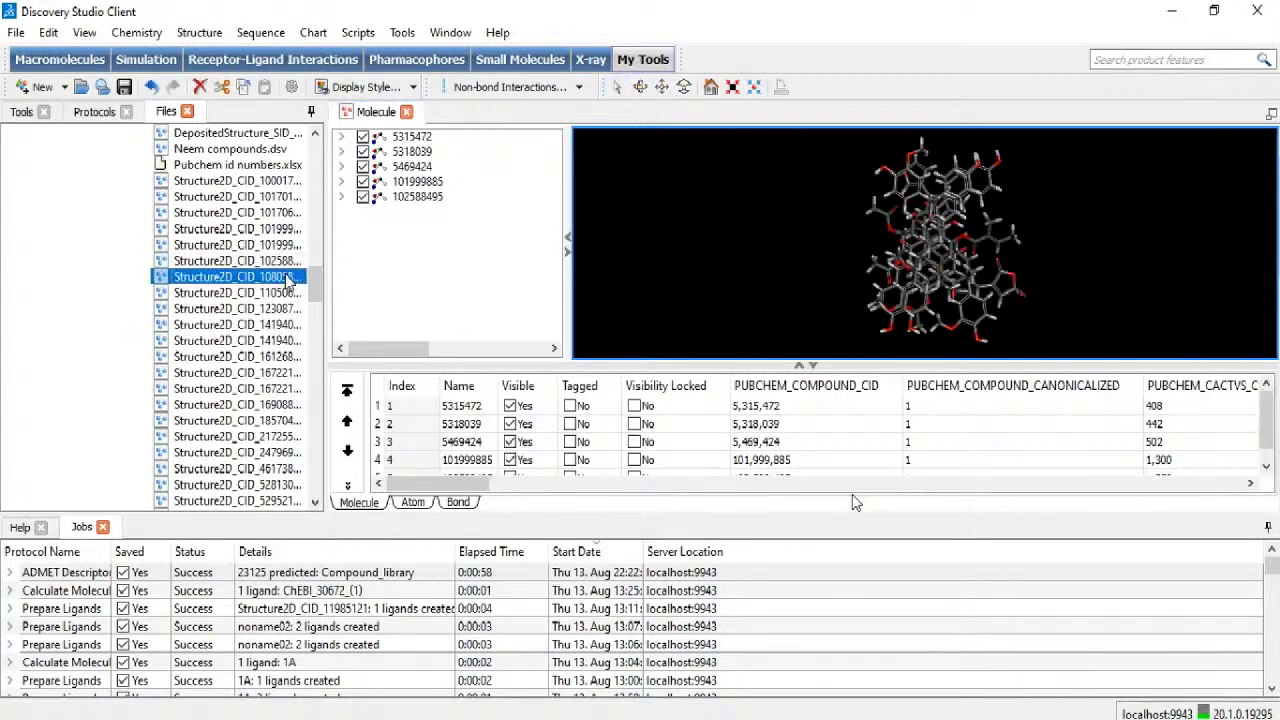
pyautogui.keyDown('shift'); pyautogui.click(284, 363); pyautogui.keyUp('shift')
pyautogui.moveTo(280, 345); pyautogui.dragTo(372, 290)
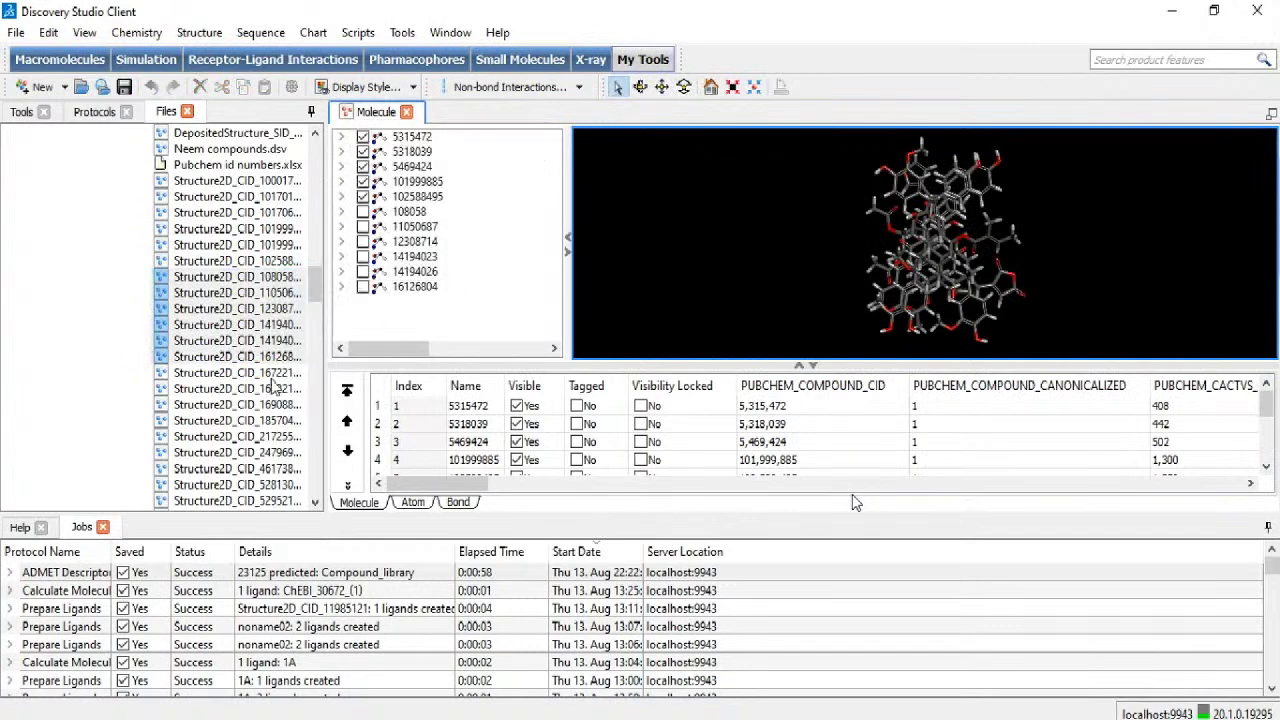
# Step: Load Neem compounds.dsv into the same molecule window and look down its hierarchy to the last compound
pyautogui.scroll(-3, 274, 386)
pyautogui.scroll(4, 274, 382)
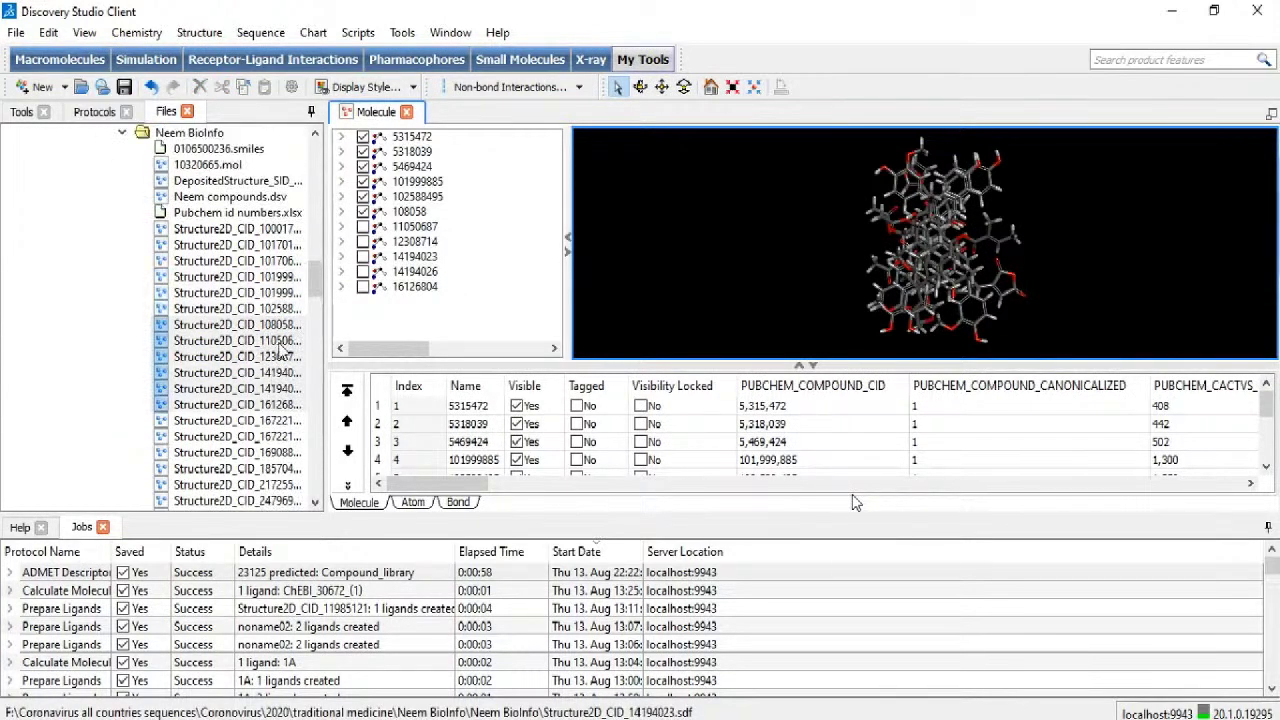
pyautogui.moveTo(255, 207); pyautogui.dragTo(490, 273)
pyautogui.scroll(-8, 490, 273)
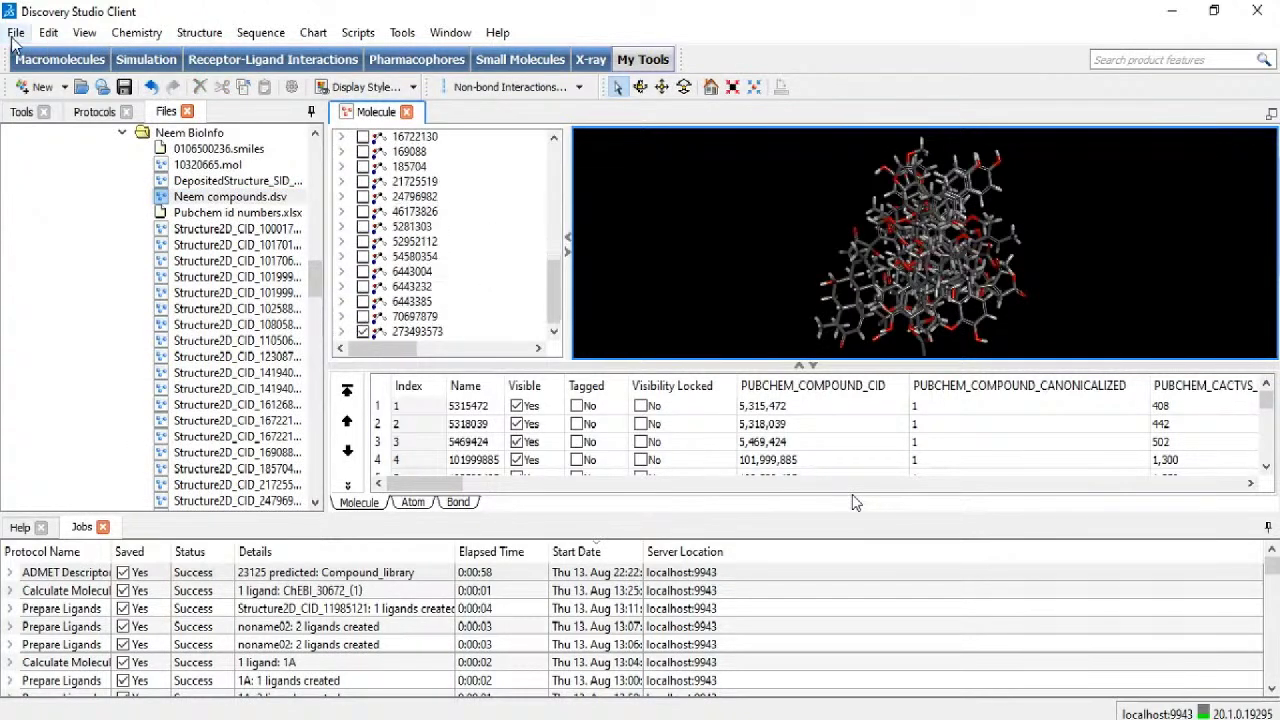
# Step: Enlarge the data table and remove all listed attributes, down to StdInChIKey, from the molecules
pyautogui.moveTo(616, 362); pyautogui.dragTo(623, 214)
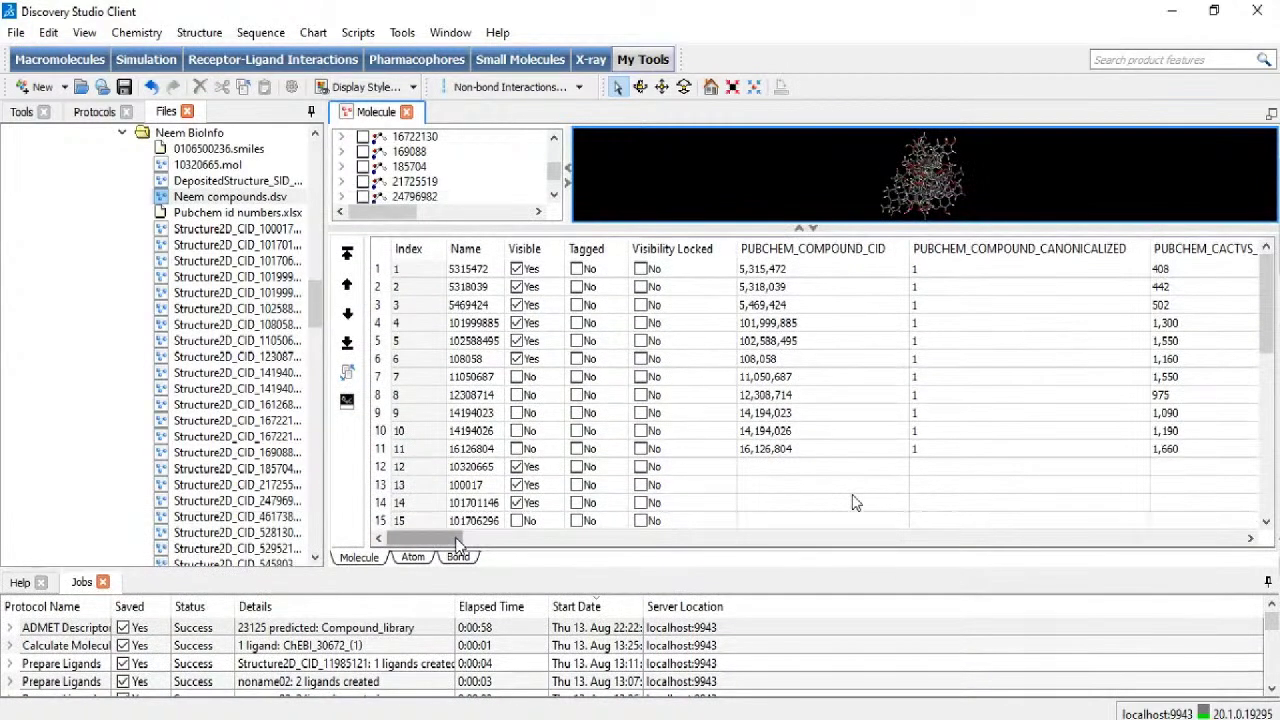
pyautogui.moveTo(460, 545); pyautogui.dragTo(427, 540)
pyautogui.rightClick(668, 249)
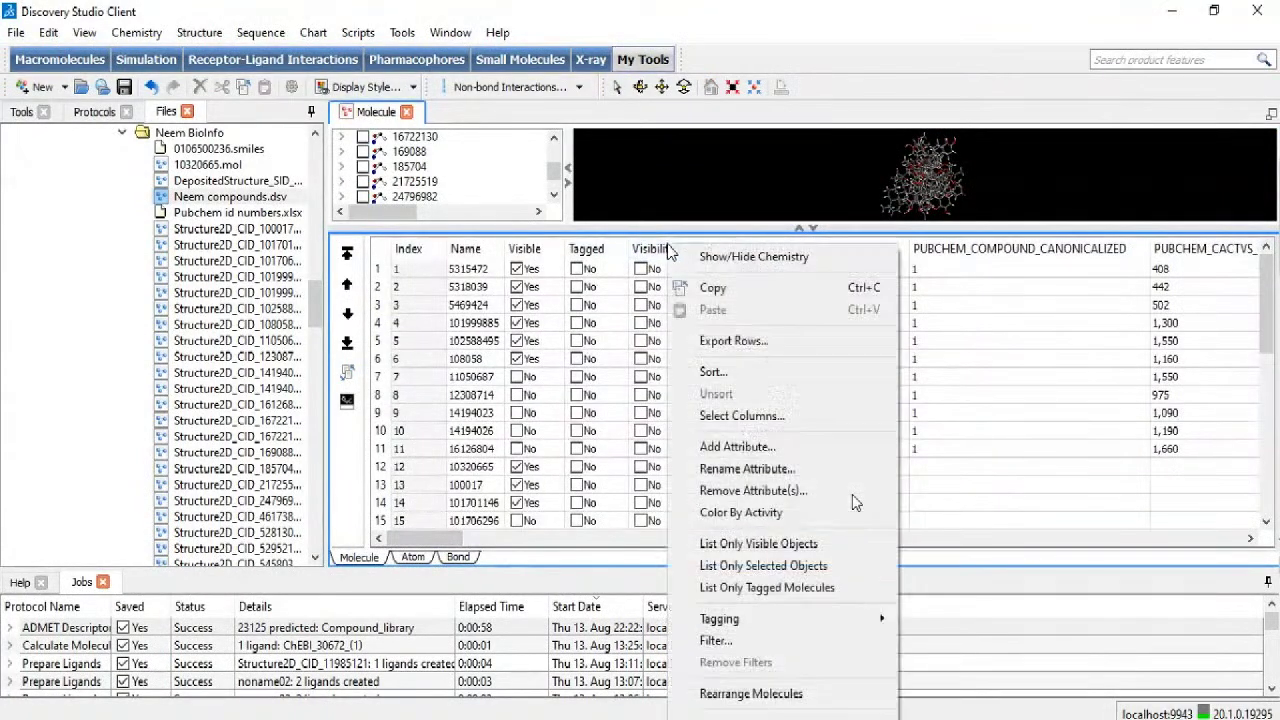
pyautogui.click(855, 490)
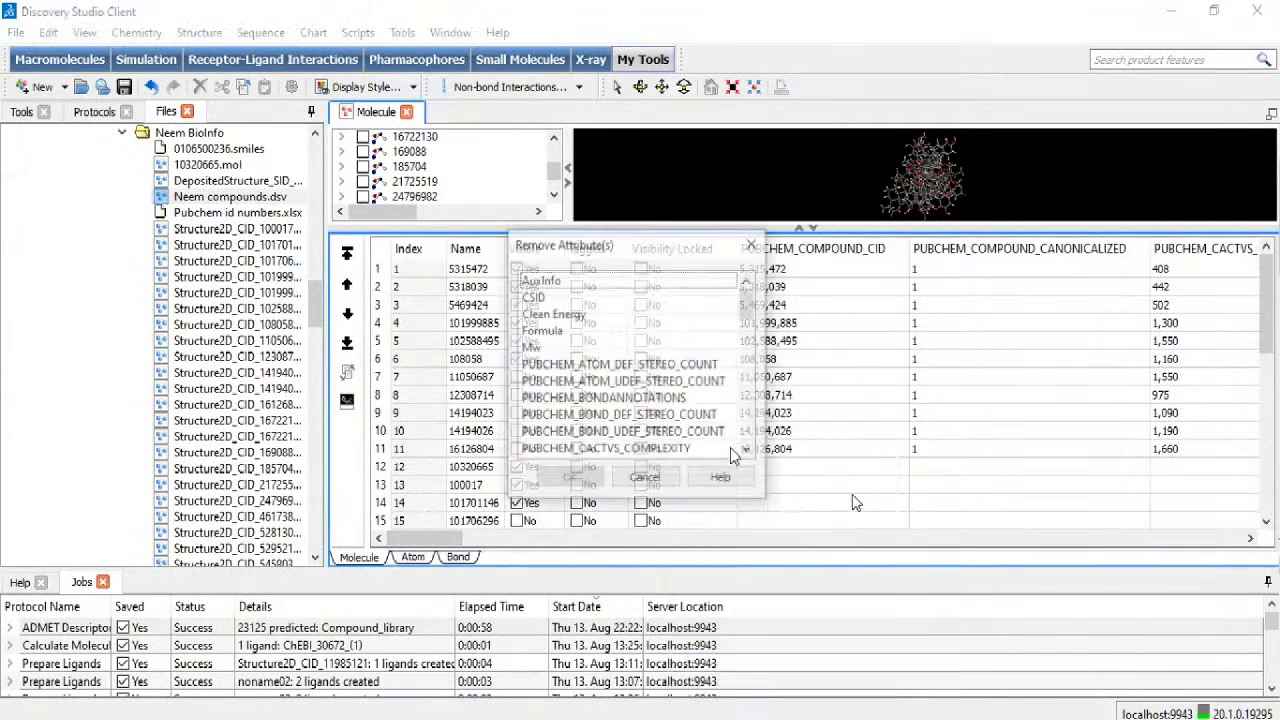
pyautogui.moveTo(541, 340); pyautogui.dragTo(540, 476)
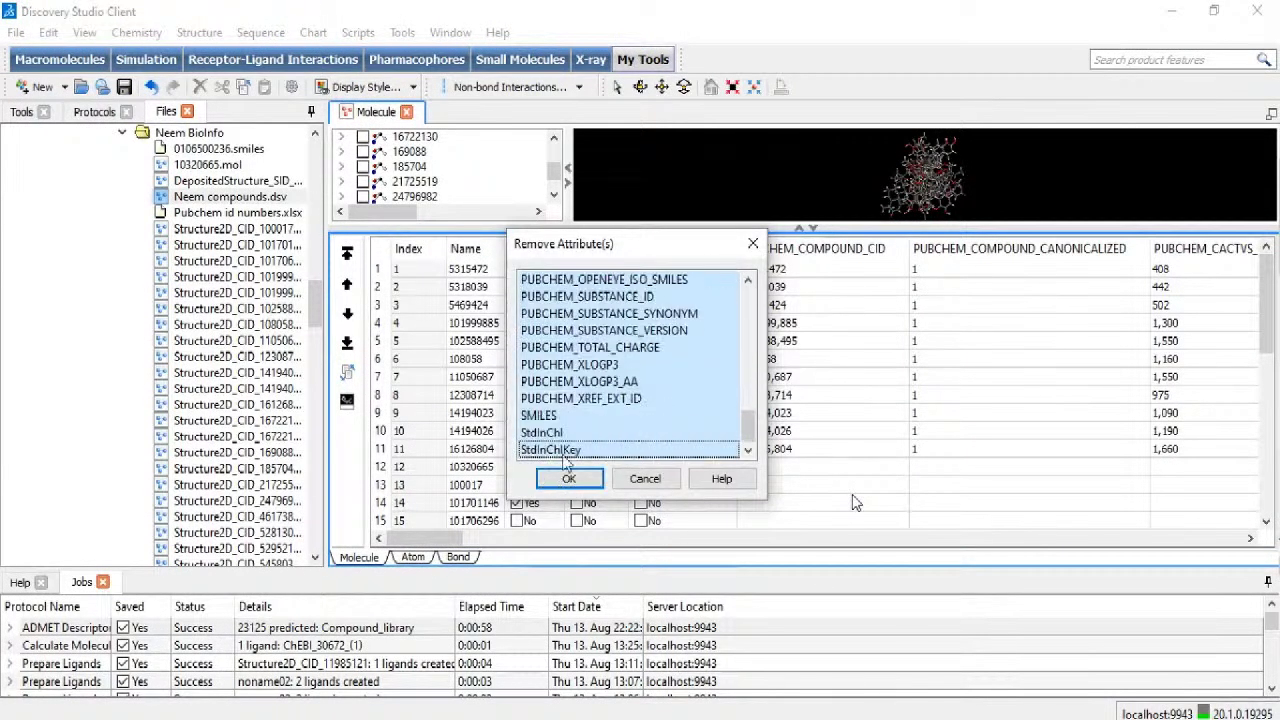
pyautogui.click(563, 479)
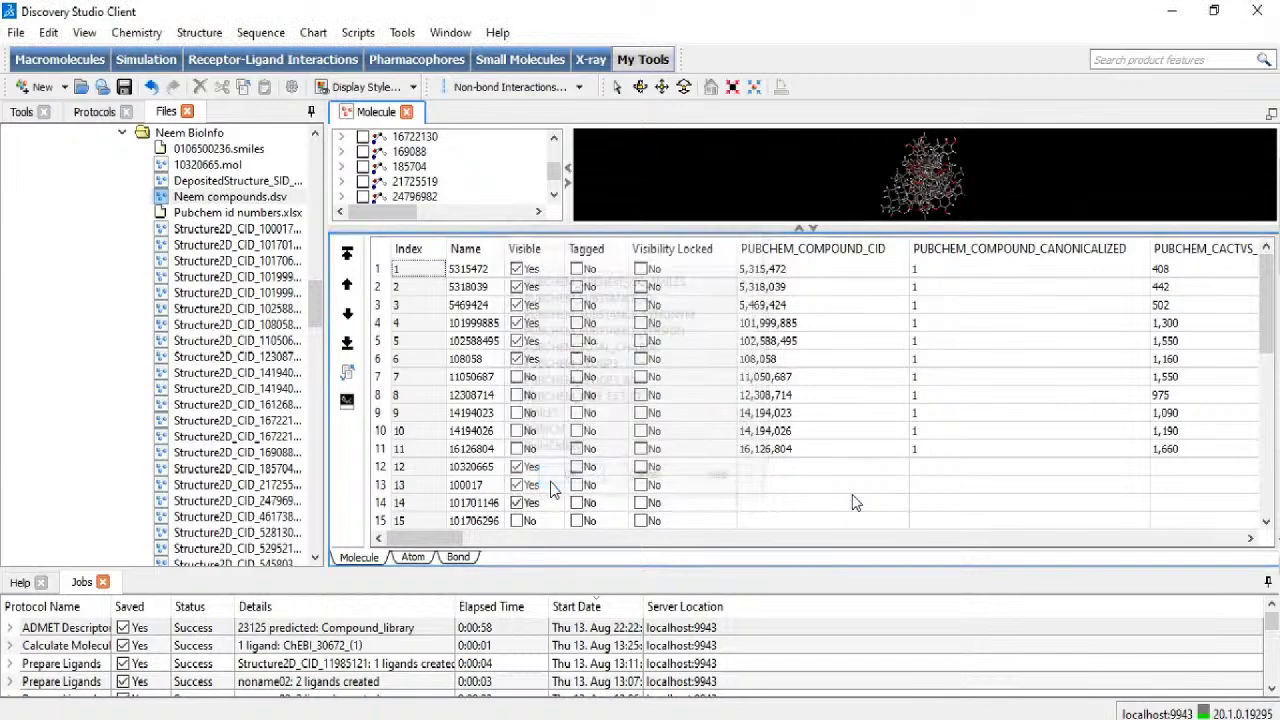
# Step: Save the molecule window as an MDL MOL/SD file named Sample library in the DDH folder, and close it
pyautogui.click(16, 32)
pyautogui.click(52, 208)
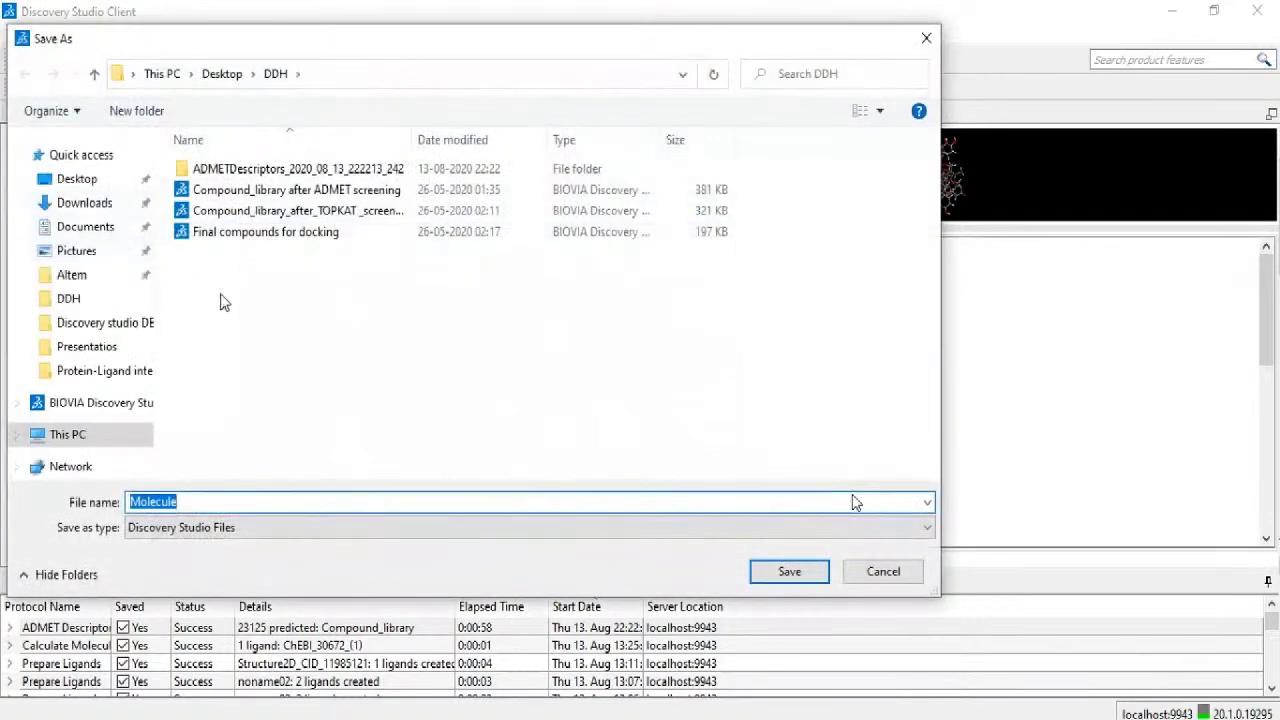
pyautogui.click(249, 530)
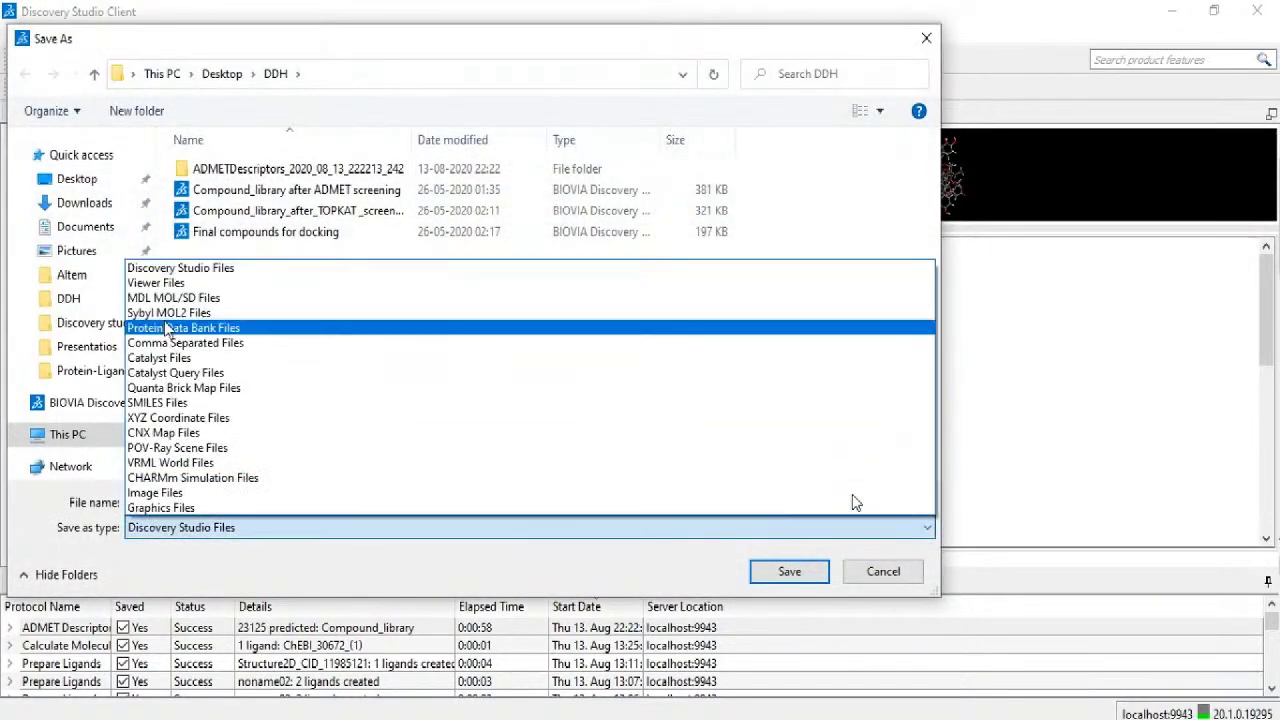
pyautogui.click(170, 300)
pyautogui.doubleClick(229, 503)
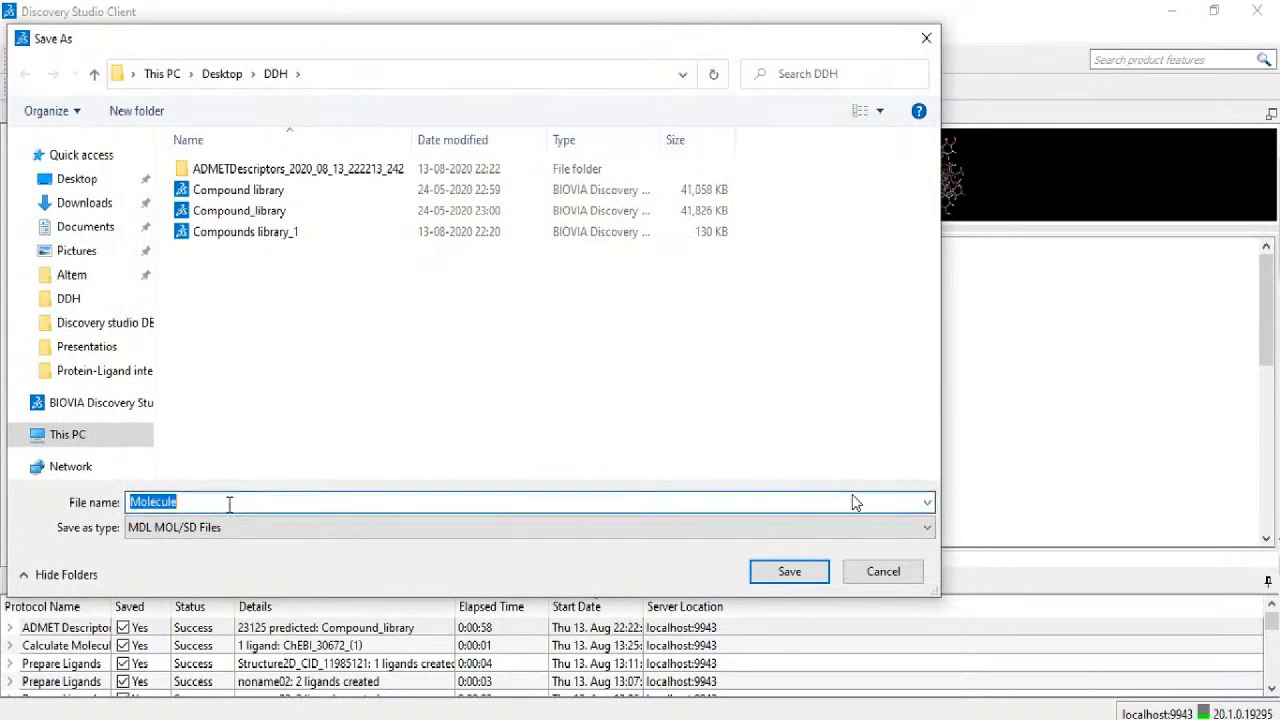
pyautogui.write('Sam')
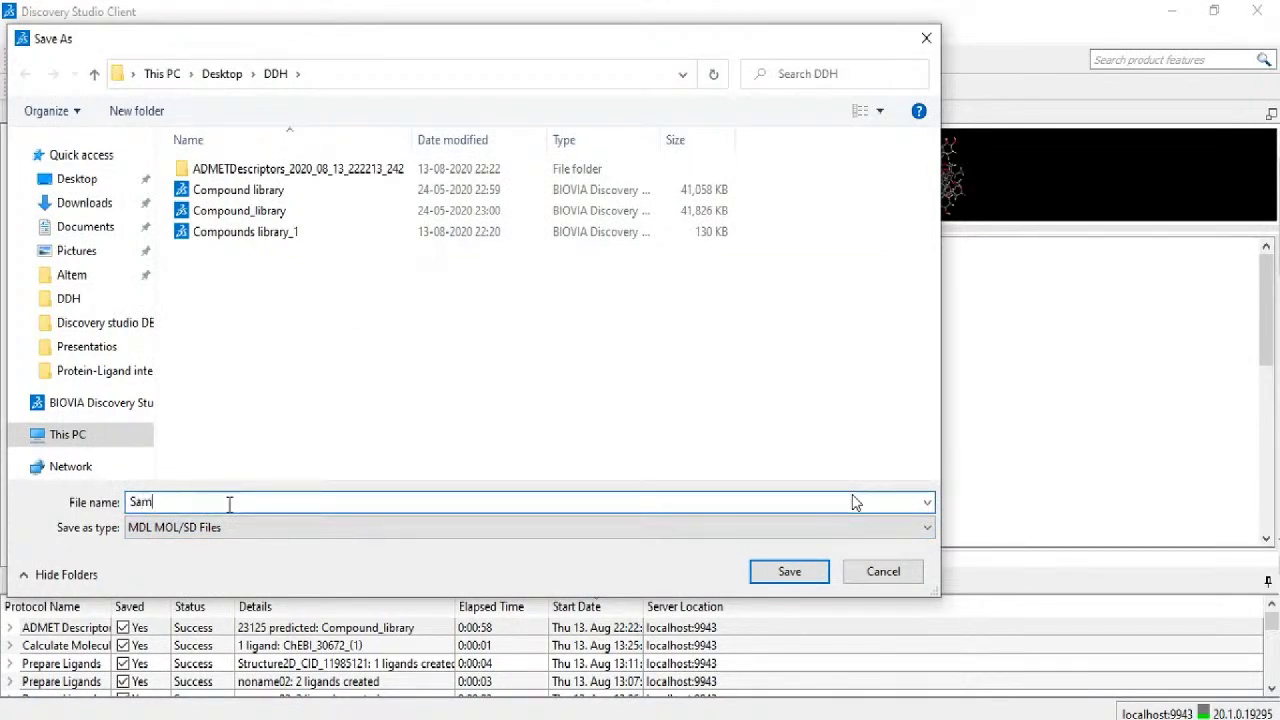
pyautogui.write('ple library')
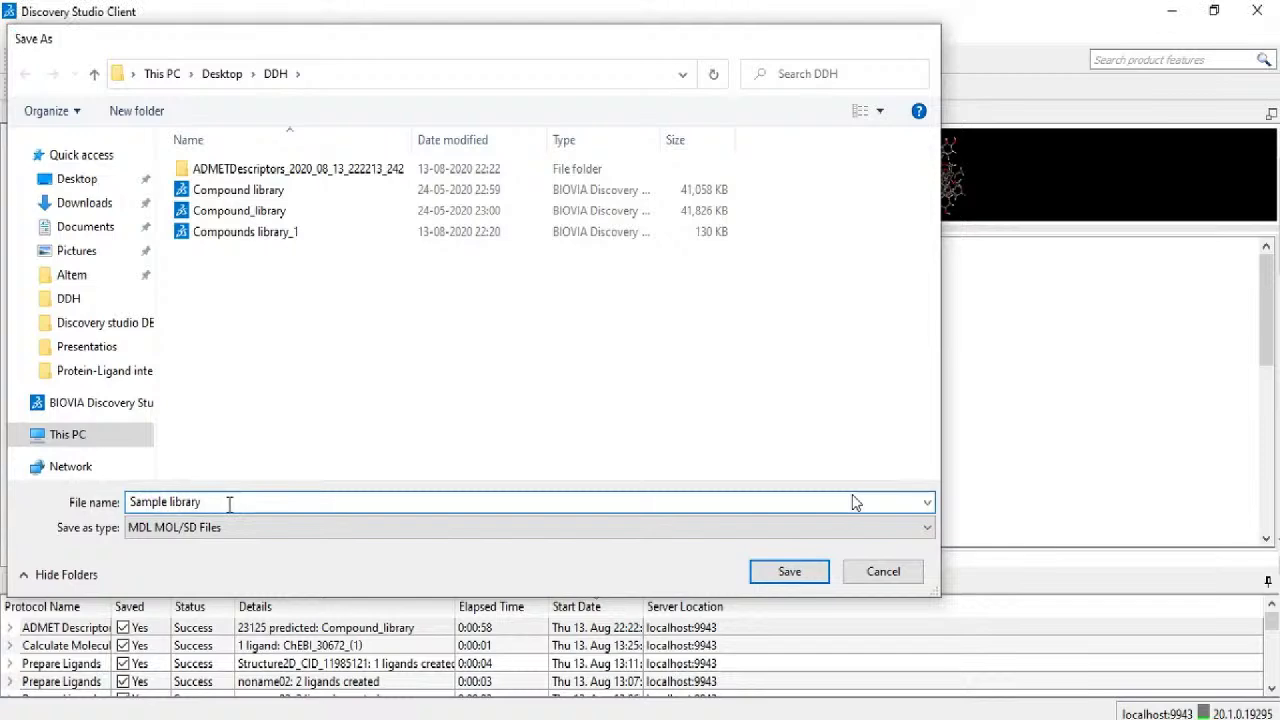
pyautogui.press('Return')
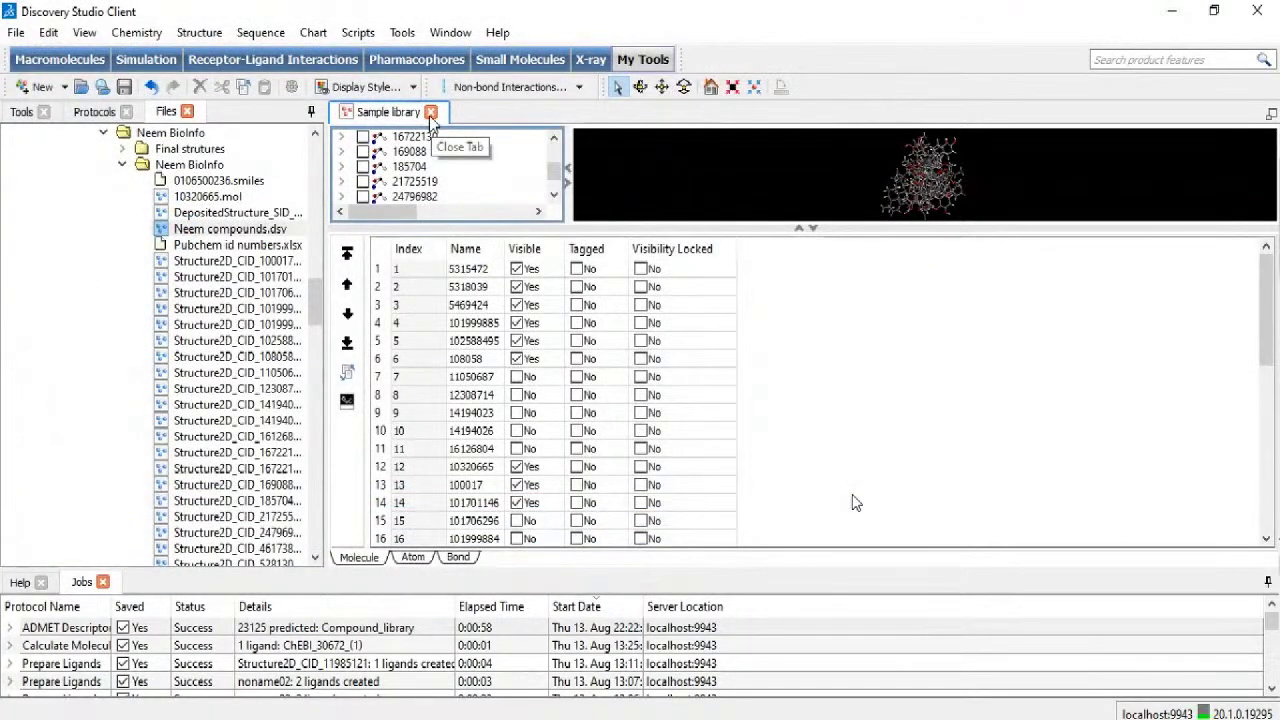
pyautogui.click(430, 112)
# Step: Open Compound library.sd from the DDH folder on the Desktop
pyautogui.scroll(5, 318, 290)
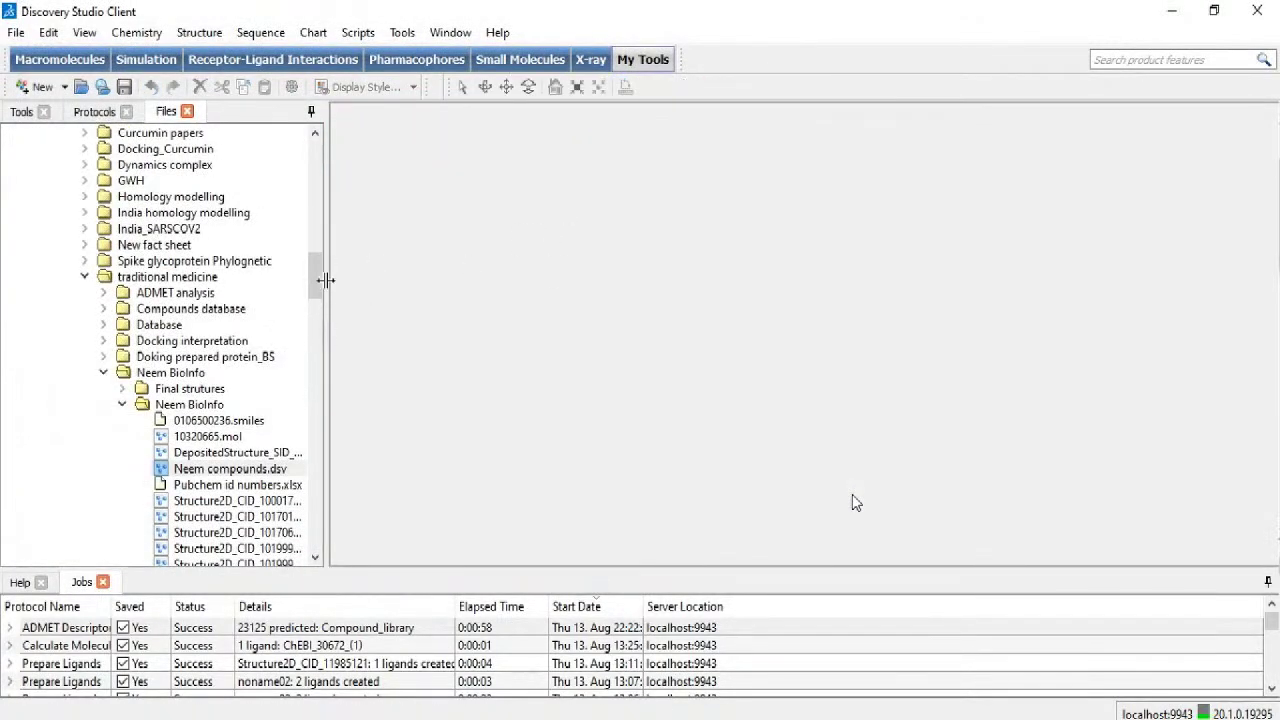
pyautogui.moveTo(314, 290); pyautogui.dragTo(314, 172)
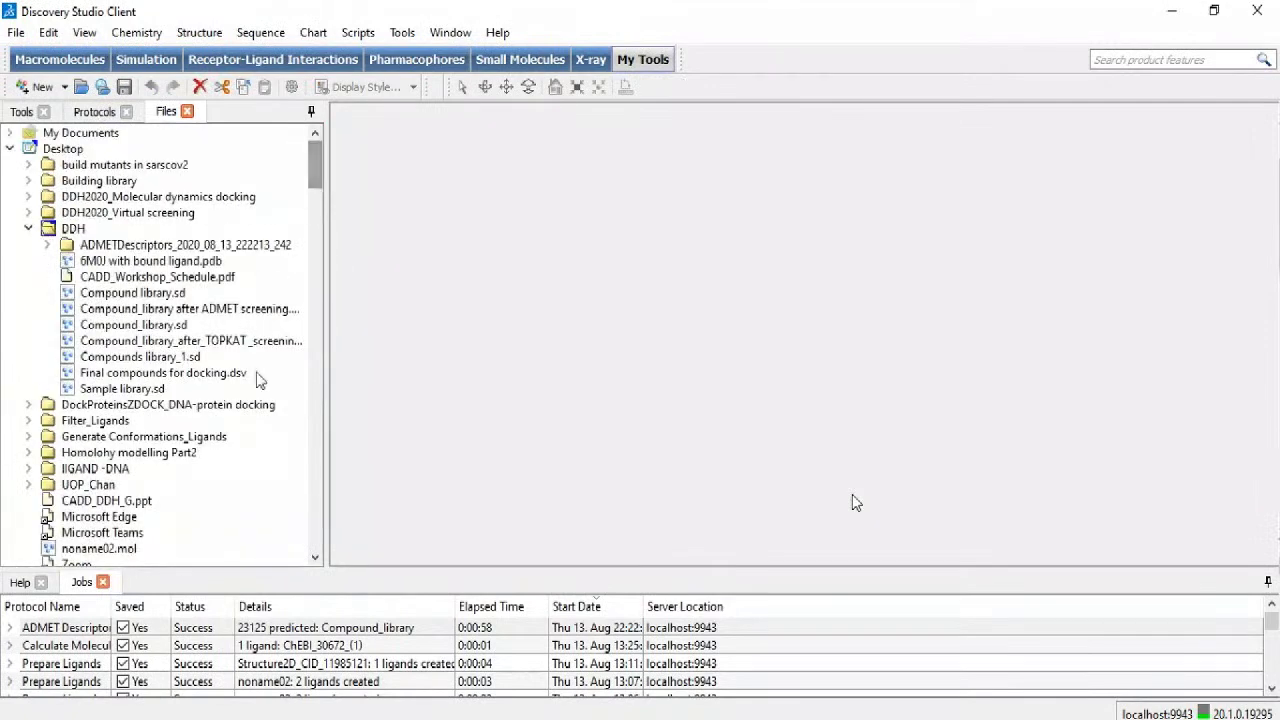
pyautogui.click(143, 293)
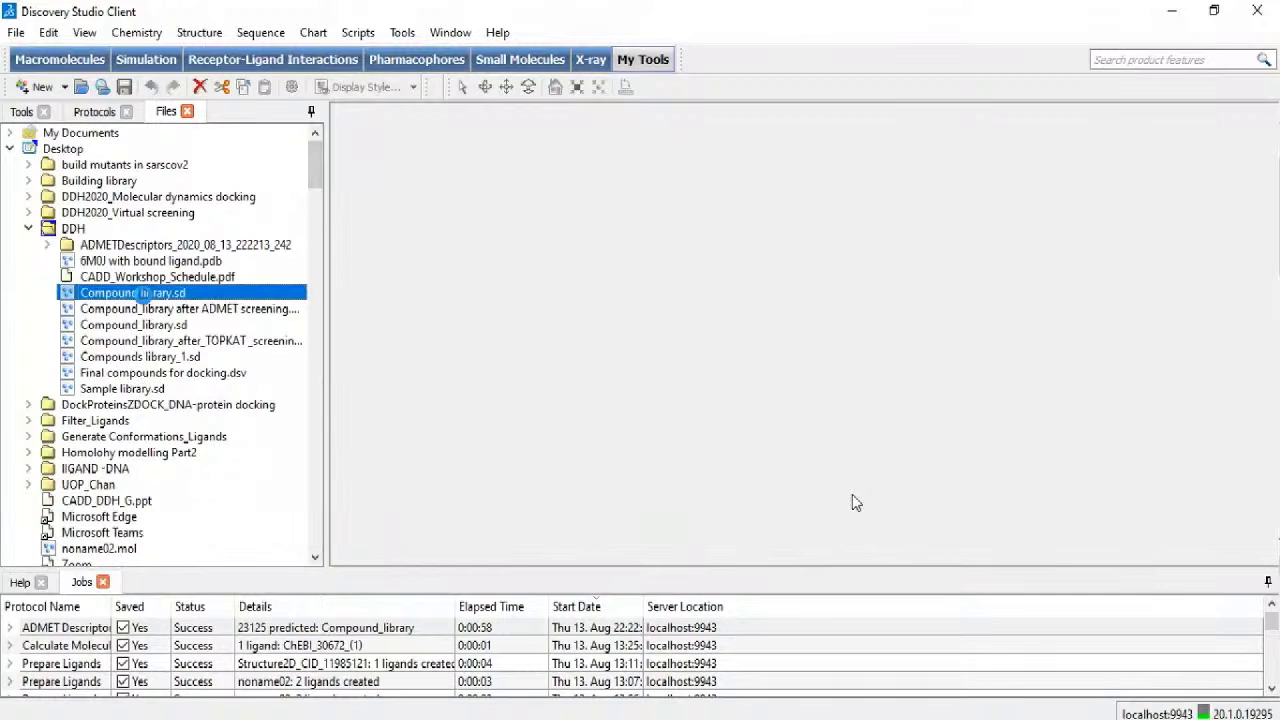
pyautogui.doubleClick(133, 293)
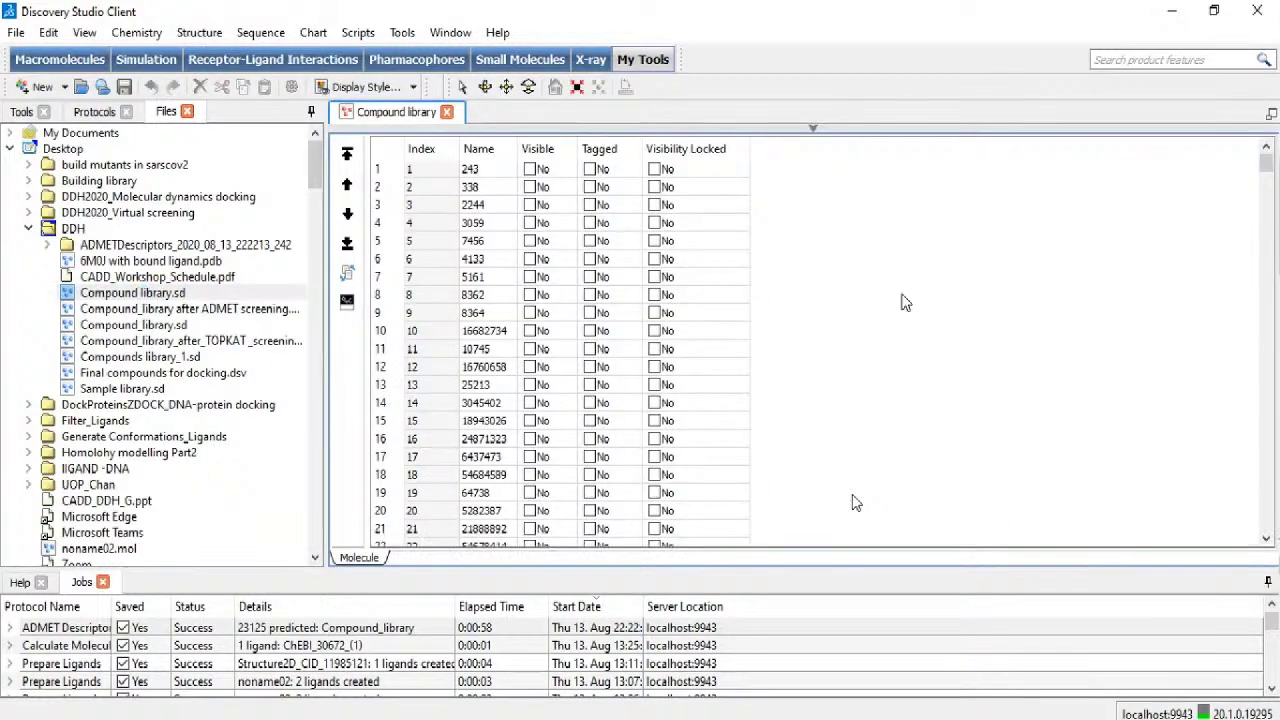
# Step: Look down the library's data table, and display its first compound in an enlarged 3D view with the hierarchy shown
pyautogui.scroll(-1, 910, 465)
pyautogui.scroll(-6, 920, 475)
pyautogui.moveTo(1270, 173); pyautogui.dragTo(1268, 533)
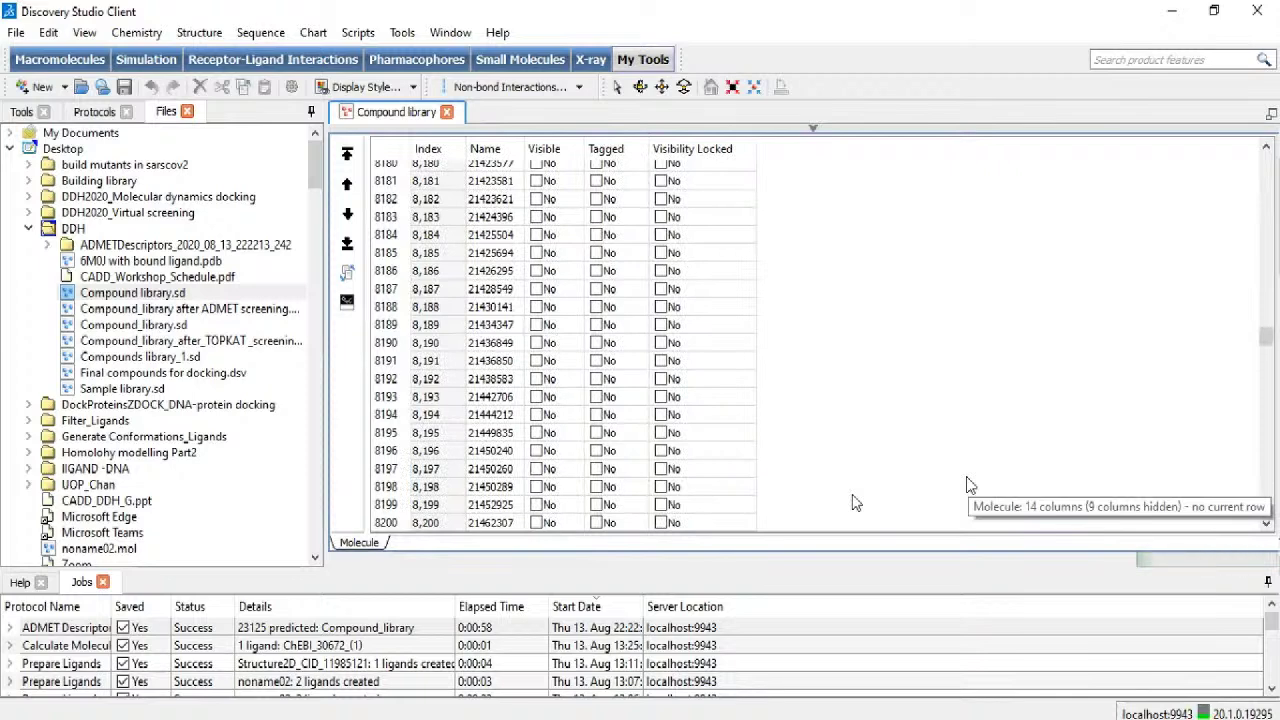
pyautogui.scroll(1, 855, 502)
pyautogui.scroll(1, 855, 502)
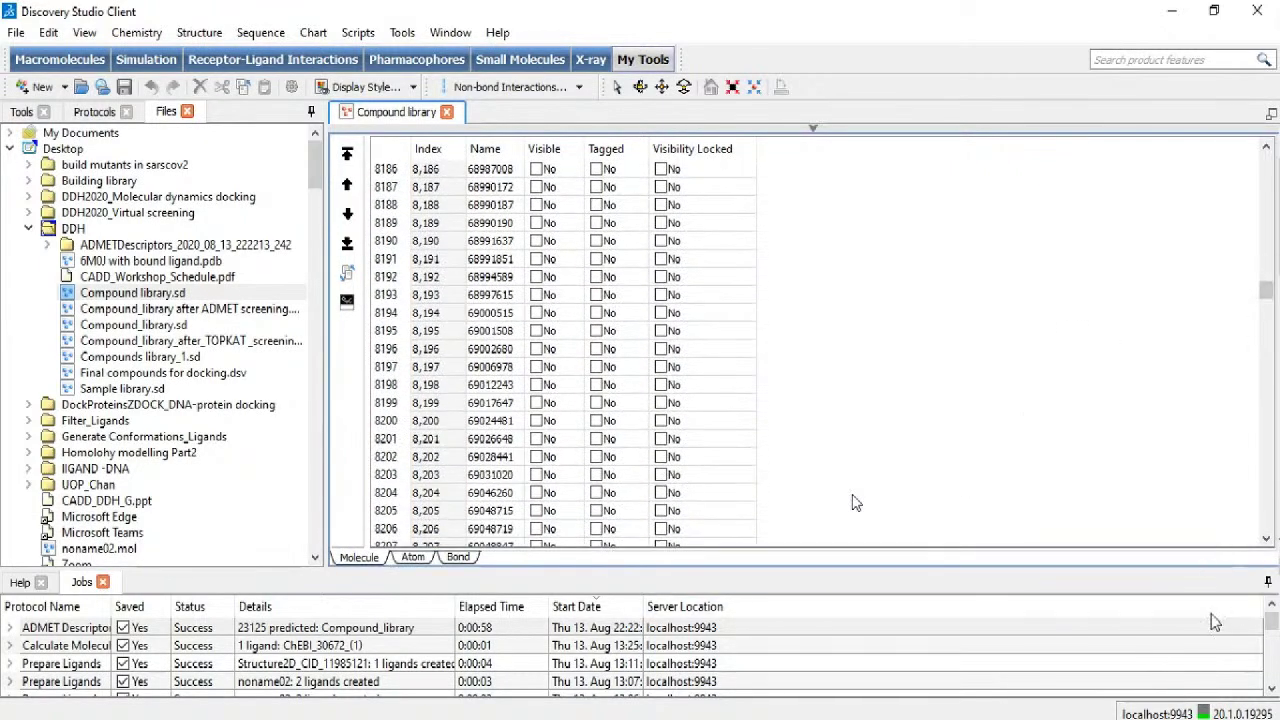
pyautogui.moveTo(1268, 334); pyautogui.dragTo(1268, 560)
pyautogui.click(348, 155)
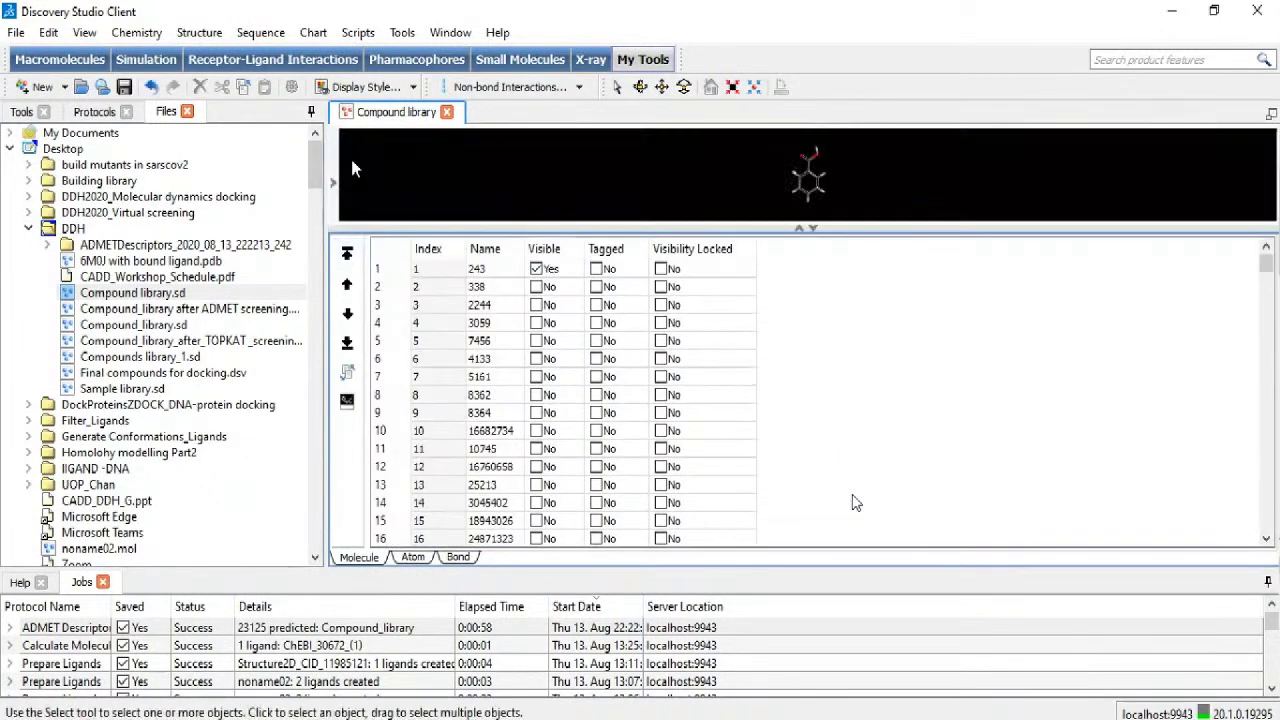
pyautogui.click(352, 166)
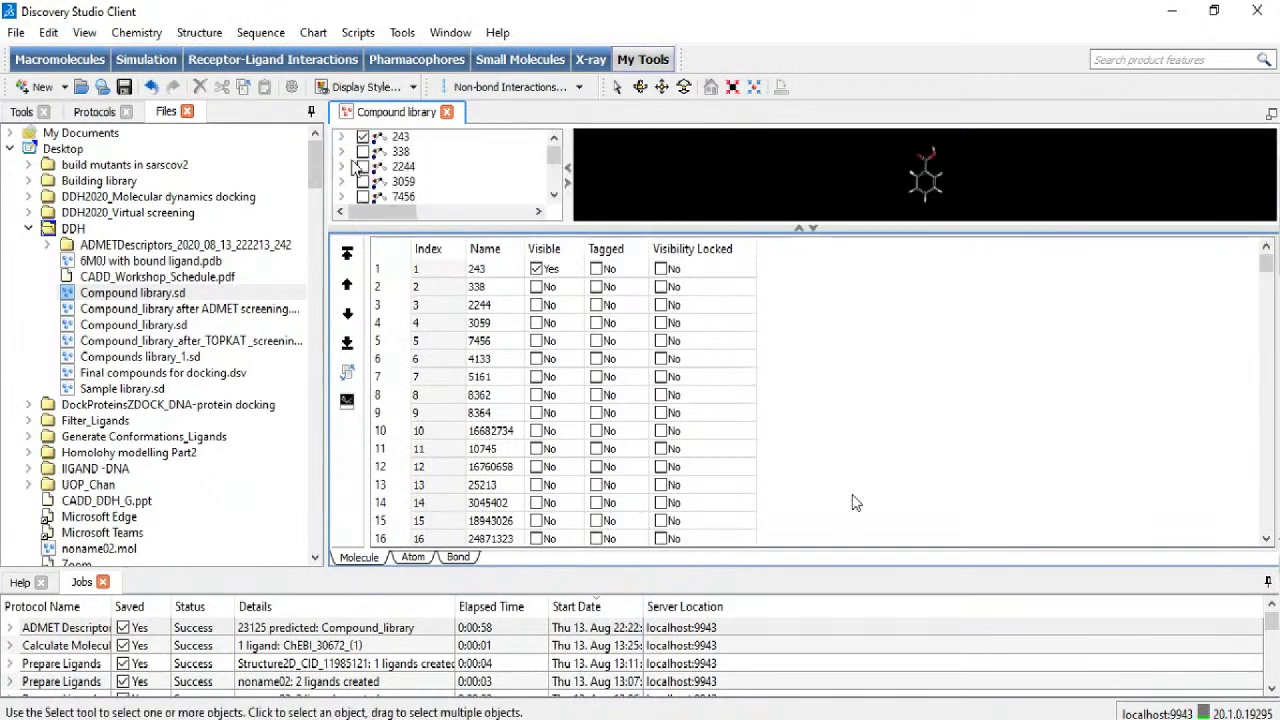
pyautogui.moveTo(512, 253); pyautogui.dragTo(535, 372)
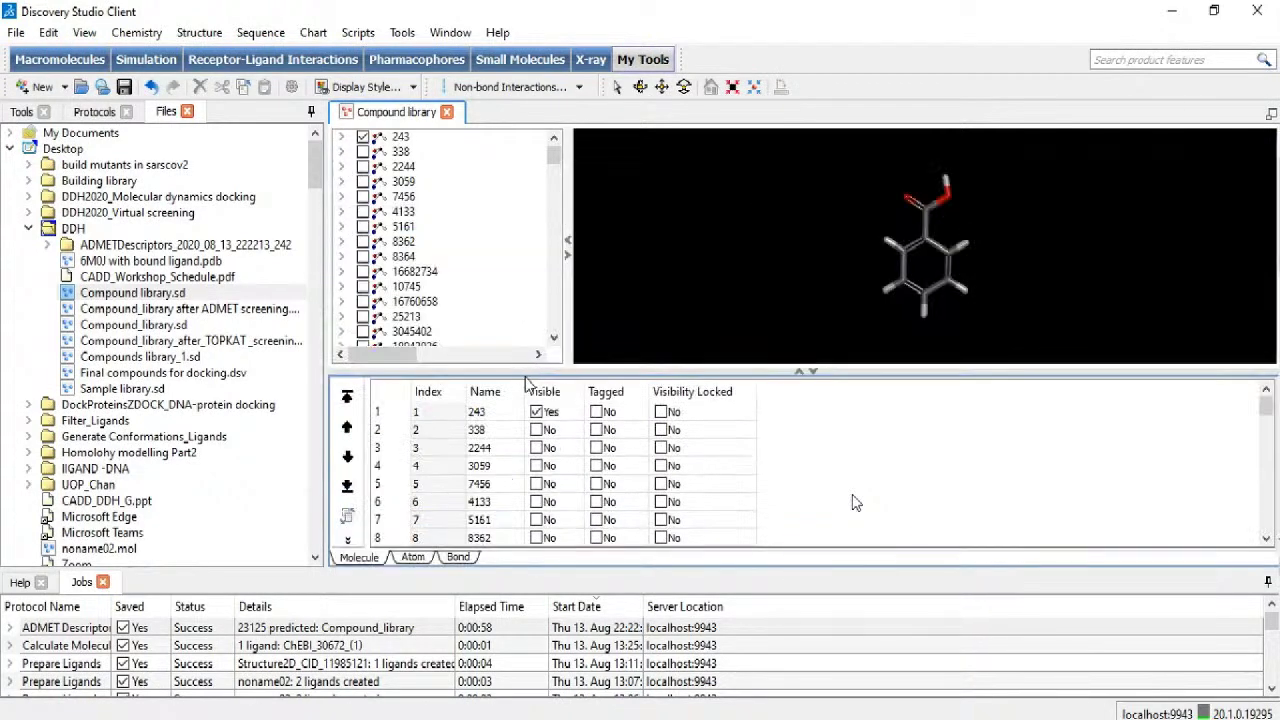
# Step: Run the ADMET Descriptors protocol with the input ligands set to Compound library:All and all descriptors enabled
pyautogui.click(94, 111)
pyautogui.click(147, 314)
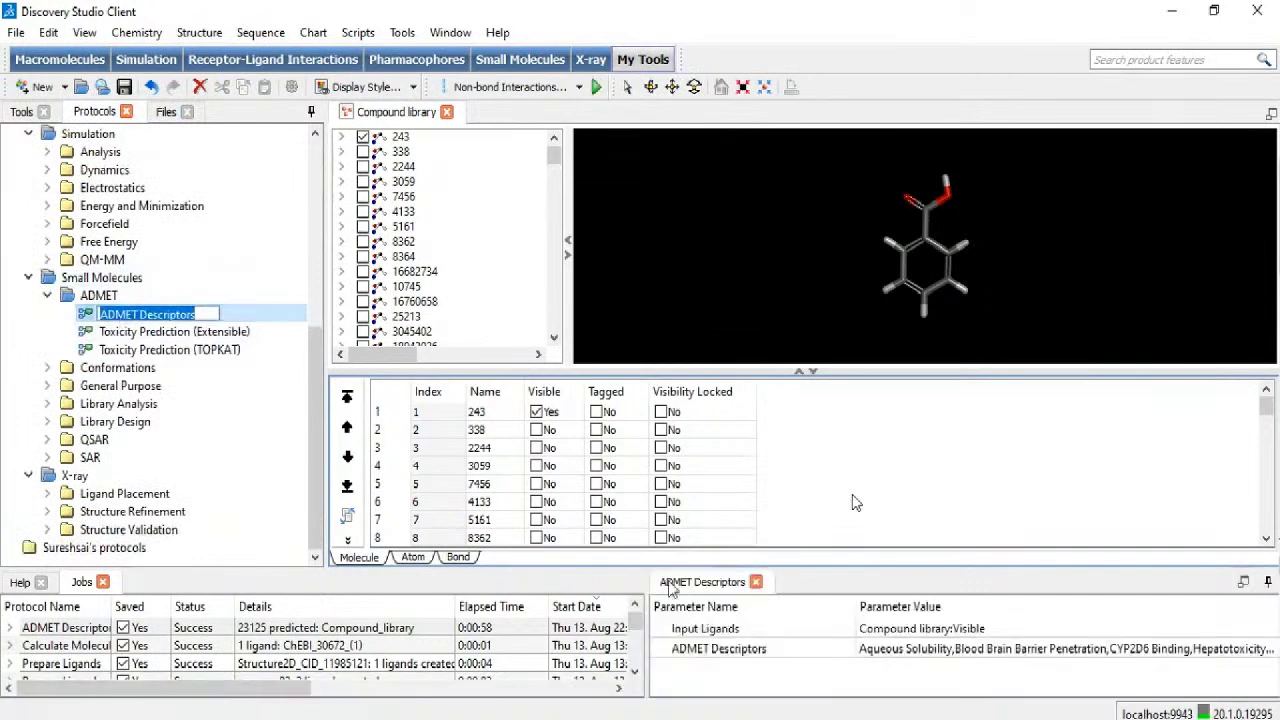
pyautogui.moveTo(680, 569); pyautogui.dragTo(680, 477)
pyautogui.click(922, 536)
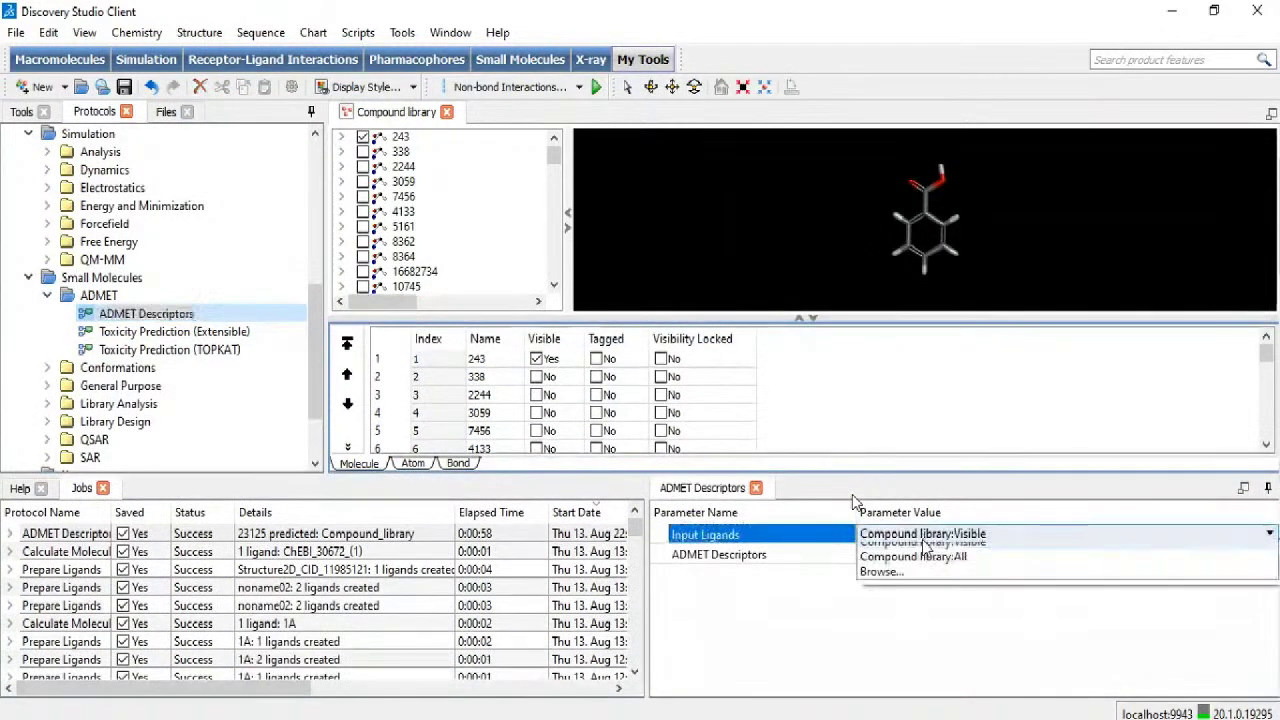
pyautogui.click(913, 556)
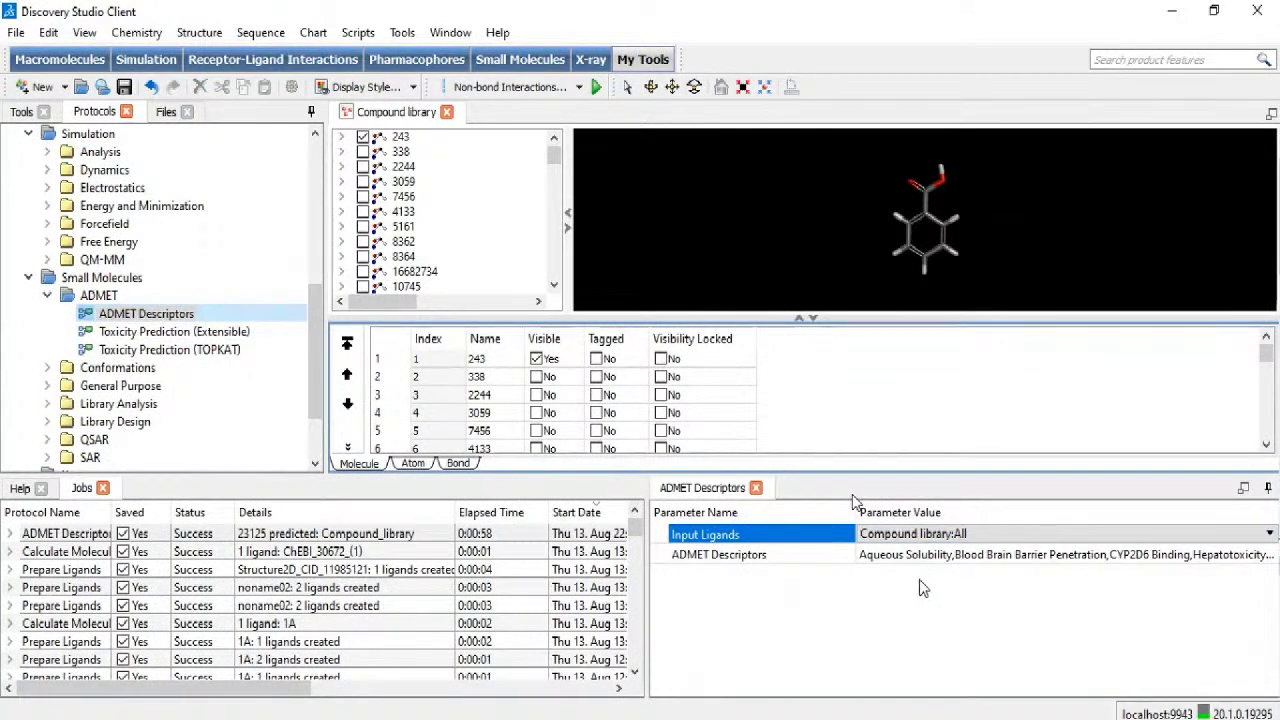
pyautogui.click(896, 556)
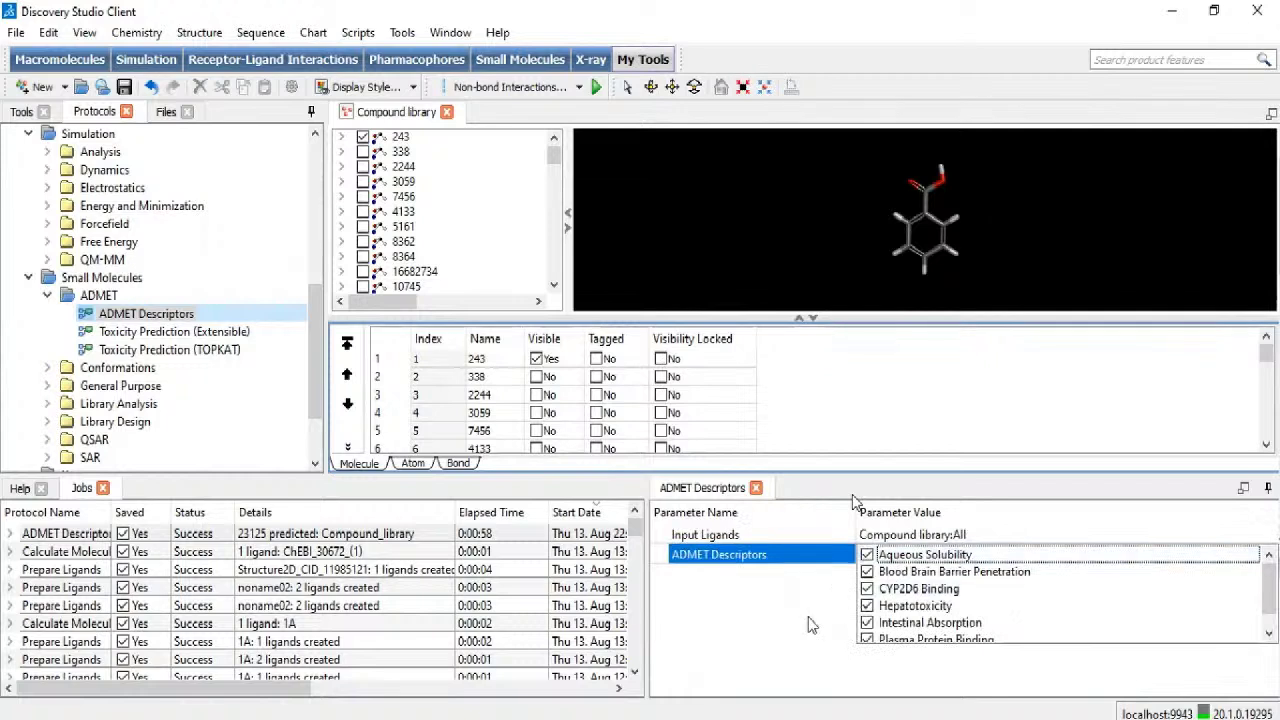
pyautogui.click(811, 652)
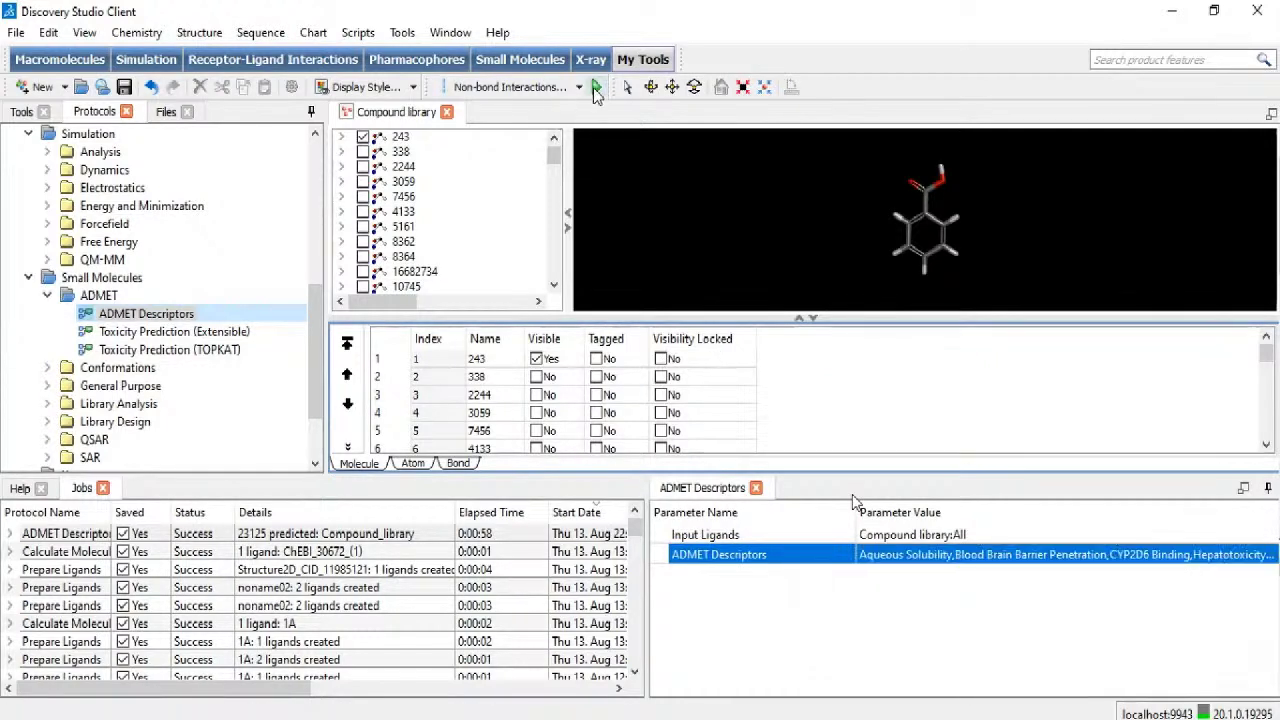
pyautogui.click(595, 89)
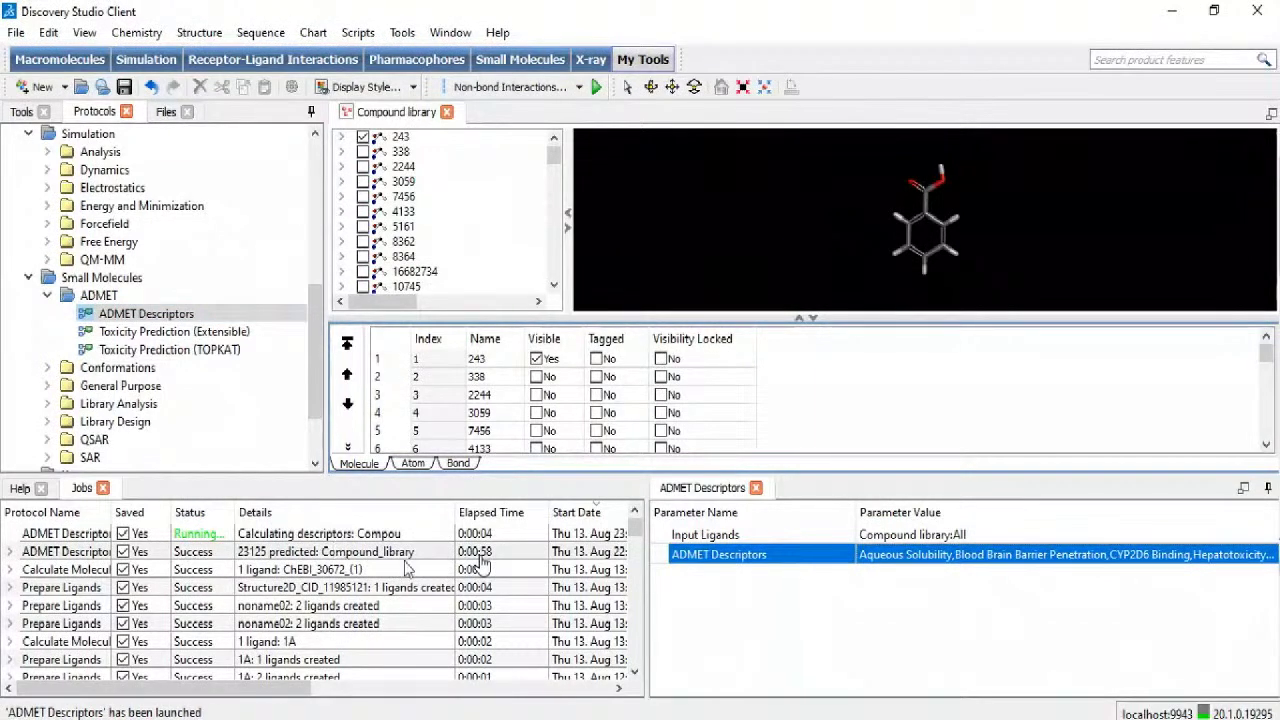
# Step: Close Compound library without saving, and open the finished Compound_library ADMET Descriptors job's results together with the ADMET plot
pyautogui.click(447, 113)
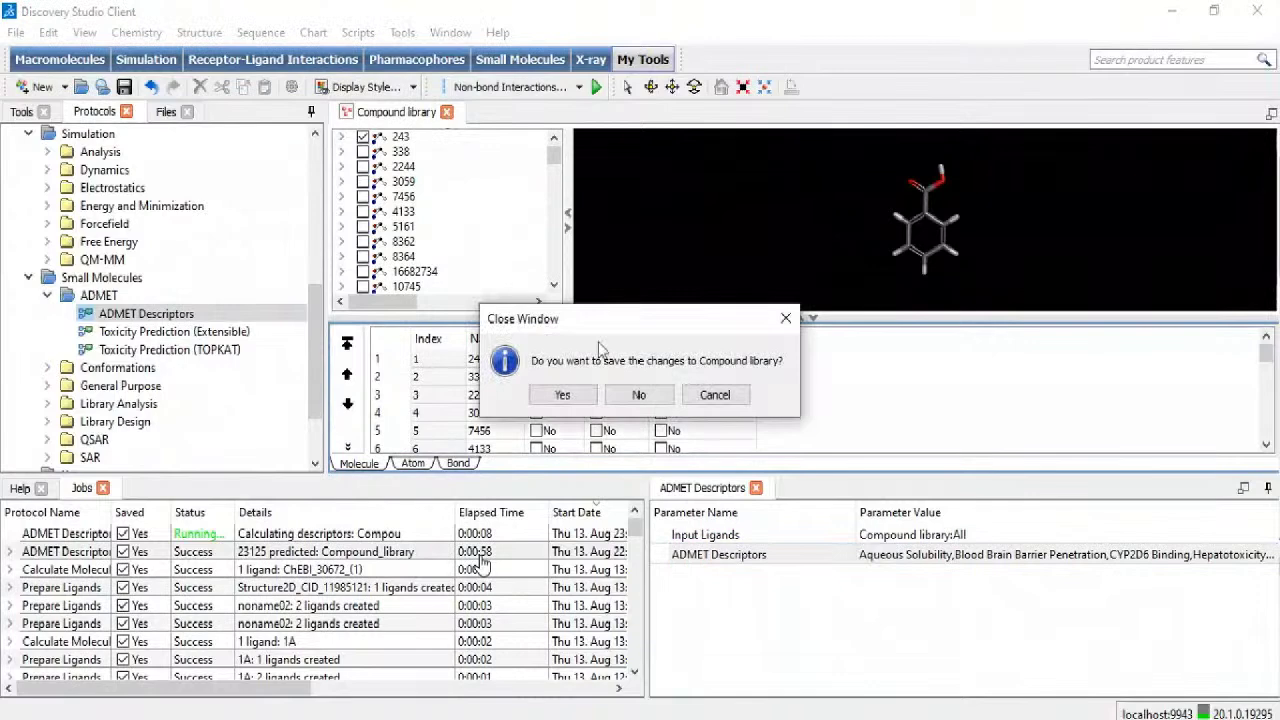
pyautogui.click(631, 394)
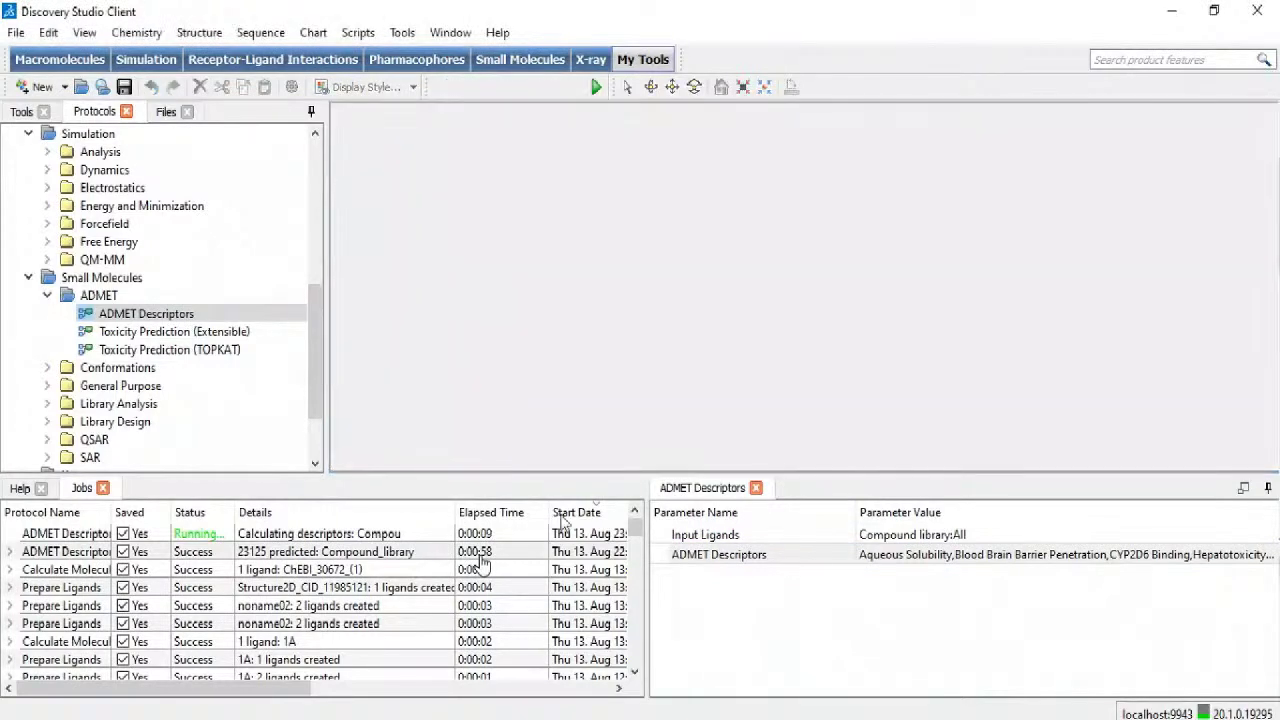
pyautogui.doubleClick(480, 556)
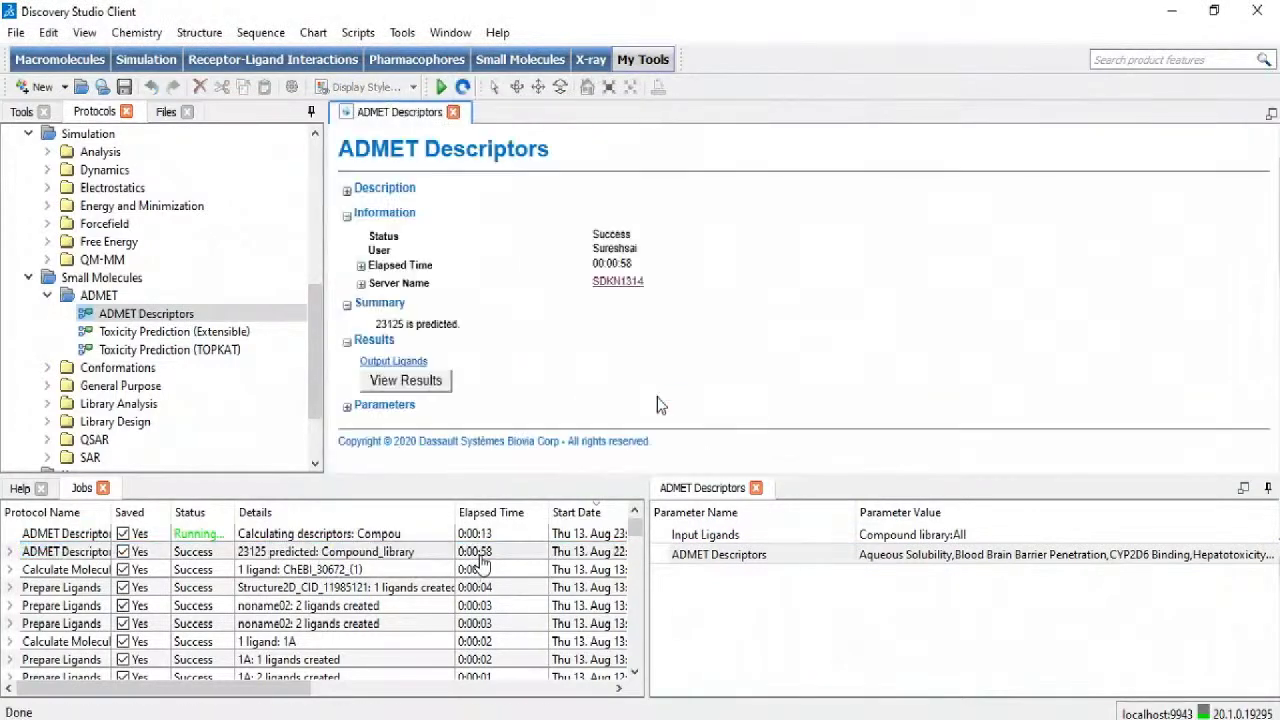
pyautogui.click(756, 489)
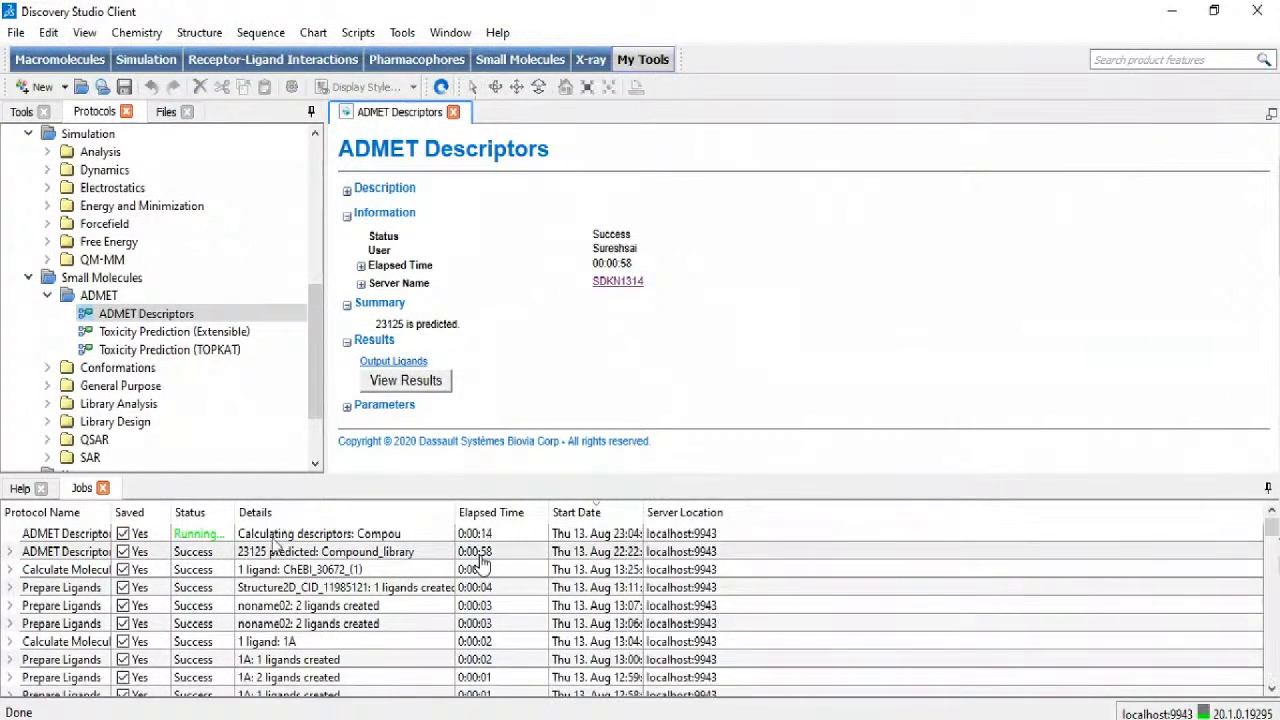
pyautogui.click(411, 386)
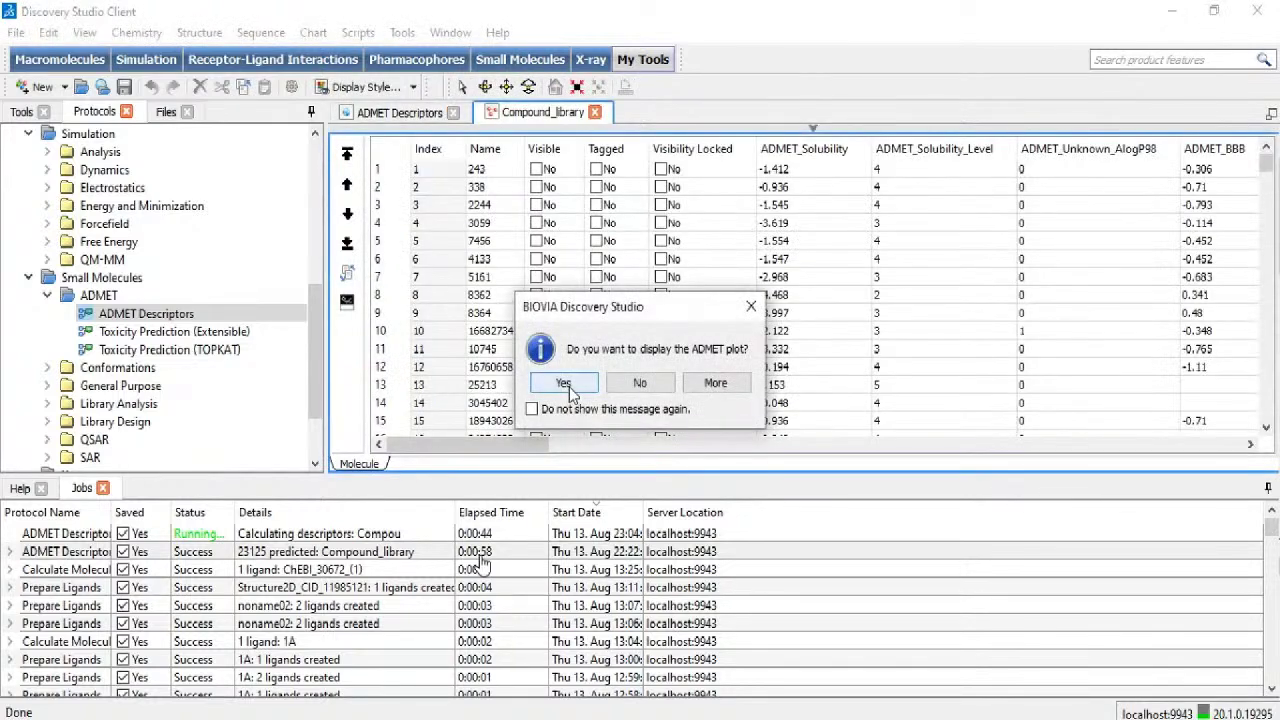
pyautogui.click(566, 386)
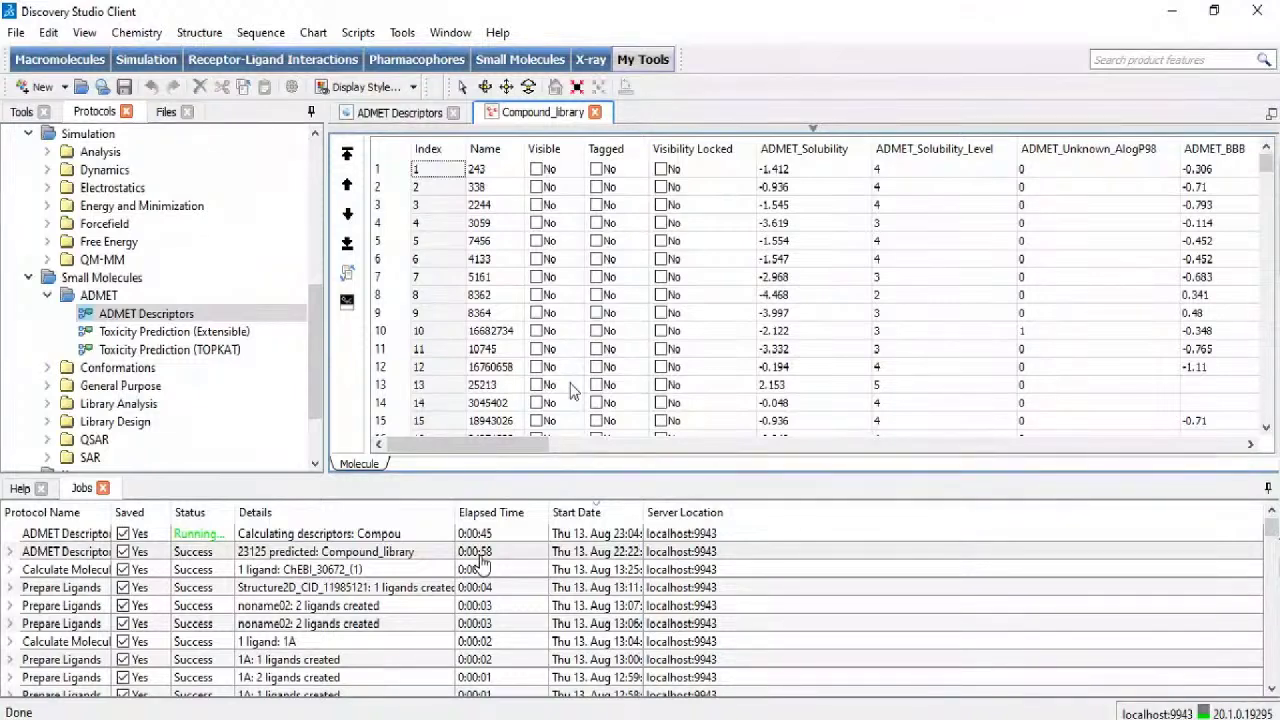
# Step: Stop the running ADMET Descriptors job and return from the ADMET plot to the Compound_library results table
pyautogui.rightClick(392, 537)
pyautogui.click(434, 548)
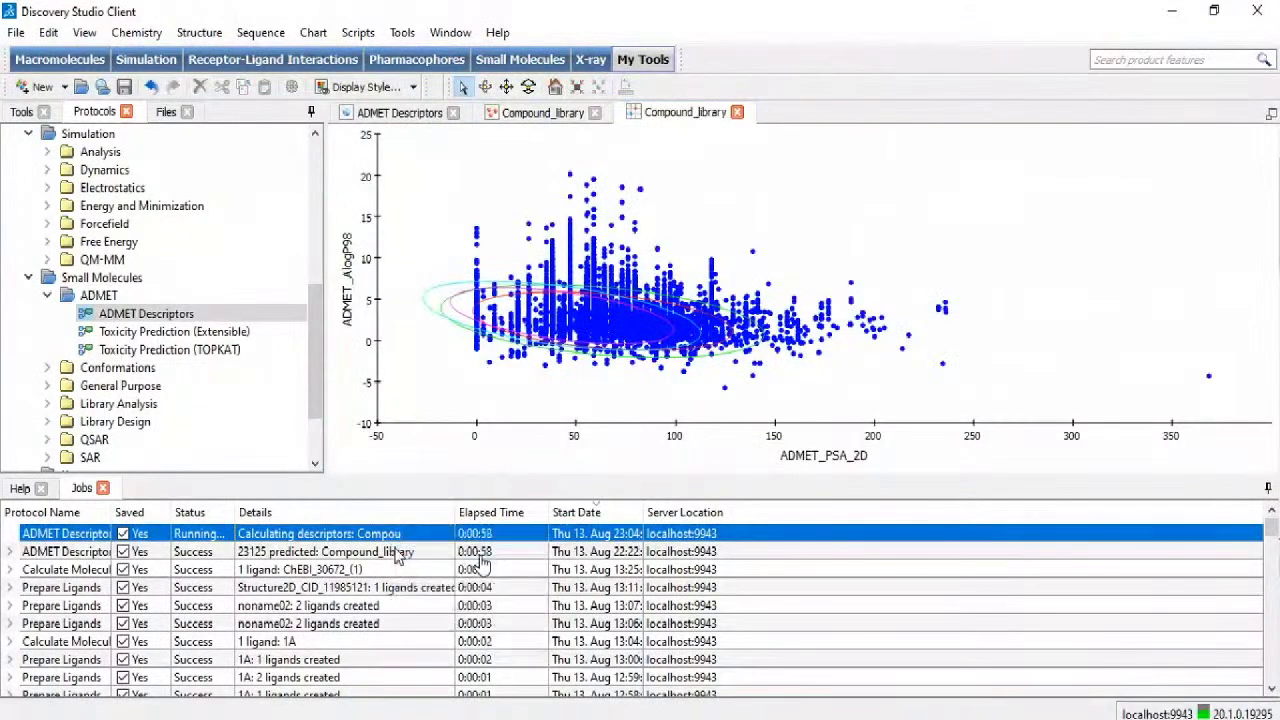
pyautogui.click(523, 380)
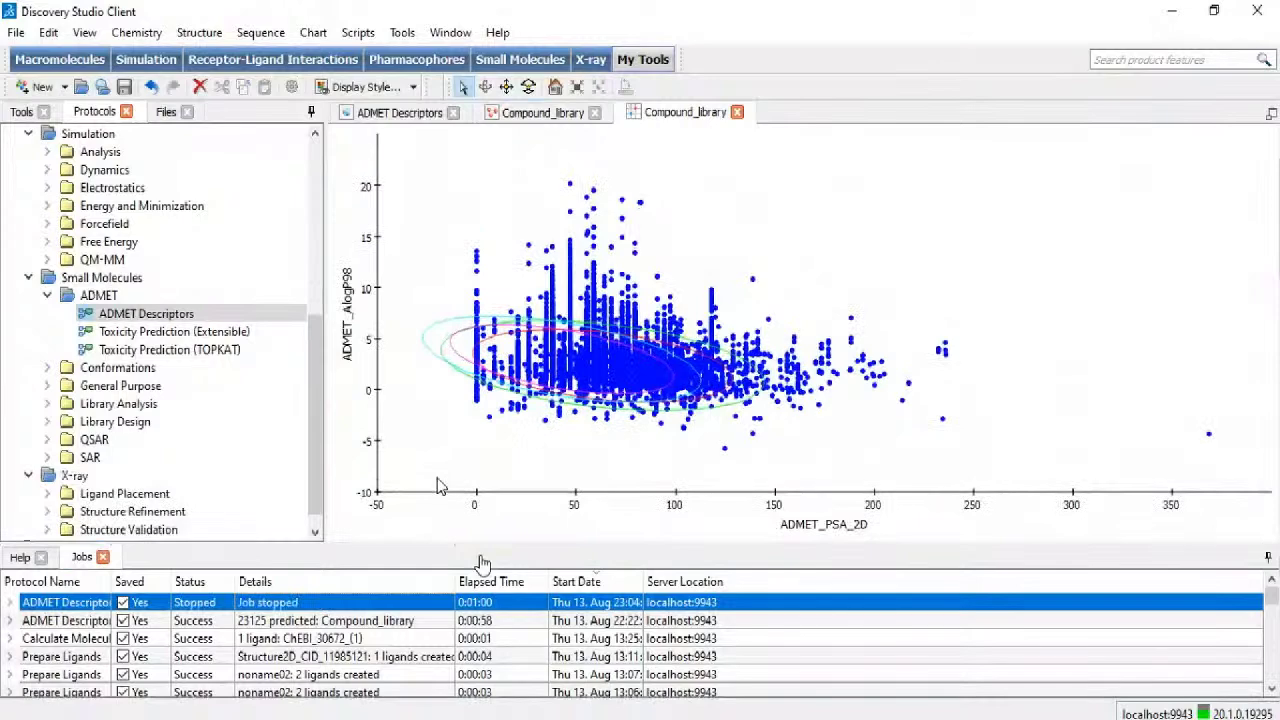
pyautogui.click(537, 117)
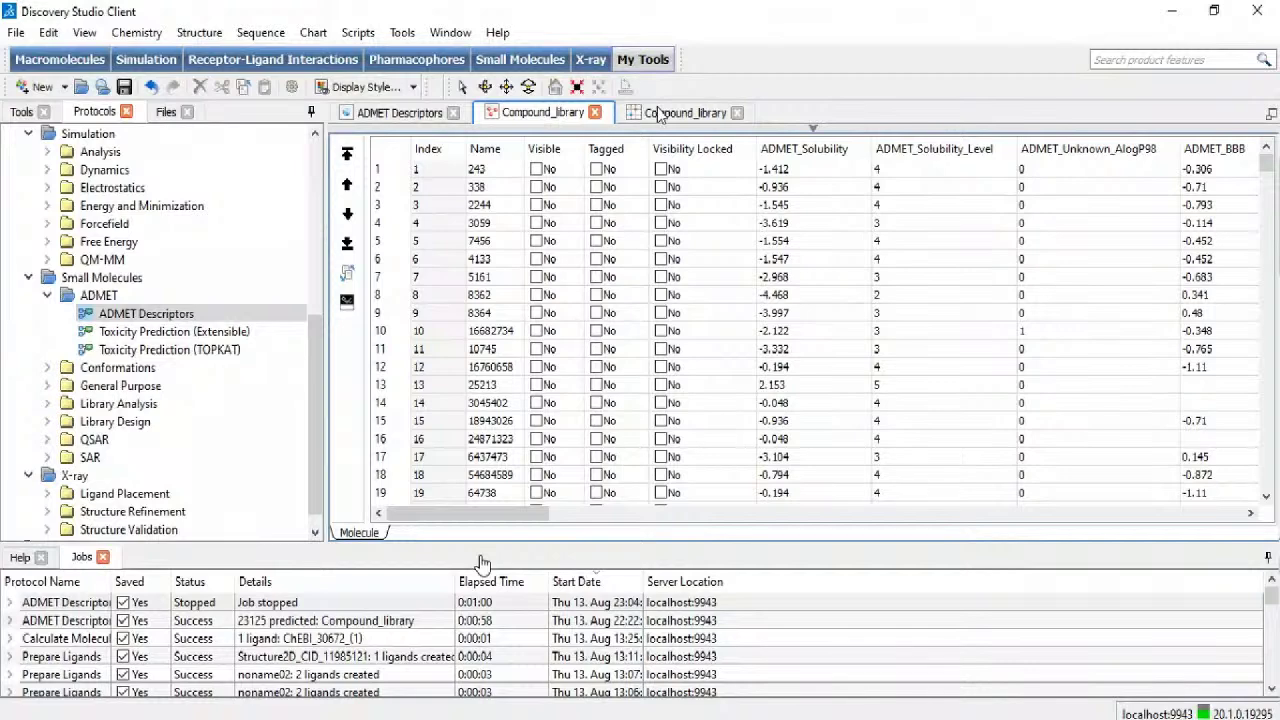
# Step: Place the Compound_library ADMET plot side by side with its results table and close the ADMET Descriptors report
pyautogui.click(658, 114)
pyautogui.moveTo(678, 116); pyautogui.dragTo(430, 194)
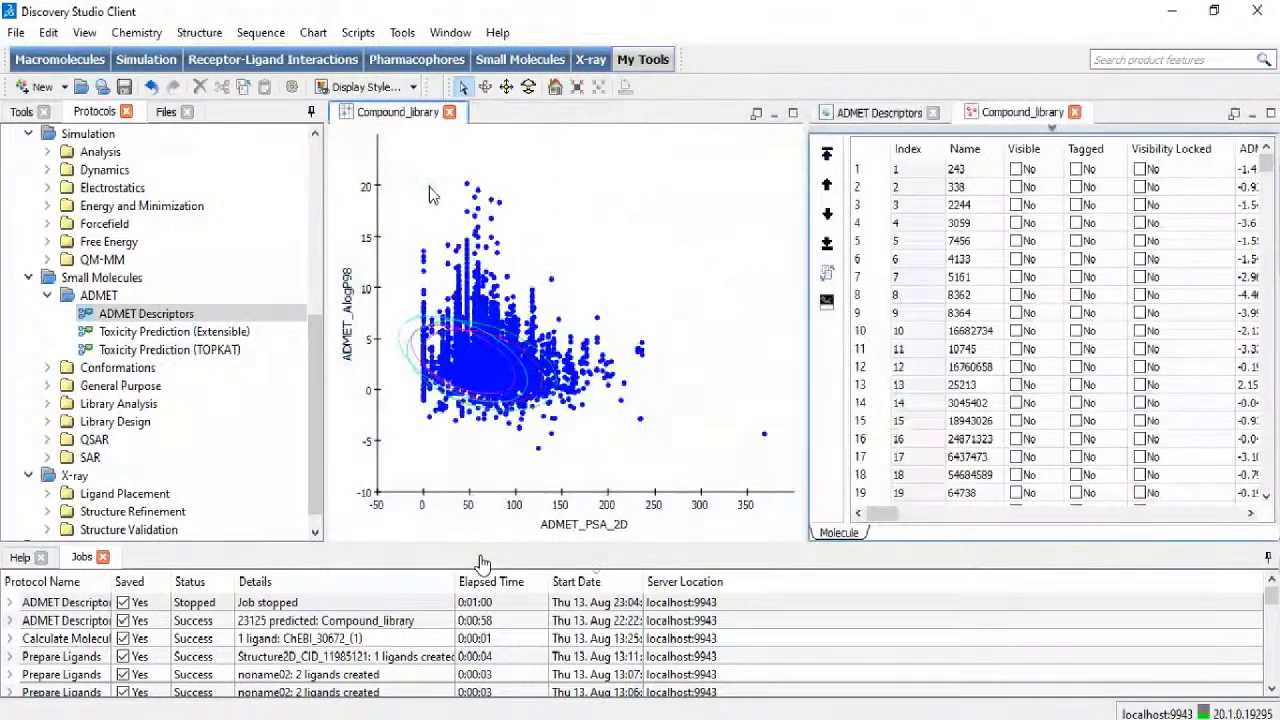
pyautogui.click(892, 112)
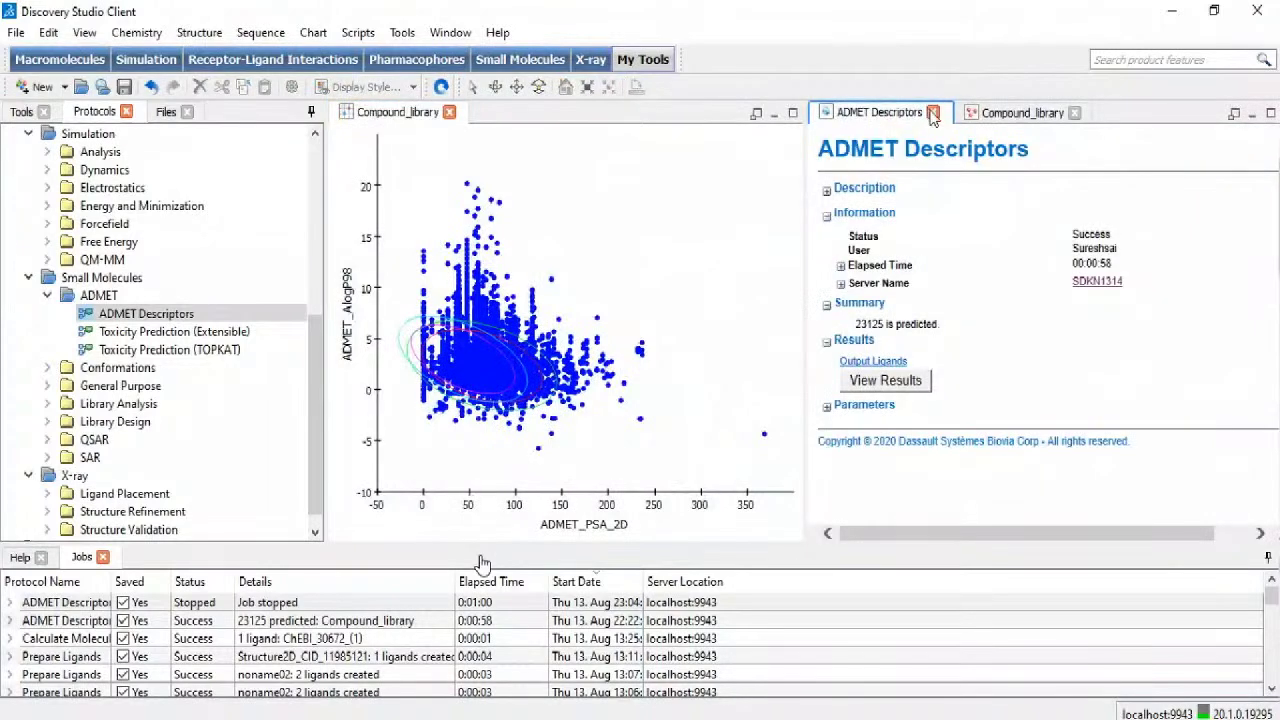
pyautogui.click(932, 113)
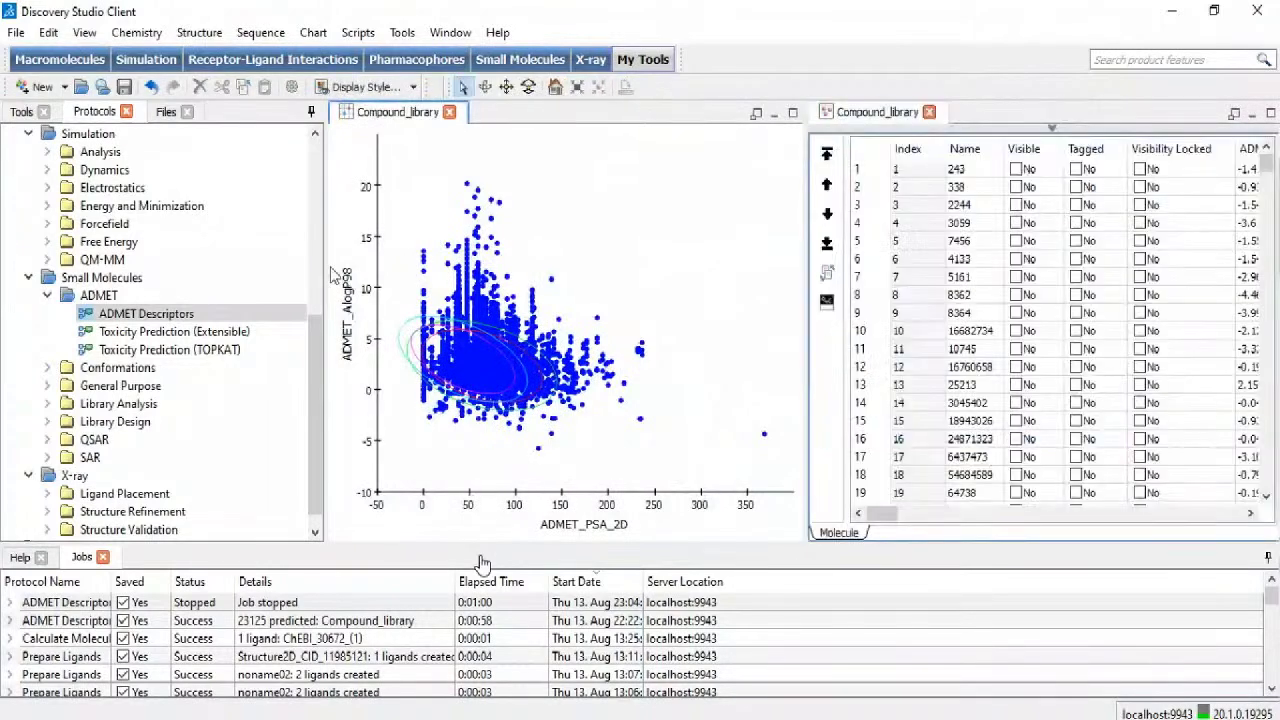
# Step: Collapse the protocol and job areas to enlarge the plot and table, giving the table slightly more width
pyautogui.moveTo(320, 264); pyautogui.dragTo(5, 272)
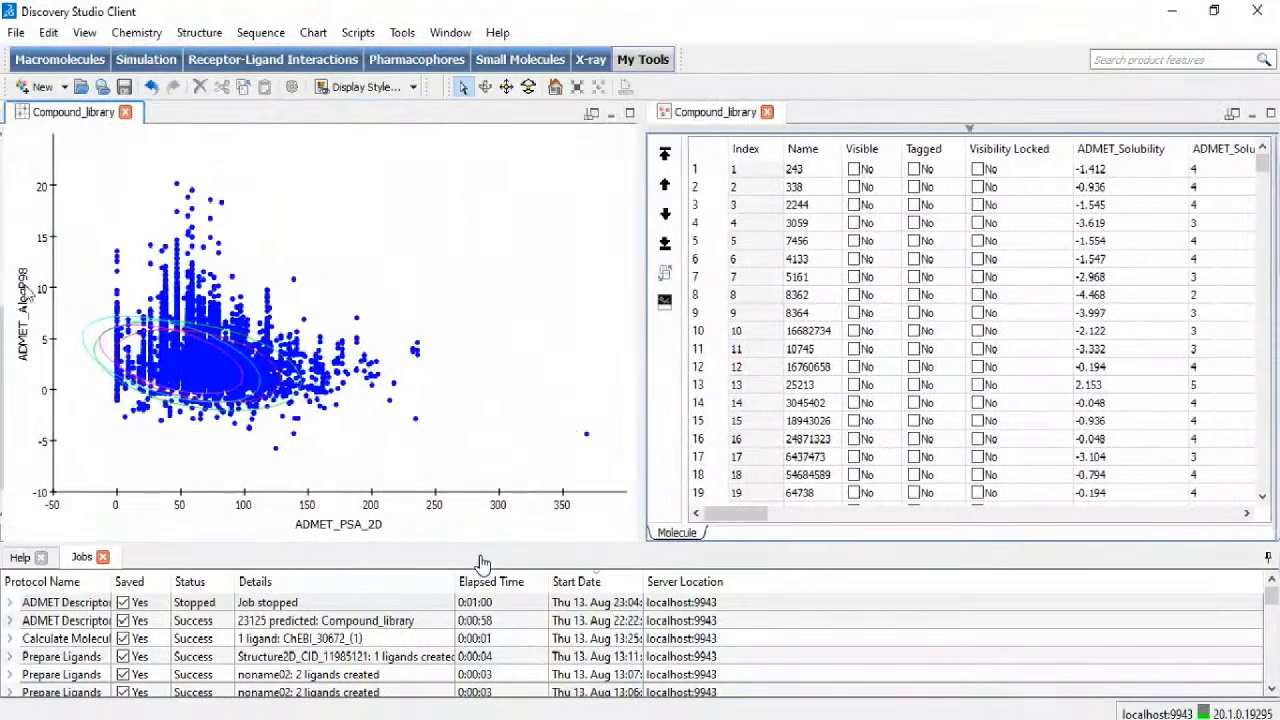
pyautogui.moveTo(485, 545); pyautogui.dragTo(500, 712)
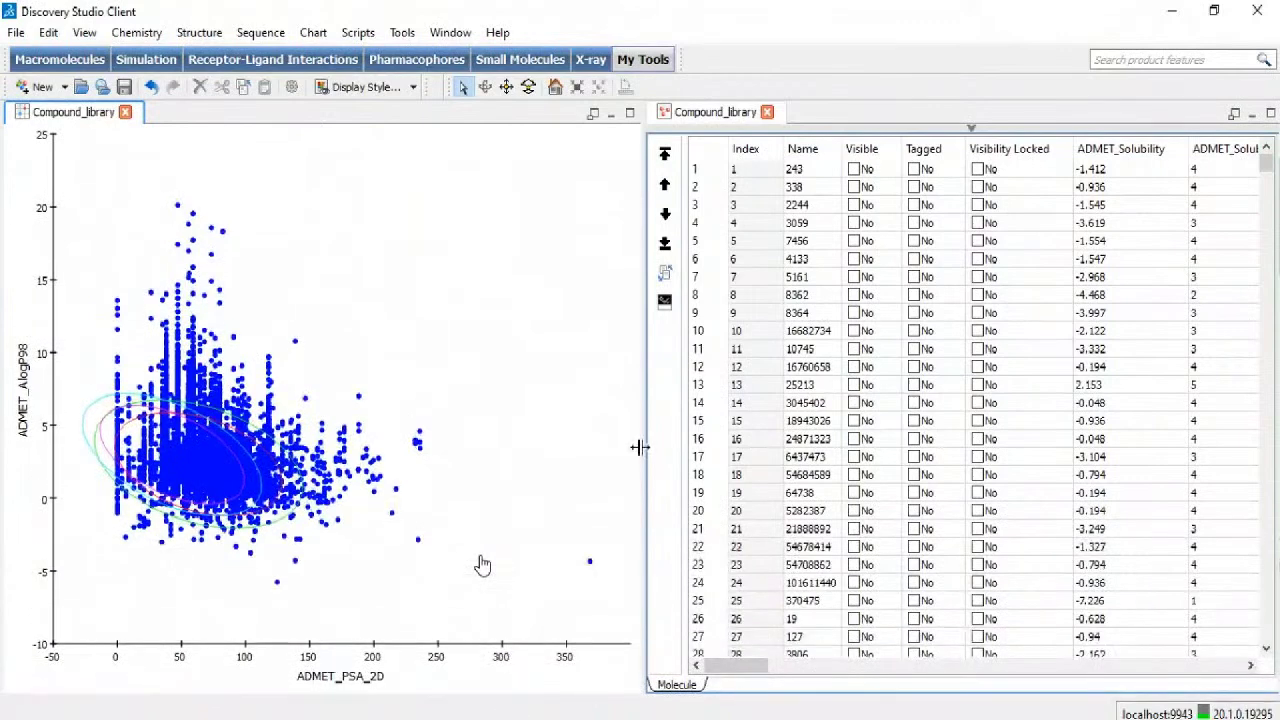
pyautogui.moveTo(640, 447); pyautogui.dragTo(615, 449)
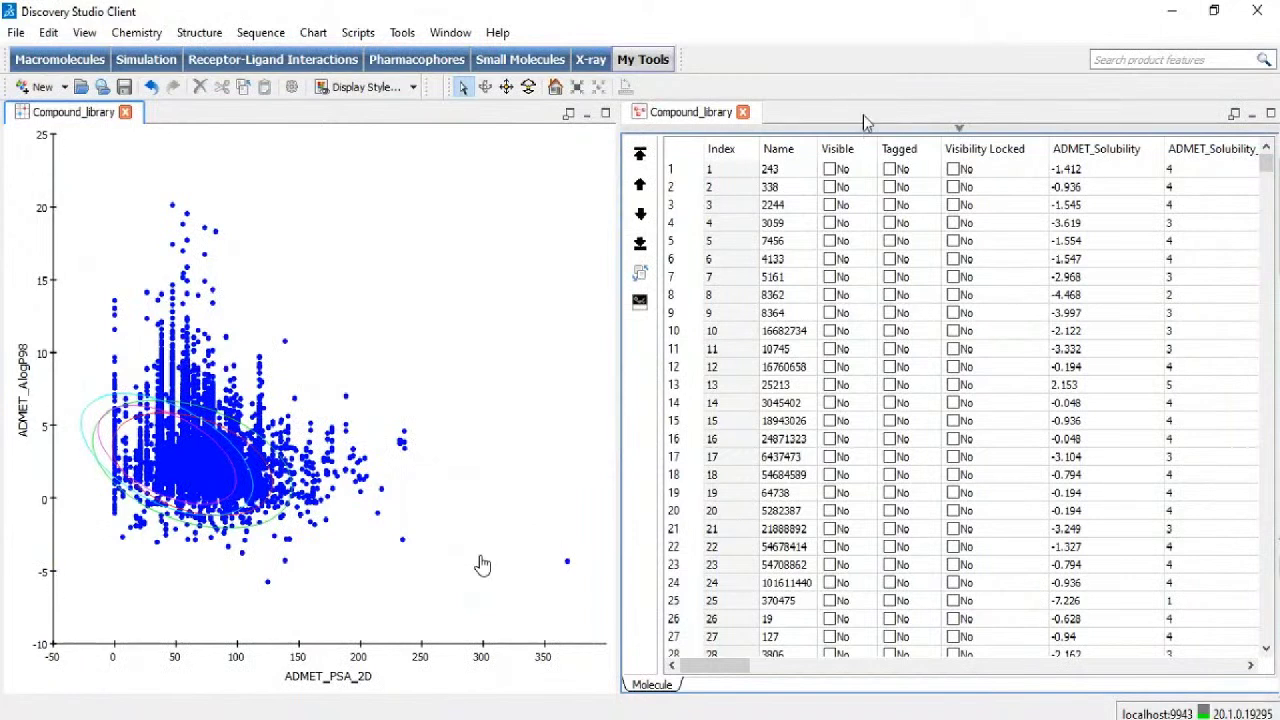
# Step: Show the legend on the ADMET plot through its display style settings
pyautogui.moveTo(728, 666); pyautogui.dragTo(855, 672)
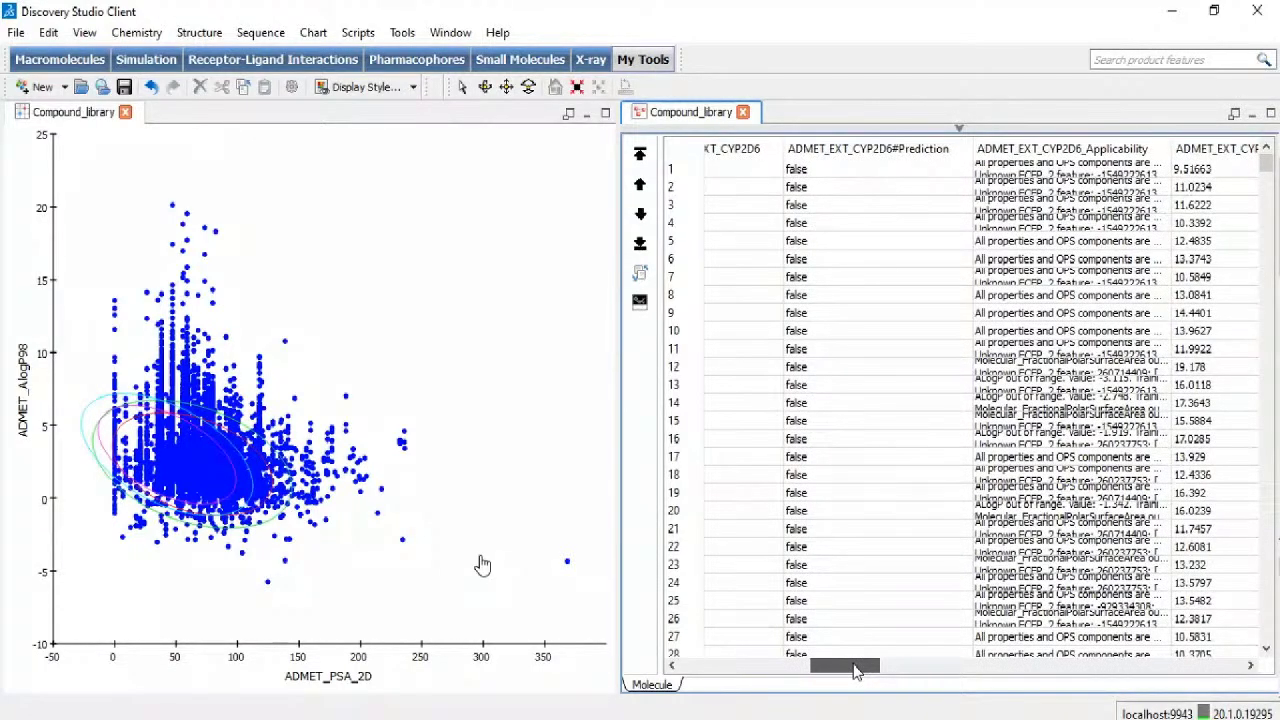
pyautogui.rightClick(386, 372)
pyautogui.click(449, 474)
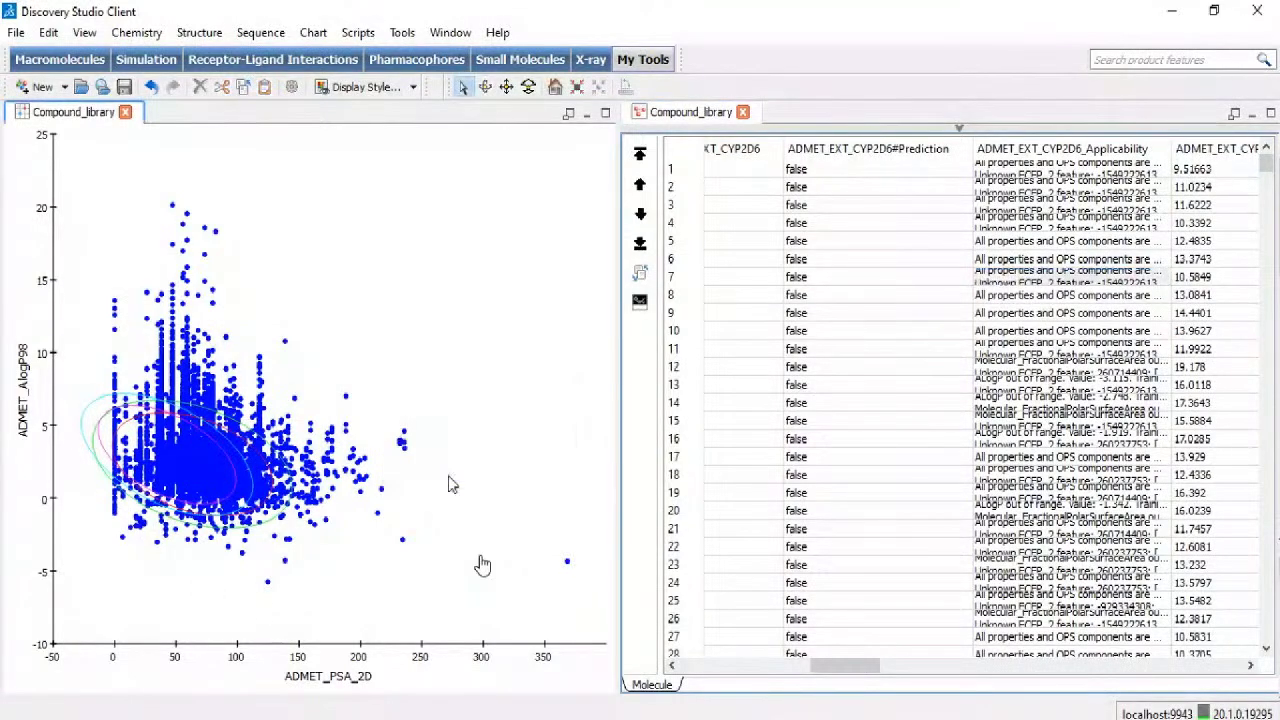
pyautogui.click(590, 181)
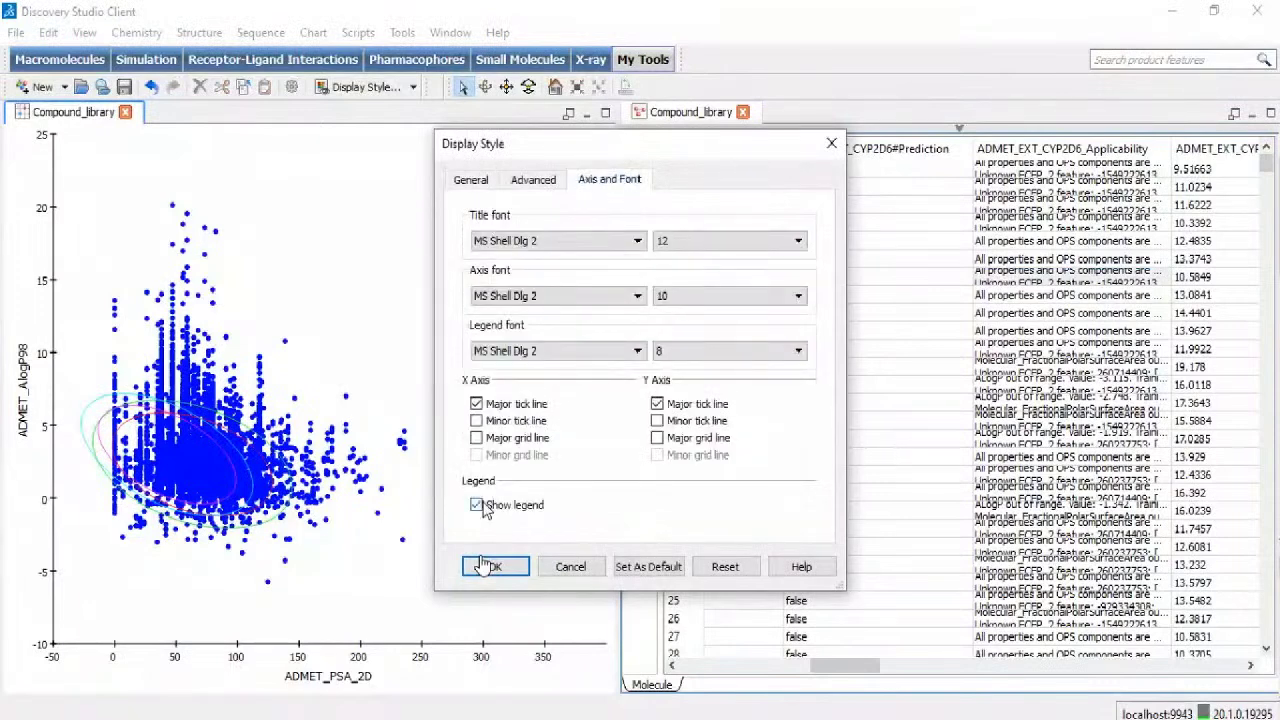
pyautogui.click(490, 566)
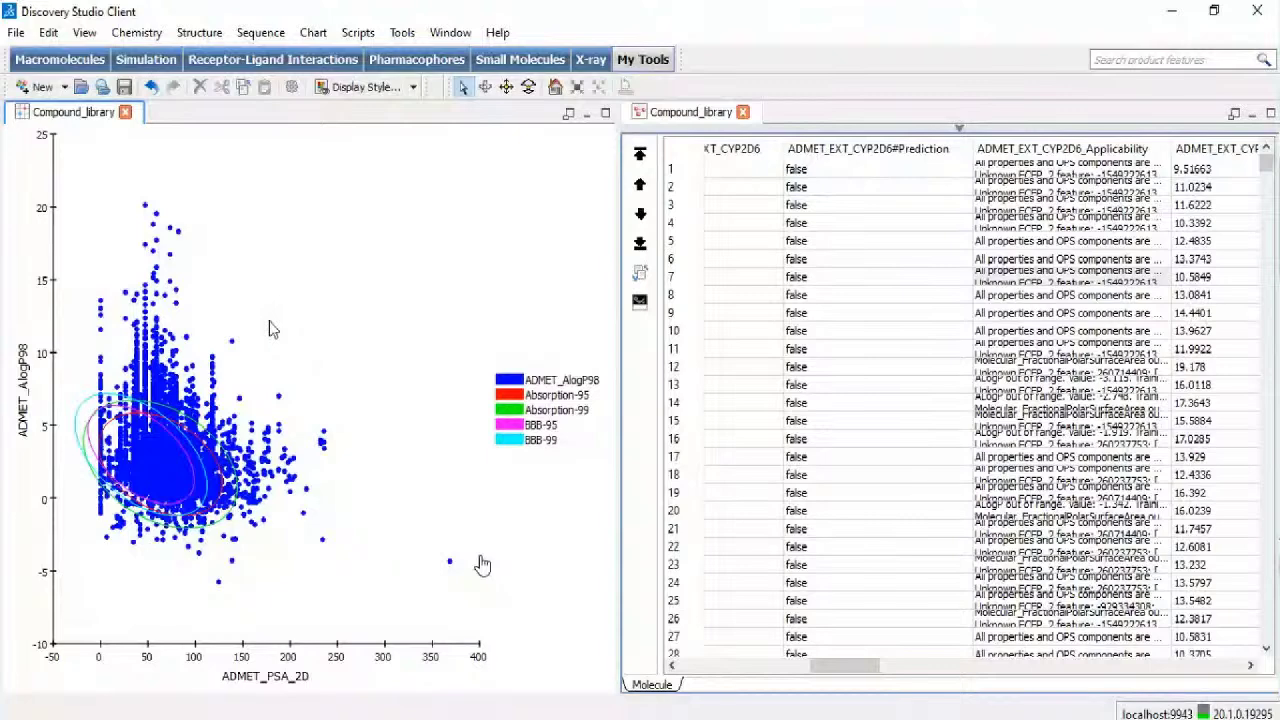
# Step: Set a filter on the Molecule table for ADMET_Solubility_Level greater than or equal to 3
pyautogui.moveTo(845, 666); pyautogui.dragTo(786, 695)
pyautogui.moveTo(716, 666); pyautogui.dragTo(724, 666)
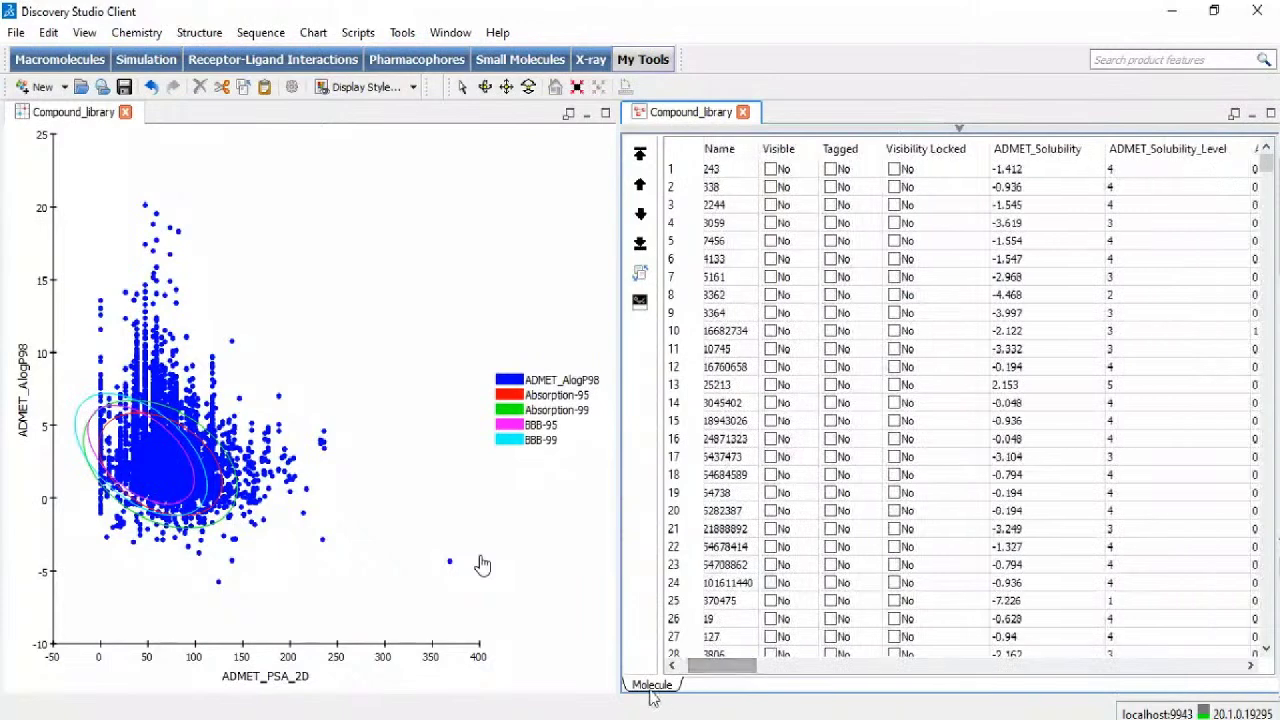
pyautogui.rightClick(650, 688)
pyautogui.click(700, 587)
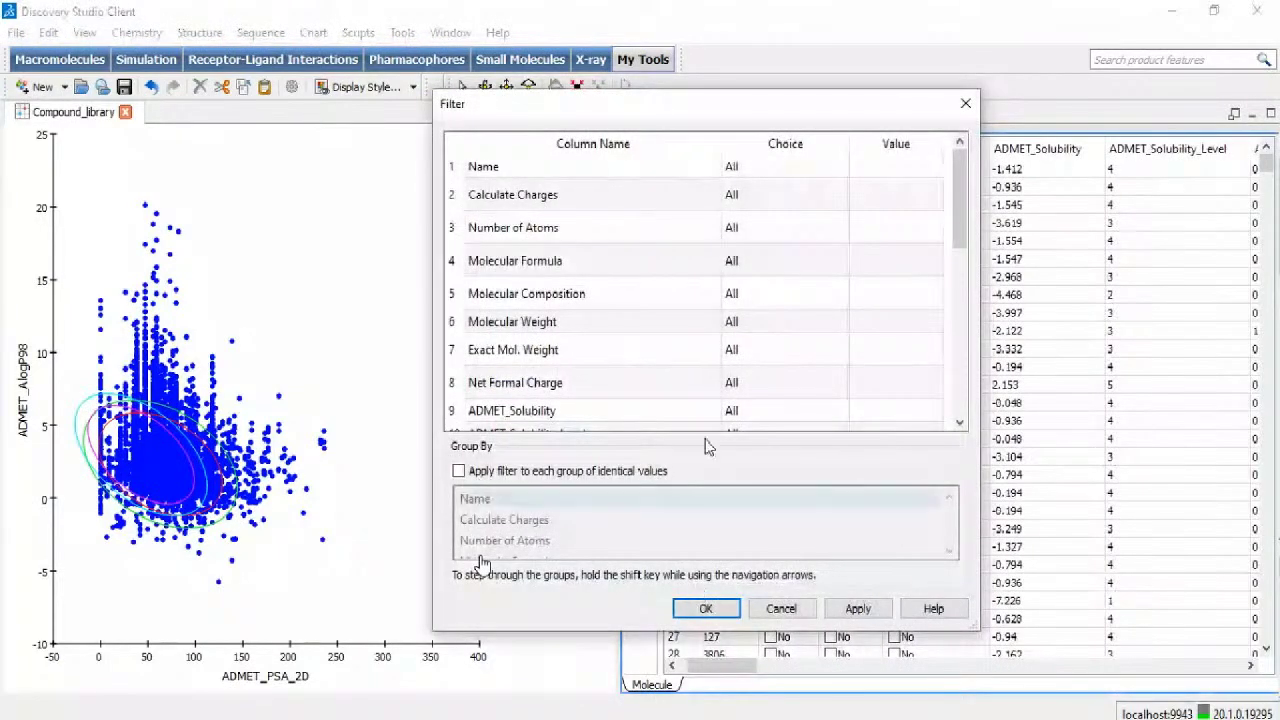
pyautogui.scroll(-1, 706, 349)
pyautogui.click(744, 345)
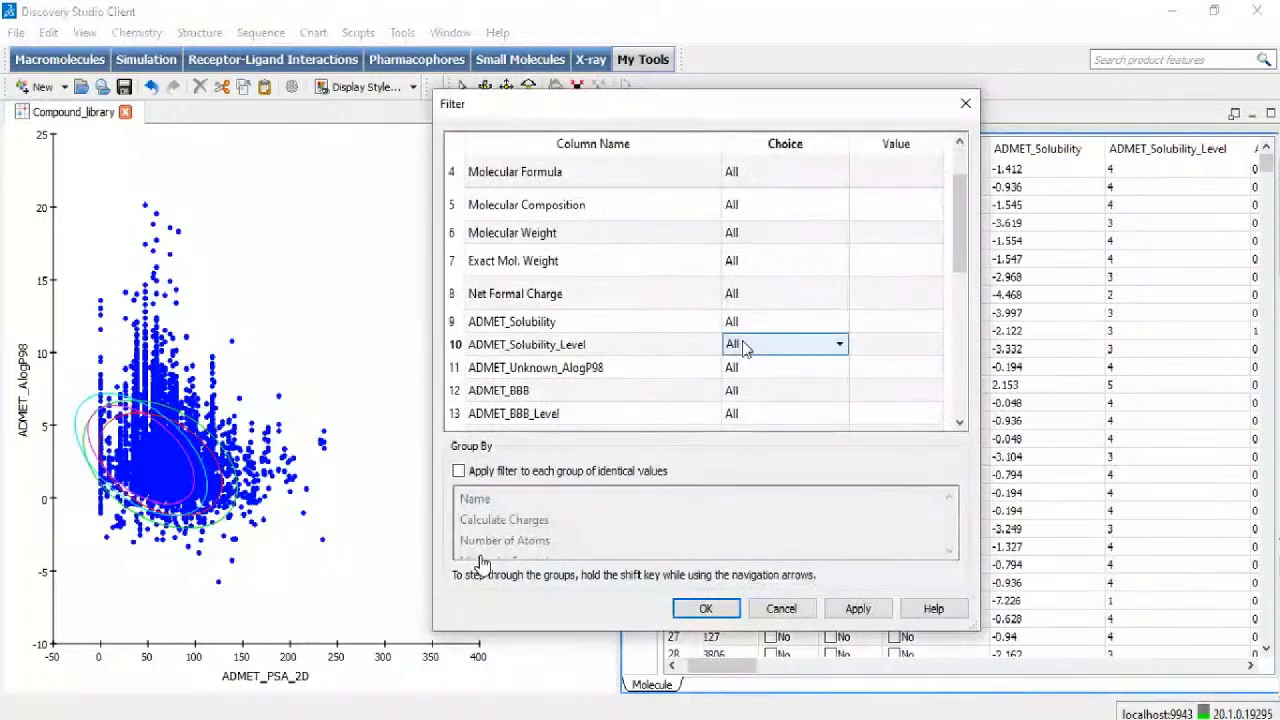
pyautogui.click(744, 345)
pyautogui.click(777, 512)
pyautogui.click(877, 350)
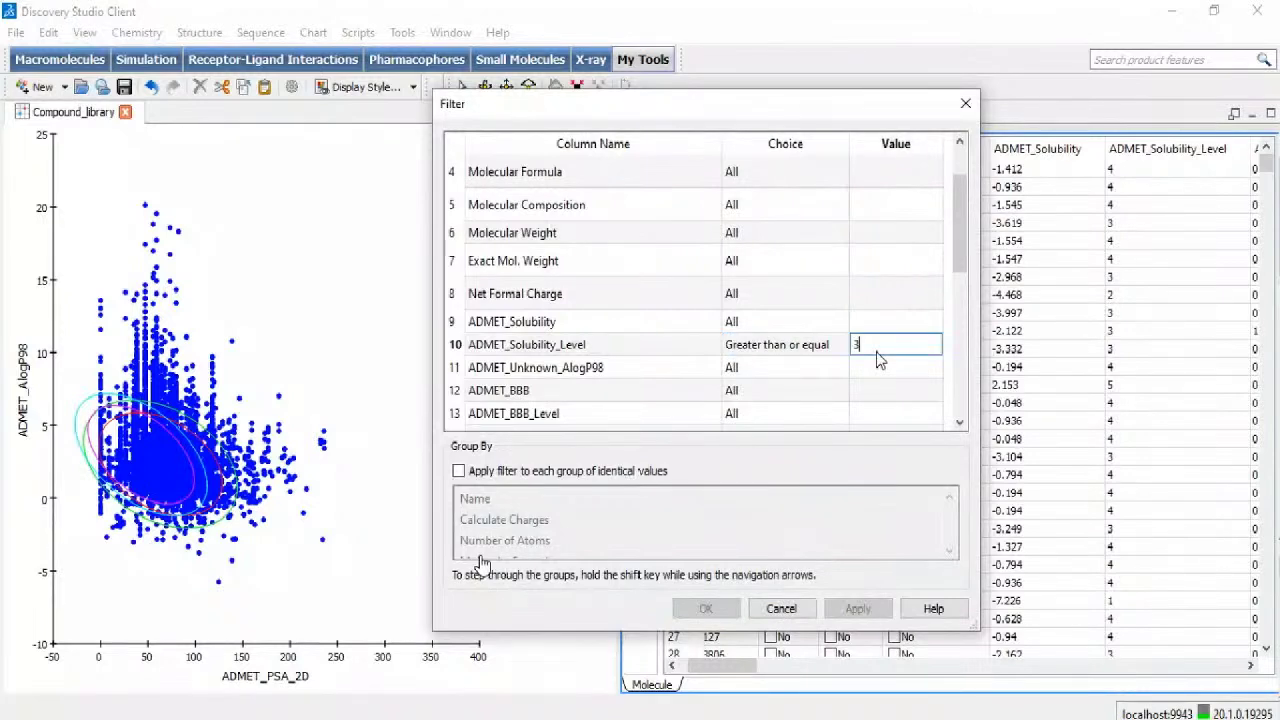
# Step: Apply the filter to each group of identical values, grouped by Name, and close the filter settings
pyautogui.click(464, 473)
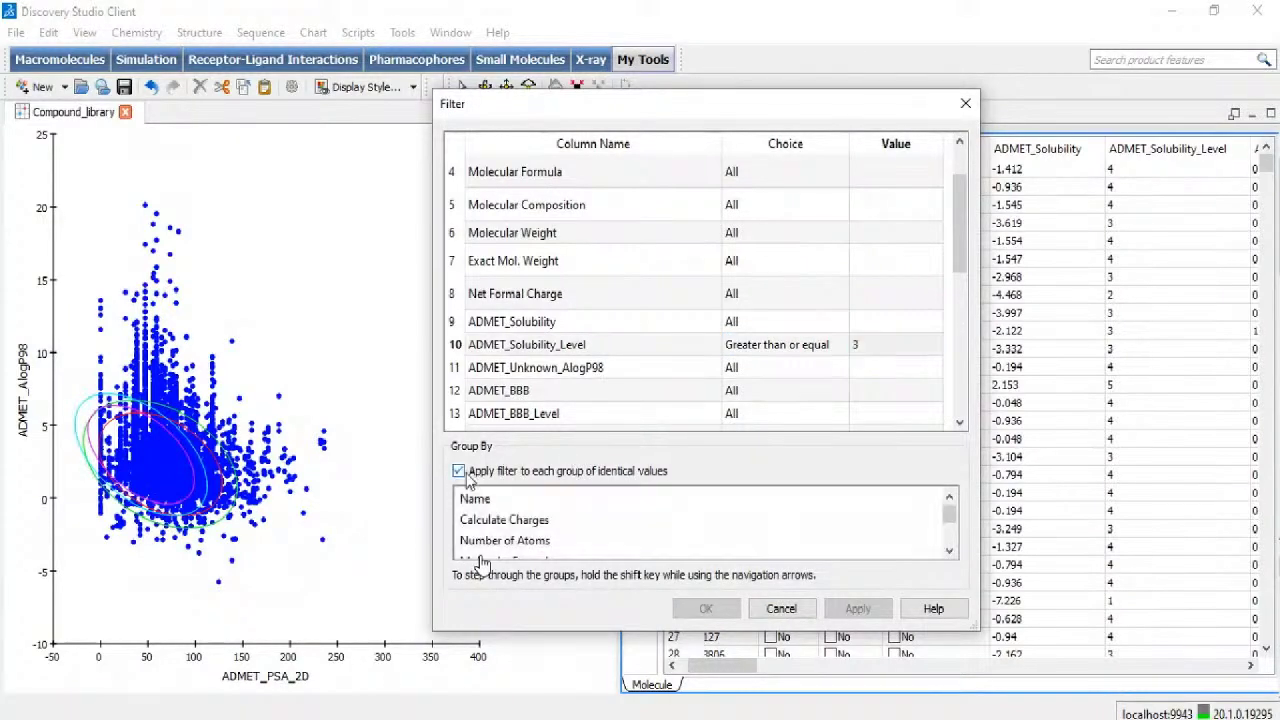
pyautogui.click(478, 499)
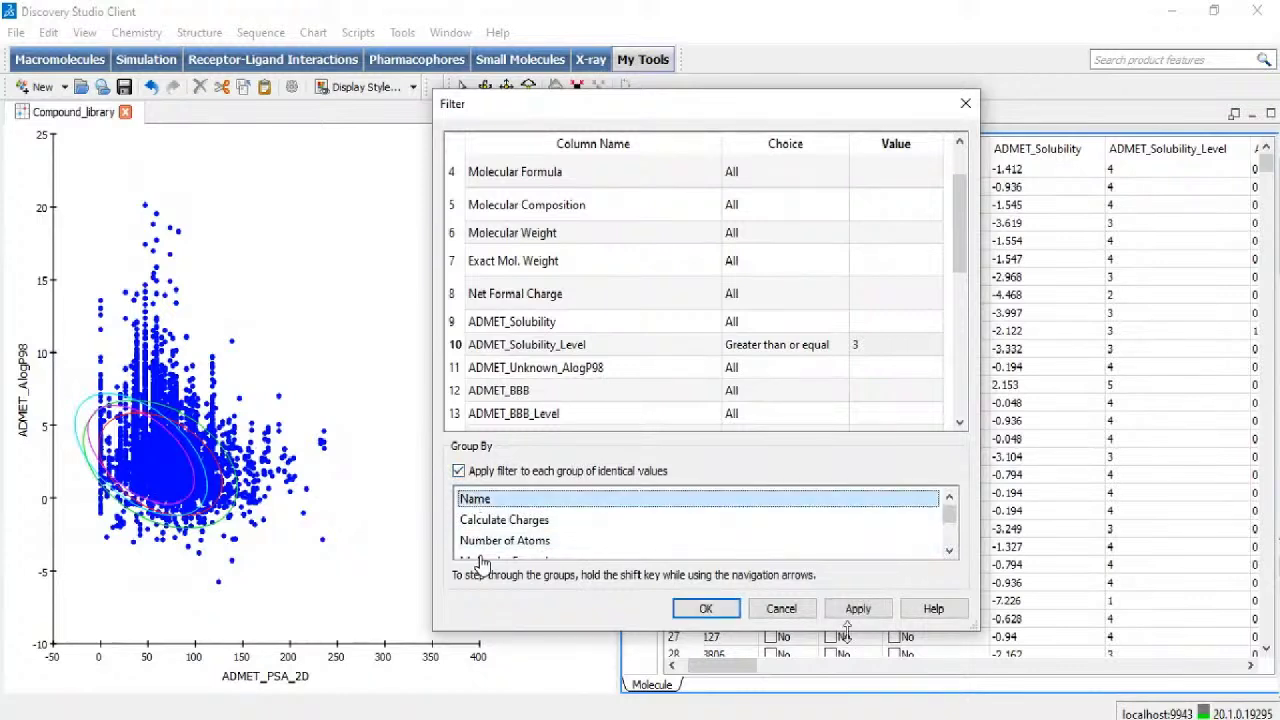
pyautogui.click(860, 611)
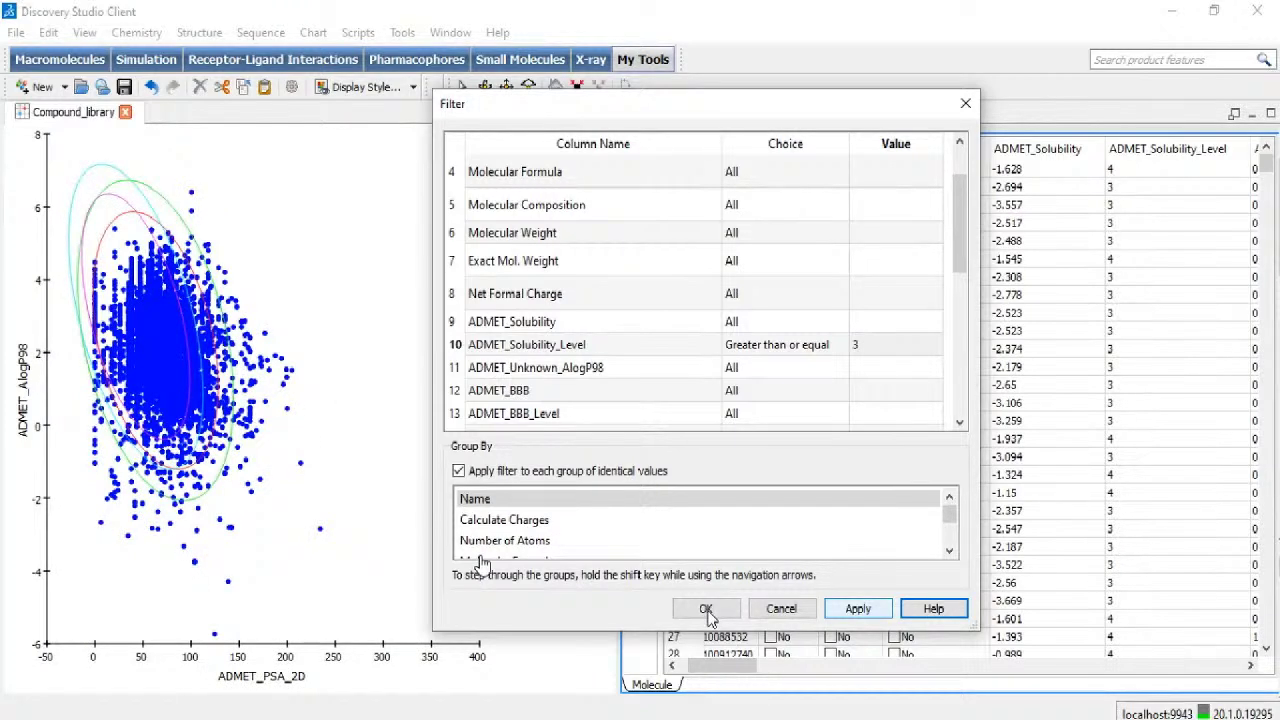
pyautogui.click(706, 612)
pyautogui.click(638, 397)
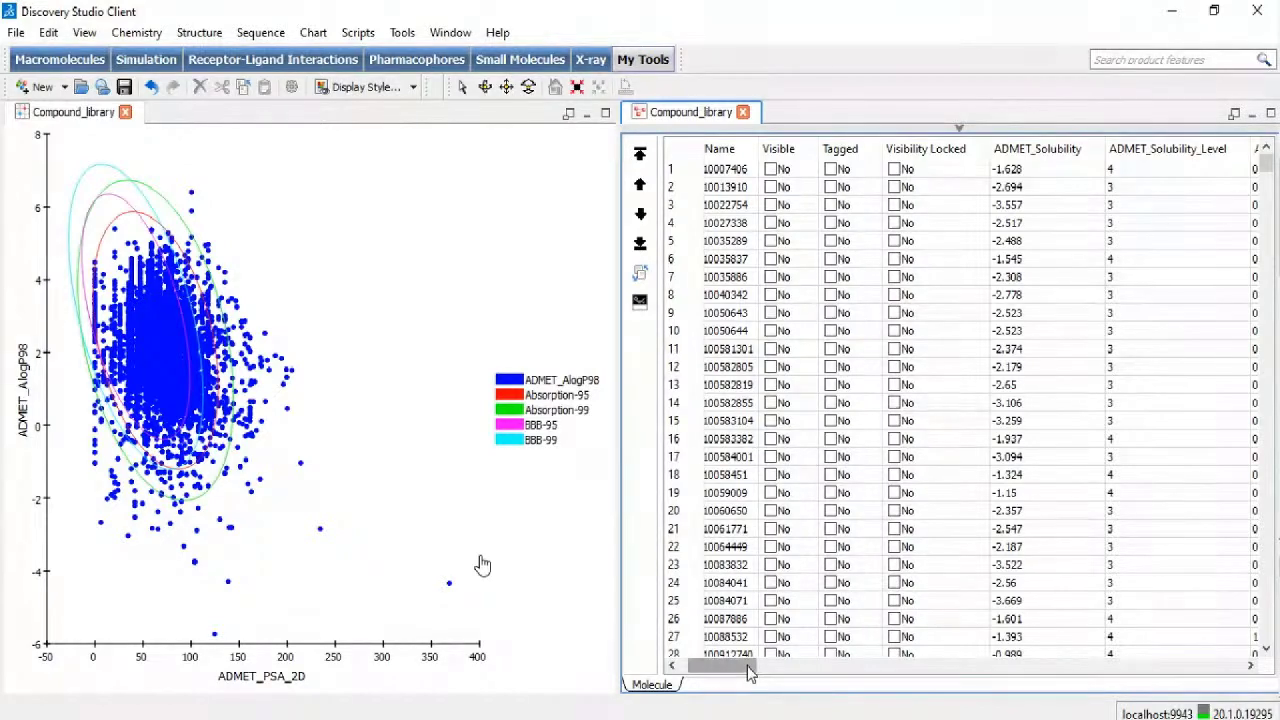
# Step: Add and apply a filter for ADMET_BBB_Level less than or equal to 1, keeping the grouping by Name
pyautogui.hscroll(3, 750, 673)
pyautogui.hscroll(4, 754, 672)
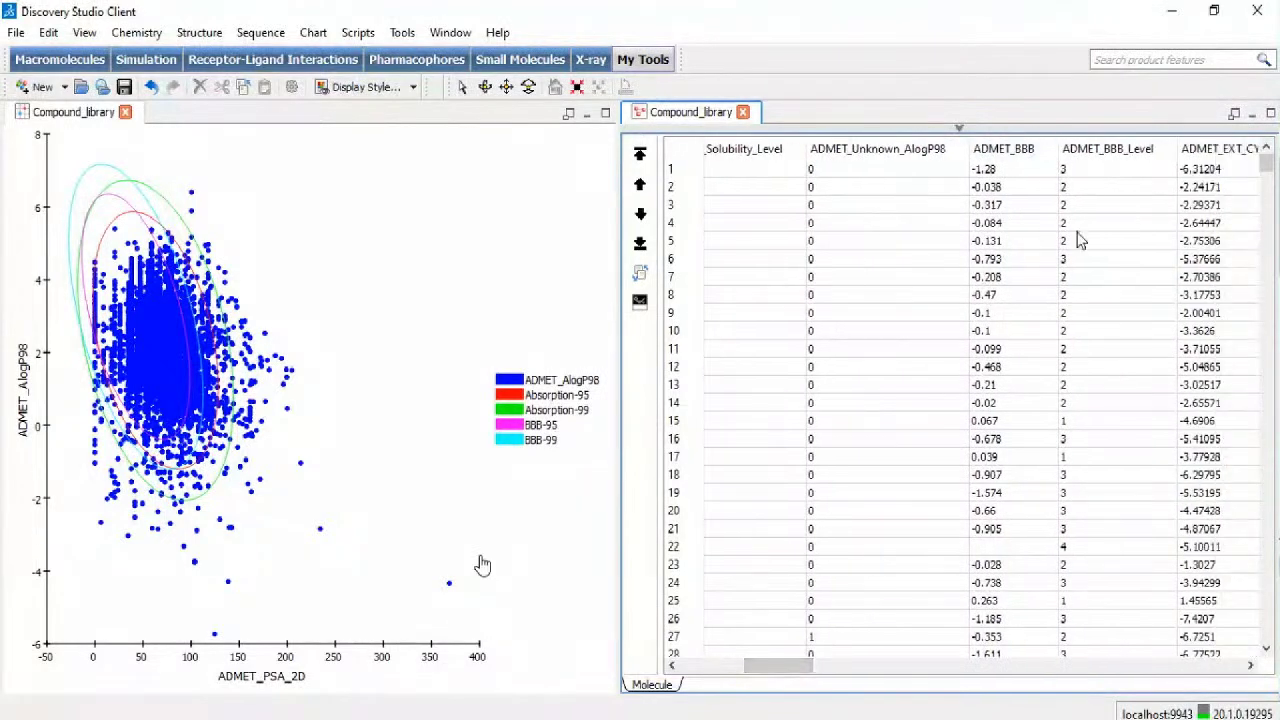
pyautogui.rightClick(652, 690)
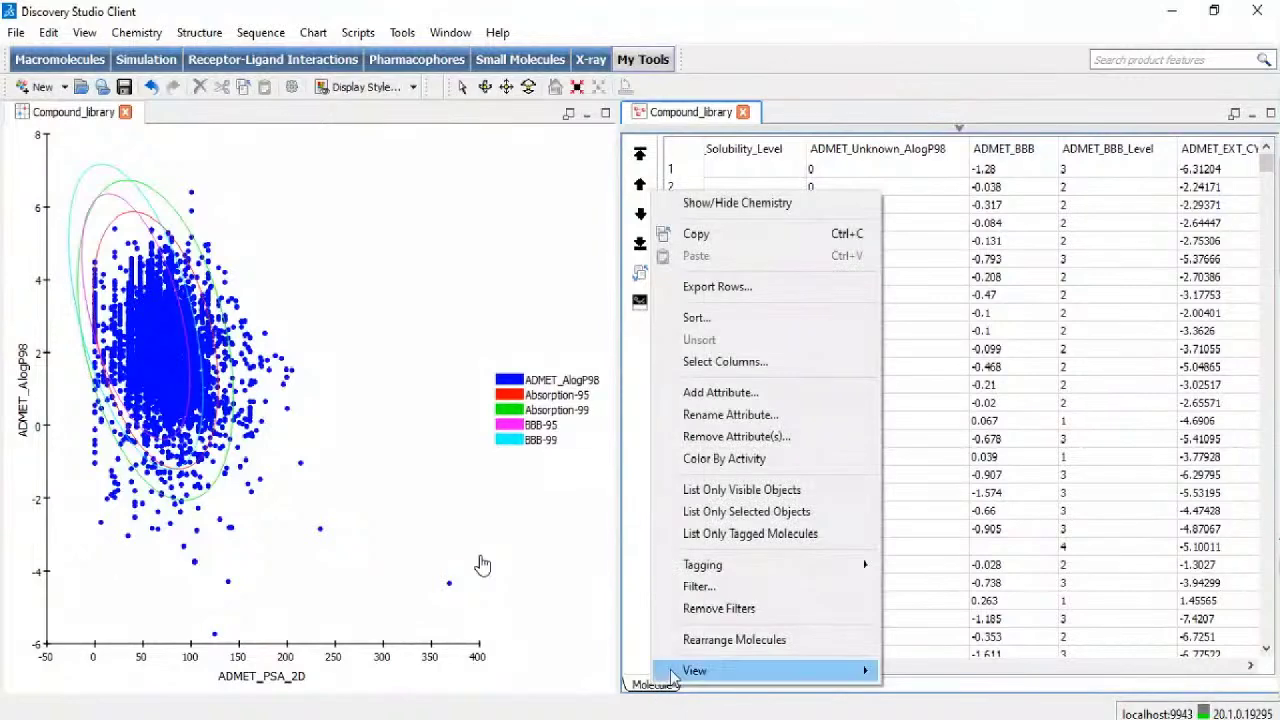
pyautogui.click(699, 586)
pyautogui.scroll(-2, 630, 354)
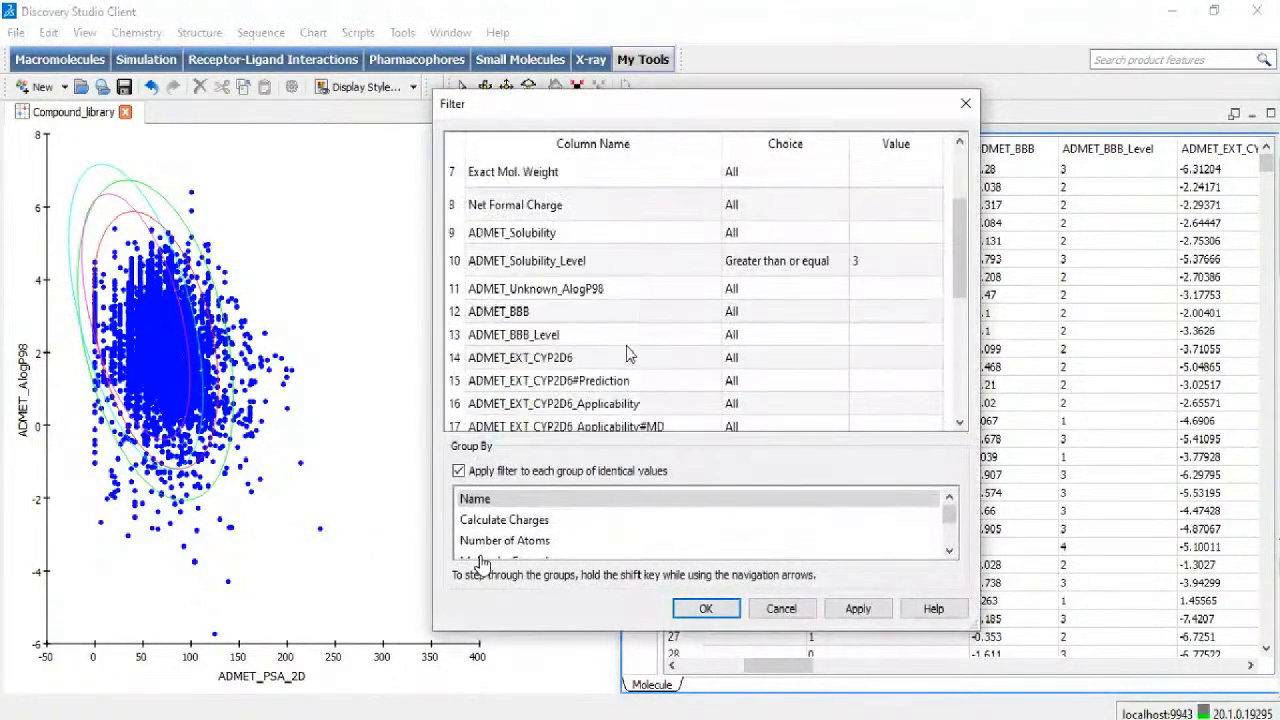
pyautogui.click(768, 336)
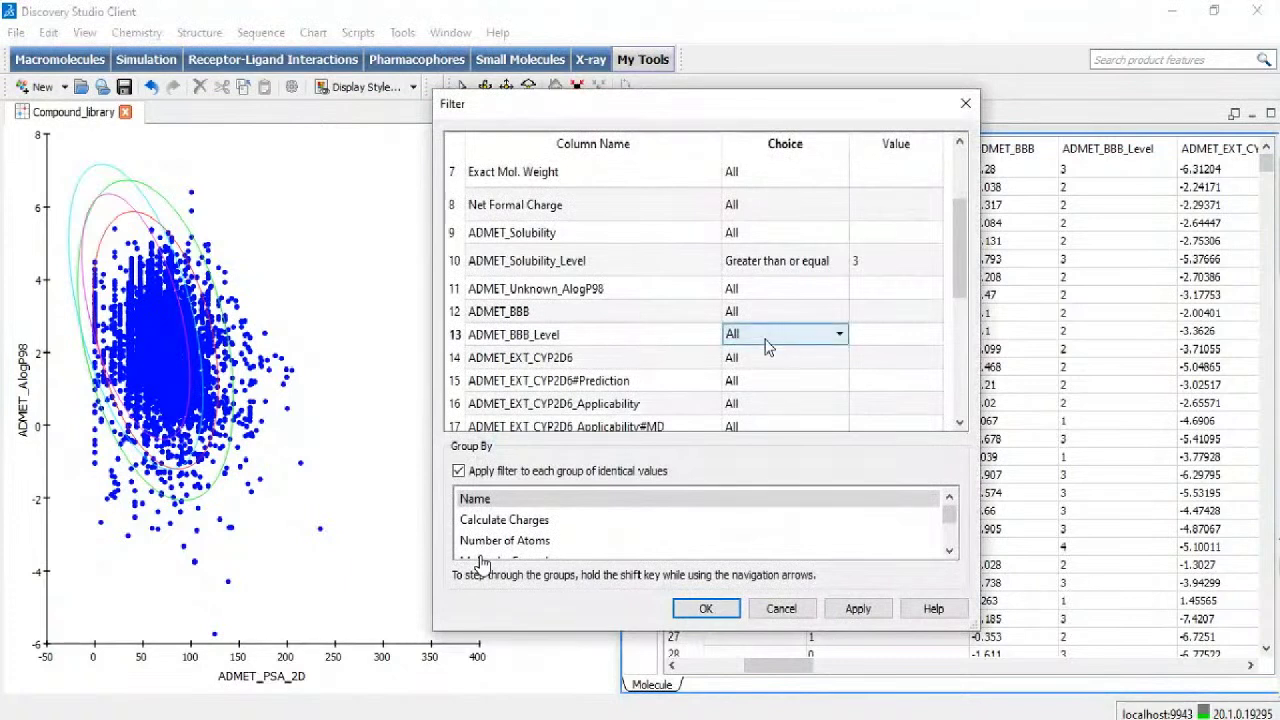
pyautogui.click(768, 346)
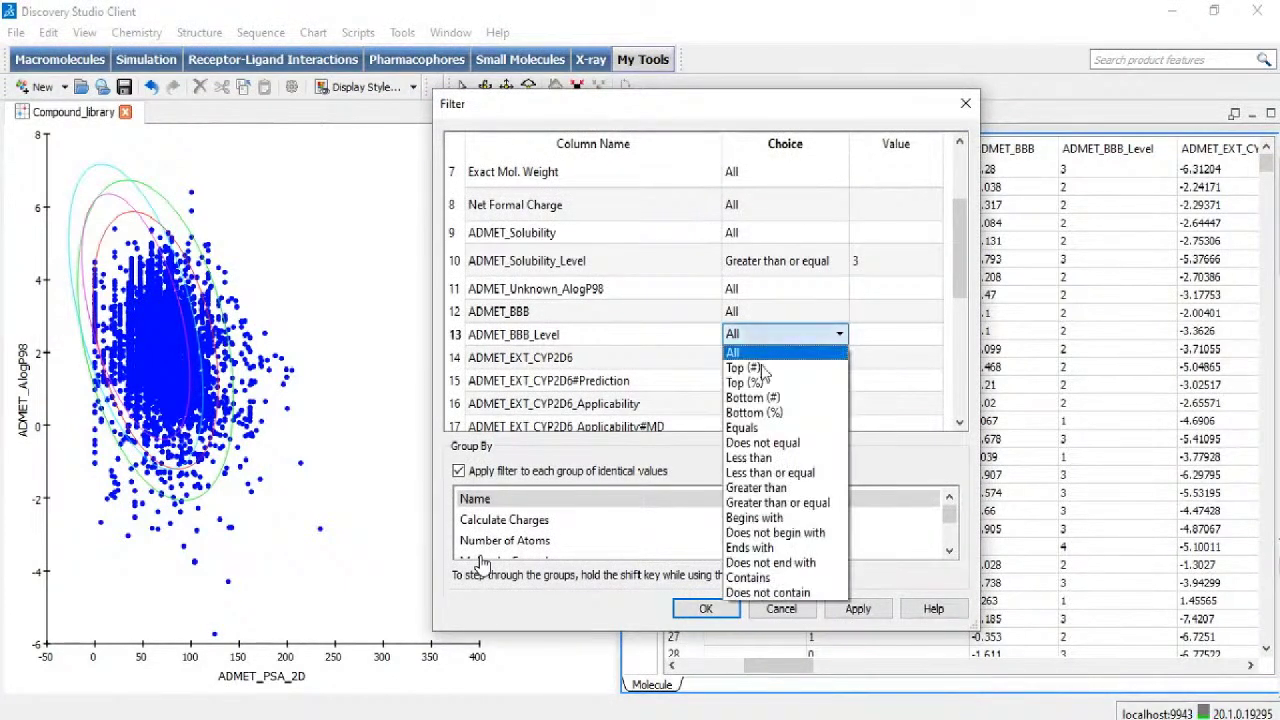
pyautogui.click(772, 474)
pyautogui.click(875, 336)
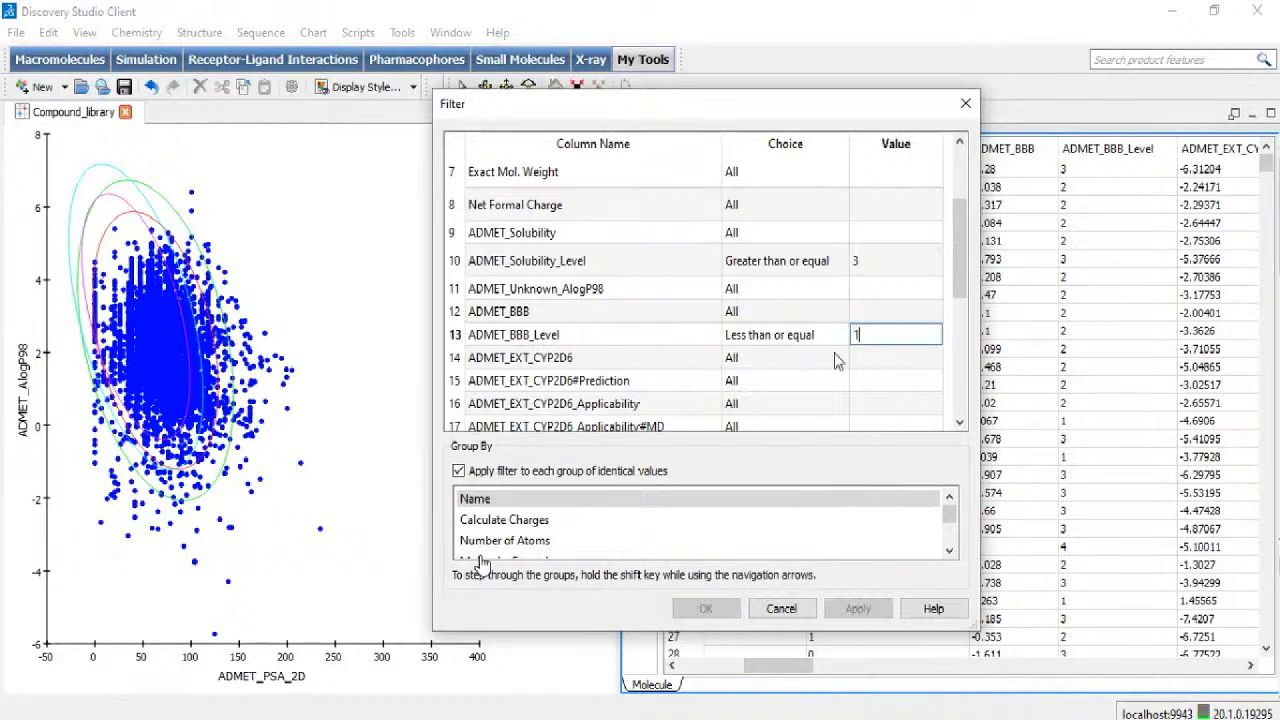
pyautogui.click(518, 500)
pyautogui.click(856, 609)
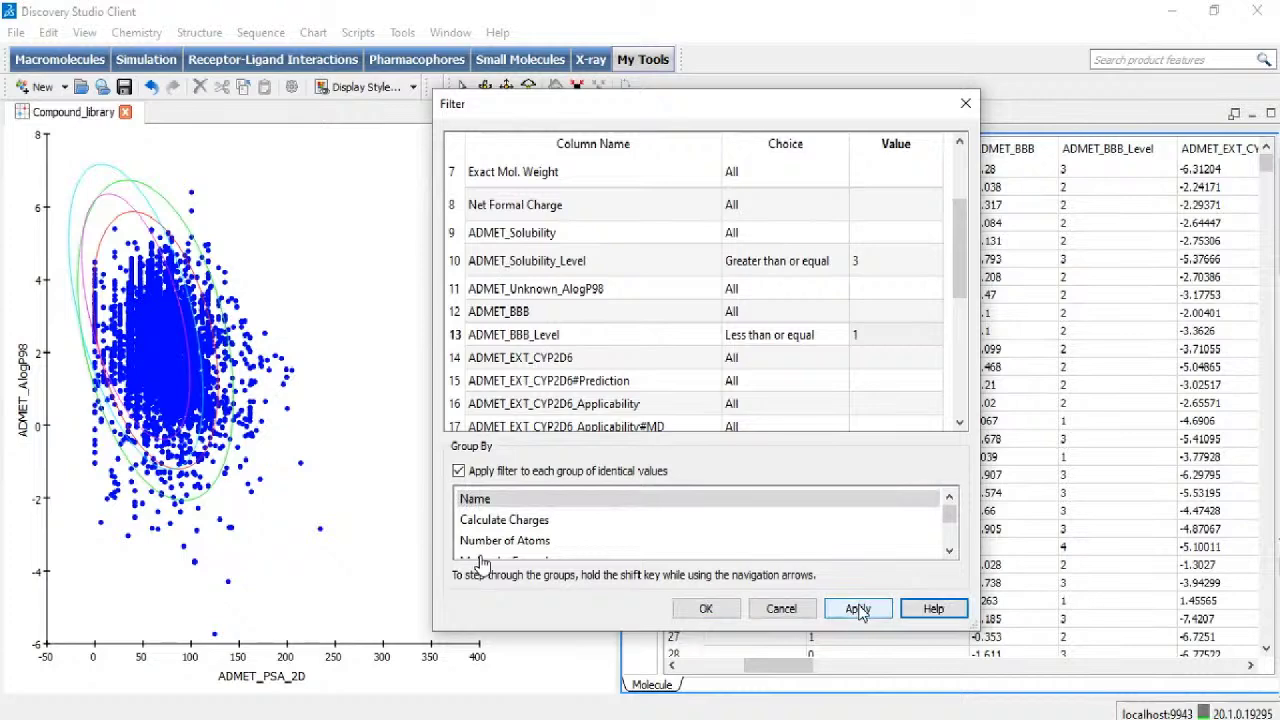
pyautogui.click(727, 613)
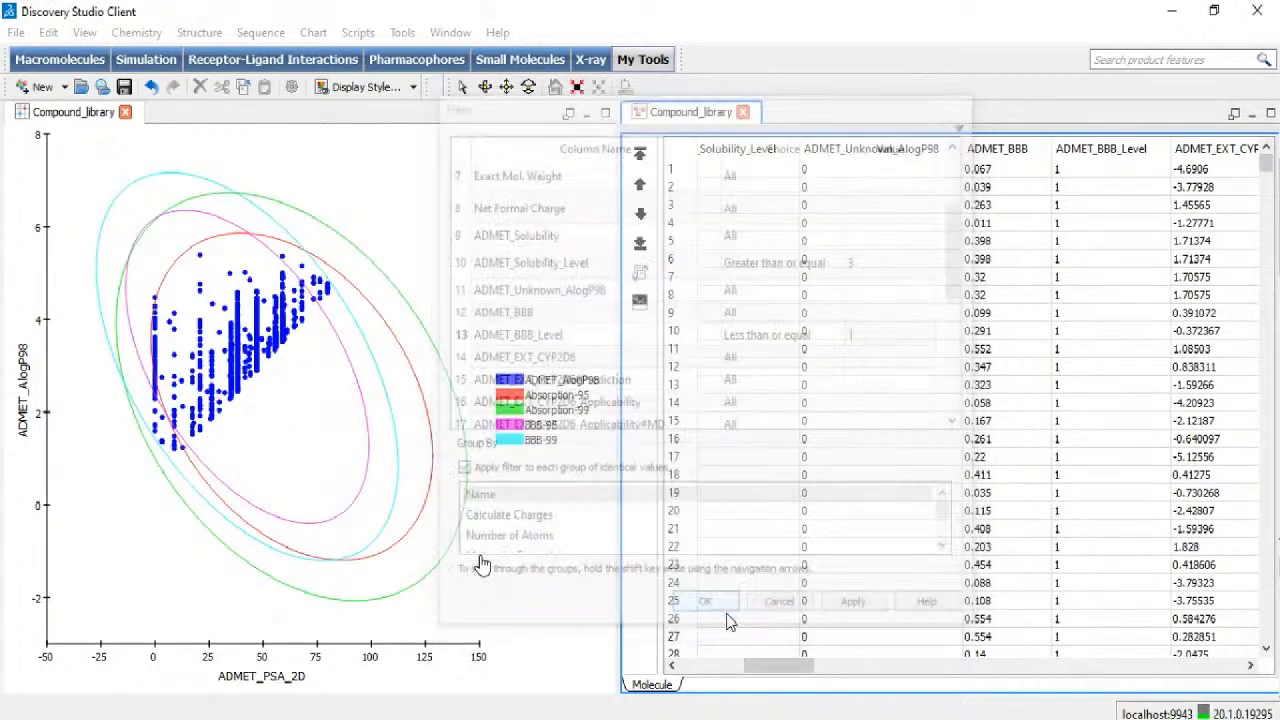
pyautogui.click(645, 404)
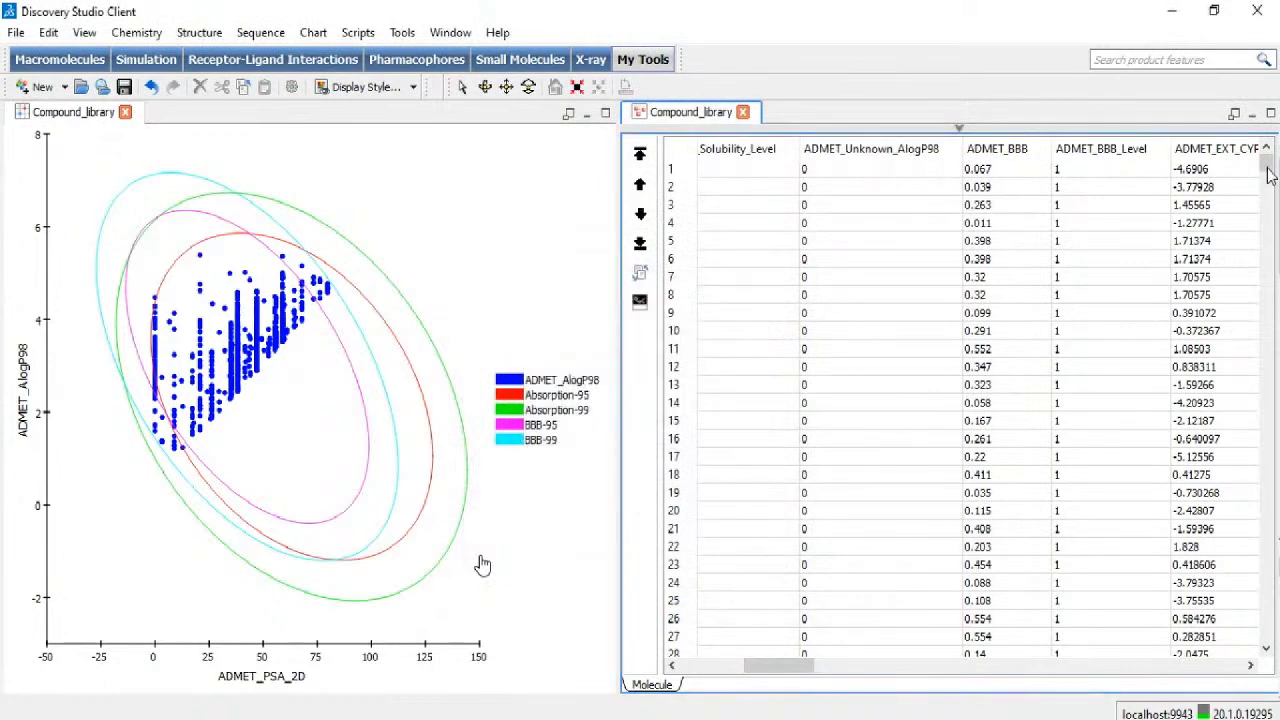
# Step: Look through the filtered rows, and apply an additional filter for ADMET_EXT_CYP2D6#Prediction equal to false
pyautogui.moveTo(1270, 175); pyautogui.dragTo(1270, 201)
pyautogui.moveTo(1273, 562); pyautogui.dragTo(1272, 697)
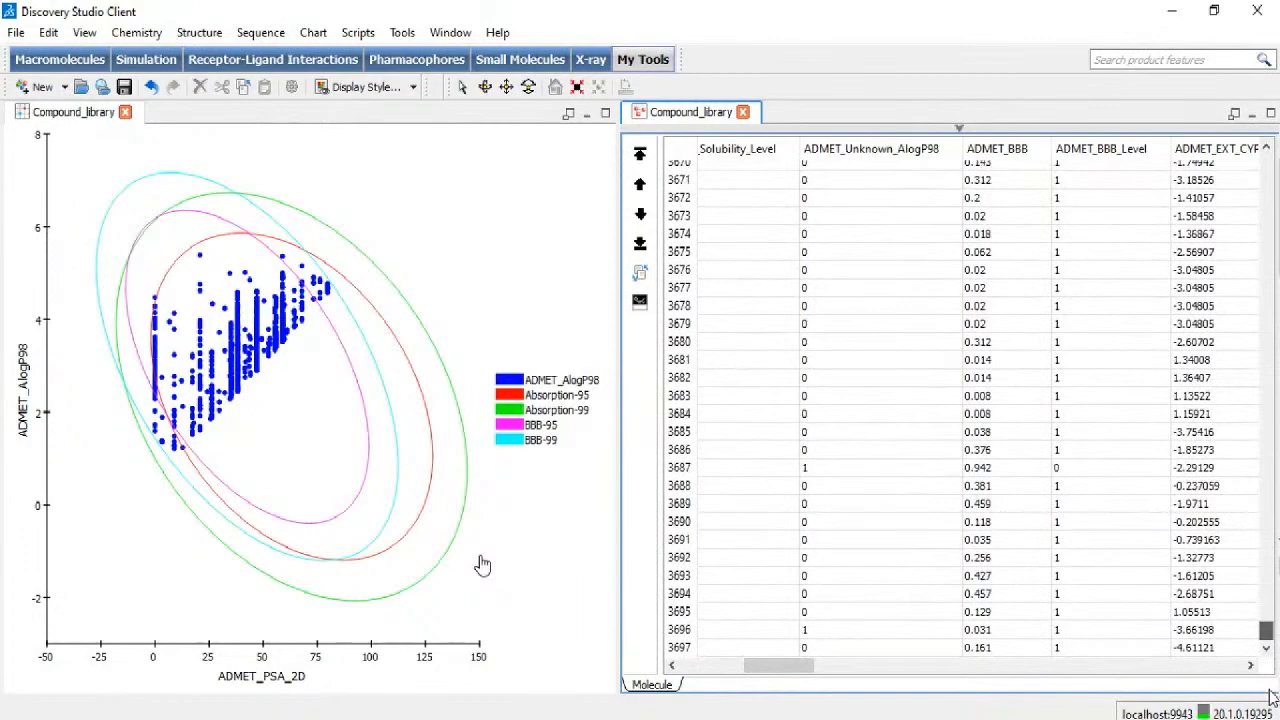
pyautogui.moveTo(1266, 632); pyautogui.dragTo(1266, 160)
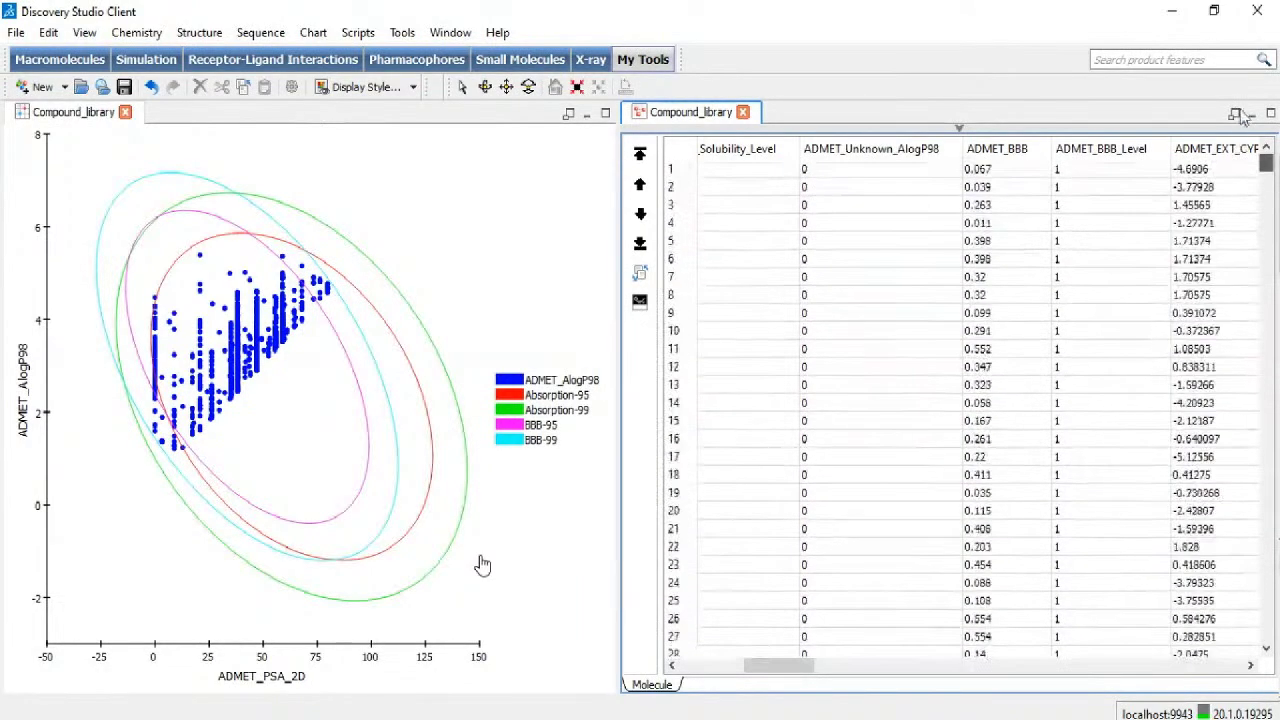
pyautogui.moveTo(745, 670); pyautogui.dragTo(786, 672)
pyautogui.rightClick(676, 684)
pyautogui.click(714, 580)
pyautogui.scroll(-2, 706, 371)
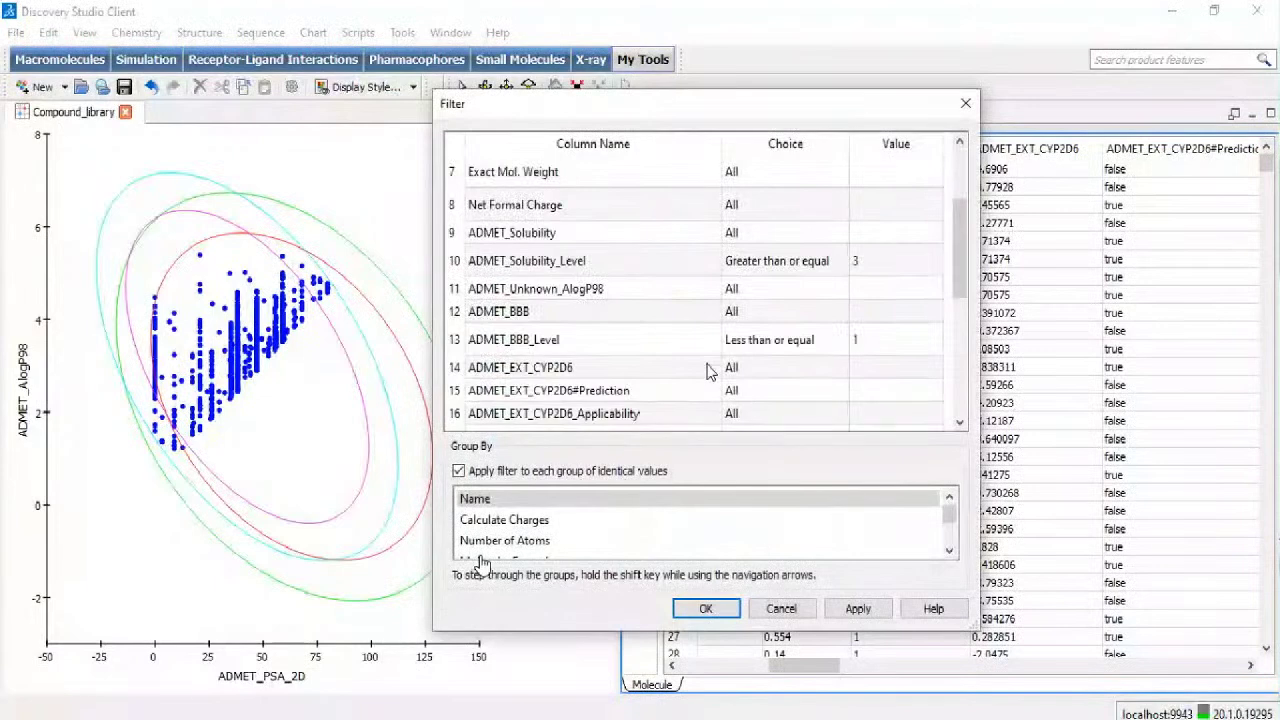
pyautogui.scroll(-1, 738, 381)
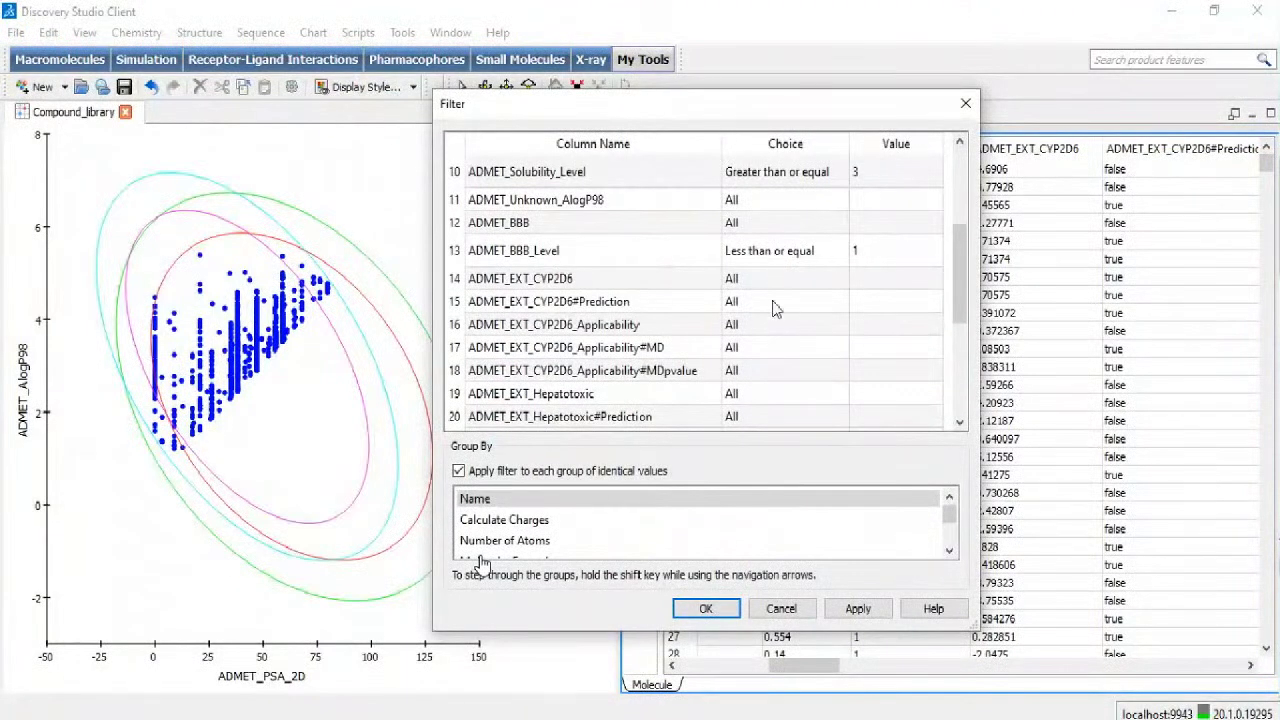
pyautogui.click(775, 301)
pyautogui.click(772, 301)
pyautogui.click(775, 398)
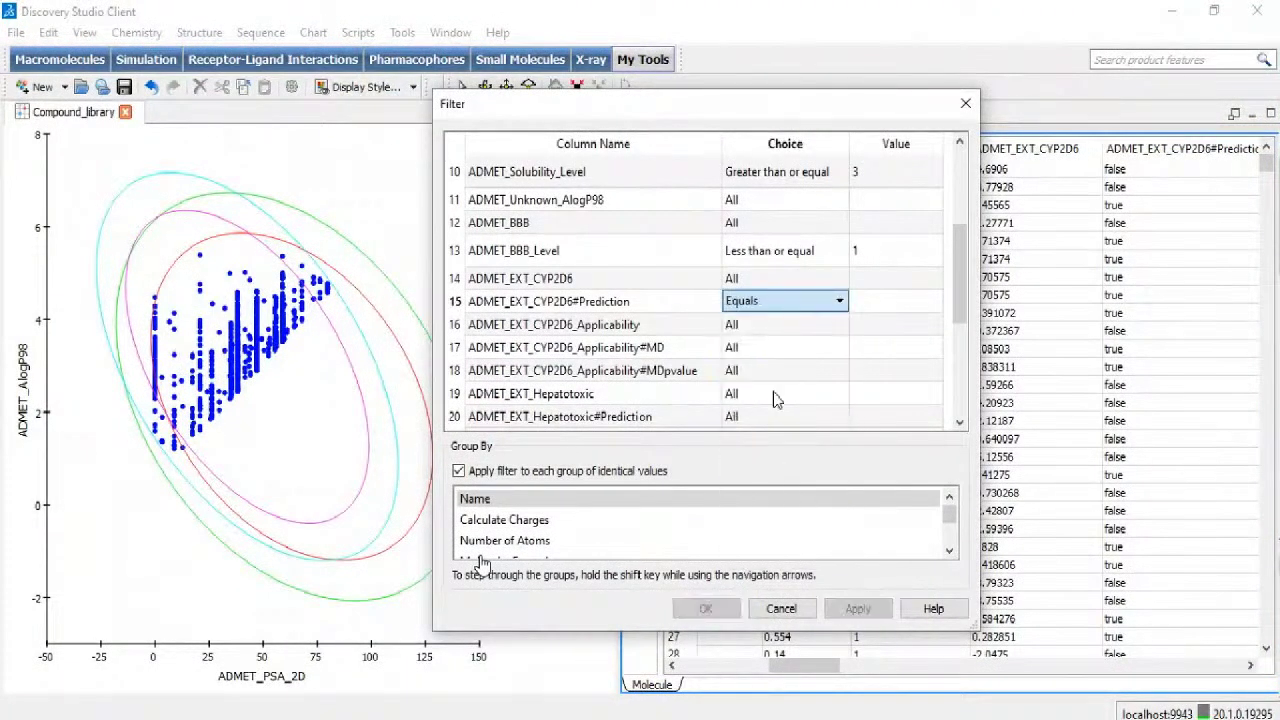
pyautogui.click(868, 311)
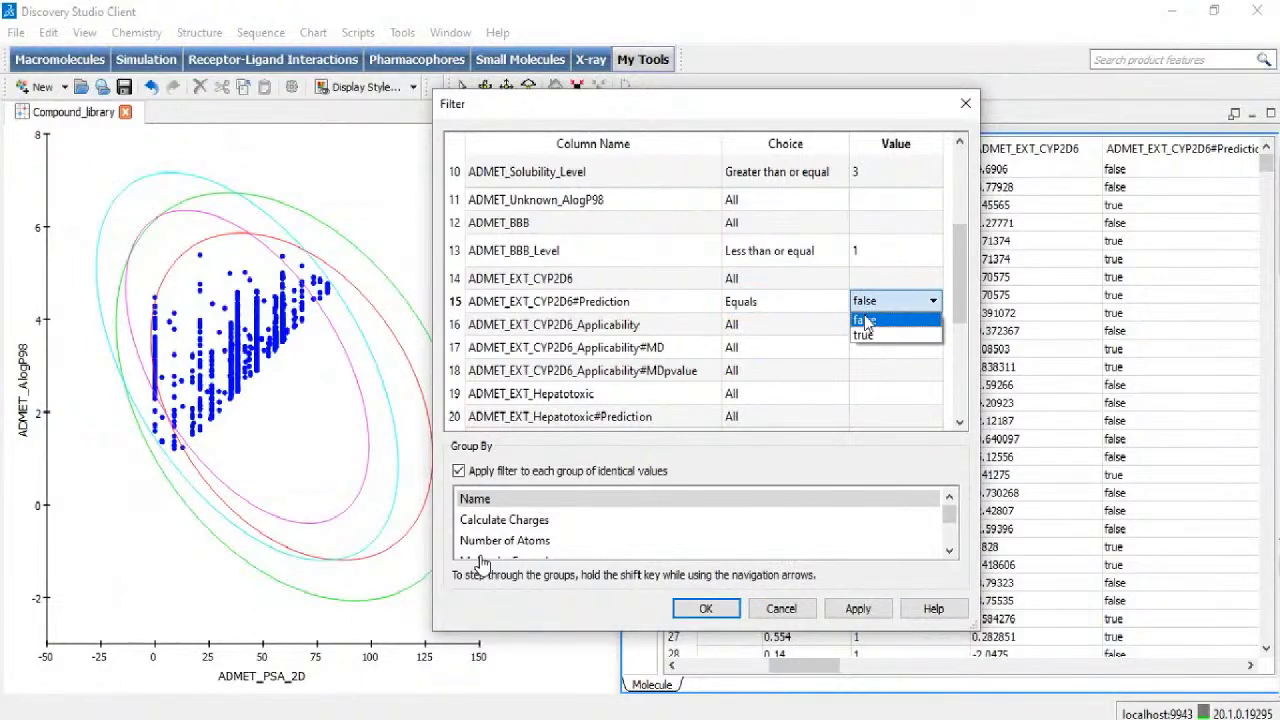
pyautogui.click(867, 318)
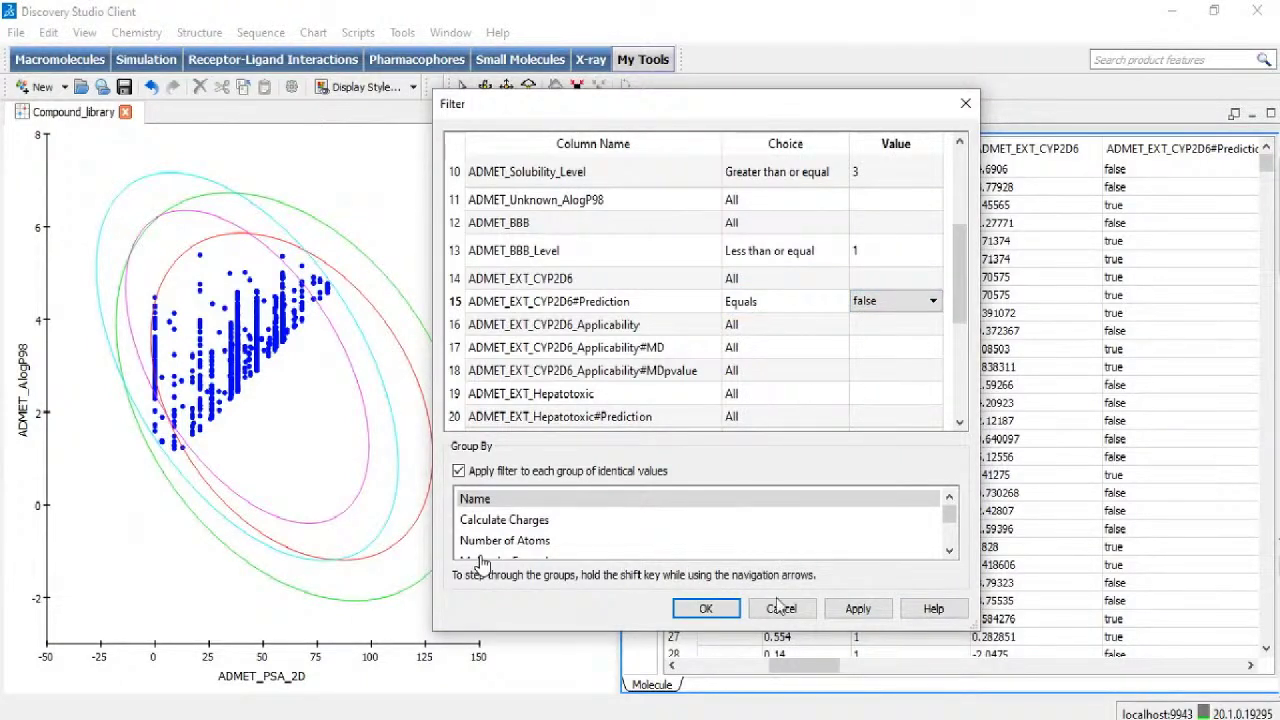
pyautogui.click(856, 609)
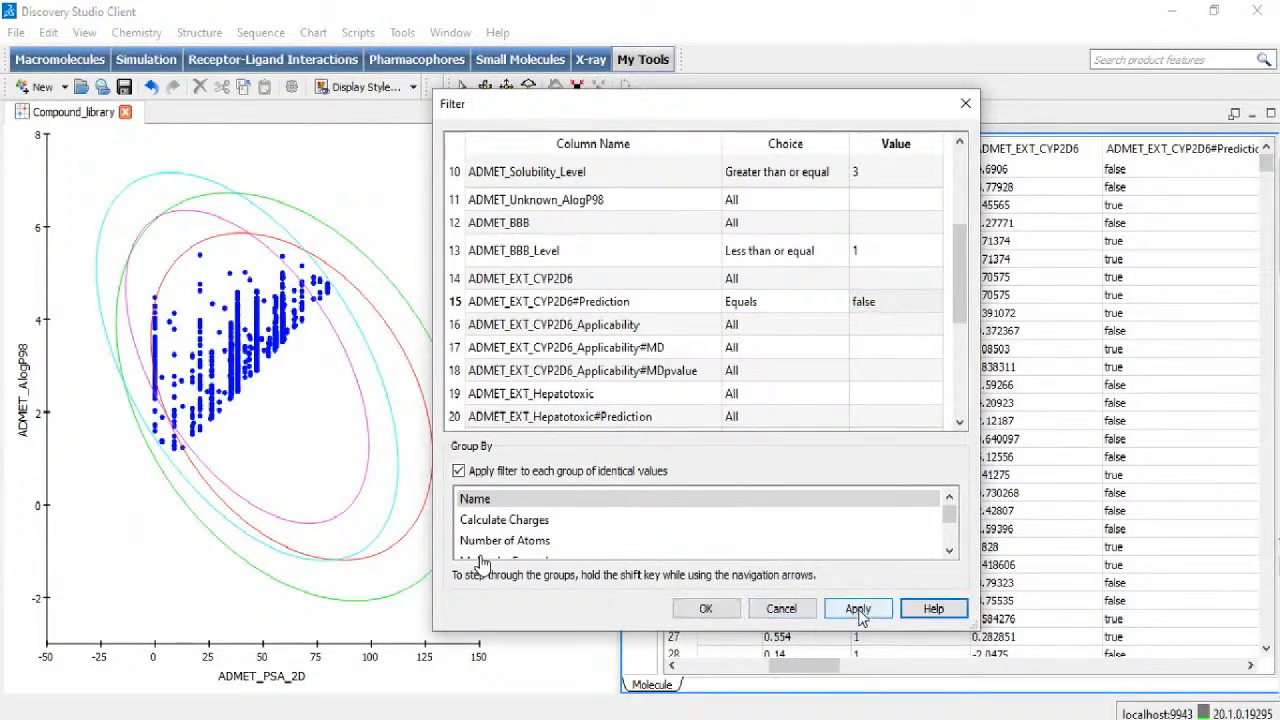
# Step: Close the filter settings, accept the row grouping, and look through the filtered rows as far as the hepatotoxicity columns
pyautogui.click(722, 614)
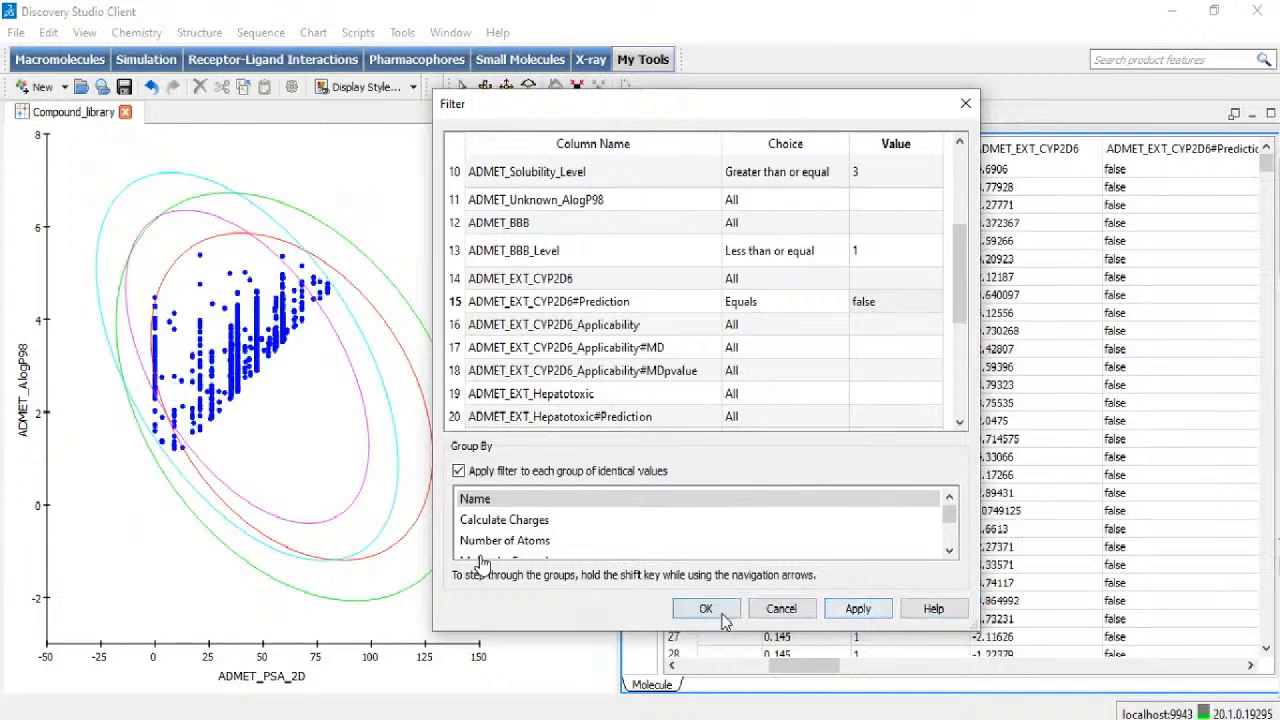
pyautogui.click(663, 404)
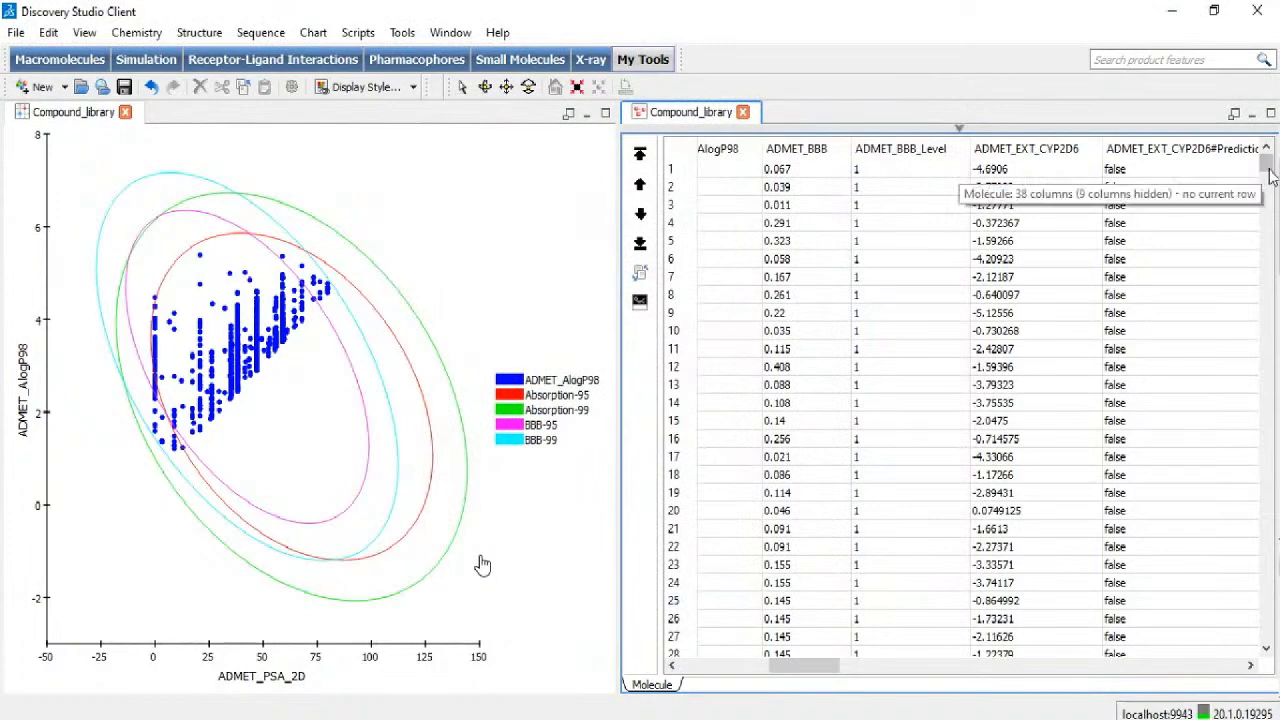
pyautogui.moveTo(1268, 188); pyautogui.dragTo(1256, 640)
pyautogui.moveTo(1266, 568); pyautogui.dragTo(1266, 163)
pyautogui.moveTo(814, 668); pyautogui.dragTo(958, 670)
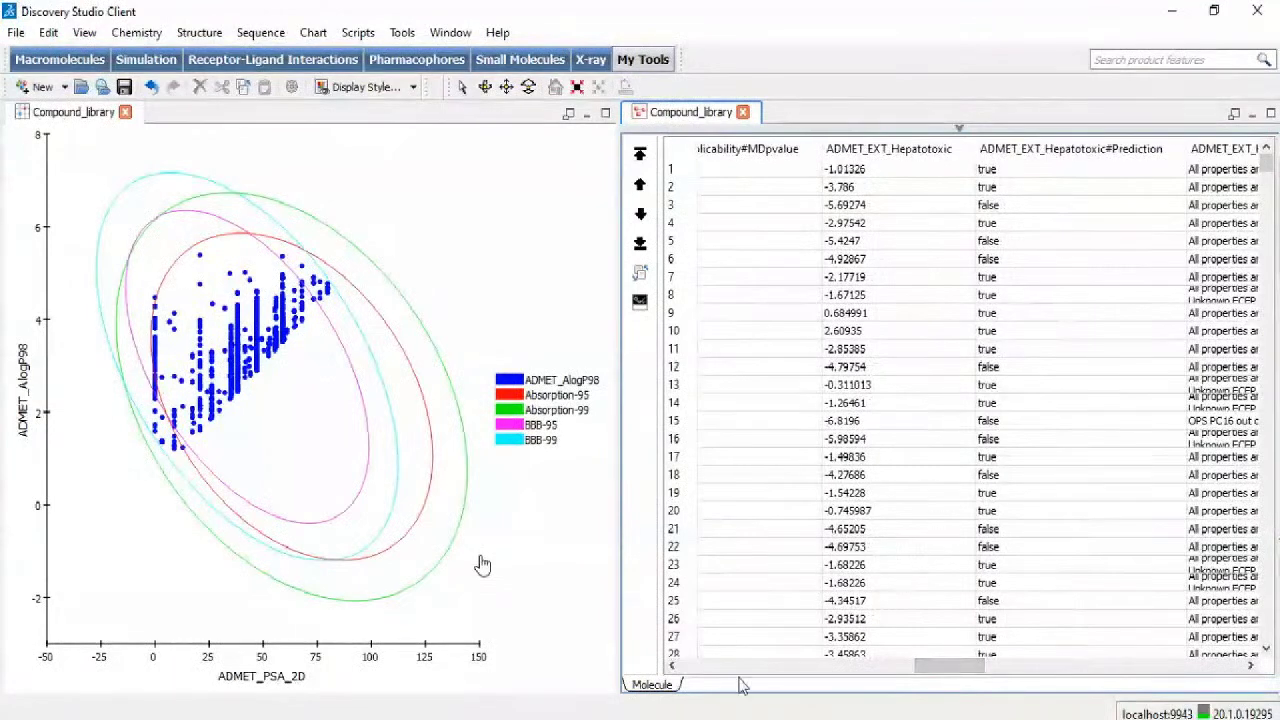
# Step: Add a filter on the Molecule table for ADMET_EXT_Hepatotoxic#Prediction equal to false
pyautogui.rightClick(668, 686)
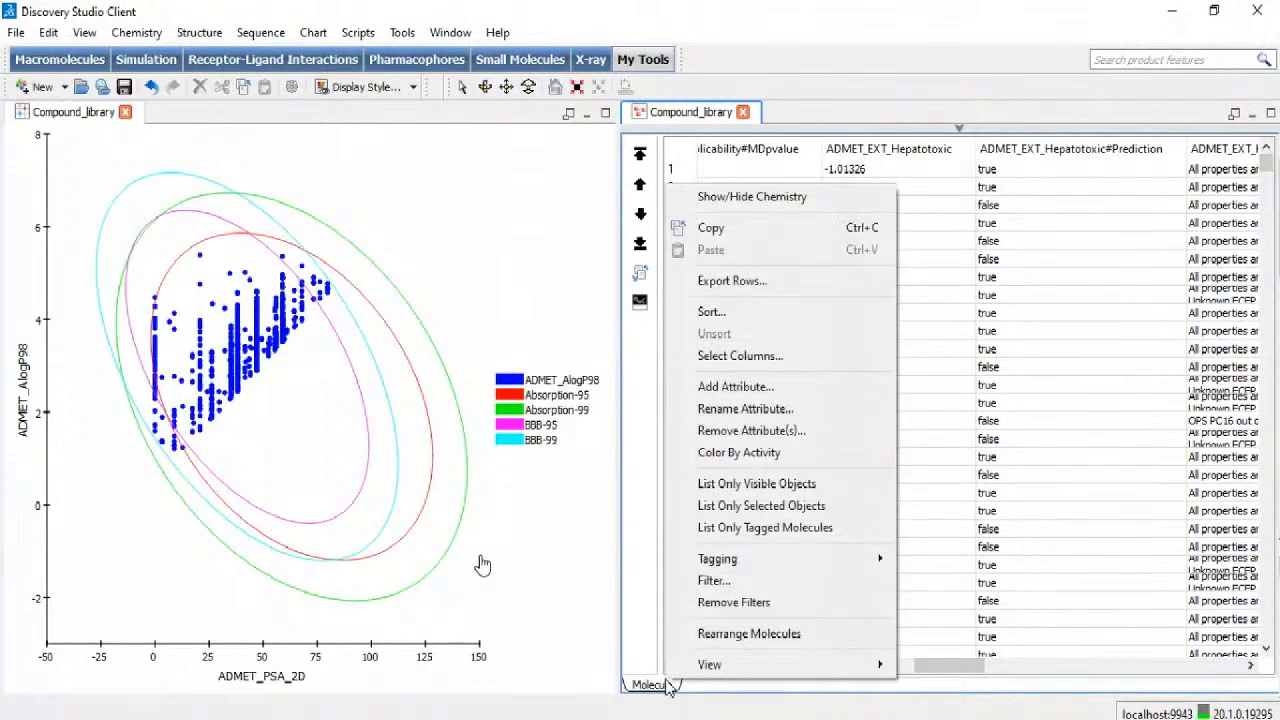
pyautogui.click(717, 582)
pyautogui.scroll(-3, 715, 395)
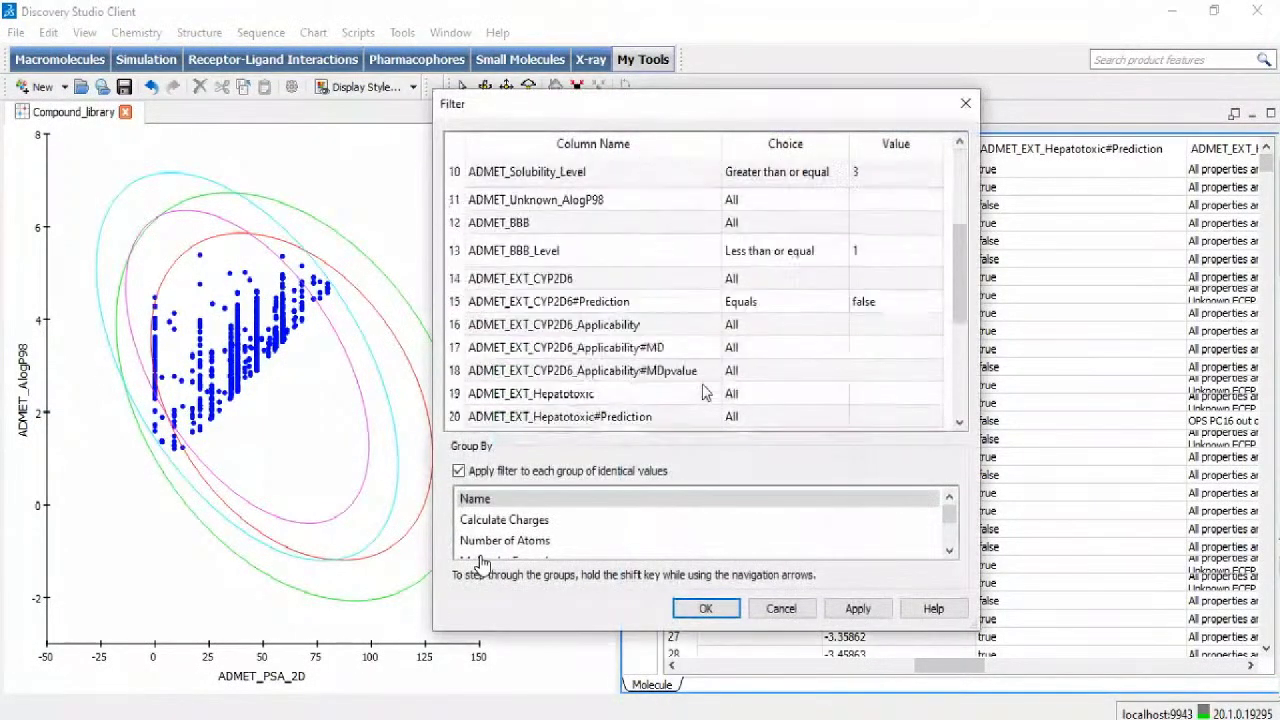
pyautogui.scroll(-1, 732, 410)
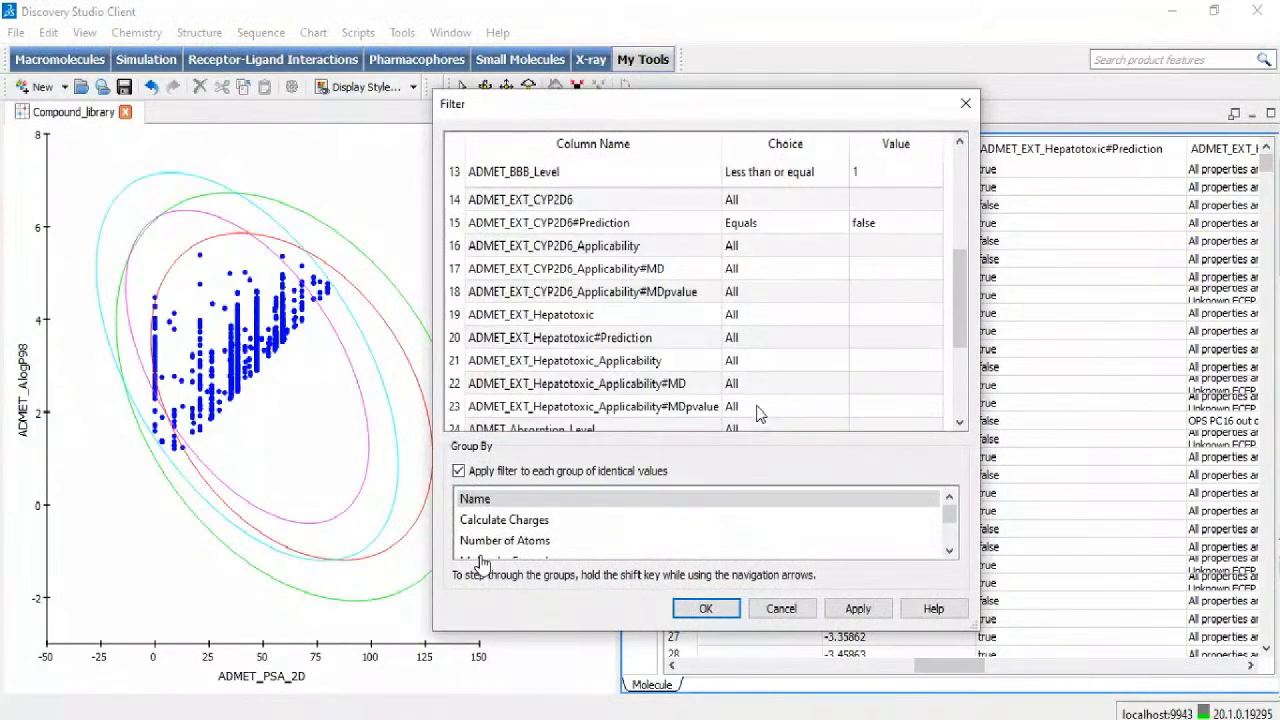
pyautogui.click(760, 340)
pyautogui.click(760, 343)
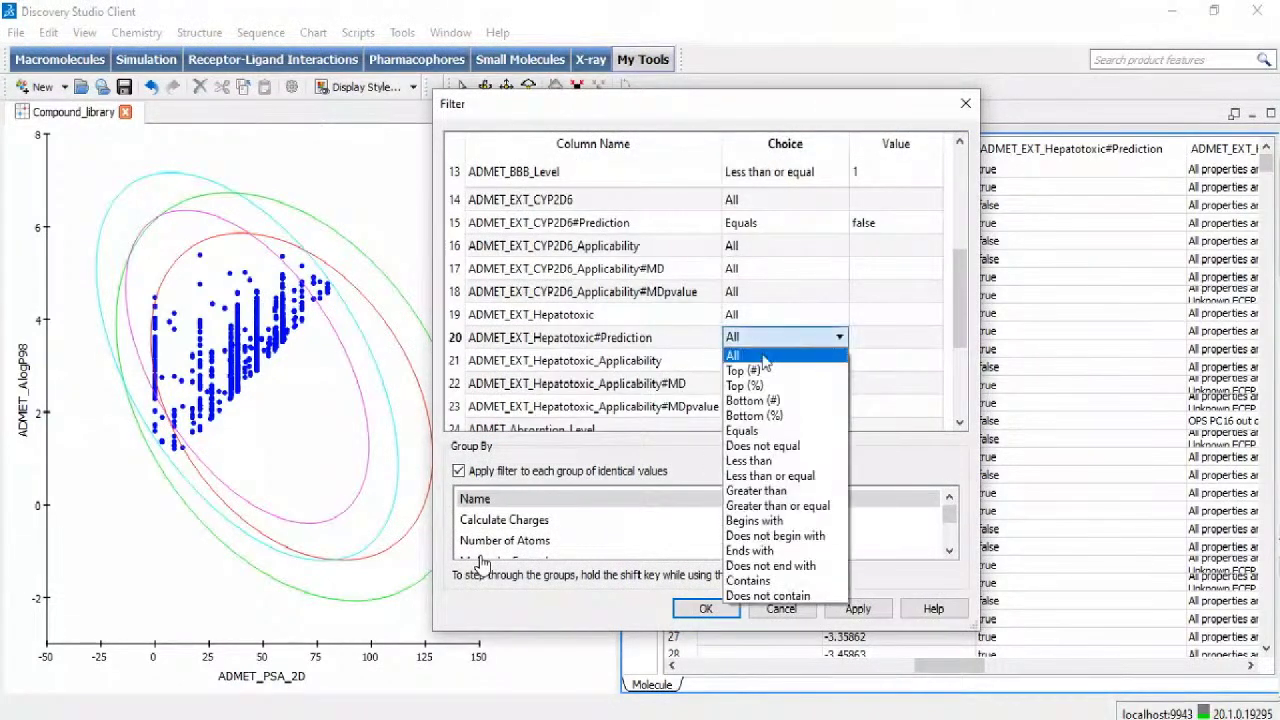
pyautogui.click(760, 431)
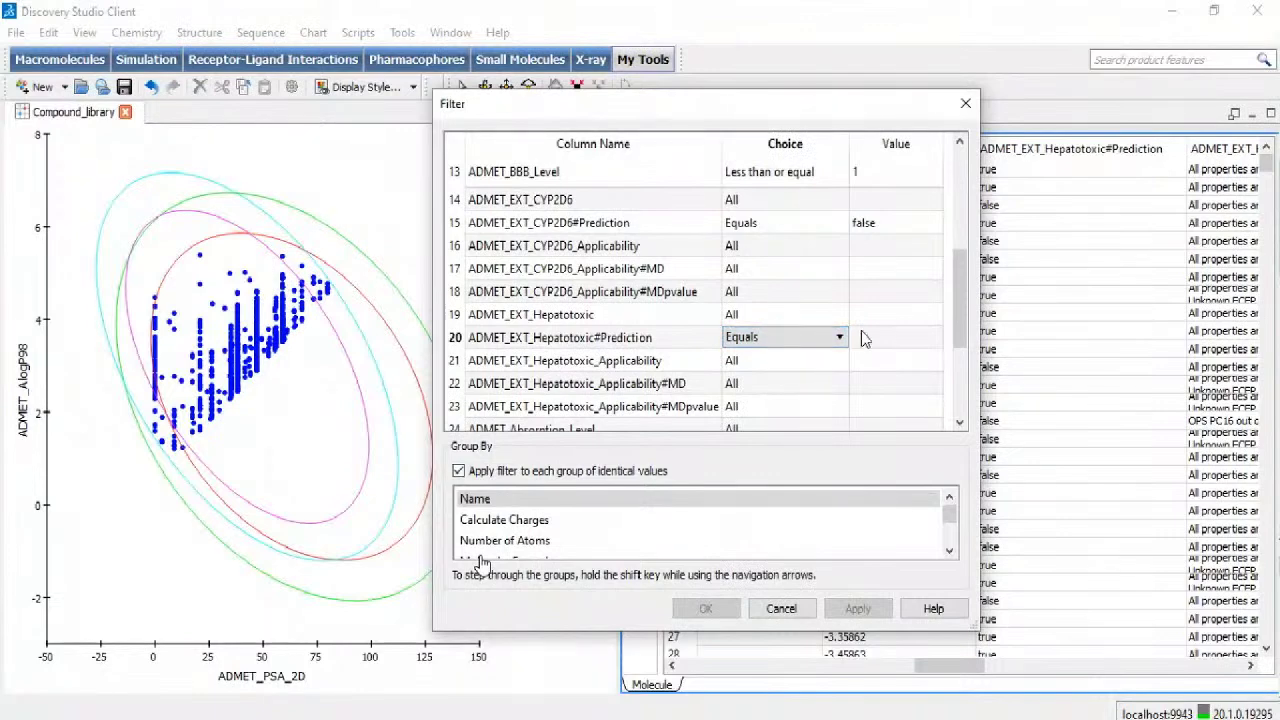
pyautogui.click(866, 340)
# Step: Add a filter for ADMET_EXT_PPB#Prediction equal to false, apply the filters, and accept the row grouping
pyautogui.moveTo(958, 317); pyautogui.dragTo(953, 350)
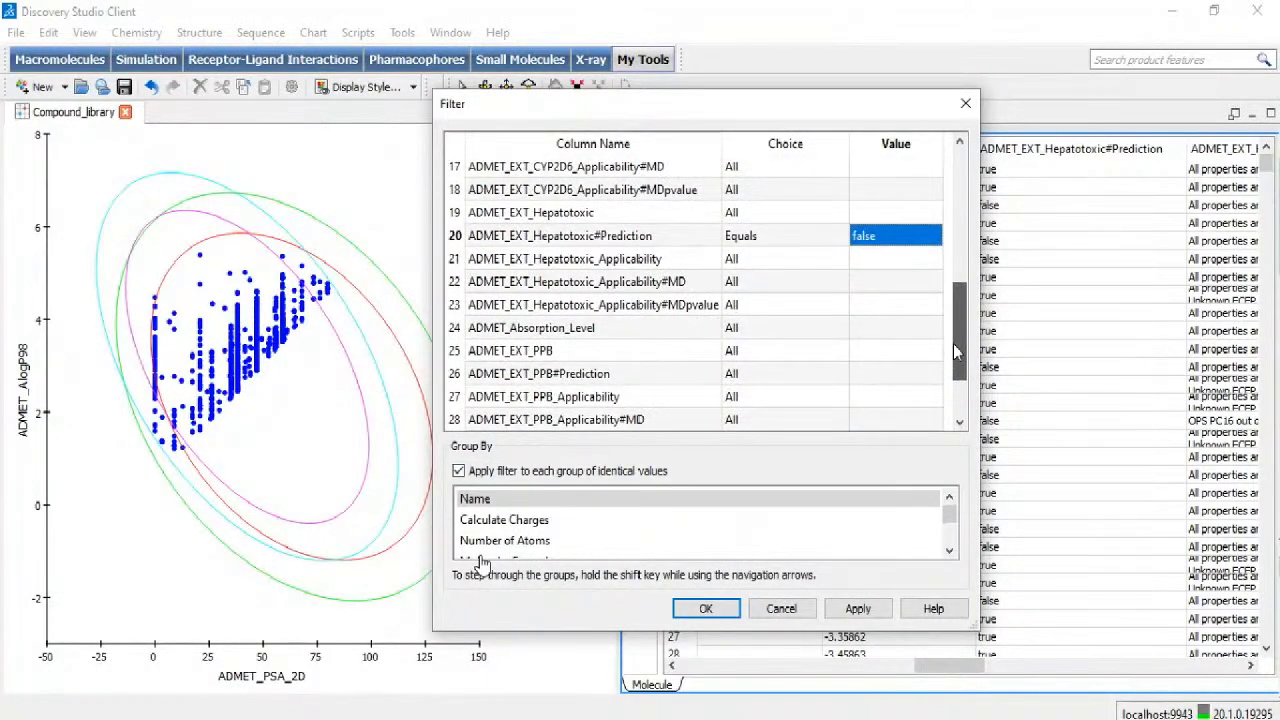
pyautogui.click(760, 373)
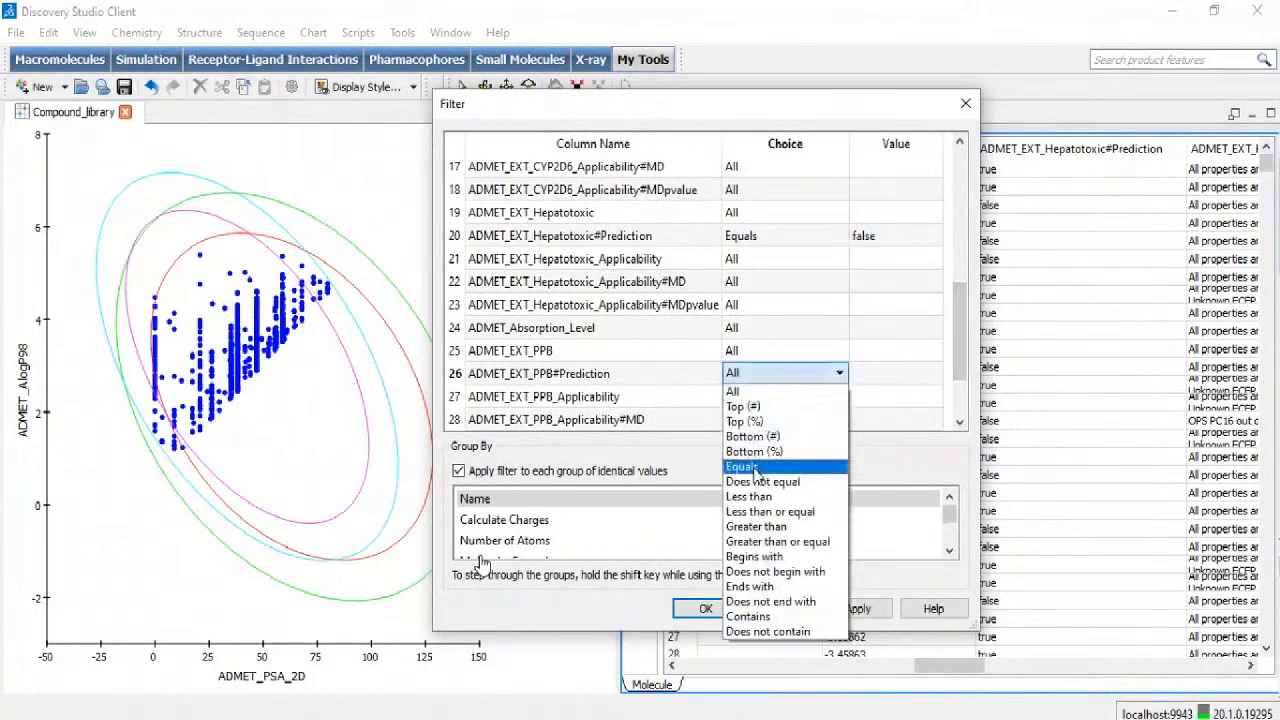
pyautogui.click(757, 468)
pyautogui.click(892, 375)
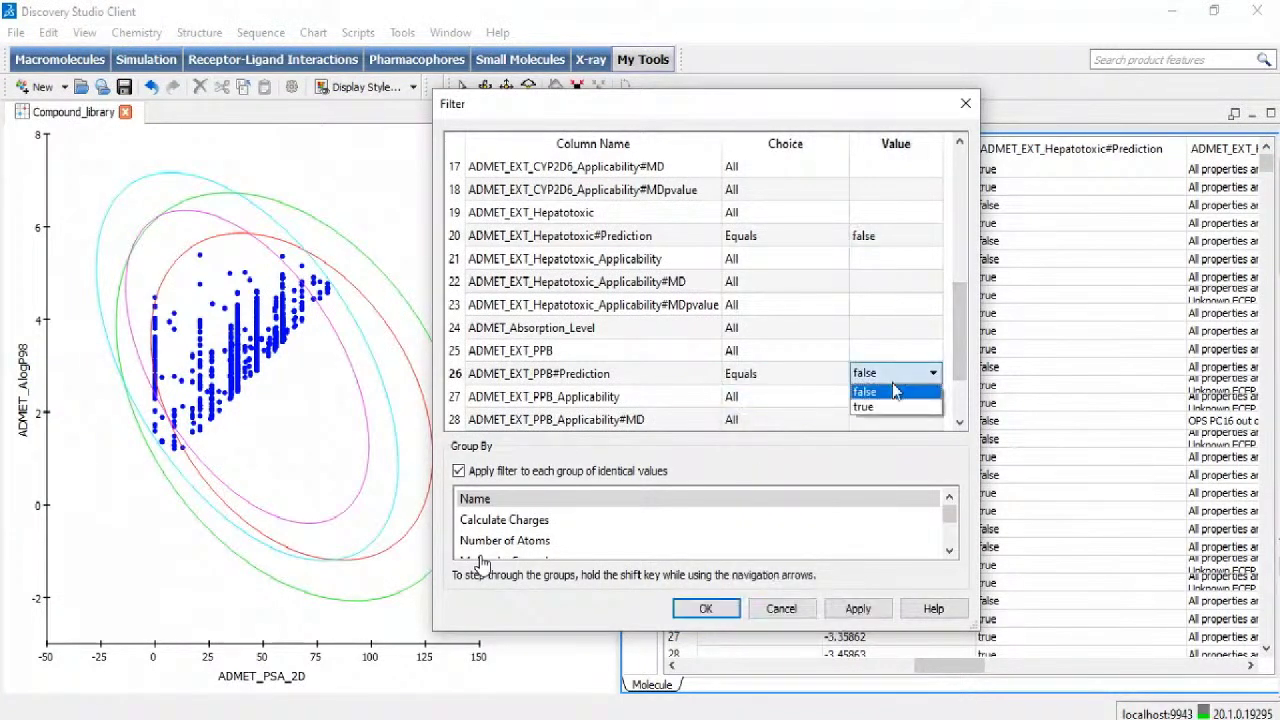
pyautogui.click(893, 391)
pyautogui.click(855, 611)
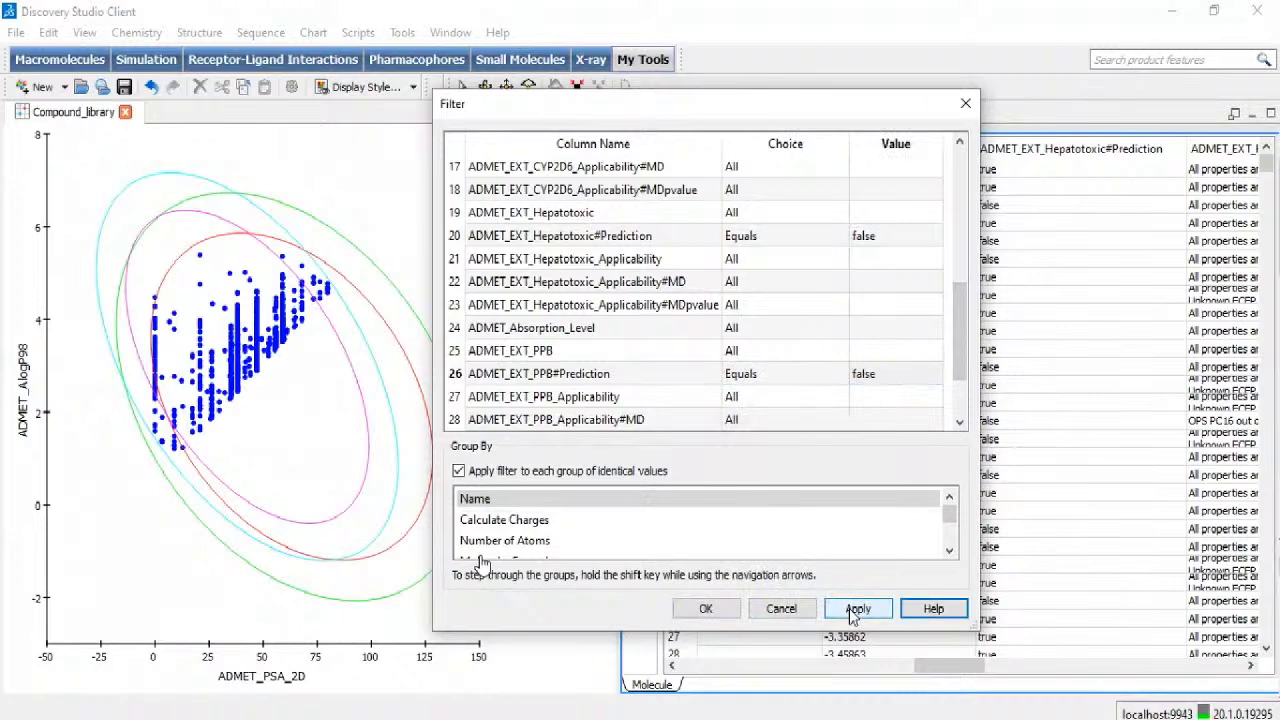
pyautogui.click(706, 612)
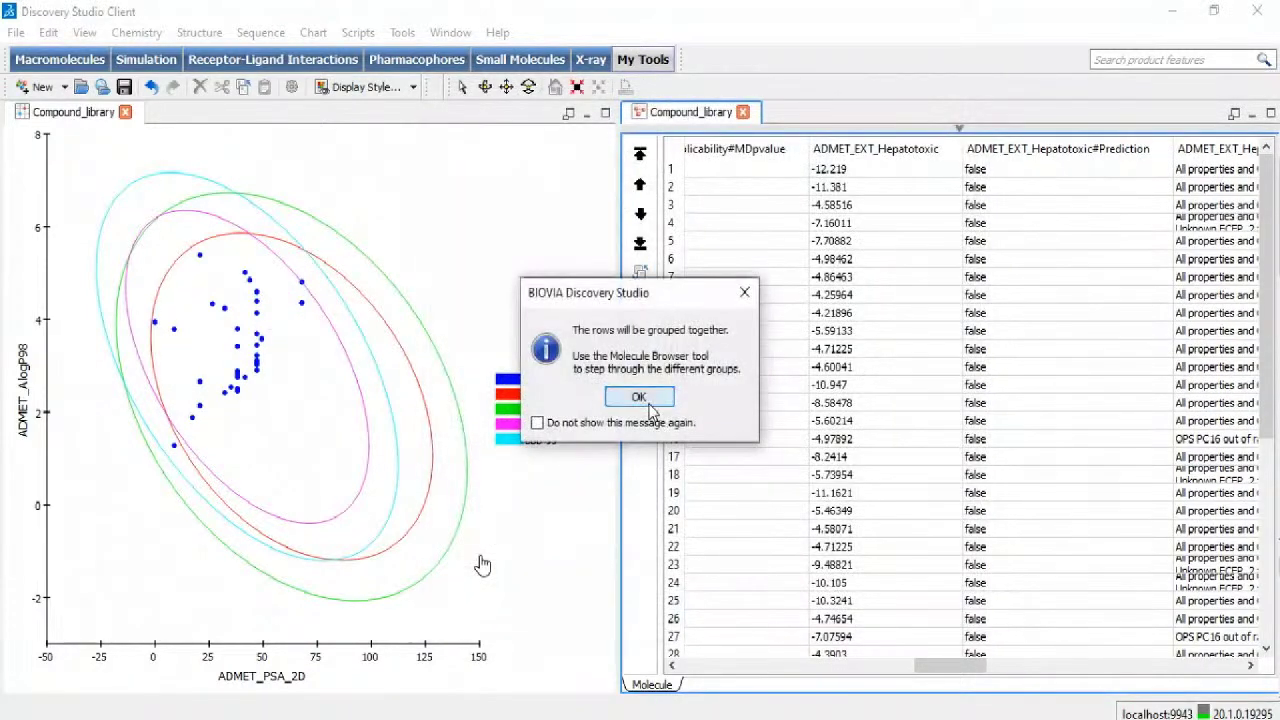
pyautogui.click(648, 405)
# Step: Examine the ADMET_Absorption_Level values of all the filtered compounds
pyautogui.moveTo(951, 677); pyautogui.dragTo(1074, 612)
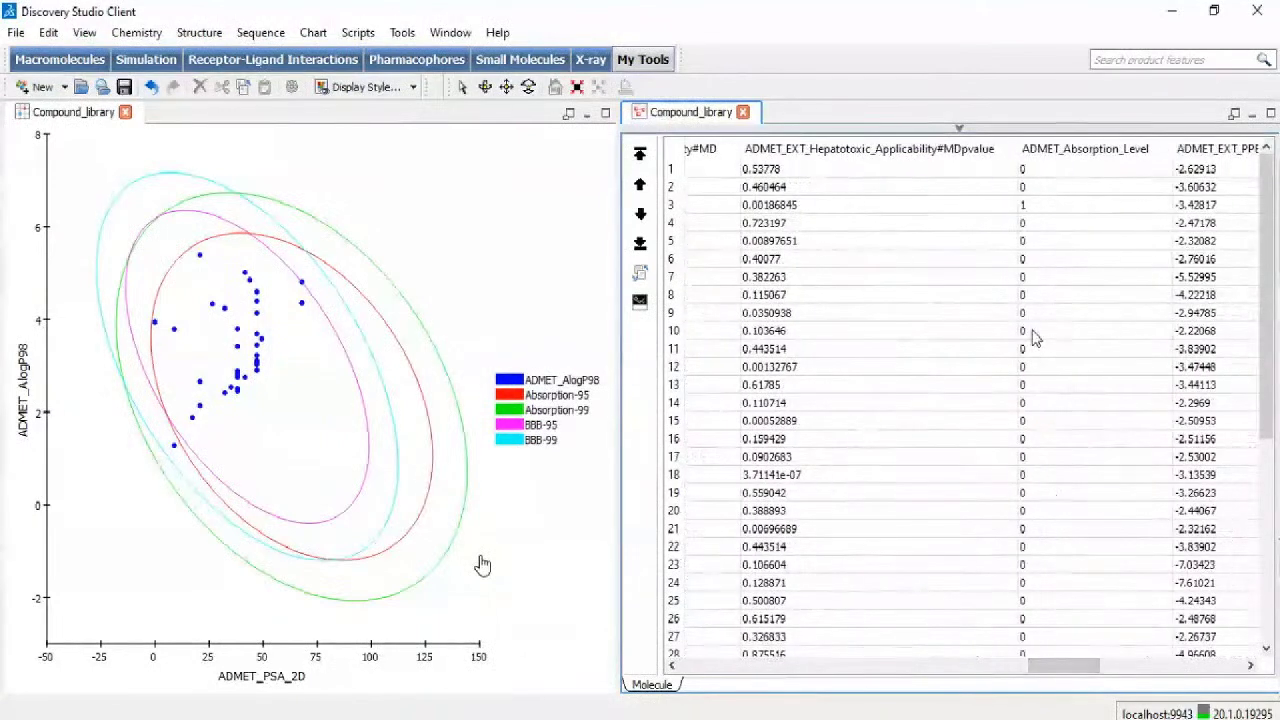
pyautogui.scroll(-2, 1035, 338)
pyautogui.scroll(2, 1027, 338)
pyautogui.scroll(-6, 1027, 338)
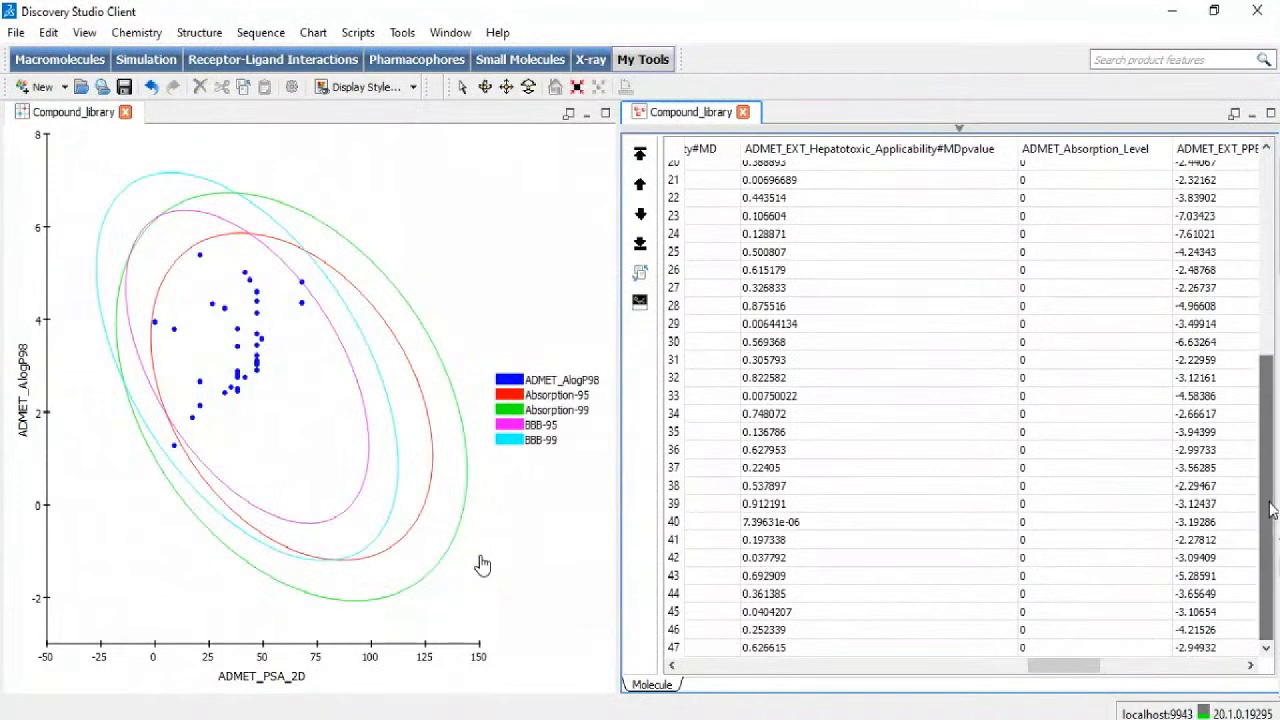
pyautogui.moveTo(1262, 464); pyautogui.dragTo(1277, 200)
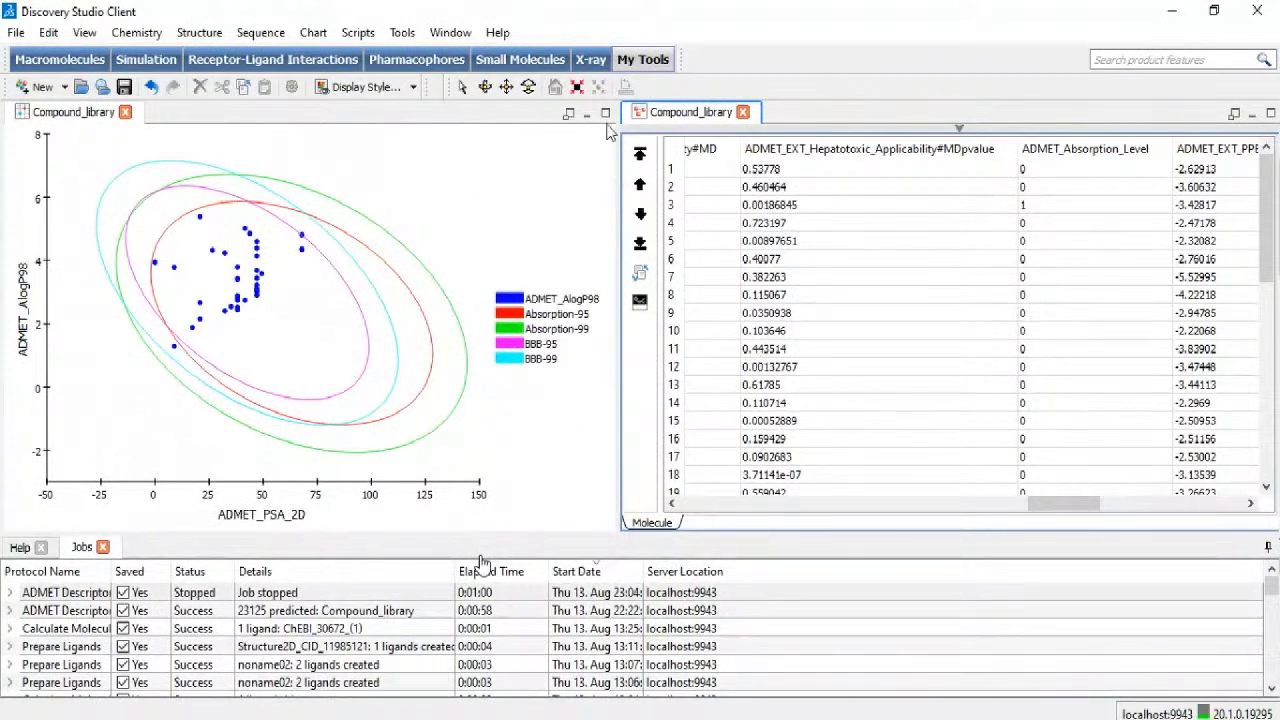
pyautogui.moveTo(45, 115); pyautogui.dragTo(169, 115)
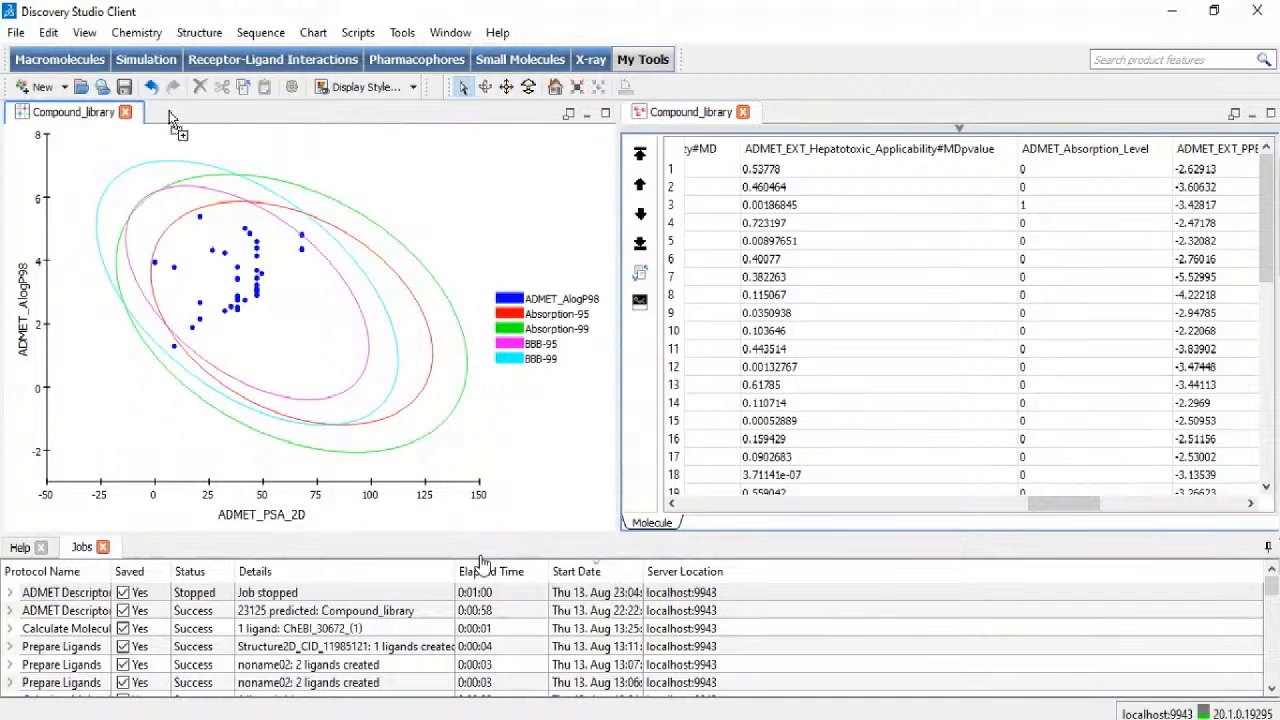
pyautogui.moveTo(699, 125); pyautogui.dragTo(835, 120)
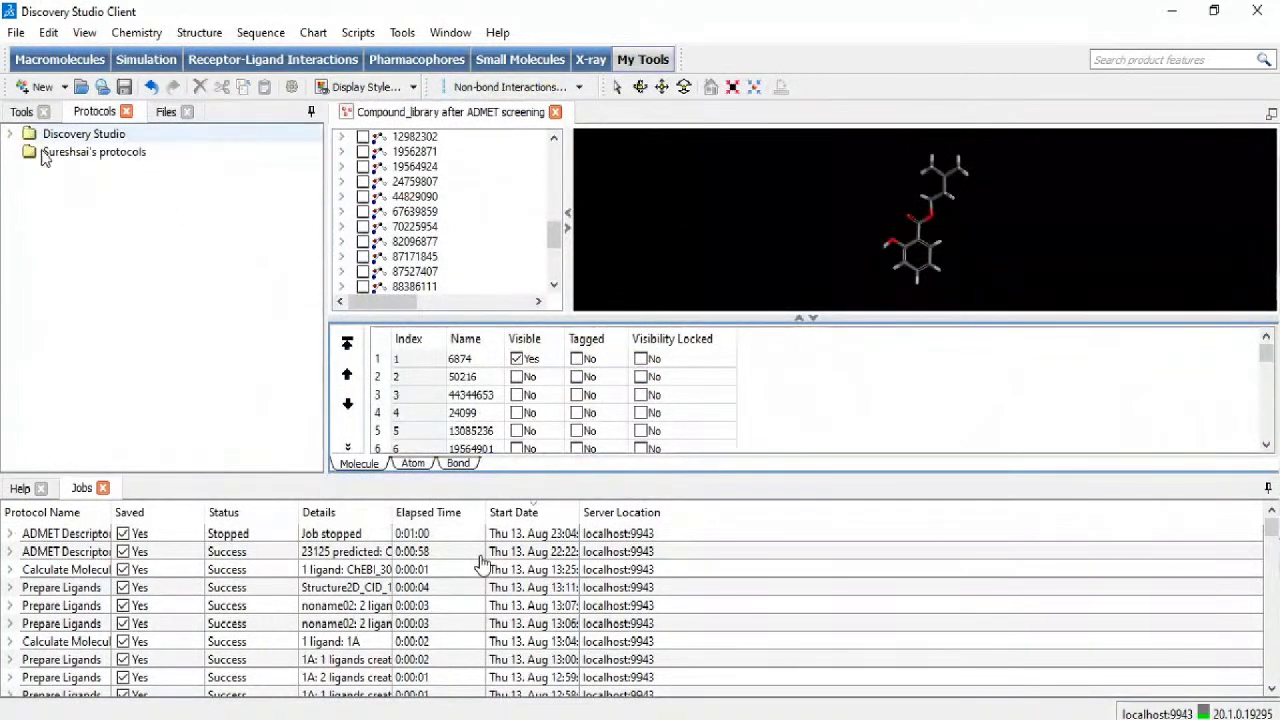
# Step: Open the Toxicity Prediction (TOPKAT) protocol from the Small Molecules ADMET protocols and enlarge the area showing its parameters
pyautogui.click(9, 134)
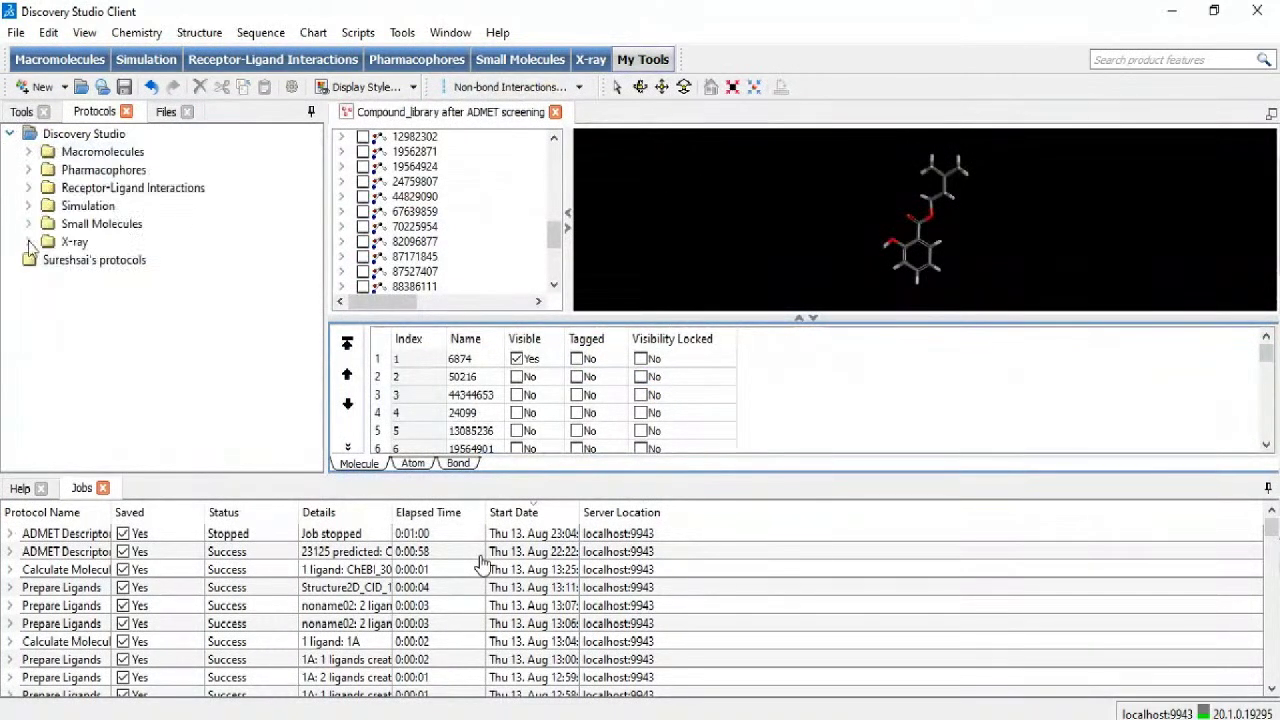
pyautogui.click(28, 224)
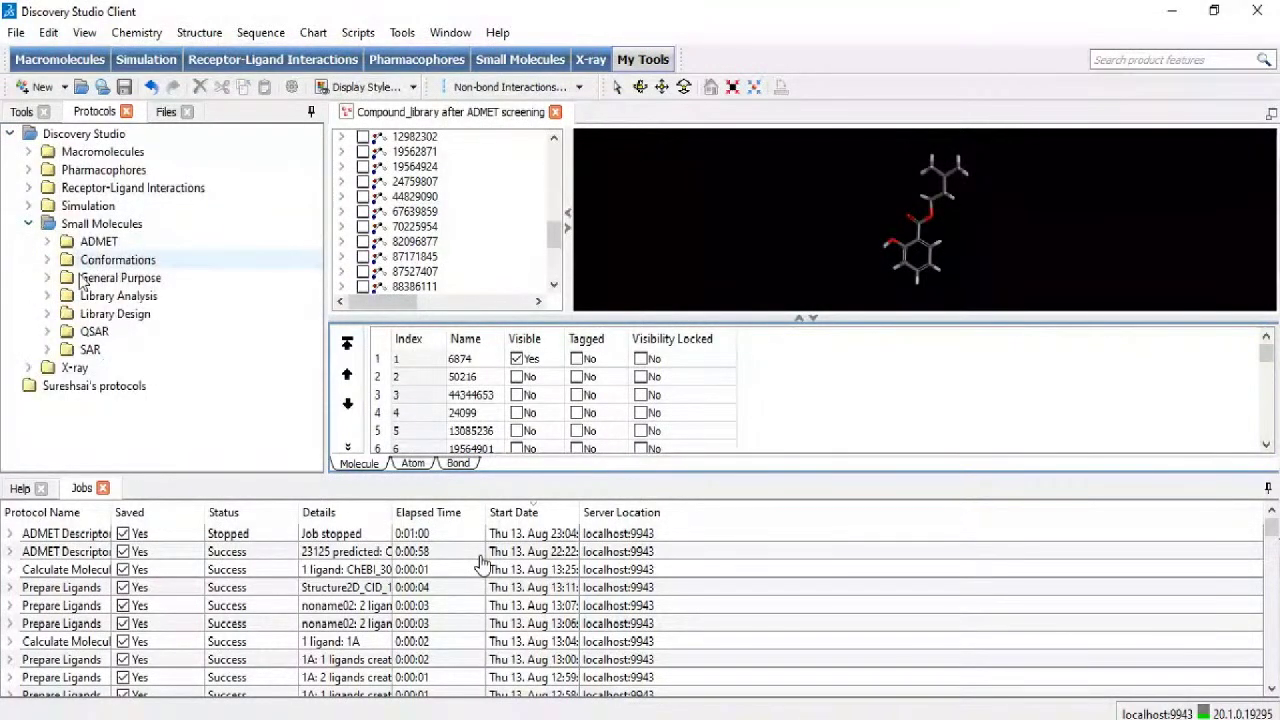
pyautogui.doubleClick(65, 245)
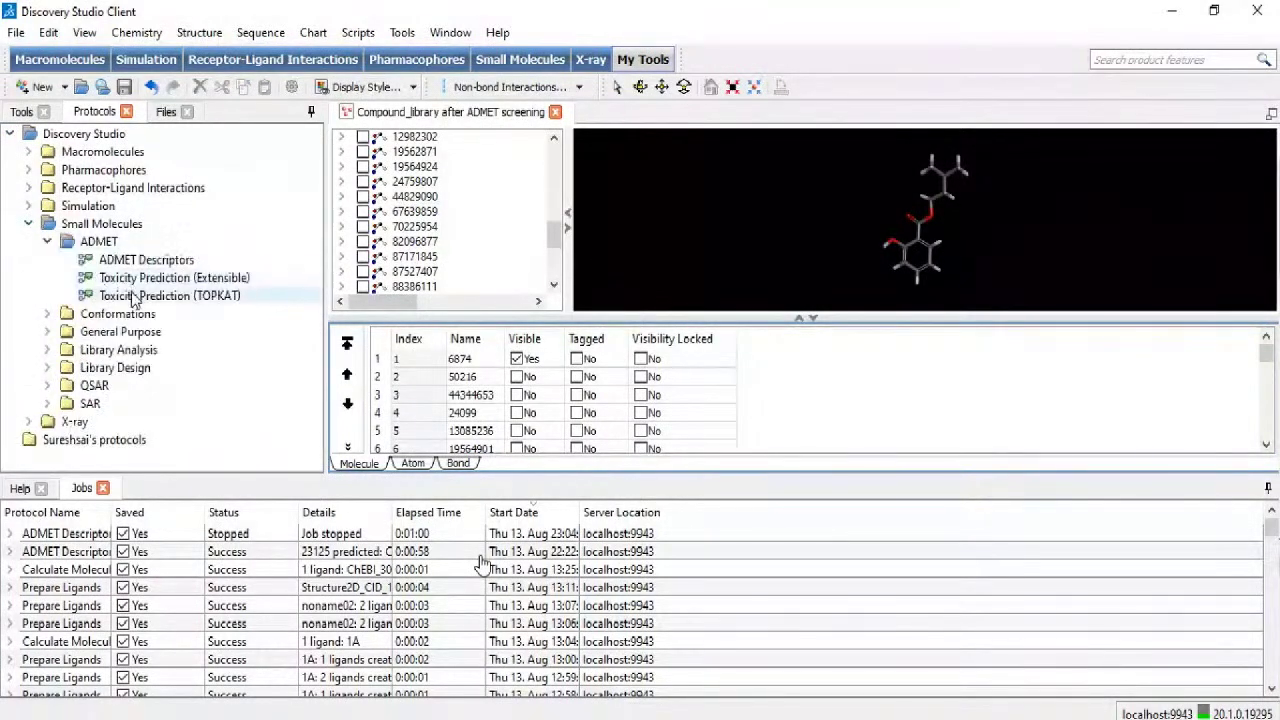
pyautogui.click(131, 295)
pyautogui.click(131, 295)
pyautogui.moveTo(758, 474); pyautogui.dragTo(769, 360)
# Step: Look through the toxicity models available for the TOPKAT protocol and close the list without changing the selection
pyautogui.click(912, 440)
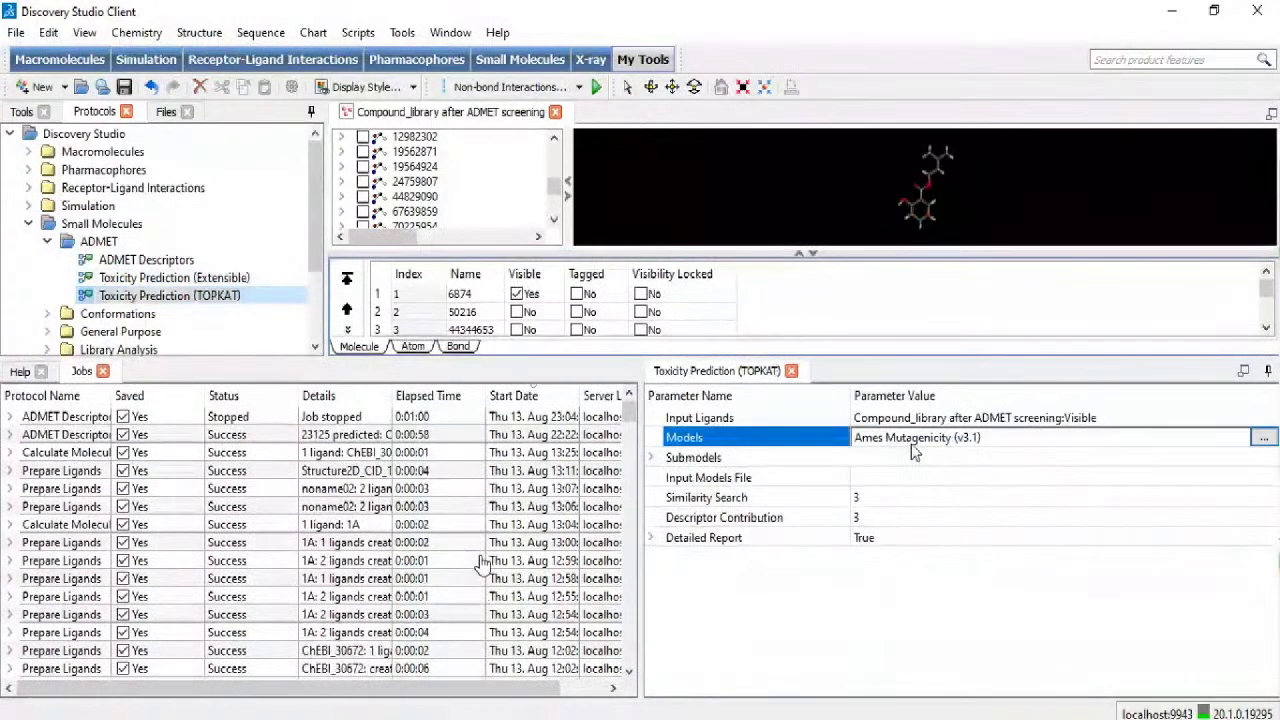
pyautogui.click(1263, 440)
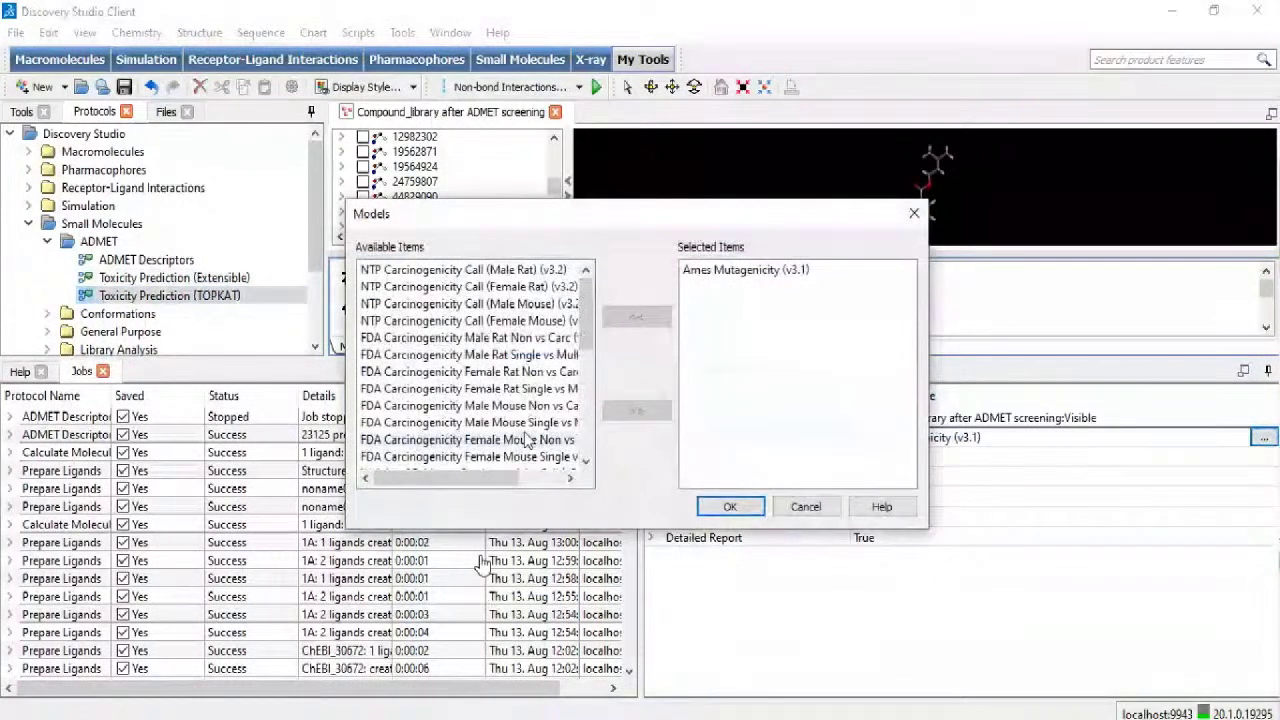
pyautogui.scroll(-2, 436, 376)
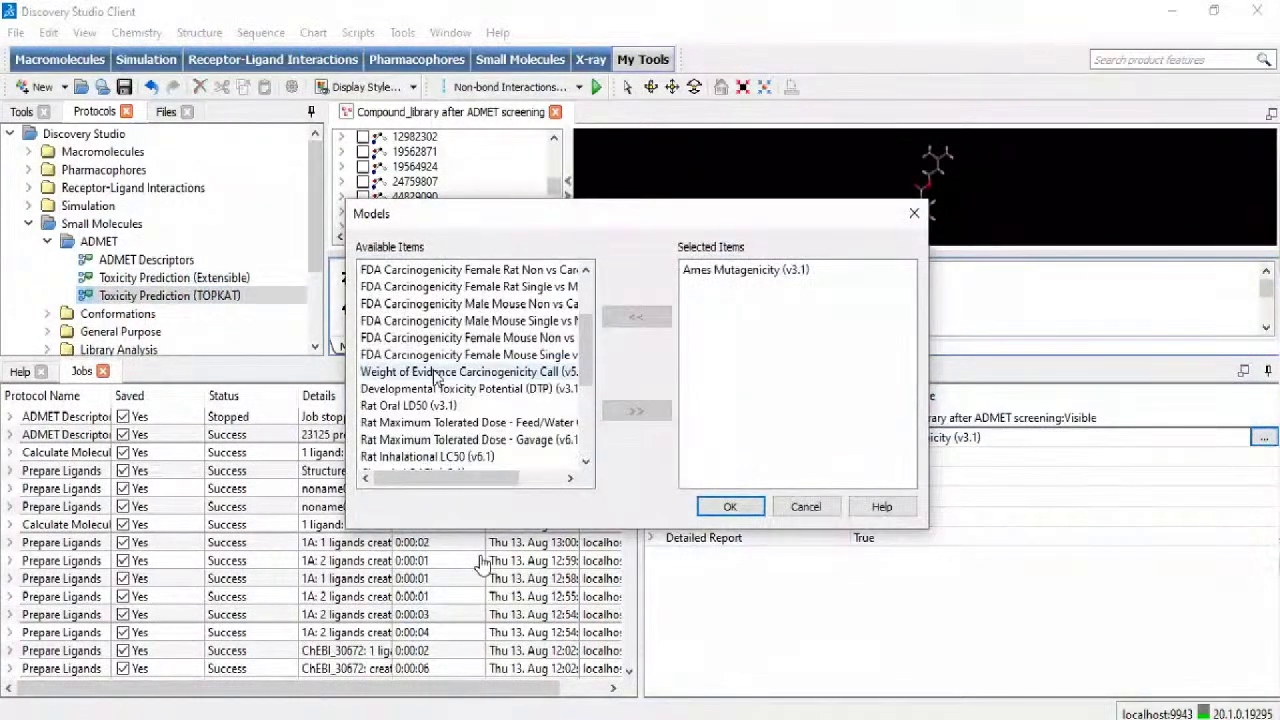
pyautogui.scroll(-4, 436, 376)
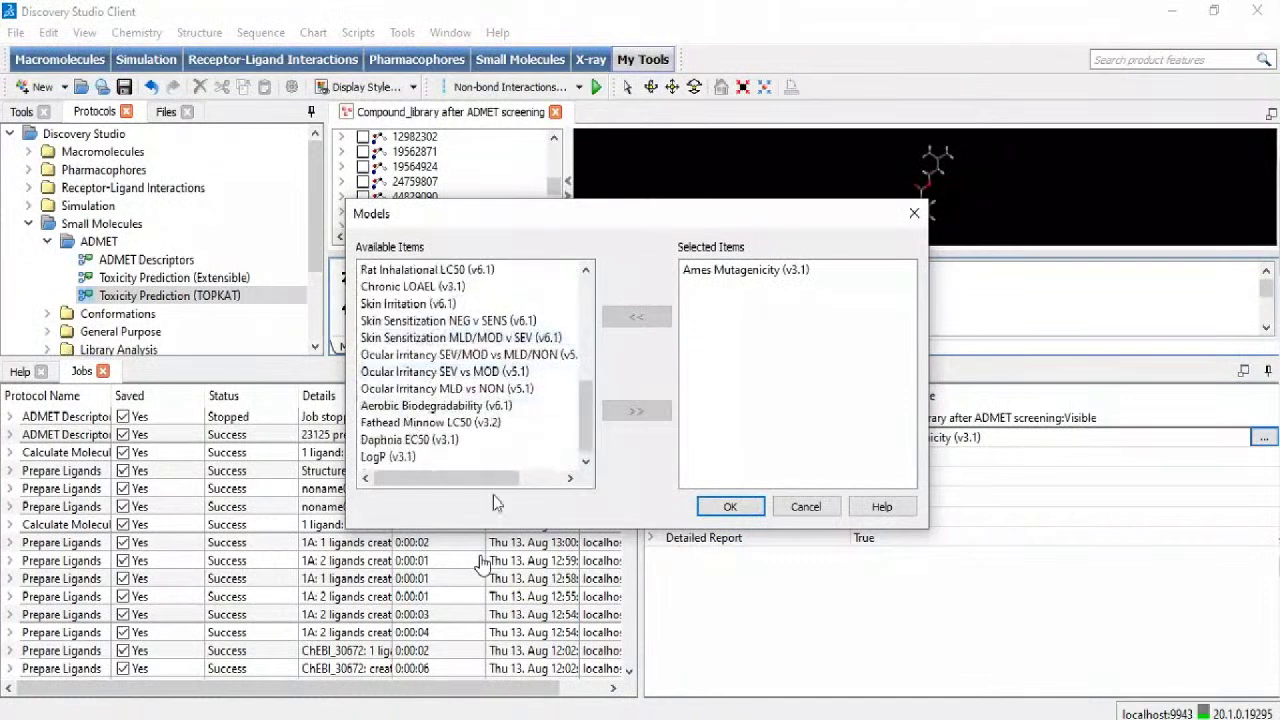
pyautogui.click(913, 213)
# Step: Open the Toxicity Prediction (Extensible) protocol and close the TOPKAT protocol's parameters
pyautogui.doubleClick(182, 281)
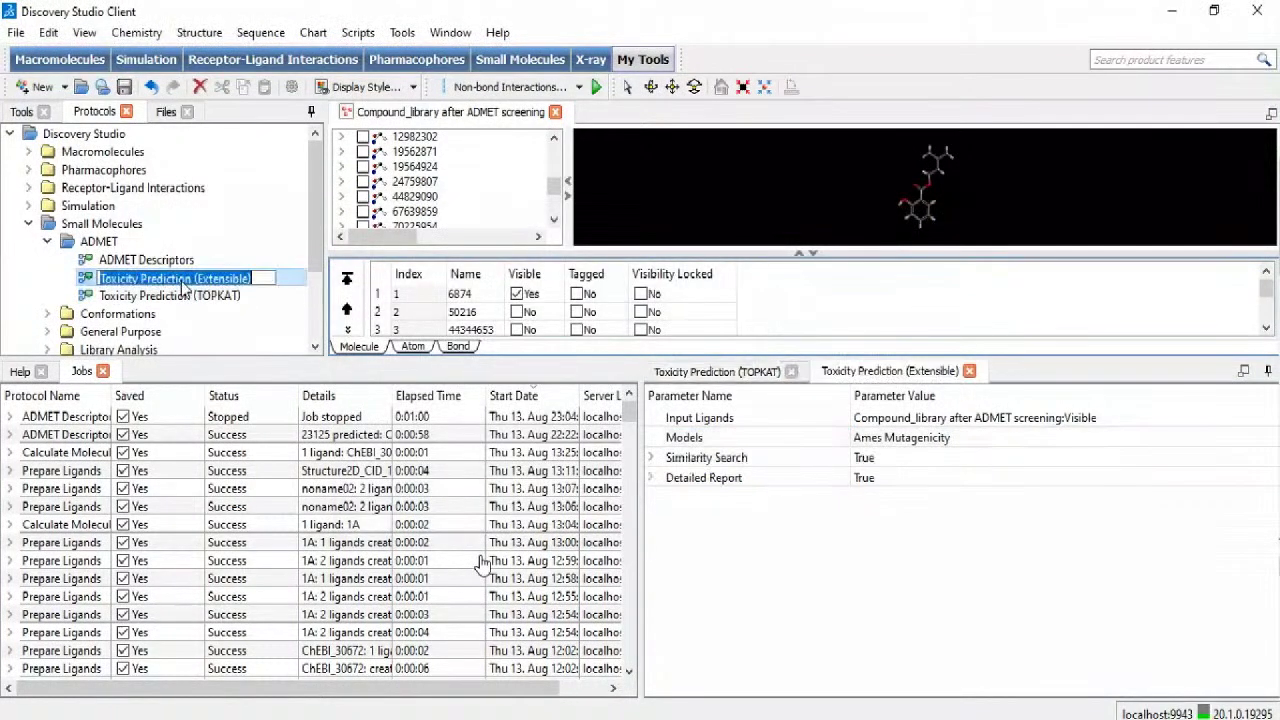
pyautogui.click(791, 371)
pyautogui.click(928, 426)
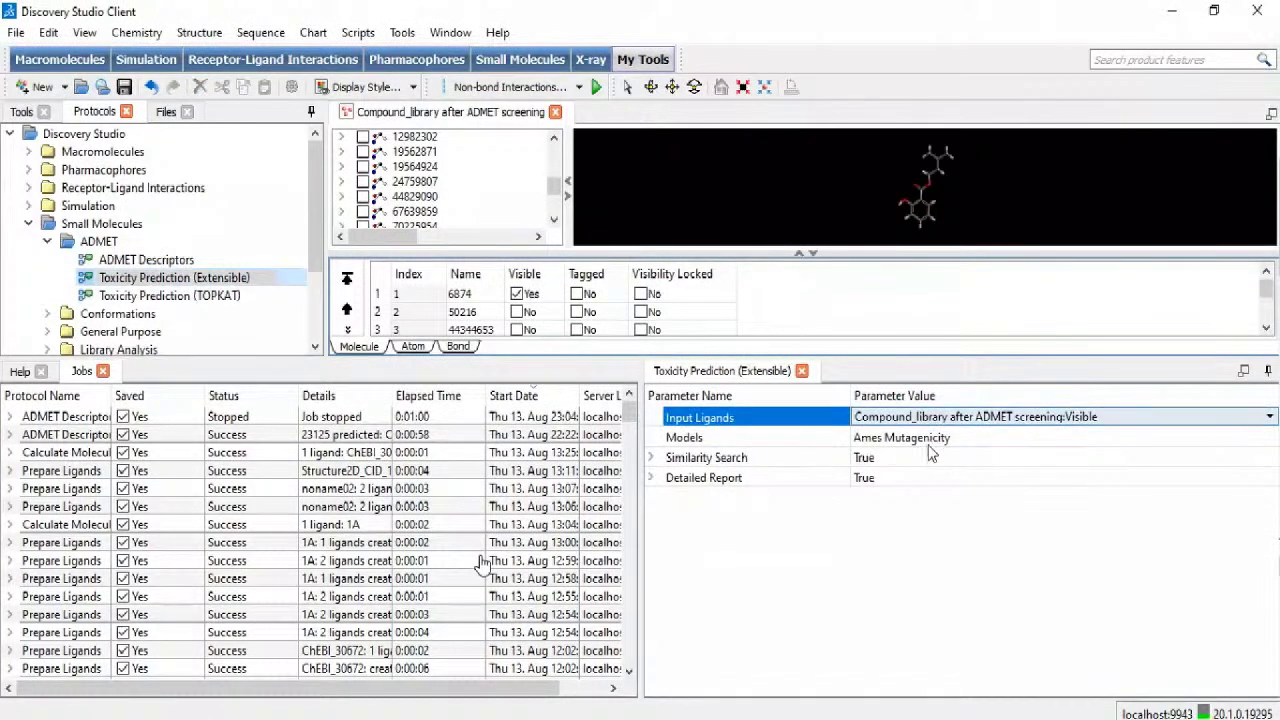
# Step: Add NTP Rodent Carcinogenicity to the selected models alongside Ames Mutagenicity, and run the extensible toxicity prediction
pyautogui.click(930, 441)
pyautogui.click(1262, 440)
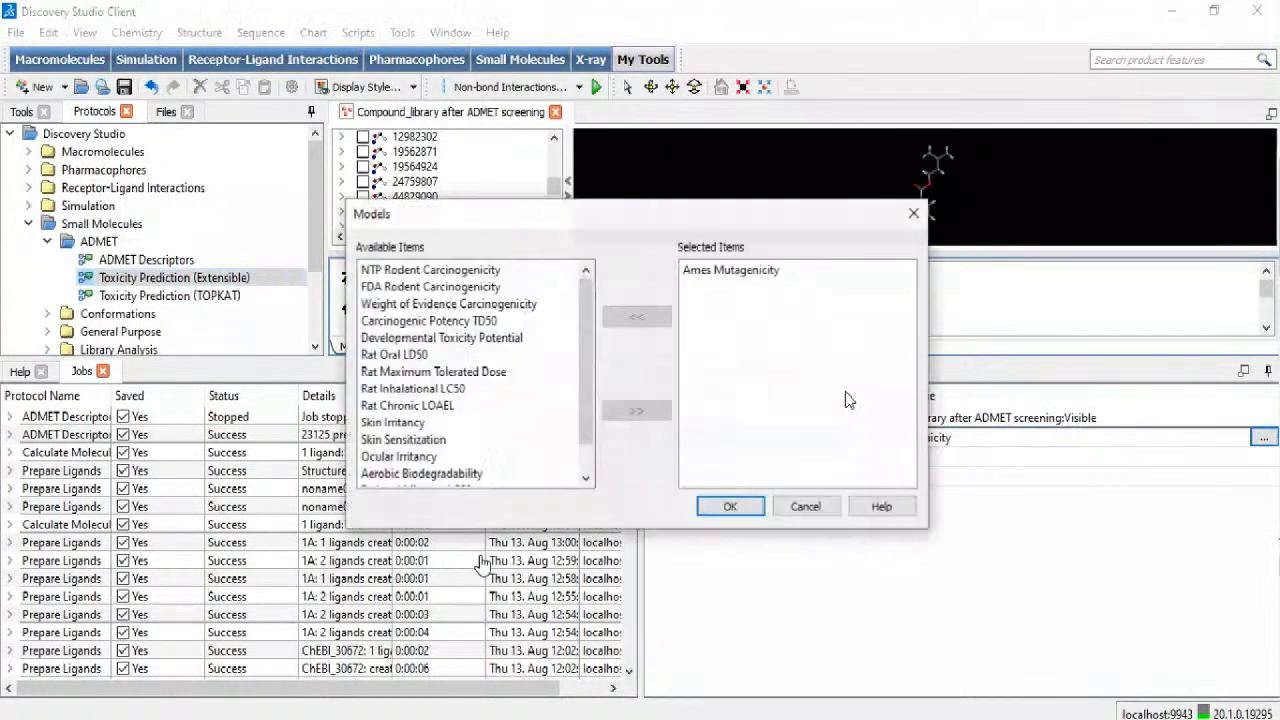
pyautogui.click(470, 270)
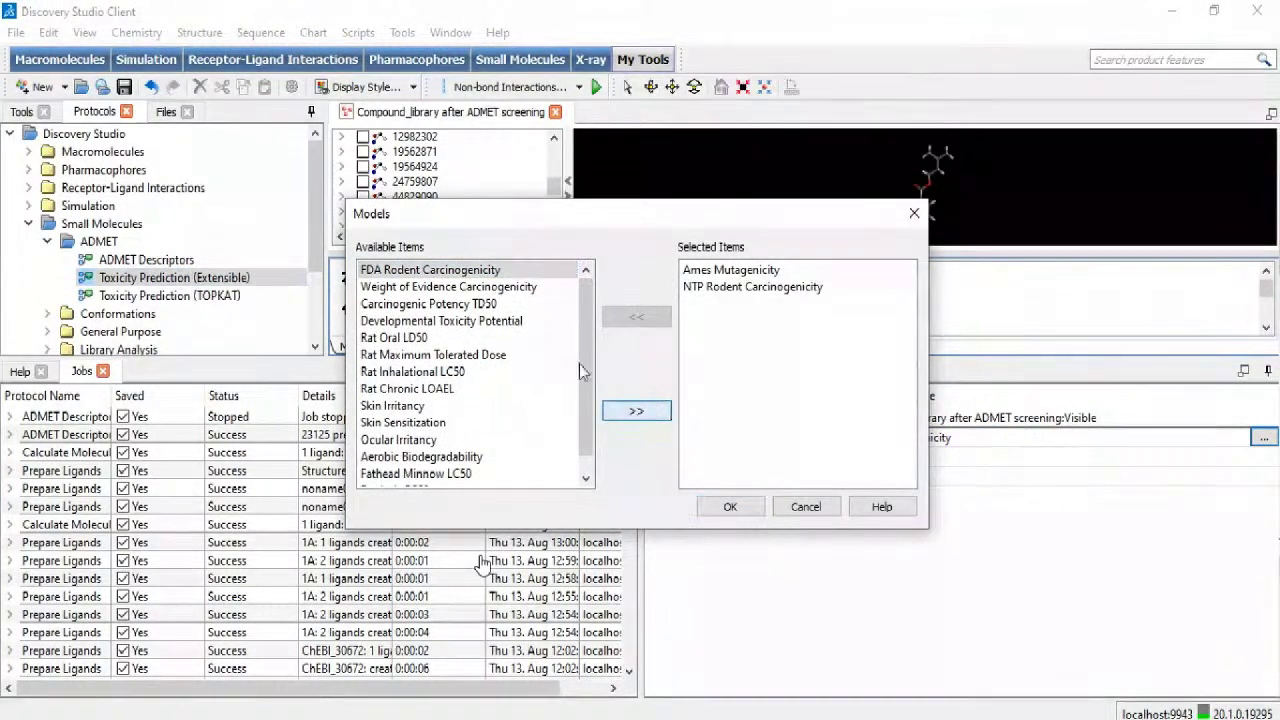
pyautogui.scroll(-1, 433, 408)
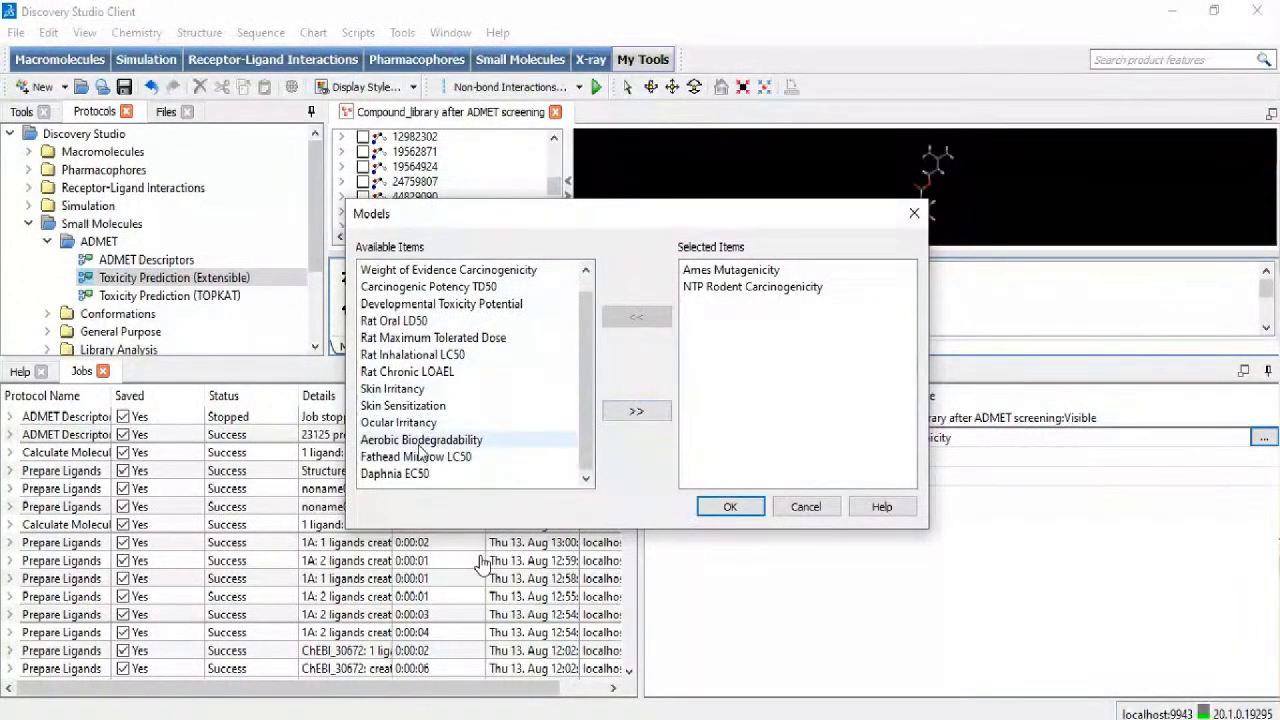
pyautogui.scroll(1, 446, 458)
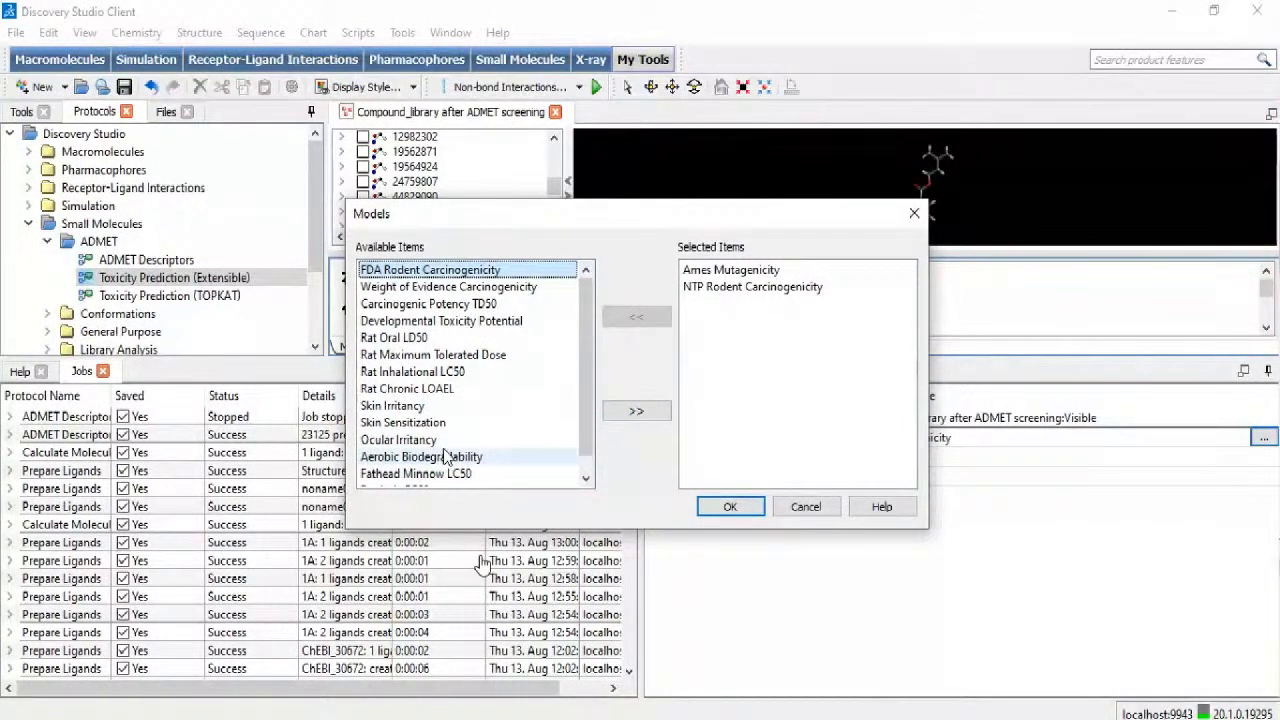
pyautogui.click(729, 507)
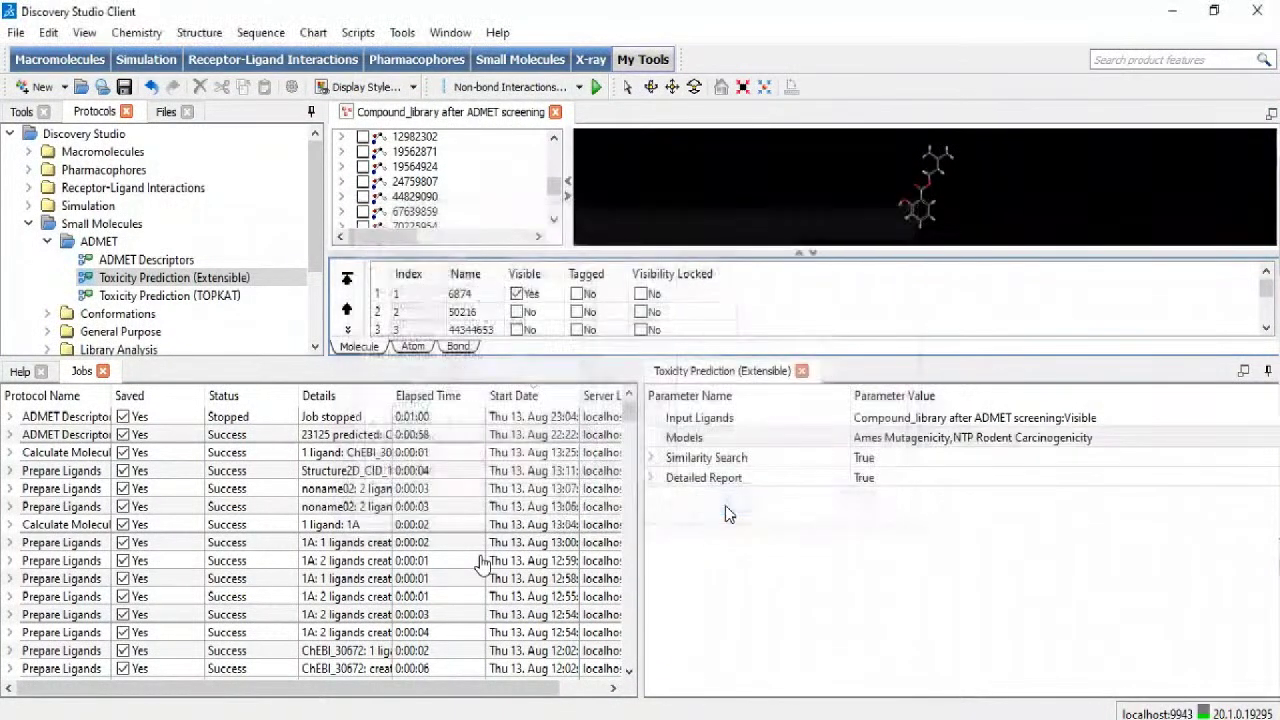
pyautogui.hotkey('ctrl', 'r')
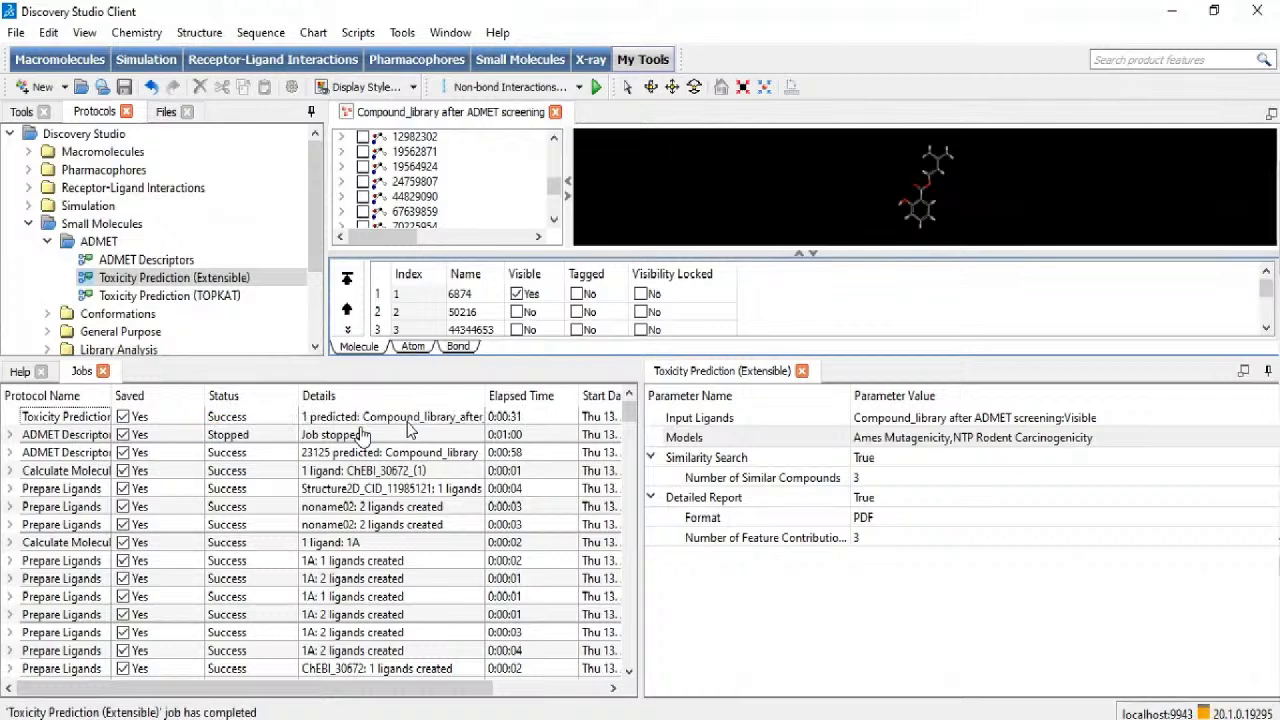
# Step: Check the input ligand choices of the toxicity prediction, keeping Compound_library after ADMET screening:Visible
pyautogui.click(637, 385)
pyautogui.click(997, 427)
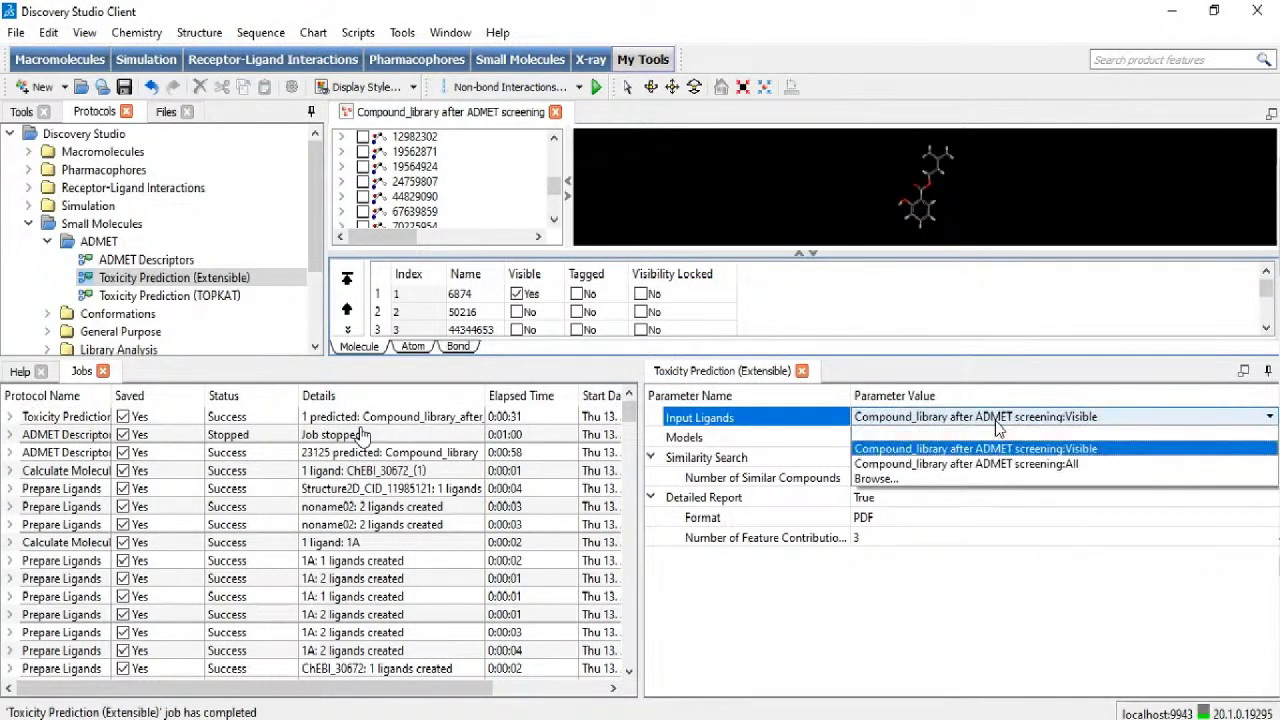
pyautogui.click(930, 655)
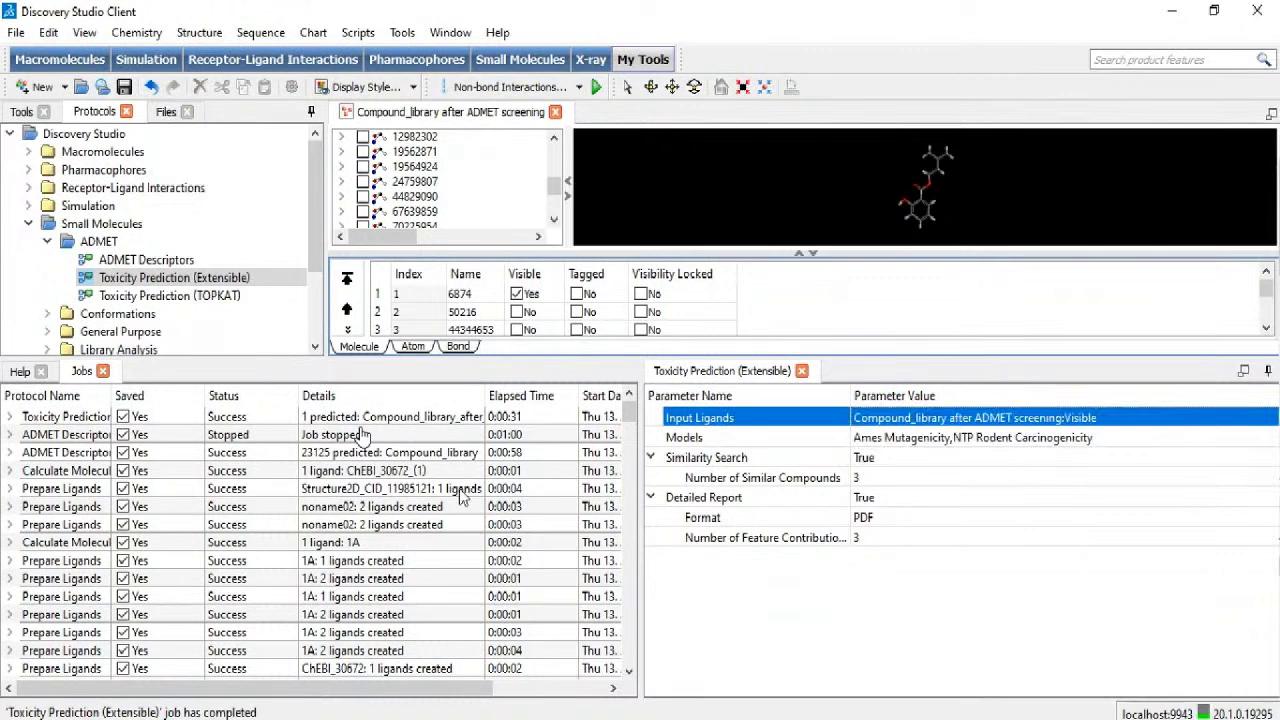
# Step: Open the results of the finished single-ligand toxicity prediction and its detailed report
pyautogui.doubleClick(376, 418)
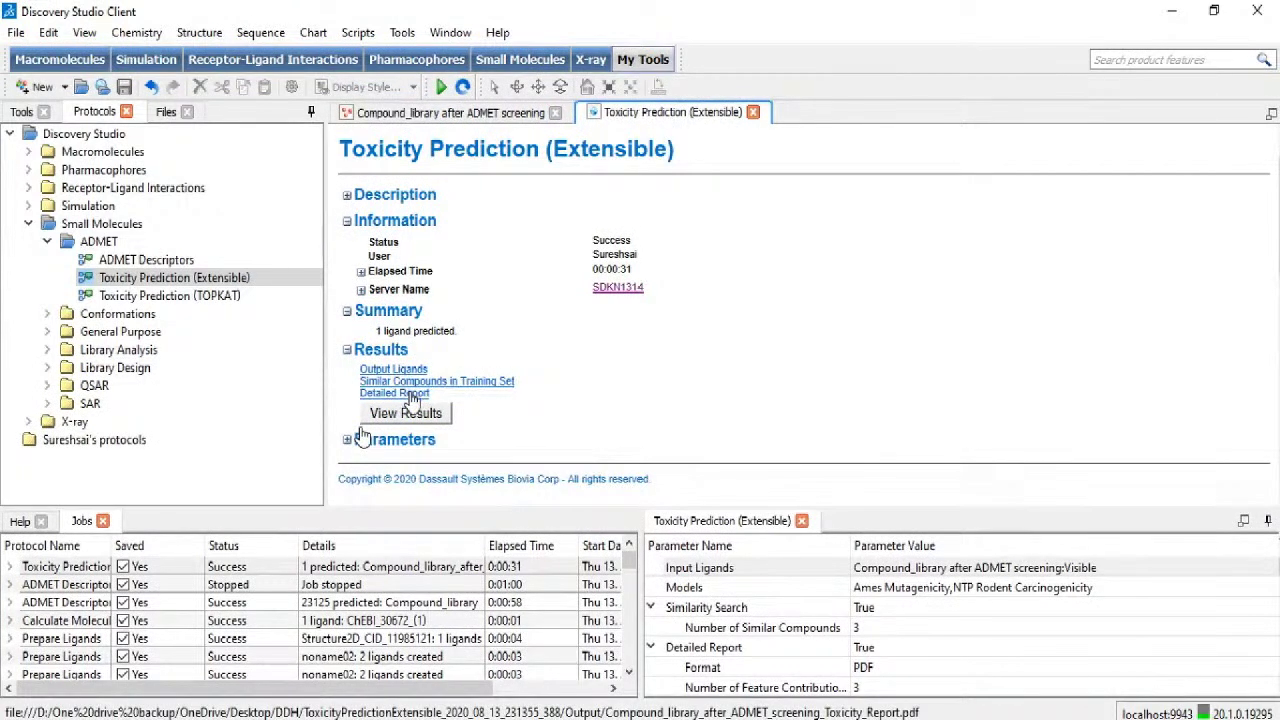
pyautogui.click(411, 395)
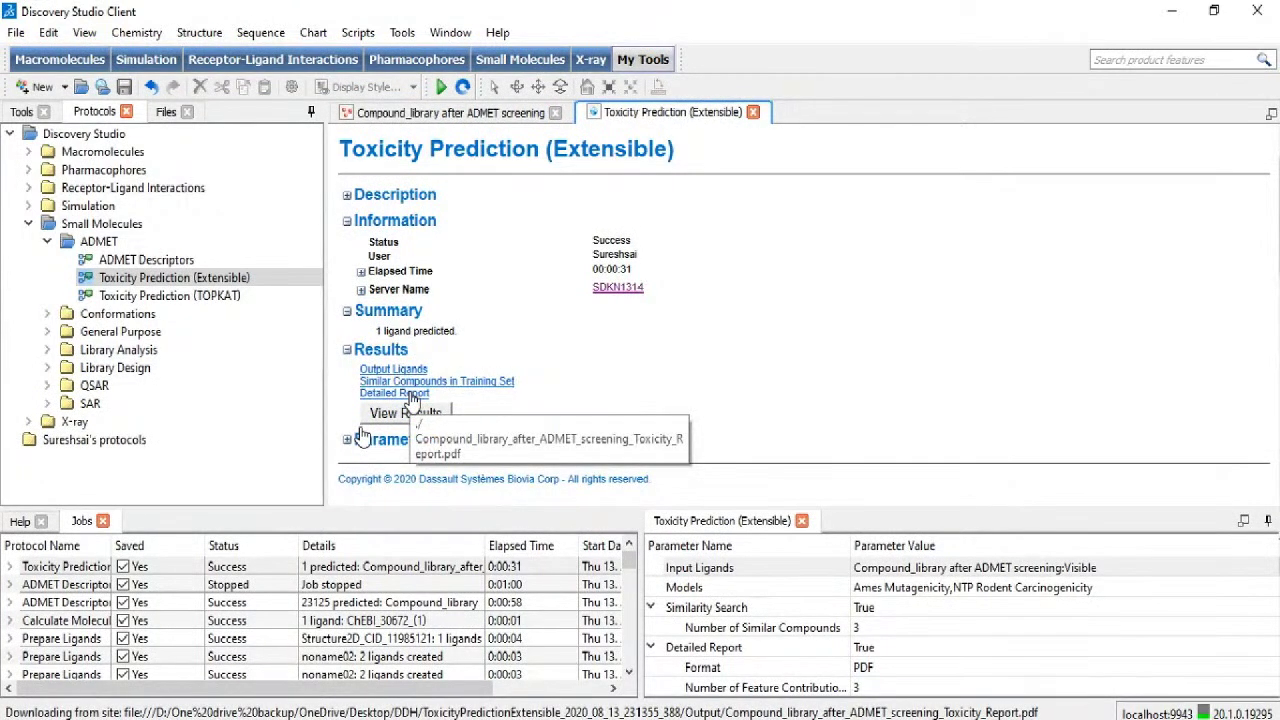
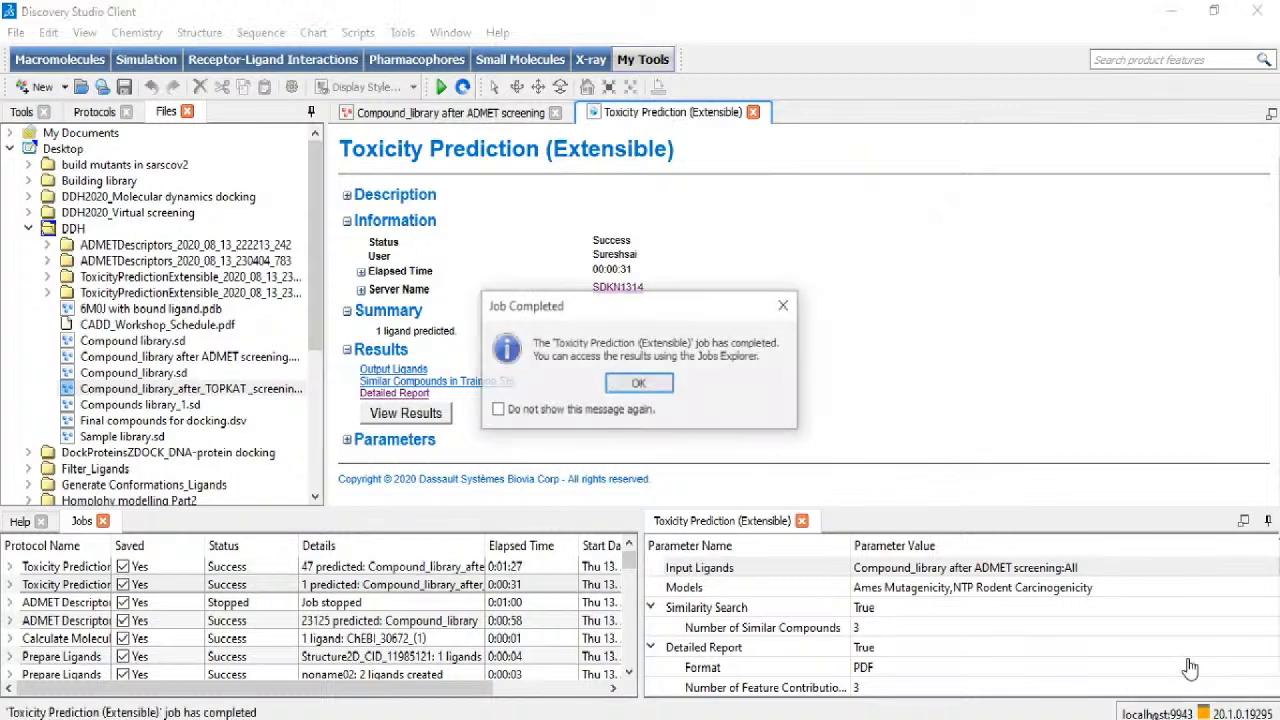
# Step: Close the compound library and the single-ligand results page, and open the results of the toxicity prediction run on all ligands
pyautogui.click(643, 386)
pyautogui.click(557, 115)
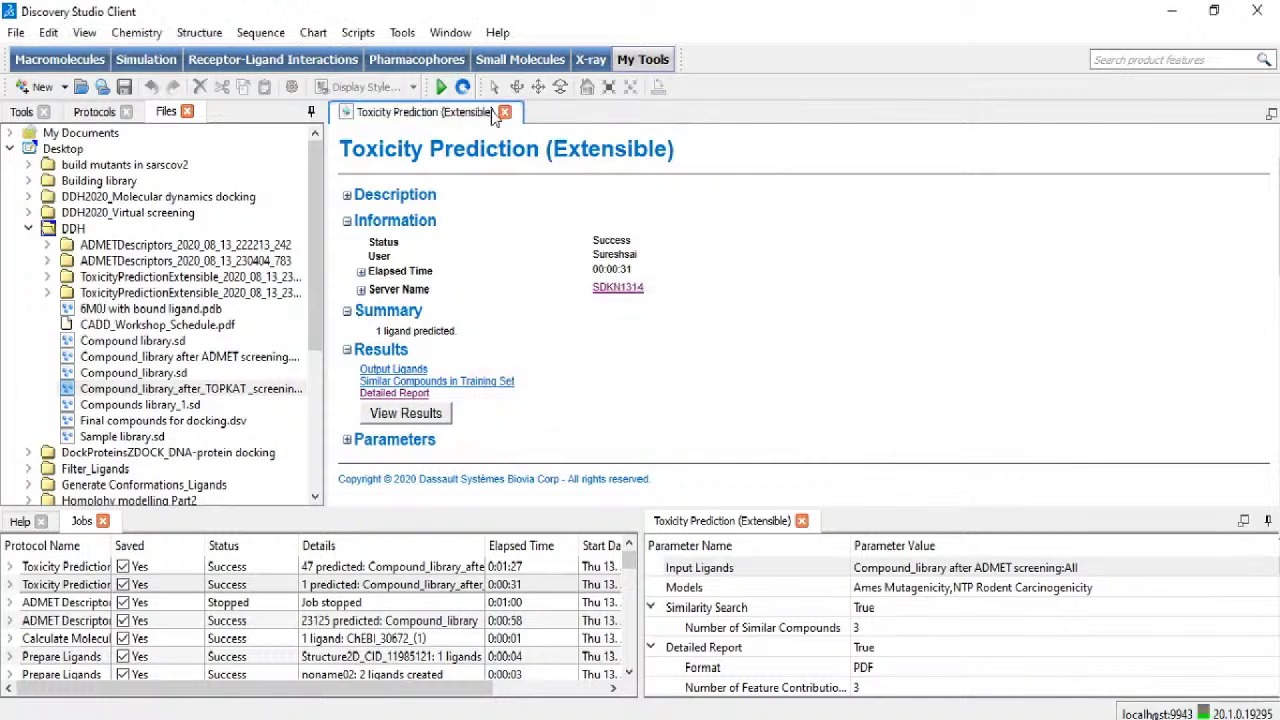
pyautogui.click(505, 113)
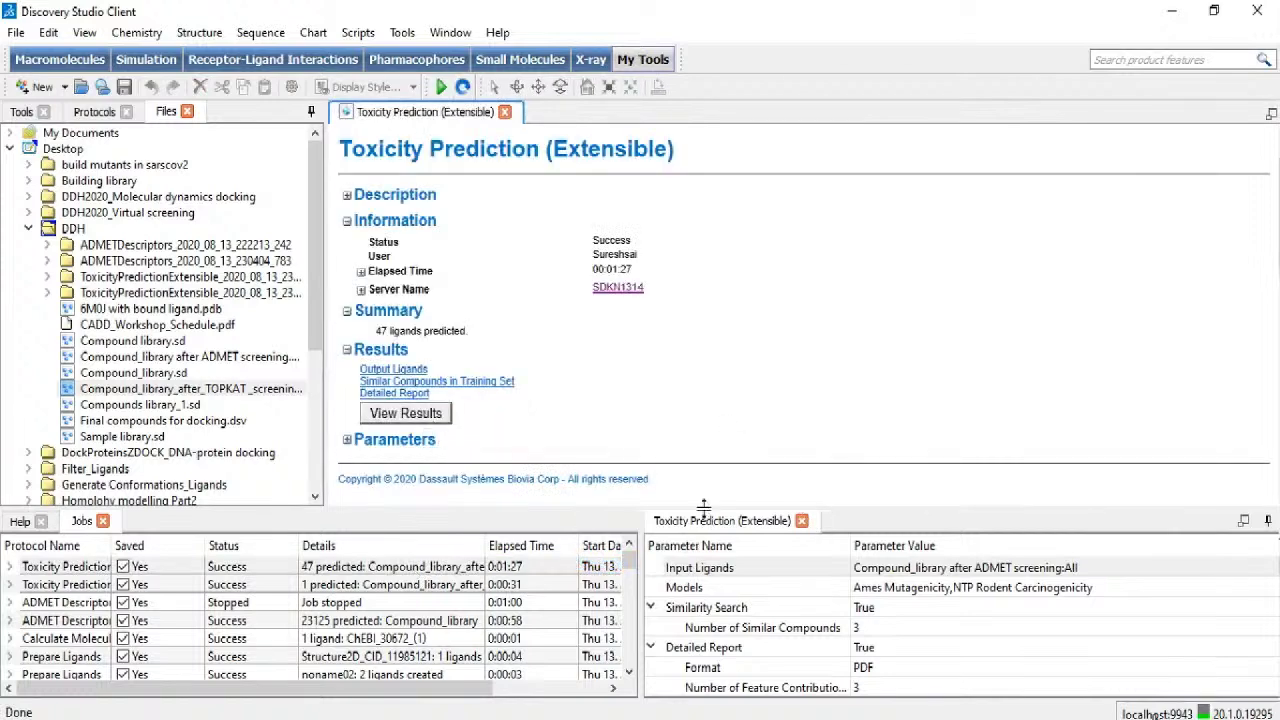
pyautogui.moveTo(703, 507); pyautogui.dragTo(703, 587)
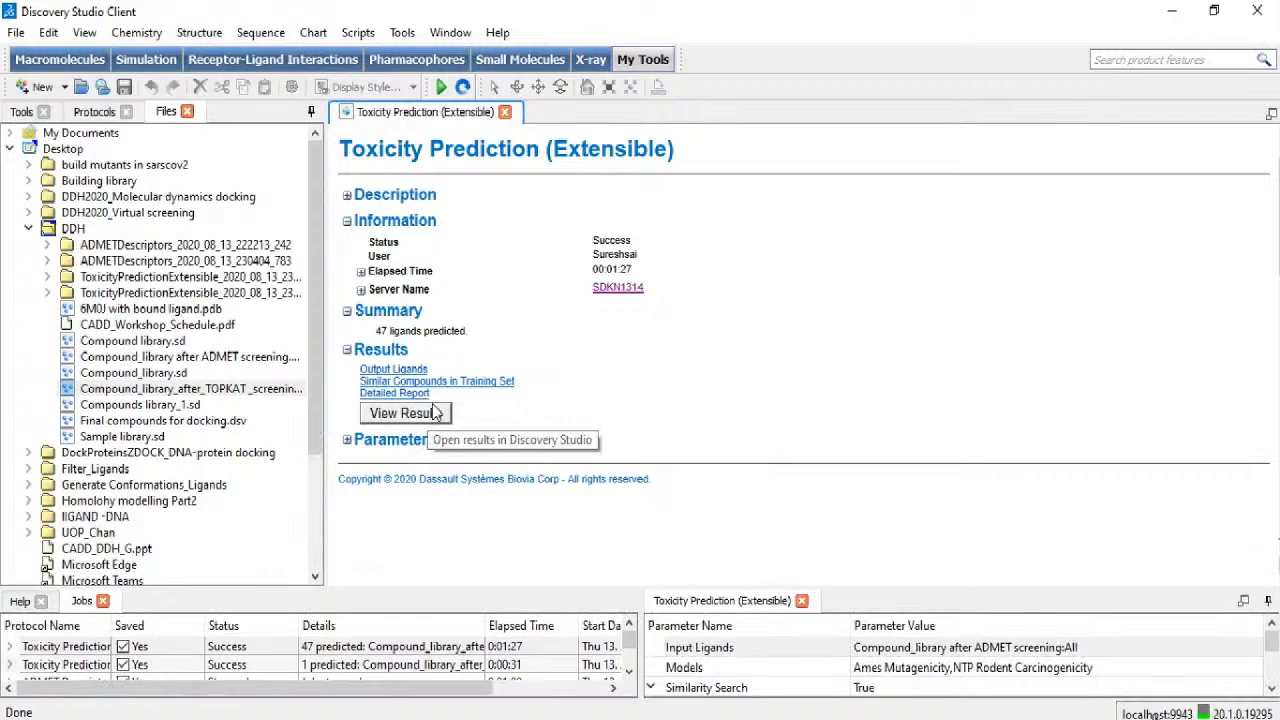
# Step: Open the table of similar compounds in the training set and examine their names, query compounds, distances, models and predicted values
pyautogui.click(404, 413)
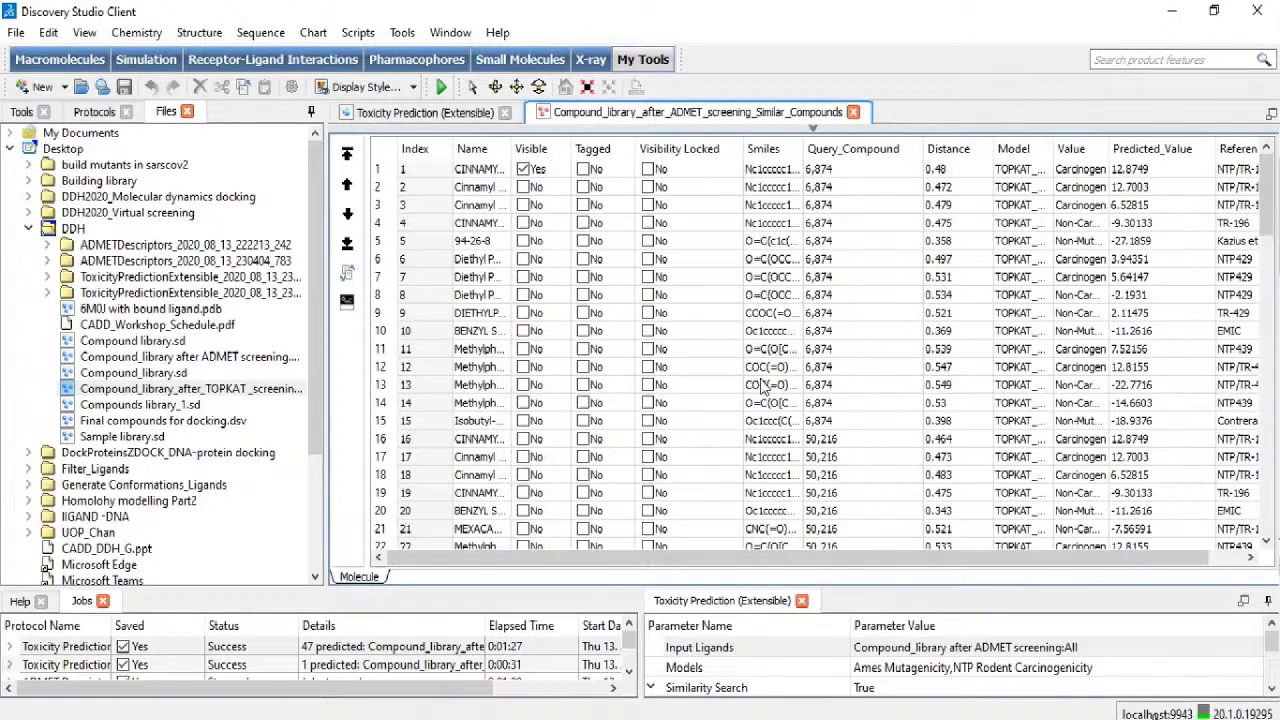
pyautogui.doubleClick(510, 148)
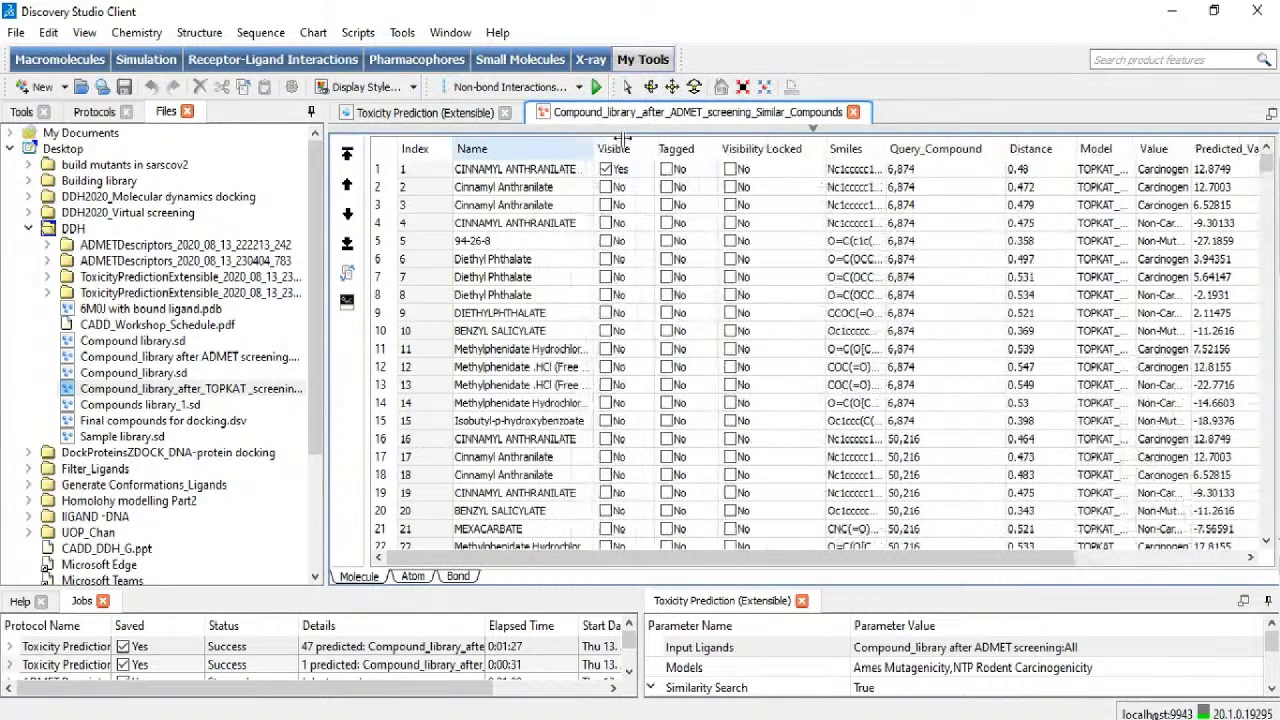
pyautogui.moveTo(566, 138); pyautogui.dragTo(565, 140)
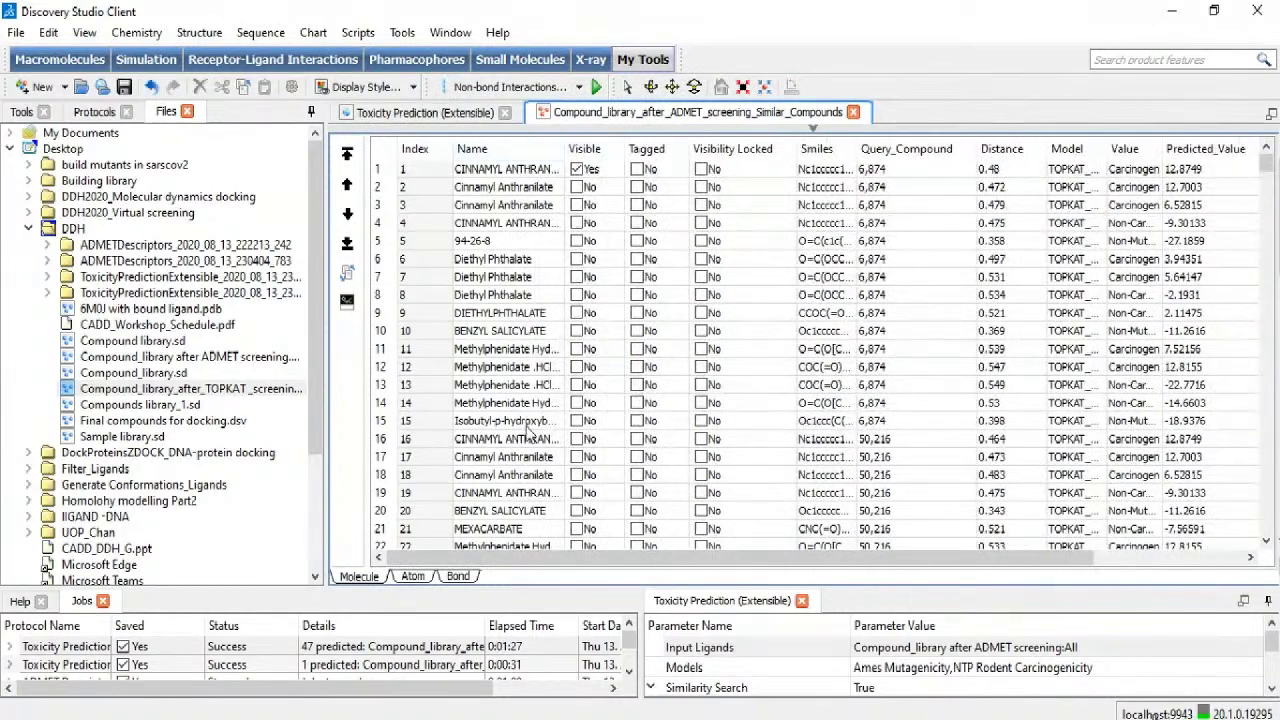
pyautogui.moveTo(1006, 558); pyautogui.dragTo(1094, 451)
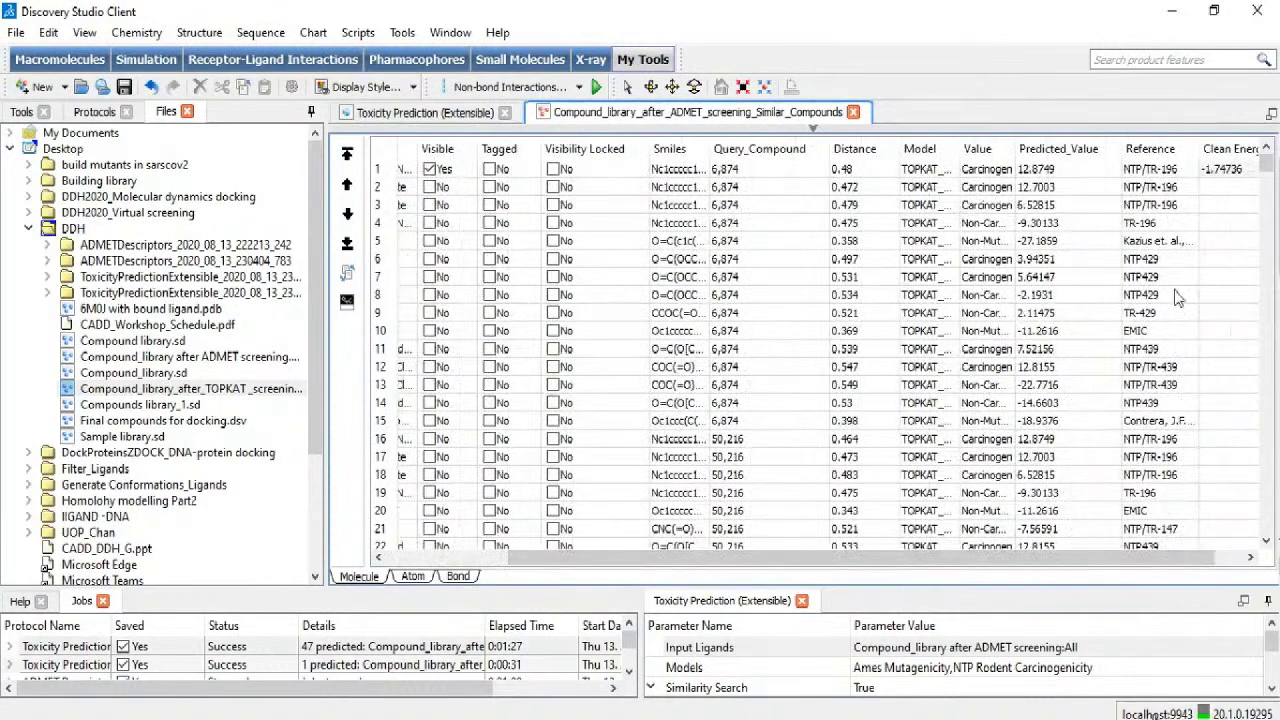
pyautogui.scroll(-2, 1178, 298)
pyautogui.moveTo(1196, 558); pyautogui.dragTo(672, 405)
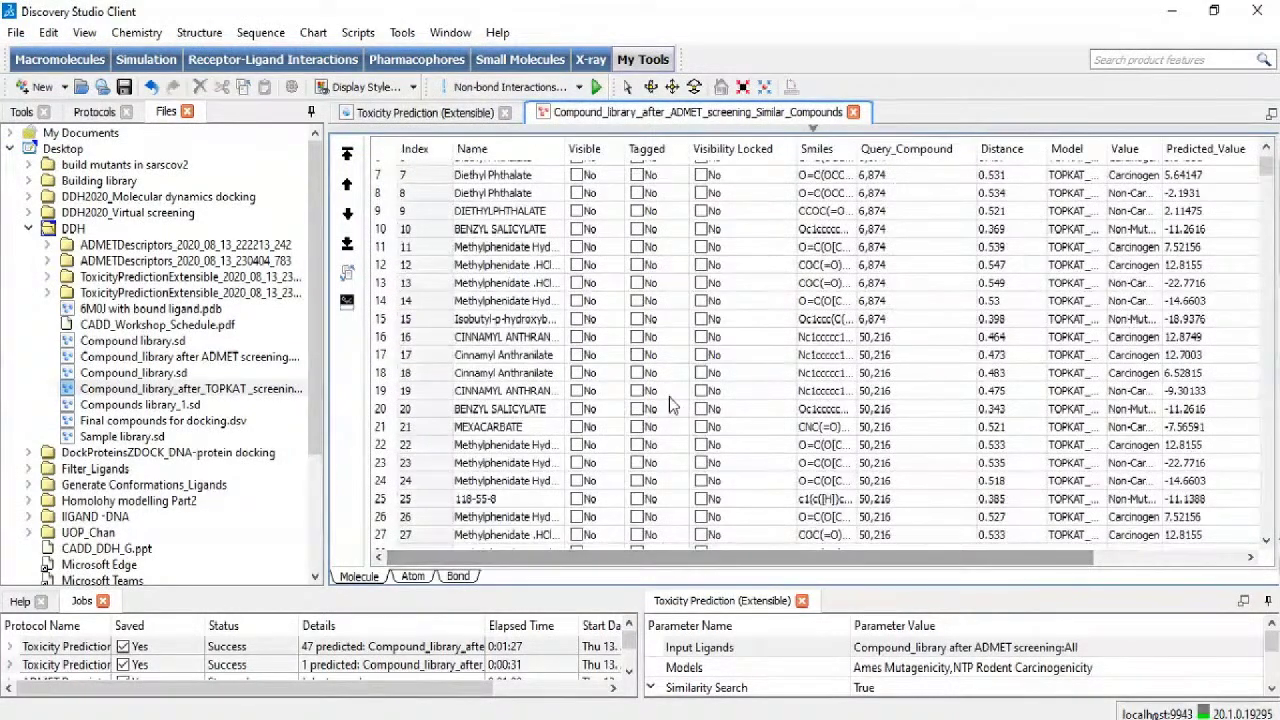
pyautogui.scroll(-5, 1220, 272)
pyautogui.scroll(-16, 1268, 260)
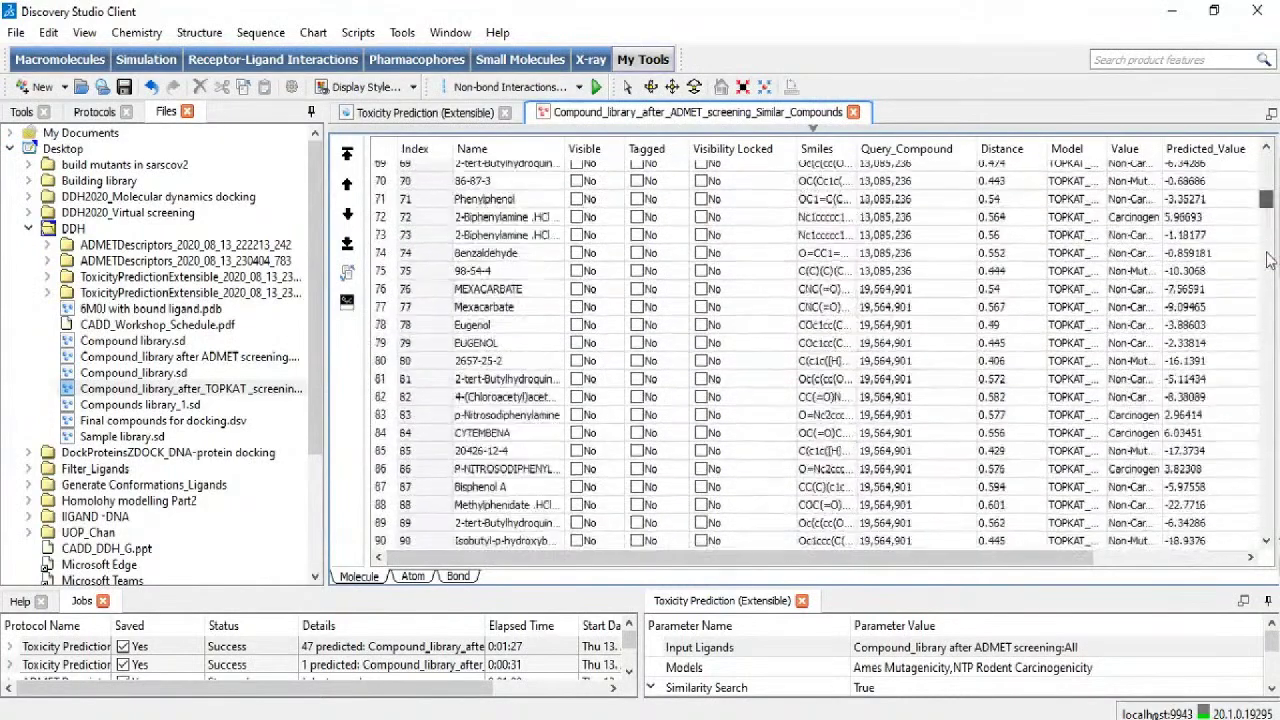
pyautogui.scroll(-20, 1268, 260)
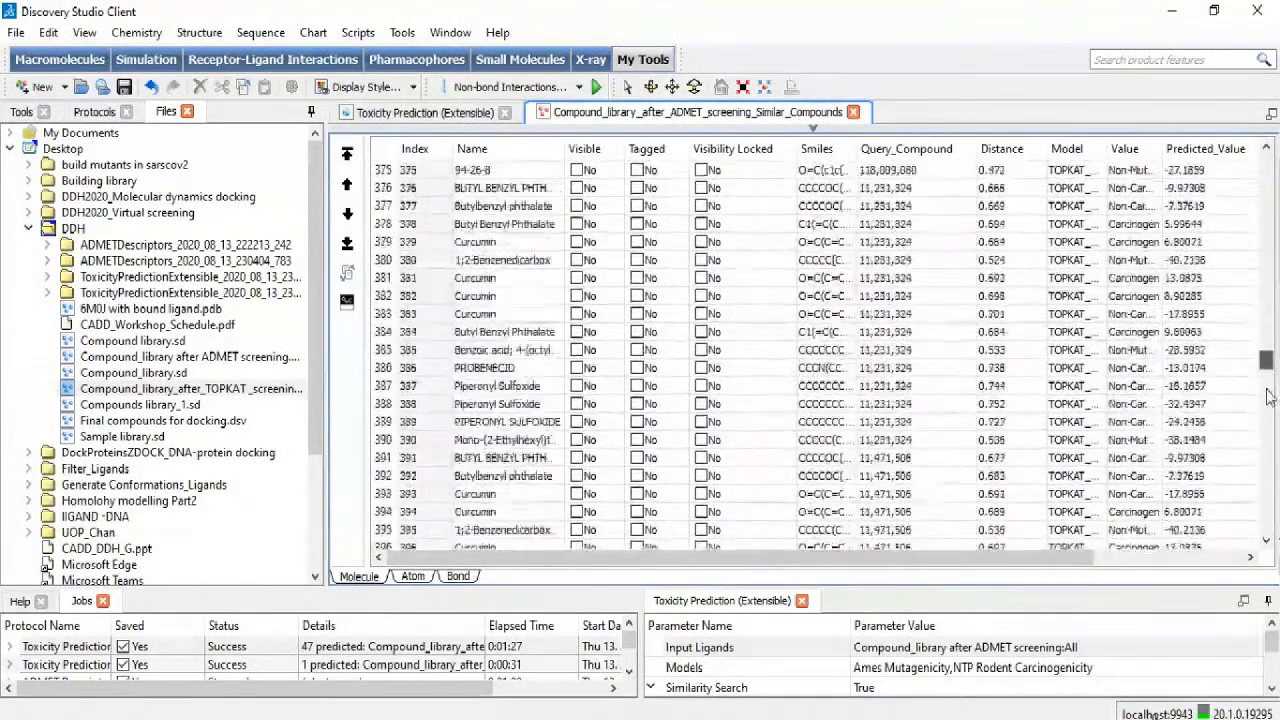
pyautogui.scroll(20, 1268, 397)
# Step: Open the detailed toxicity report of the all-ligand run, read the Ames mutagenicity pages of the first compounds, and close the report
pyautogui.click(430, 112)
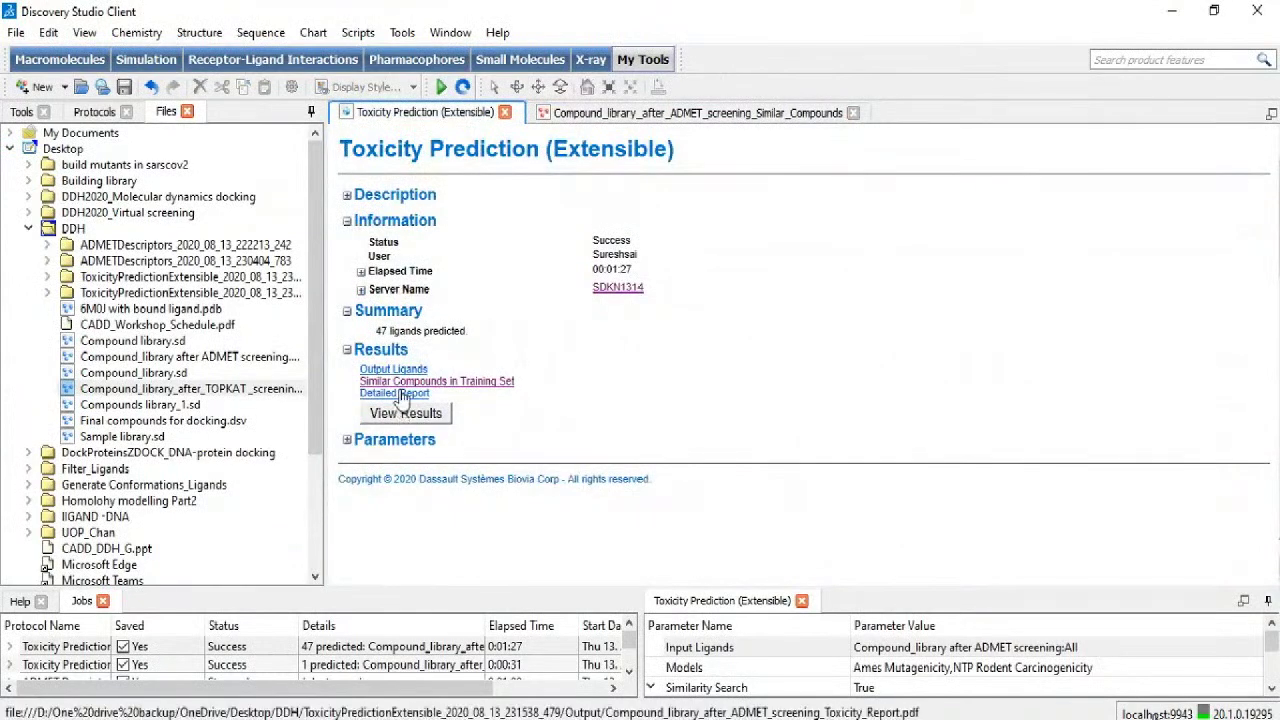
pyautogui.click(403, 394)
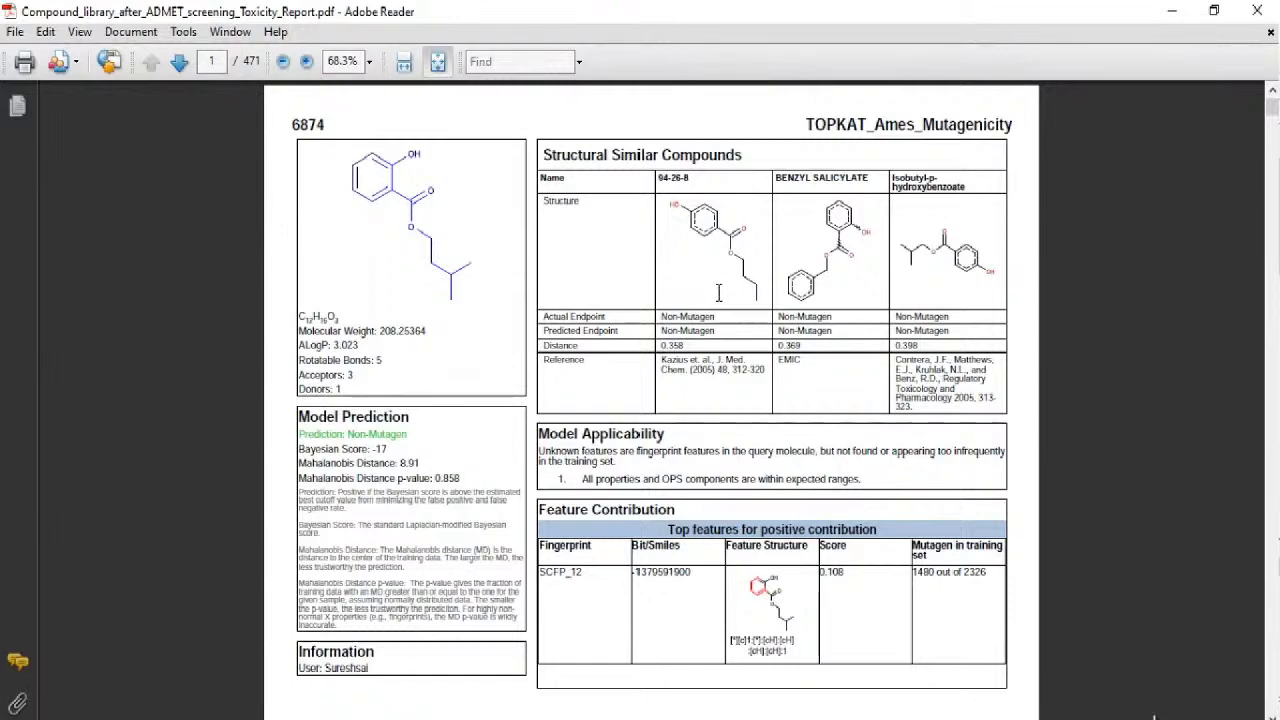
pyautogui.scroll(-2, 718, 292)
pyautogui.scroll(-2, 722, 302)
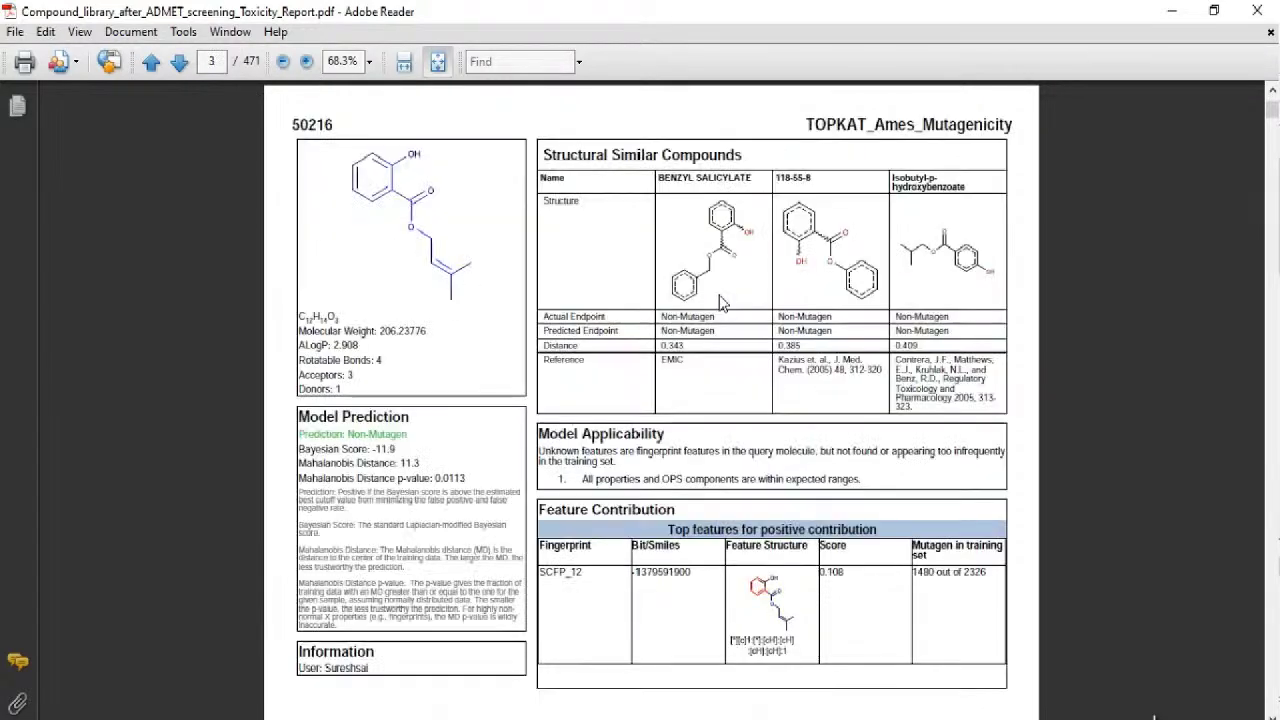
pyautogui.scroll(-2, 720, 295)
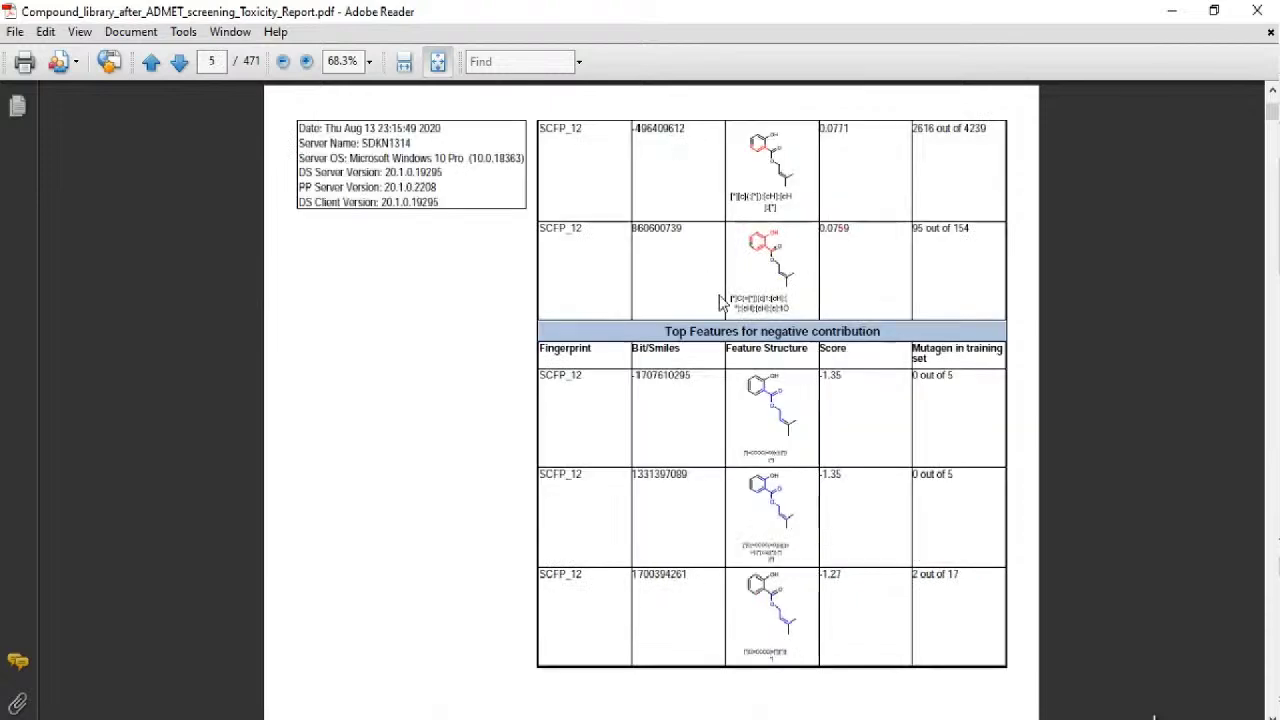
pyautogui.scroll(-2, 720, 302)
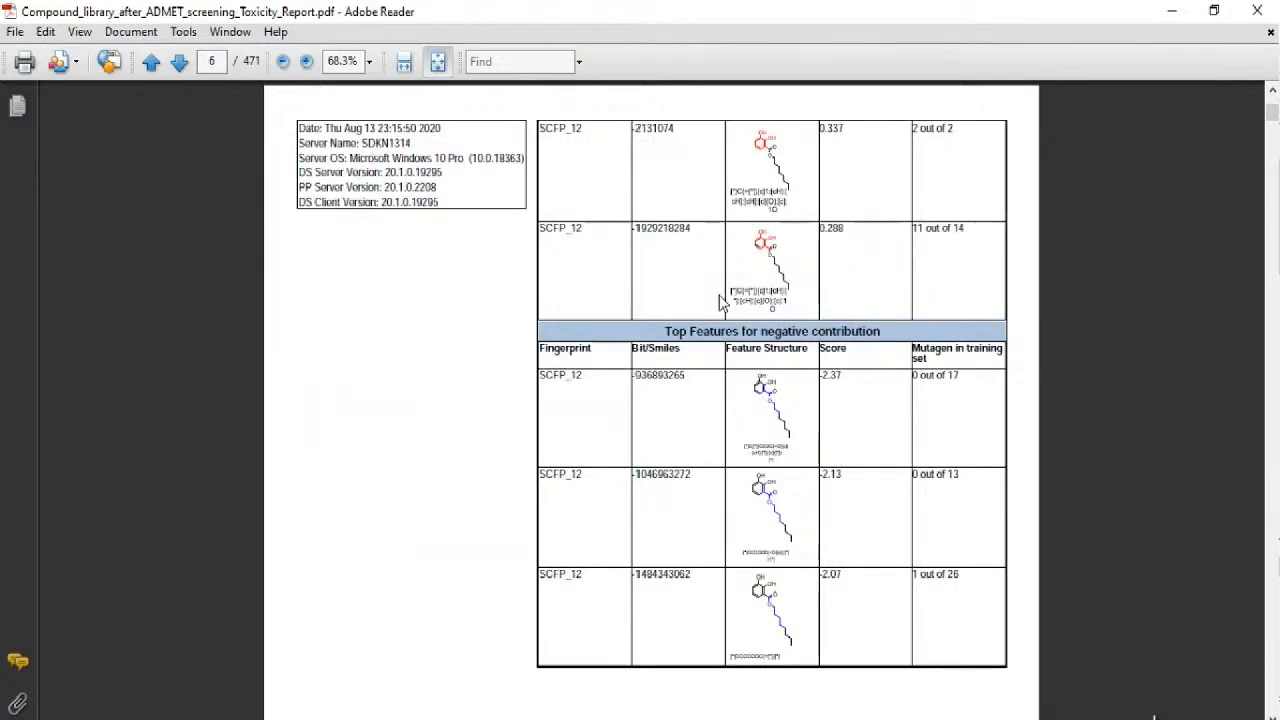
pyautogui.scroll(-2, 720, 302)
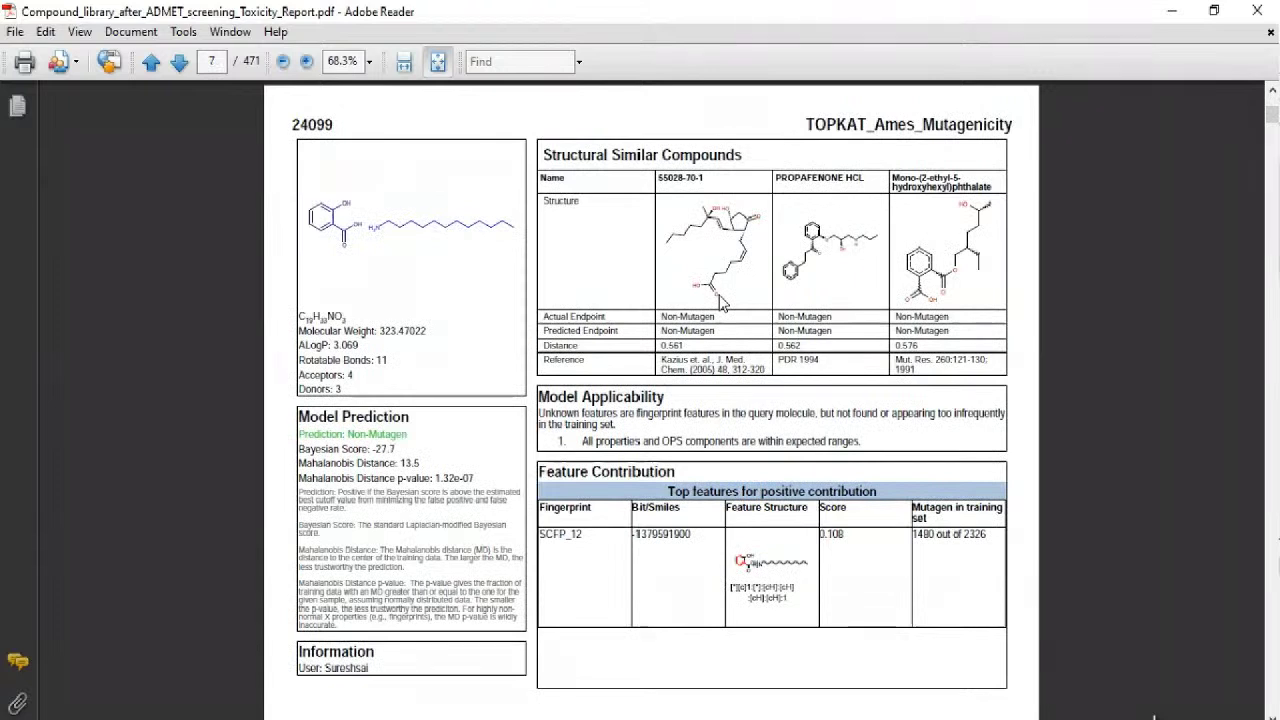
pyautogui.click(1265, 17)
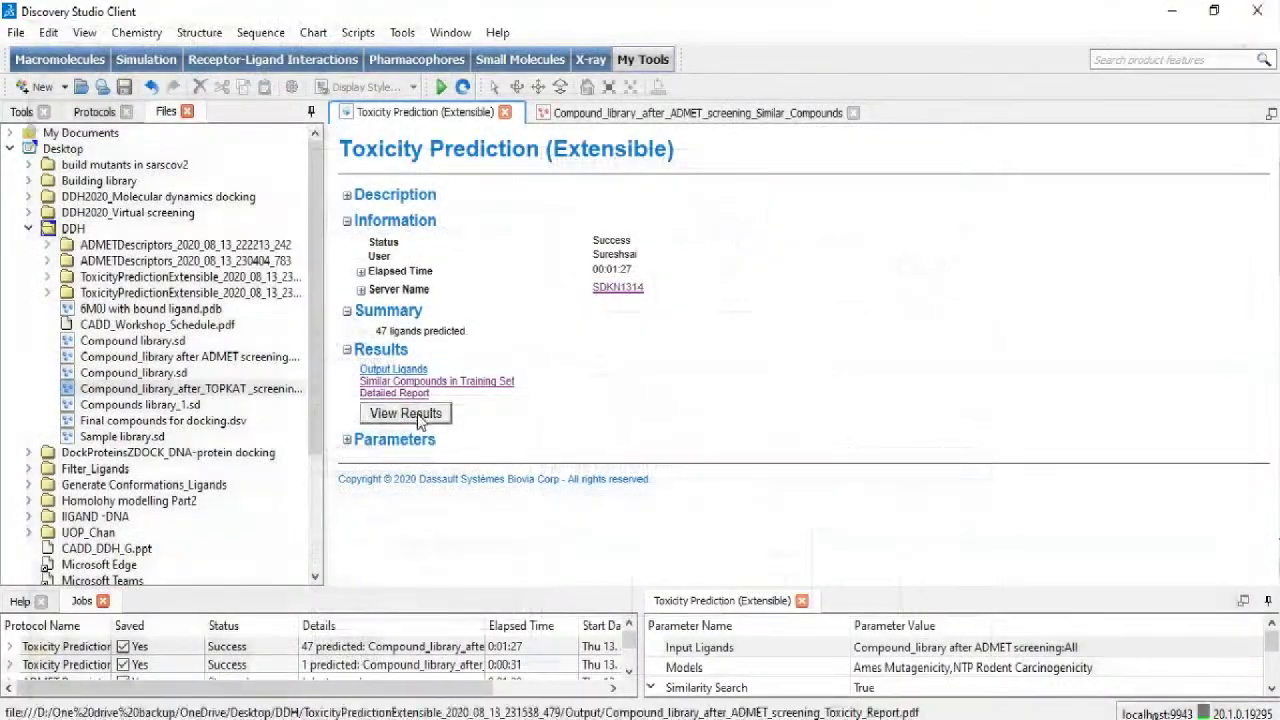
# Step: Open the predicted output ligands and sort the table in ascending order by TOPKAT_Mouse_Female_NTP_Prediction
pyautogui.click(405, 413)
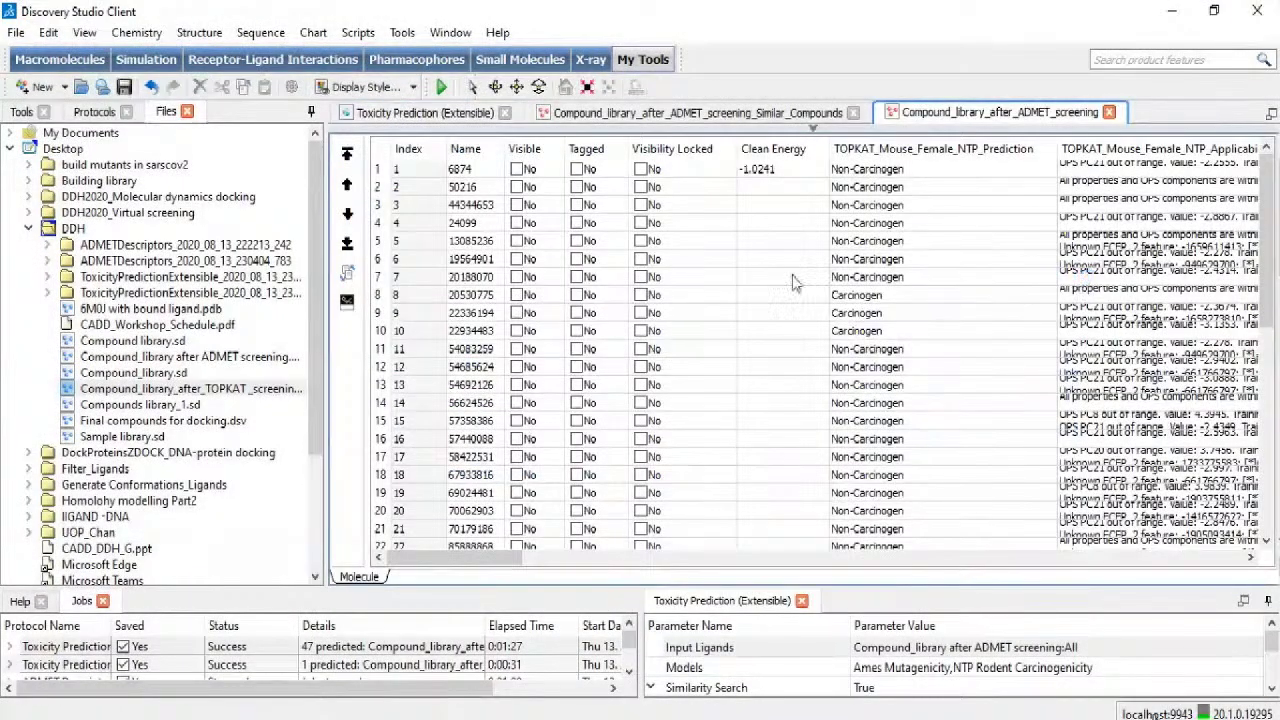
pyautogui.doubleClick(925, 155)
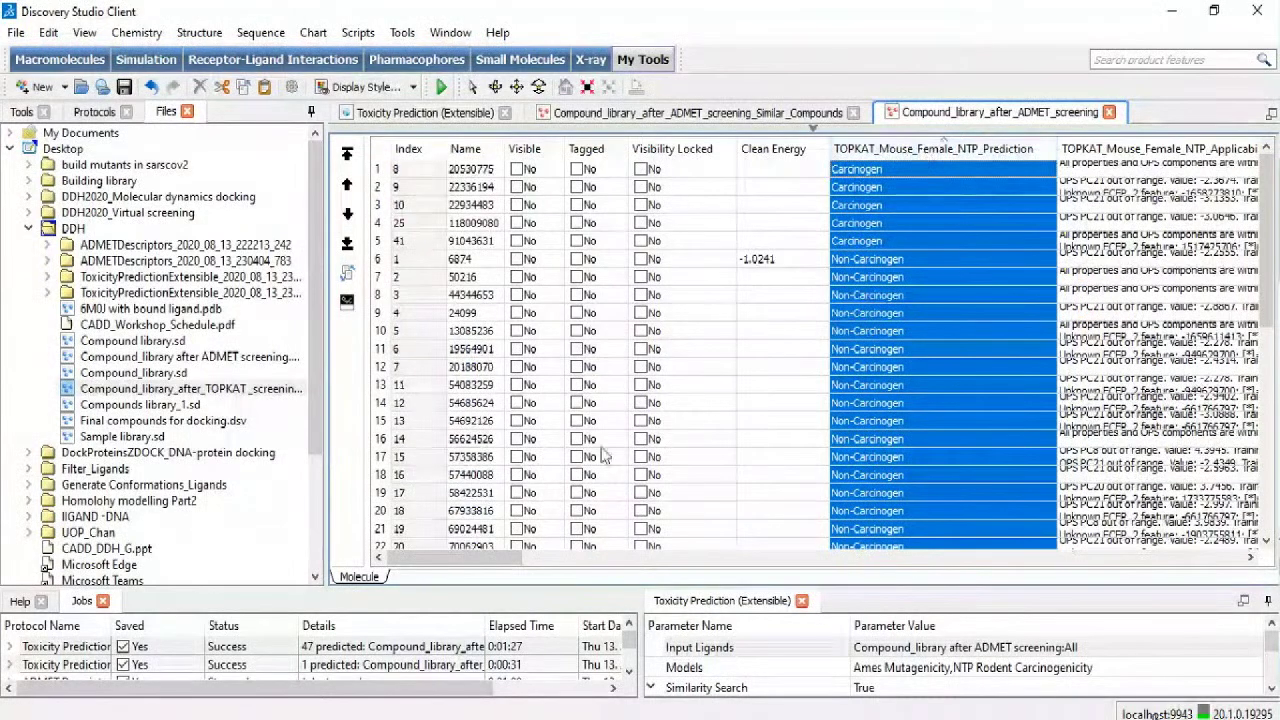
# Step: Start a filter on the output ligands table with TOPKAT_Mouse_Female_NTP_Prediction set to Equals Non-Carcinogen
pyautogui.rightClick(357, 577)
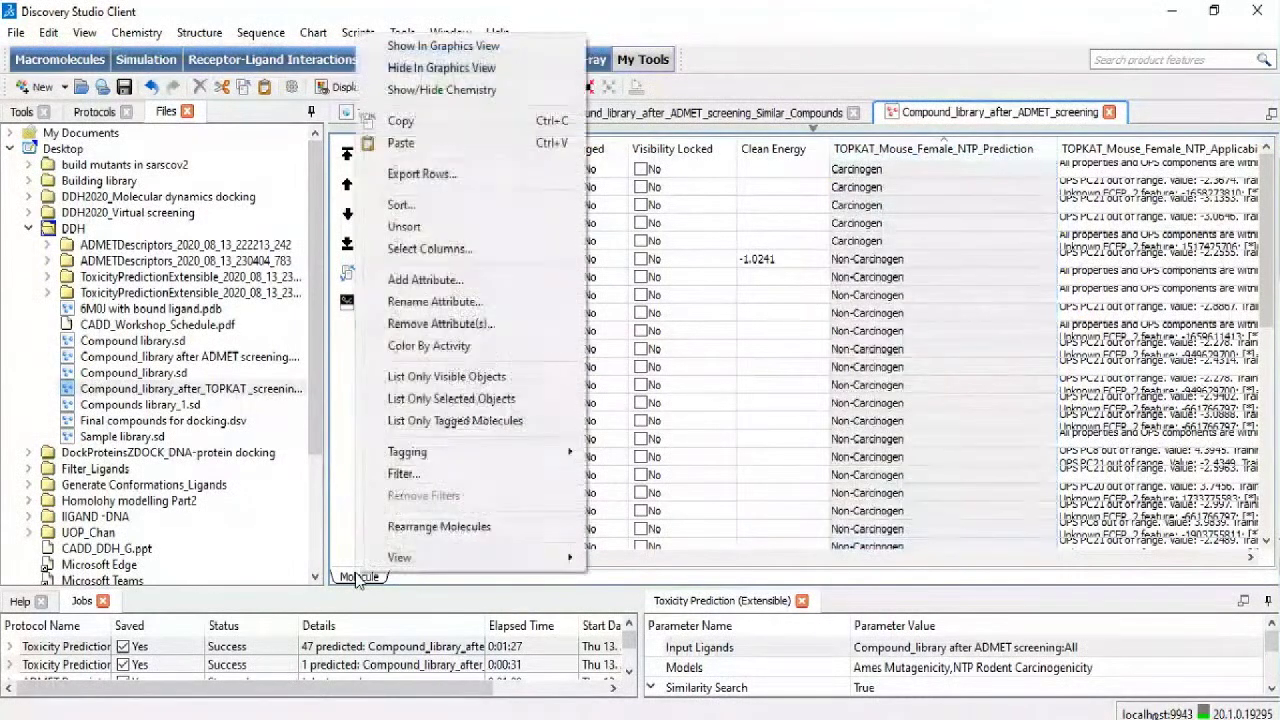
pyautogui.click(404, 474)
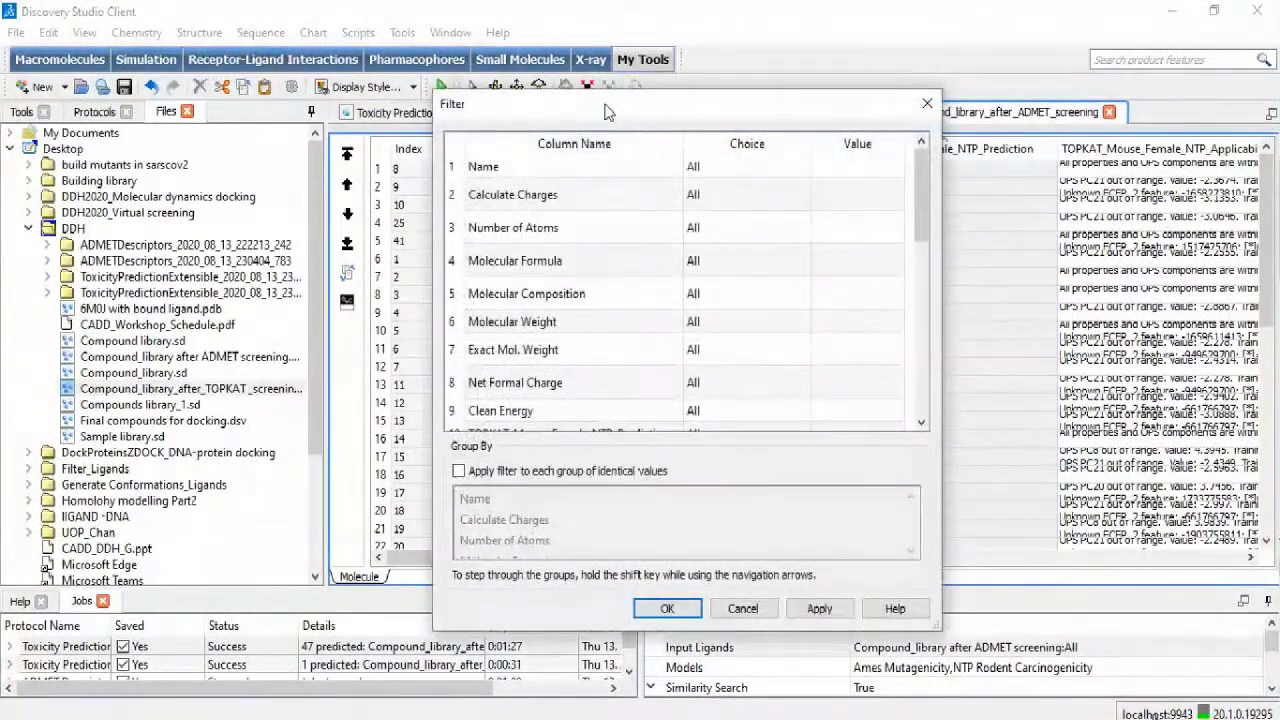
pyautogui.moveTo(605, 110); pyautogui.dragTo(414, 71)
pyautogui.scroll(-1, 551, 309)
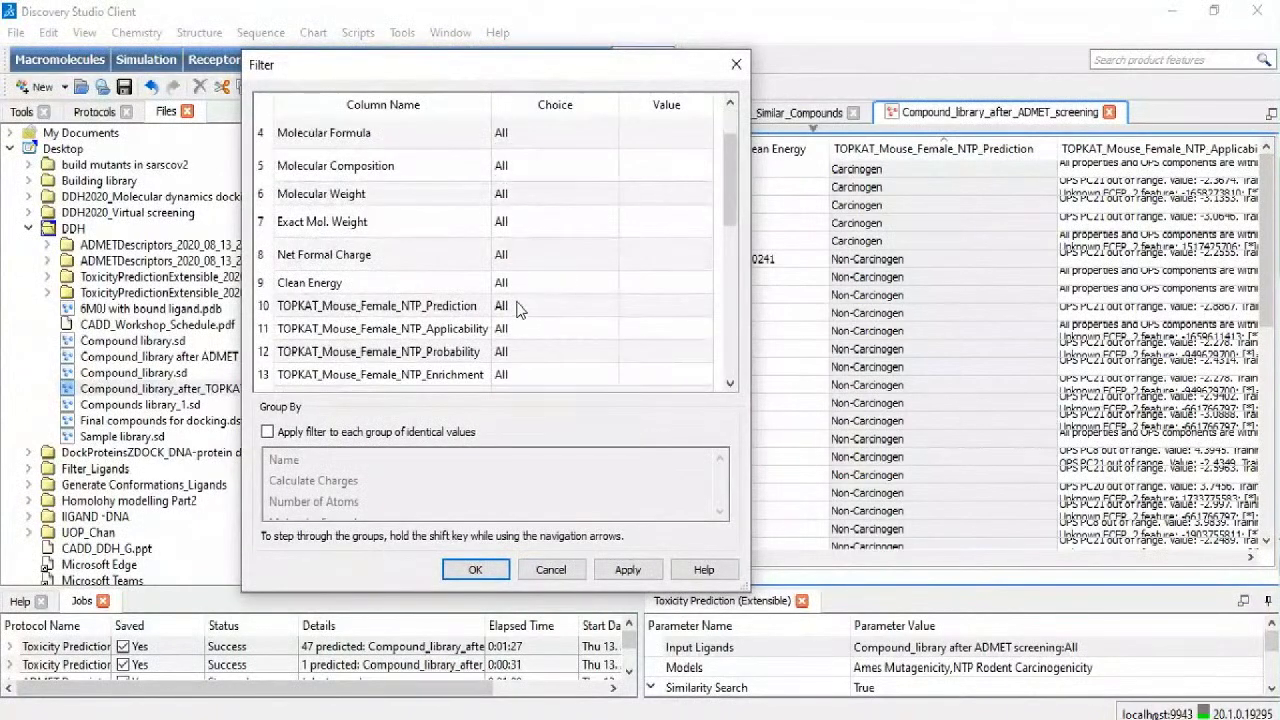
pyautogui.click(519, 311)
pyautogui.click(520, 308)
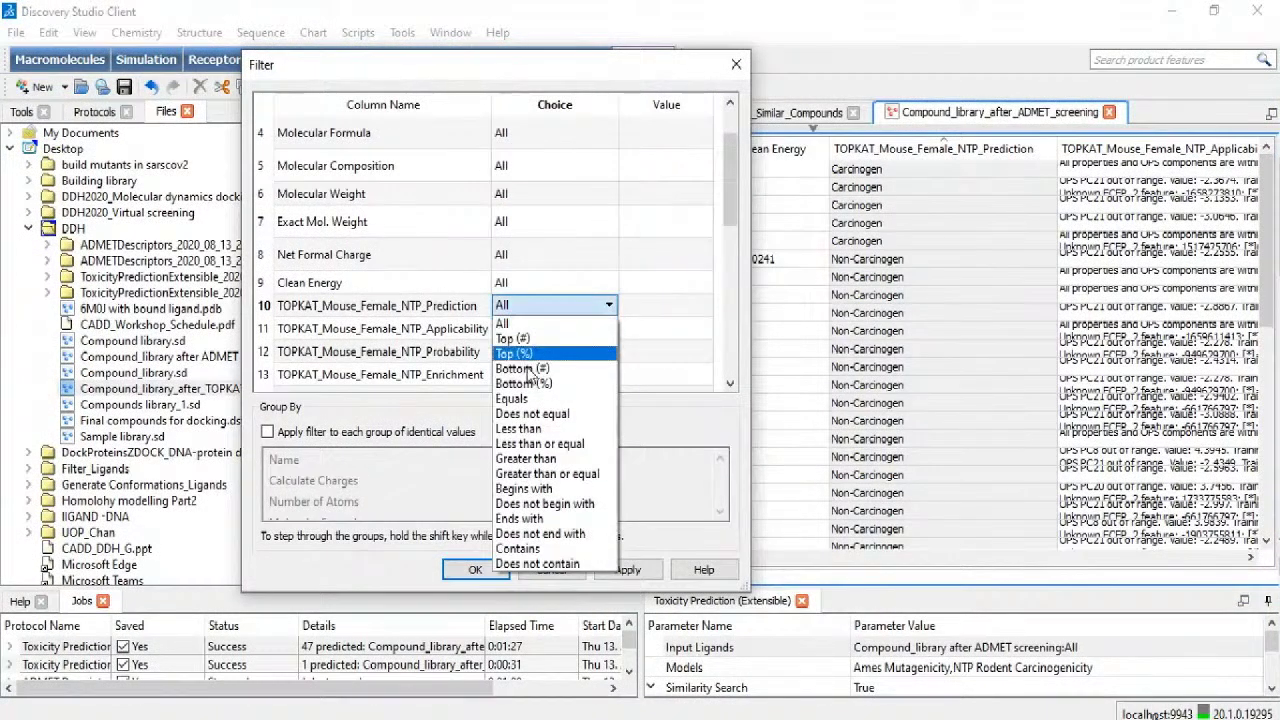
pyautogui.click(533, 400)
pyautogui.click(648, 310)
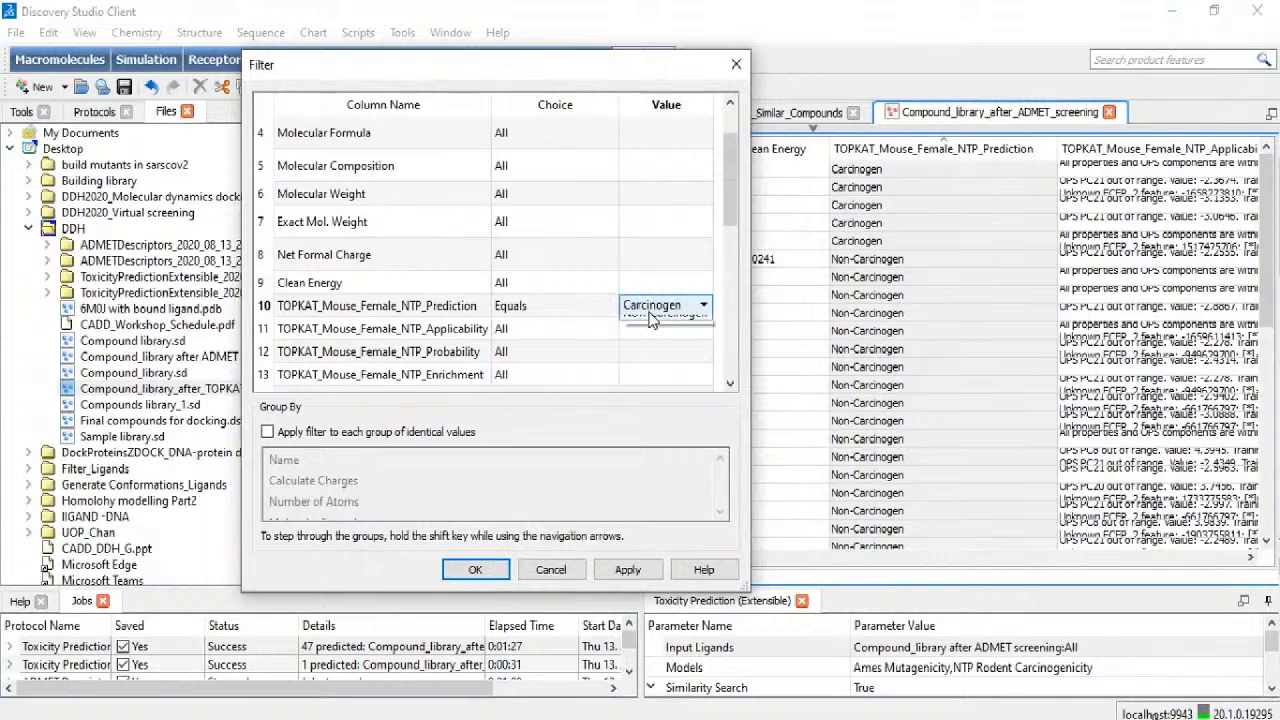
pyautogui.click(652, 310)
pyautogui.click(651, 339)
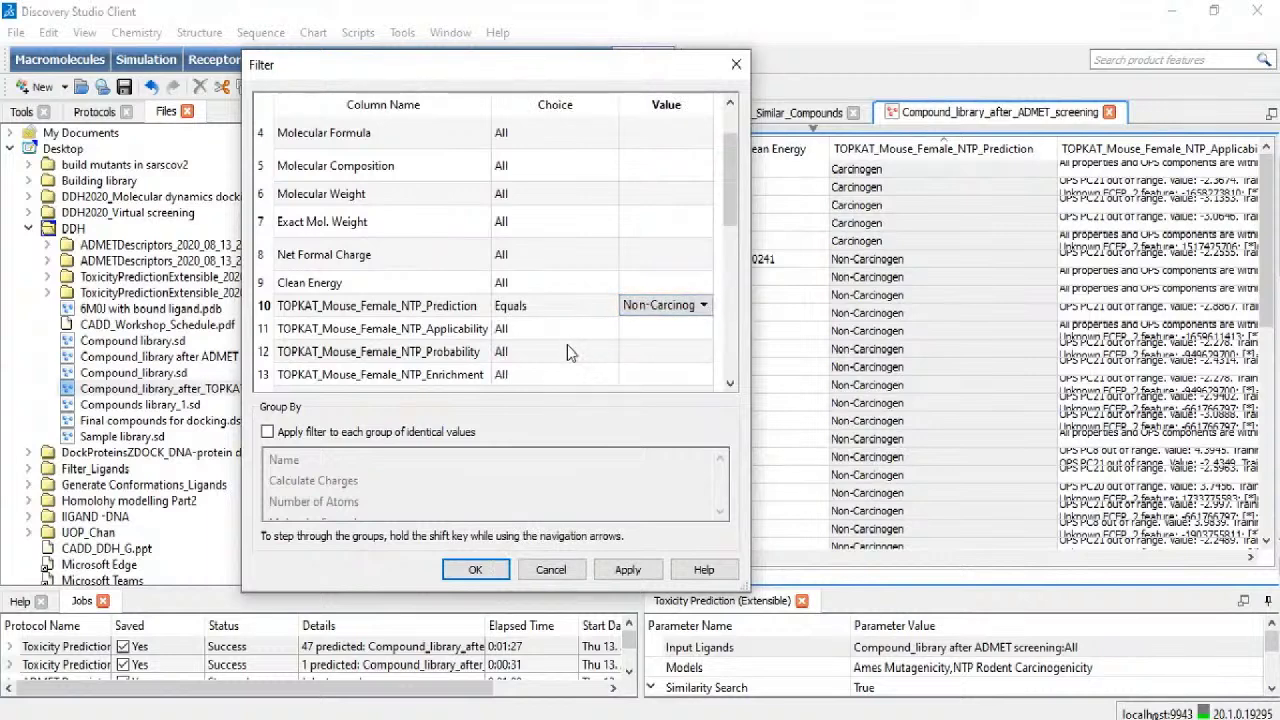
# Step: Add the filter condition TOPKAT_Mouse_Male_NTP_Prediction Equals Non-Carcinogen
pyautogui.scroll(-1, 570, 348)
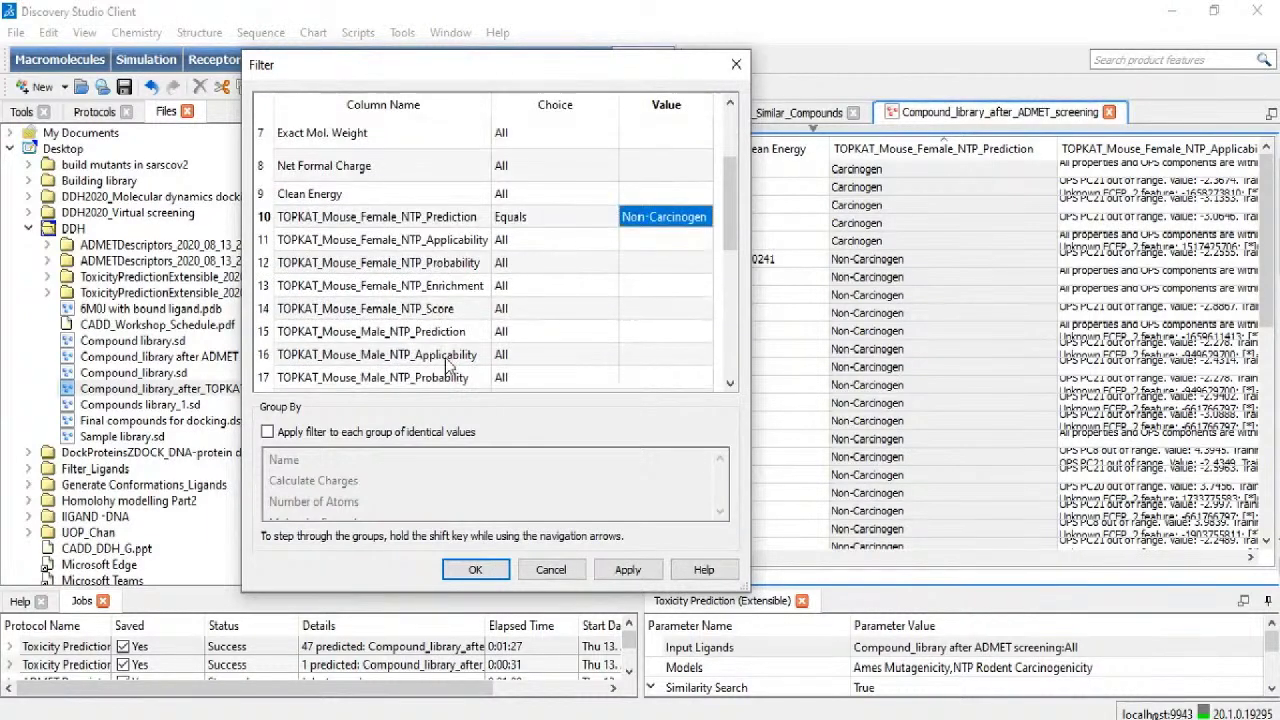
pyautogui.click(555, 333)
pyautogui.click(556, 333)
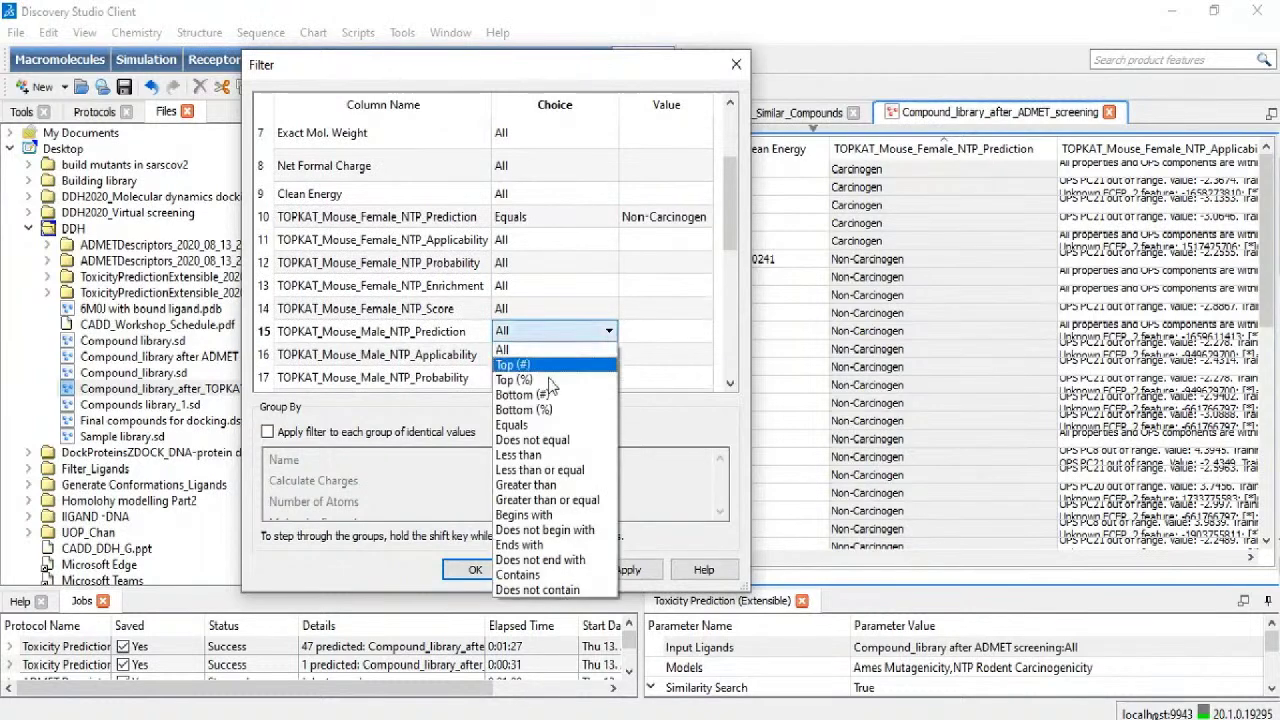
pyautogui.click(585, 408)
pyautogui.click(660, 331)
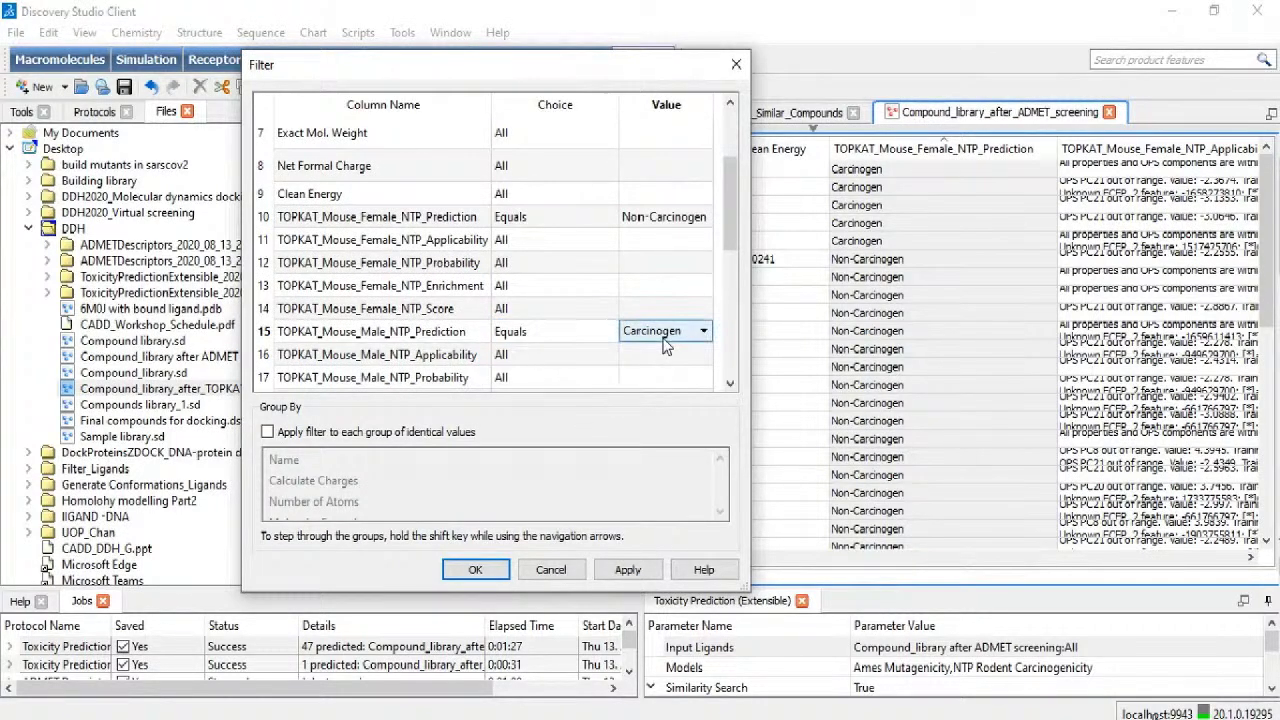
pyautogui.click(703, 331)
pyautogui.click(662, 363)
# Step: Add the filter condition TOPKAT_Rat_Female_NTP_Prediction Equals Non-Carcinogen
pyautogui.scroll(-1, 549, 350)
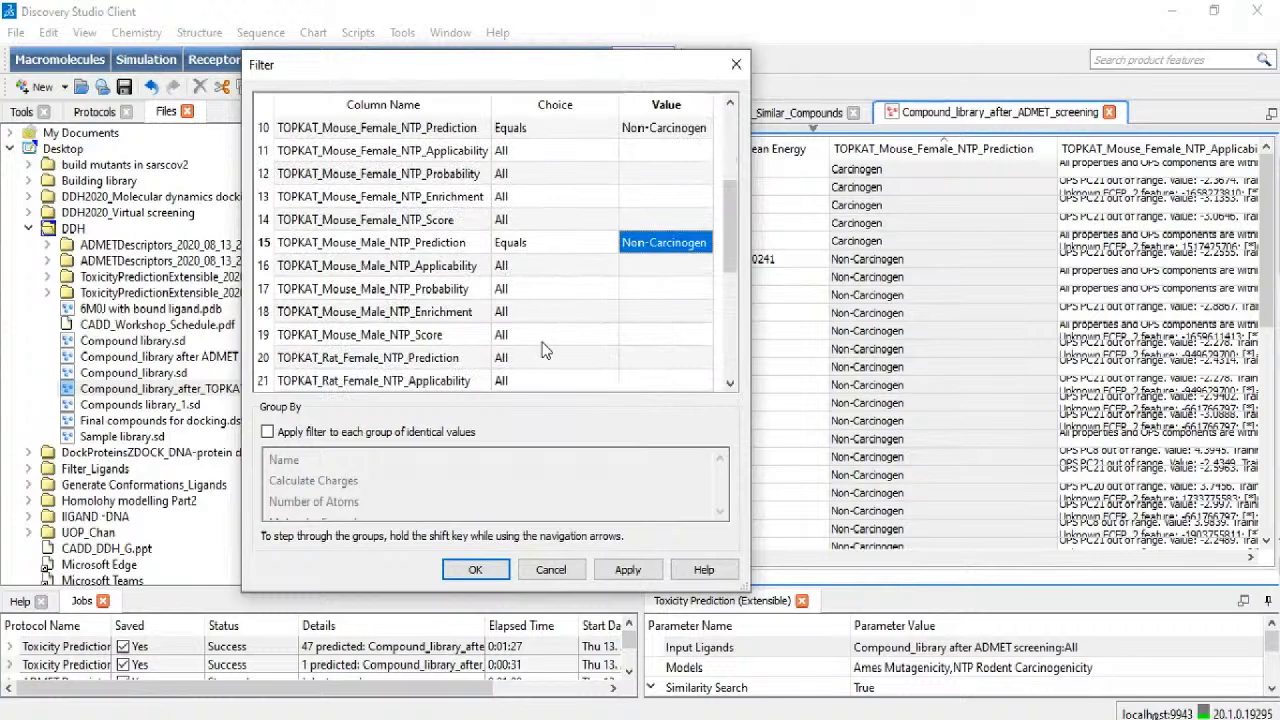
pyautogui.scroll(-1, 545, 350)
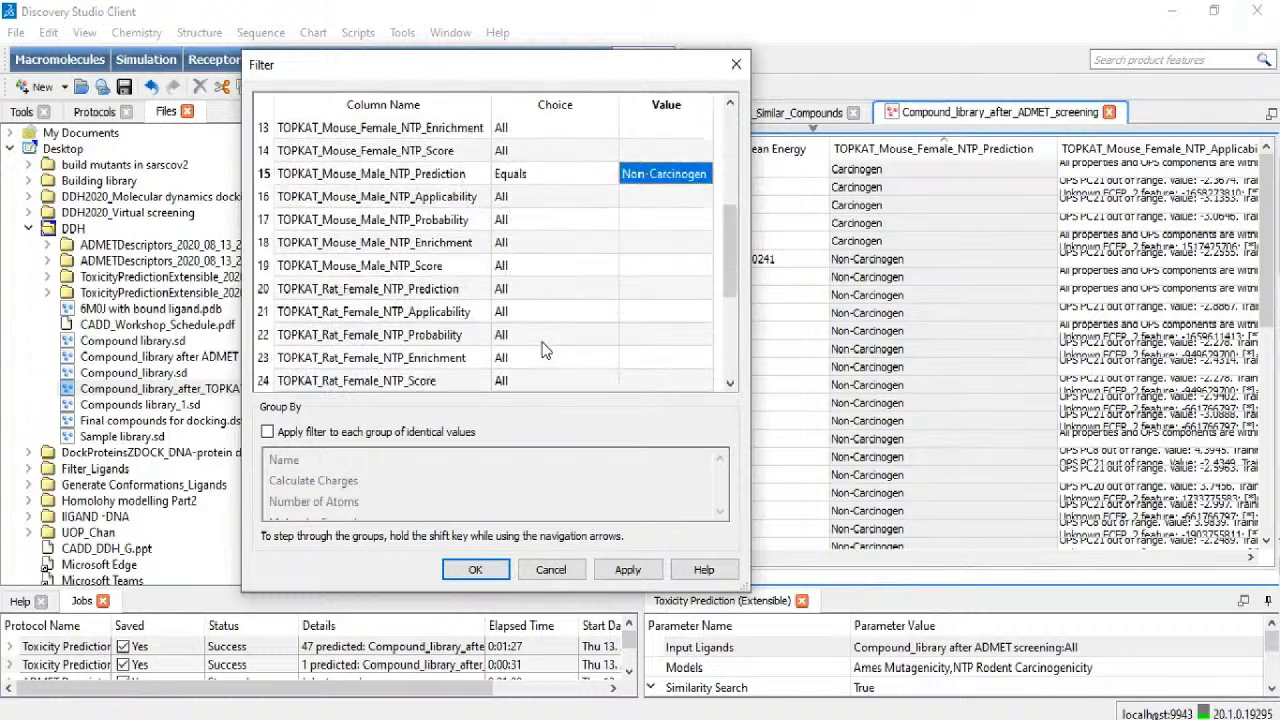
pyautogui.scroll(-1, 545, 350)
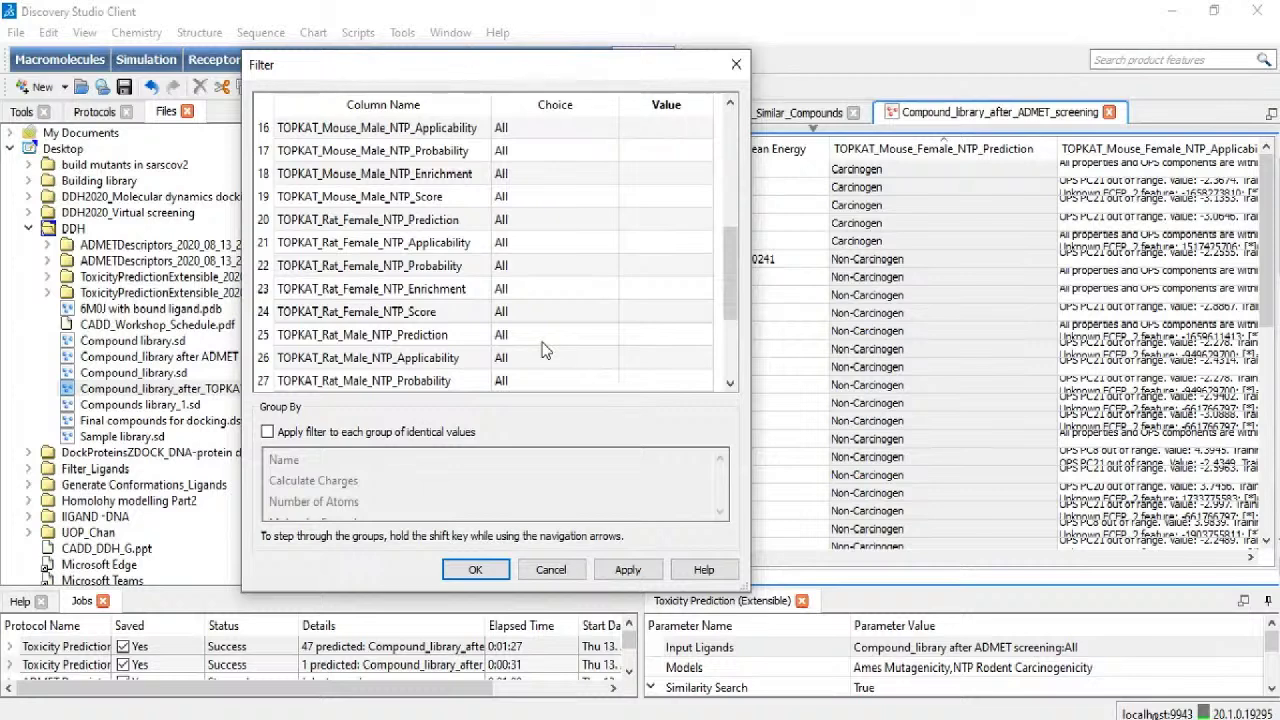
pyautogui.click(548, 221)
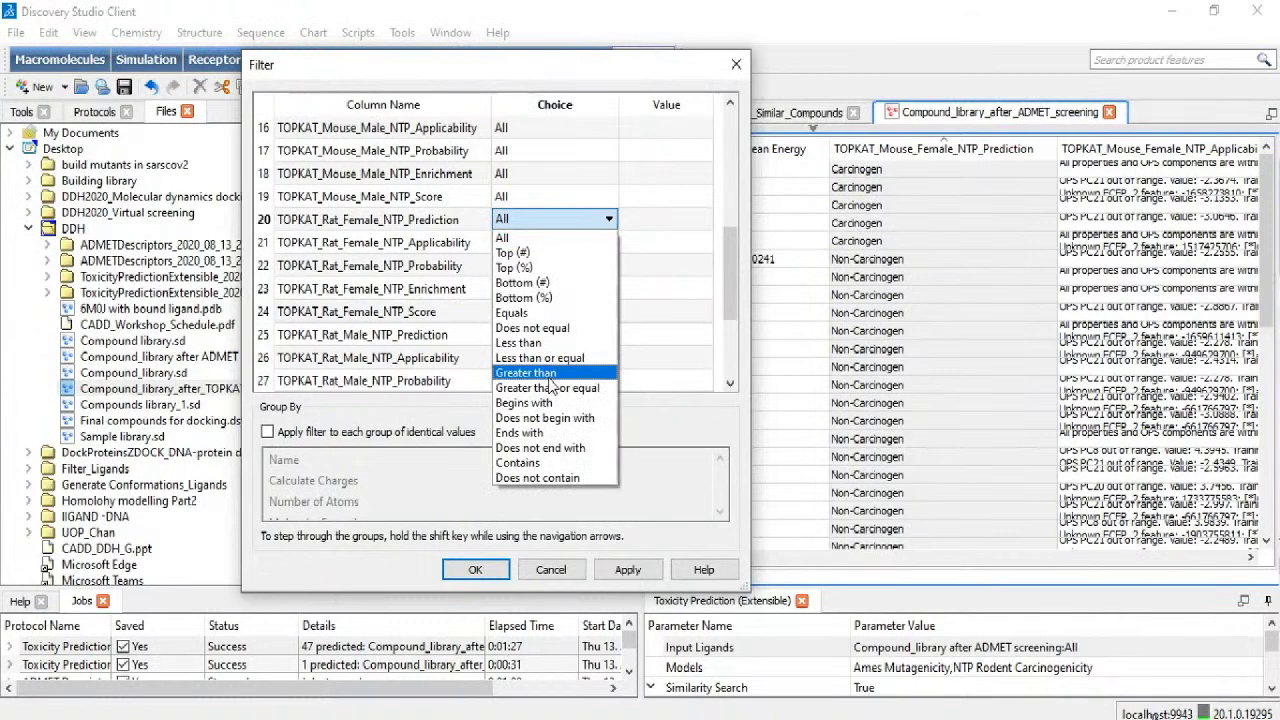
pyautogui.click(547, 316)
pyautogui.click(666, 220)
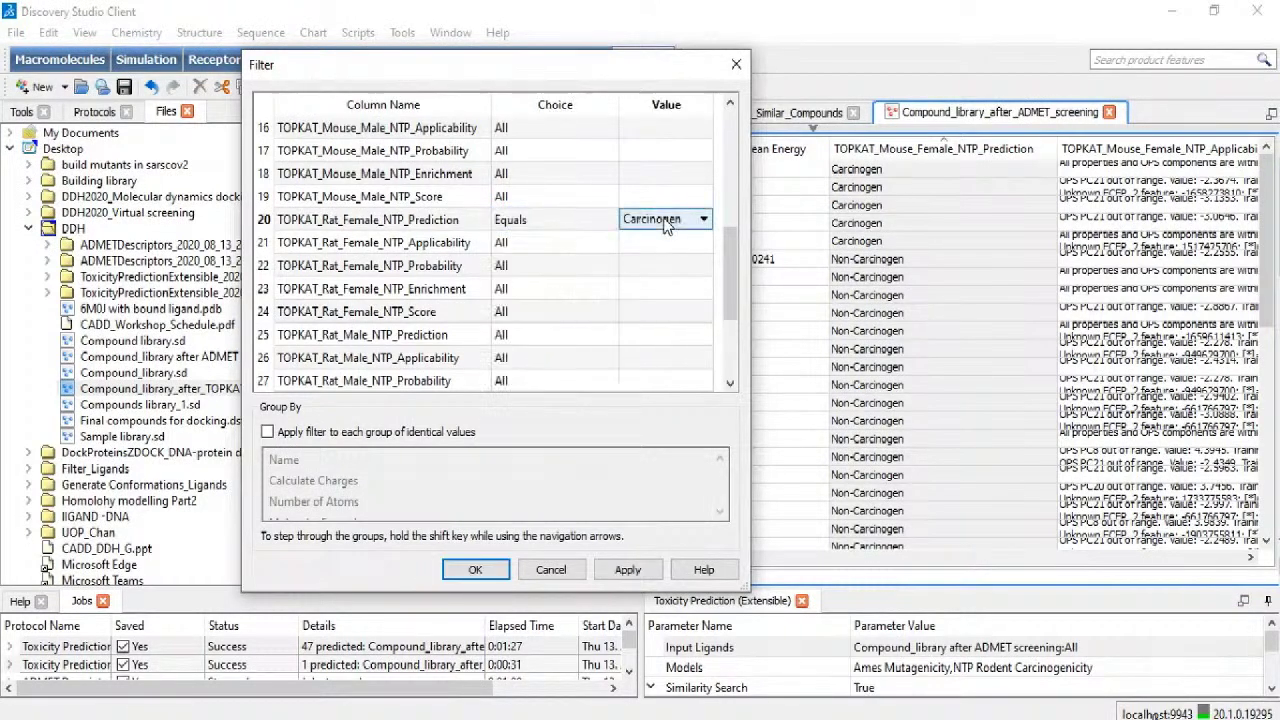
pyautogui.click(666, 220)
pyautogui.click(662, 253)
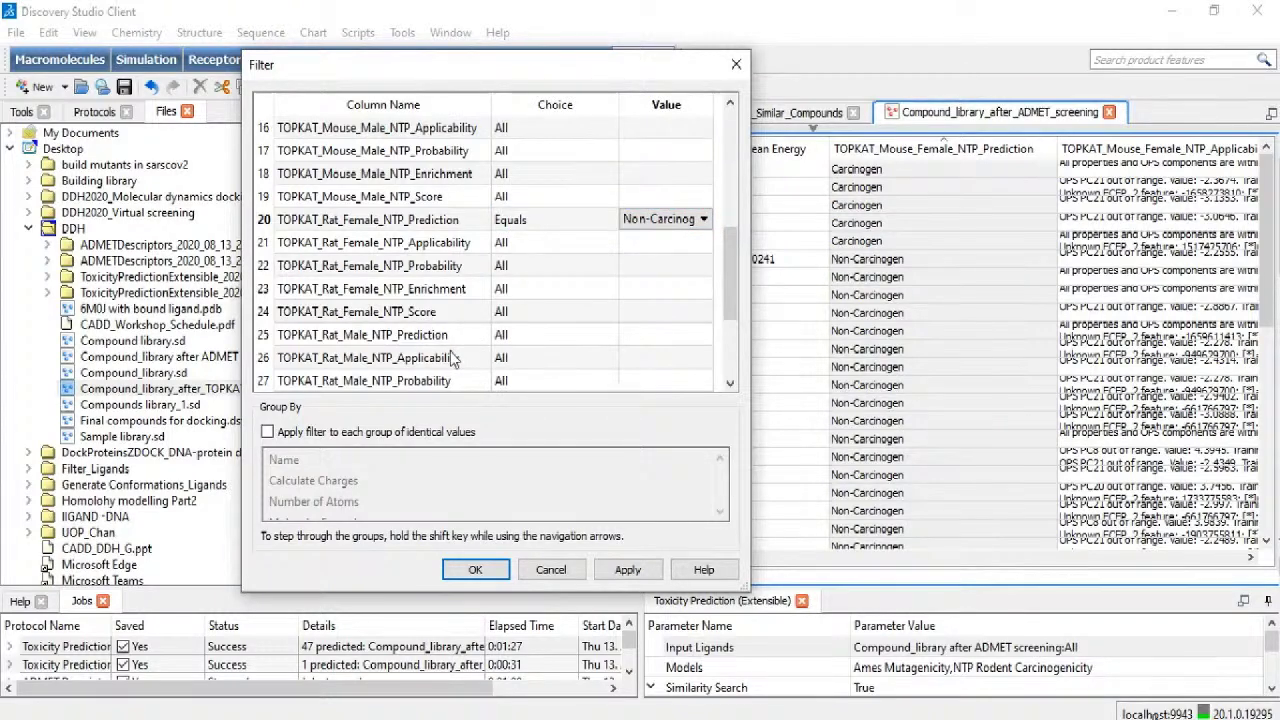
# Step: Add the filter condition TOPKAT_Rat_Male_NTP_Prediction Equals Non-Carcinogen
pyautogui.click(523, 342)
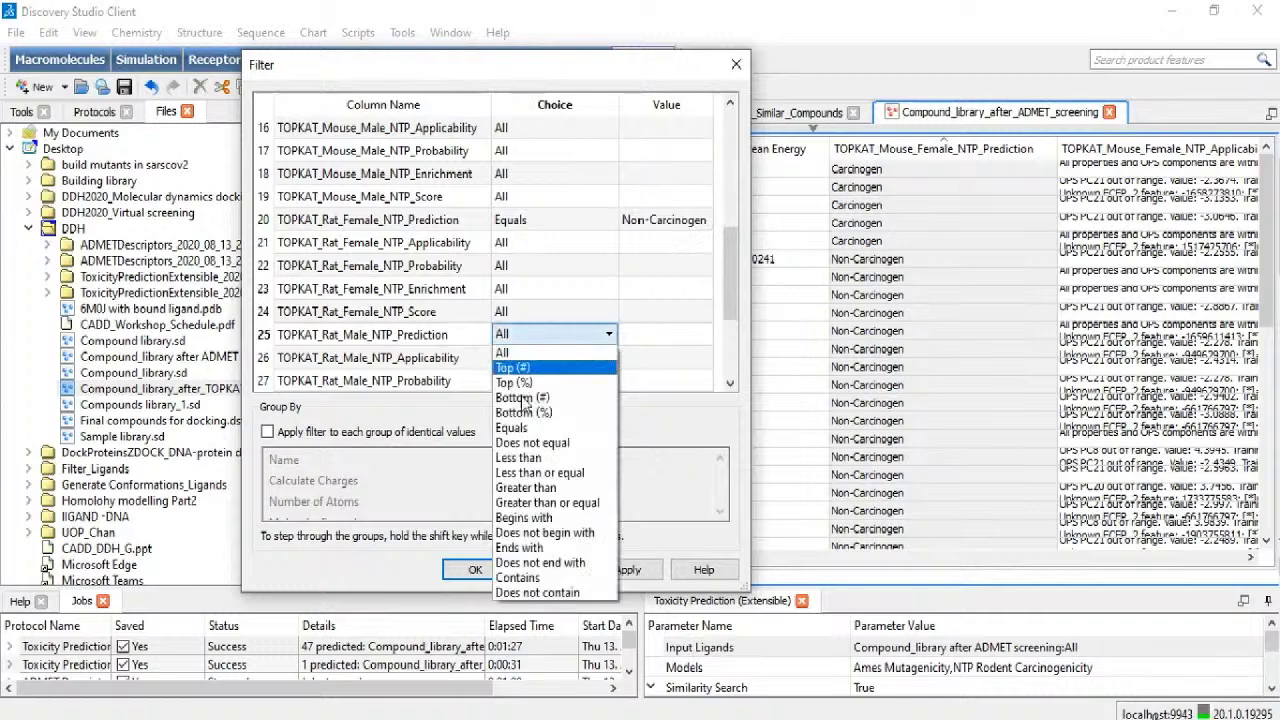
pyautogui.click(540, 398)
pyautogui.click(665, 334)
pyautogui.click(703, 334)
pyautogui.click(665, 367)
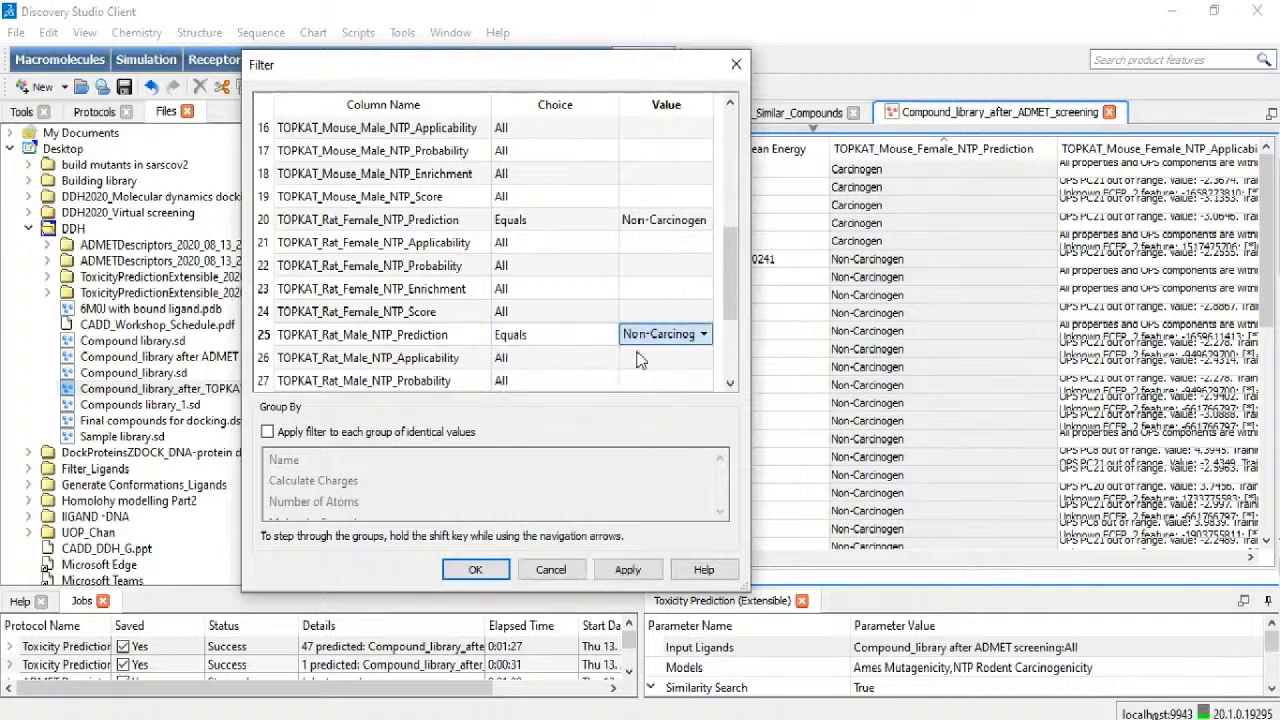
# Step: Add the filter condition TOPKAT_Ames_Prediction Equals Non-Mutagen
pyautogui.scroll(-1, 562, 321)
pyautogui.scroll(-1, 562, 321)
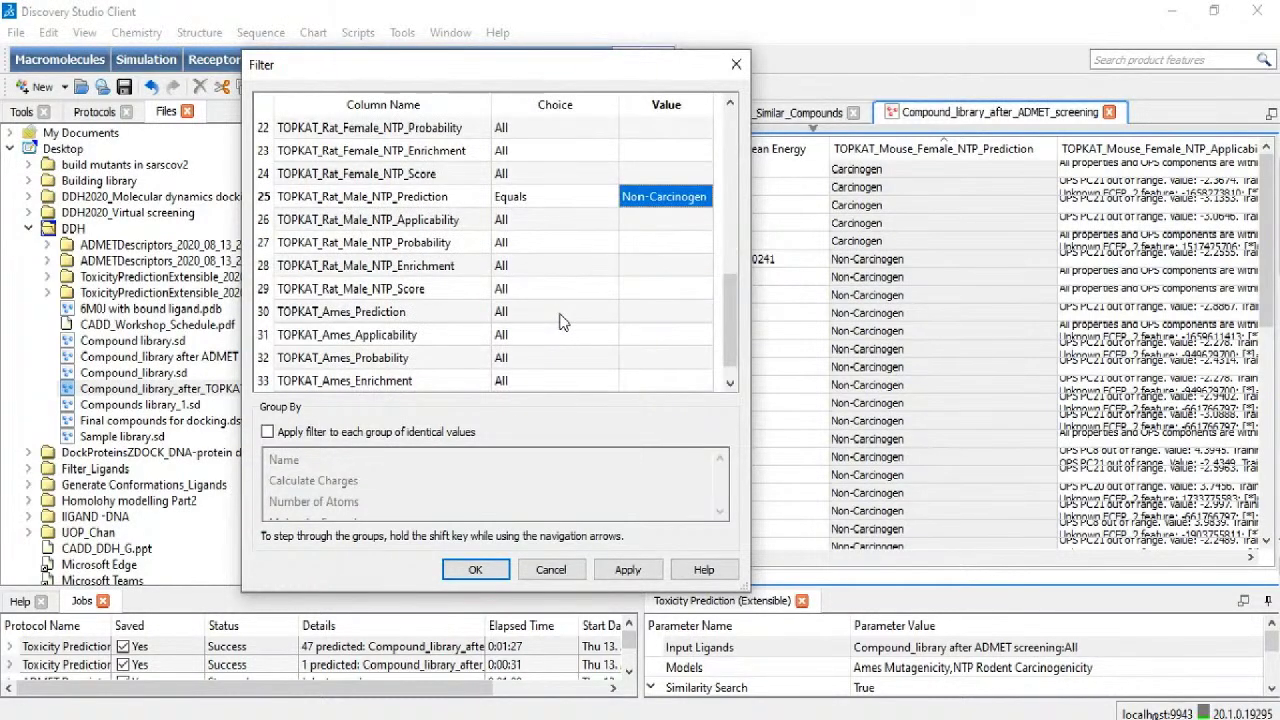
pyautogui.click(545, 316)
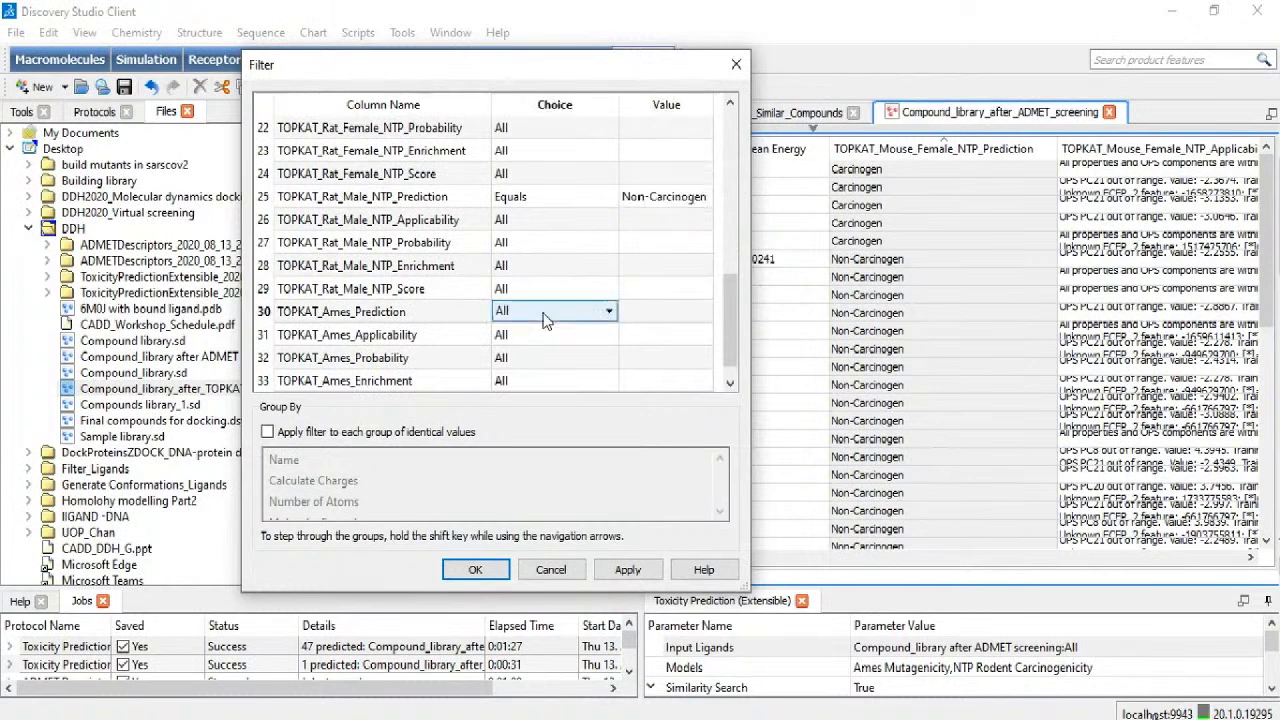
pyautogui.click(545, 318)
pyautogui.click(548, 404)
pyautogui.click(648, 316)
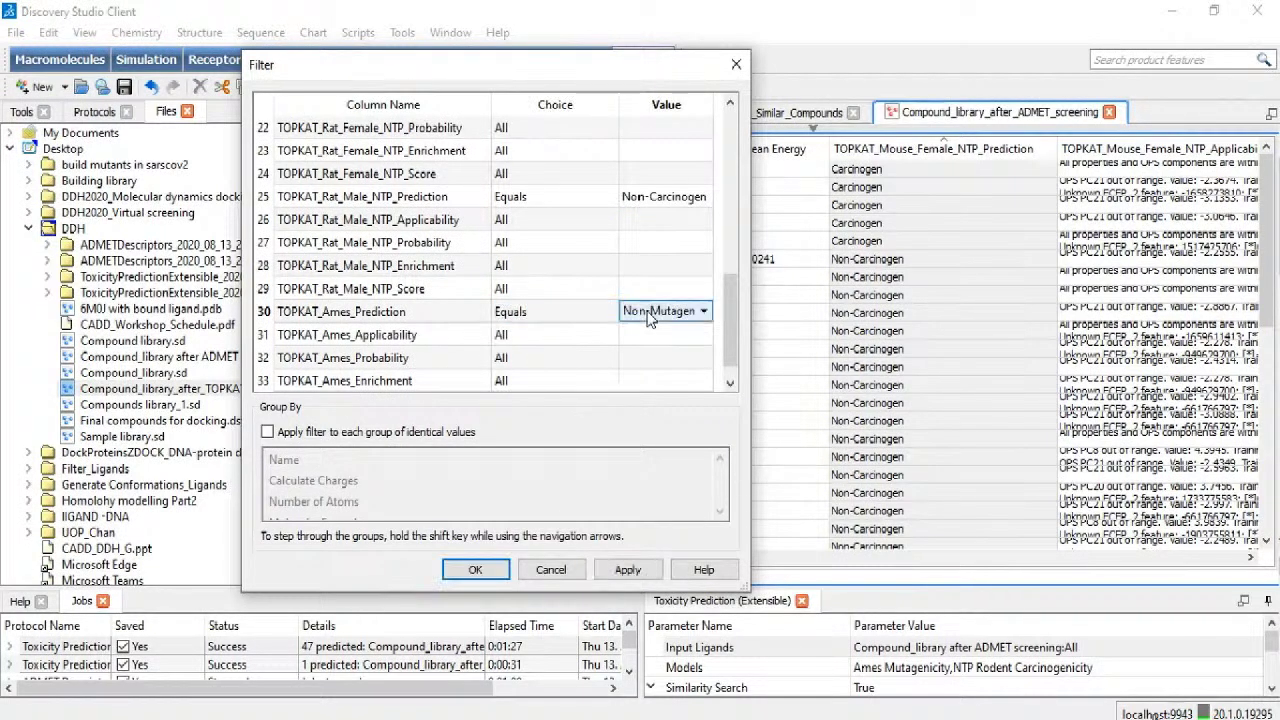
pyautogui.click(648, 316)
pyautogui.click(648, 333)
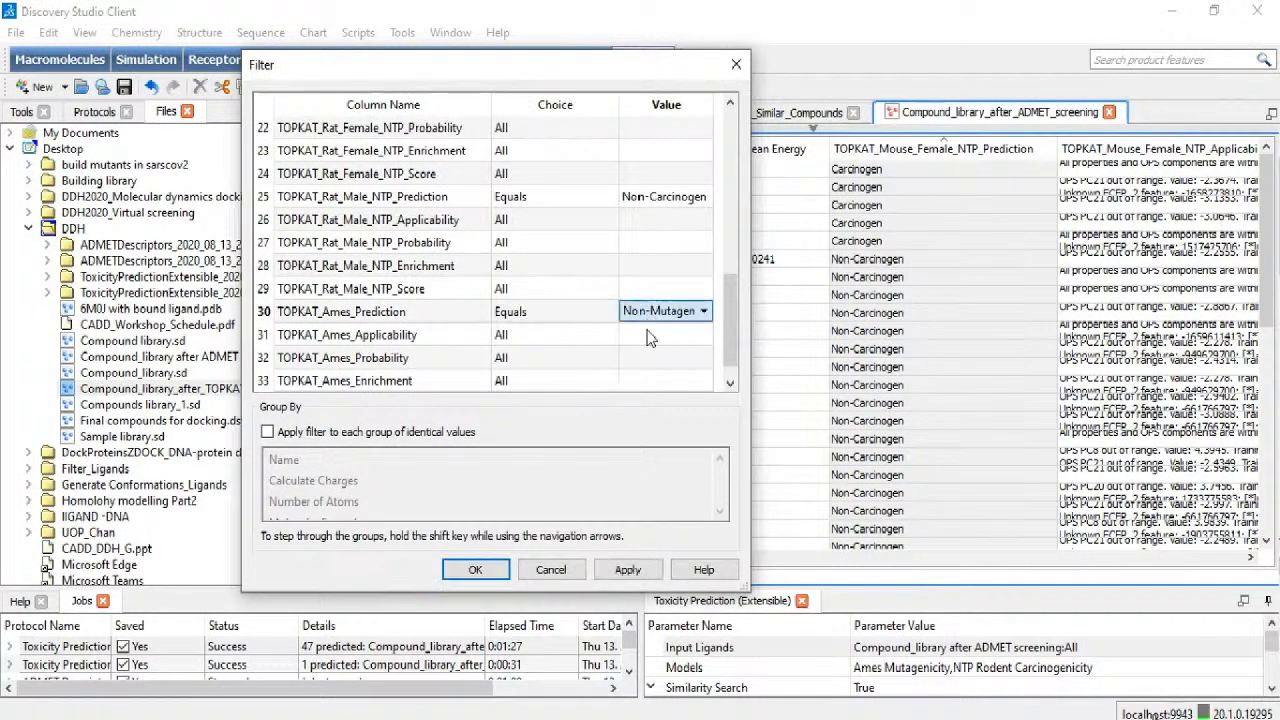
# Step: Enable applying the filter to each group of identical values by Name and apply the filter to the ligands table
pyautogui.click(267, 433)
pyautogui.click(267, 433)
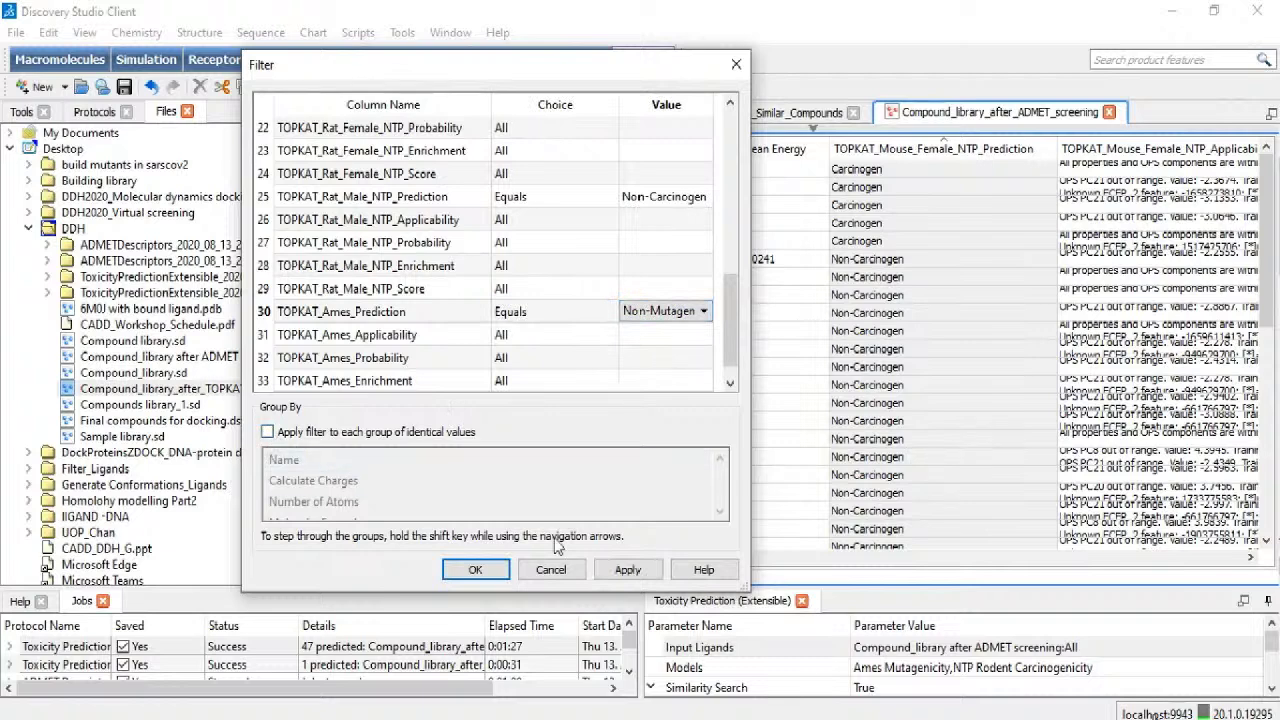
pyautogui.click(267, 432)
pyautogui.click(627, 570)
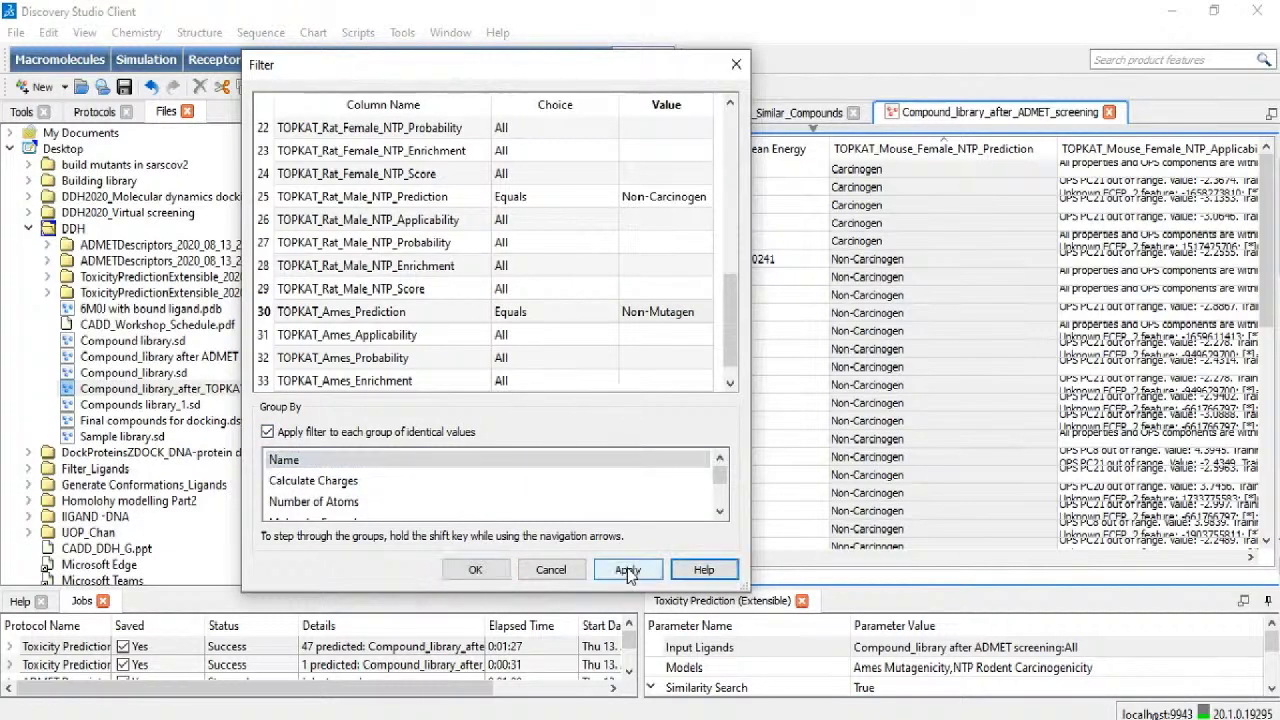
pyautogui.click(476, 569)
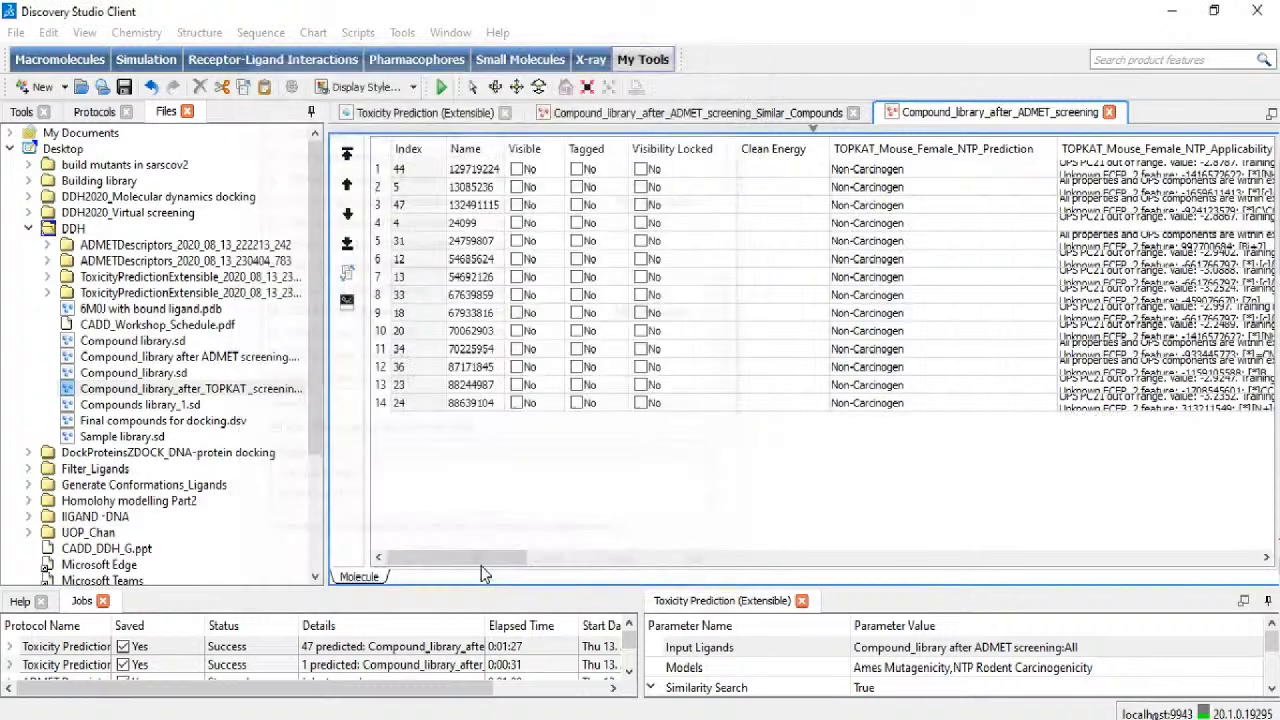
pyautogui.press('Return')
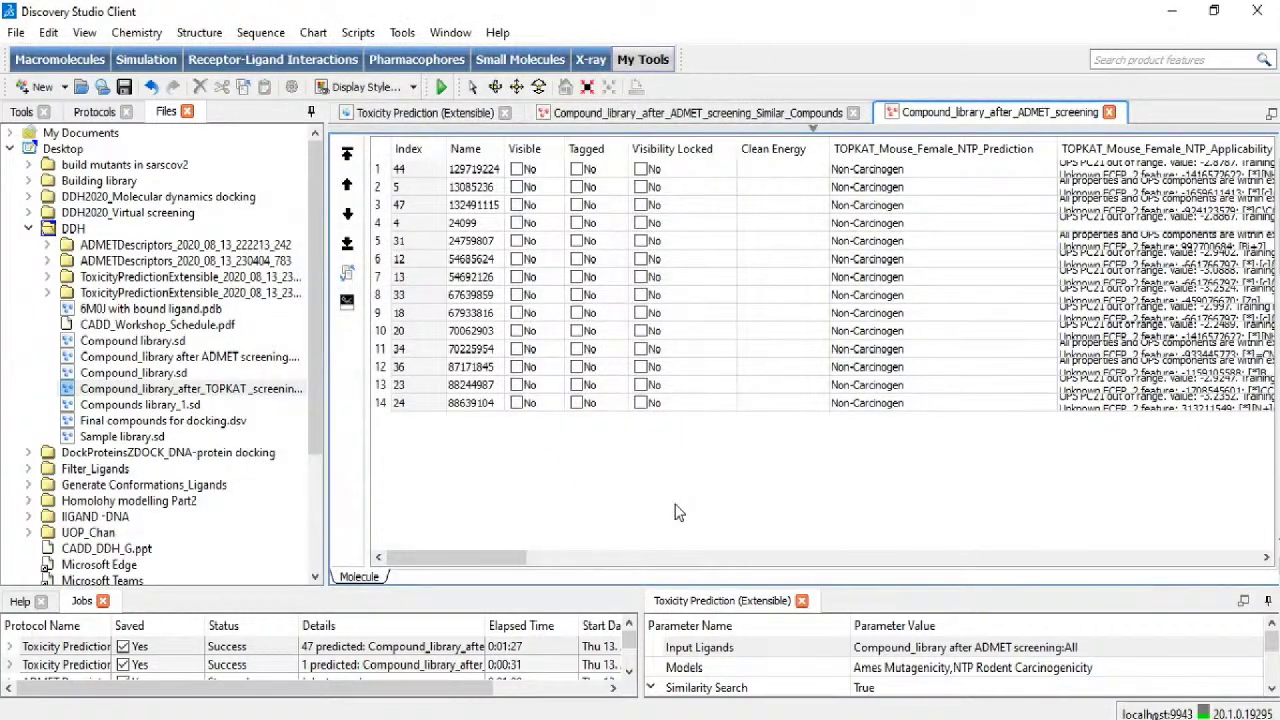
# Step: Save the filtered ligands in the DDH folder as Compound_library_after_Topkat _screening1
pyautogui.hotkey('ctrl', 'shift', 's')
pyautogui.write('pkat_screening')
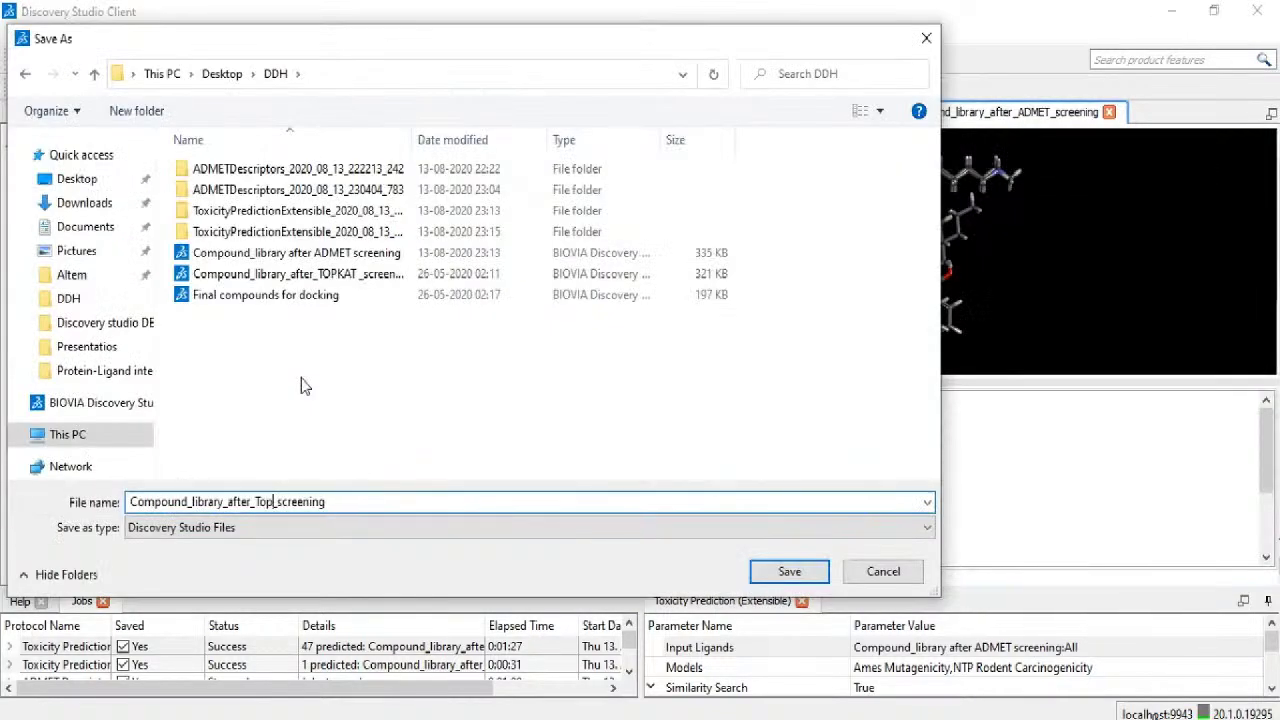
pyautogui.click(355, 500)
pyautogui.click(353, 527)
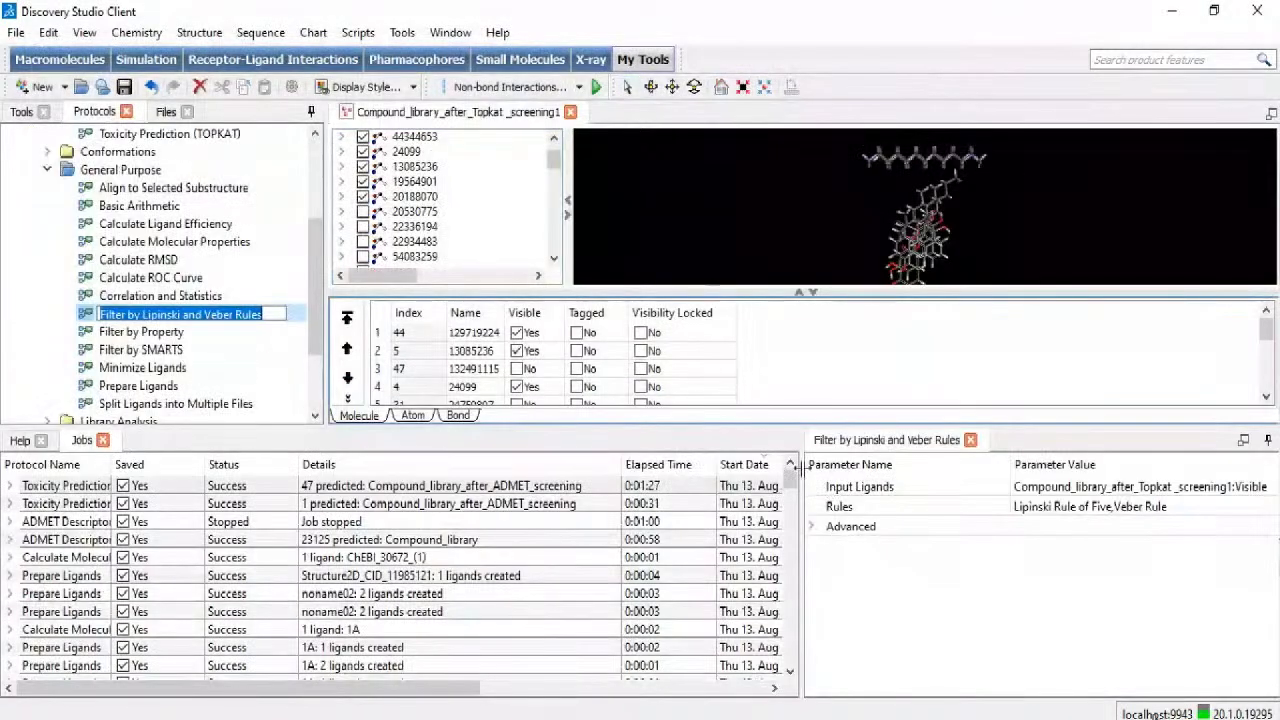
# Step: Set the Lipinski and Veber filter's input ligands to Compound_library_after_Topkat _screening1:All and its rules to Lipinski Rule of Five only
pyautogui.moveTo(803, 480); pyautogui.dragTo(468, 480)
pyautogui.click(757, 486)
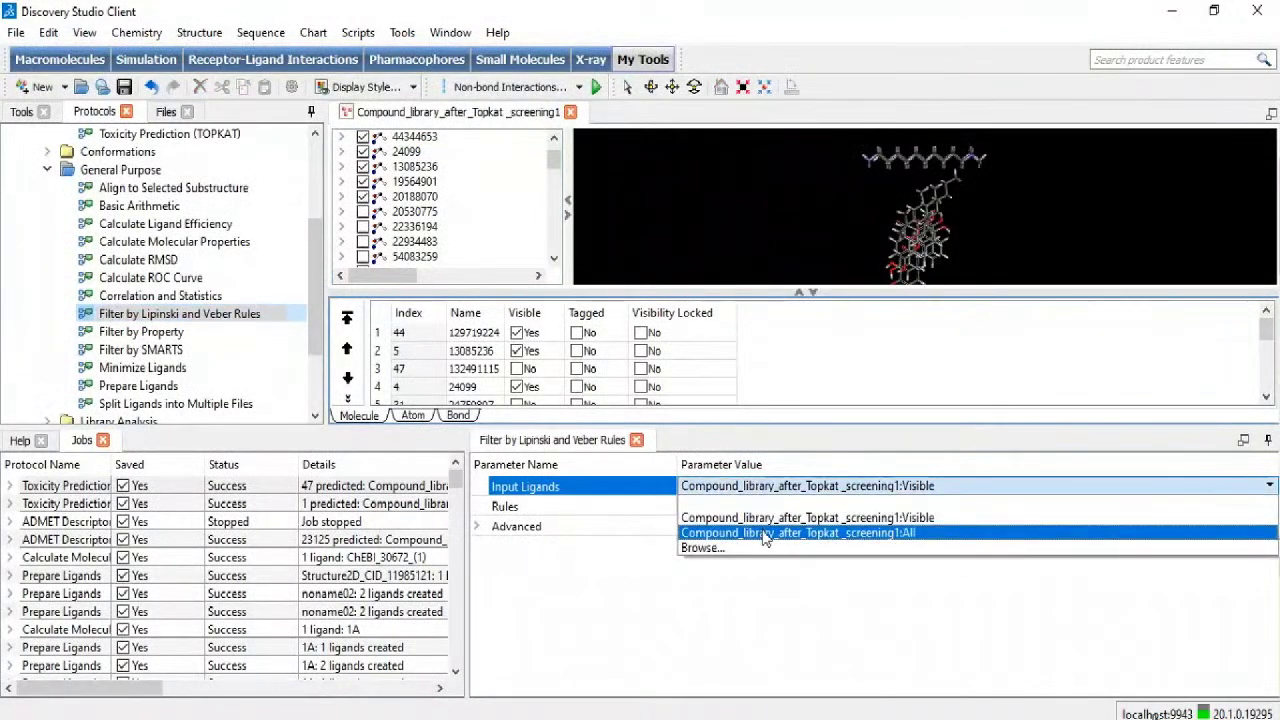
pyautogui.click(763, 537)
pyautogui.click(720, 506)
pyautogui.click(705, 523)
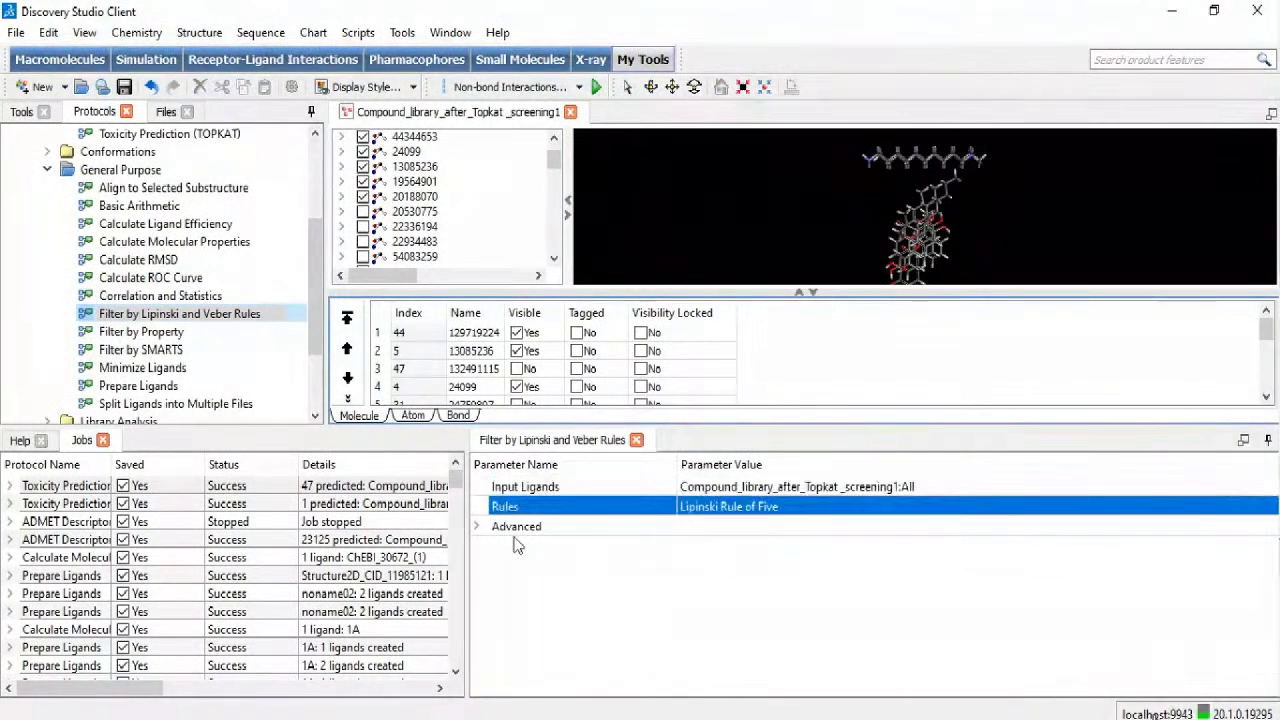
# Step: Expand the advanced Lipinski Rule of Five parameters, run the Filter by Lipinski and Veber Rules protocol, and dismiss the completion notice
pyautogui.doubleClick(514, 530)
pyautogui.doubleClick(507, 548)
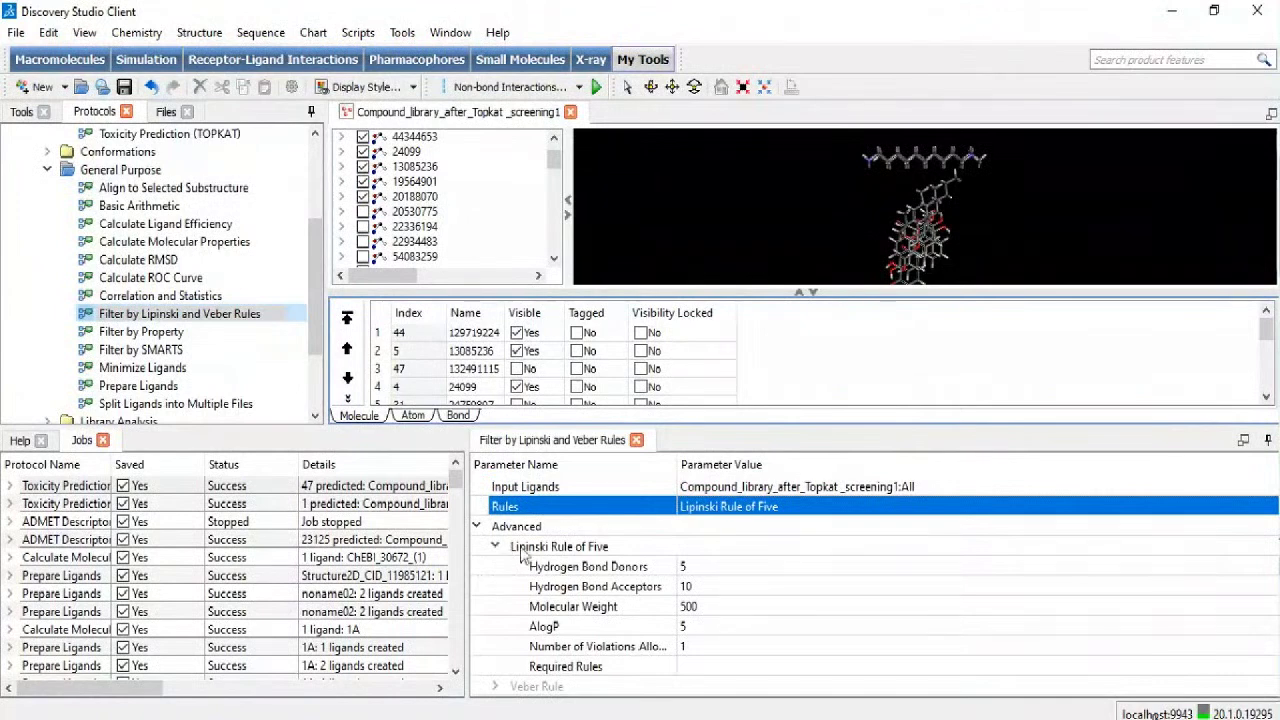
pyautogui.click(597, 88)
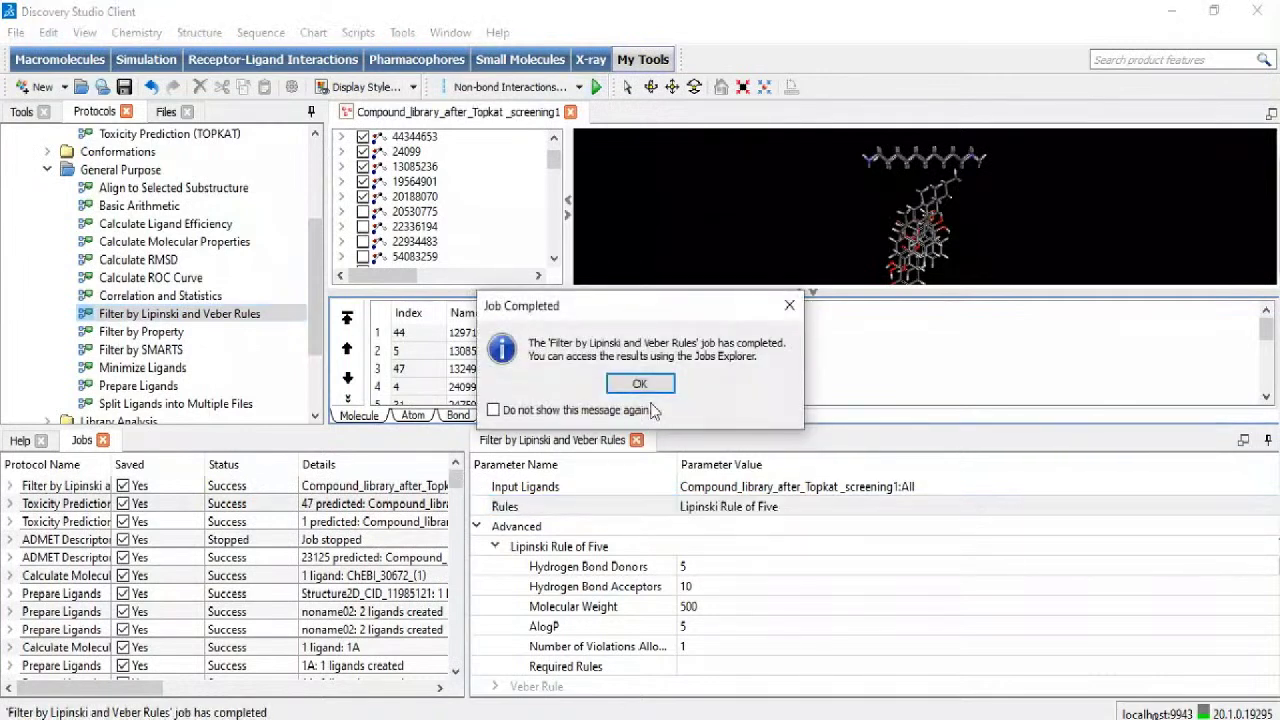
pyautogui.click(640, 381)
# Step: Open the Lipinski filter job's results and review the hydrogen bond acceptors, donors, molecular weight and ALogP of the passing ligands
pyautogui.moveTo(468, 462); pyautogui.dragTo(791, 470)
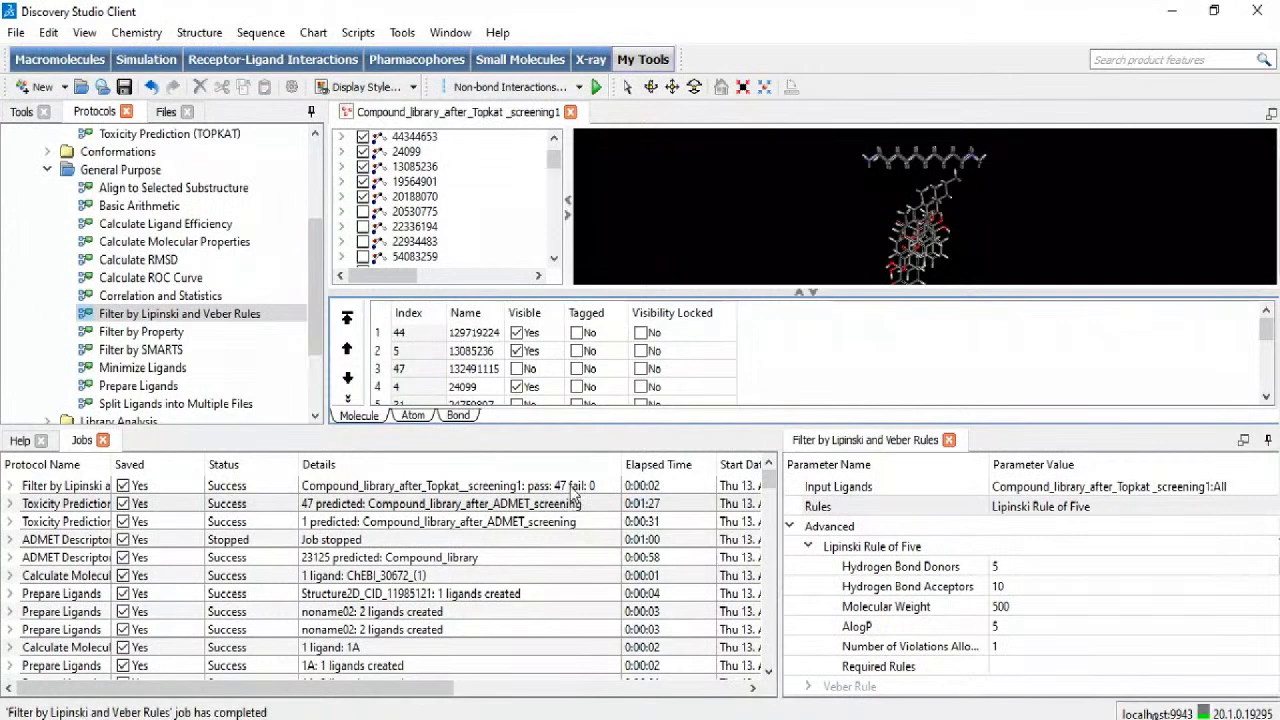
pyautogui.doubleClick(573, 487)
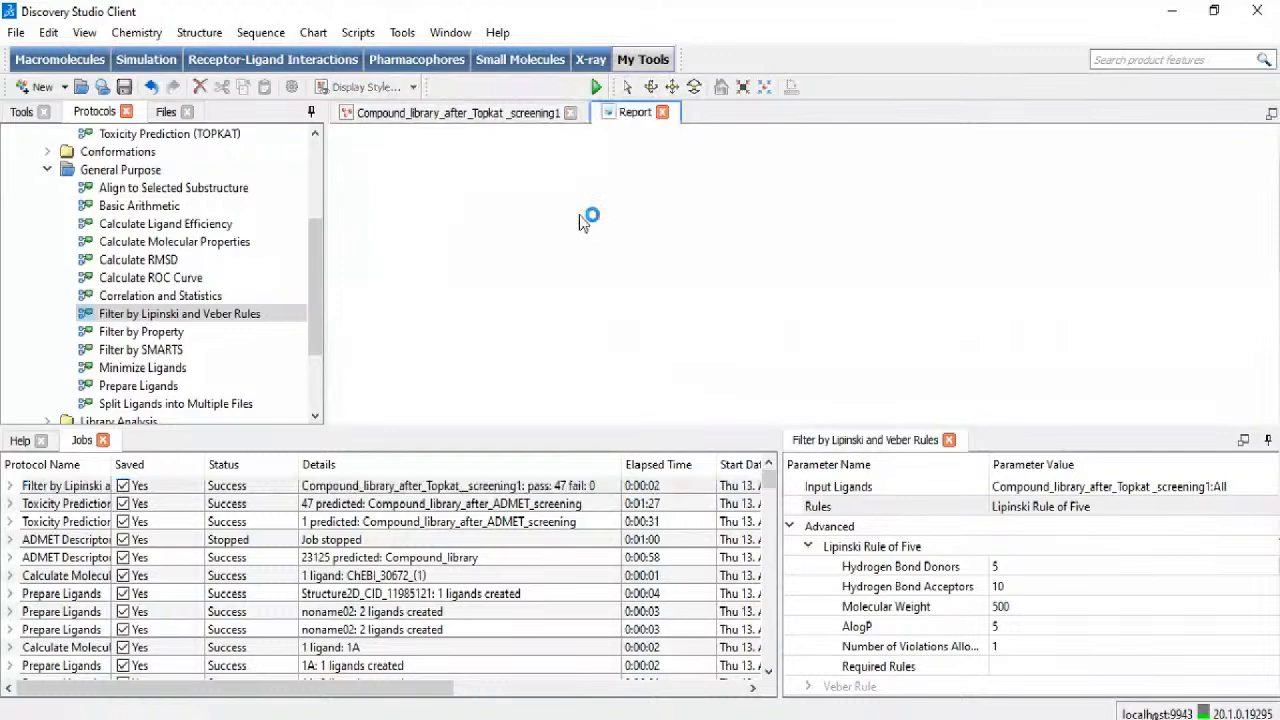
pyautogui.moveTo(614, 424); pyautogui.dragTo(669, 569)
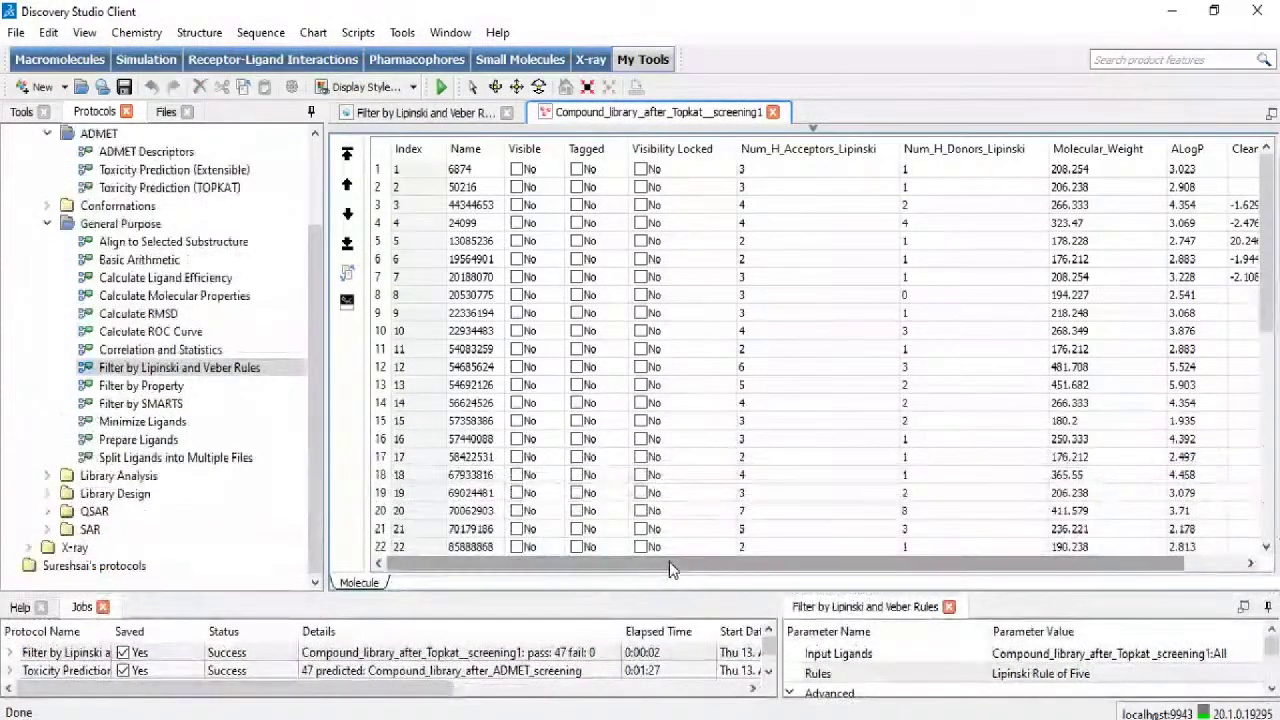
pyautogui.scroll(-5, 621, 487)
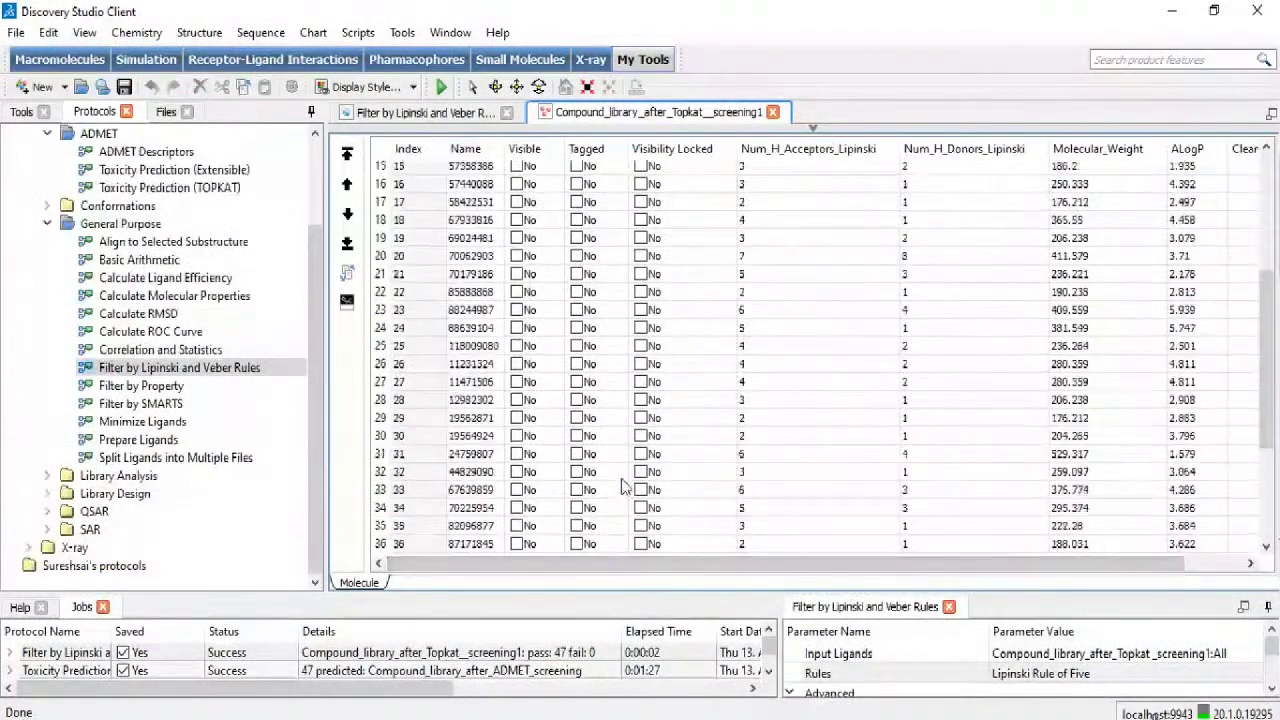
pyautogui.scroll(-4, 621, 487)
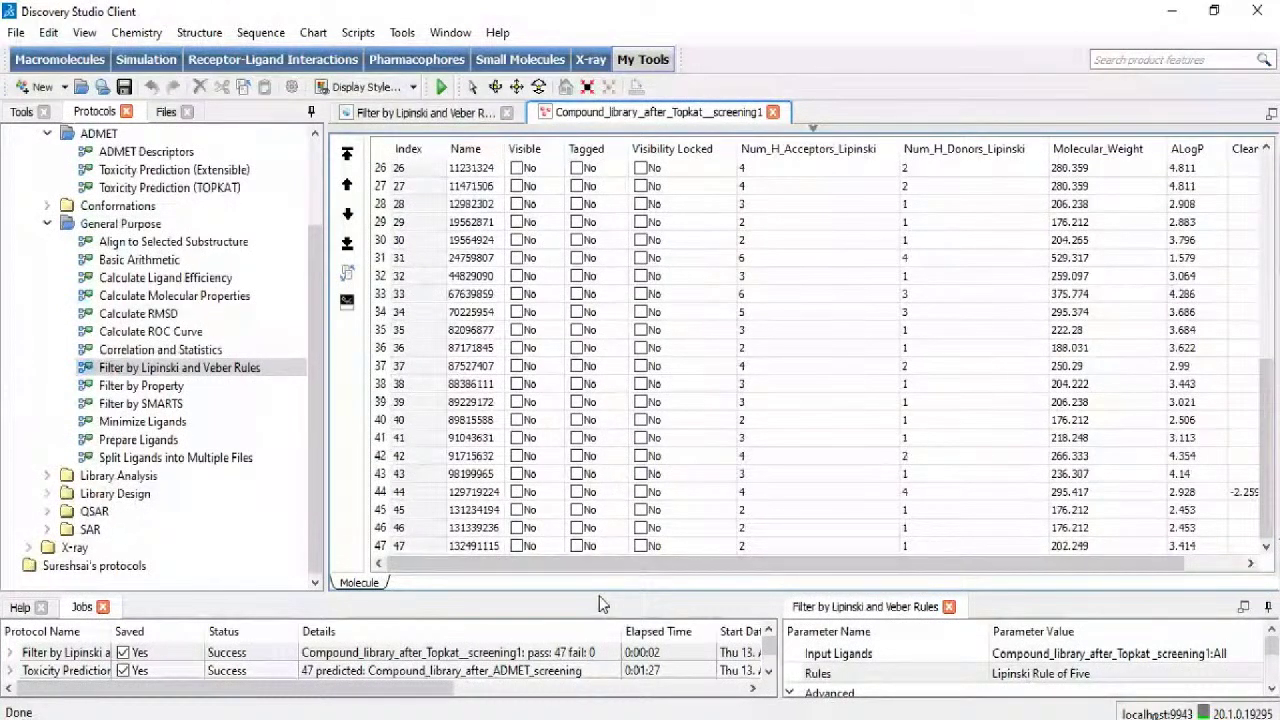
pyautogui.moveTo(604, 586); pyautogui.dragTo(612, 533)
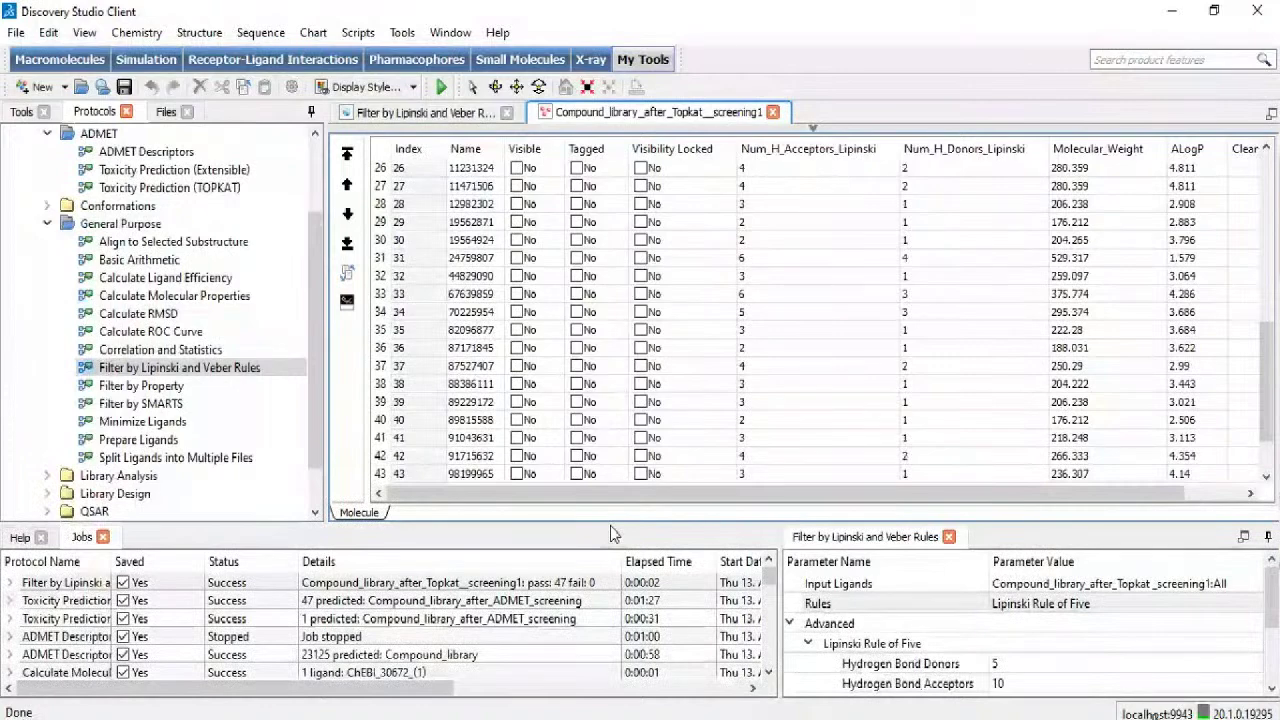